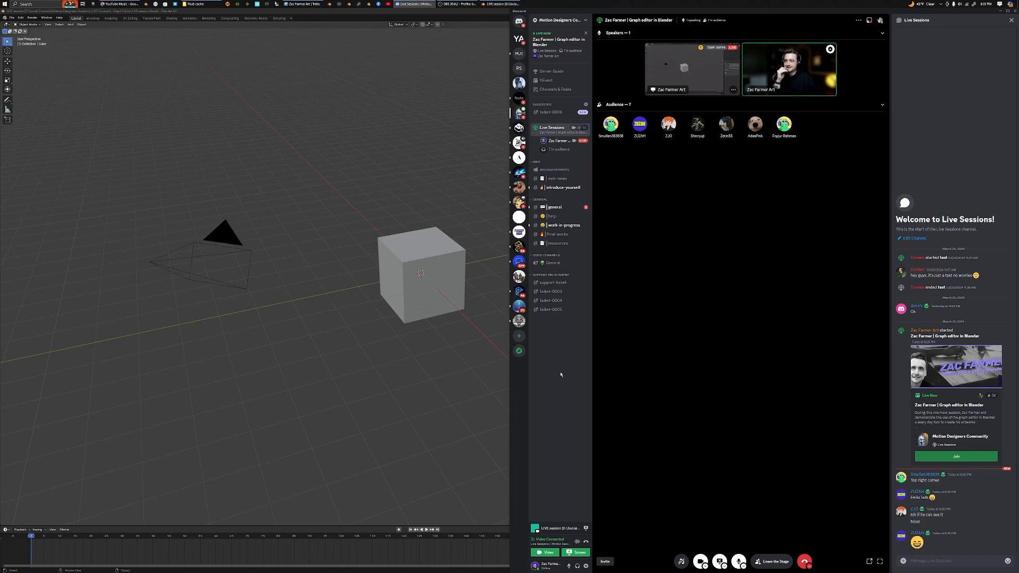
Switch to the full-width Blender window and enlarge the timeline area beneath the 3D viewport
key(super+Up)
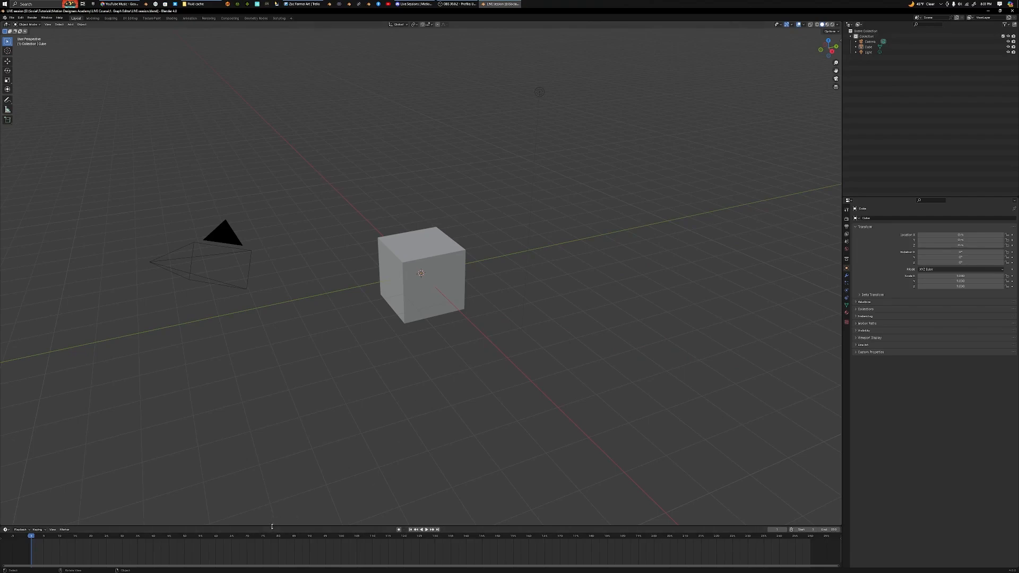
drag(272, 526, 272, 411)
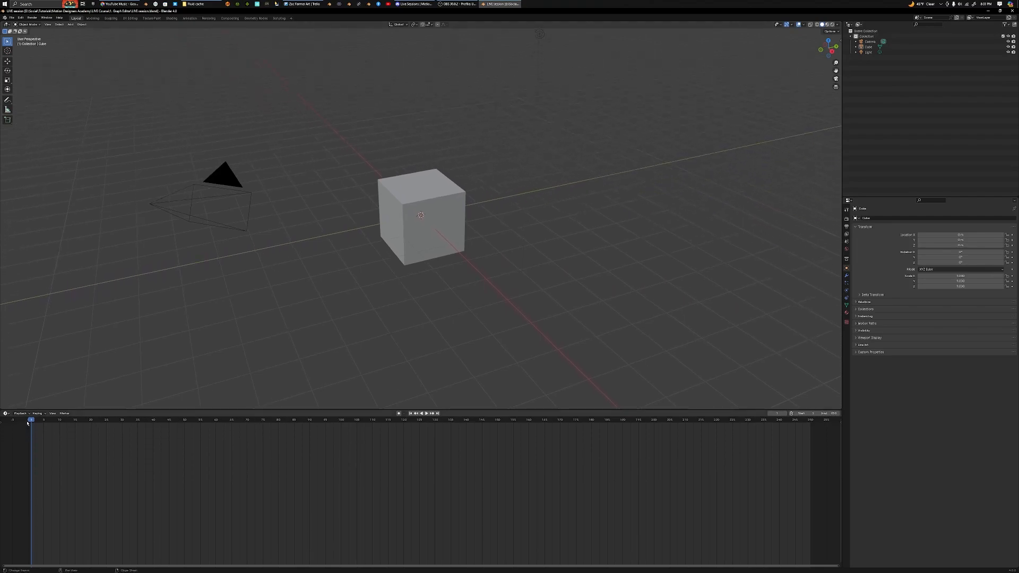
click(6, 414)
Switch to Discord, pop the live session stage and chat out into a separate window, and move it clear of the Blender viewport
click(120, 4)
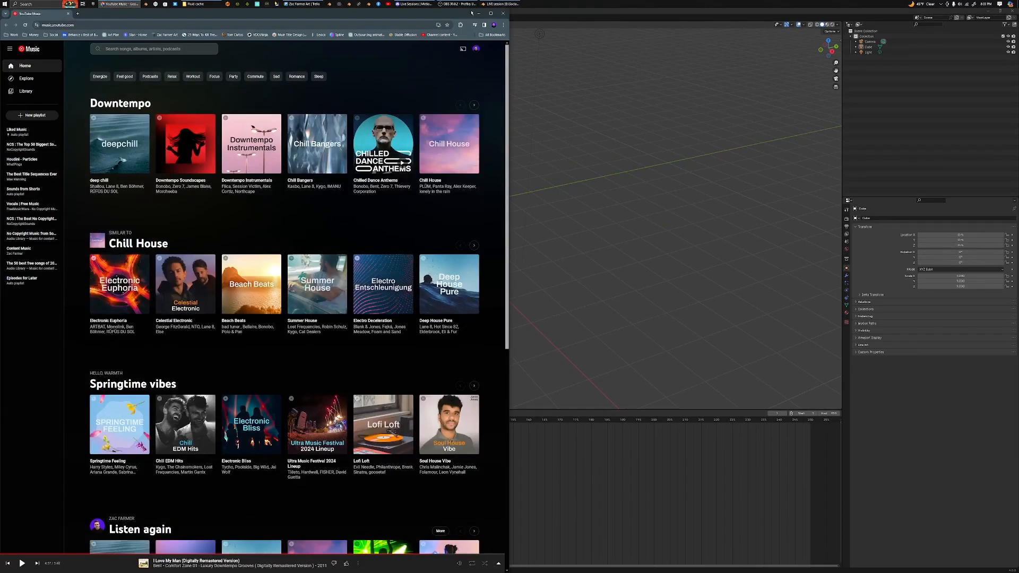
click(478, 13)
click(415, 4)
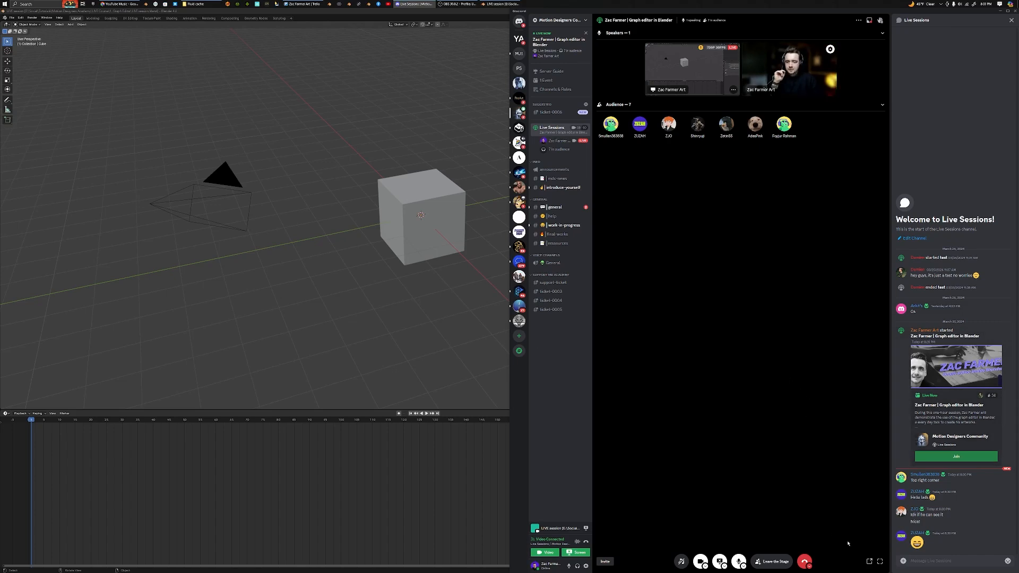
click(869, 561)
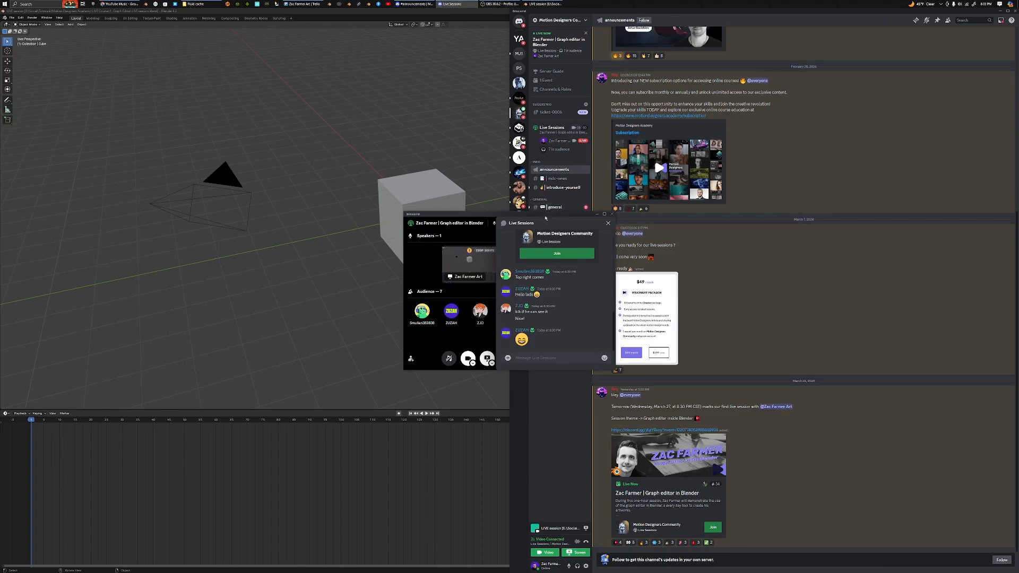
drag(545, 218, 809, 219)
click(450, 302)
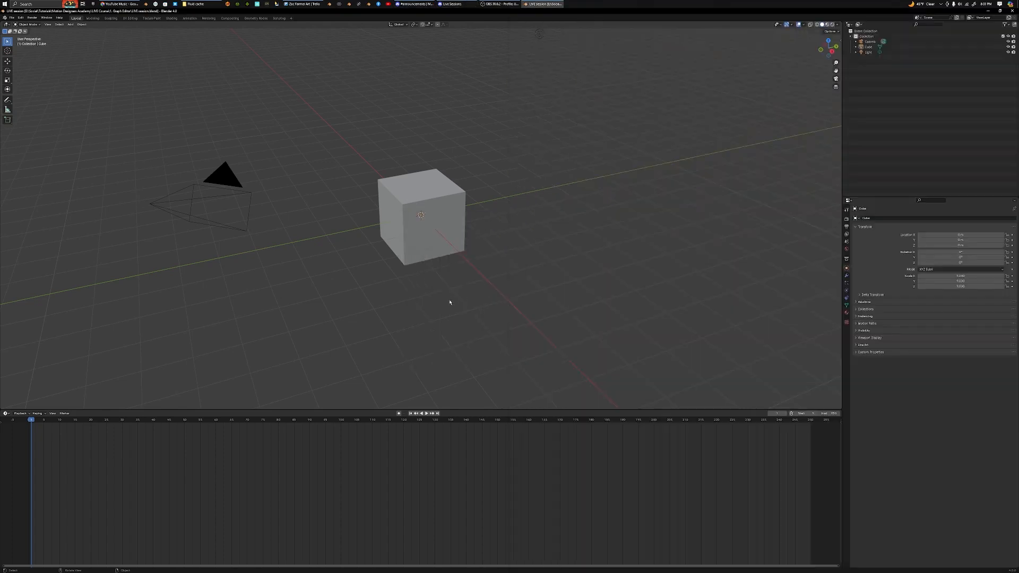
click(456, 4)
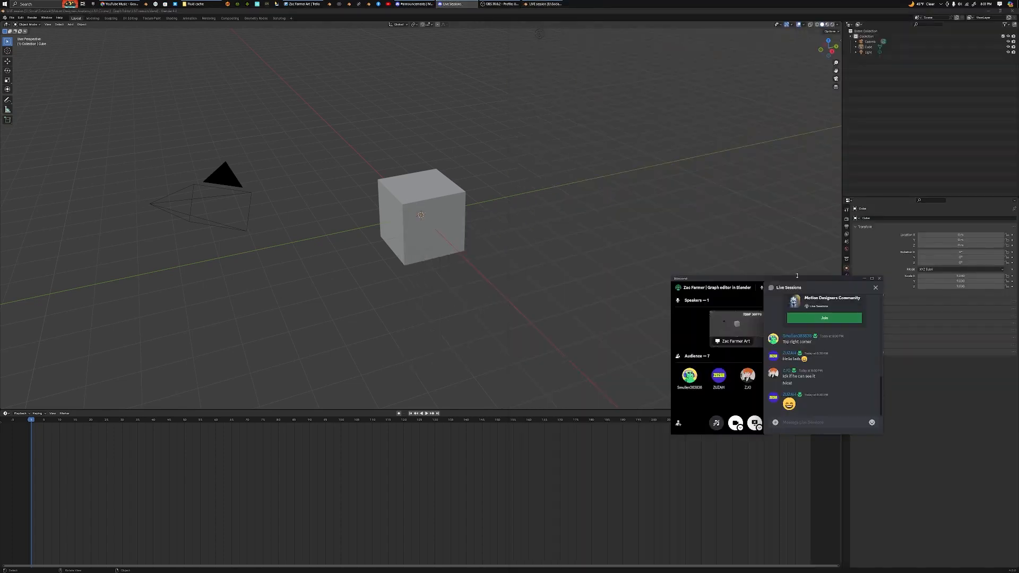
drag(796, 276, 922, 74)
click(586, 294)
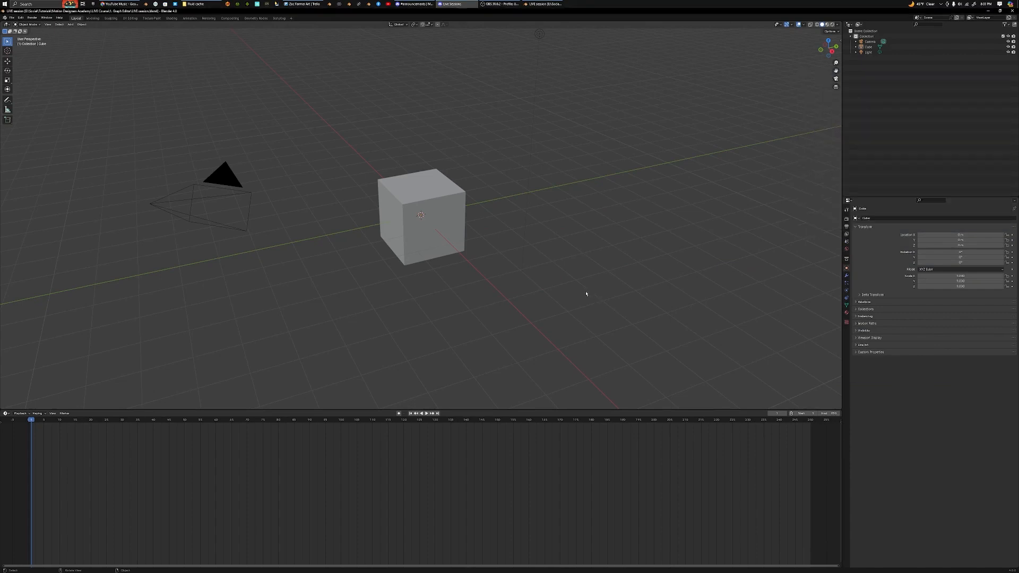
Change the timeline area to the Graph Editor and fit the whole frame range in its view
click(6, 413)
click(20, 414)
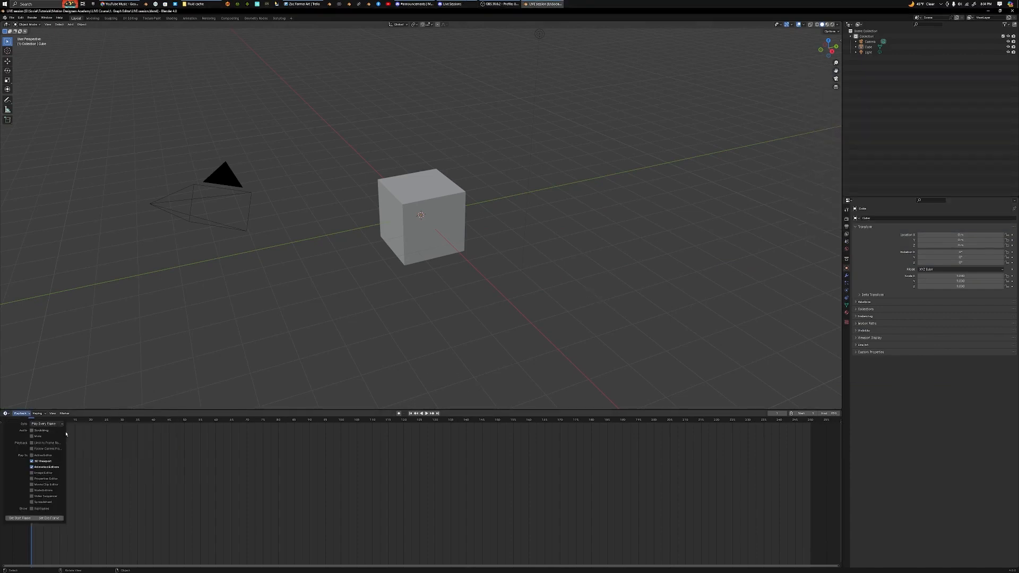
click(5, 413)
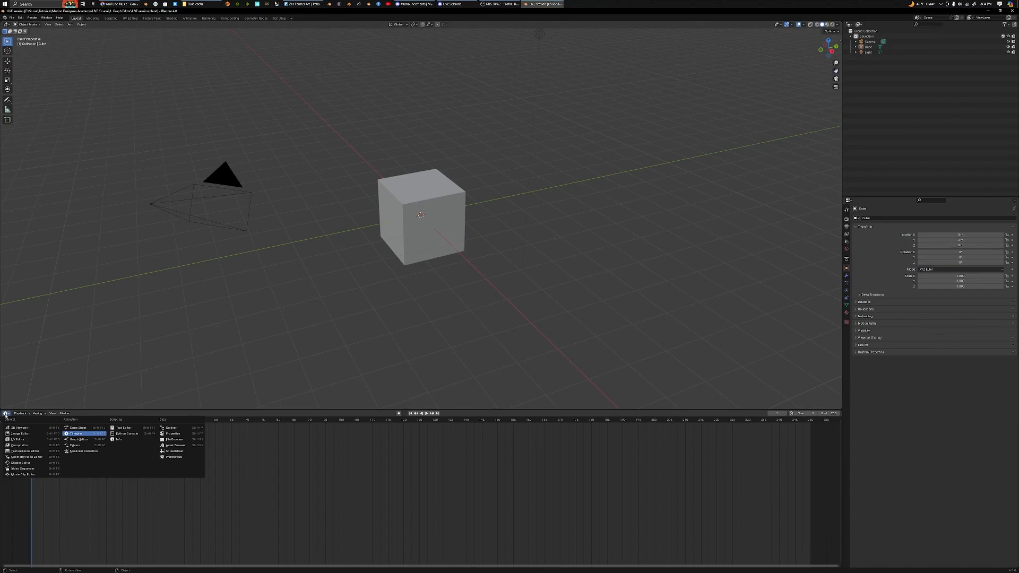
click(75, 441)
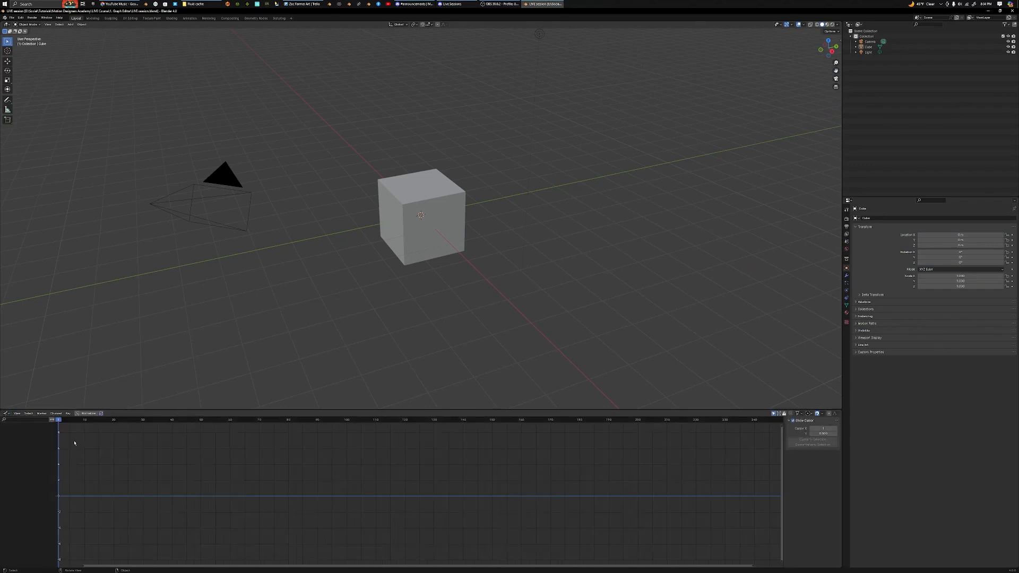
key(Home)
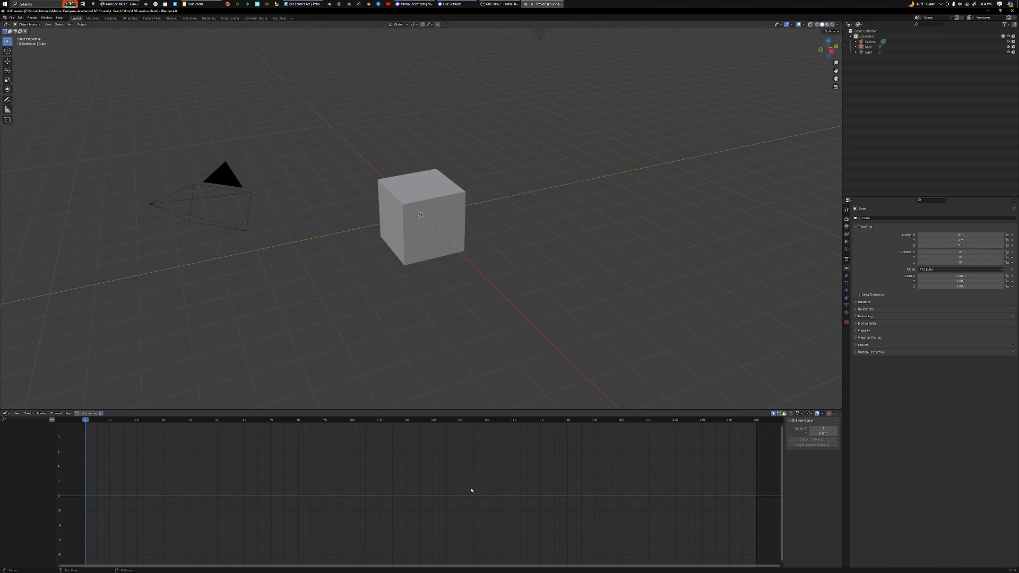
Move the playhead through the Graph Editor's frame range and return it to frame 1
right_click(227, 420)
key(space)
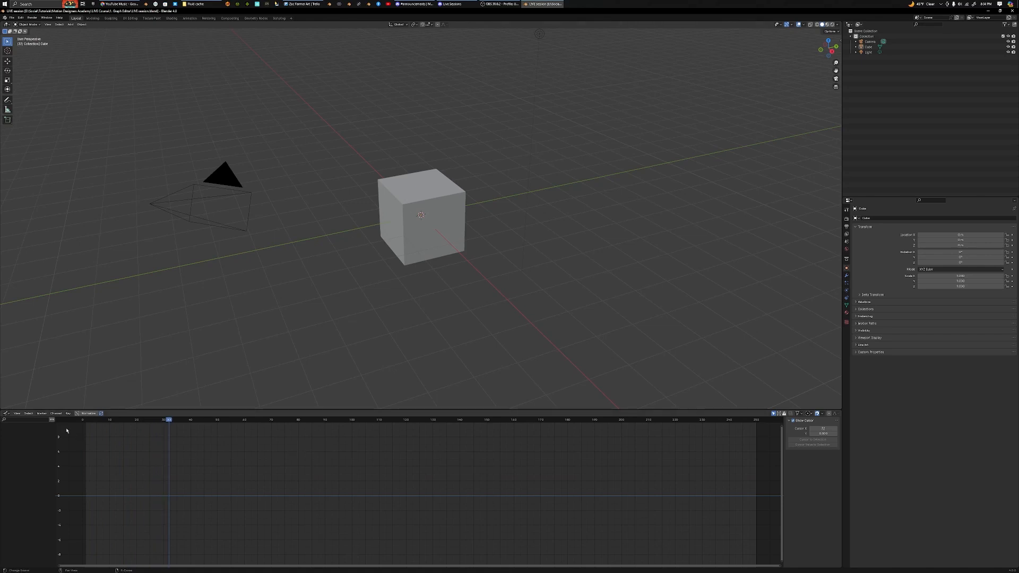
click(86, 419)
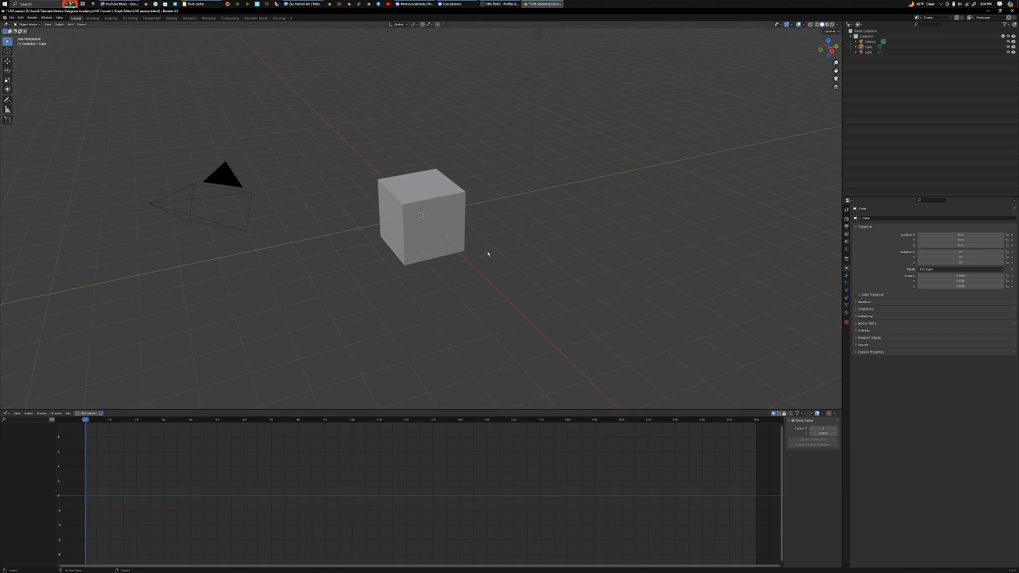
Select the camera and split the 3D viewport into two side-by-side views, with the second one looking through the camera
click(453, 218)
shift+middle_drag(531, 193, 534, 210)
scroll(451, 223, down, 2)
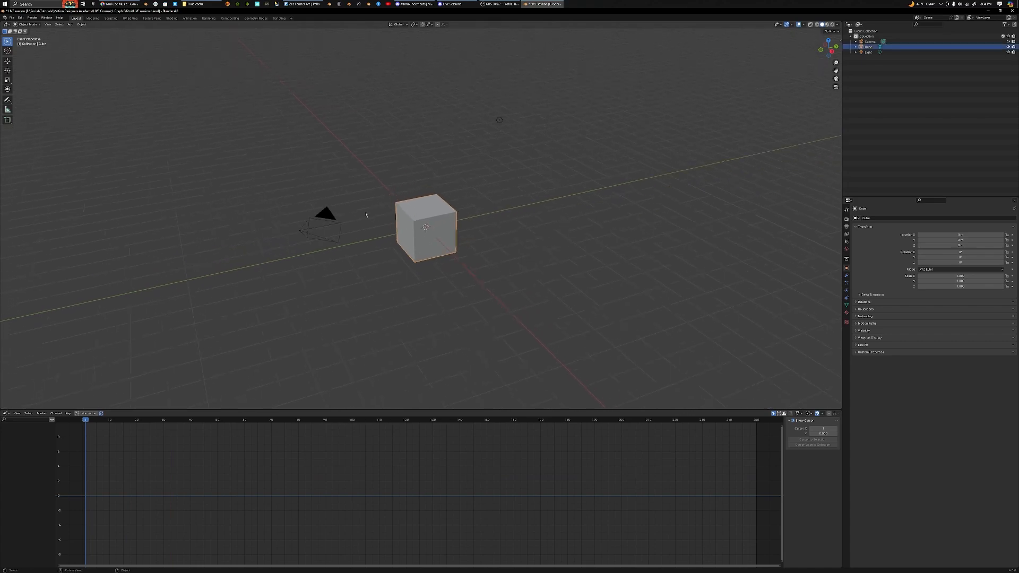
click(334, 222)
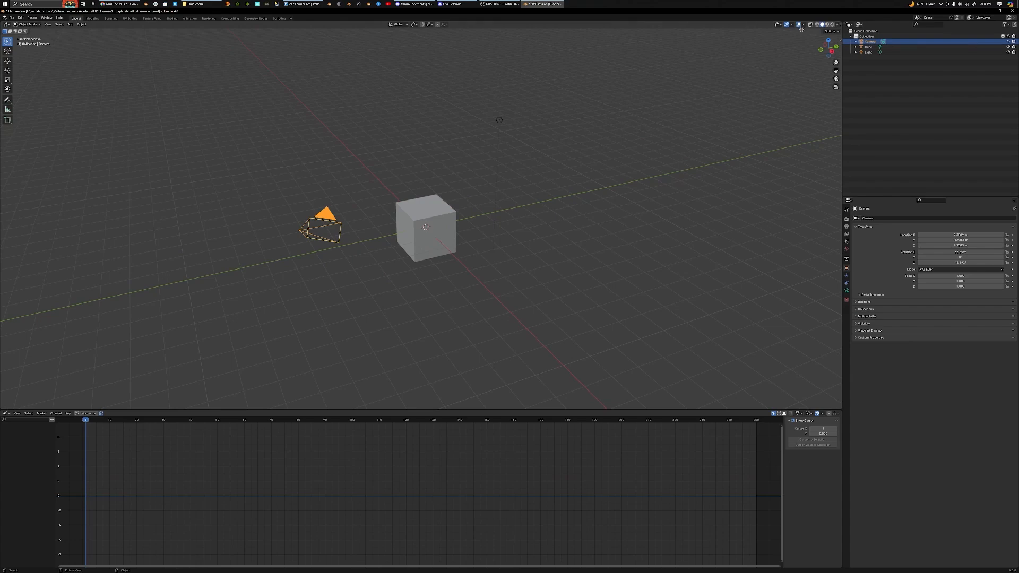
drag(801, 29, 505, 201)
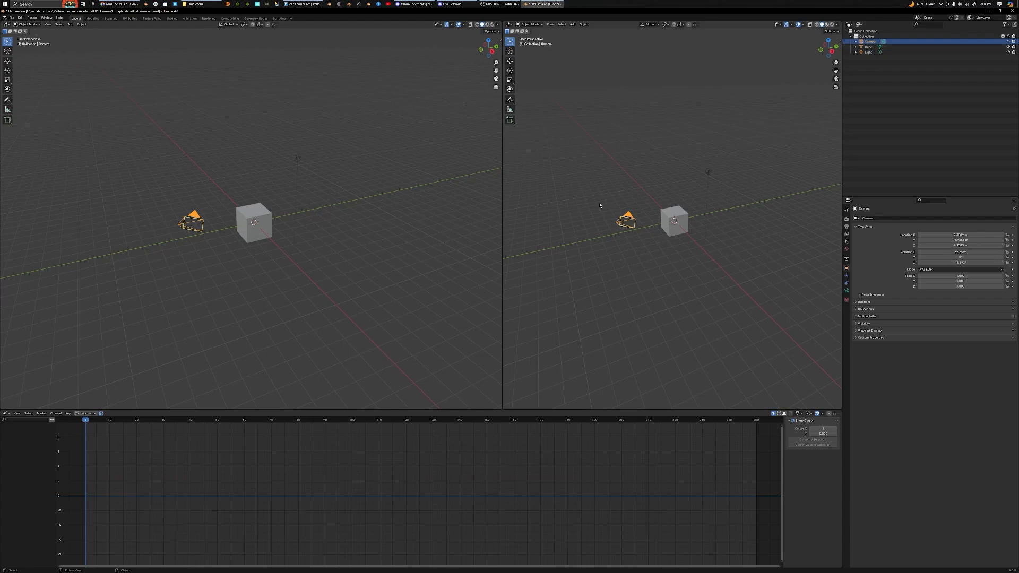
key(KP_0)
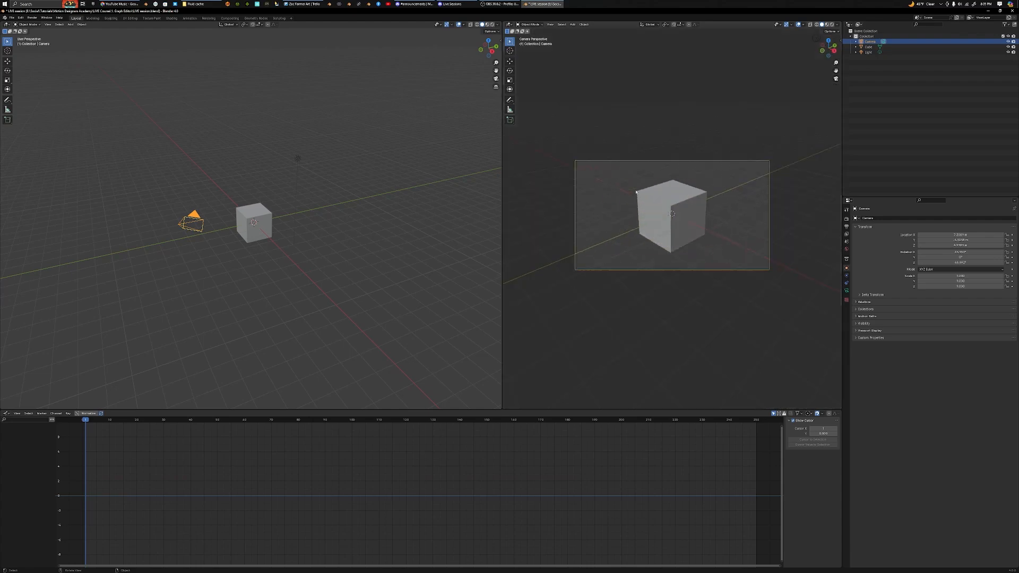
middle_drag(249, 203, 277, 227)
middle_drag(357, 228, 351, 236)
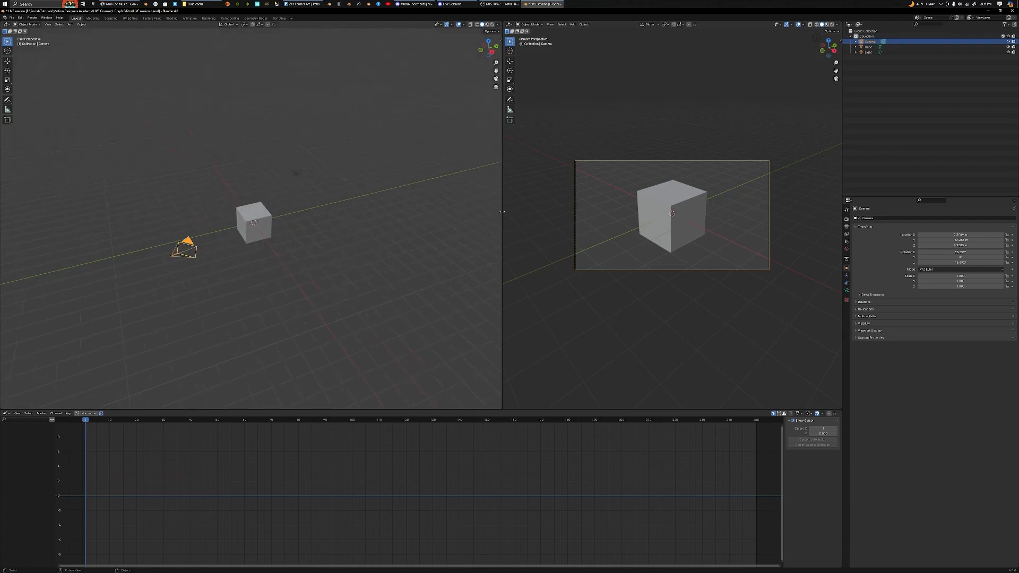
drag(502, 212, 524, 212)
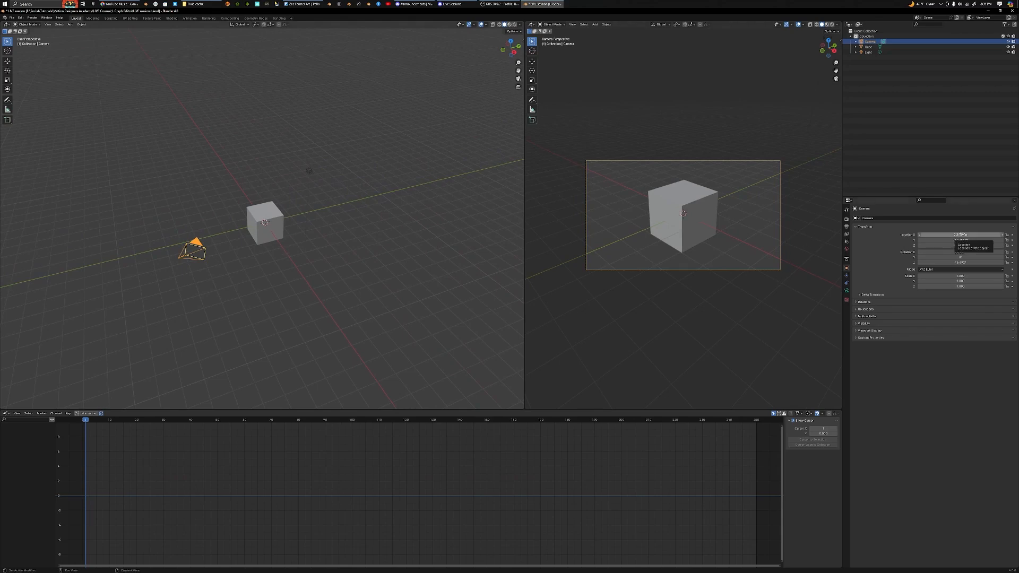
Reset the camera's location and rotation to zero
key(BackSpace)
key(BackSpace)
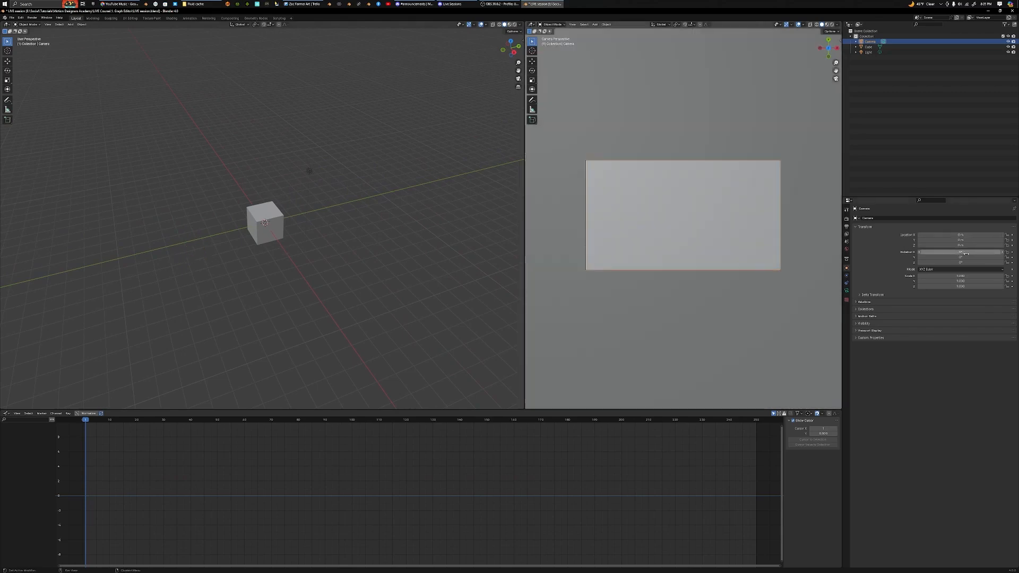
Try moving the camera away from the cube along the X axis, and clear that move
key(g)
key(y)
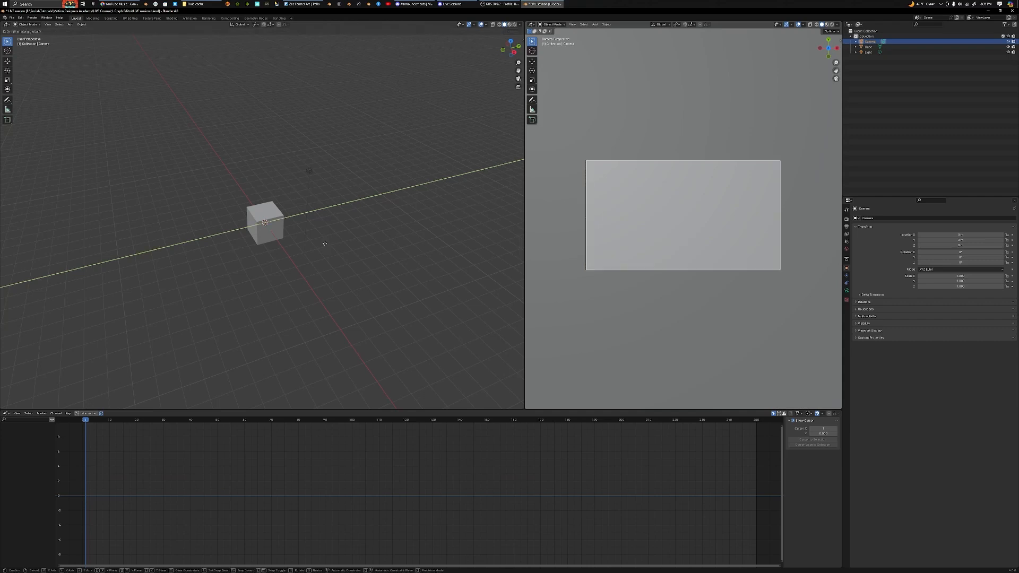
key(x)
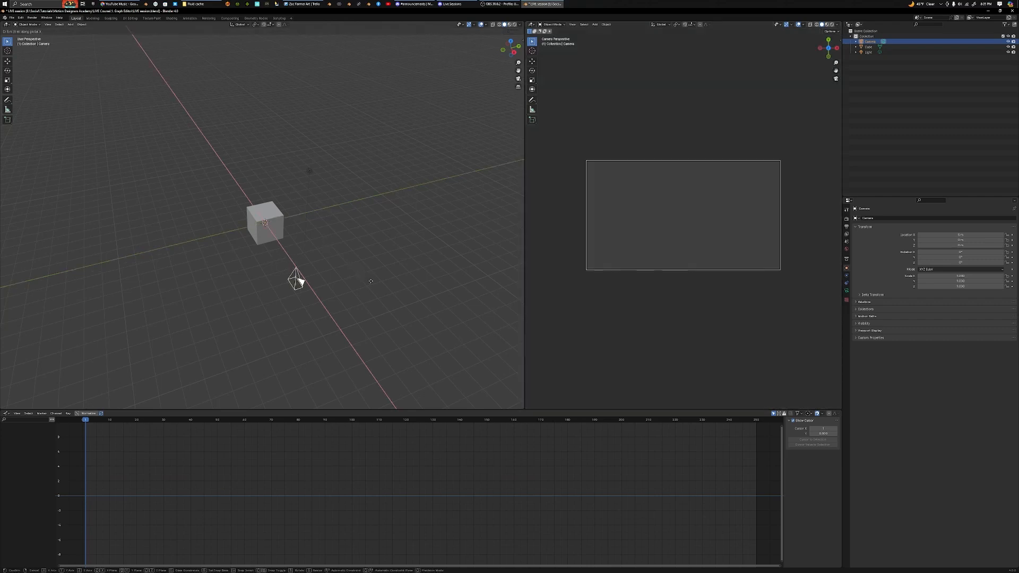
click(373, 283)
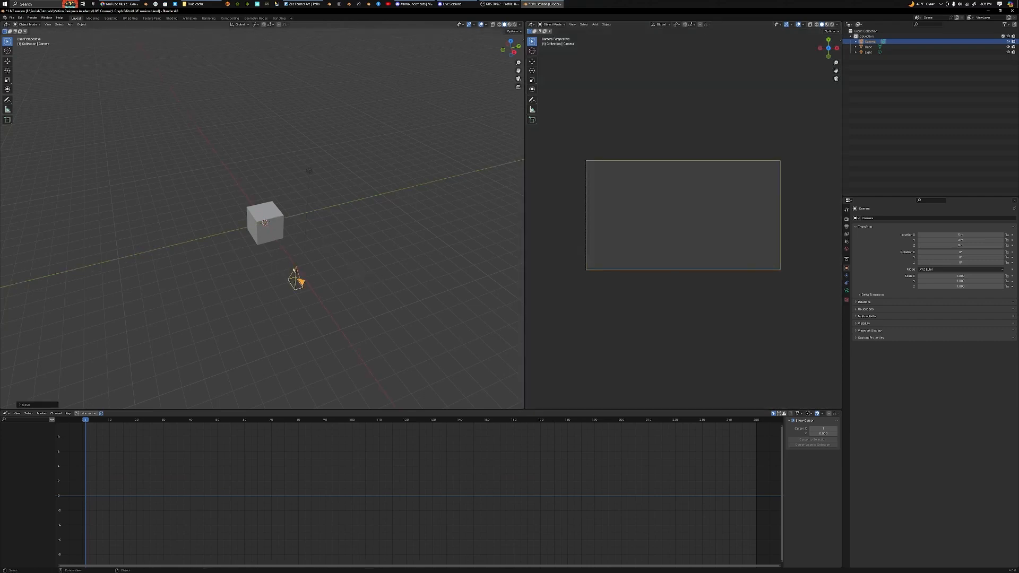
middle_drag(296, 269, 336, 251)
key(alt+g)
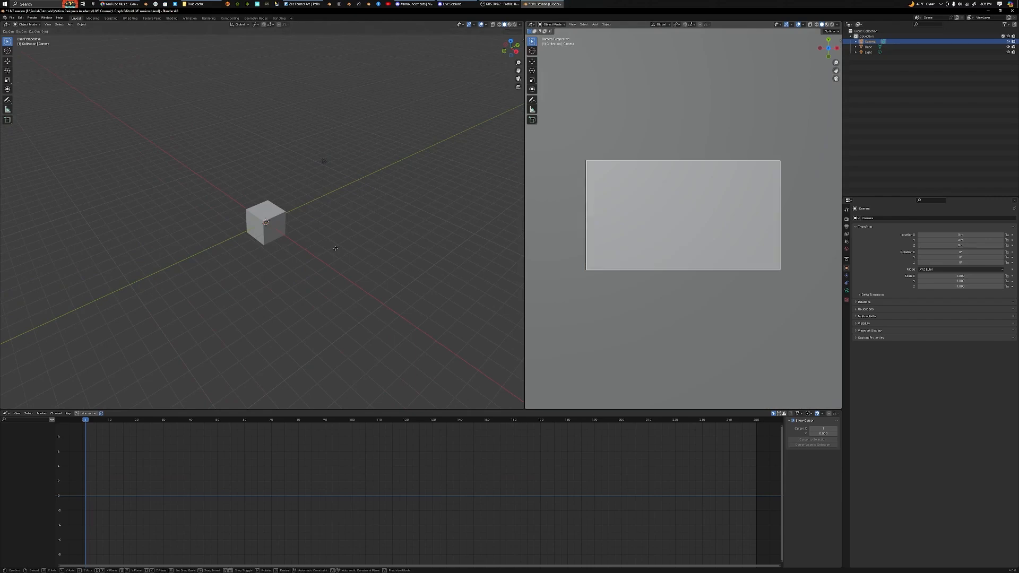
Move the camera away from the cube in the negative direction along the Y axis
text(gy-4)
click(293, 269)
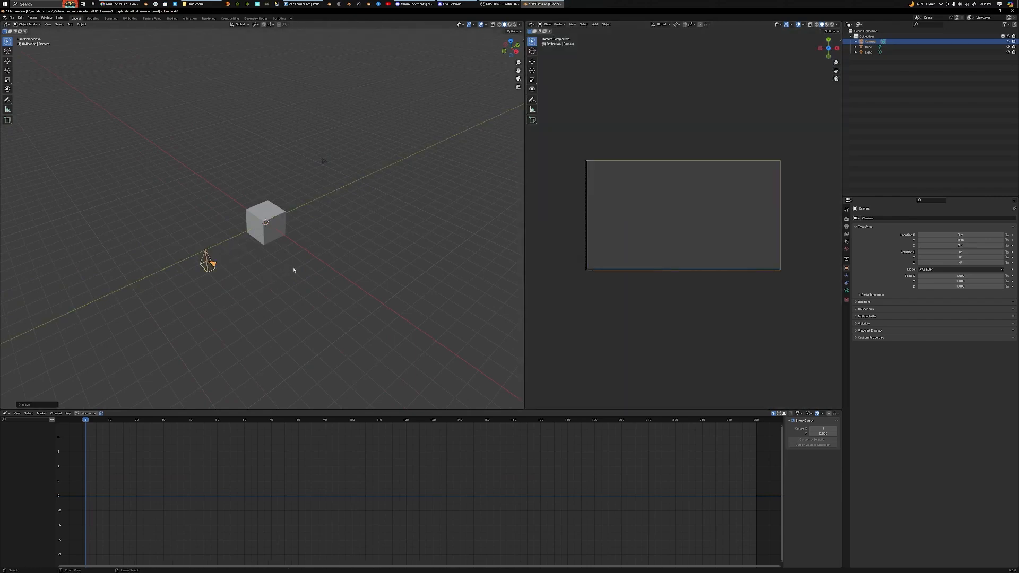
middle_drag(332, 265, 290, 228)
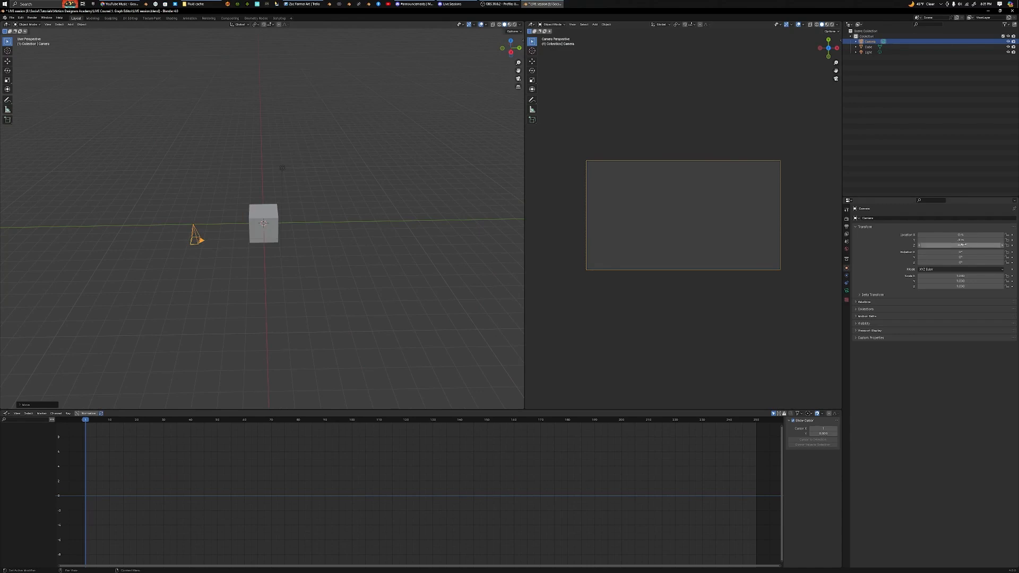
Rotate the camera 90° about the X axis so it faces the cube
key(r)
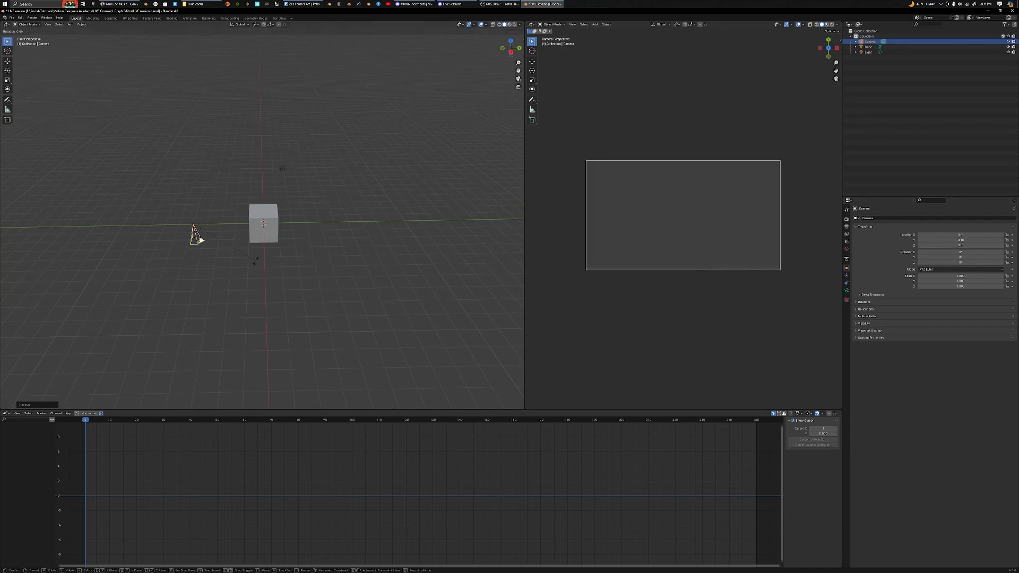
text(x)
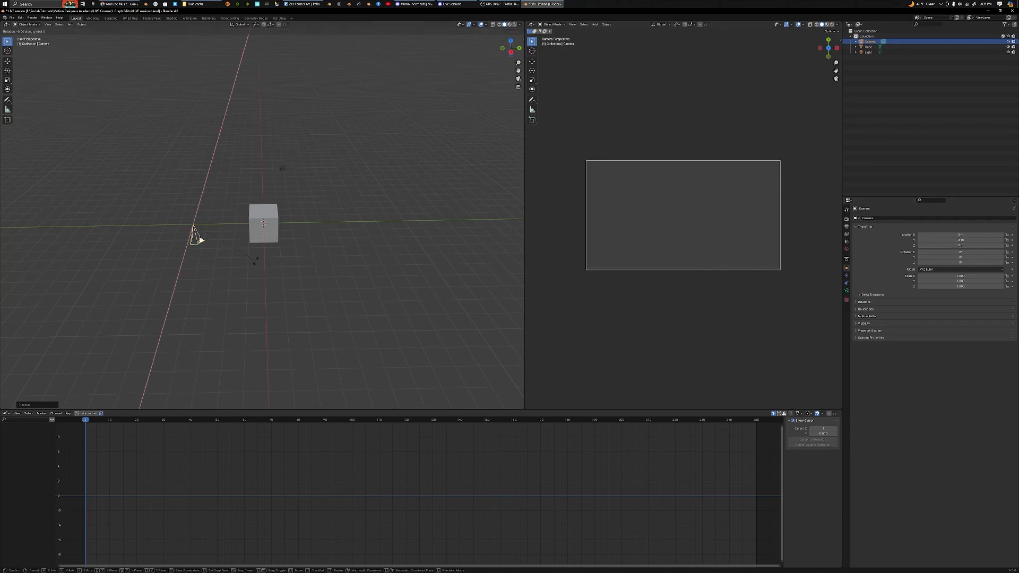
text(90)
key(Return)
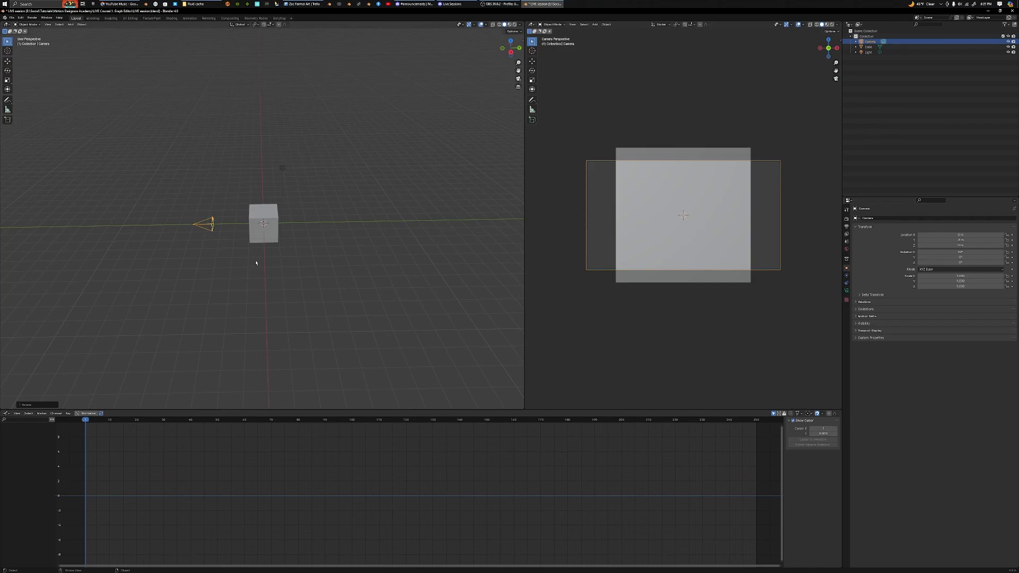
Move the camera another -2 m along the Y axis so the whole cube fits inside the camera frame
text(gy)
text(-2)
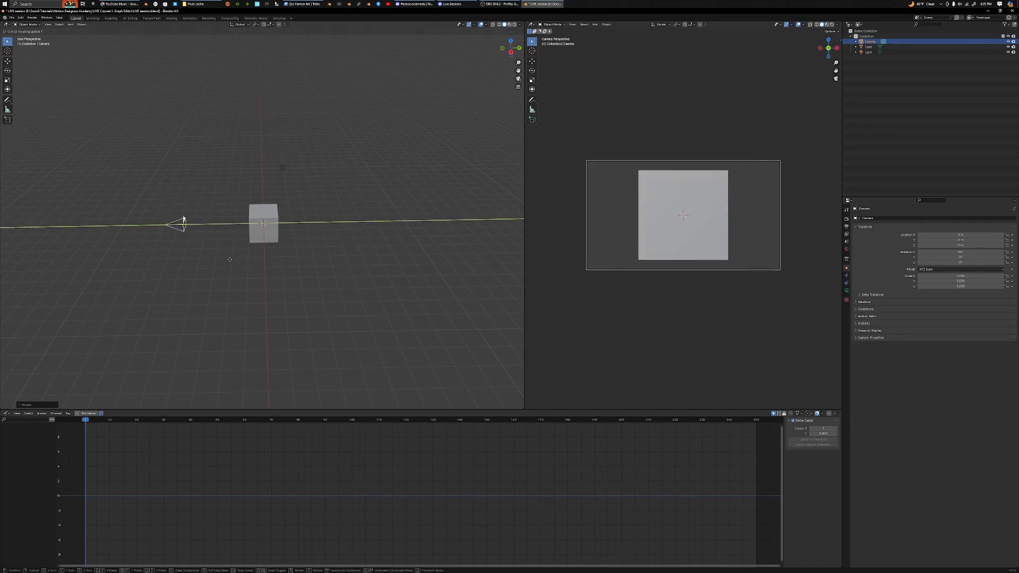
key(Return)
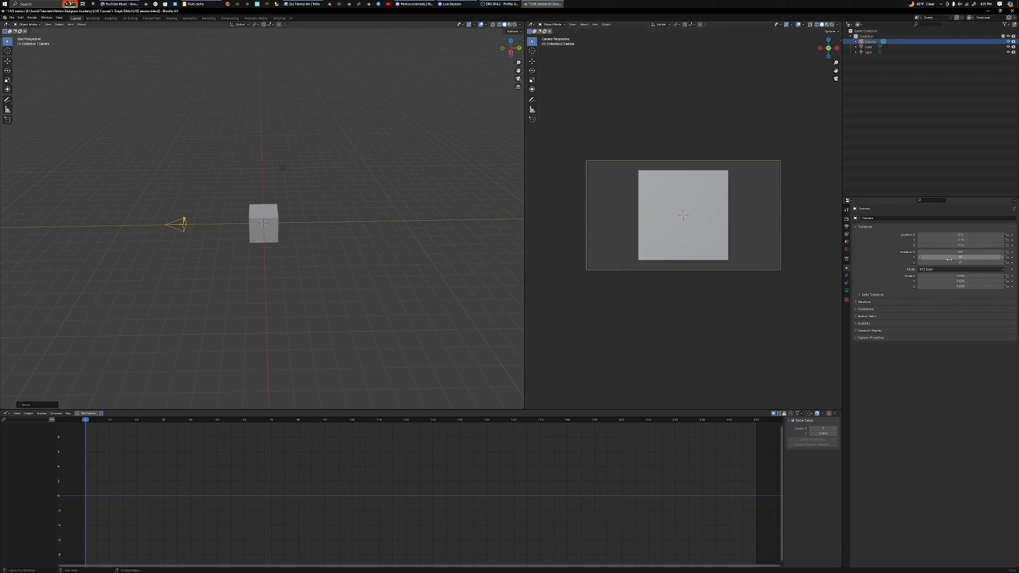
Make the camera's Y location positive to put it on the cube's opposite side, and restore the negative value
click(962, 240)
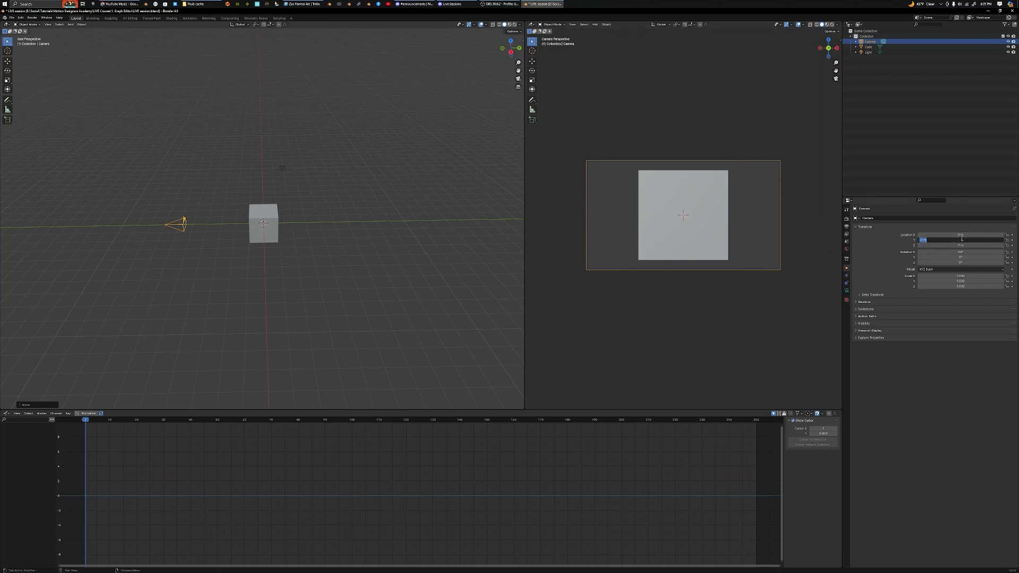
text(2)
key(Return)
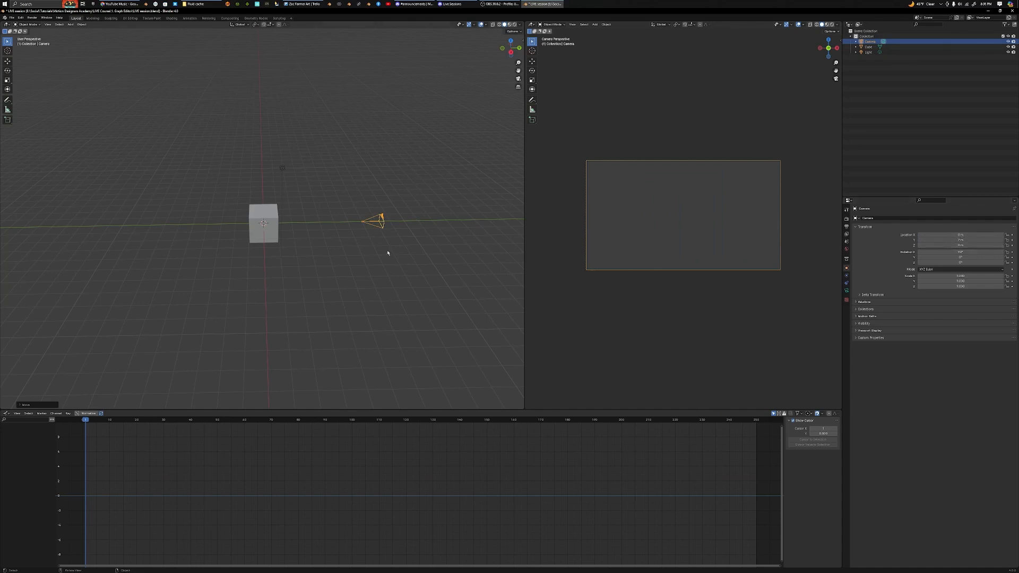
click(965, 240)
text(-2)
key(Return)
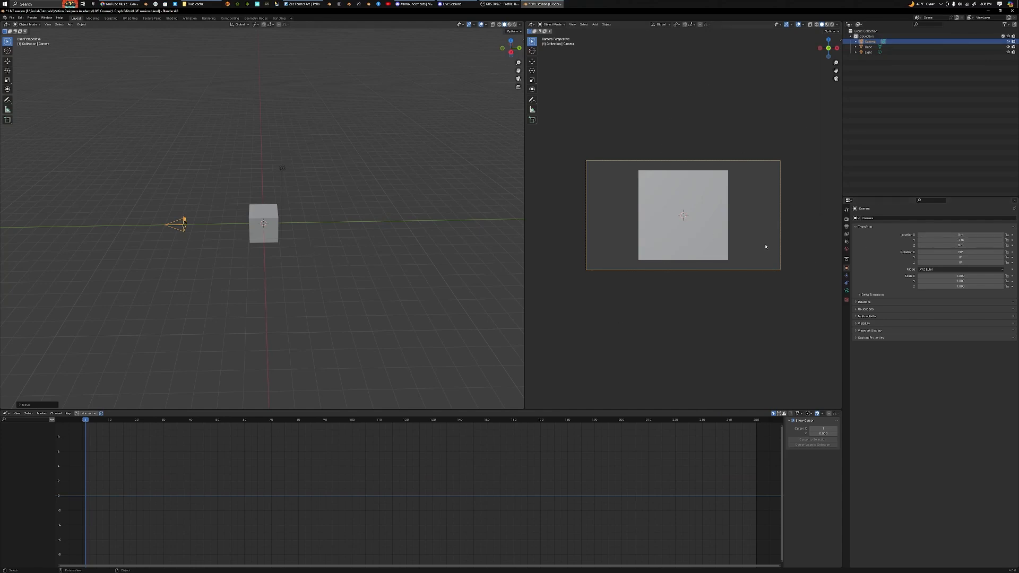
Set the output resolution to 1080 px in X and 1920 px in Y for a vertical camera frame
click(846, 220)
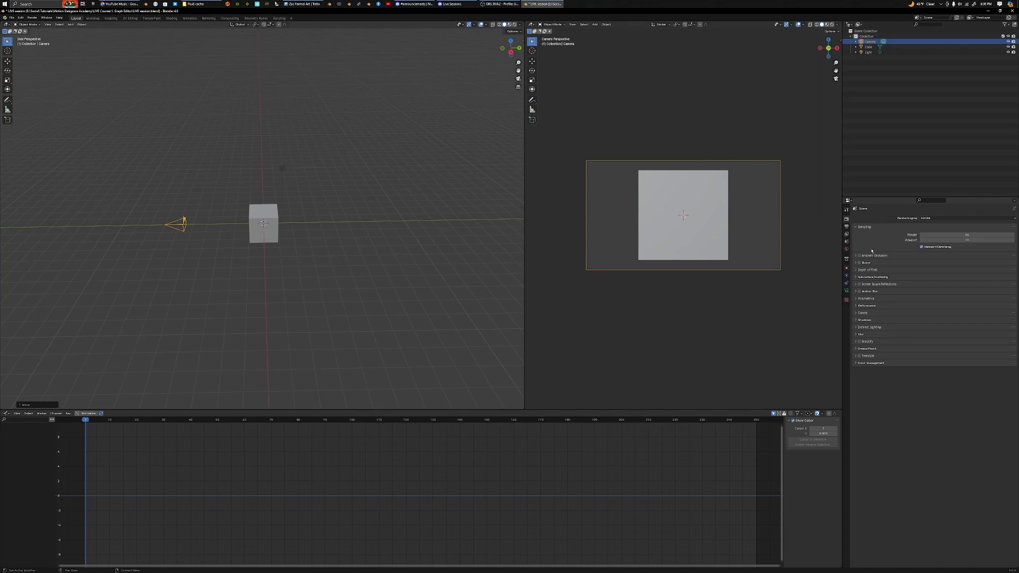
click(846, 227)
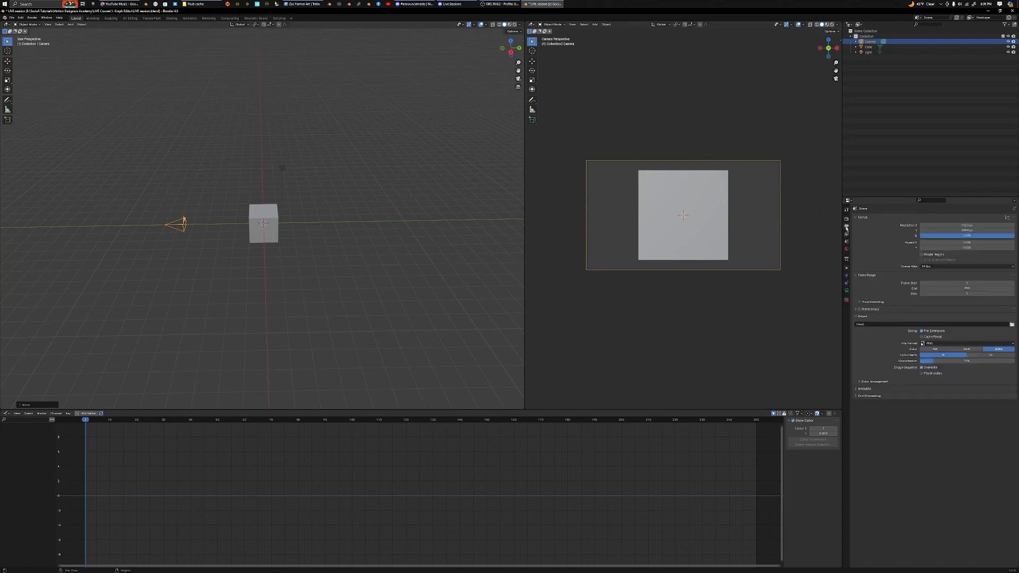
click(976, 225)
text(1080)
key(Return)
click(964, 230)
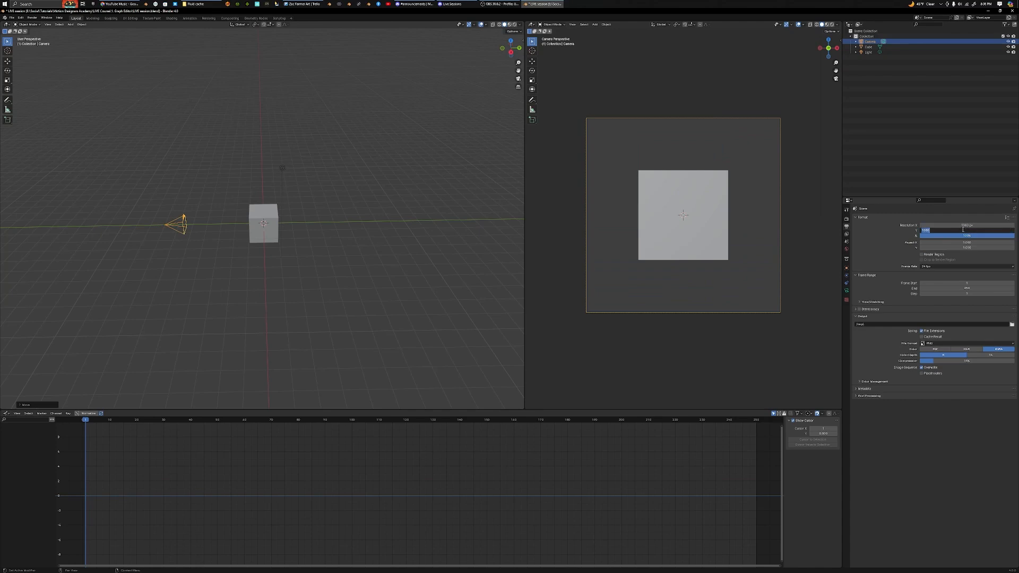
text(1920)
key(Return)
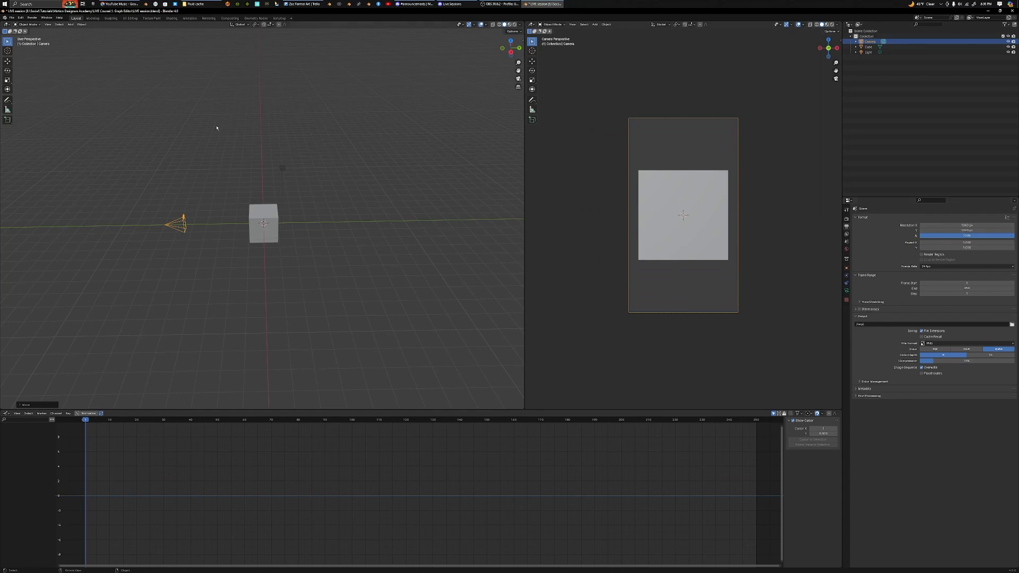
Switch to the Discord live session window to check the chat, and return to Blender
click(452, 4)
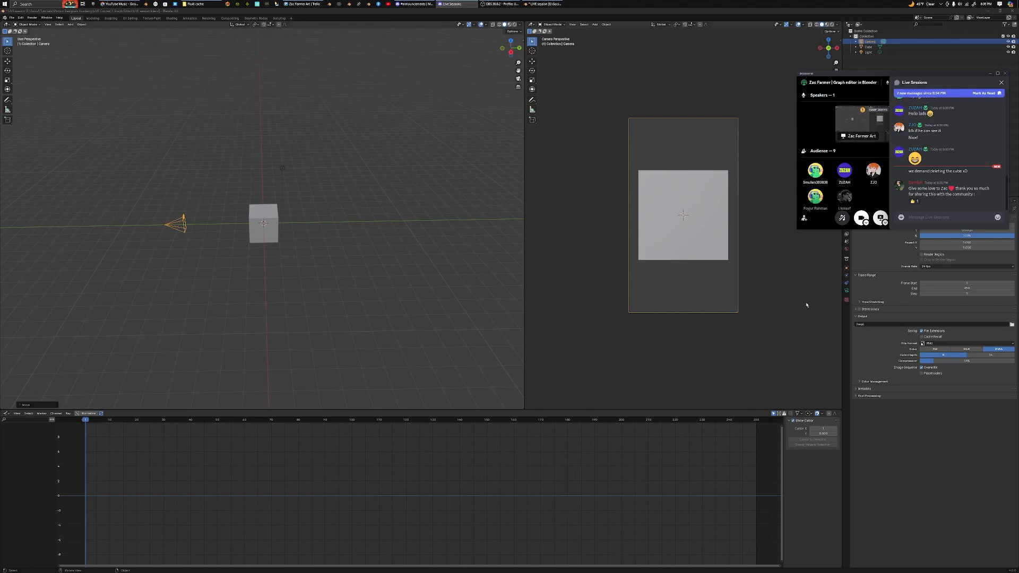
click(823, 278)
Delete the default cube and add a new cube mesh in its place
click(257, 220)
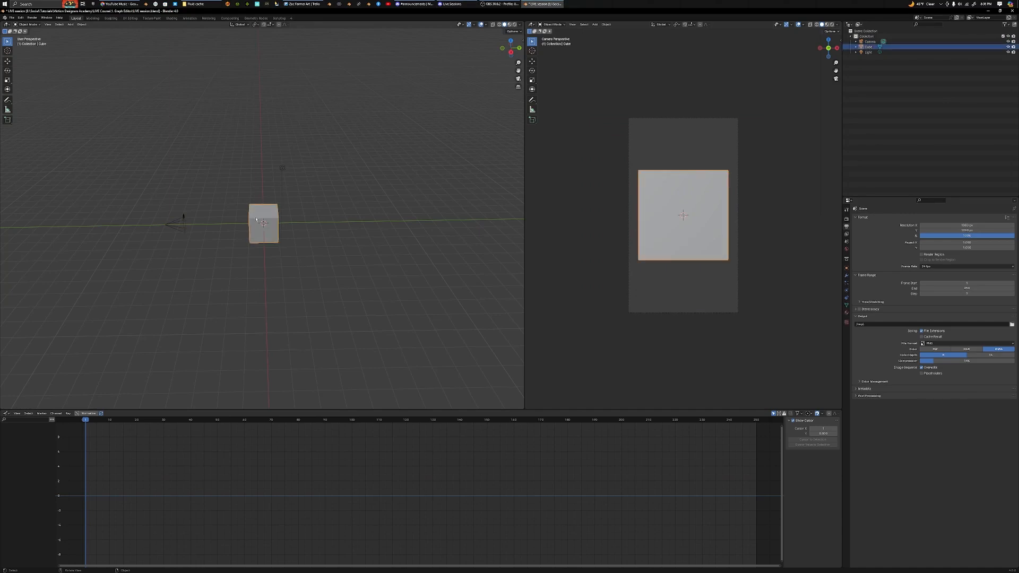
key(x)
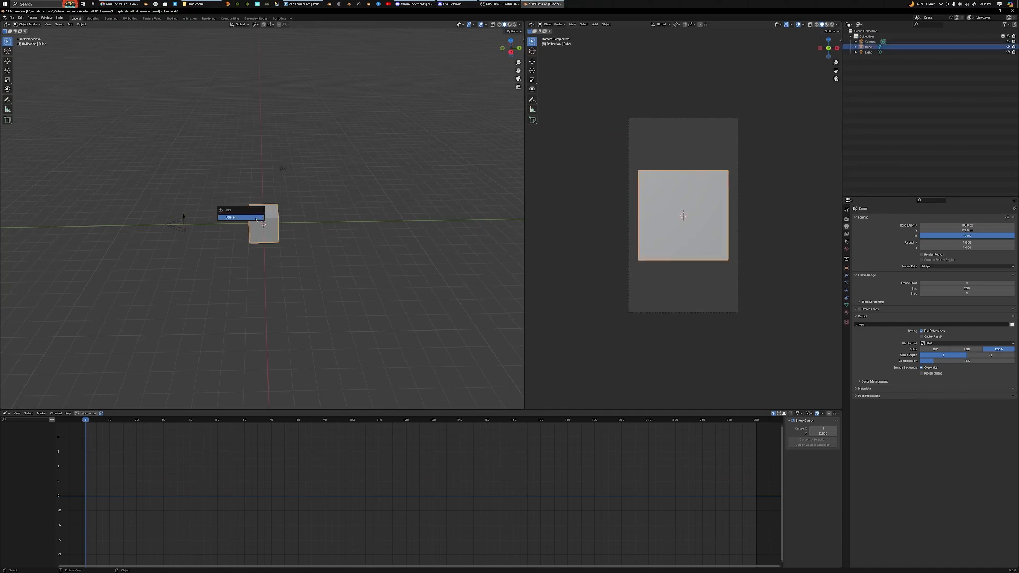
click(256, 217)
key(shift+a)
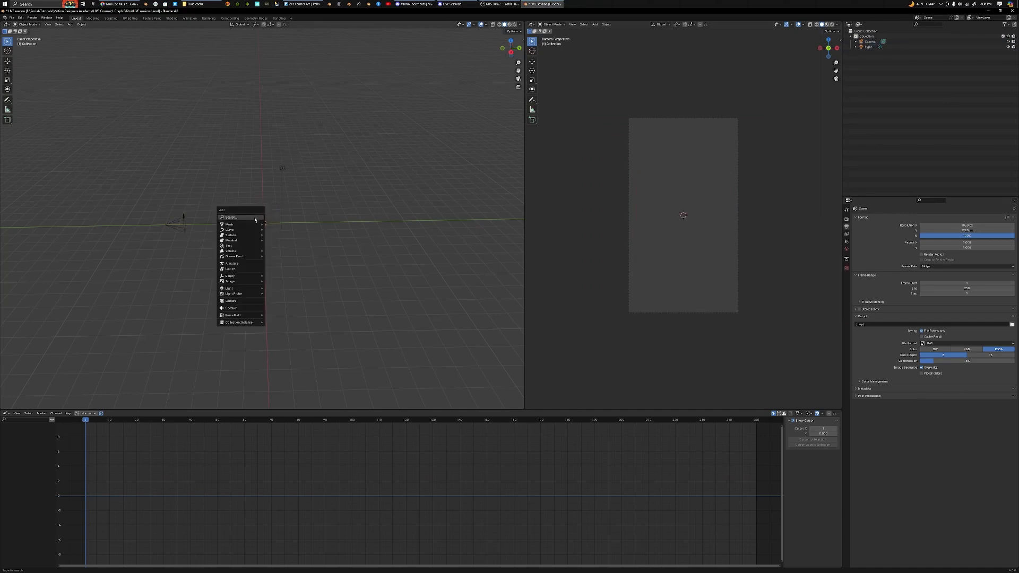
mouse_move(245, 228)
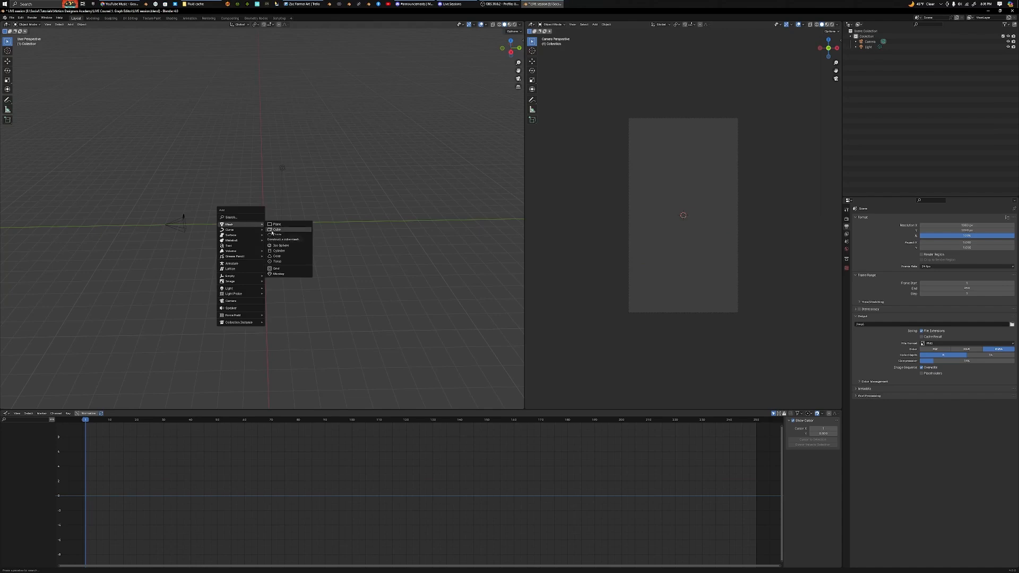
click(276, 229)
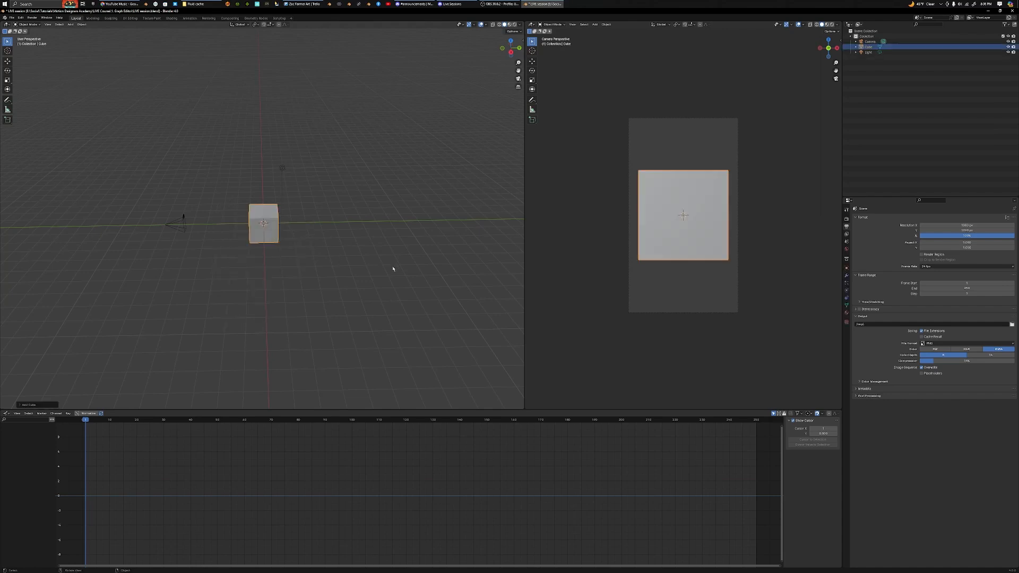
Try scaling the cube down in the camera view, rotate it freely, and clear its rotation
scroll(756, 257, up, 3)
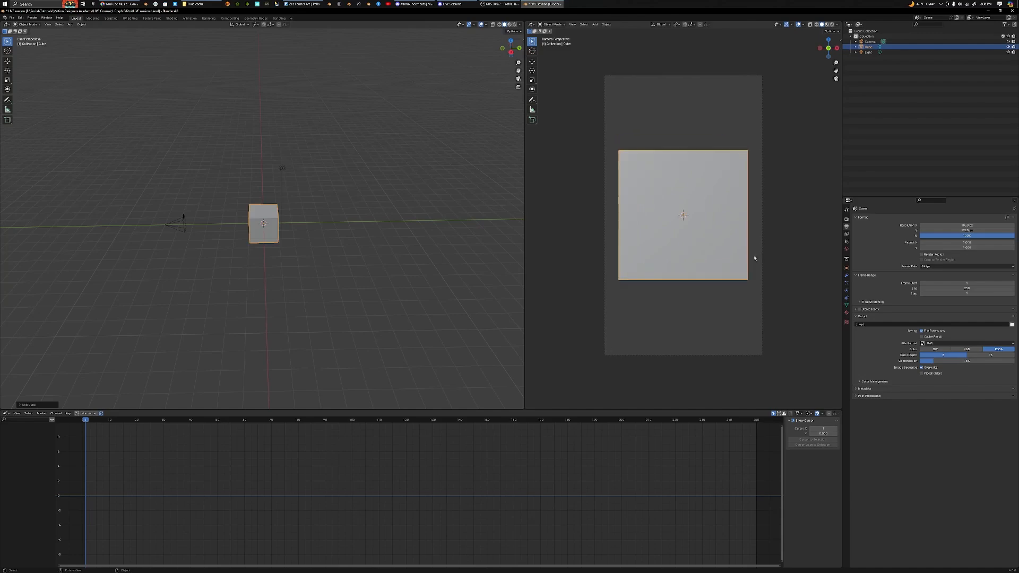
key(s)
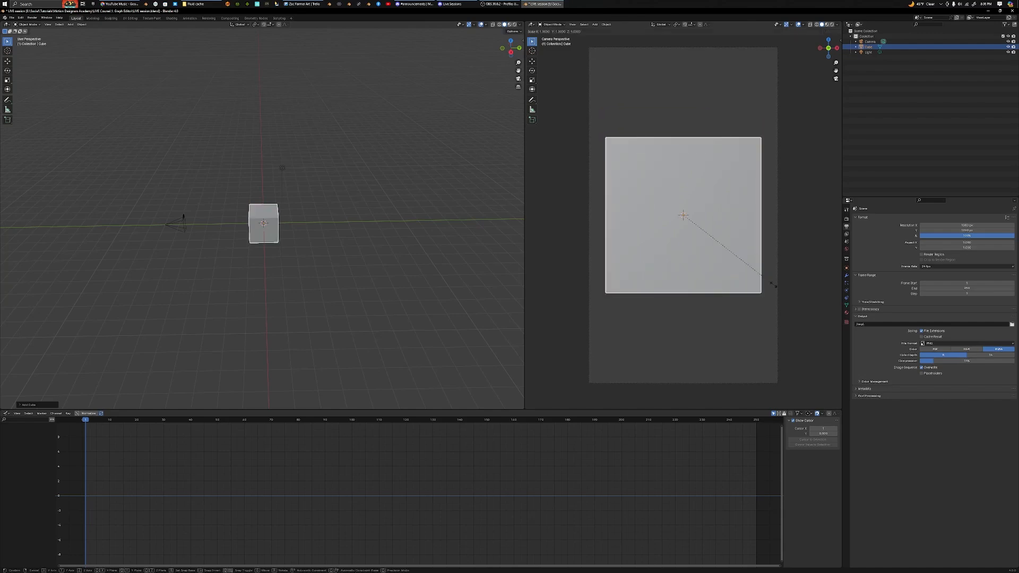
click(731, 250)
key(r)
key(r)
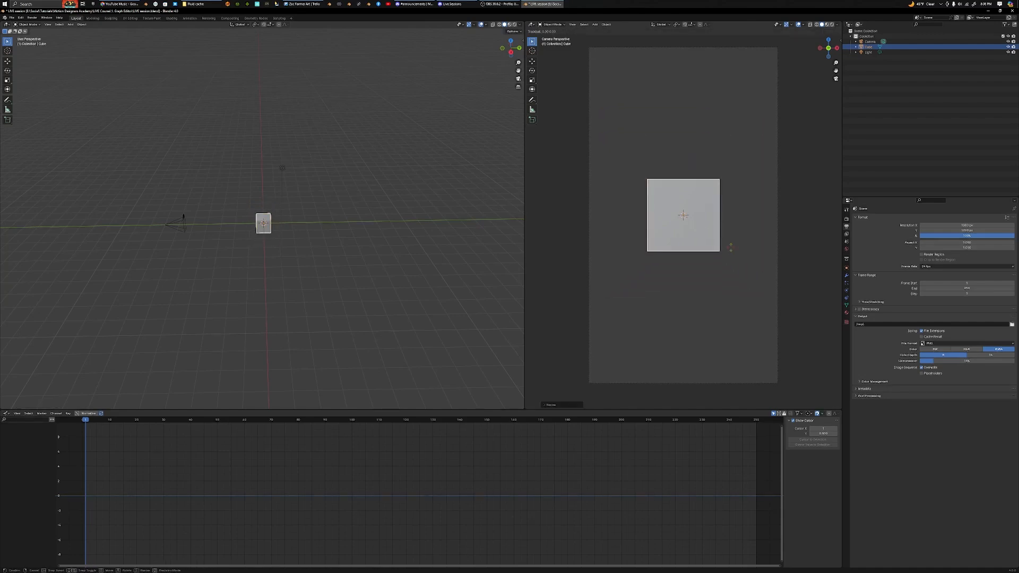
click(739, 281)
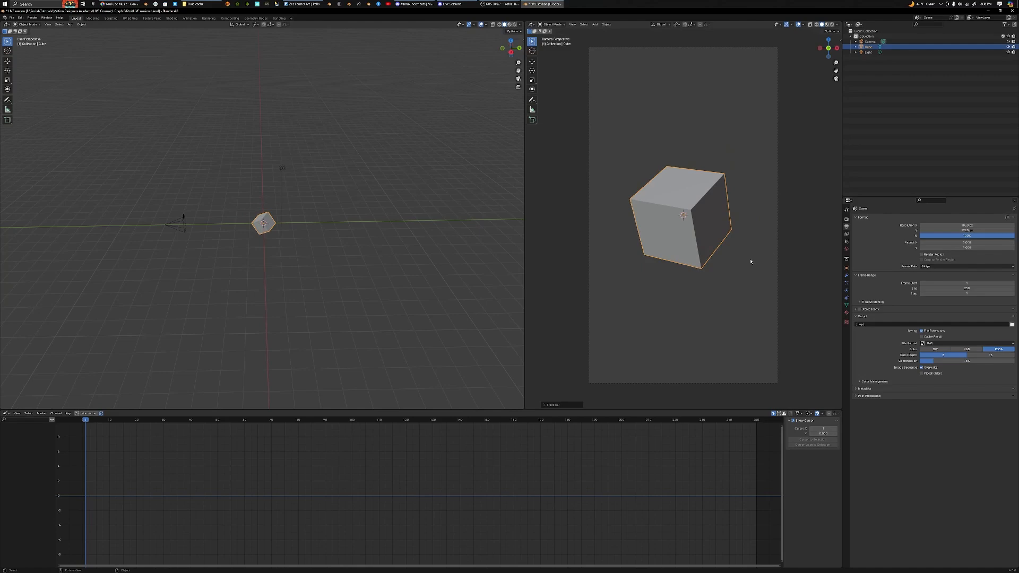
key(alt+r)
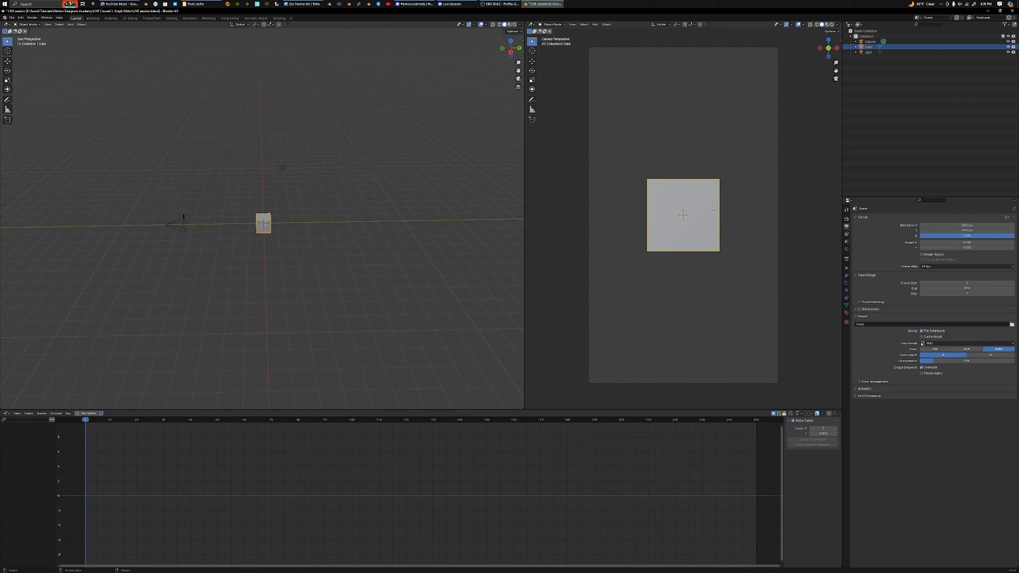
Delete the scaled-down cube and add a fresh default-size cube mesh at the origin
key(x)
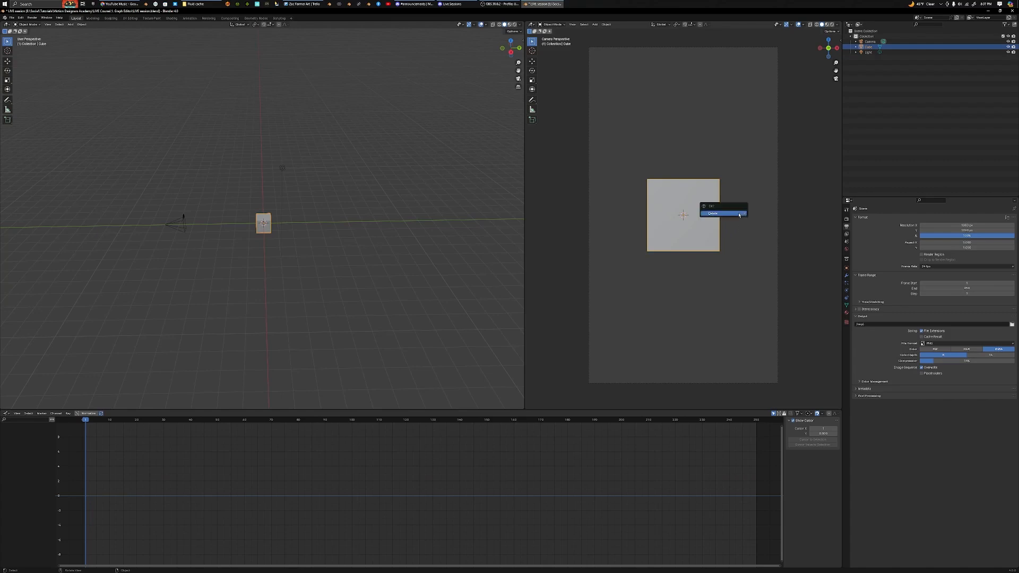
click(738, 213)
key(shift+a)
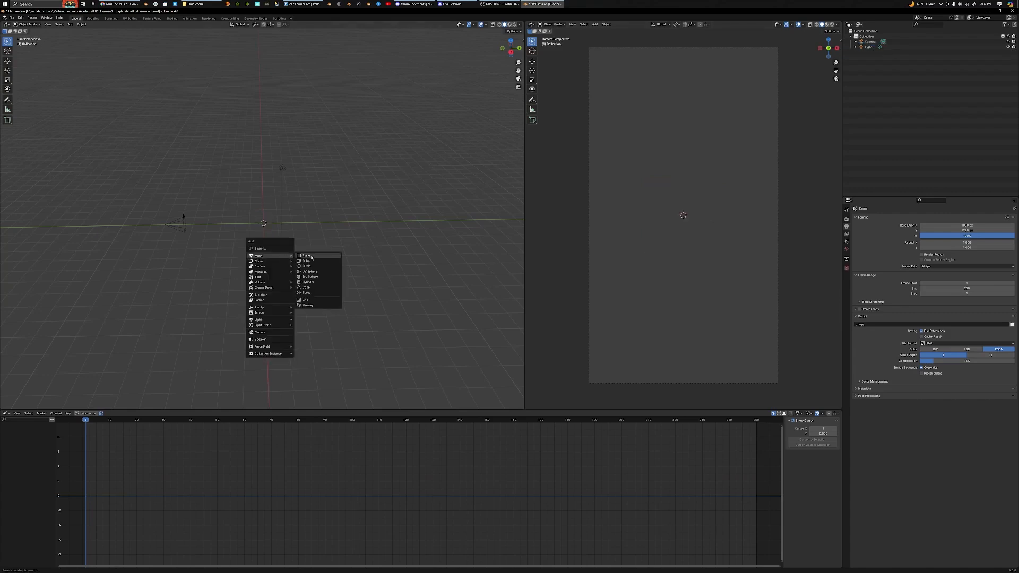
click(307, 261)
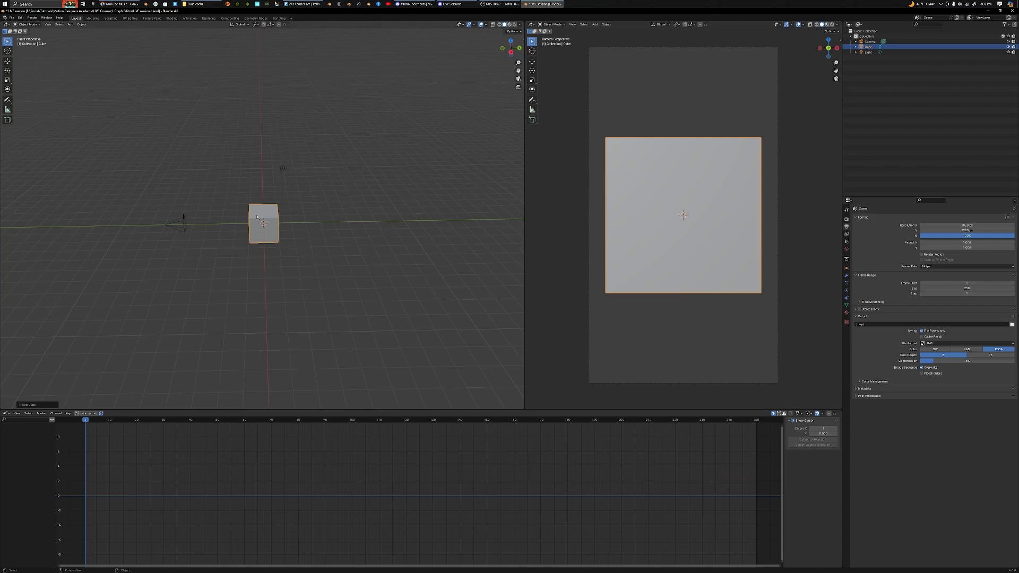
Add a cube-shaped empty and move it along the Y axis to the camera's position
middle_drag(257, 217, 281, 230)
key(shift+a)
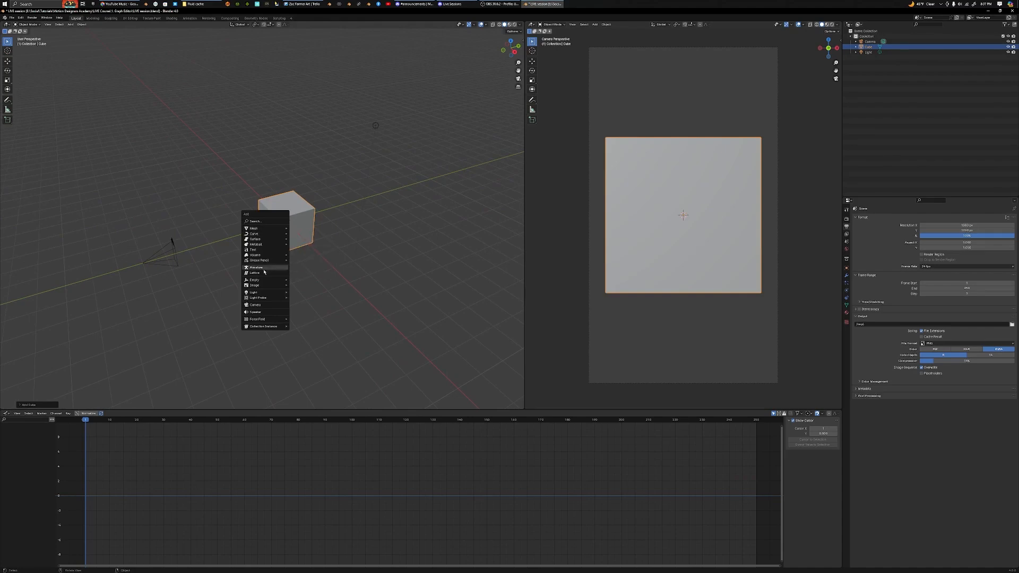
mouse_move(279, 280)
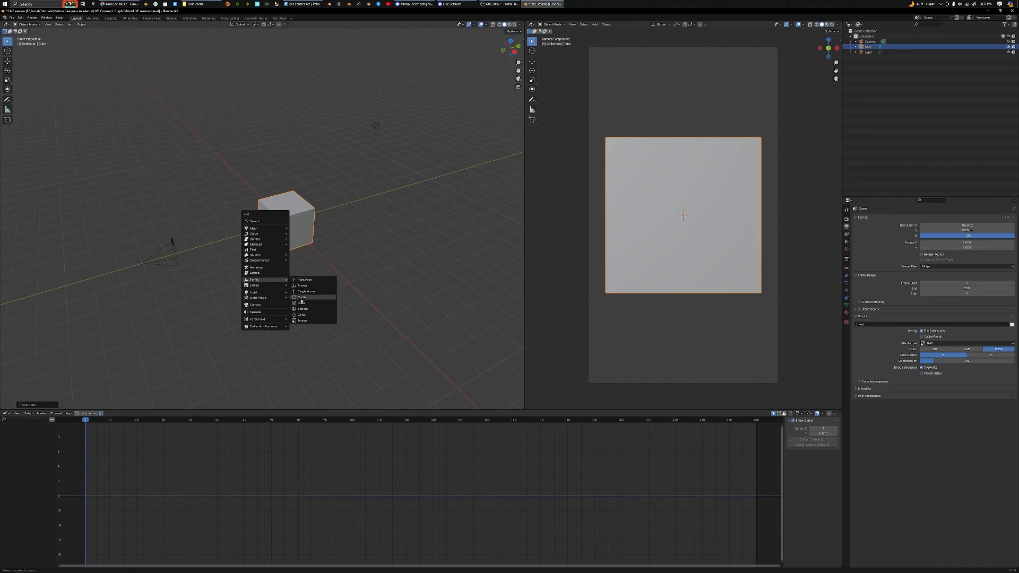
click(304, 303)
key(g)
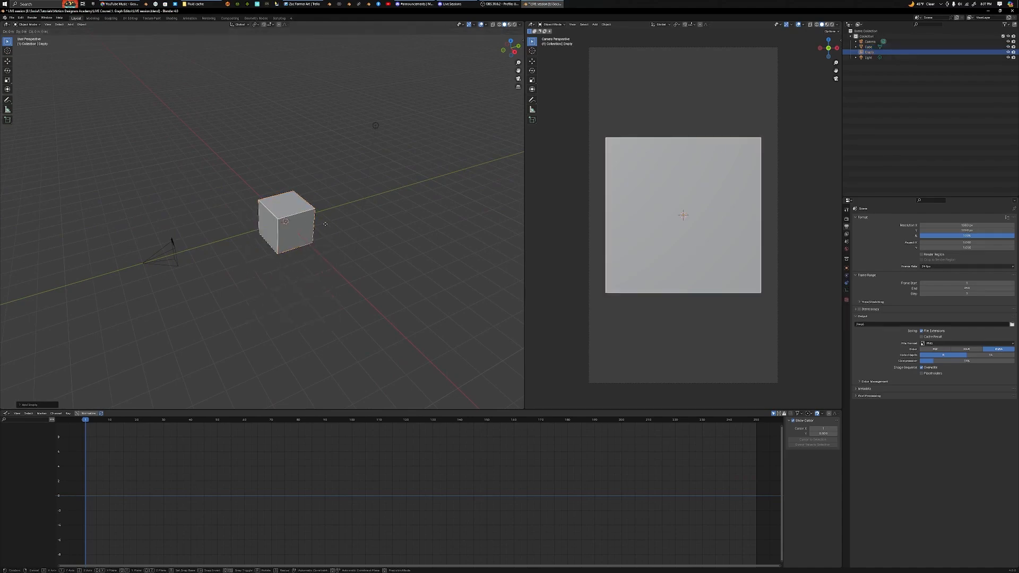
key(x)
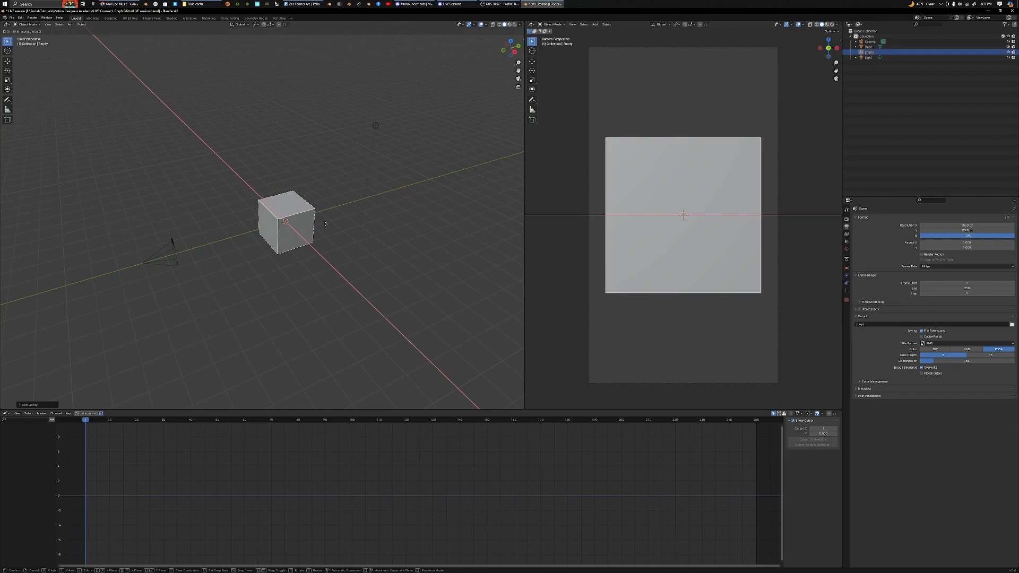
key(y)
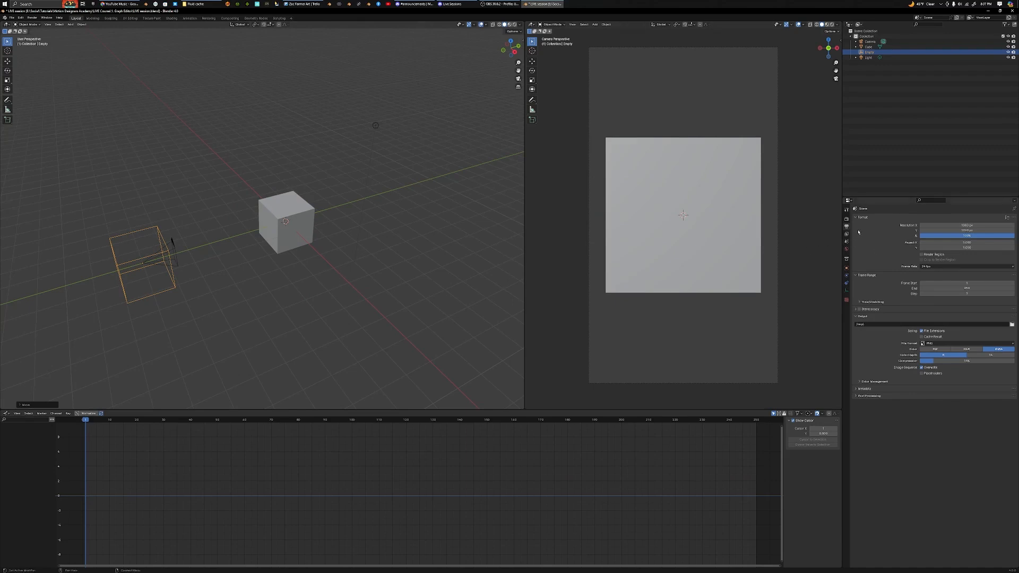
Compare the location values of the cube empty and the camera in their object properties
click(847, 267)
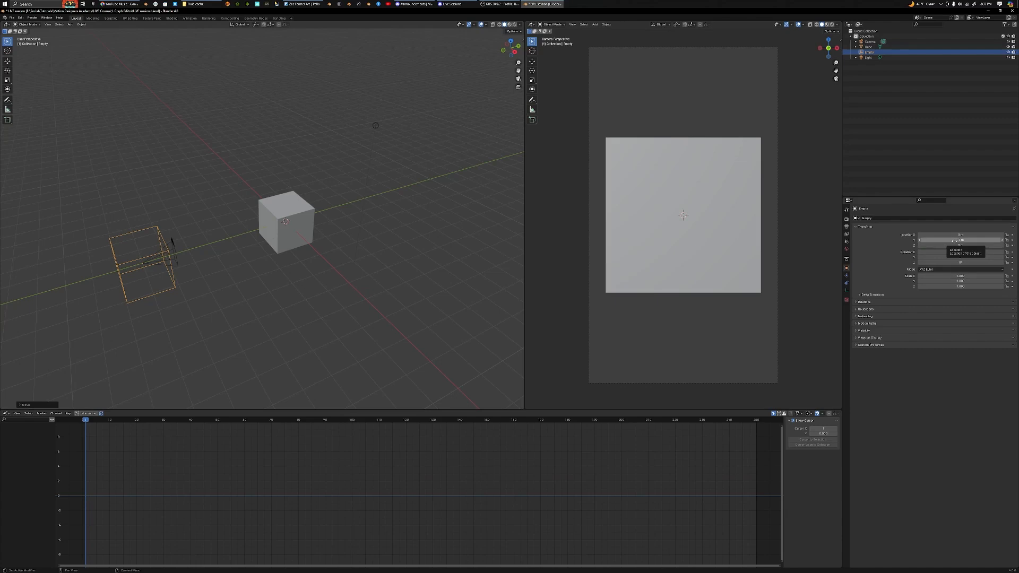
click(870, 42)
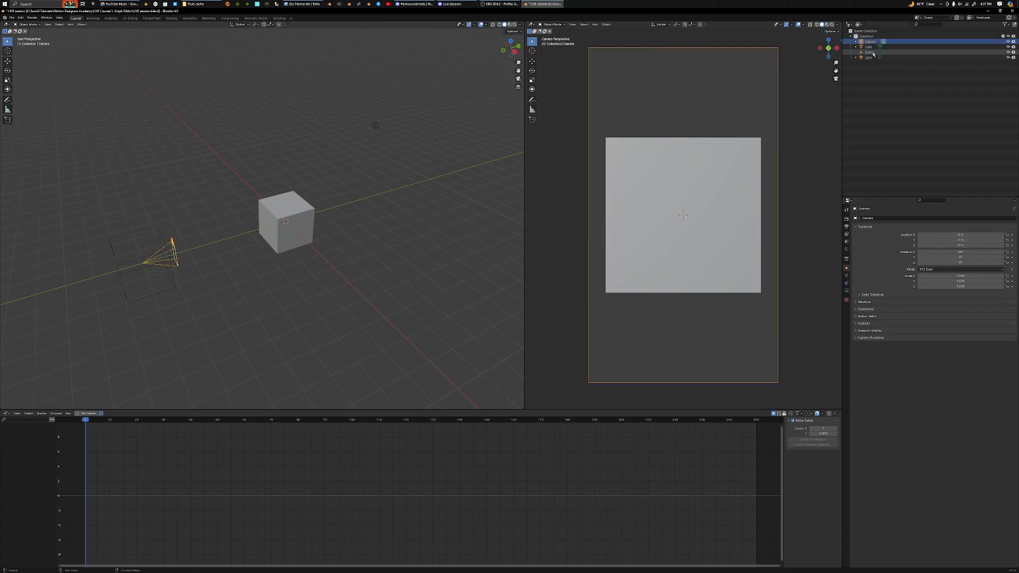
click(873, 52)
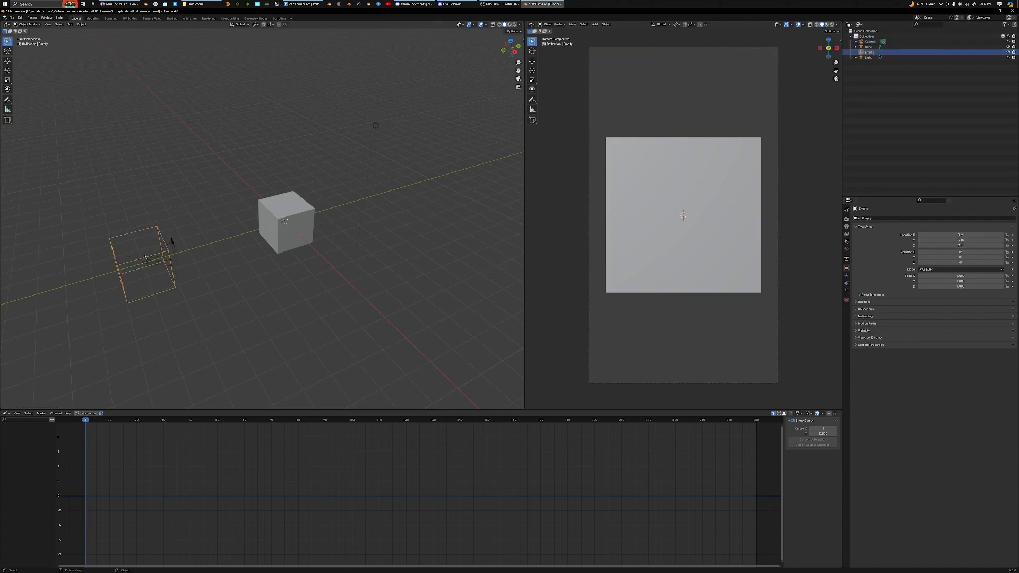
Parent the camera to the cube empty using the Object parenting option
shift+click(175, 244)
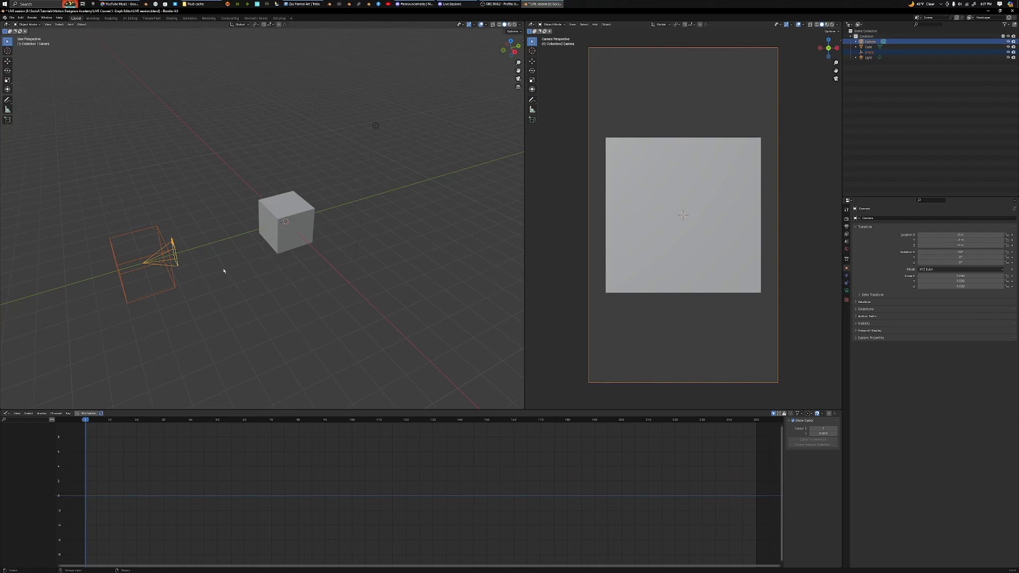
shift+middle_drag(224, 270, 273, 252)
scroll(266, 270, up, 2)
click(188, 219)
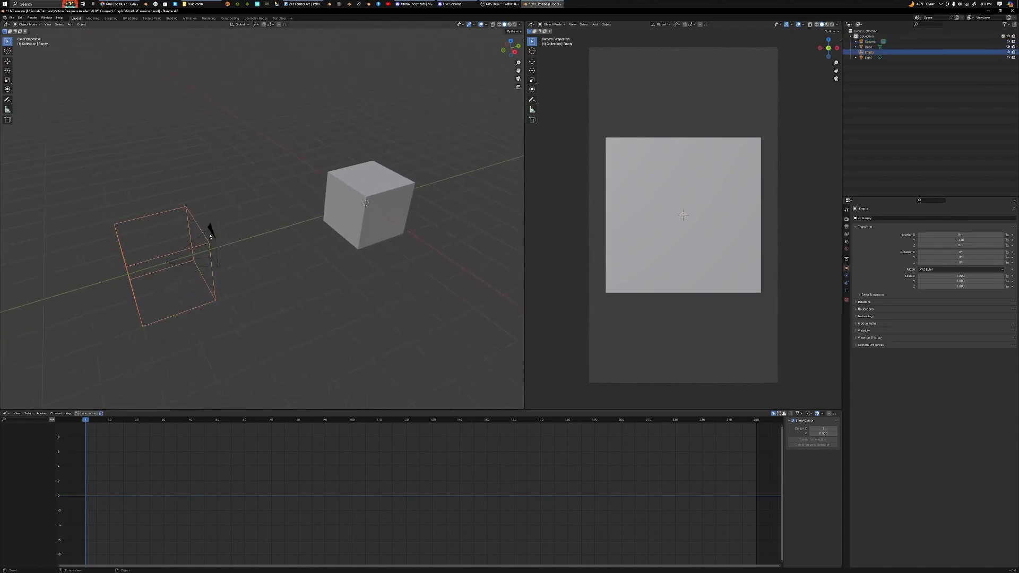
click(211, 231)
shift+click(202, 245)
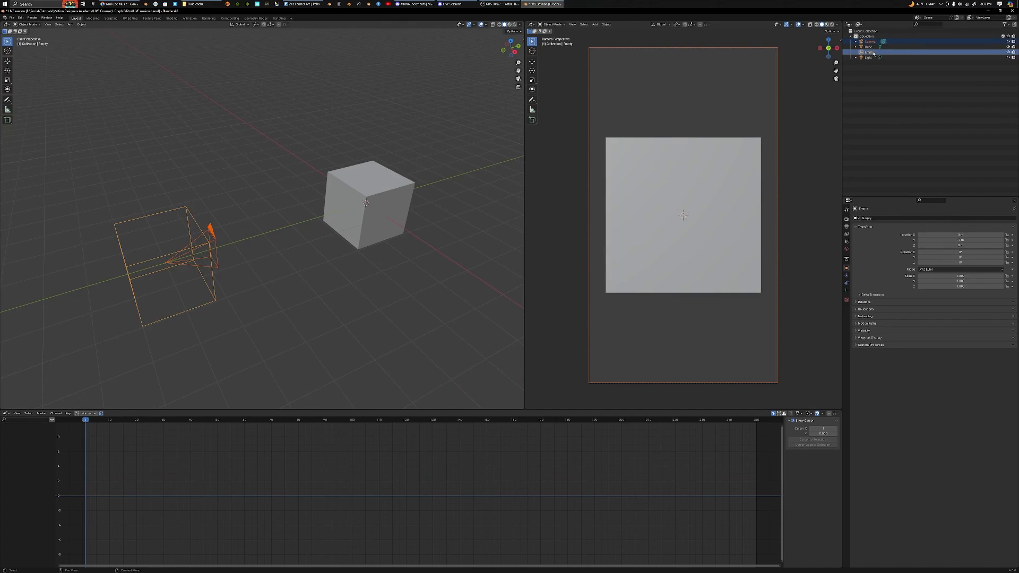
key(ctrl+p)
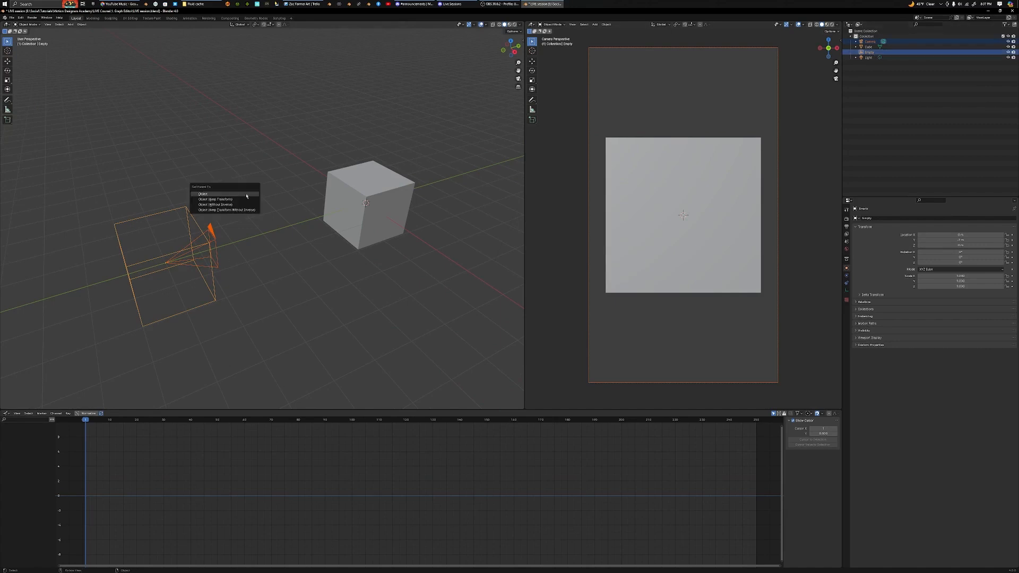
click(246, 196)
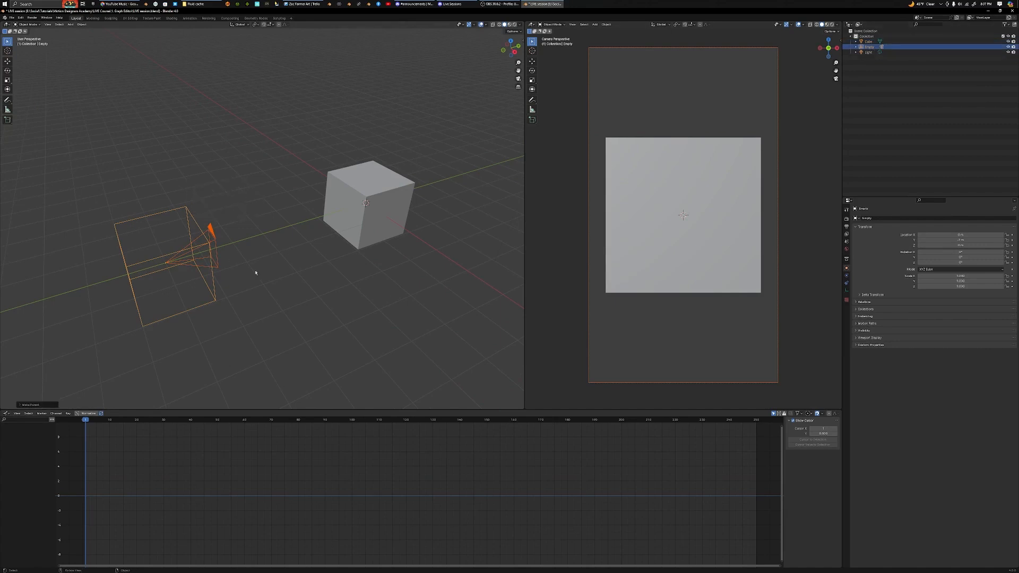
Try moving the cube empty several times to check that the camera follows it, cancelling each move
click(191, 247)
click(165, 256)
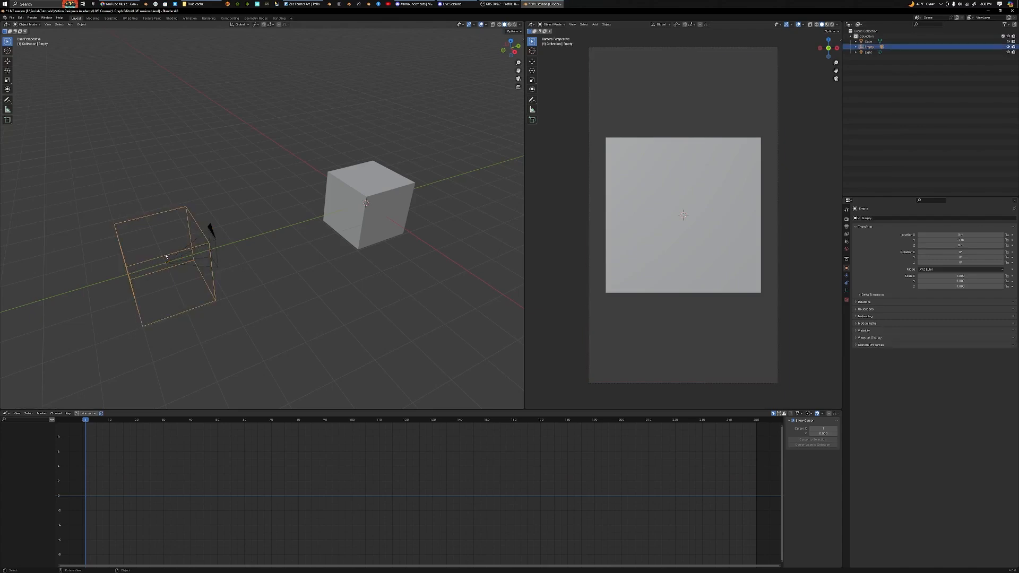
key(g)
right_click(224, 209)
key(g)
right_click(204, 236)
key(g)
right_click(239, 248)
Add a sphere-shaped empty at the origin, inside the cube mesh
key(shift+a)
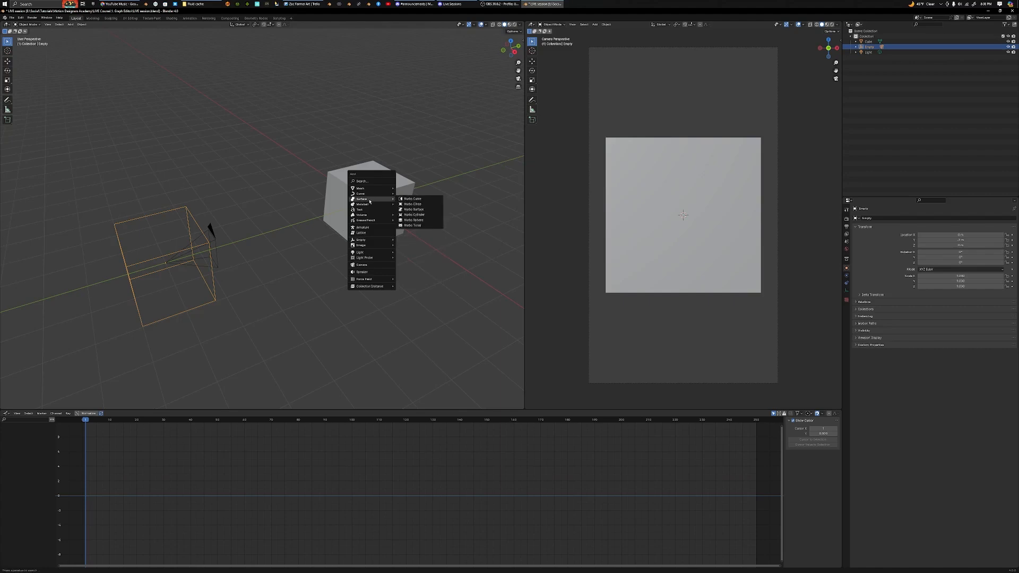
mouse_move(376, 243)
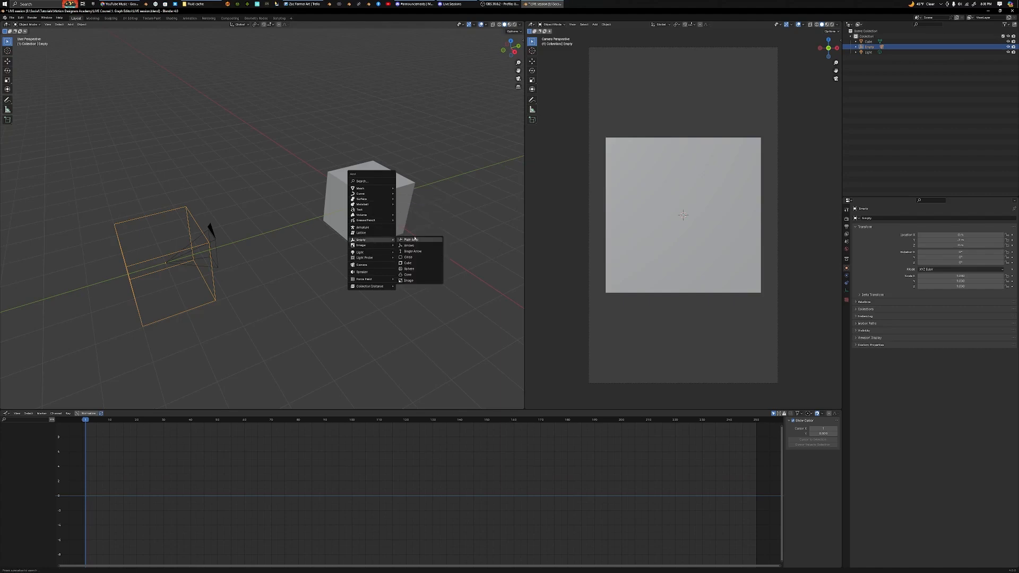
click(419, 270)
middle_drag(407, 228, 378, 228)
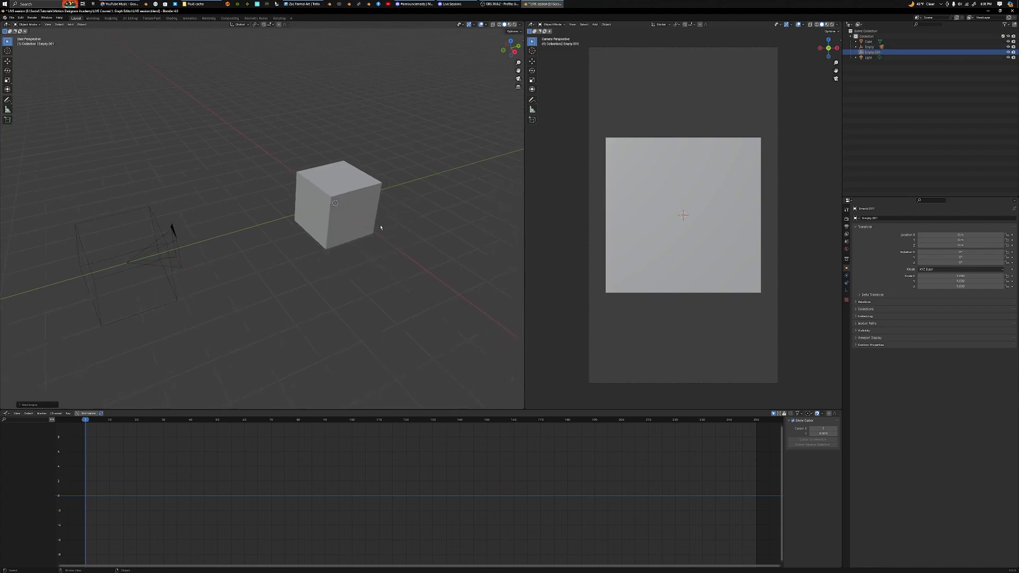
Scale up the sphere empty at the origin until it encloses the cube mesh
key(s)
click(371, 270)
Add a Track To constraint to the camera, targeting the sphere empty around the cube
click(176, 235)
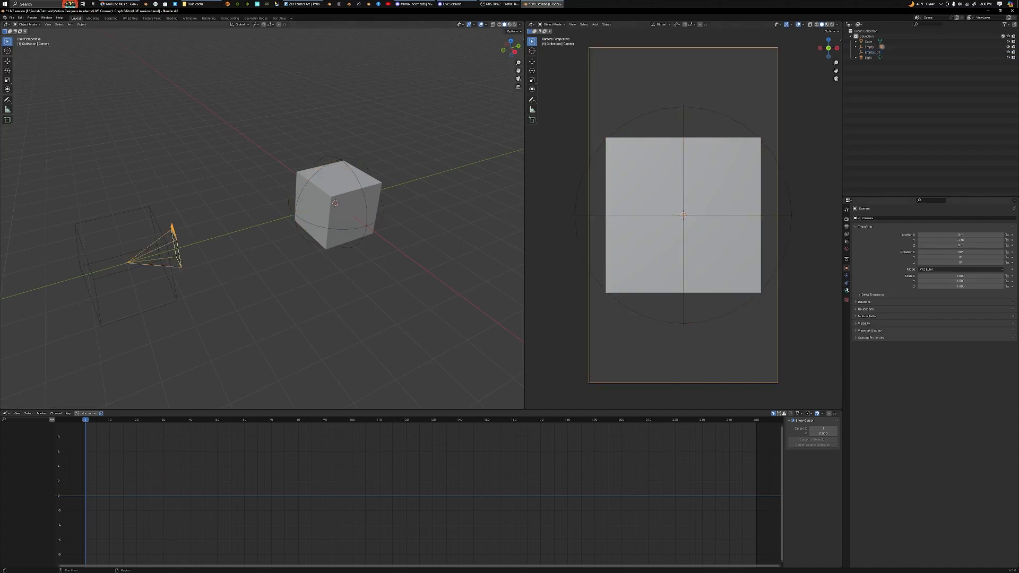
click(846, 290)
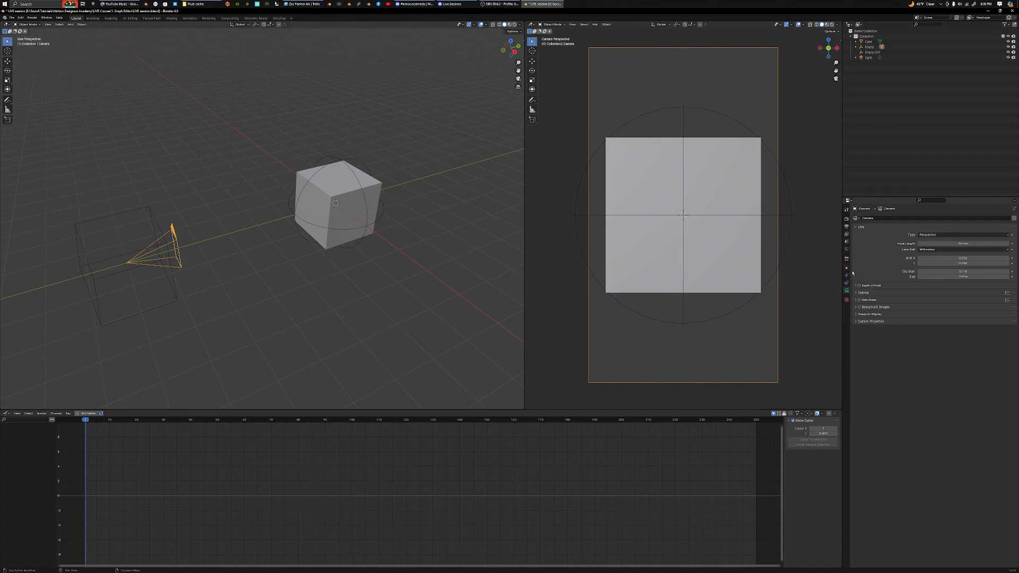
click(846, 282)
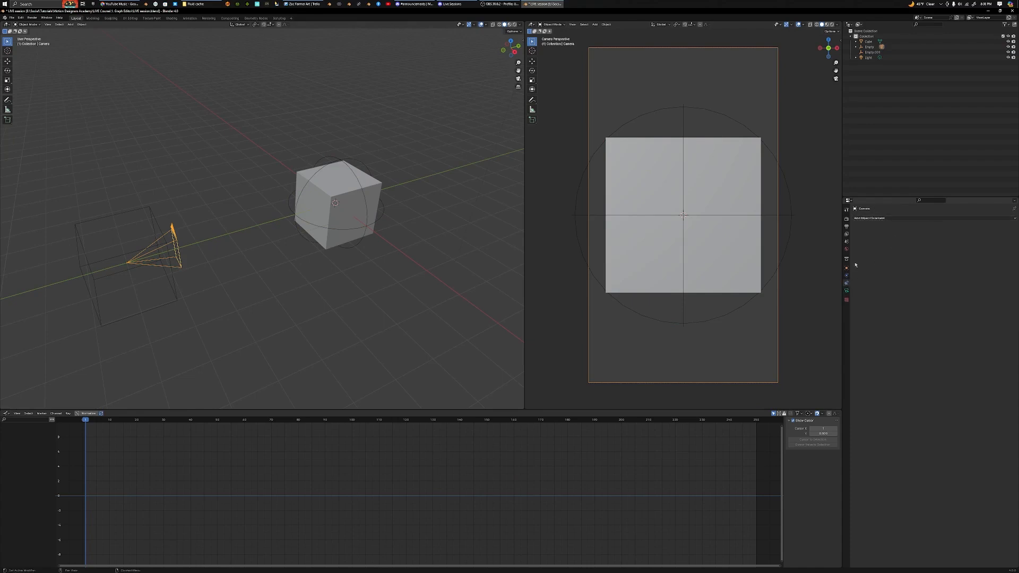
click(895, 218)
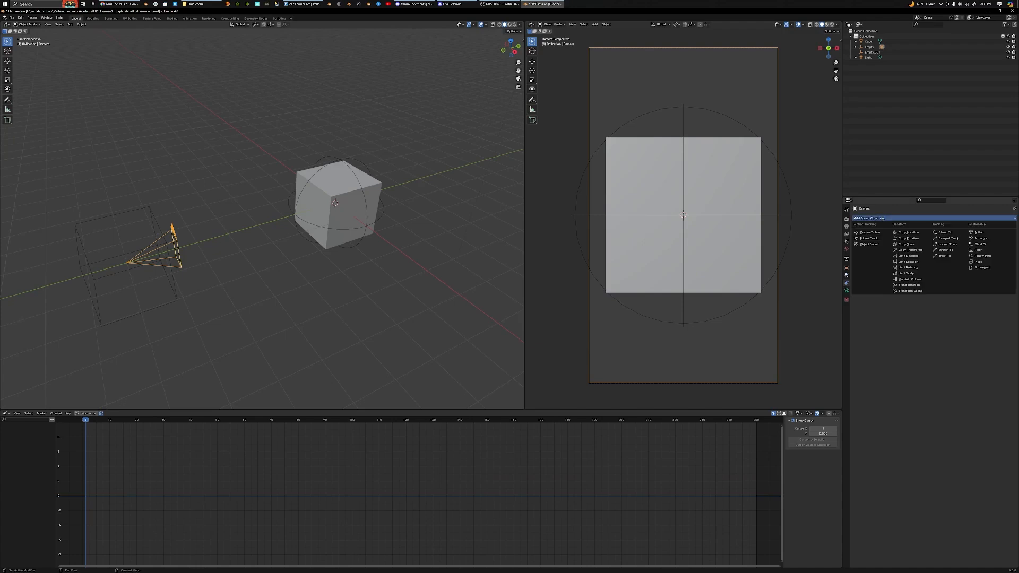
click(963, 219)
click(946, 257)
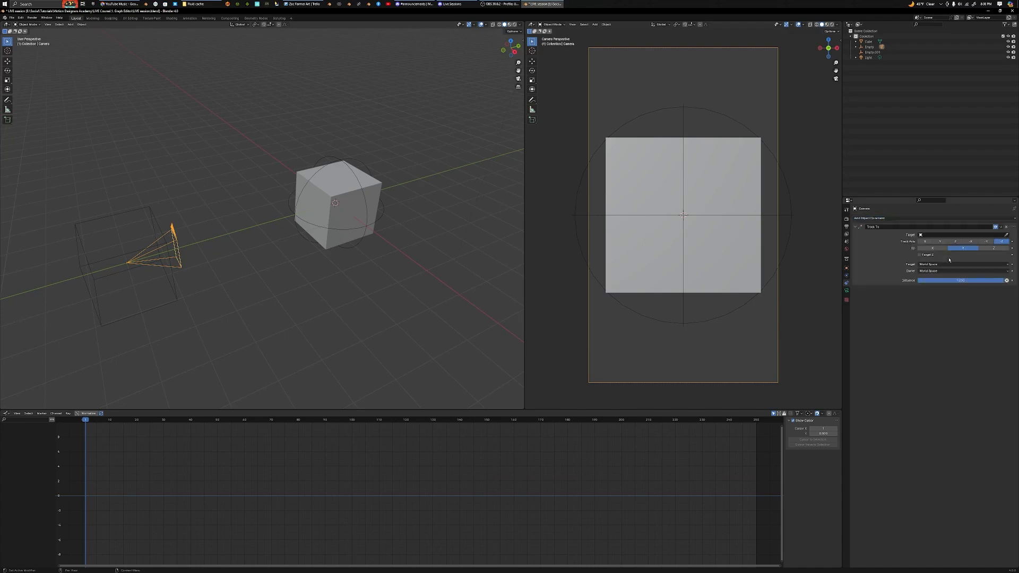
click(1007, 234)
click(705, 105)
Try moving the cube empty to check that the camera keeps aiming at the sphere empty, cancelling the move
click(145, 211)
key(g)
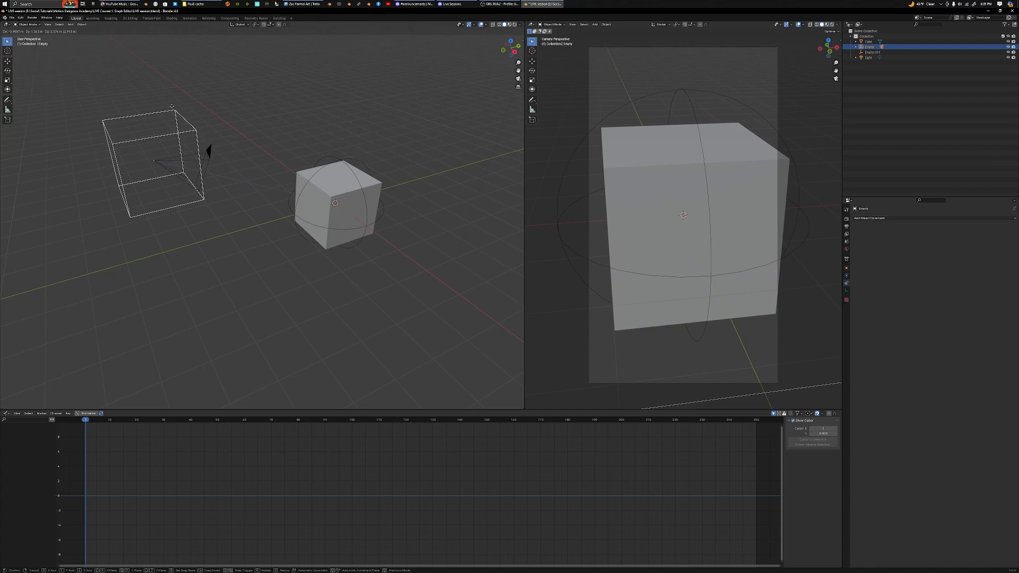
key(Escape)
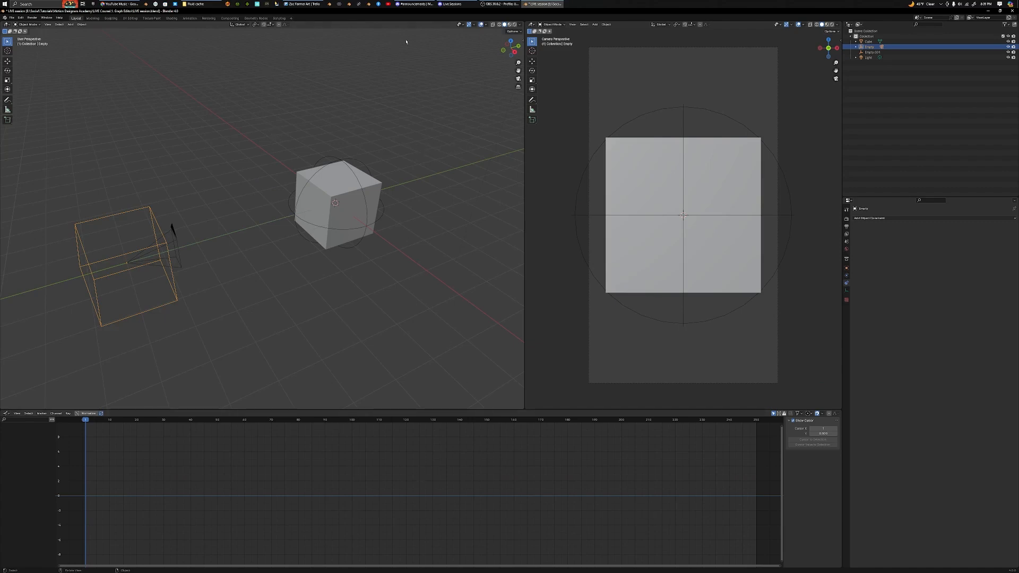
Switch to the Discord Live Sessions window to read the newest chat messages, and return to Blender
click(455, 4)
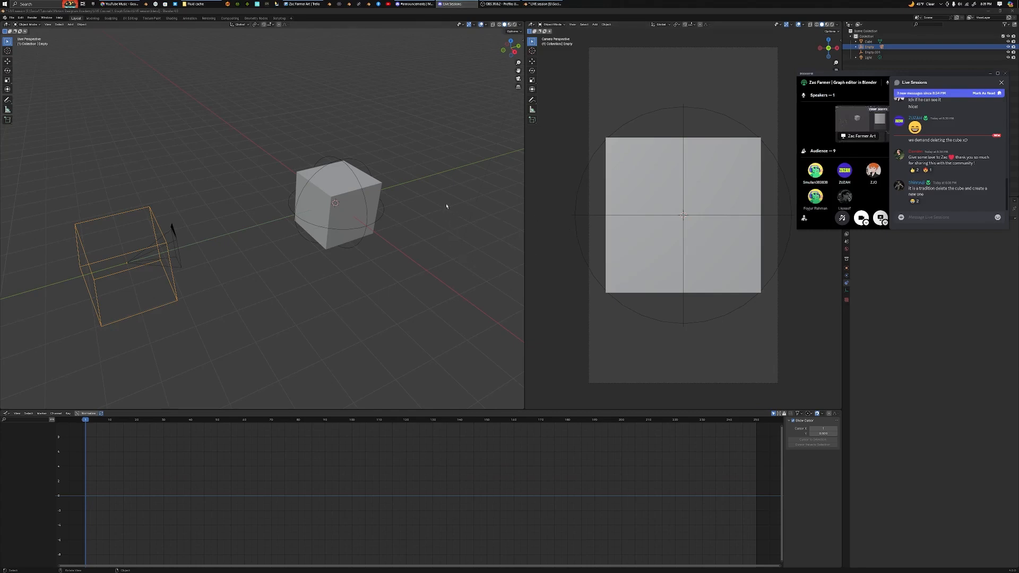
click(429, 190)
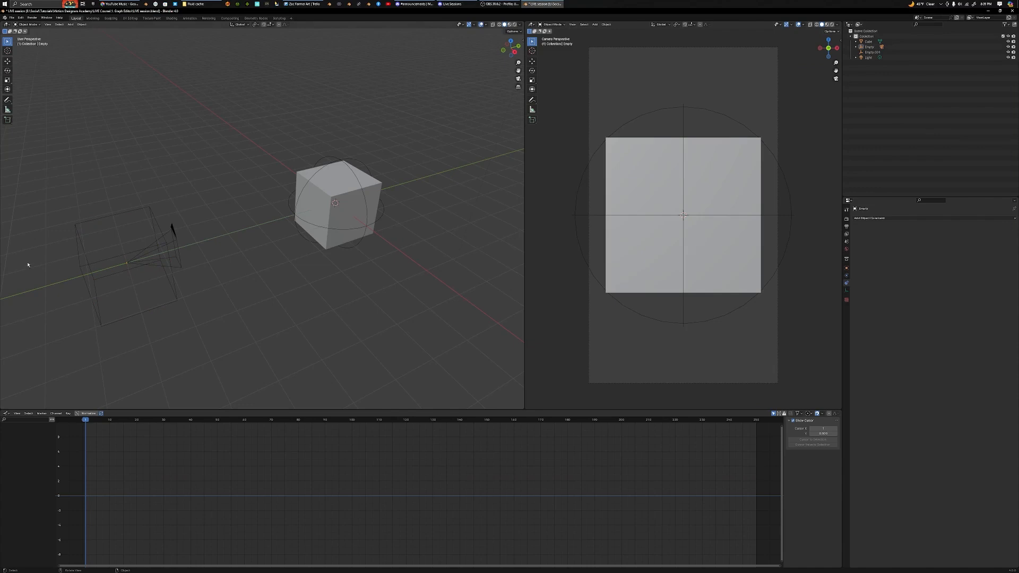
Enable depth of field on the camera and set the sphere empty as its focus object
click(176, 232)
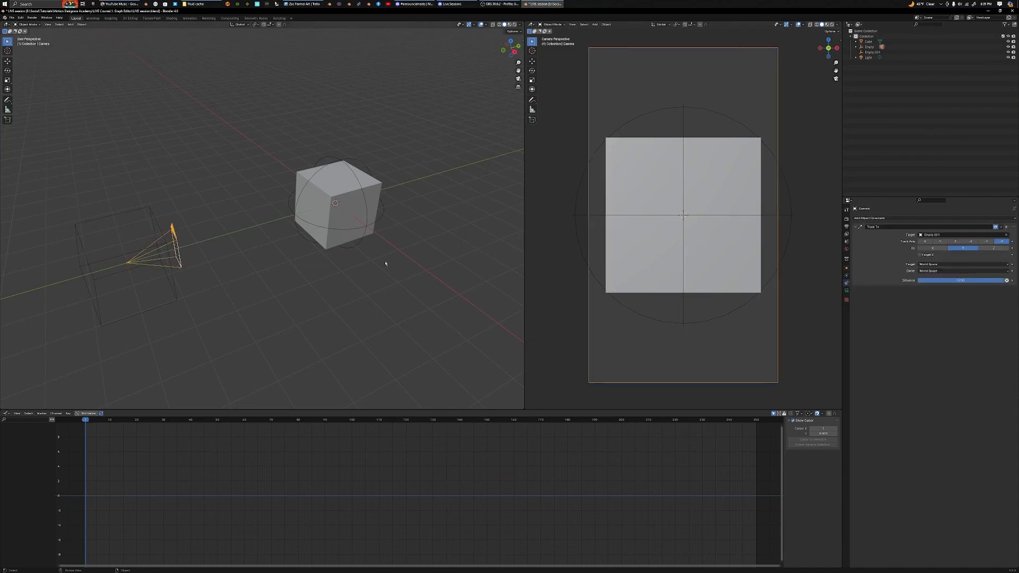
click(846, 275)
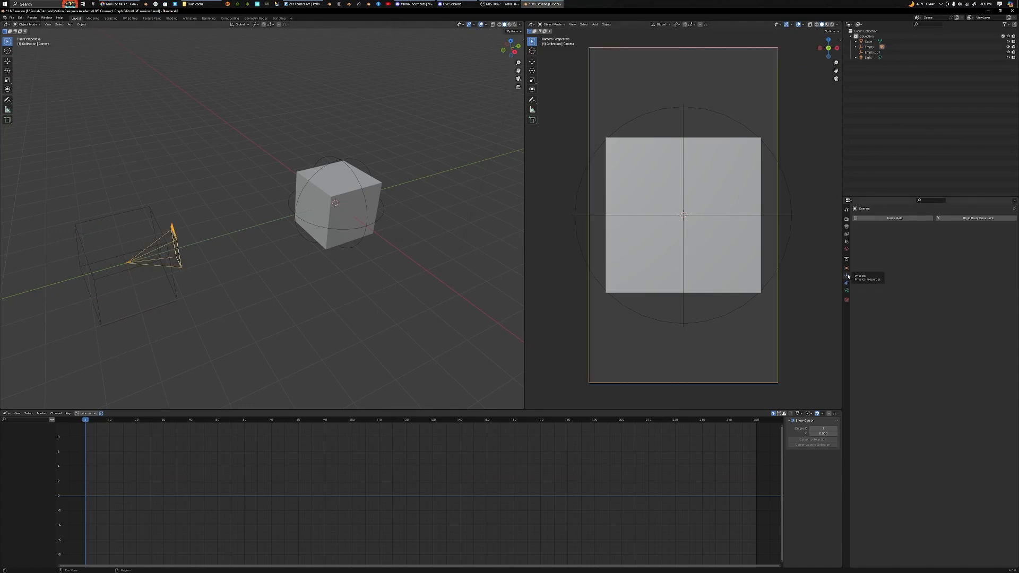
click(846, 292)
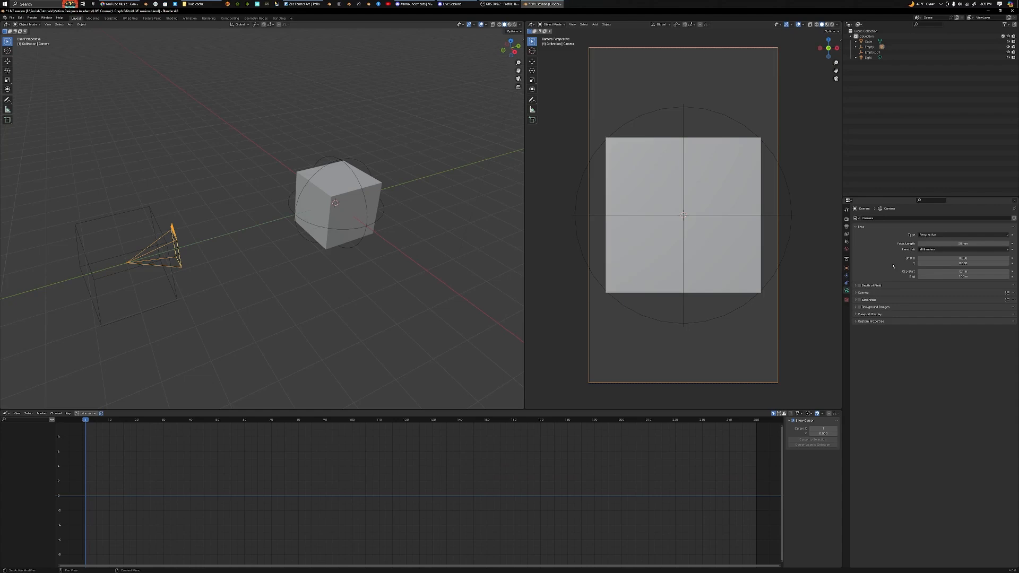
click(858, 293)
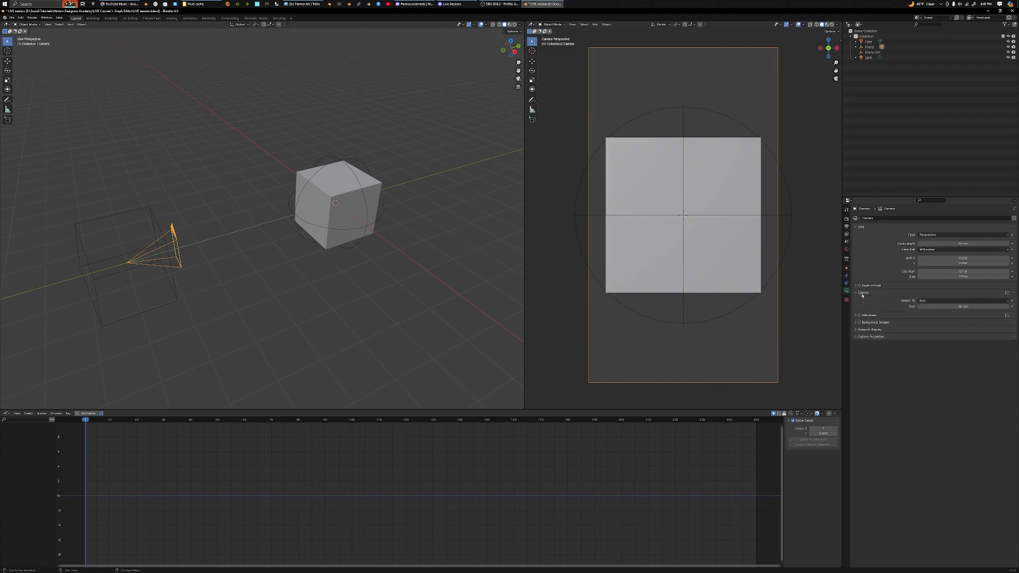
click(871, 285)
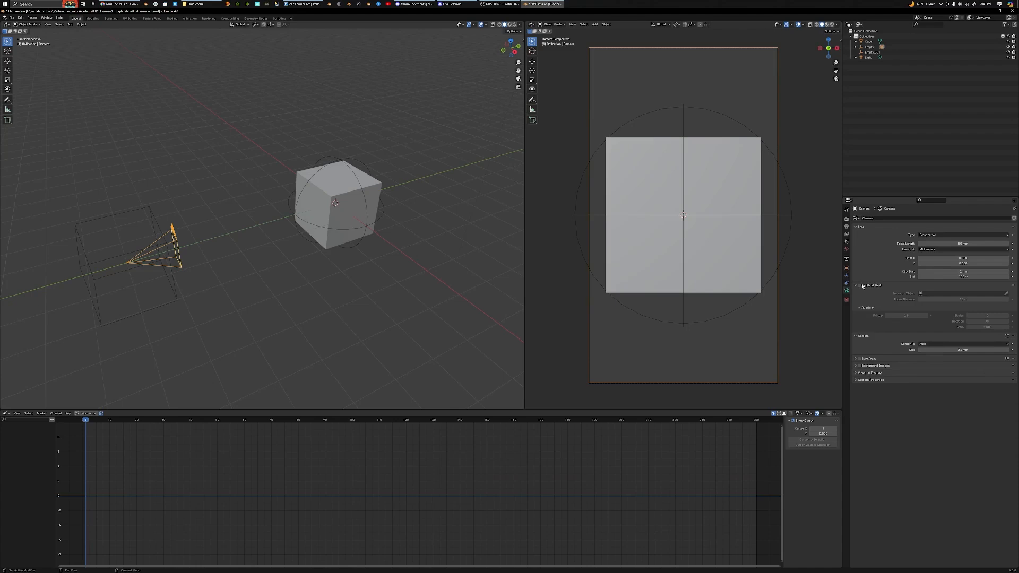
click(861, 286)
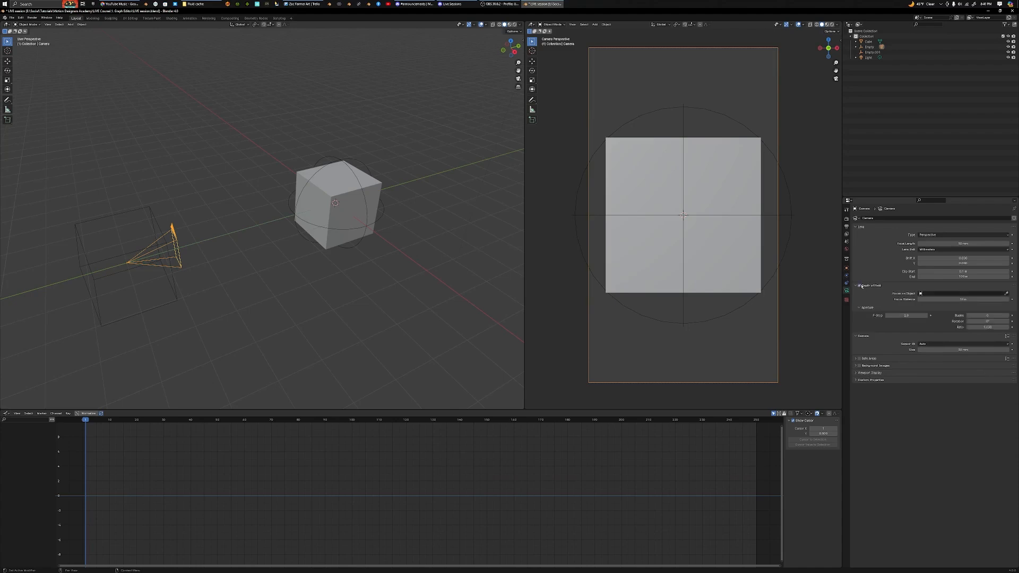
click(1007, 294)
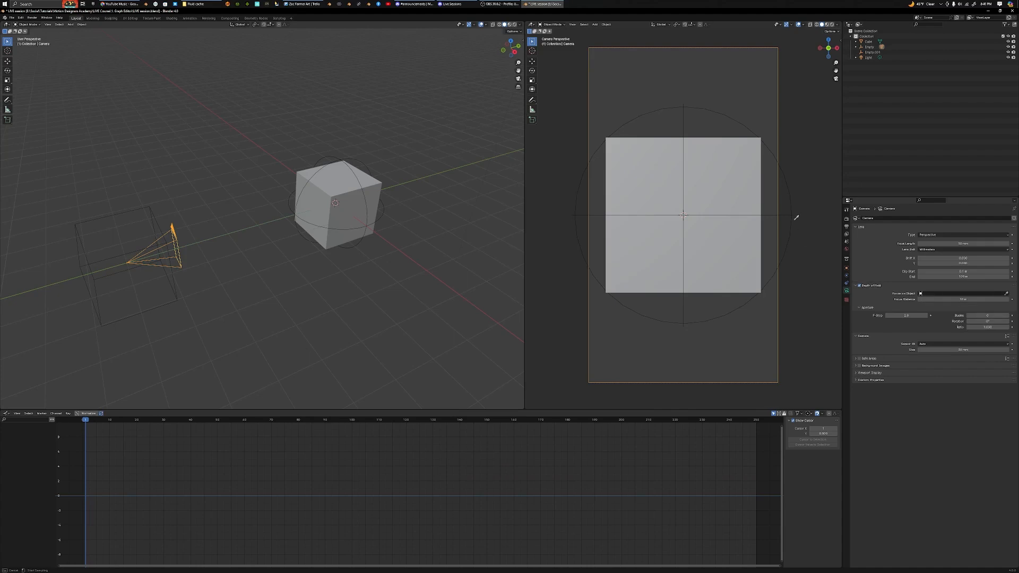
click(793, 210)
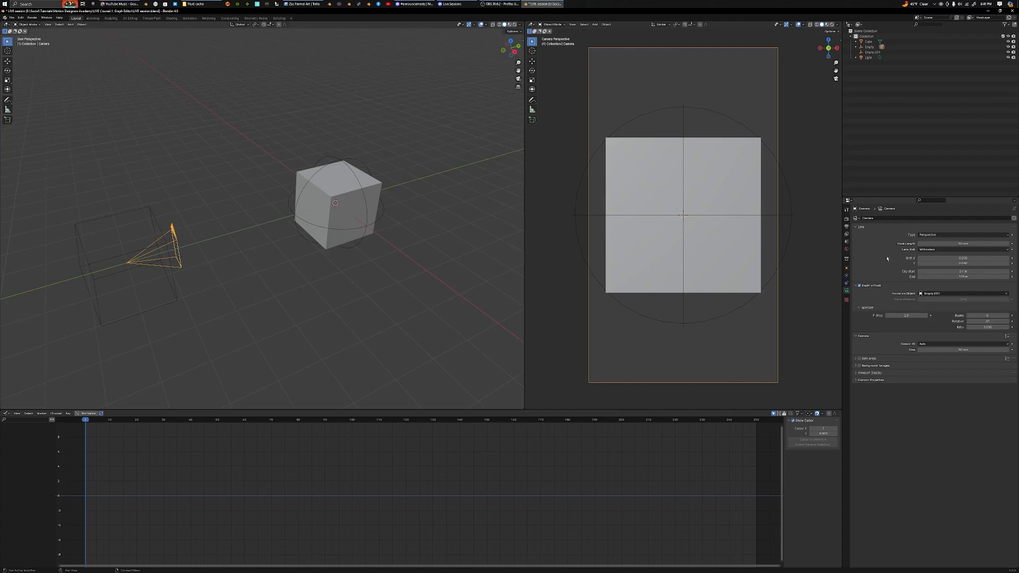
Rename the sphere empty as MT.Focus
click(379, 217)
click(381, 218)
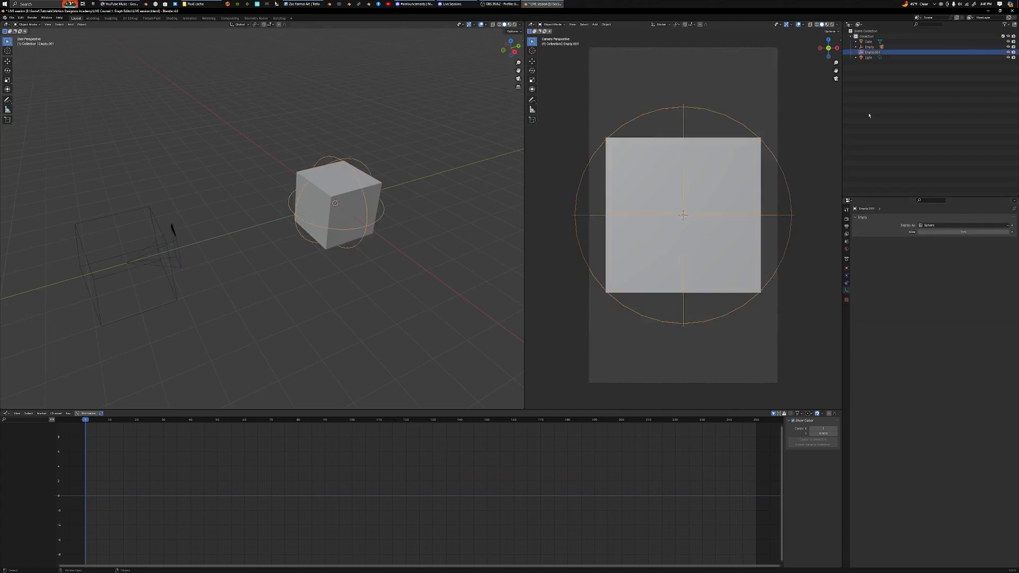
double_click(872, 52)
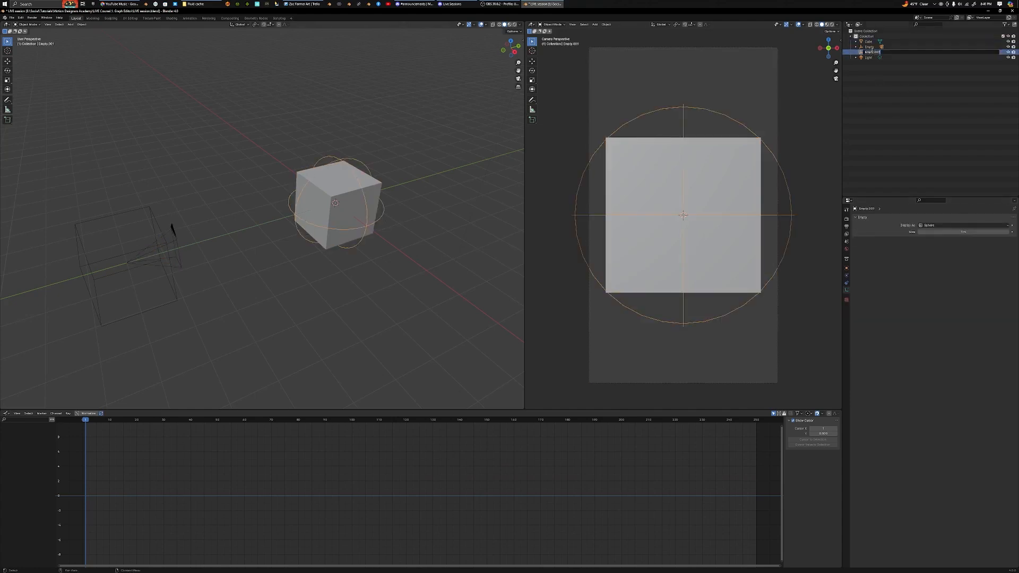
text(M.)
text(T.)
text(Rot)
key(Return)
Rename the cube-shaped empty holding the camera as MT.Control
click(871, 47)
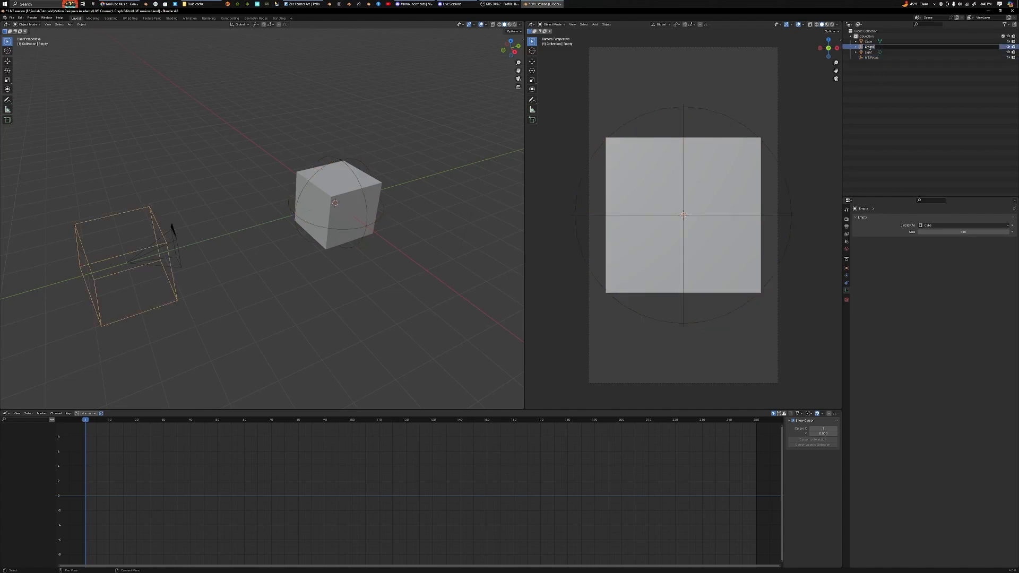
double_click(871, 47)
text(MT.Control)
key(Return)
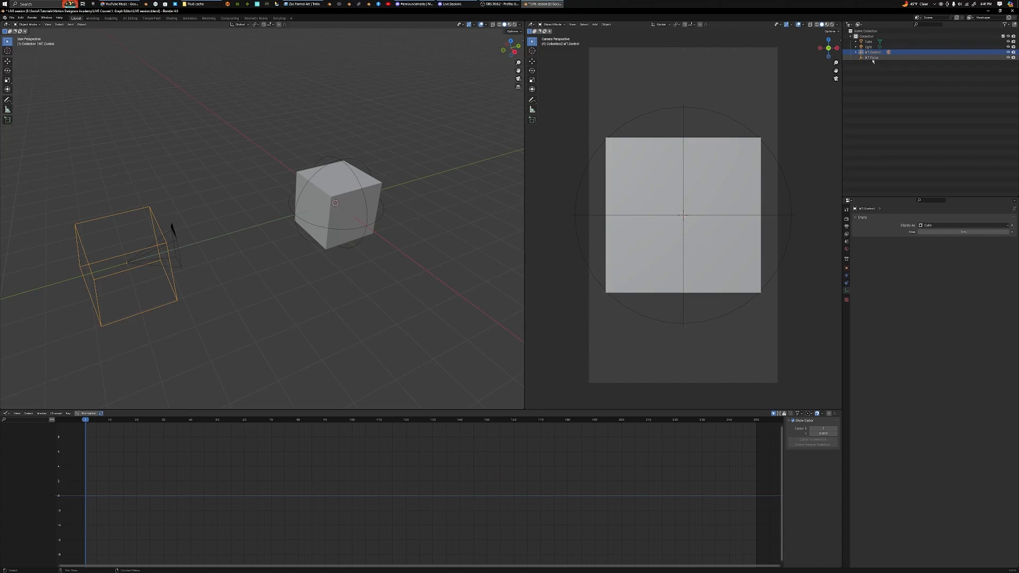
Try moving the MT.Control empty to check the renamed camera rig, cancelling the move
click(873, 59)
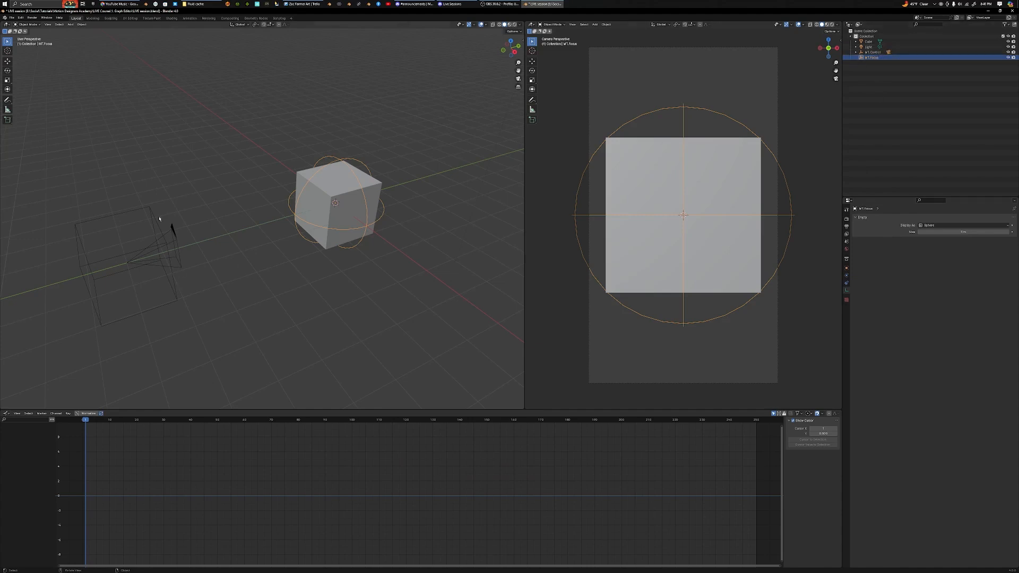
click(151, 217)
key(g)
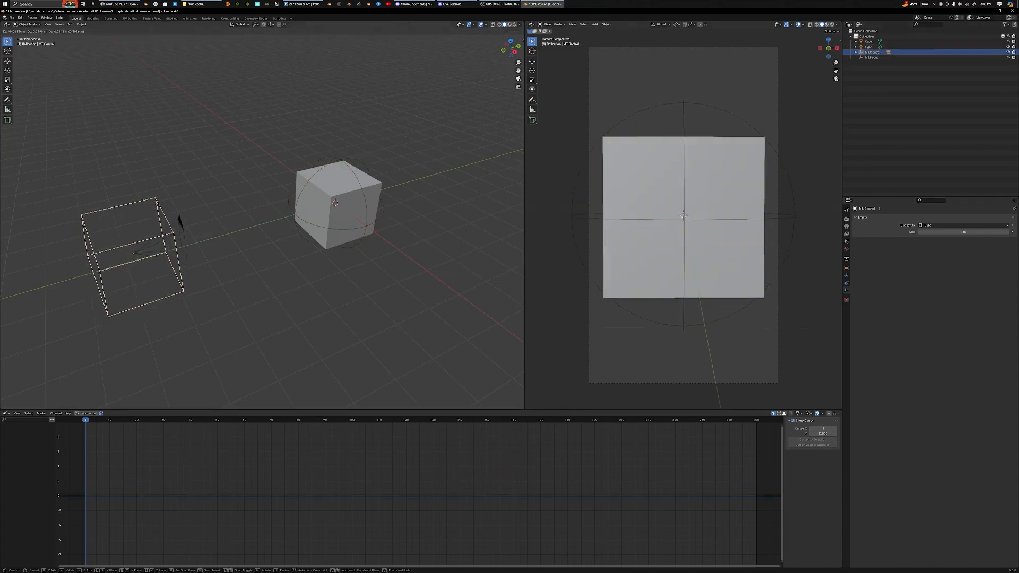
right_click(161, 188)
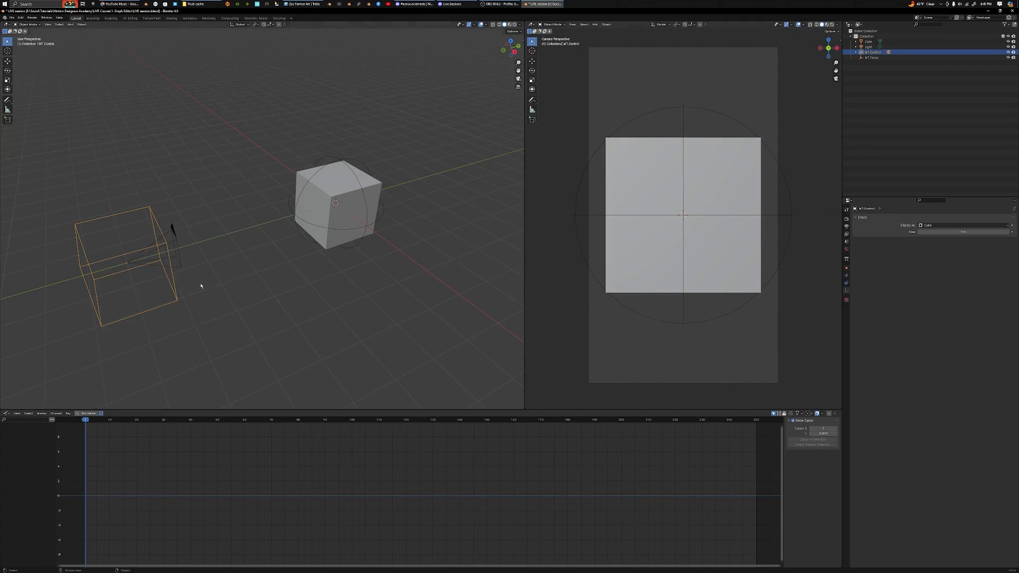
Collapse the camera's depth of field and lens settings and examine its viewport display options
click(174, 230)
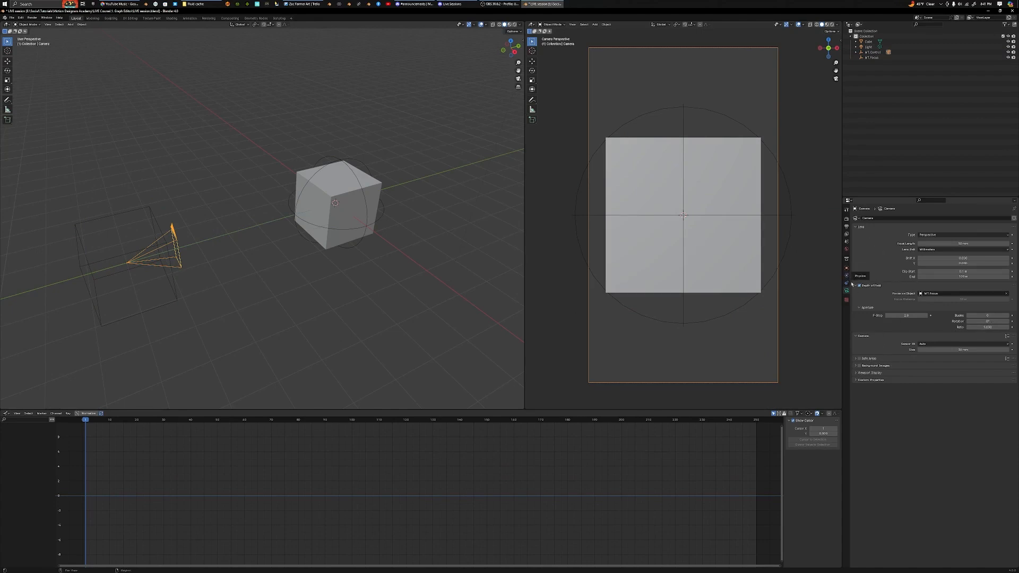
click(876, 286)
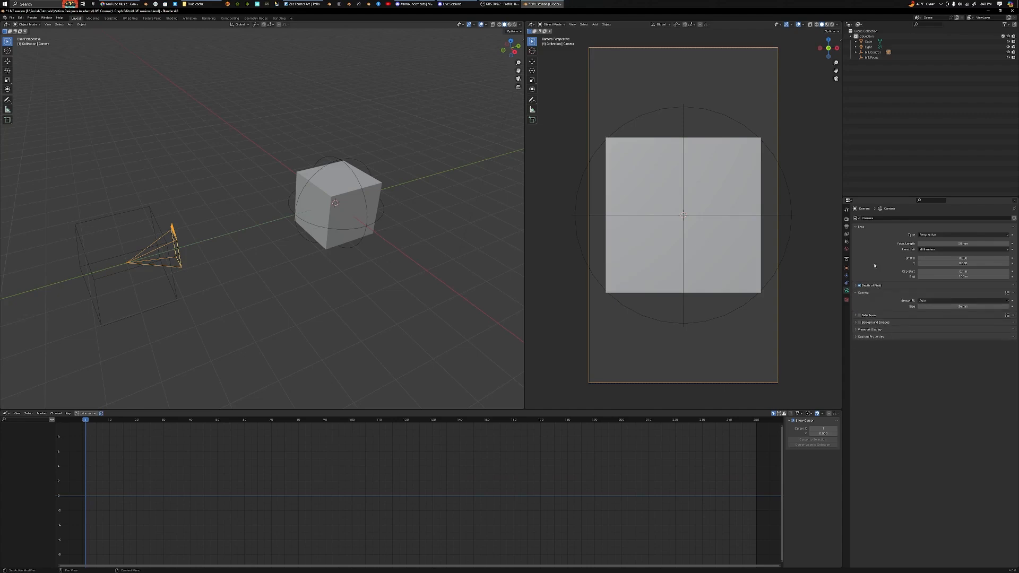
click(868, 228)
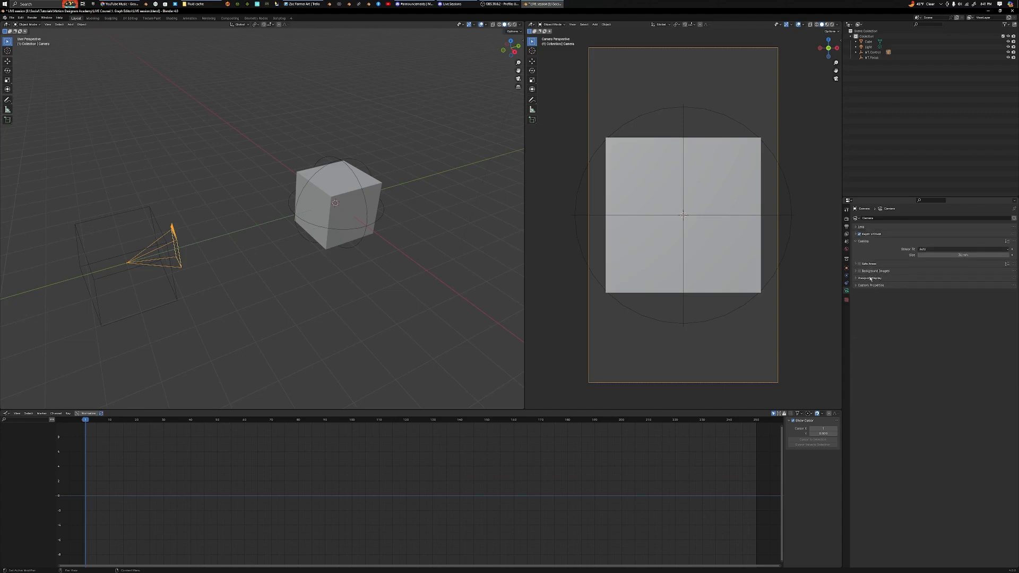
click(870, 279)
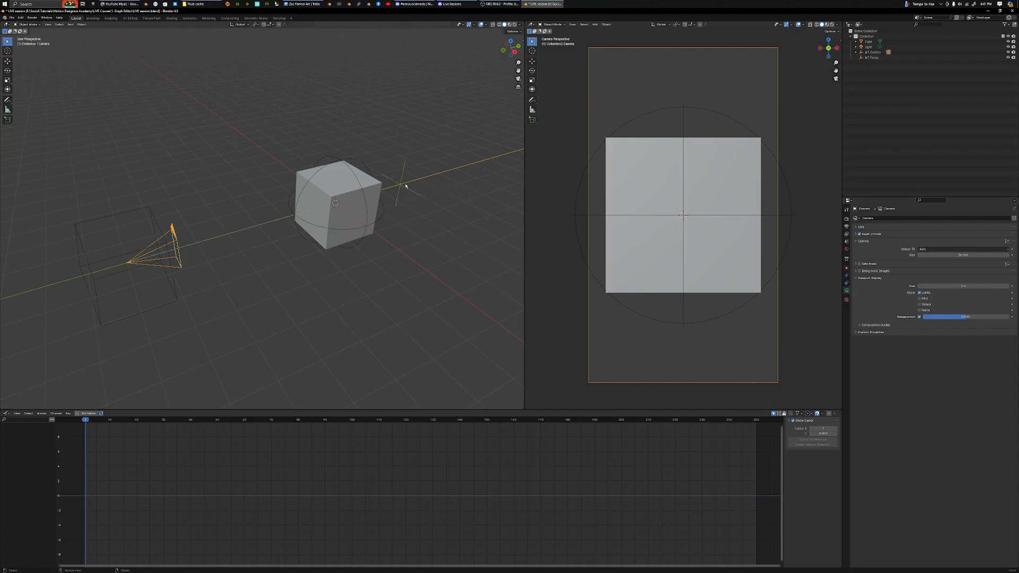
Scale the cube mesh down to about 0.3 of its size, inside the sphere empty
click(376, 196)
key(s)
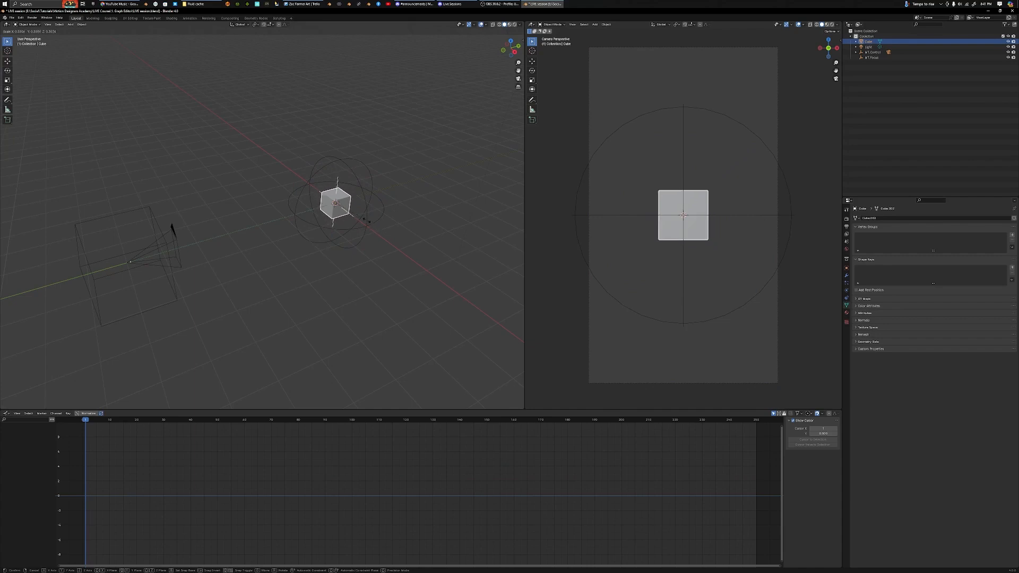
click(366, 222)
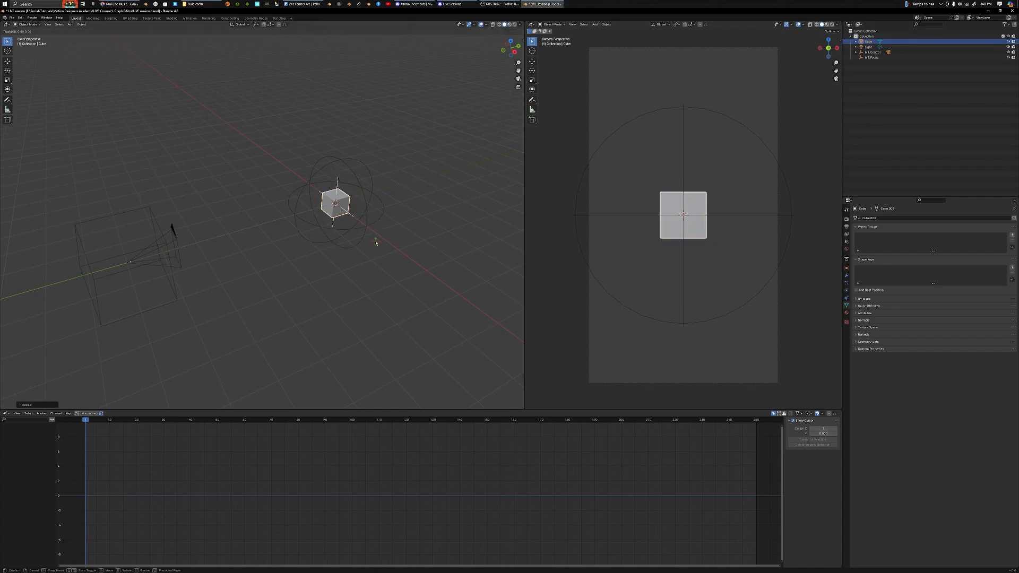
Try moving the cube mesh away from the sphere empty, and clear its location to return it to the origin
key(g)
click(414, 281)
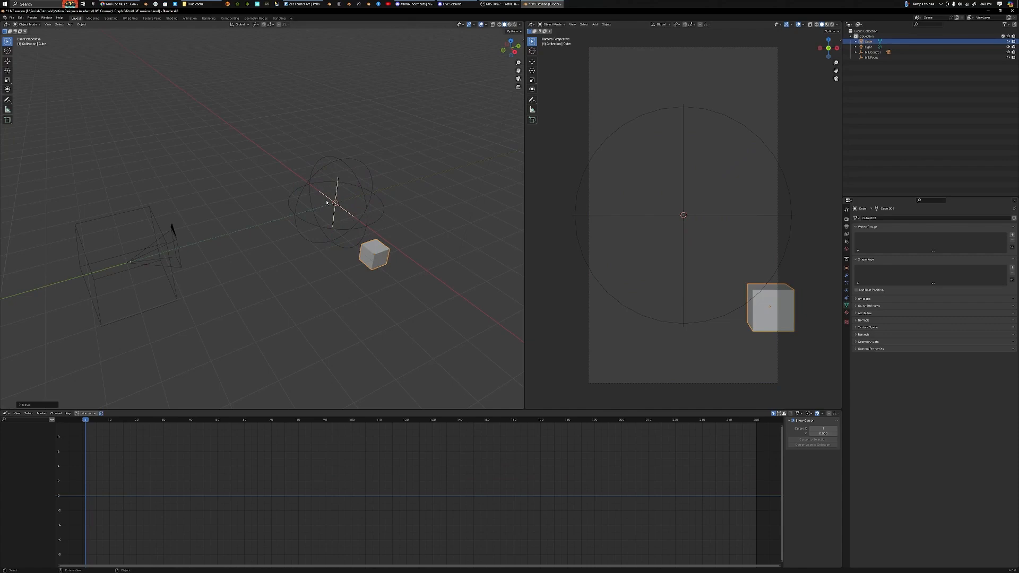
mouse_move(327, 202)
middle_down()
mouse_move(321, 193)
mouse_move(335, 186)
mouse_move(327, 192)
middle_up()
key(alt+g)
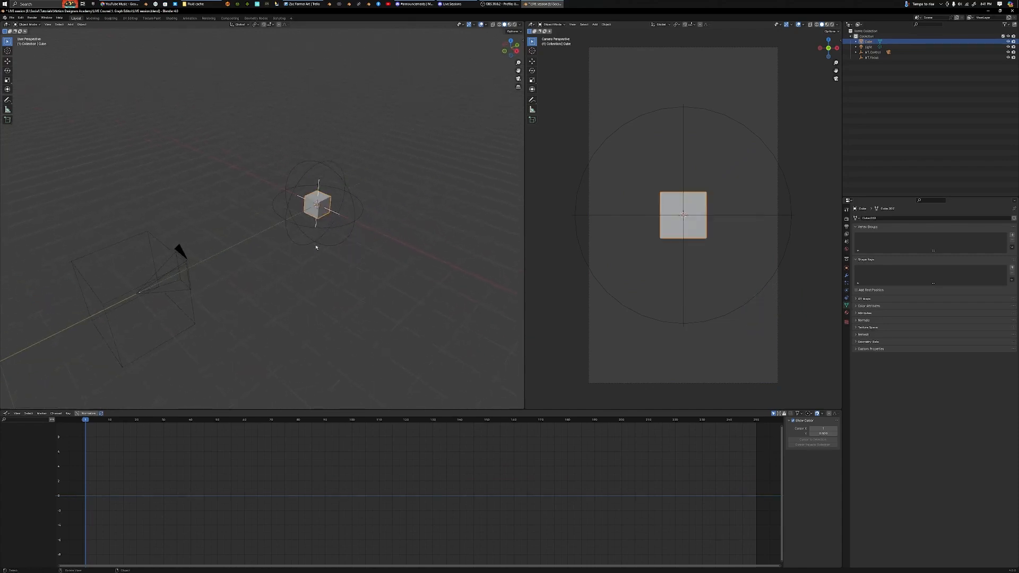
Switch the camera view to rendered shading and trackball-rotate the cube so its top and one side face the camera
key(z)
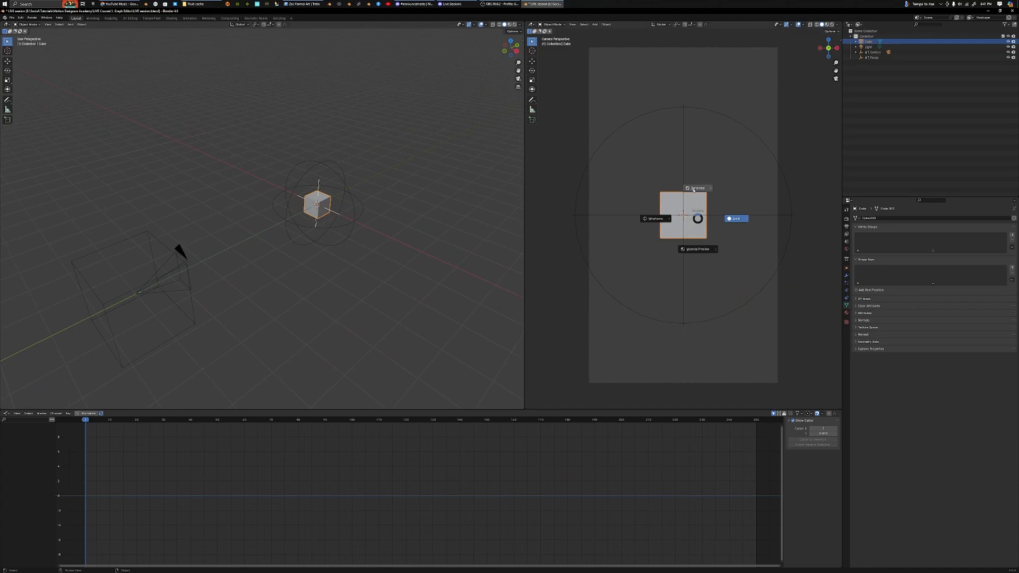
click(693, 189)
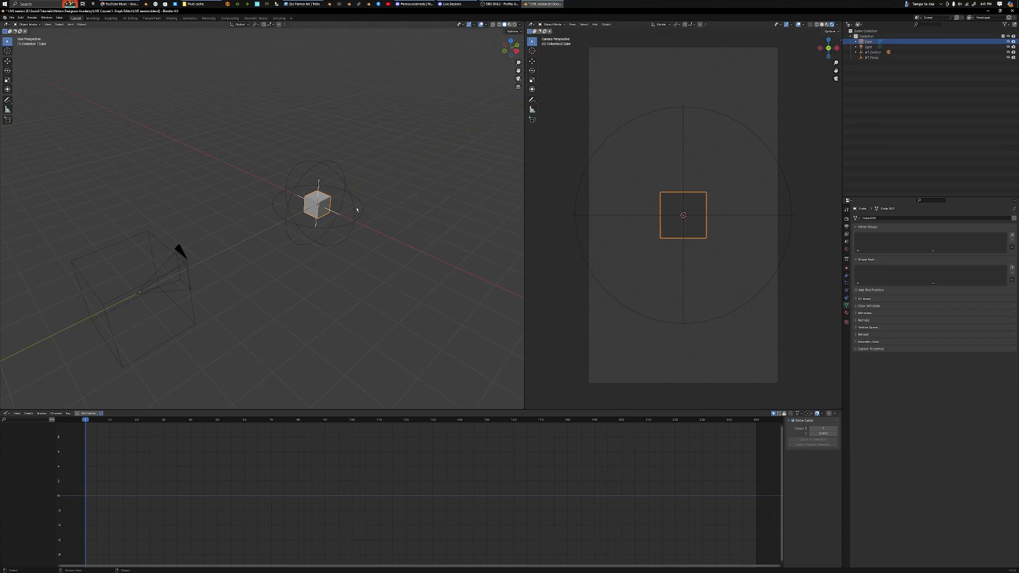
key(r)
key(r)
click(338, 217)
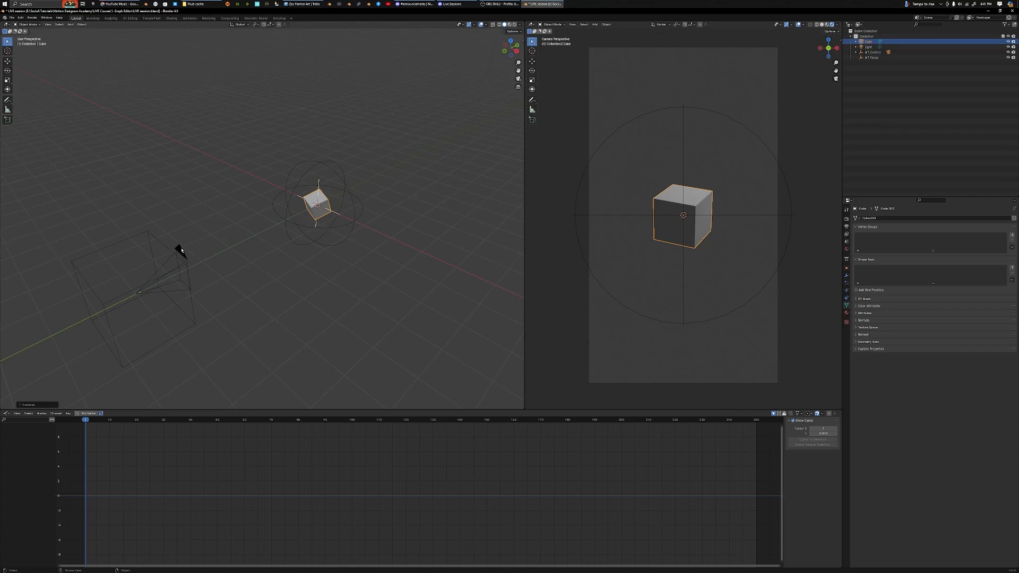
Select the sphere focus empty and move it slightly off the cube so the camera tracks to it
click(181, 250)
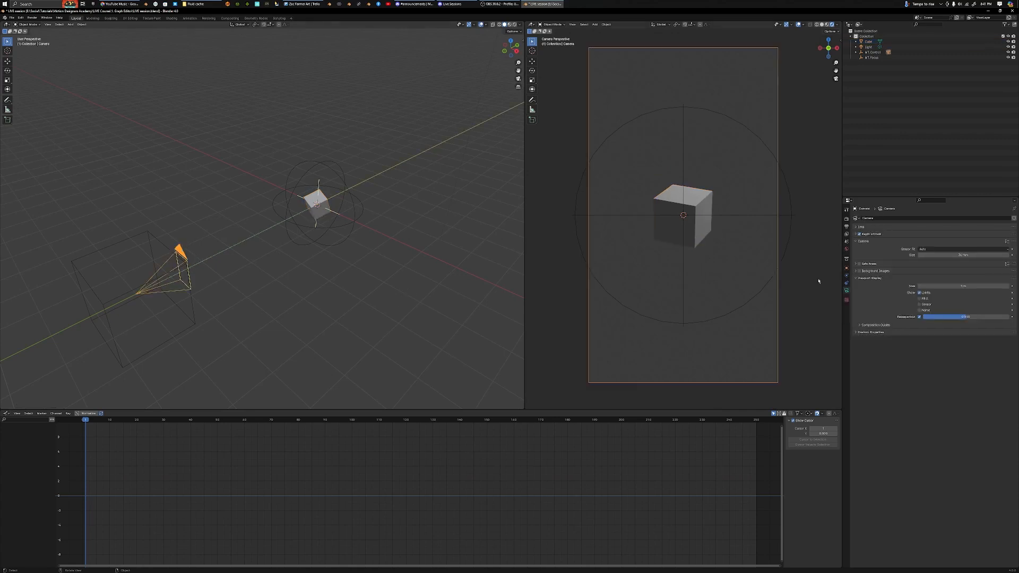
click(354, 222)
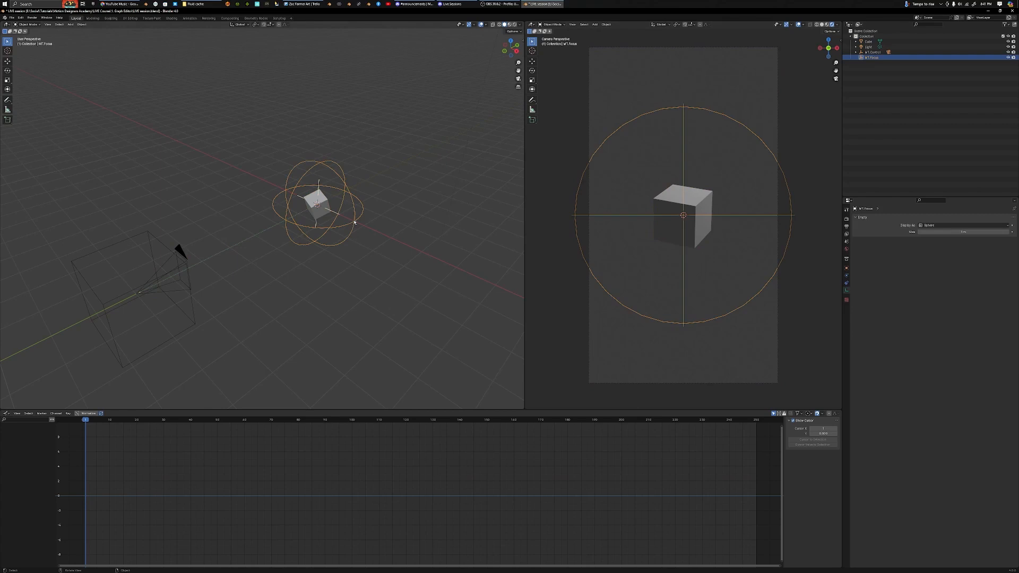
key(g)
click(365, 221)
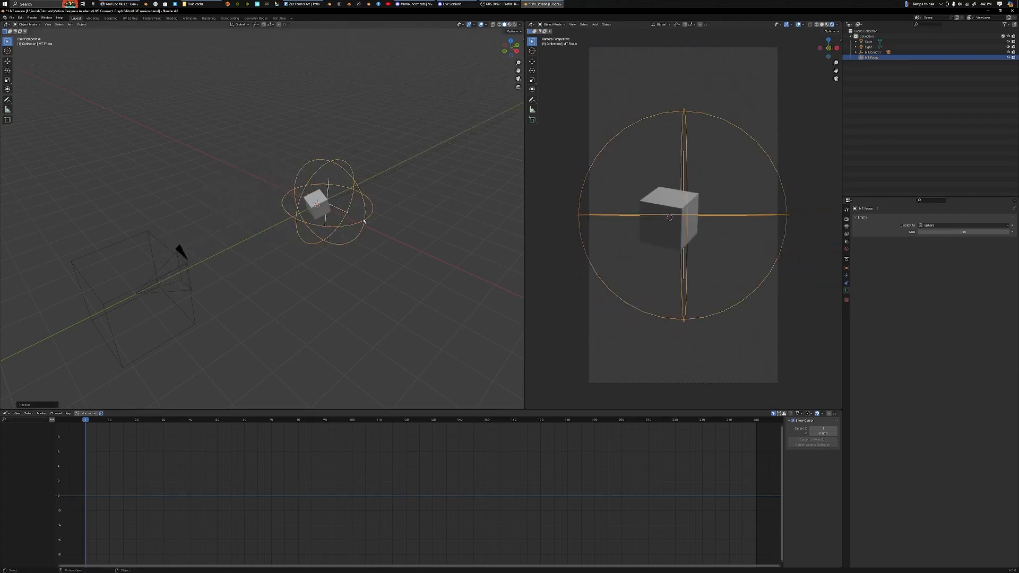
Try moving the sphere focus empty along the Y axis toward the camera and back toward the cube
key(g)
key(y)
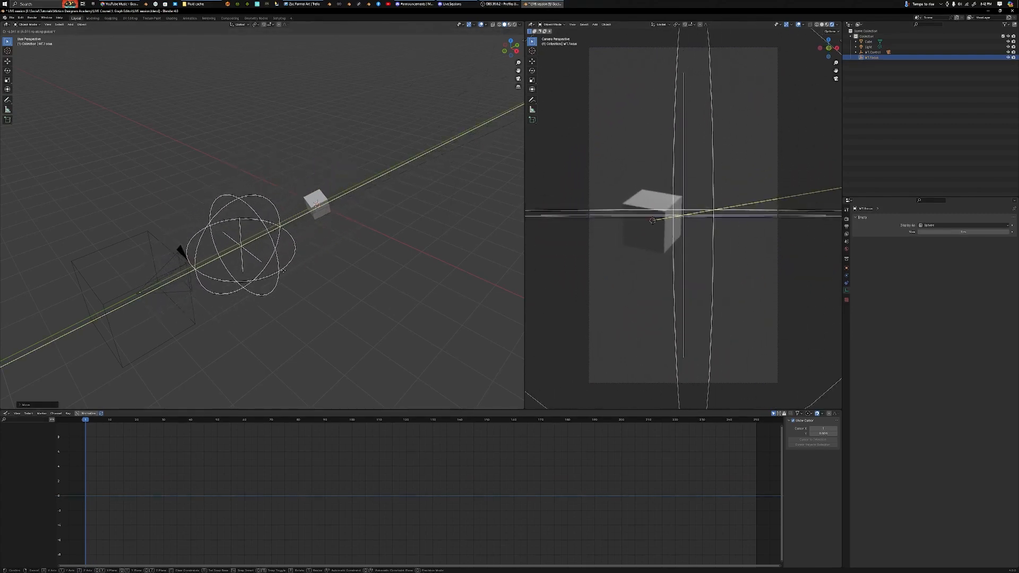
click(283, 270)
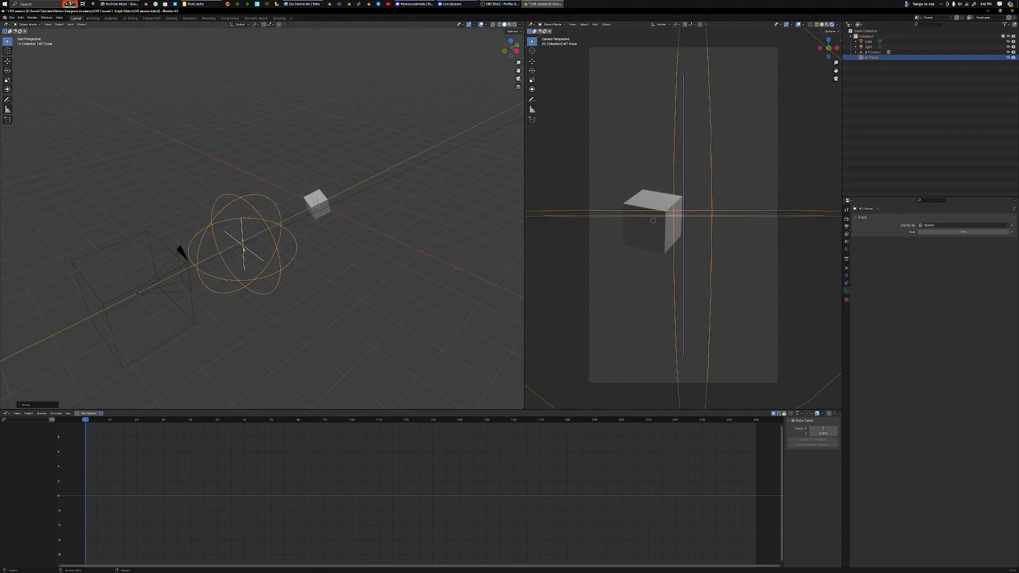
key(g)
key(y)
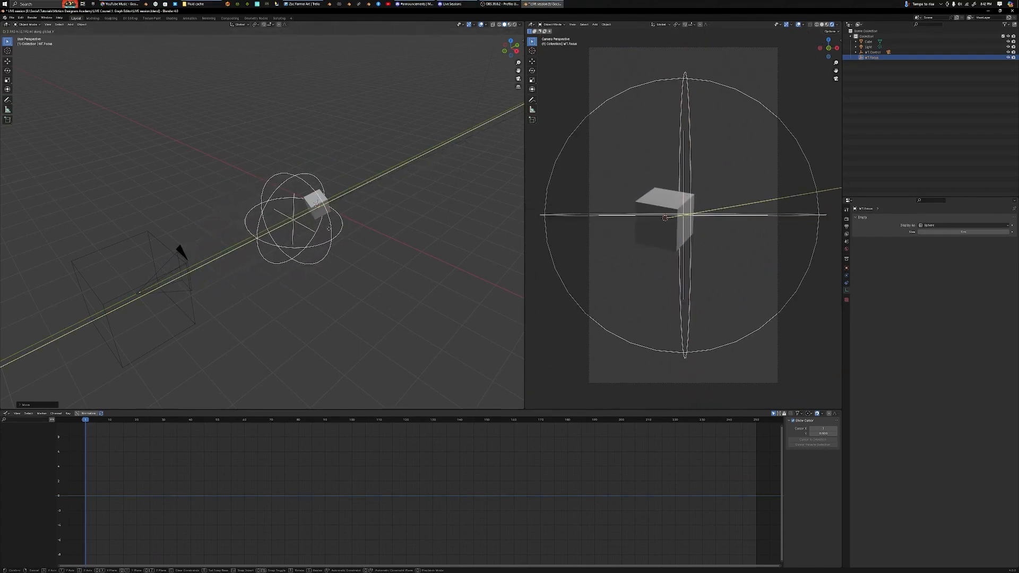
click(329, 231)
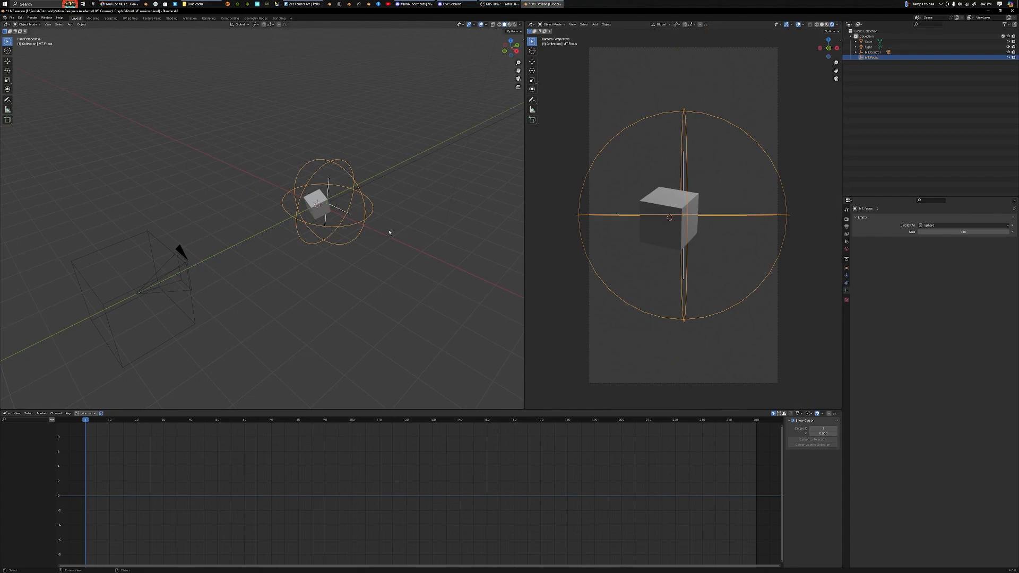
click(152, 237)
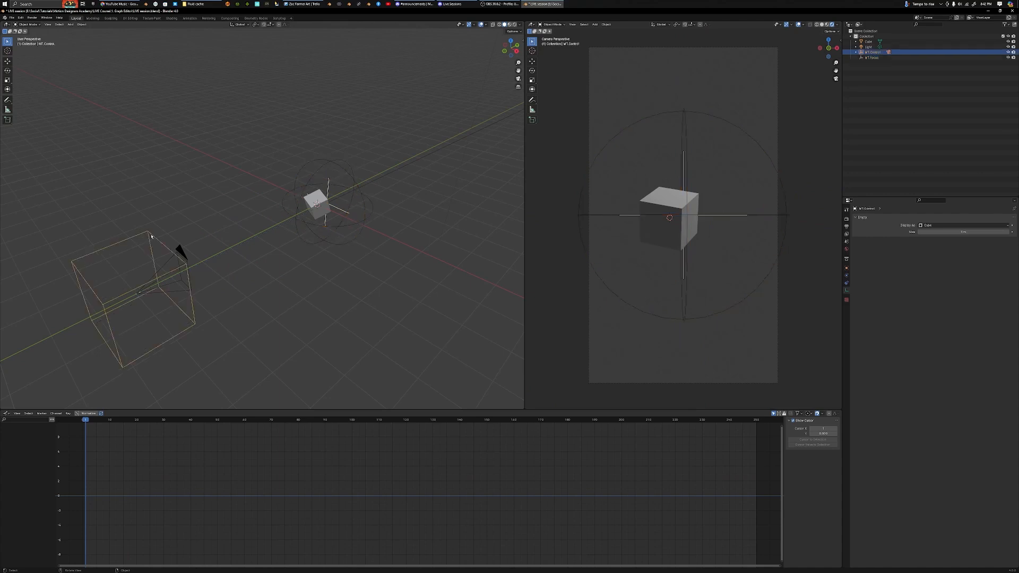
key(g)
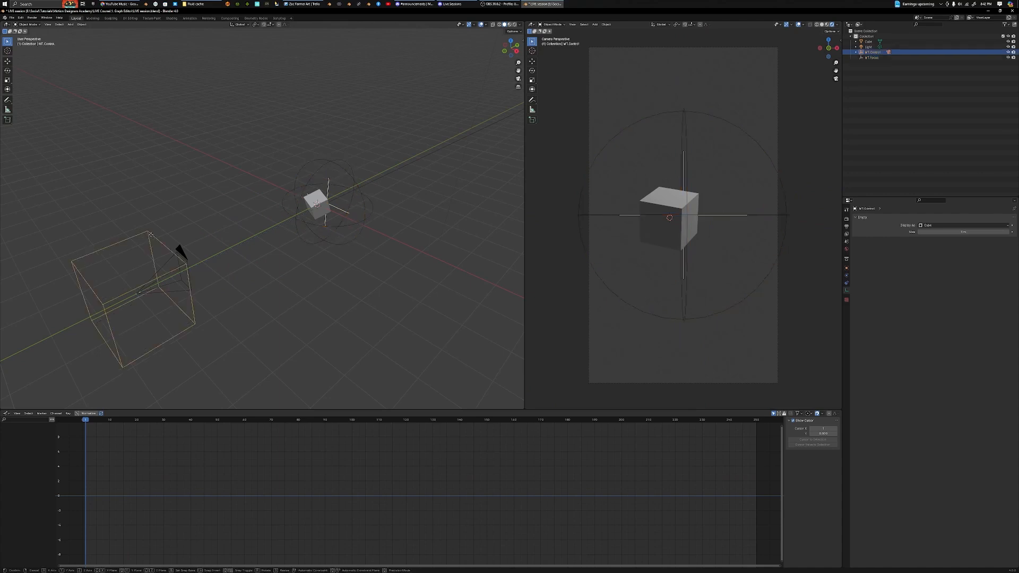
key(Escape)
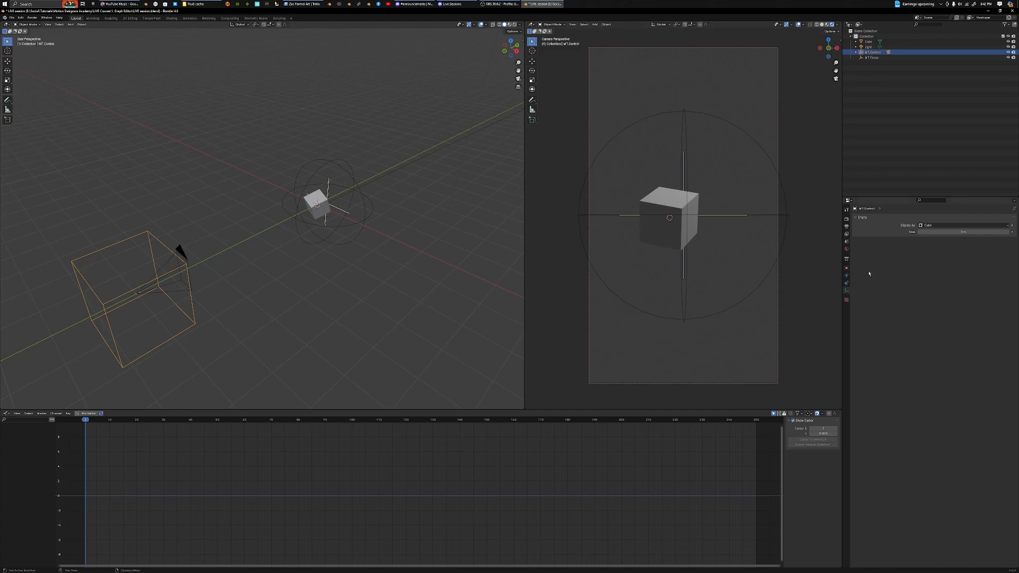
Try F-Stop values of 0.2 and 2.8 in the camera's depth of field aperture settings
click(181, 251)
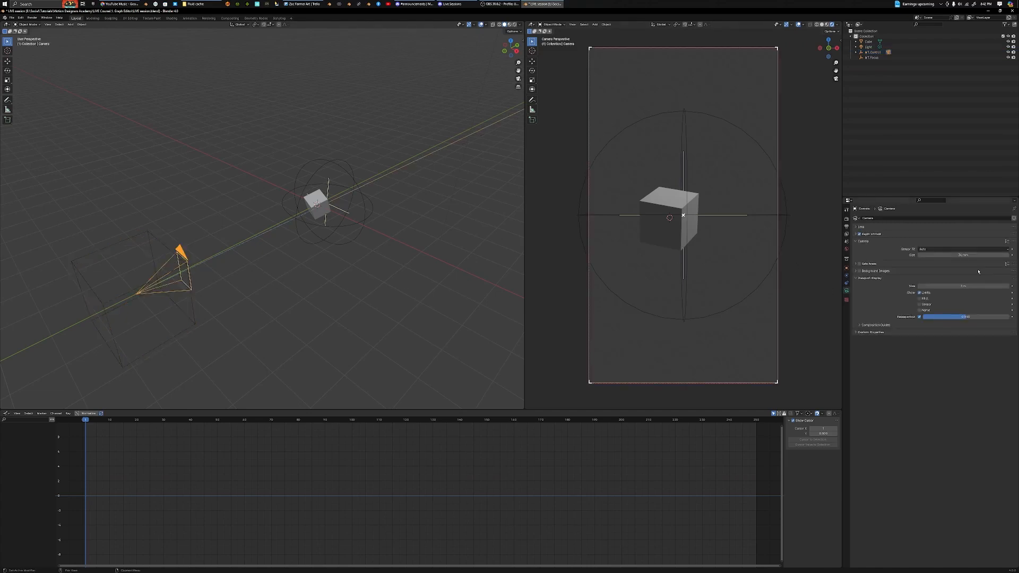
click(876, 280)
click(877, 280)
click(878, 235)
click(914, 265)
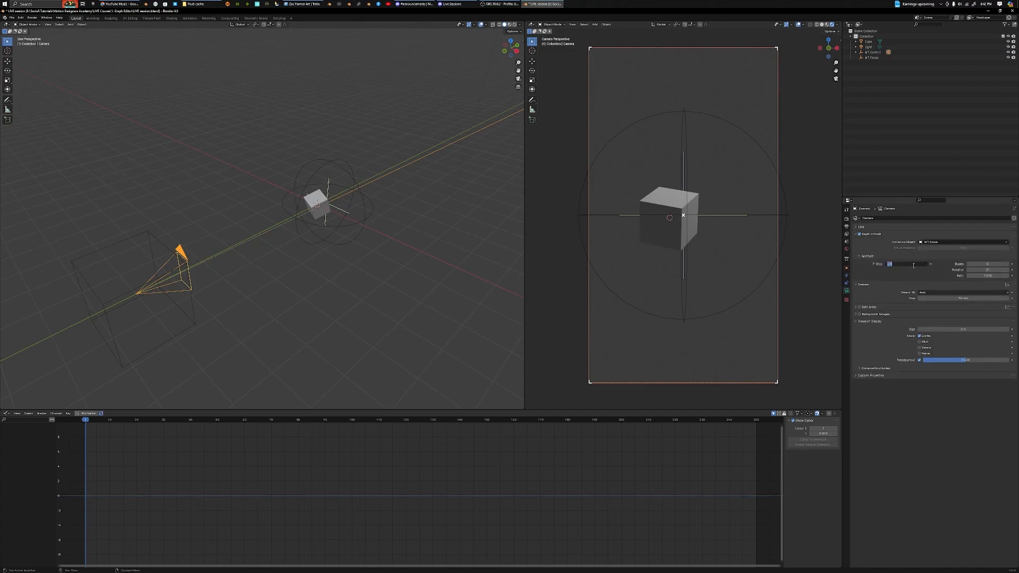
text(0.2)
key(Return)
click(900, 263)
text(2.8)
key(Return)
Set the camera's depth of field F-Stop to 0.1 and inspect the cube's blurred edges up close
click(909, 263)
text(0.1)
key(Return)
scroll(675, 234, up, 6)
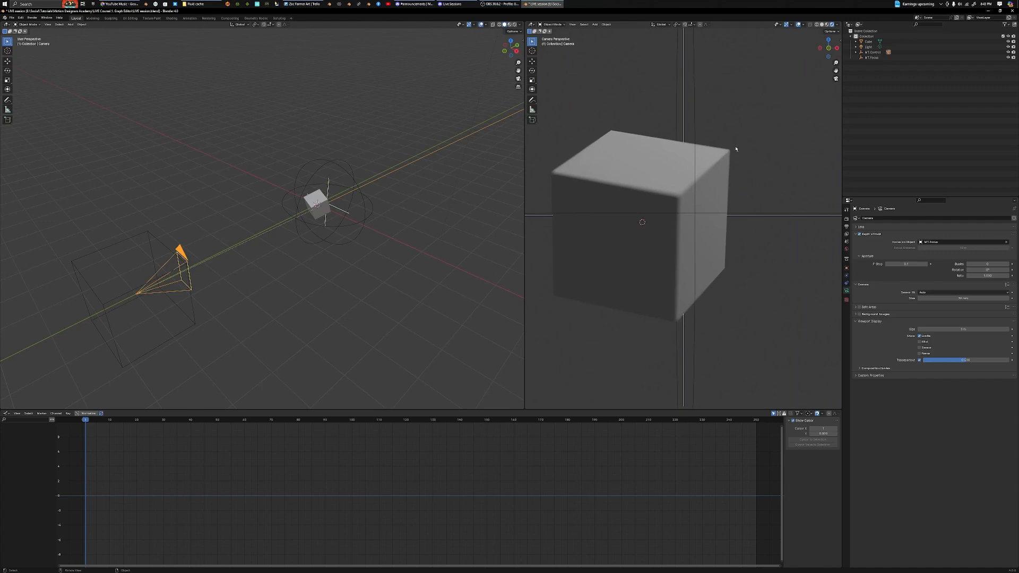
Set the render engine to Cycles with GPU Compute as the device
click(847, 218)
click(945, 218)
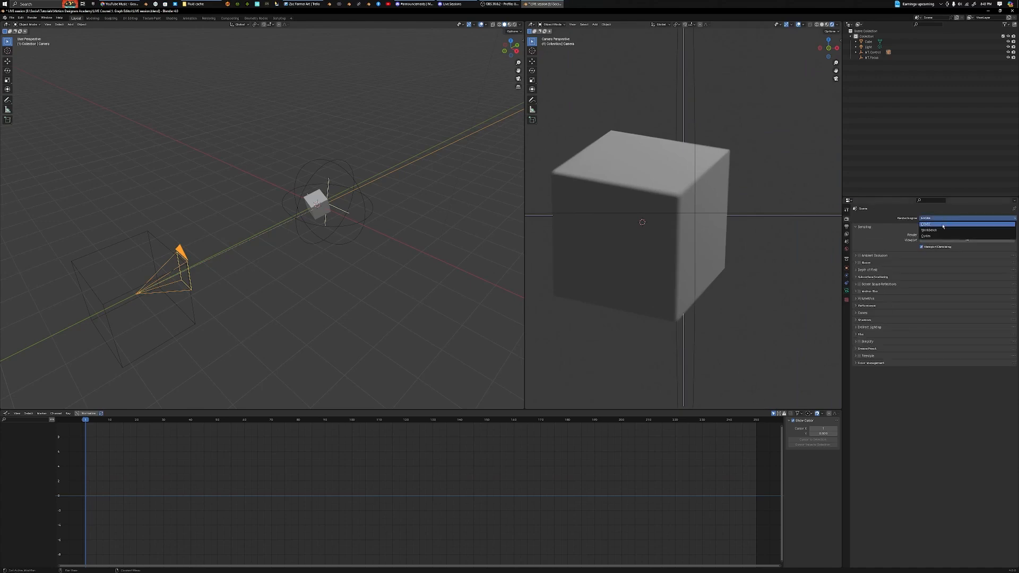
click(945, 234)
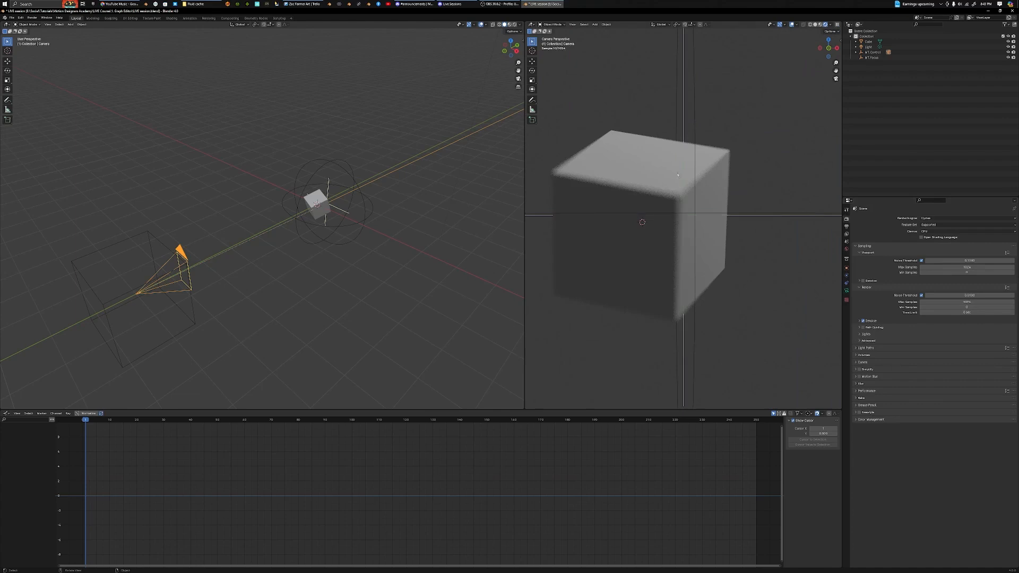
scroll(658, 199, down, 3)
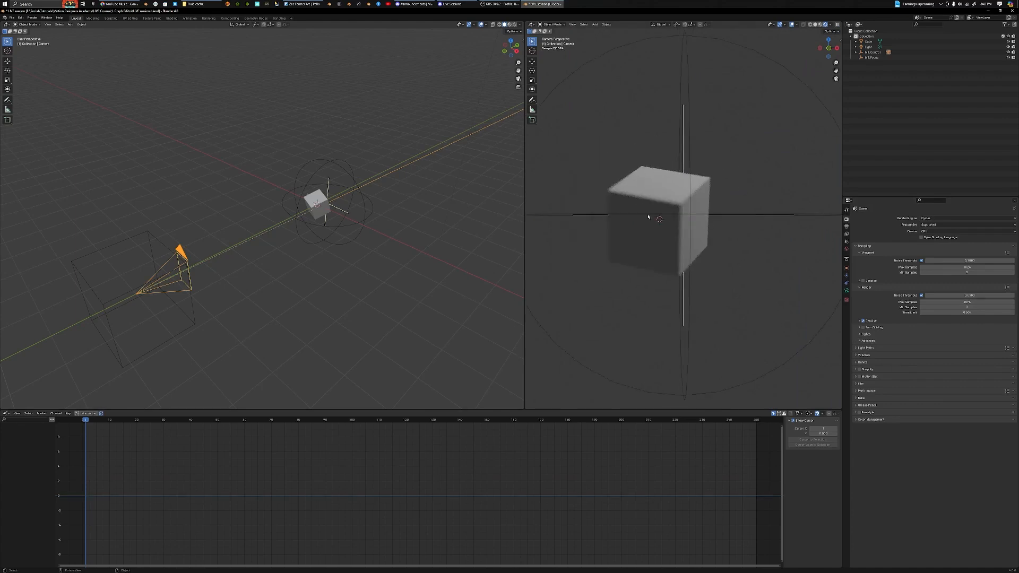
click(950, 232)
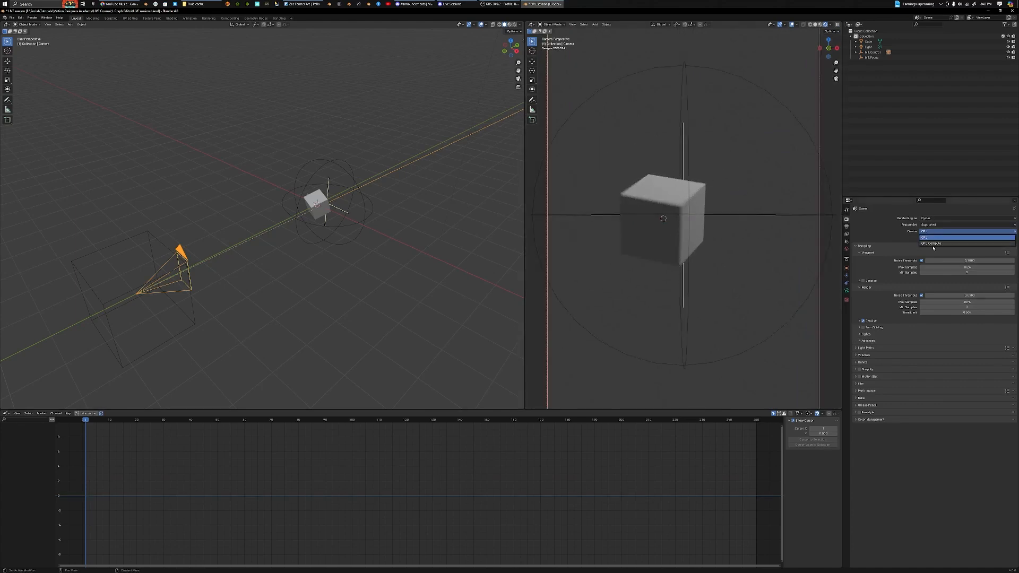
click(950, 240)
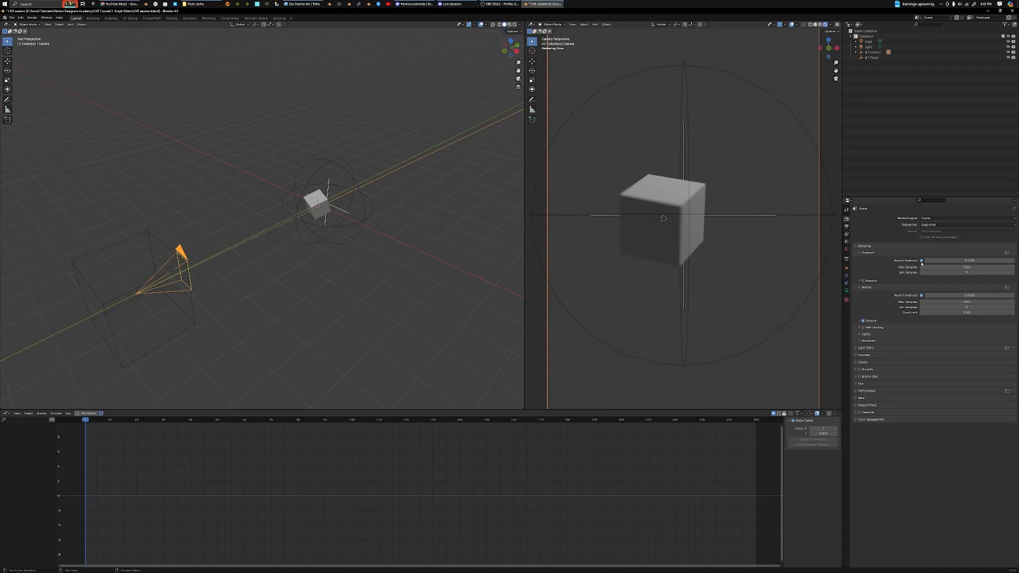
Lower the Cycles viewport samples, disable the viewport noise threshold and enable viewport denoising with its settings expanded
double_click(964, 269)
text(128)
key(Return)
click(921, 261)
click(863, 275)
click(871, 275)
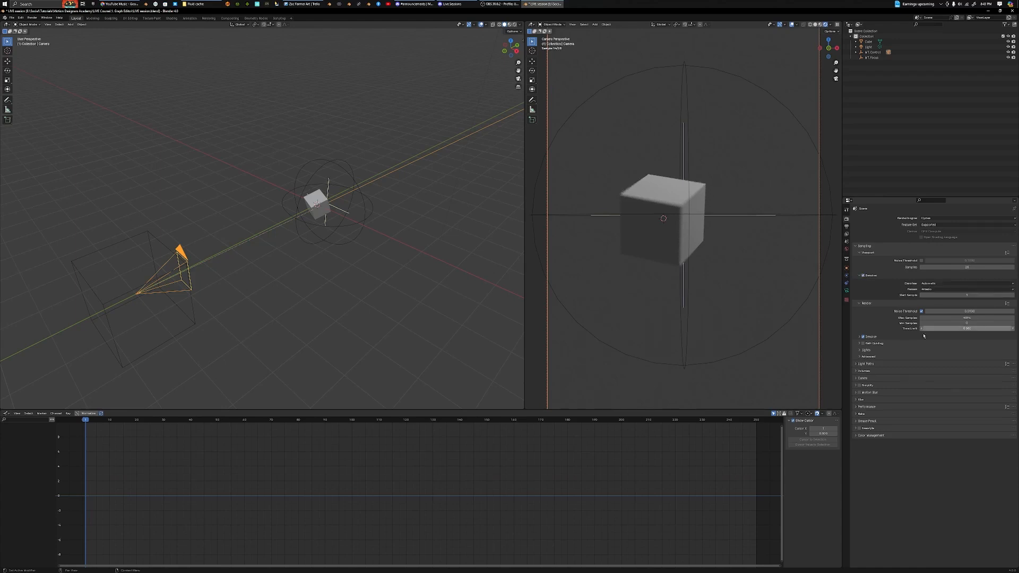
Set the final render samples to 128, disable the render noise threshold and expand the render denoise settings
double_click(947, 317)
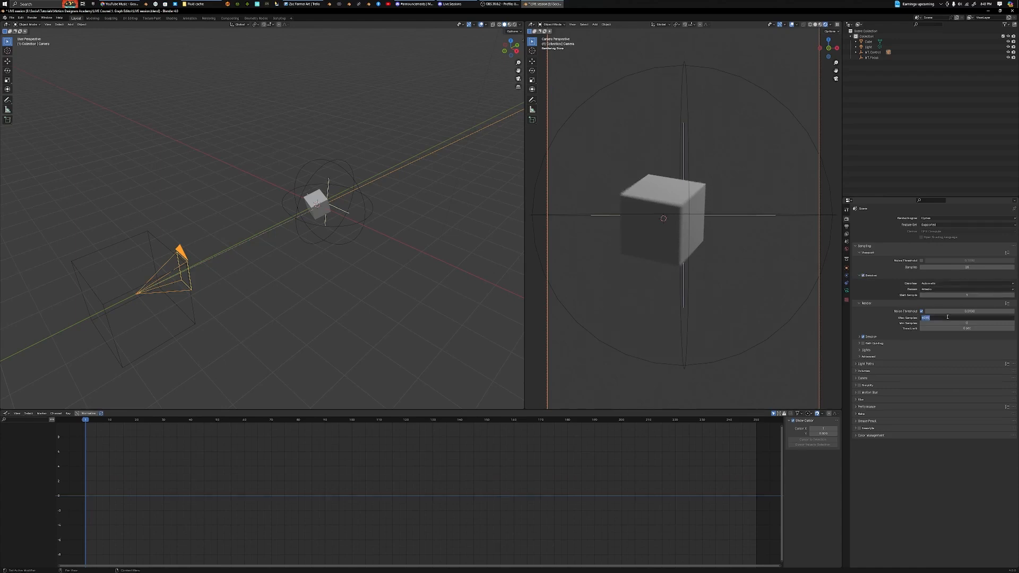
text(128)
key(Return)
click(922, 312)
click(870, 331)
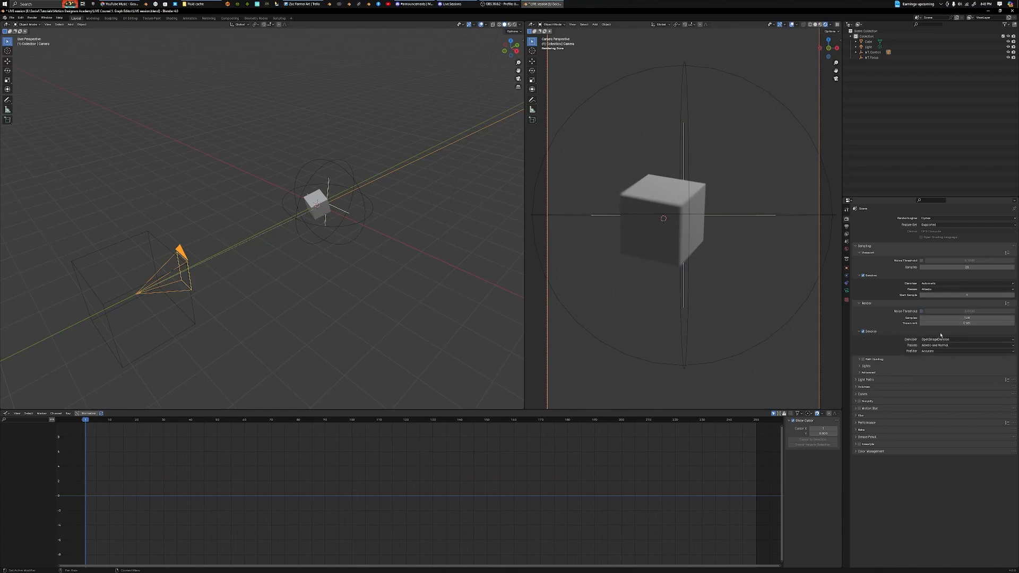
Switch to the Discord live session chat to read the latest messages, and return to Blender's camera view
click(458, 3)
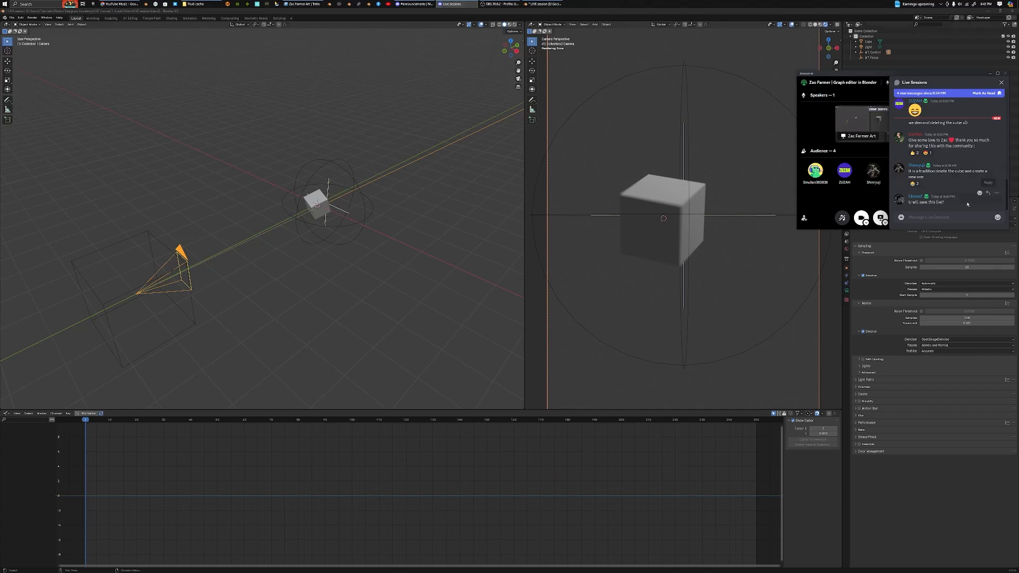
click(704, 135)
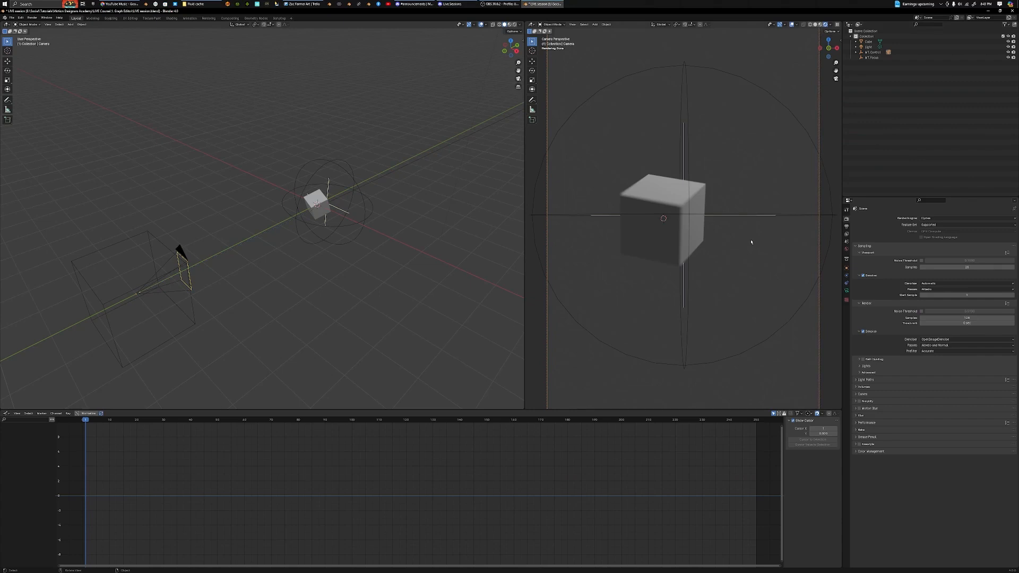
scroll(732, 234, down, 2)
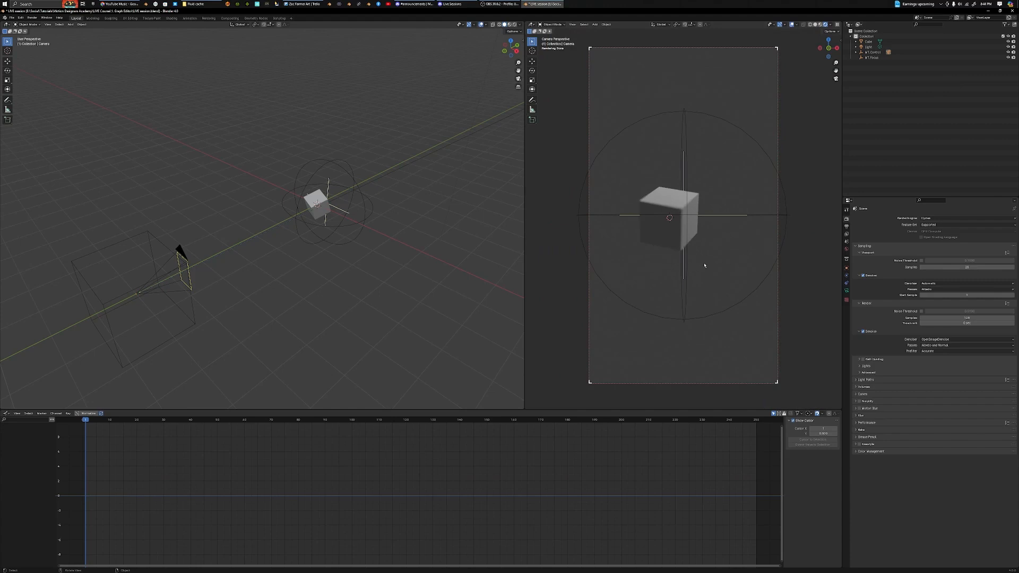
Reset the sphere focus empty's location to 0 on all axes so it is centred on the cube
middle_drag(339, 269, 258, 223)
click(257, 221)
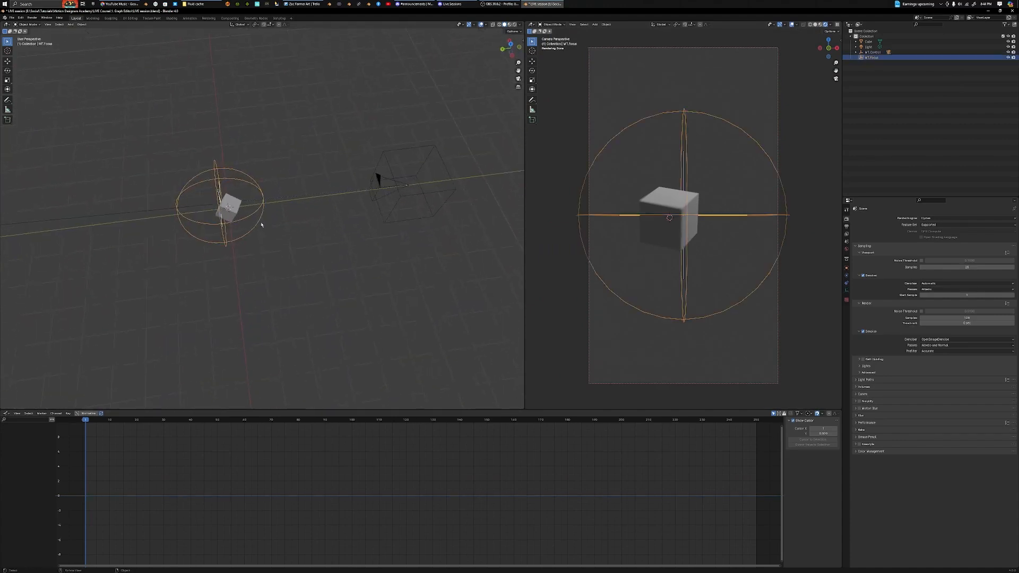
click(847, 268)
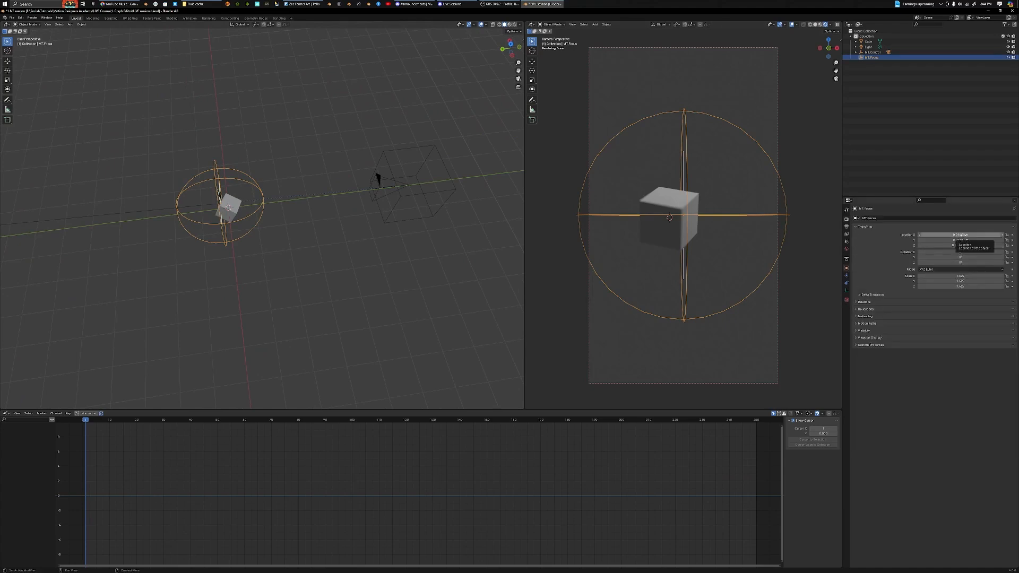
key(BackSpace)
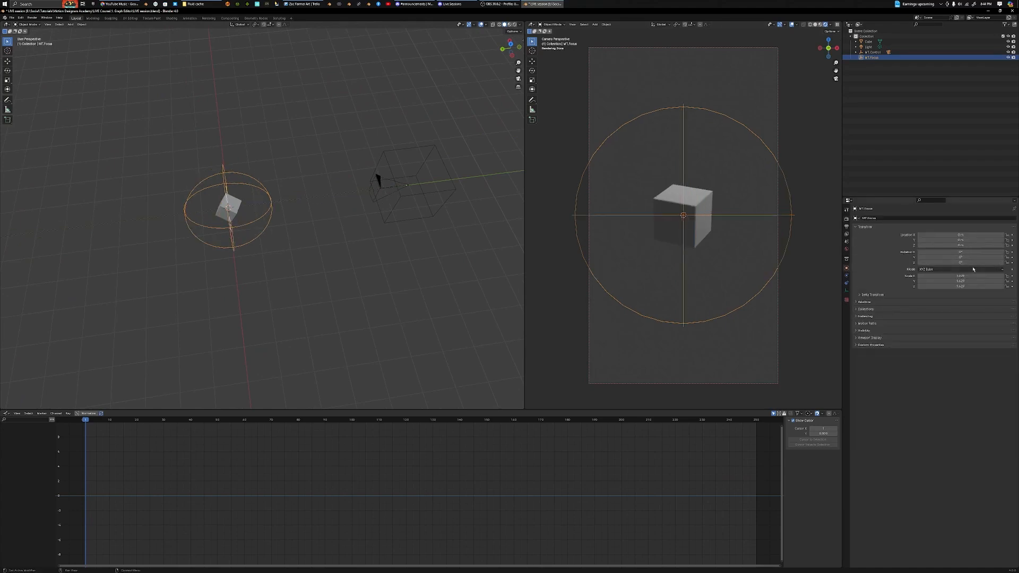
Select the cube to check its transform, clear the selection and save the Blender file
click(233, 214)
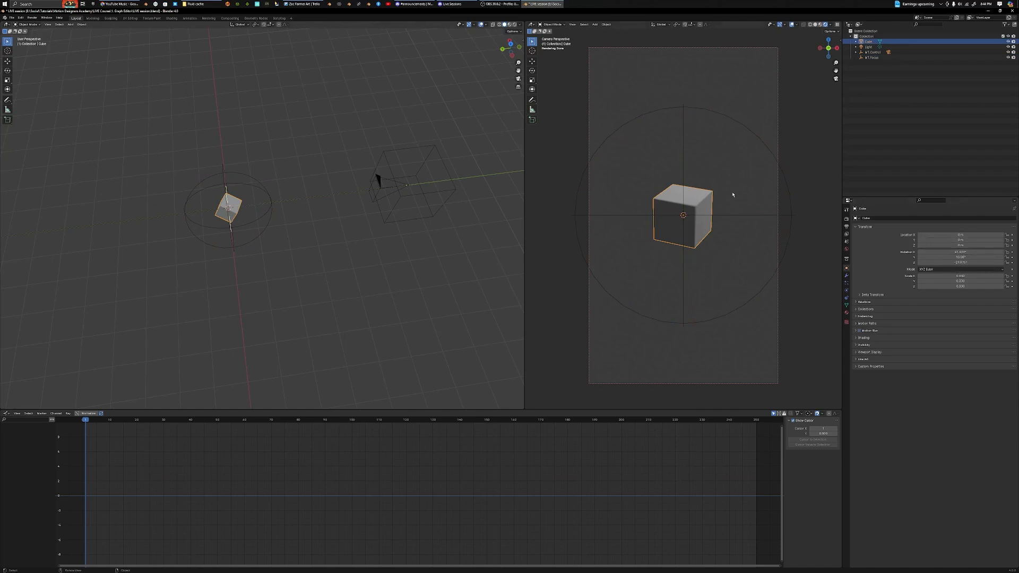
middle_drag(285, 199, 270, 228)
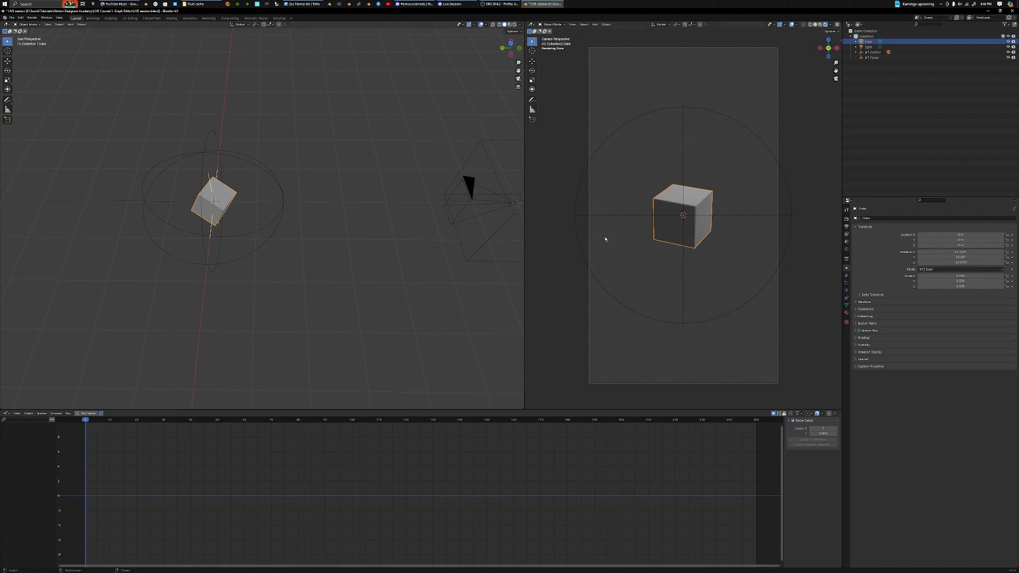
click(348, 229)
key(ctrl+s)
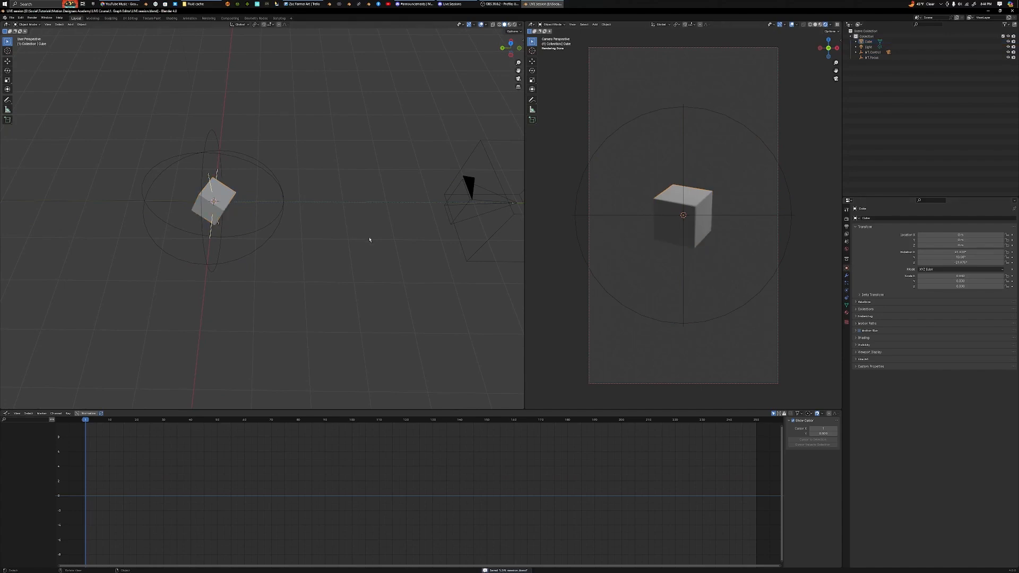
Add a timeline marker at frame 1 in the Graph Editor
middle_drag(371, 239, 329, 233)
scroll(709, 238, down, 3)
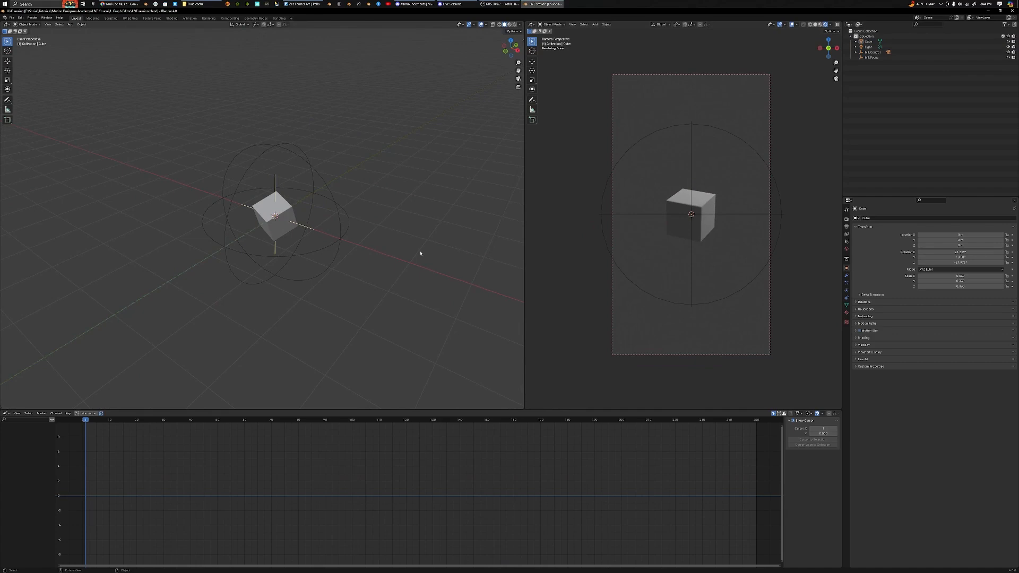
scroll(495, 473, down, 1)
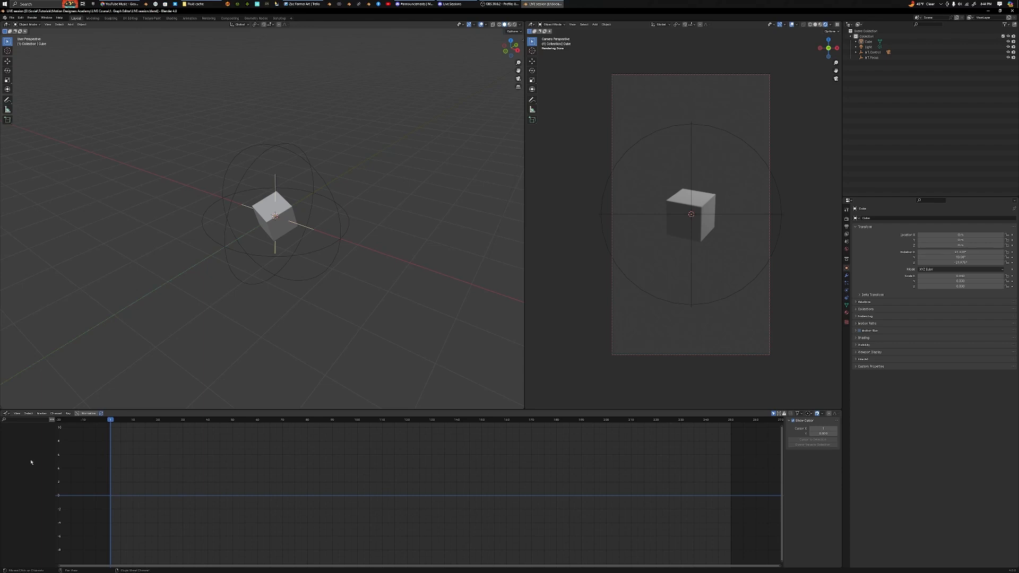
key(m)
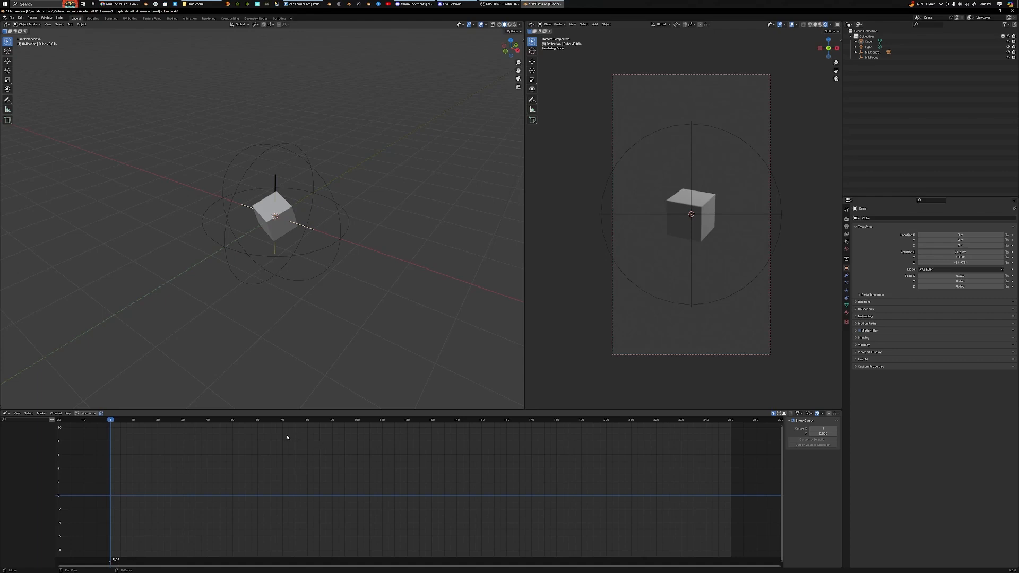
Set the output frame rate to 30 fps and switch it back to 24 fps
click(848, 226)
click(847, 233)
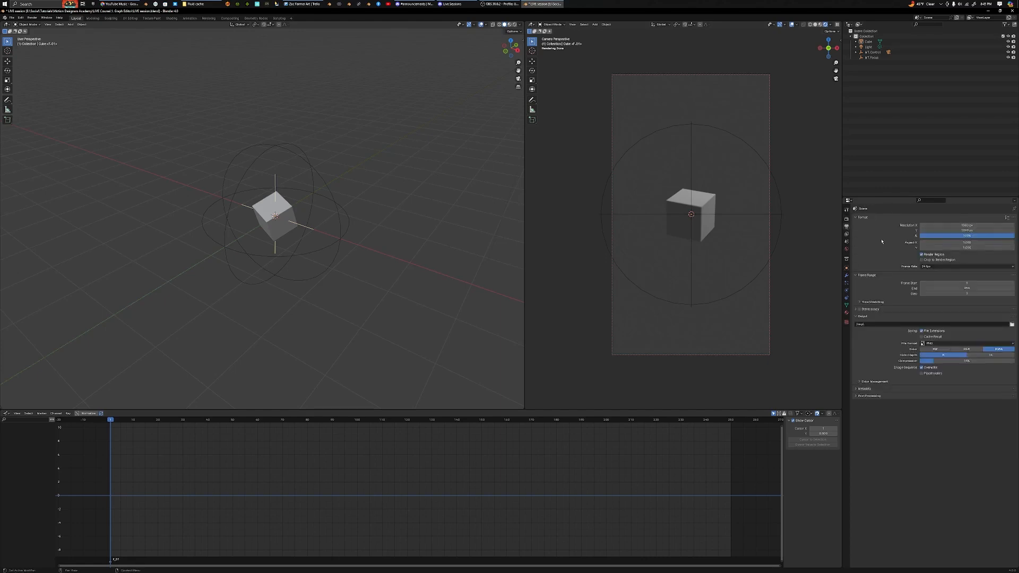
click(933, 267)
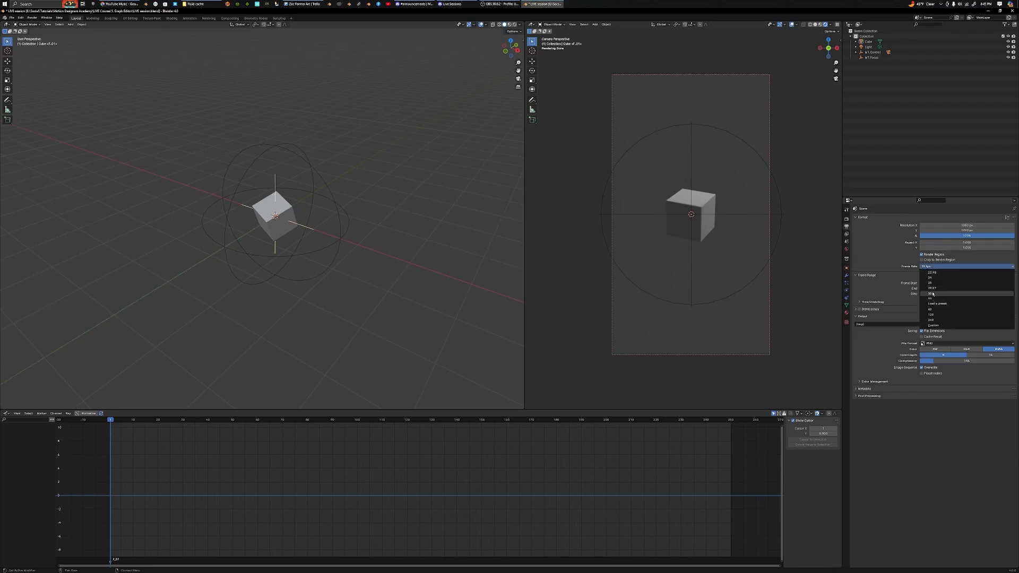
click(940, 293)
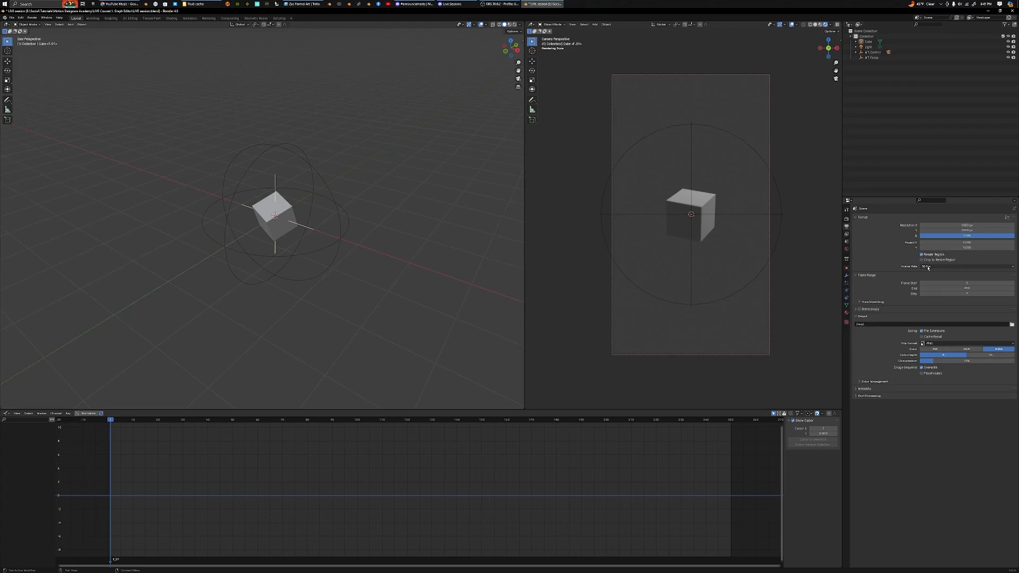
click(928, 267)
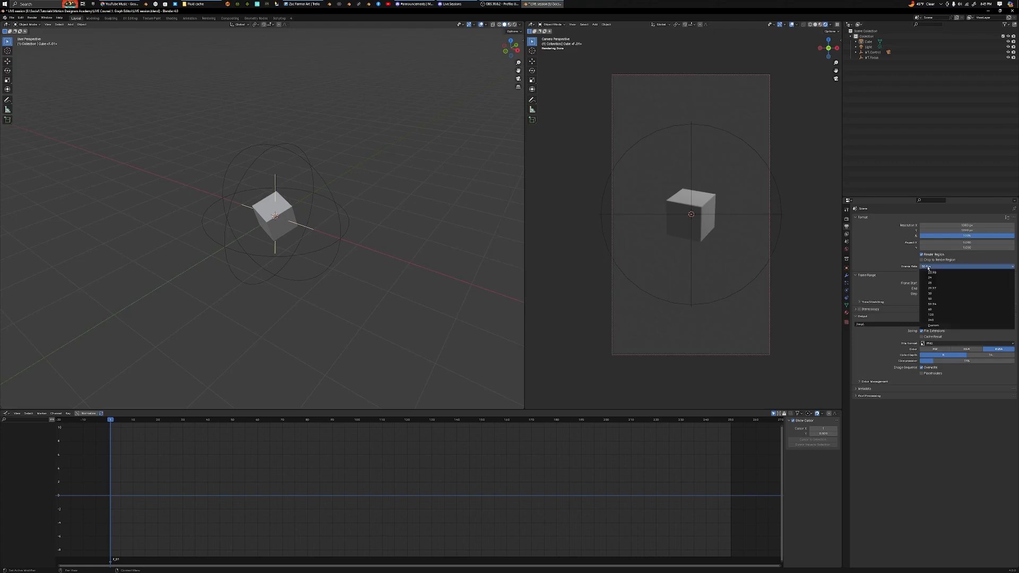
click(933, 278)
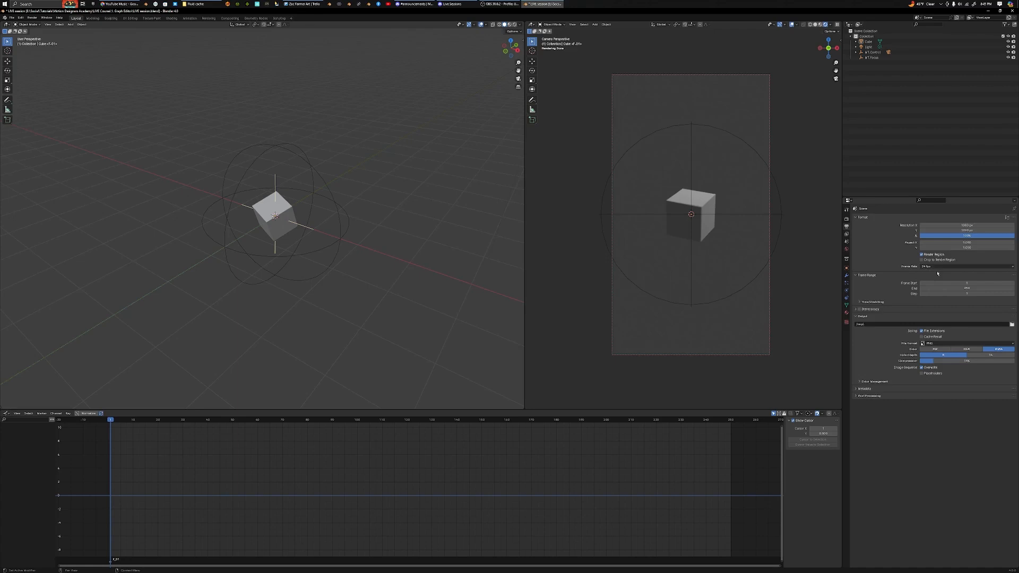
Set the scene's end frame to 240 and the output frame rate to 30 fps
click(968, 287)
text(240)
key(Return)
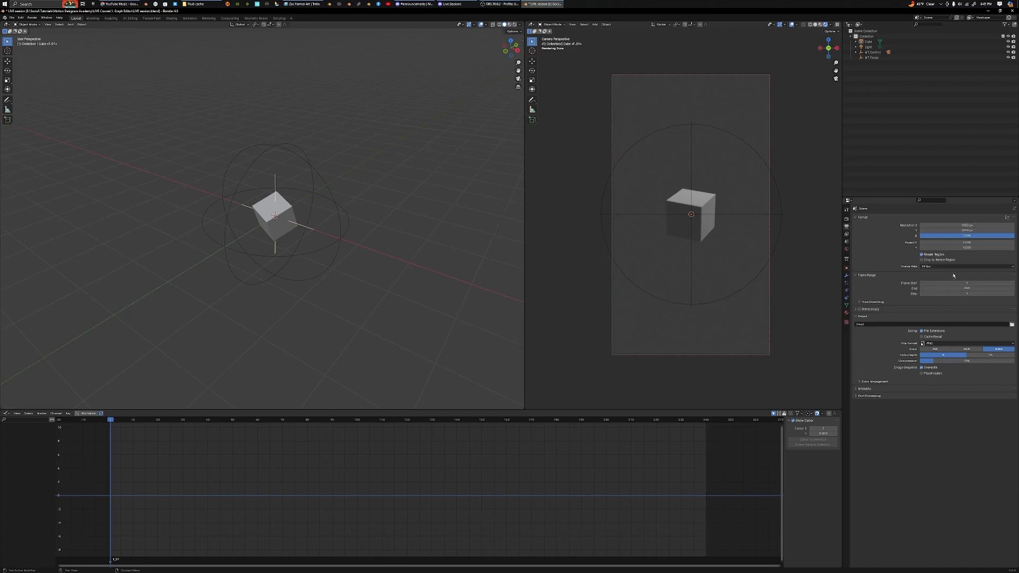
click(955, 266)
click(934, 293)
Add timeline markers at frames 60, 120 and 180 in the Graph Editor
click(258, 420)
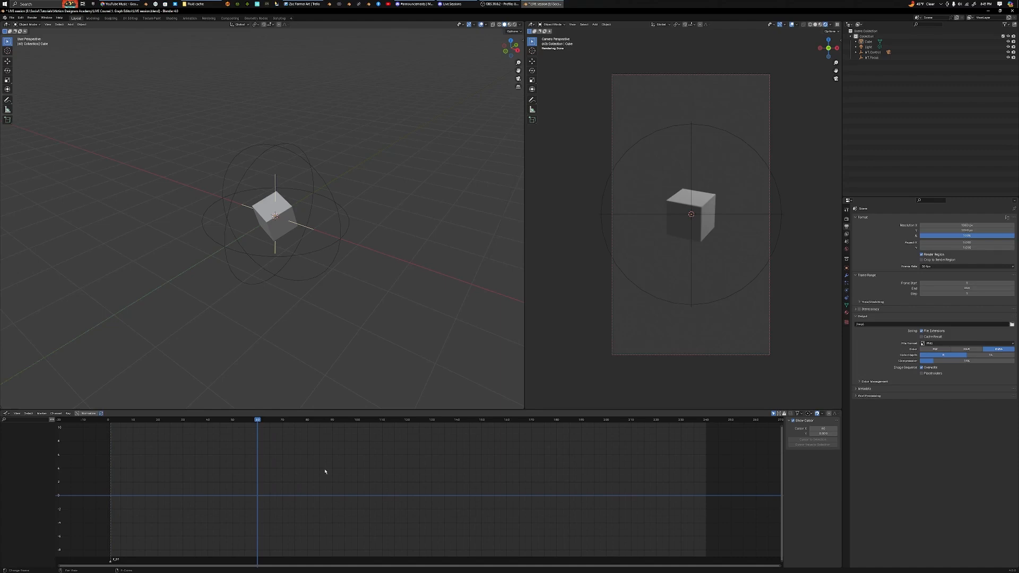
key(m)
click(408, 422)
key(m)
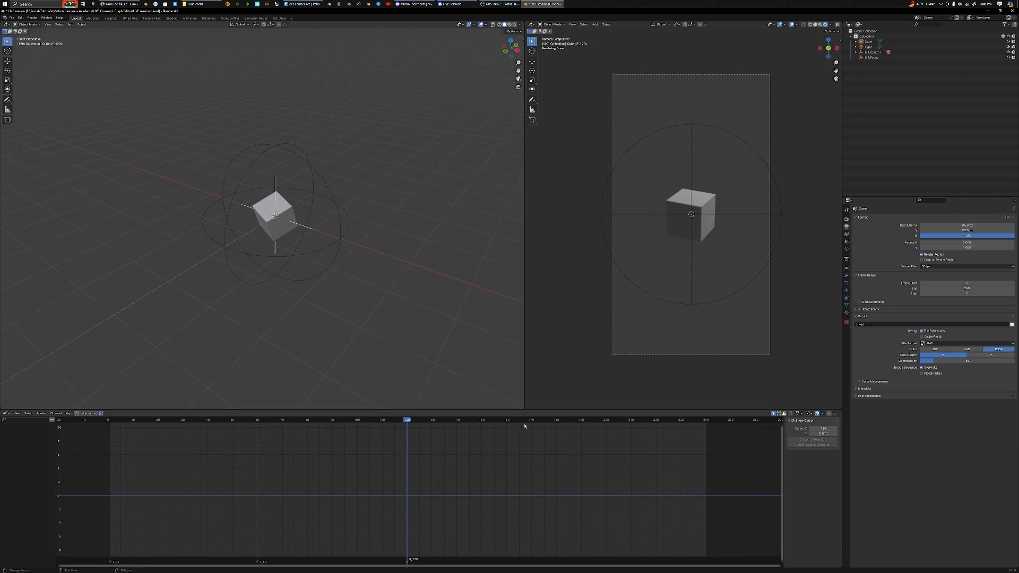
click(559, 422)
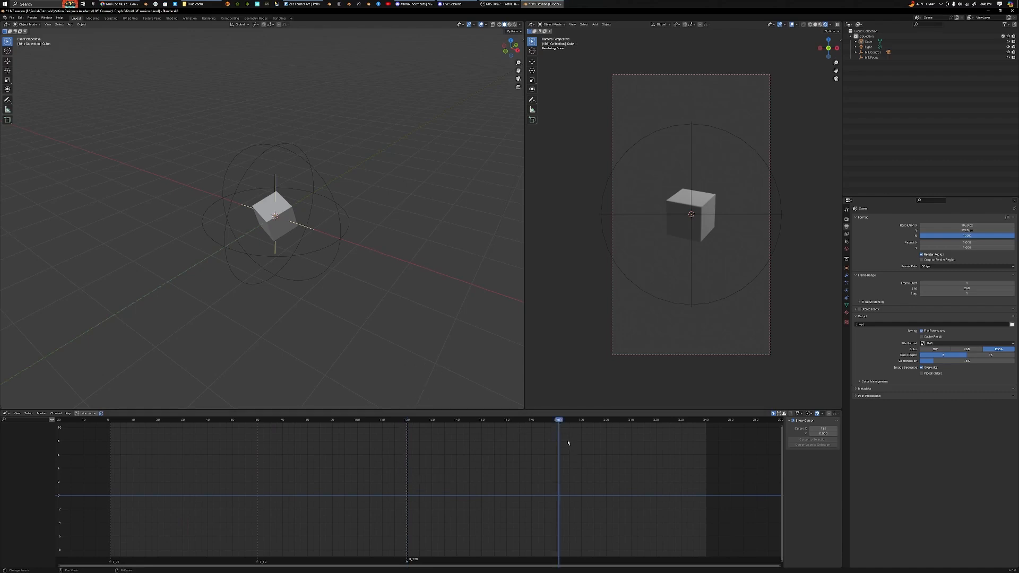
key(Left)
key(m)
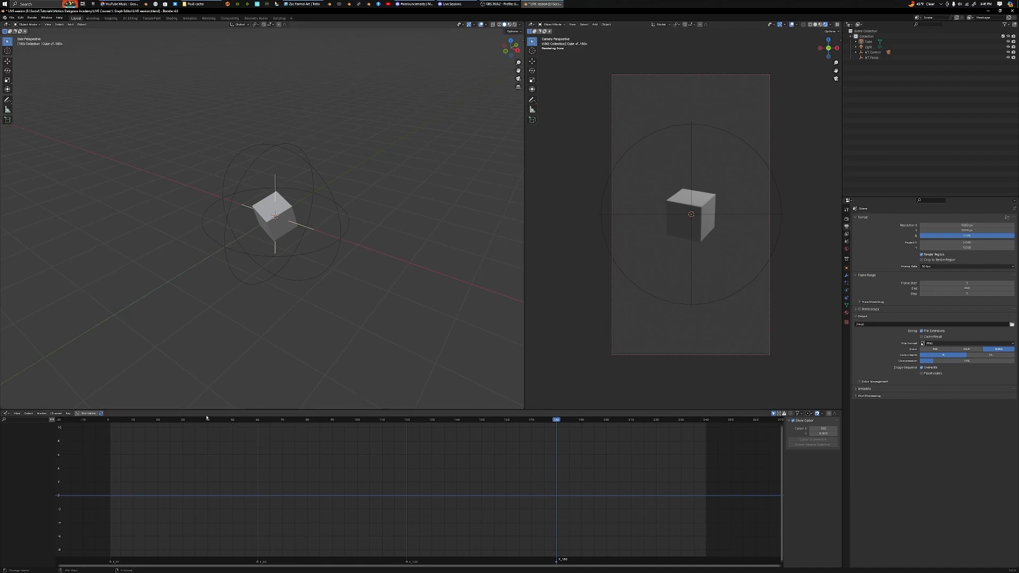
Return the playhead to frame 1 and select the cube
click(195, 420)
key(shift+Left)
scroll(289, 211, down, 3)
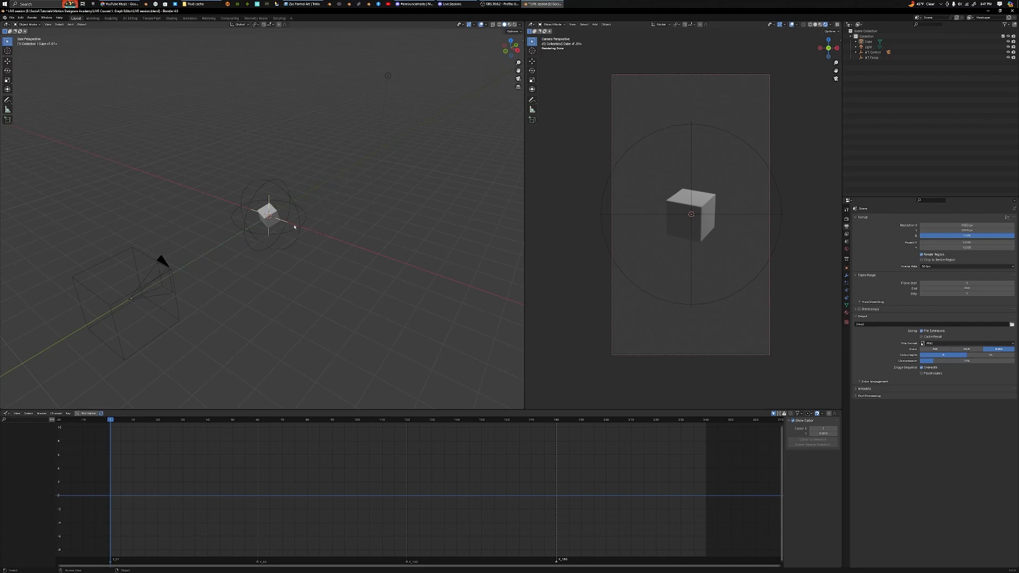
click(275, 212)
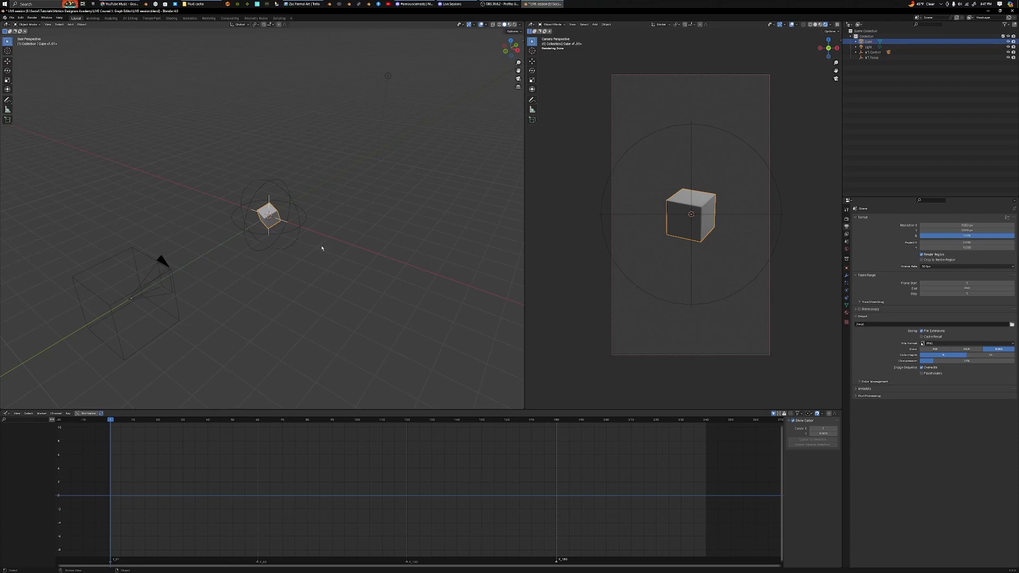
Try keyframing only the cube's location at frame 1 from its object properties, and undo it
key(i)
click(846, 268)
key(i)
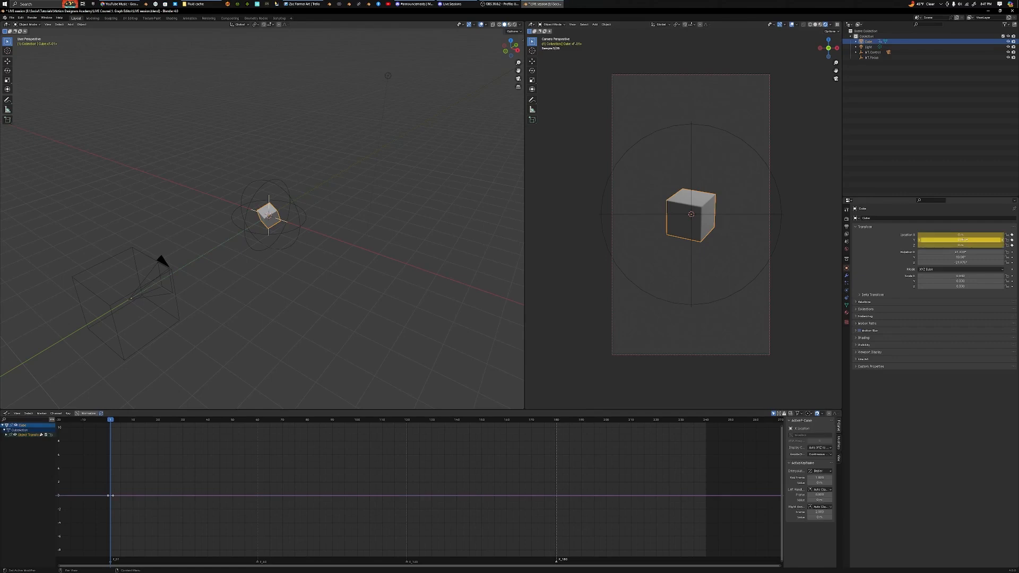
key(ctrl+z)
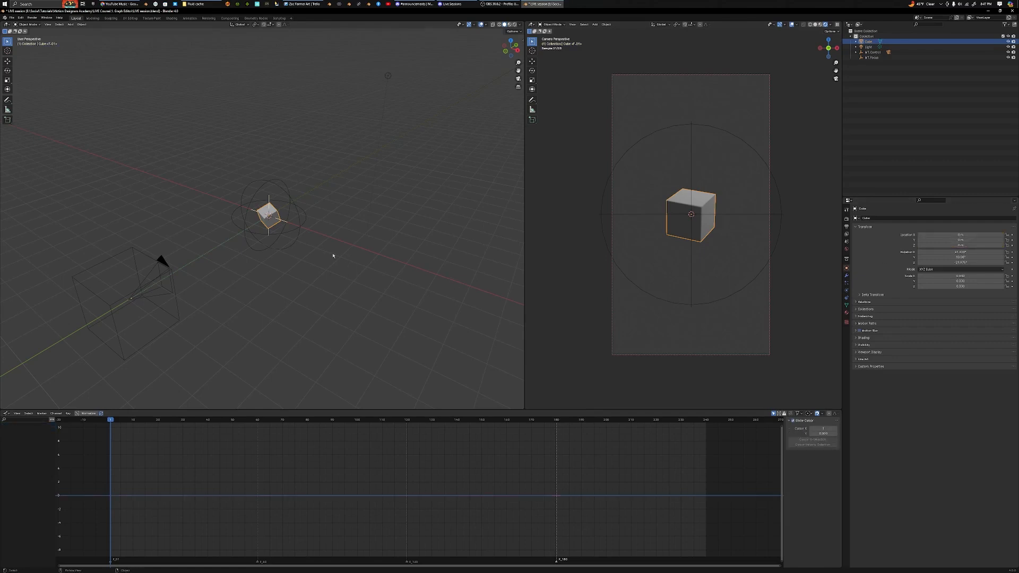
Insert a Location, Rotation & Scale keyframe for the cube at frame 1
key(i)
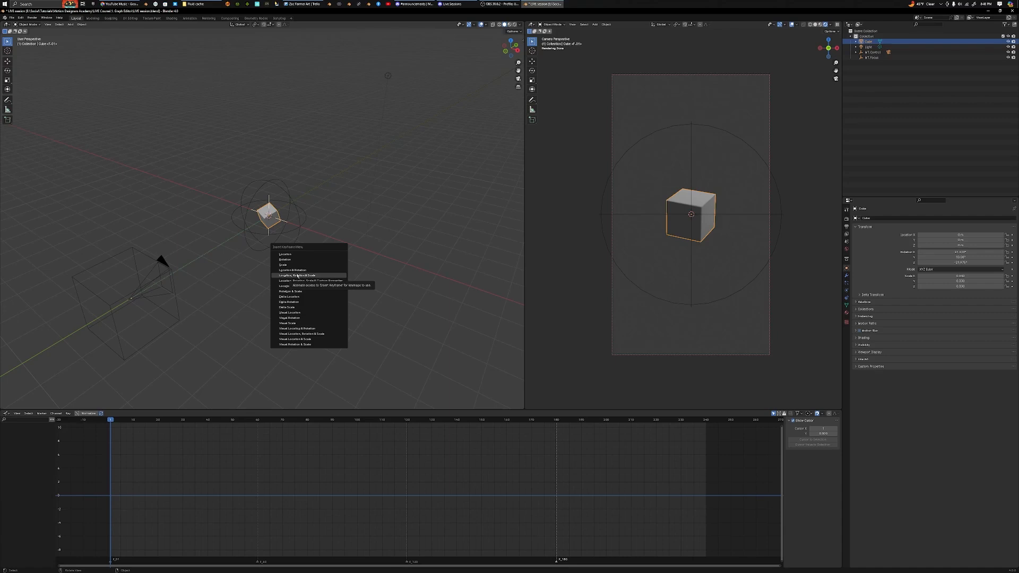
click(297, 276)
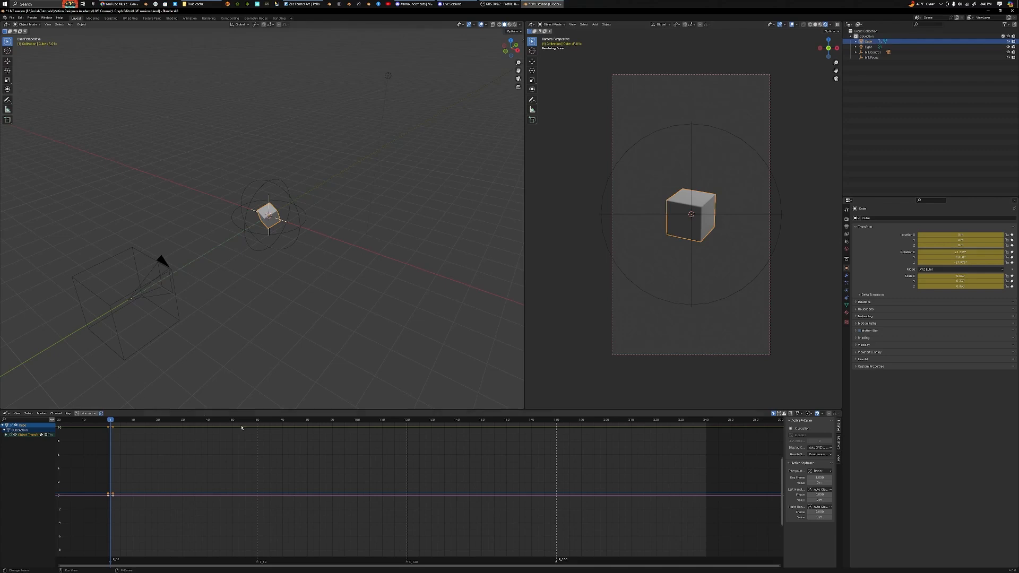
Move the playhead to frame 60, check the Discord live session chat and return to Blender
click(258, 420)
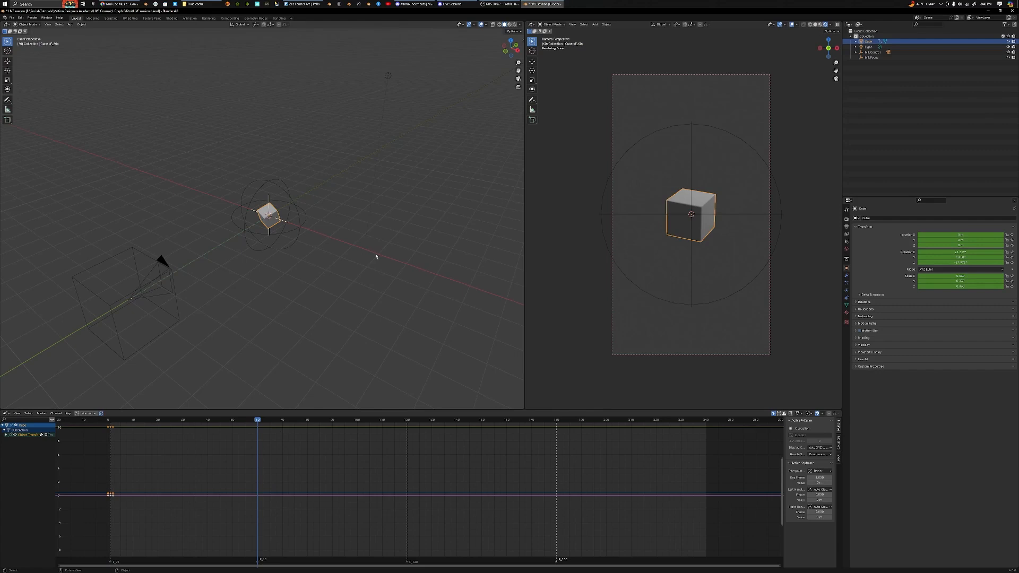
click(451, 4)
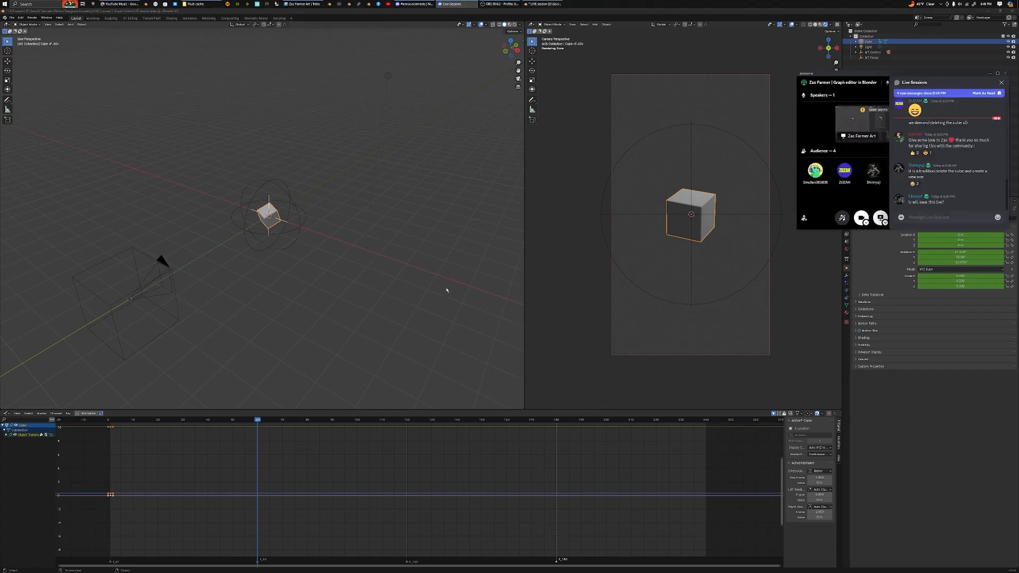
click(428, 251)
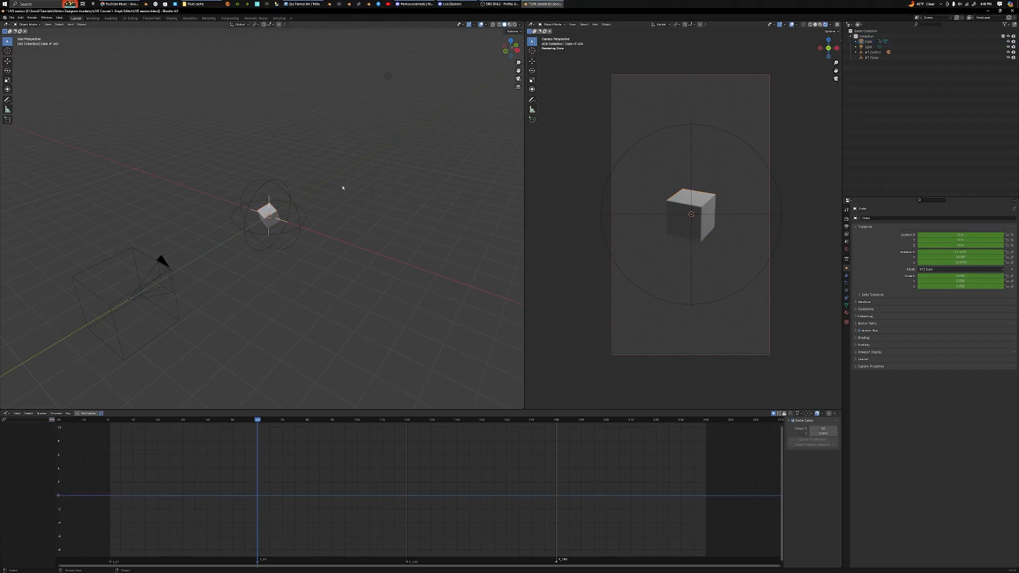
Move the cube along the Y axis toward the camera and rotate it freely with the trackball rotation
click(273, 214)
key(g)
key(y)
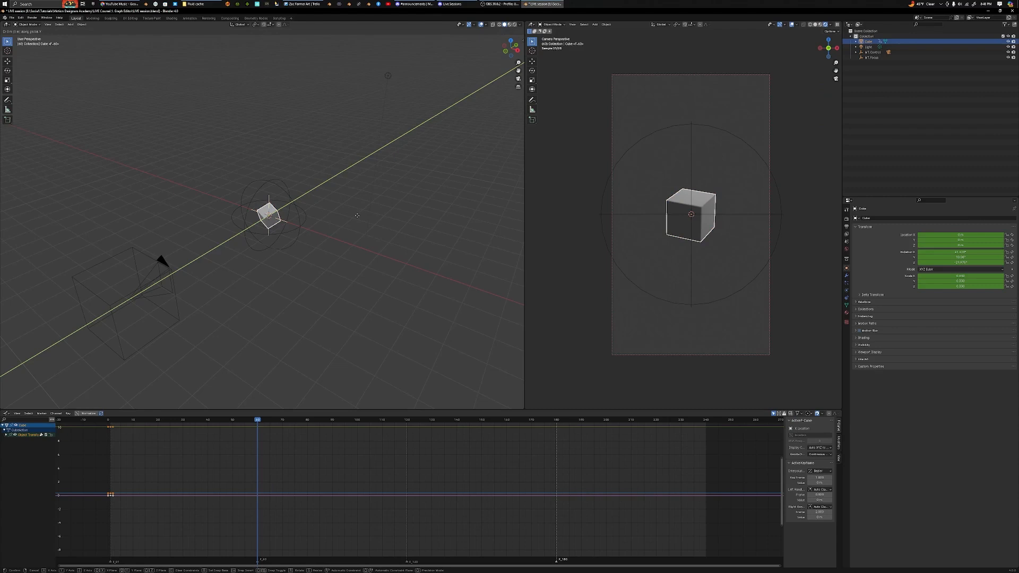
click(313, 250)
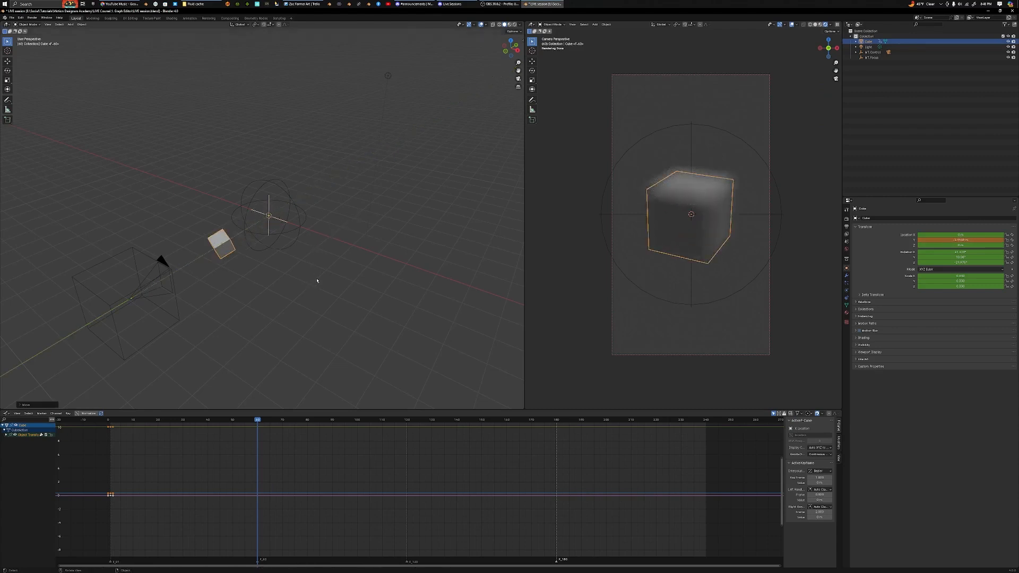
key(r)
key(r)
click(336, 345)
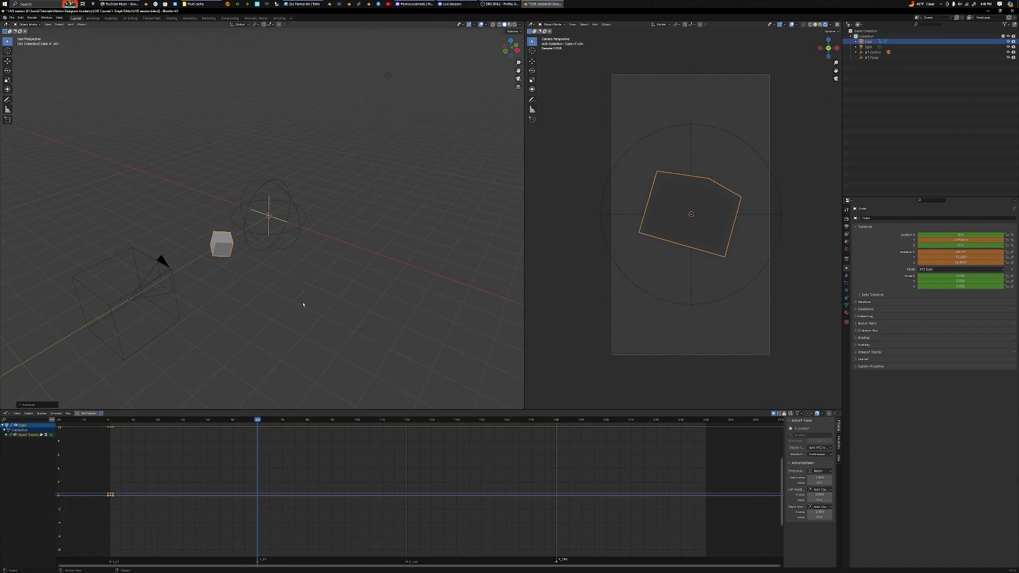
Scale the cube up until it overfills the camera frame's width and give it another free trackball rotation
key(s)
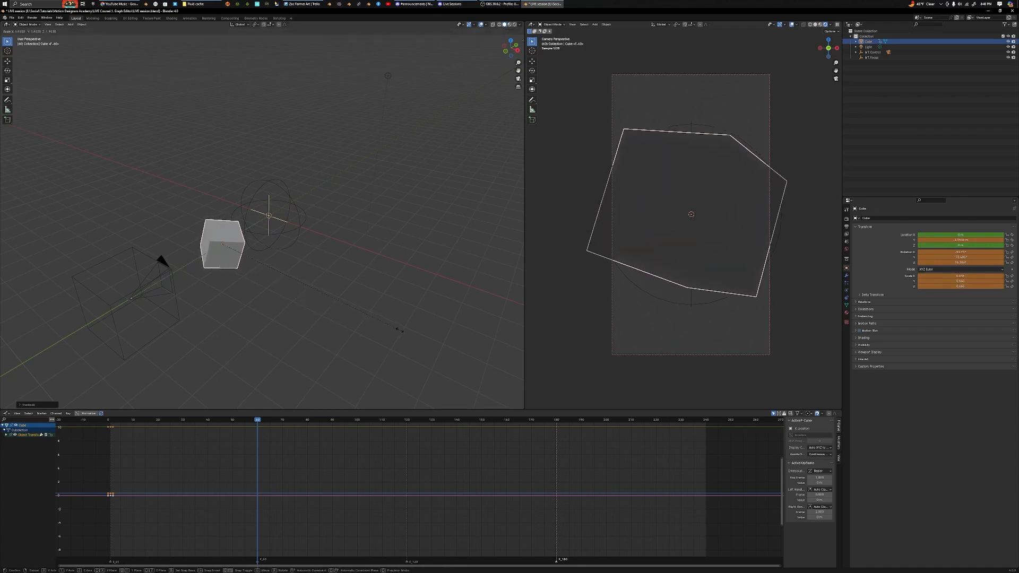
click(400, 330)
key(r)
key(r)
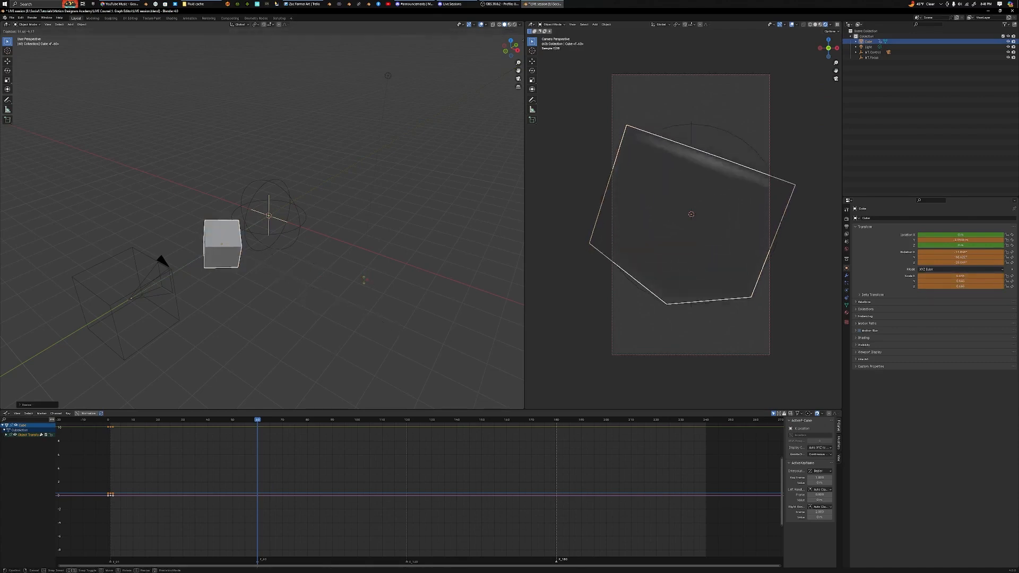
click(360, 289)
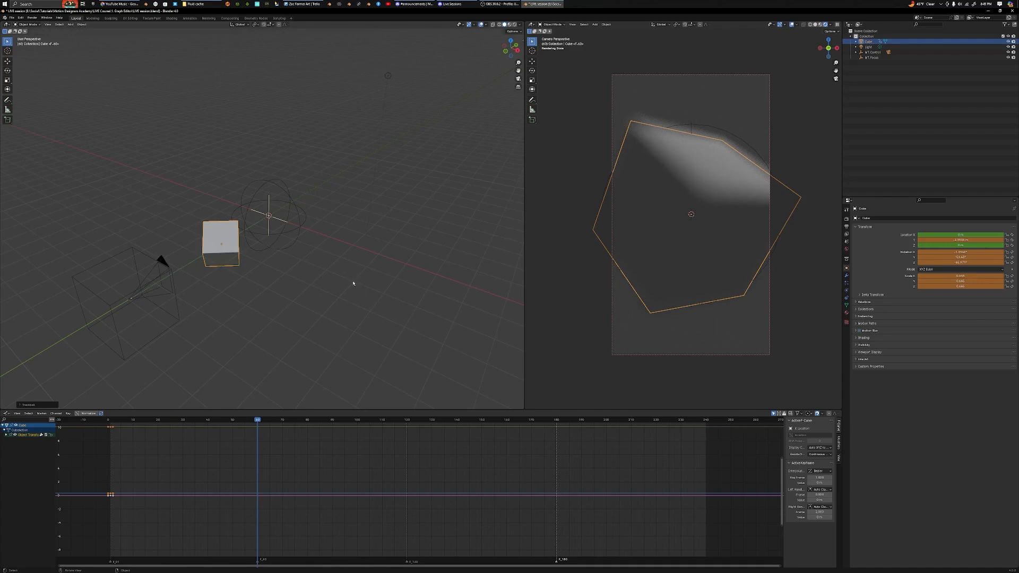
Insert a Location, Rotation & Scale keyframe for the cube at frame 60
key(i)
key(i)
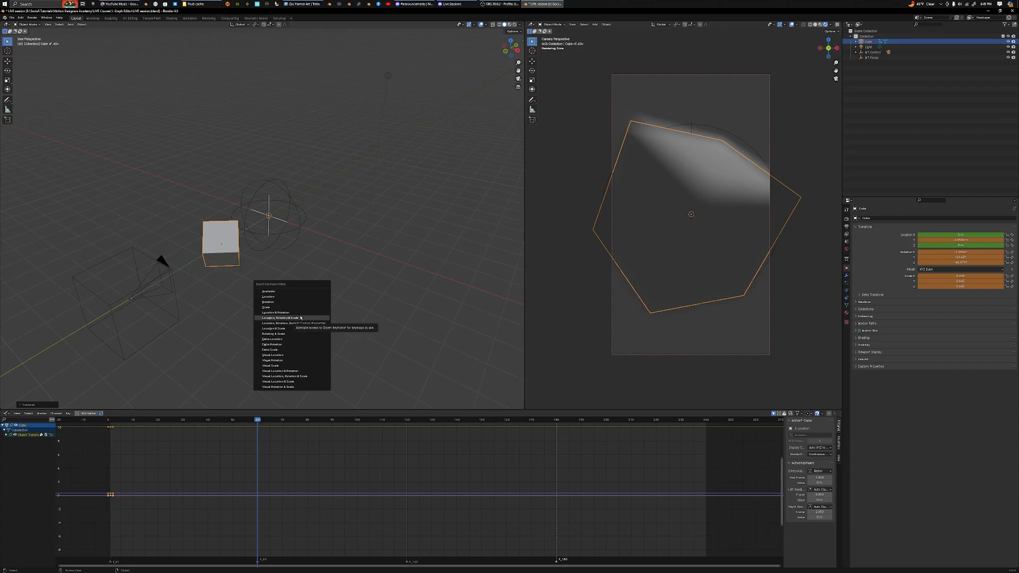
click(301, 318)
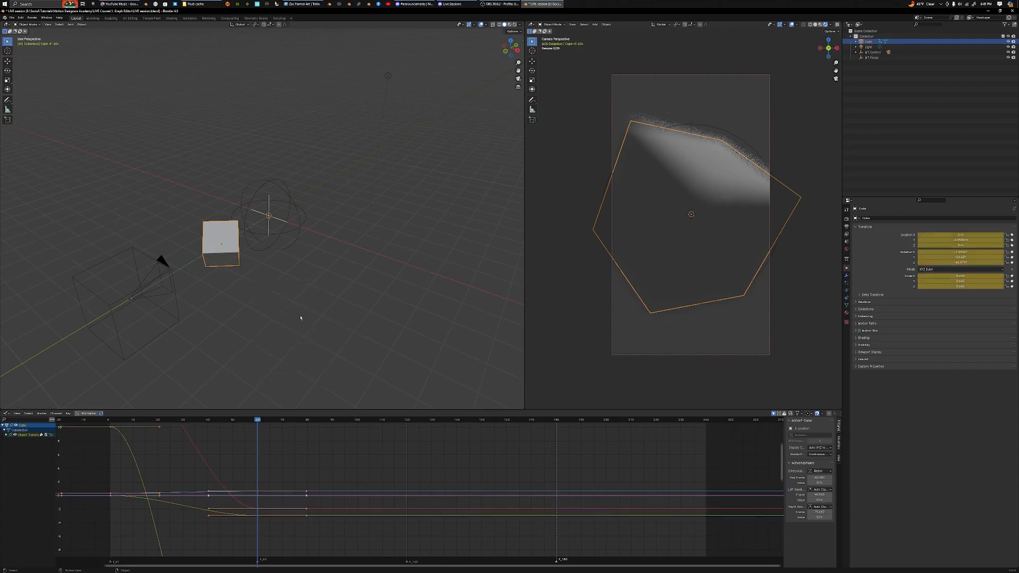
Turn on Normalize for the cube's curves in the Graph Editor, toggling it off and on again to compare
scroll(351, 496, down, 1)
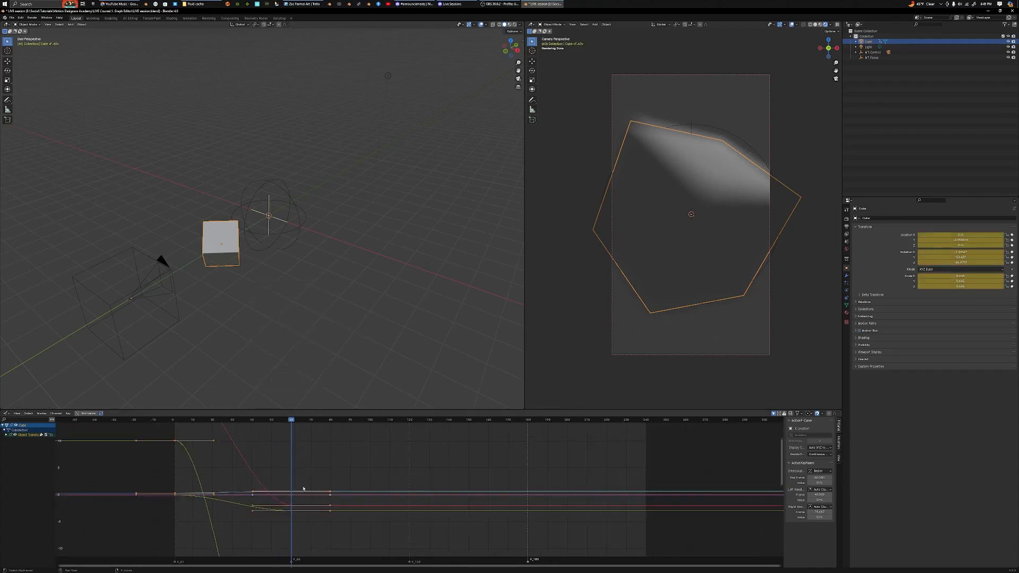
scroll(303, 488, up, 1)
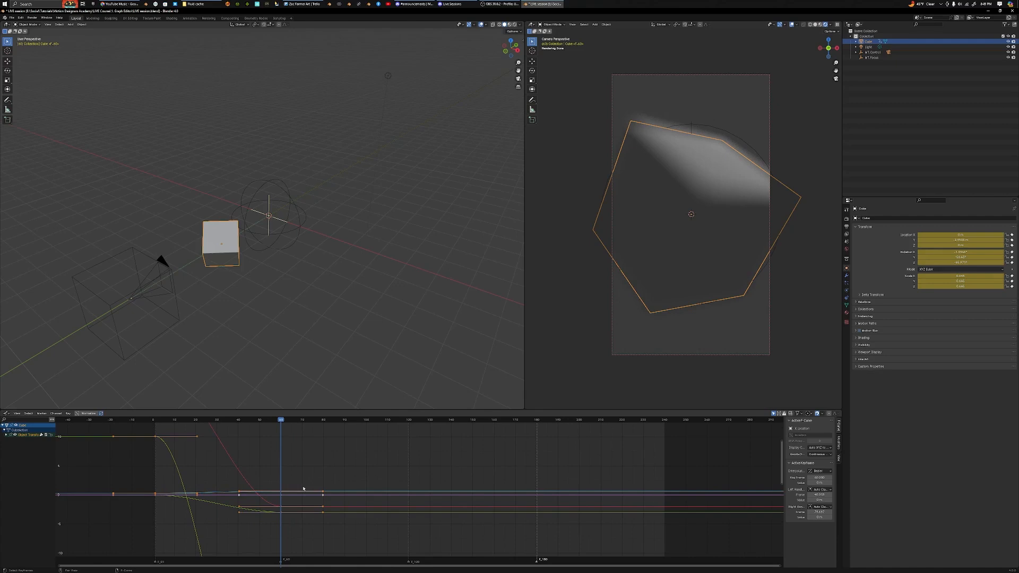
click(87, 413)
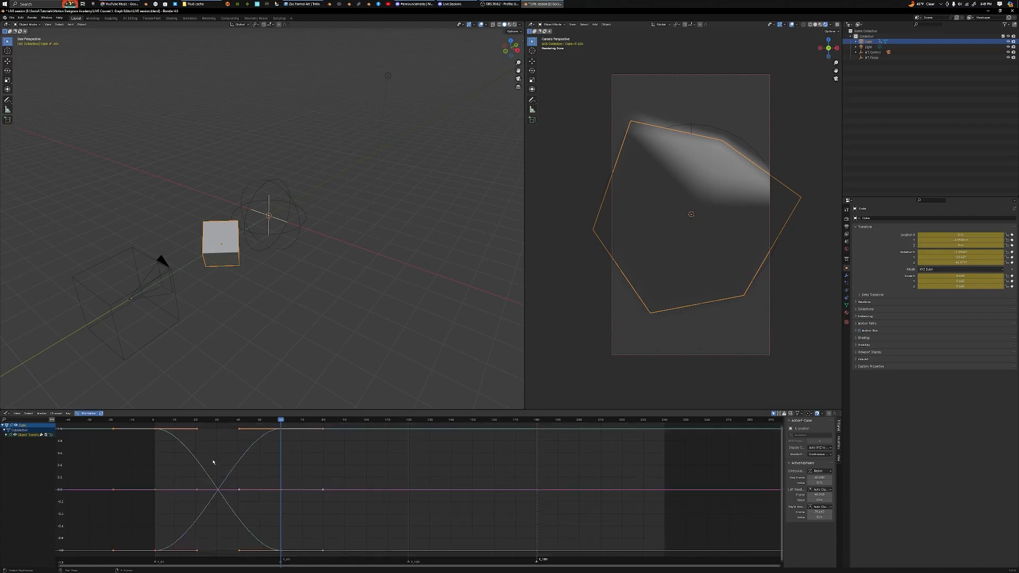
click(90, 415)
click(89, 414)
Examine the cube's normalized curves between frames 1 and 60 up close, re-normalizing their display
scroll(207, 461, up, 3)
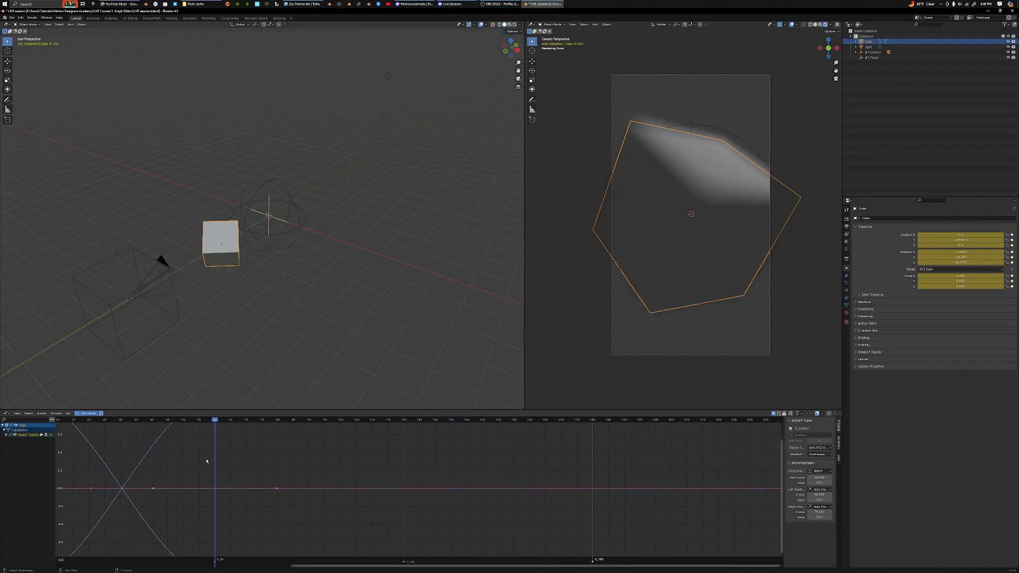
middle_drag(206, 461, 277, 457)
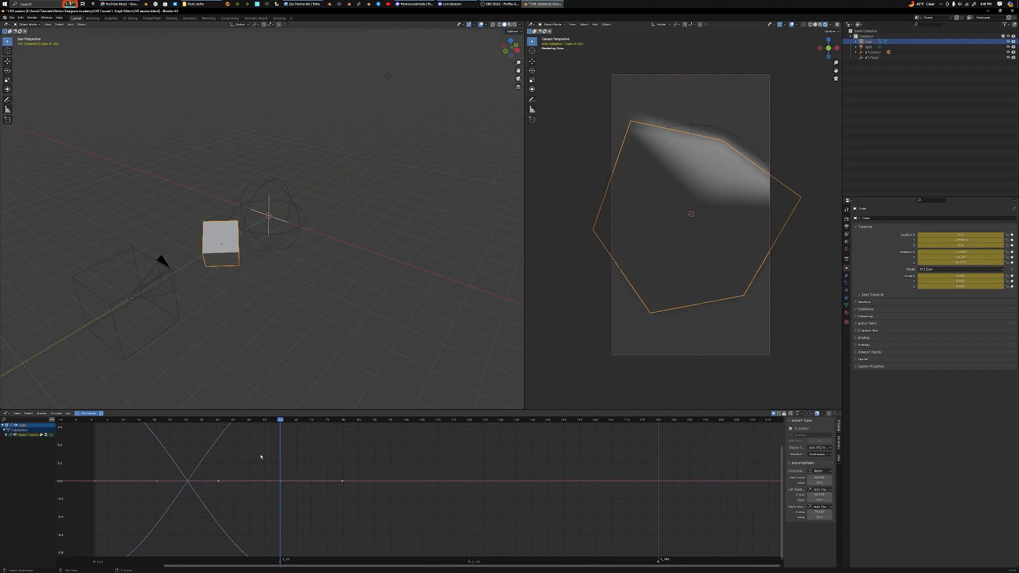
middle_drag(225, 476, 245, 477)
scroll(245, 477, up, 1)
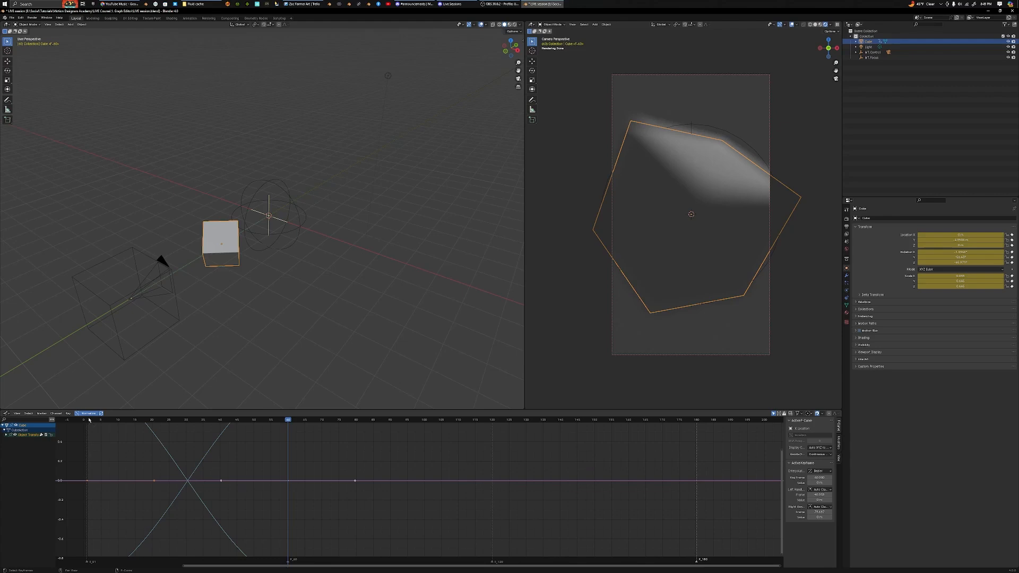
click(87, 414)
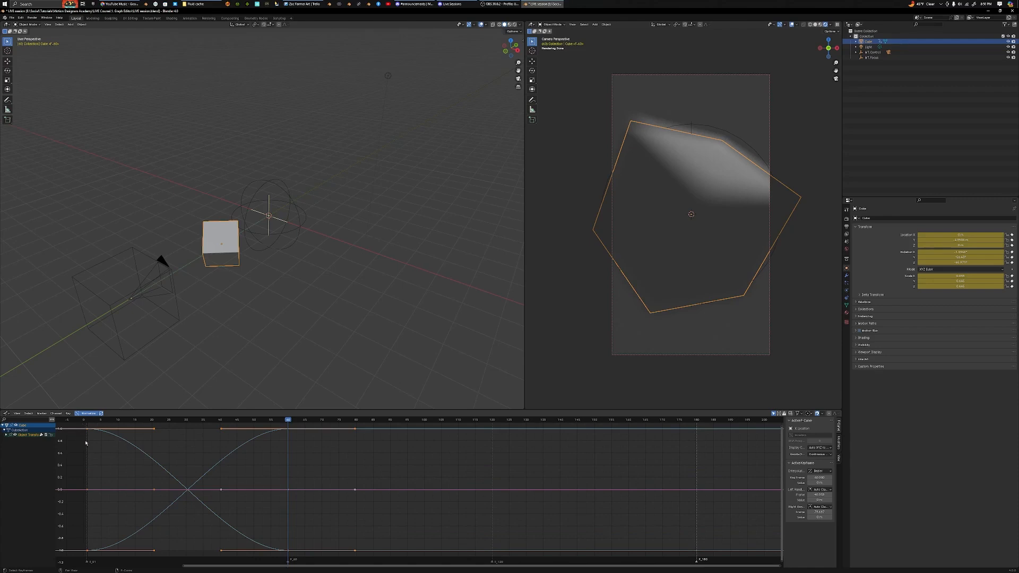
scroll(307, 453, up, 3)
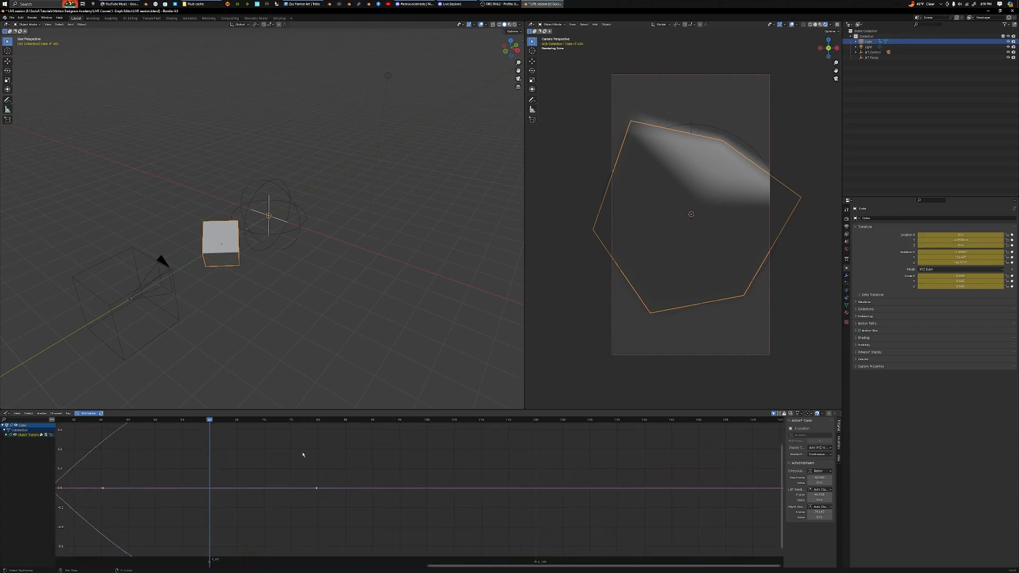
Examine the cube's curves across all timeline markers, re-fitting them in view and toggling Normalize off and on again
middle_drag(175, 484, 448, 482)
scroll(393, 480, up, 1)
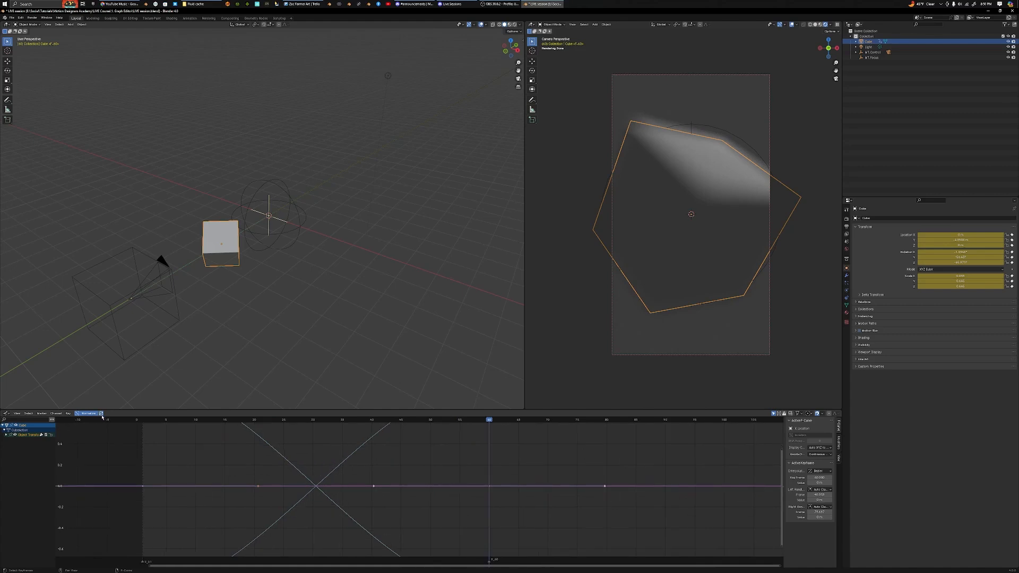
key(Home)
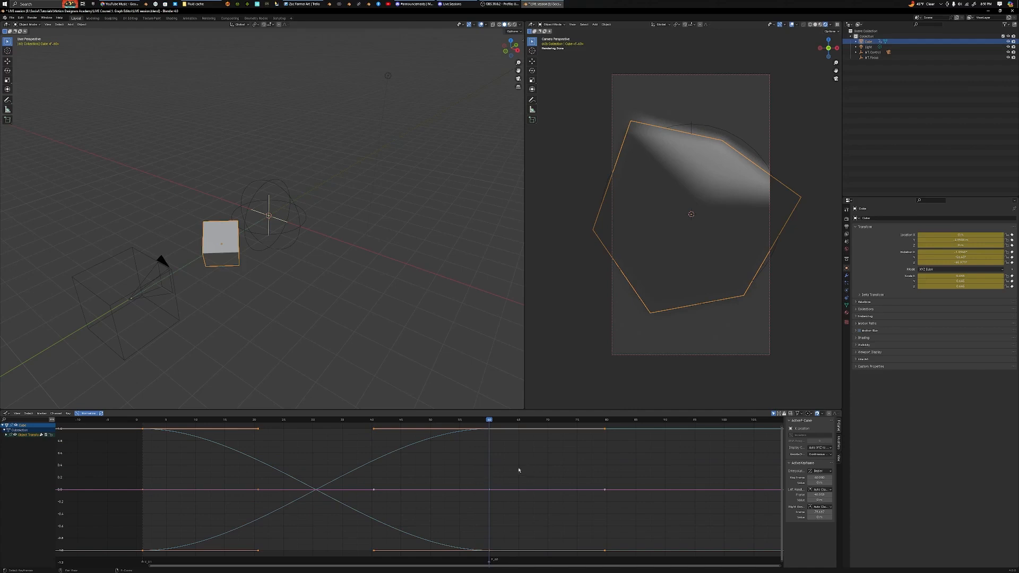
scroll(518, 470, down, 7)
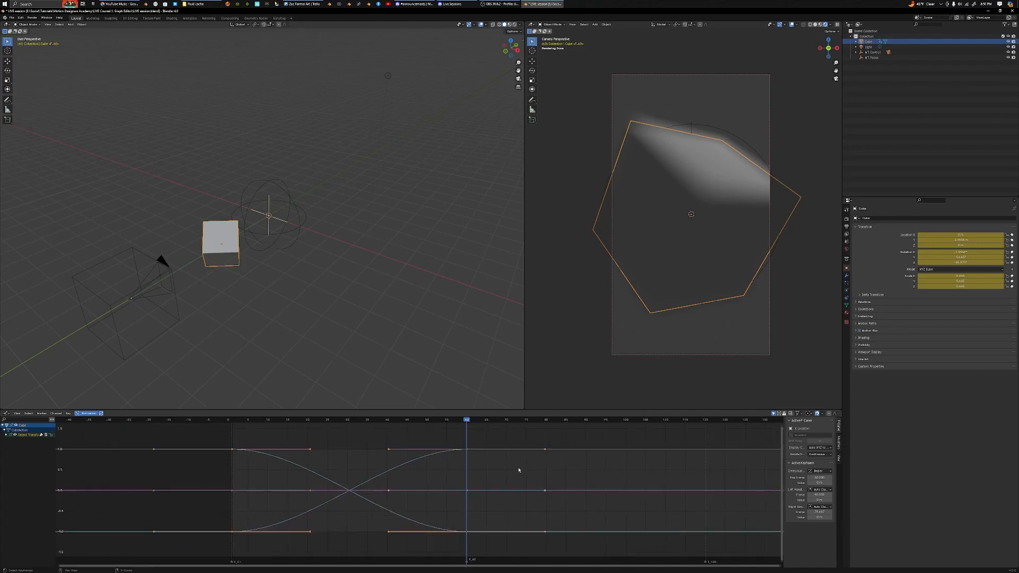
middle_drag(519, 470, 446, 469)
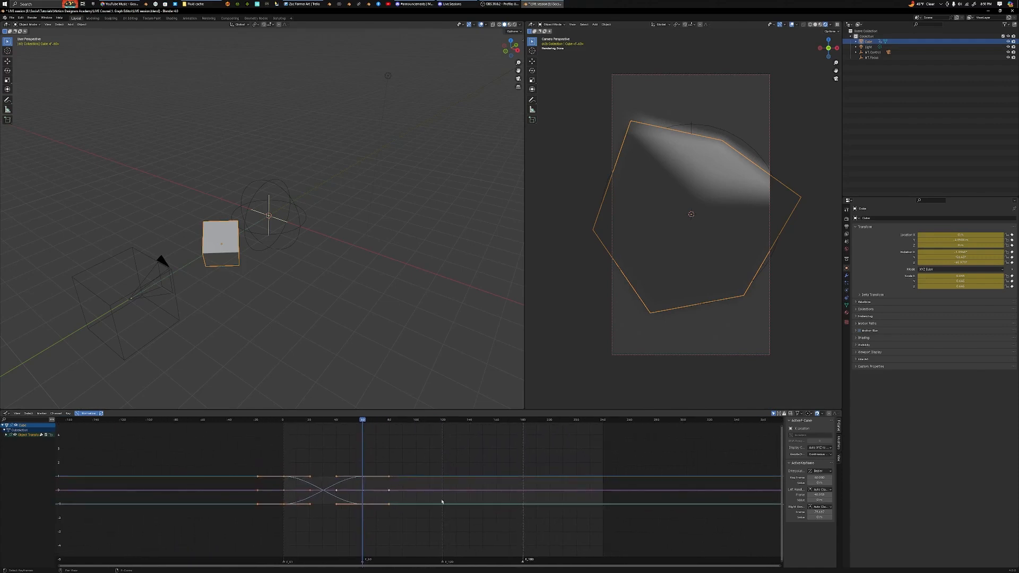
click(90, 414)
click(90, 414)
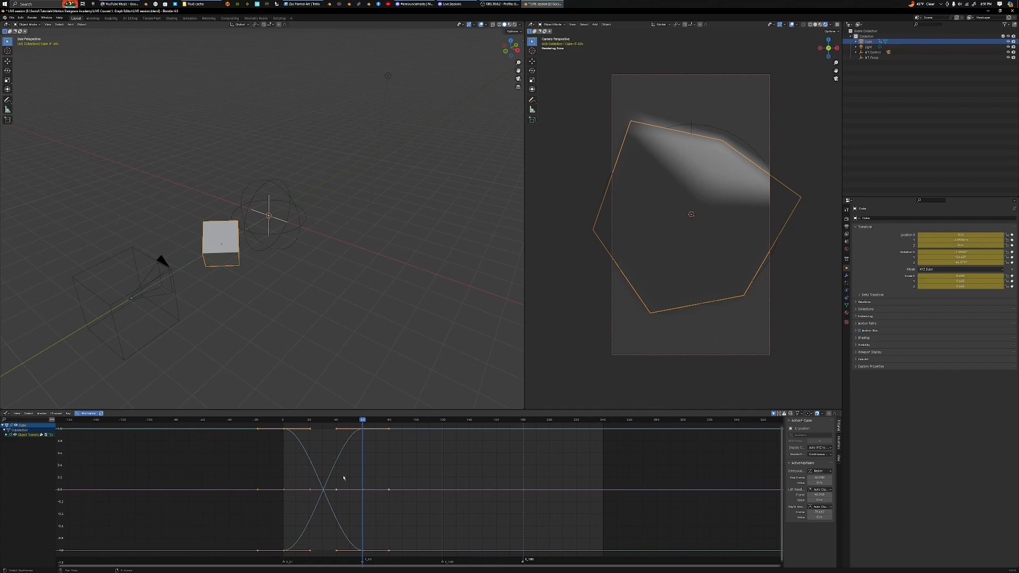
Play the cube's animation from frame 1 several times to review its default easing
key(shift+Left)
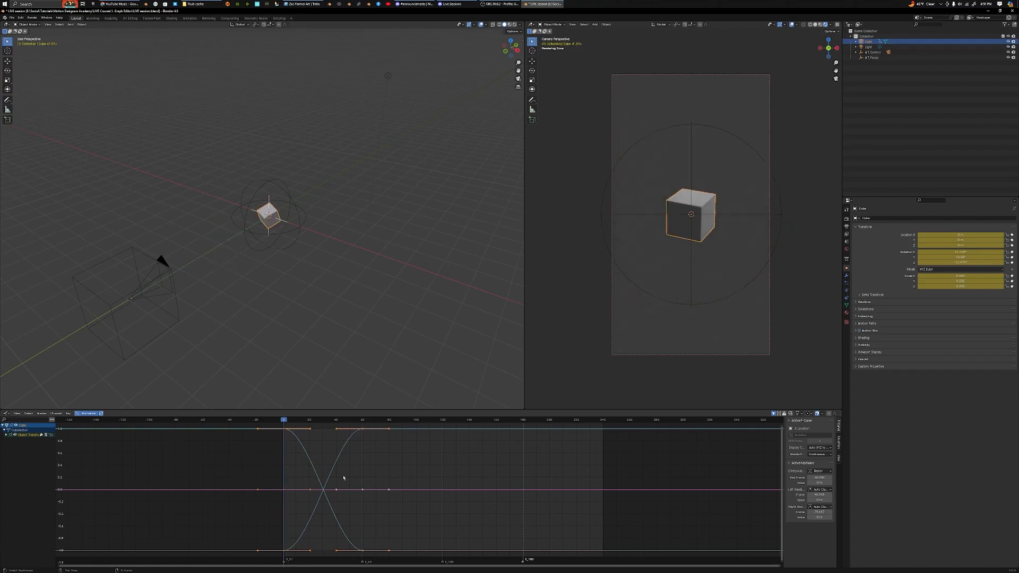
key(space)
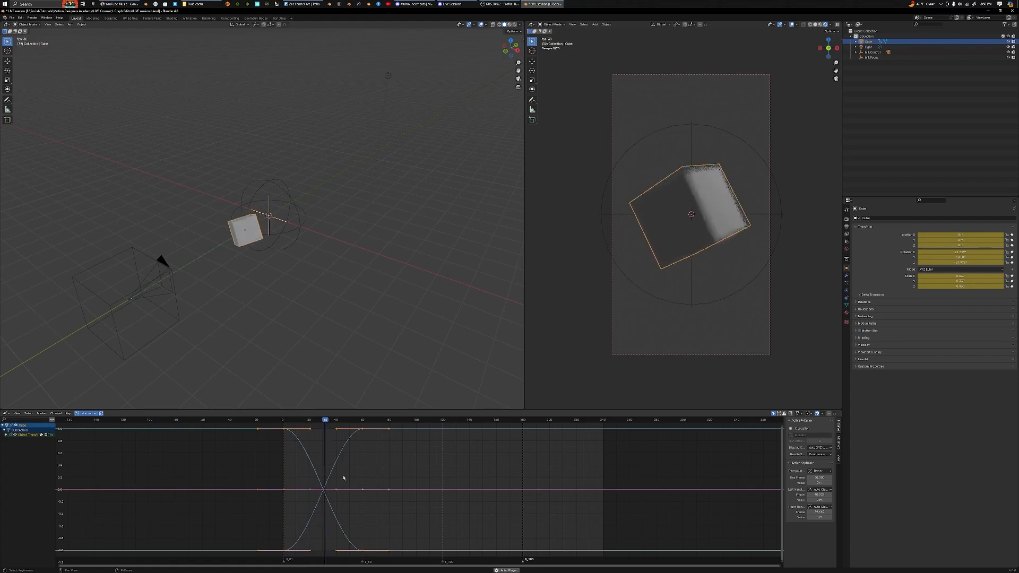
key(space)
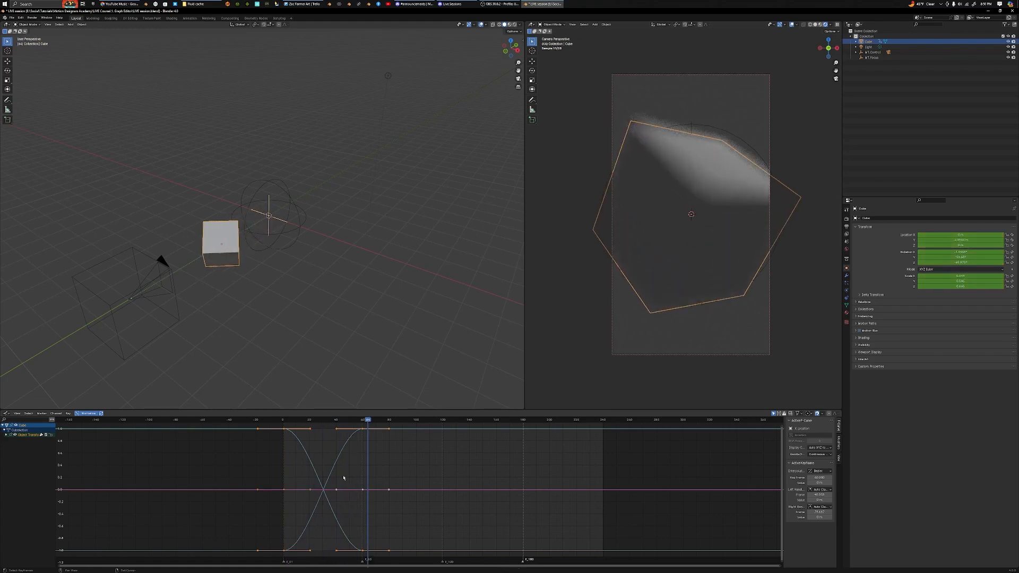
key(shift+Left)
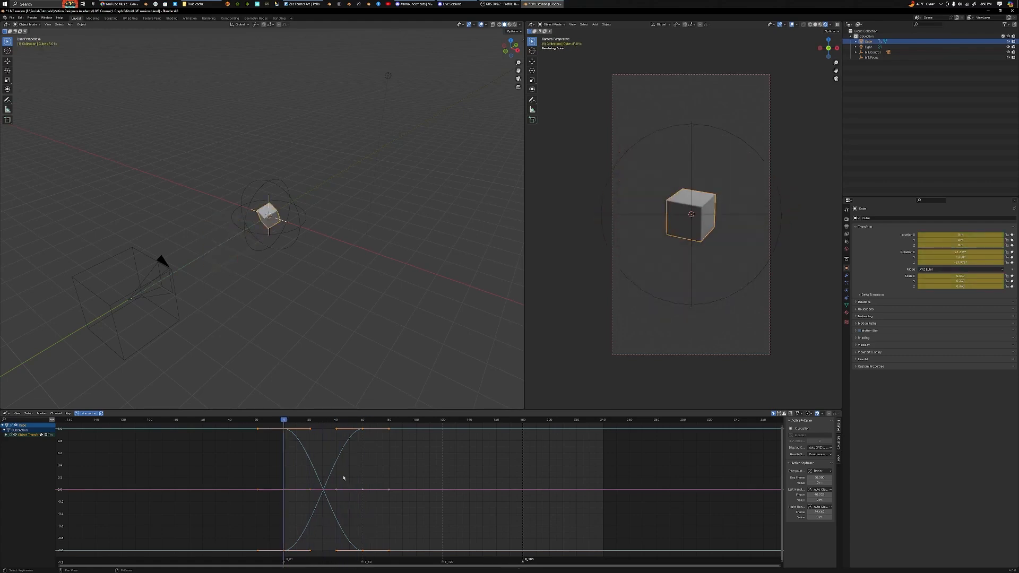
key(space)
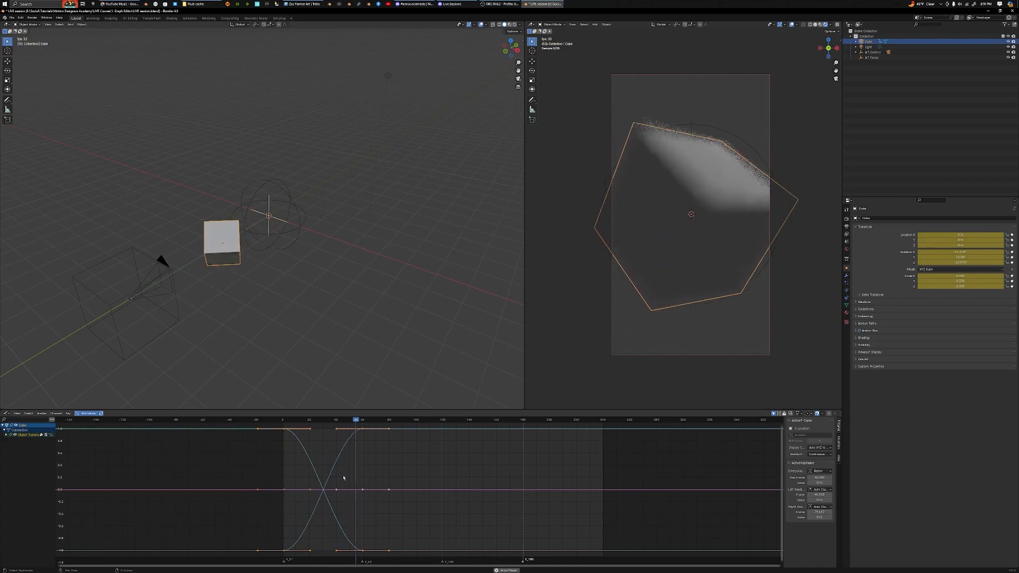
key(Escape)
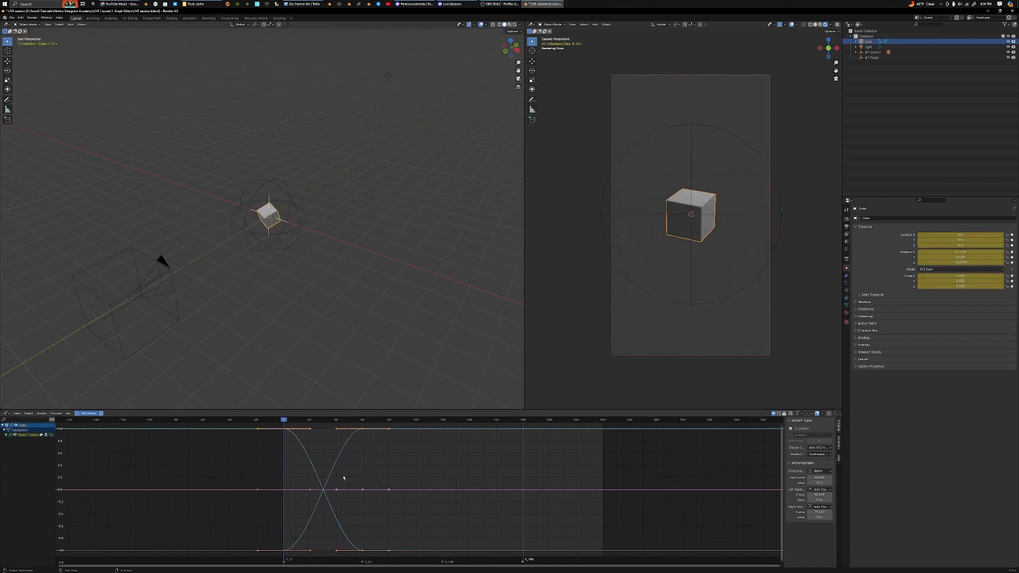
key(space)
key(Escape)
Set the interpolation mode of the cube's selected keyframes to Bezier
right_click(326, 467)
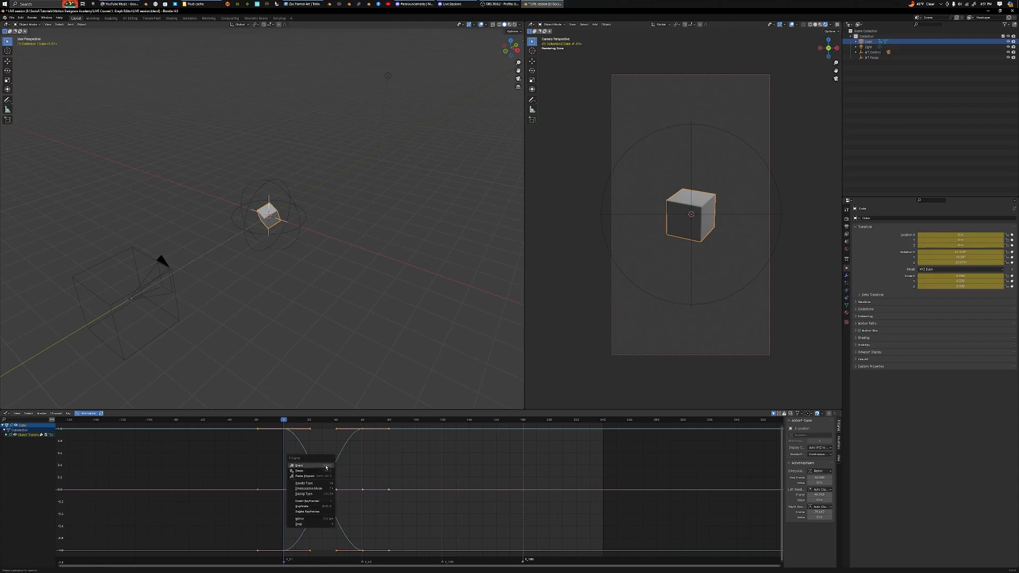
mouse_move(317, 489)
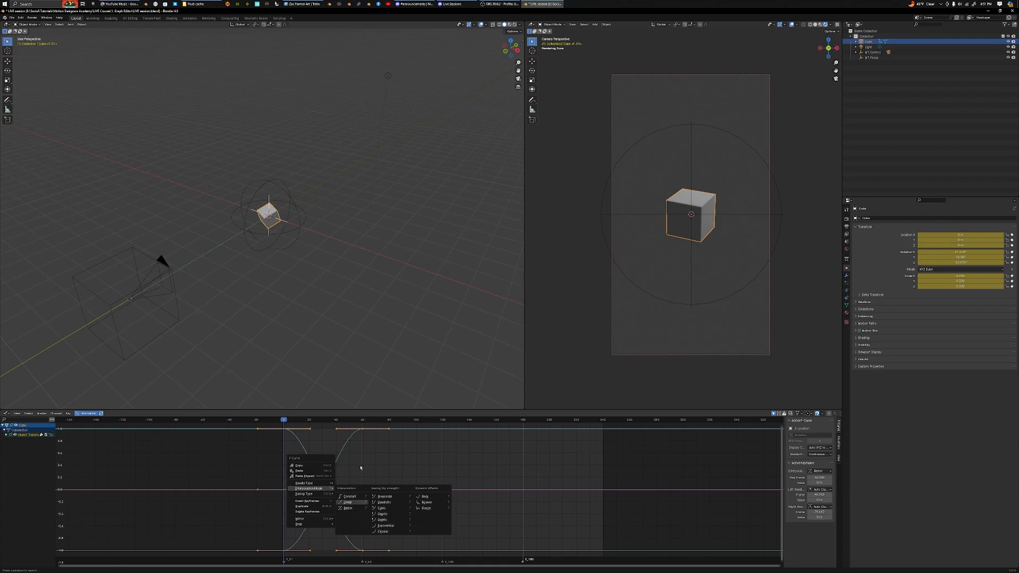
click(354, 509)
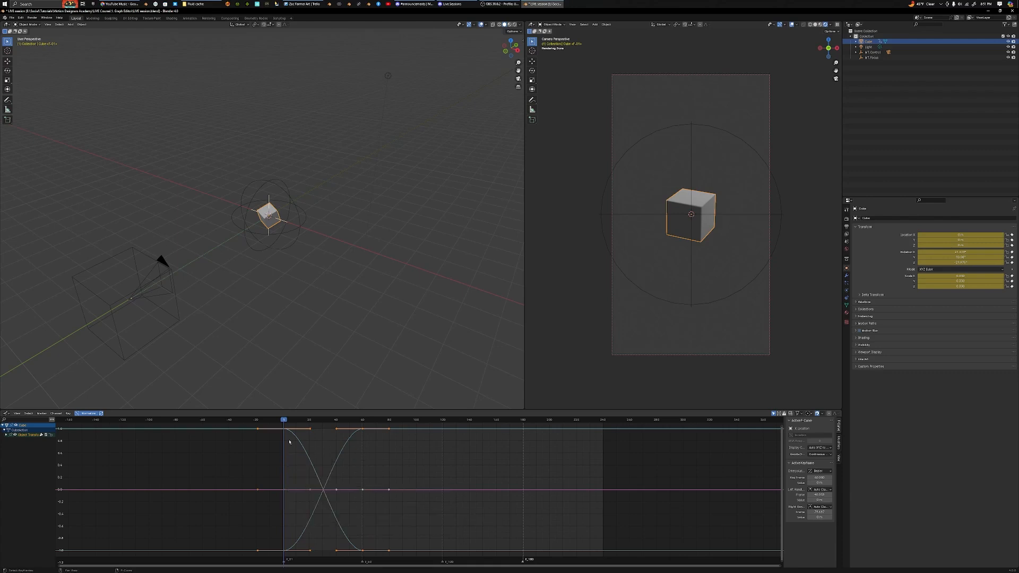
Try Quartic interpolation on the cube's keyframes, play the animation to preview it, and undo the change
right_click(354, 457)
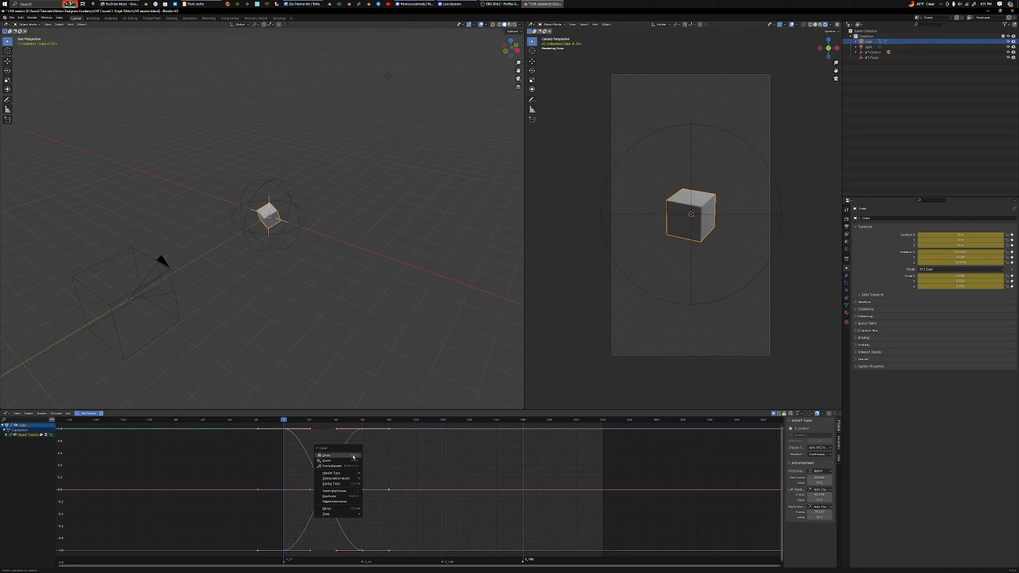
mouse_move(353, 478)
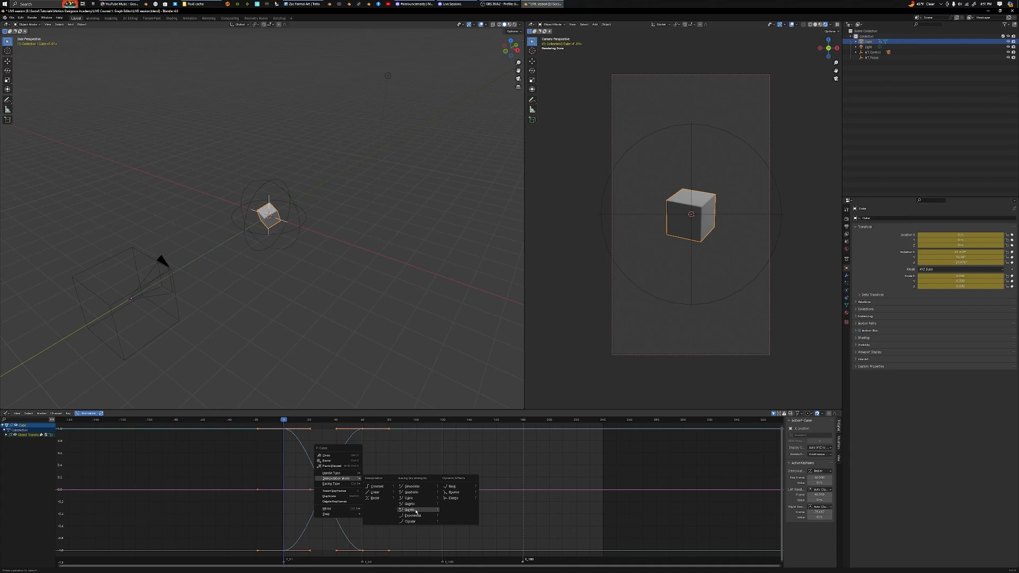
click(412, 504)
key(space)
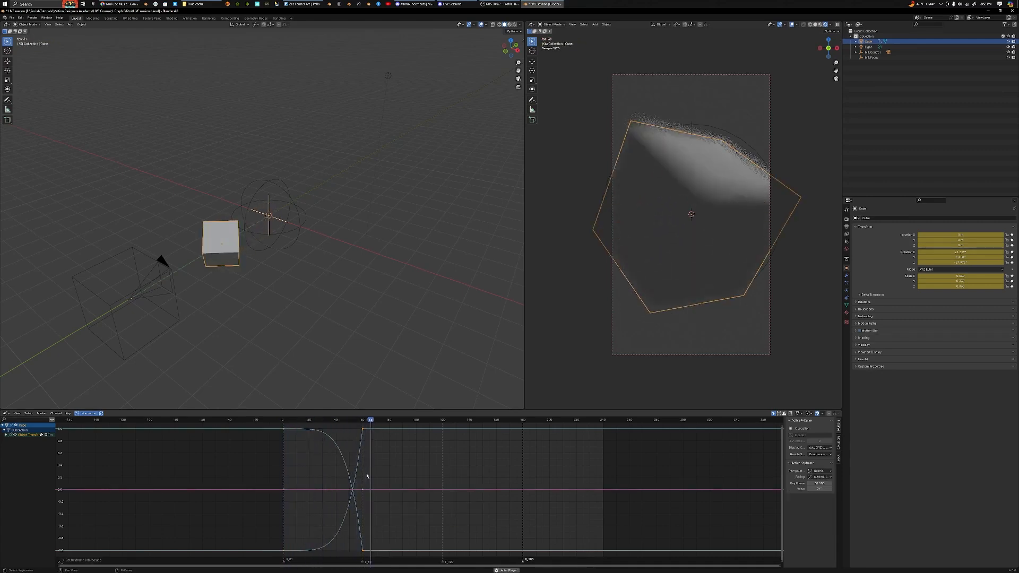
key(Escape)
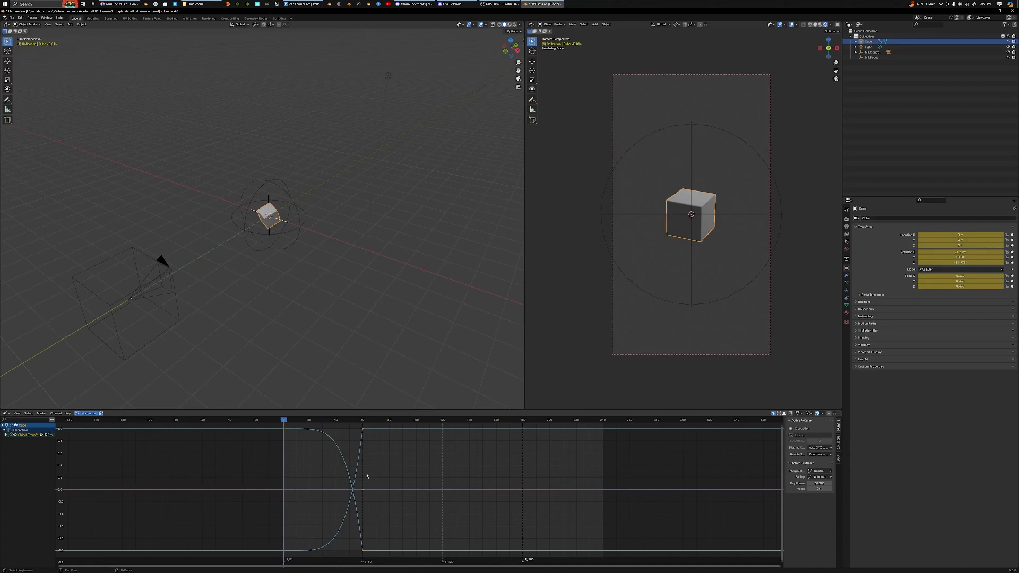
key(ctrl+z)
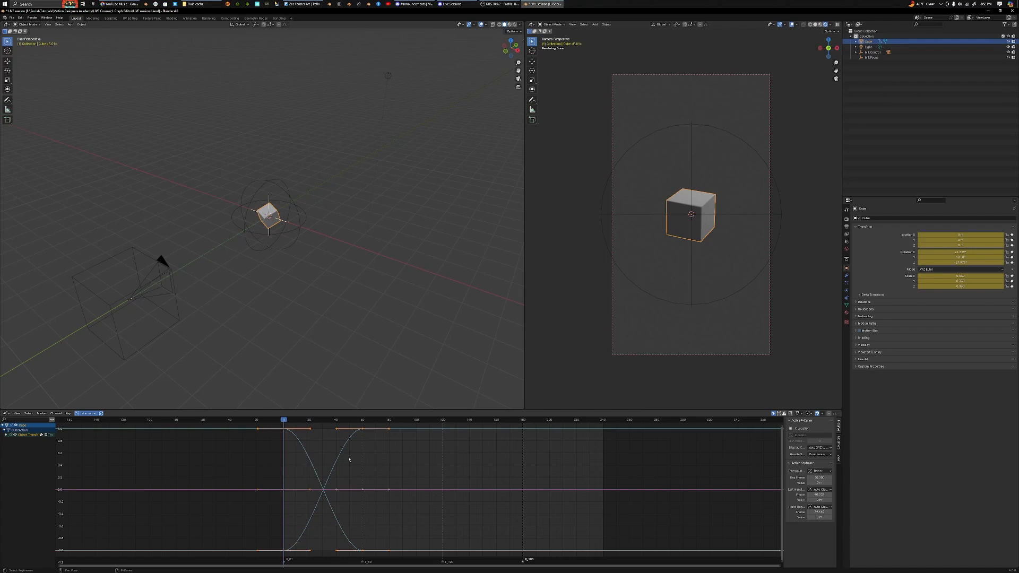
Replay the cube's Bezier-interpolated animation from frame 1 for comparison
key(space)
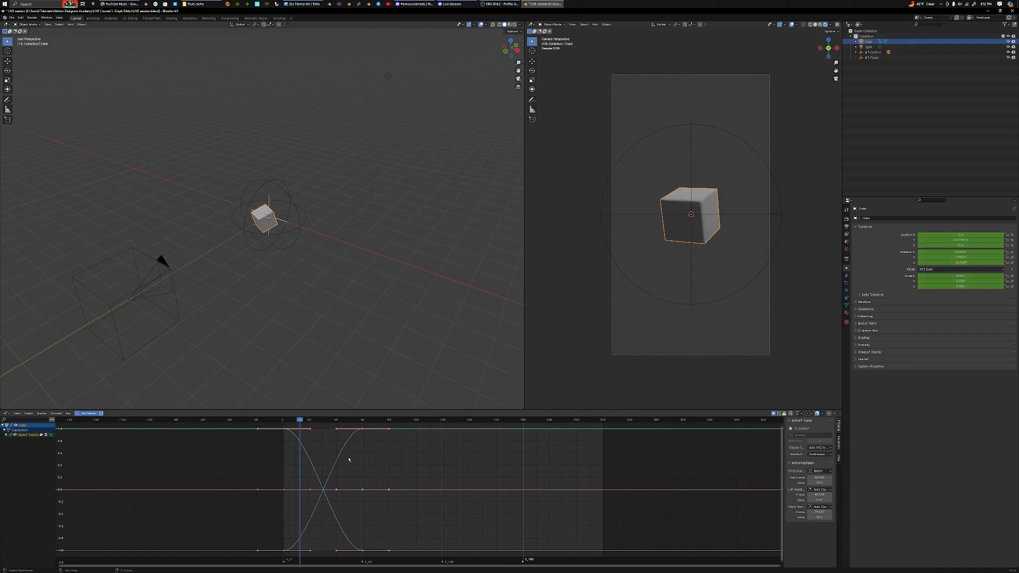
key(shift+Left)
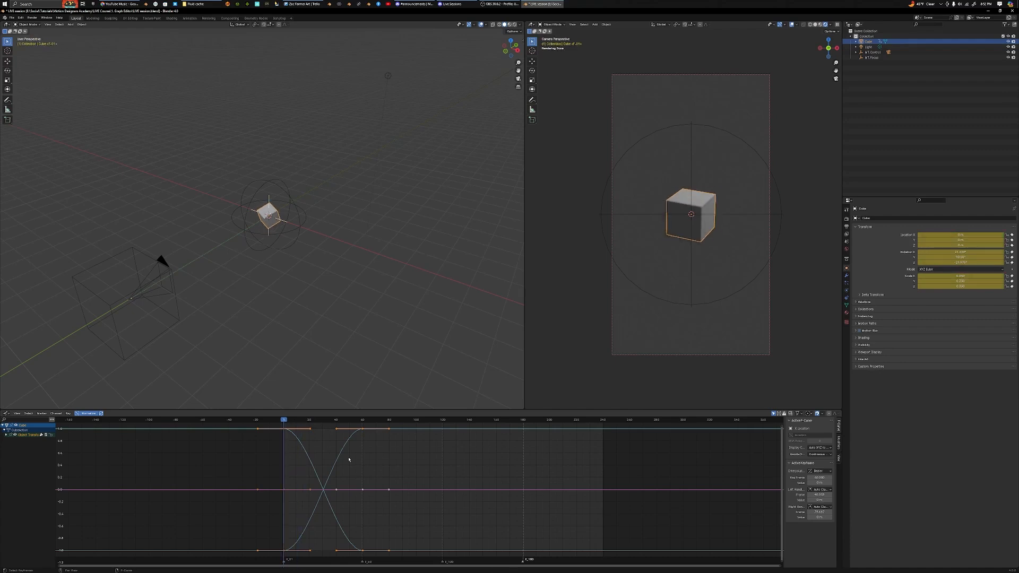
key(space)
key(Escape)
Try Bounce interpolation on the cube's keyframes, play the animation to preview it, and undo the change
right_click(349, 459)
mouse_move(348, 460)
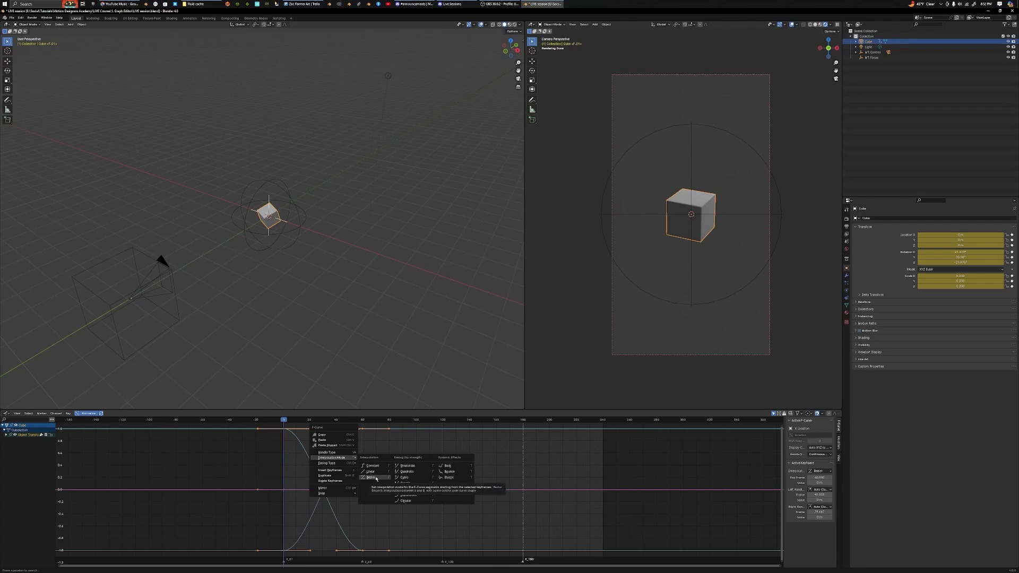
click(451, 472)
key(space)
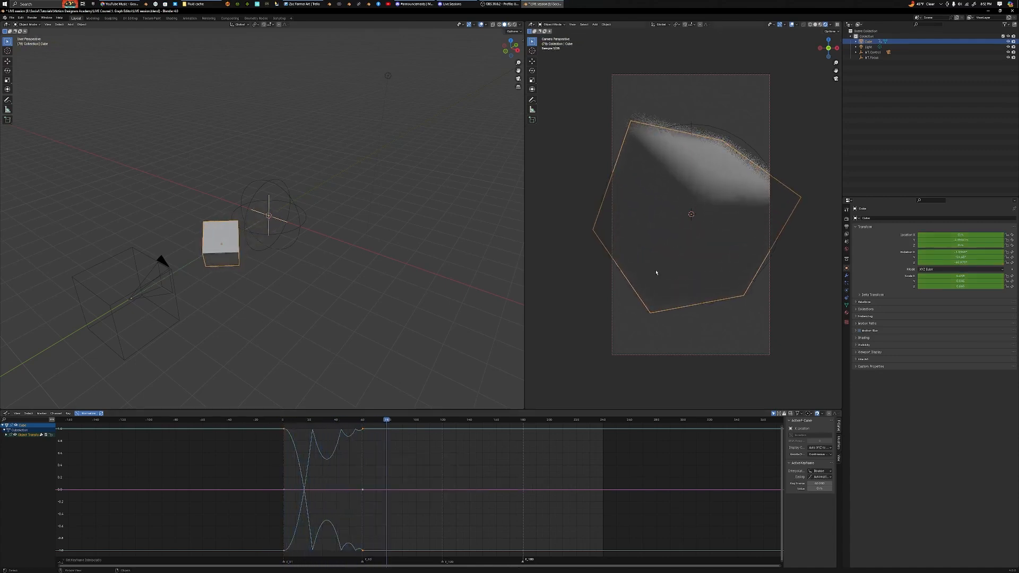
key(space)
key(shift+Left)
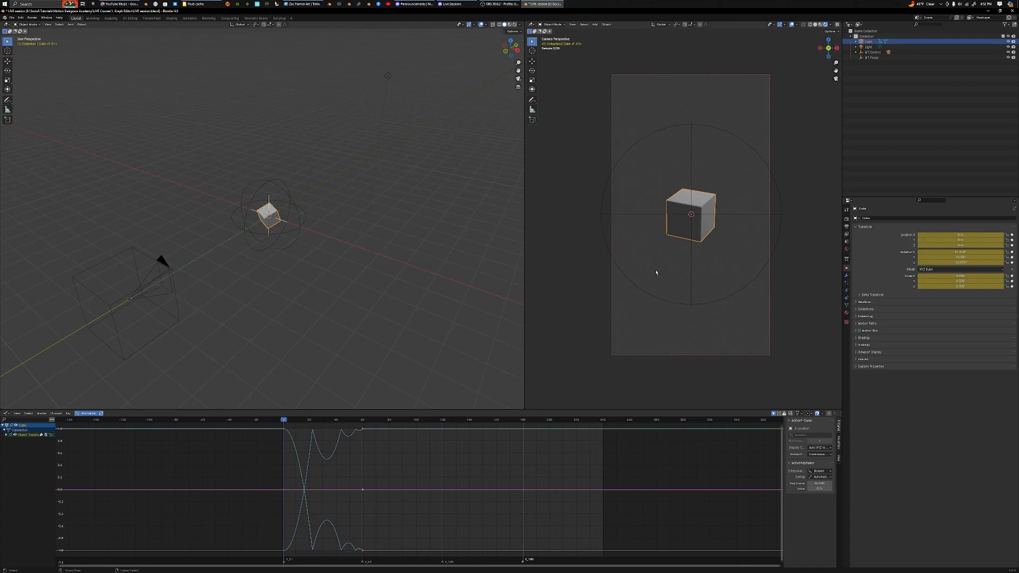
key(ctrl+z)
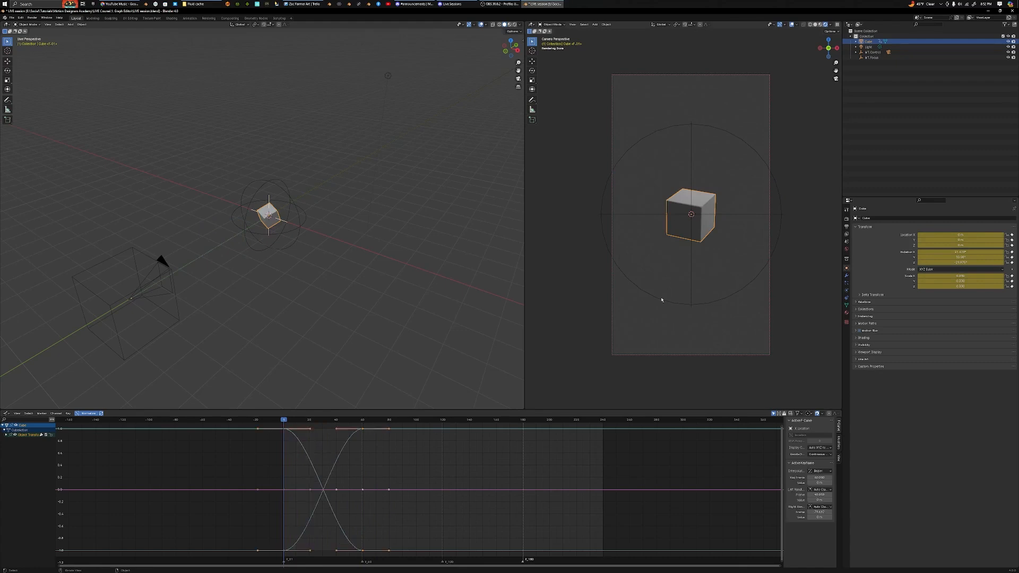
Reapply Bezier as the interpolation mode for the cube's keyframes
right_click(361, 455)
mouse_move(361, 455)
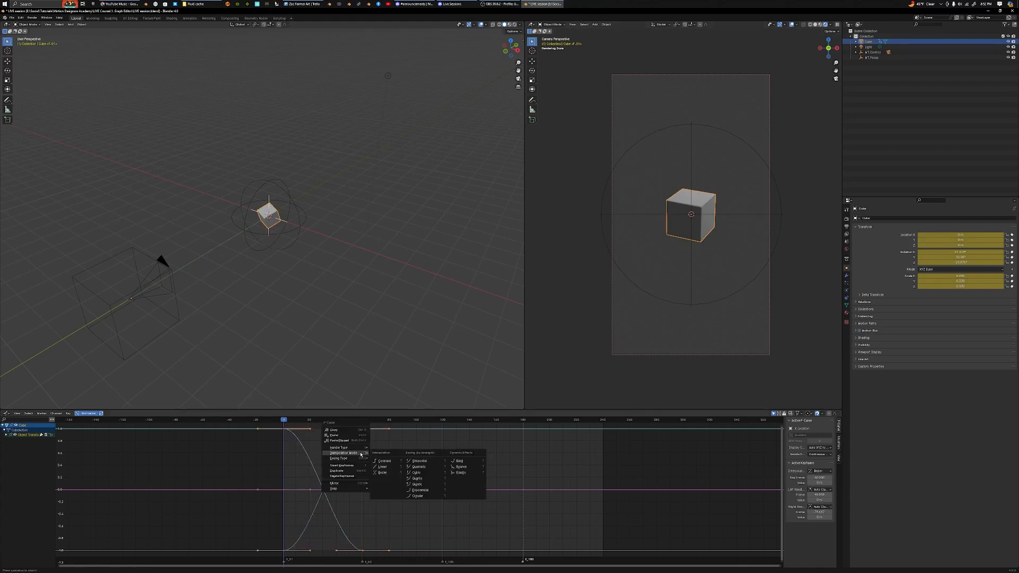
click(384, 473)
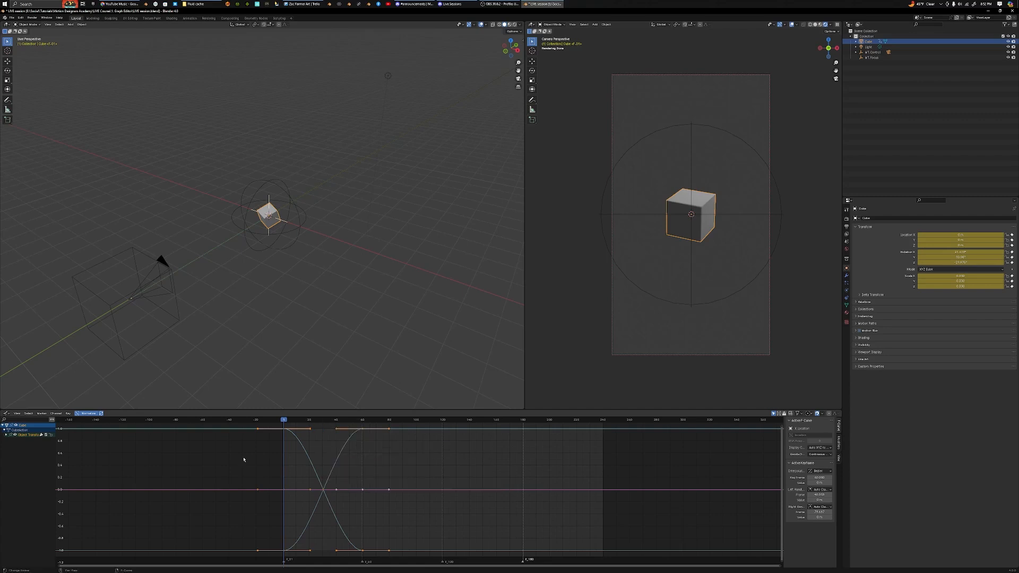
At frame 120, move the cube along the Y axis away from the camera until it fits inside the camera frame
click(444, 421)
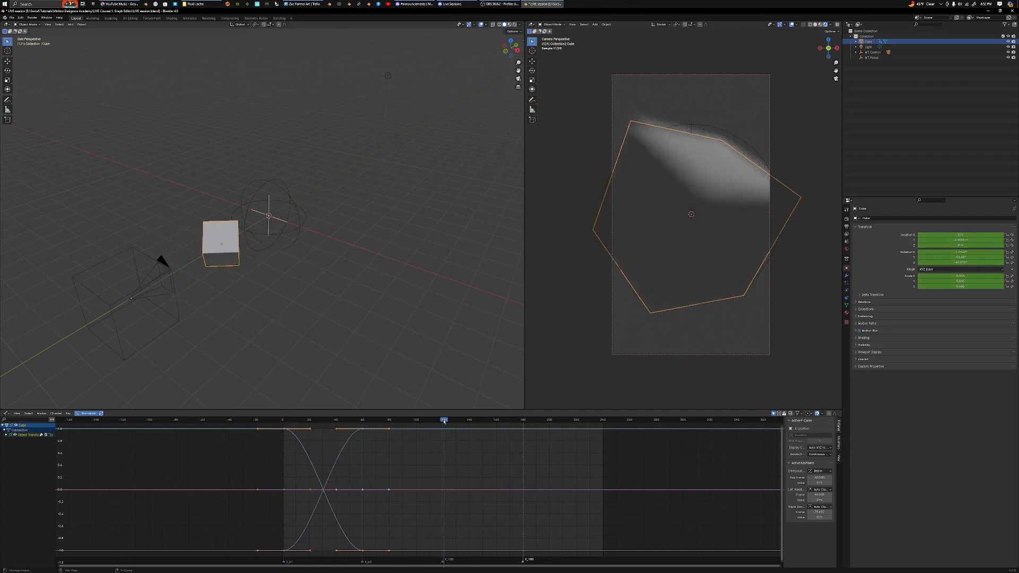
key(Left)
key(g)
key(y)
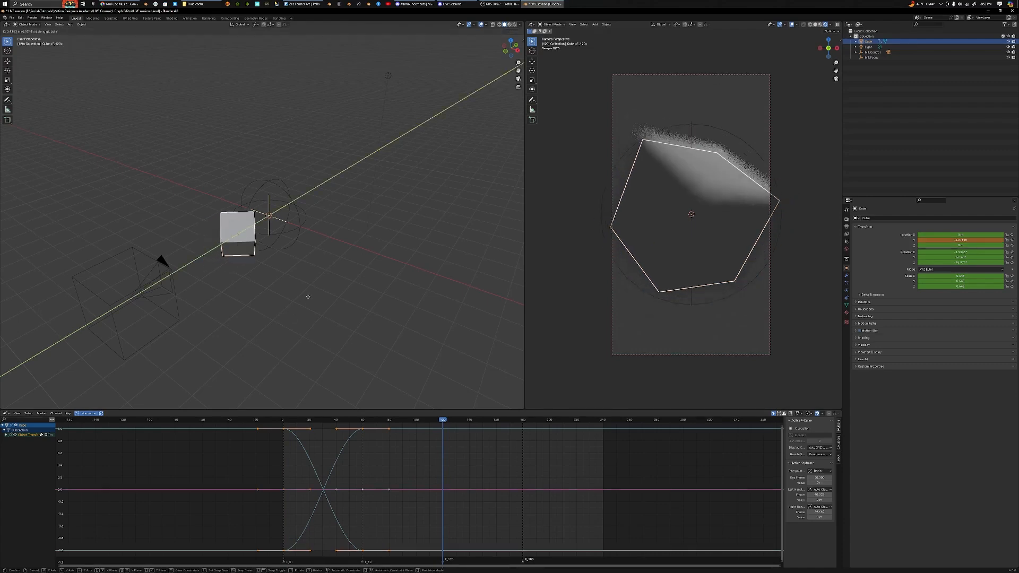
click(343, 269)
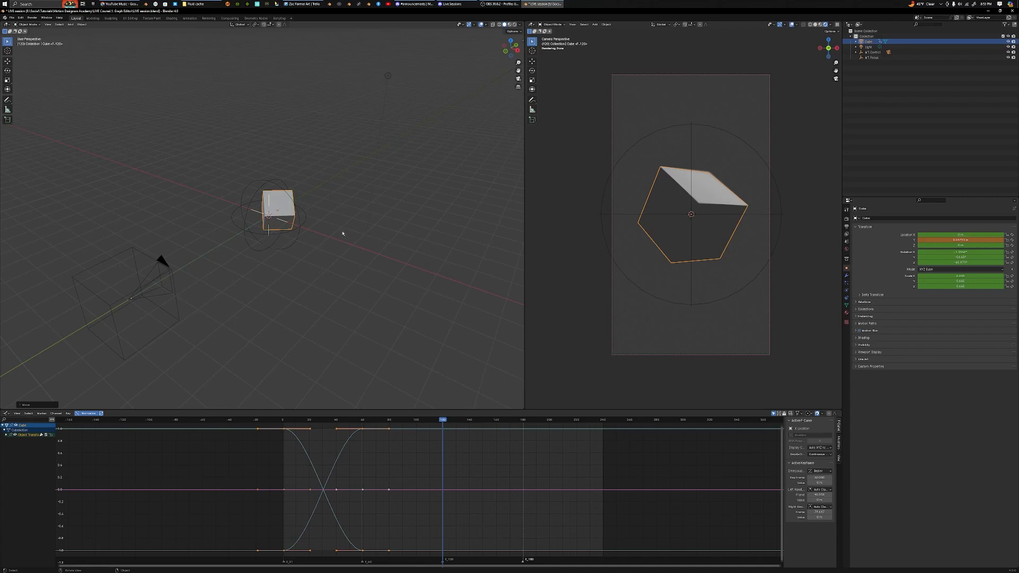
Give the cube a free trackball rotation at frame 120 and scale it down uniformly to about a third of its size
key(r)
key(r)
click(330, 214)
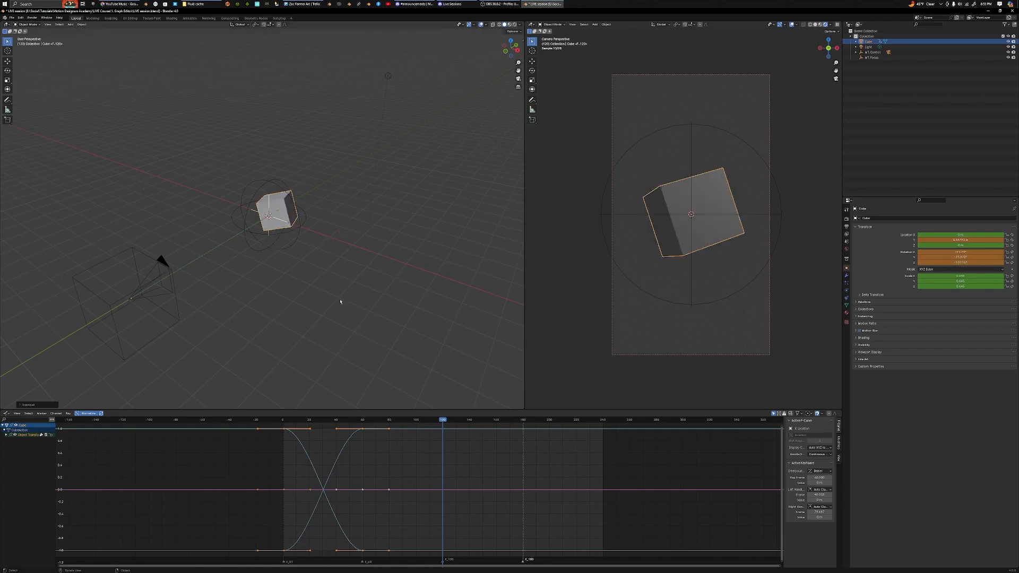
key(s)
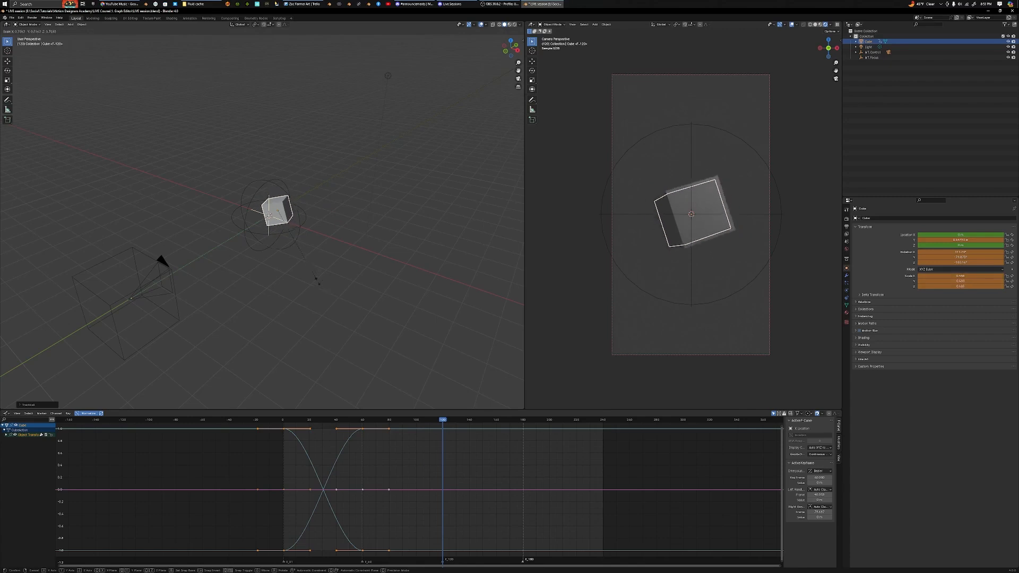
click(303, 241)
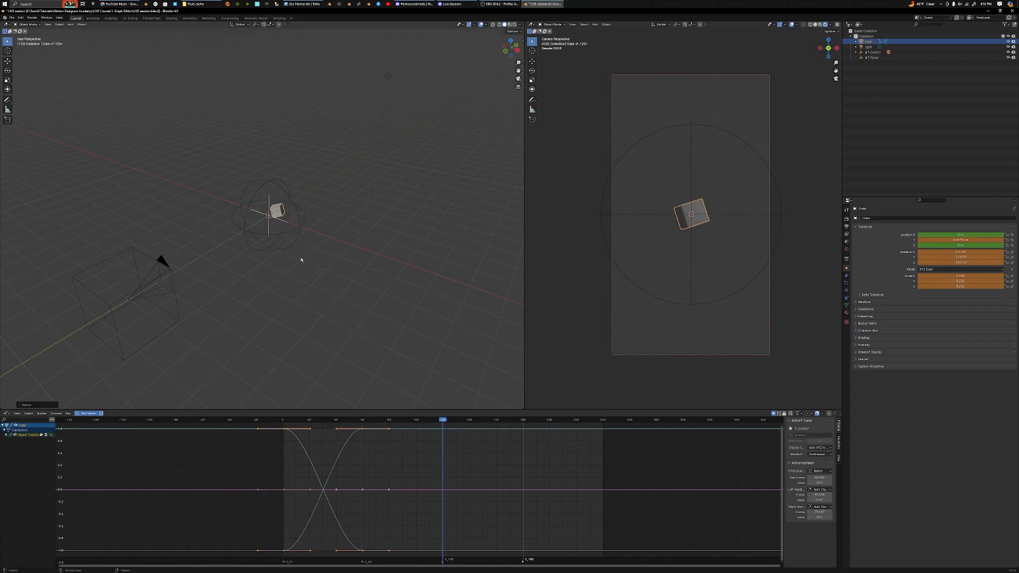
key(s)
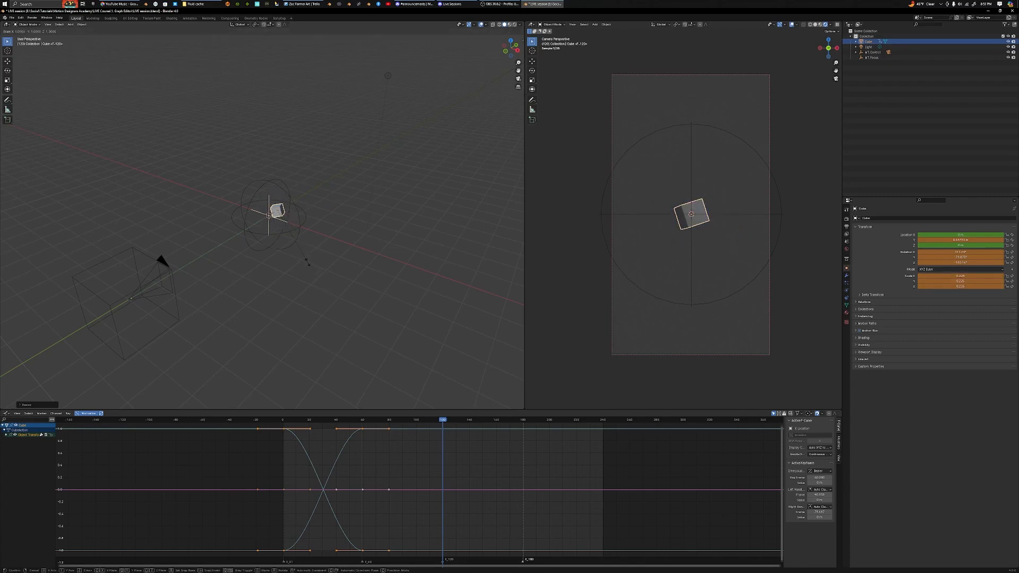
key(z)
key(z)
key(z)
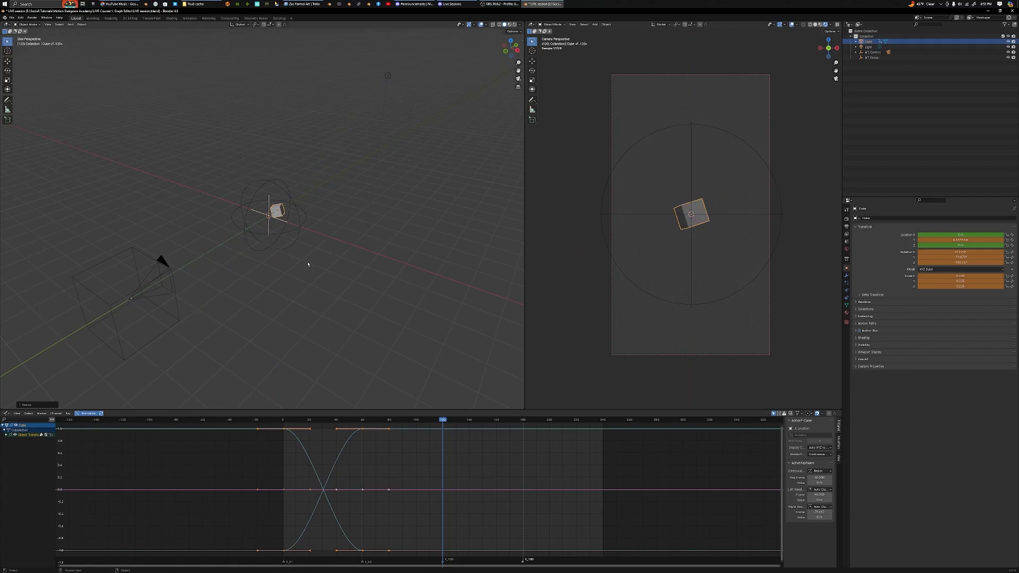
key(z)
key(z)
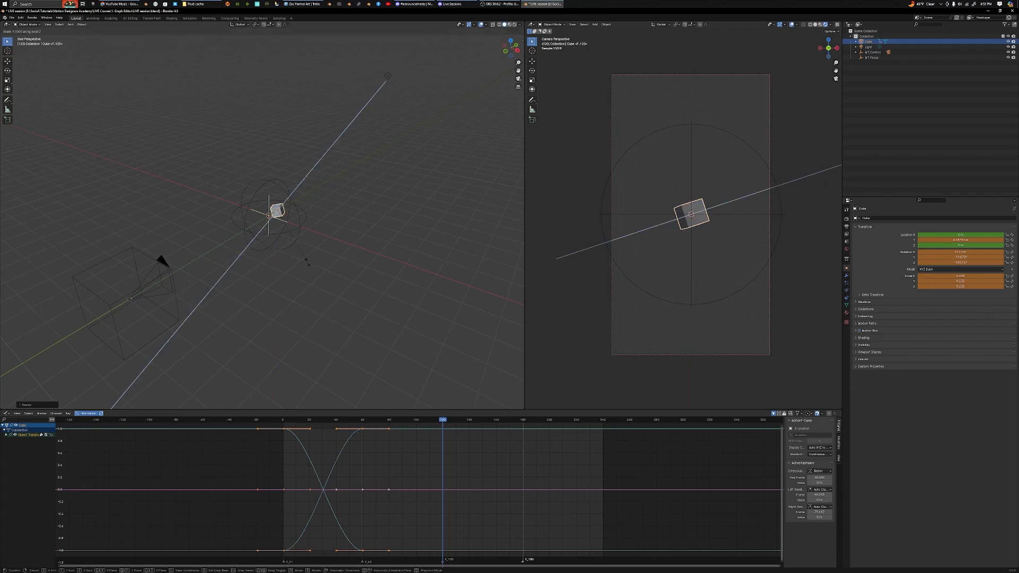
key(z)
key(y)
key(y)
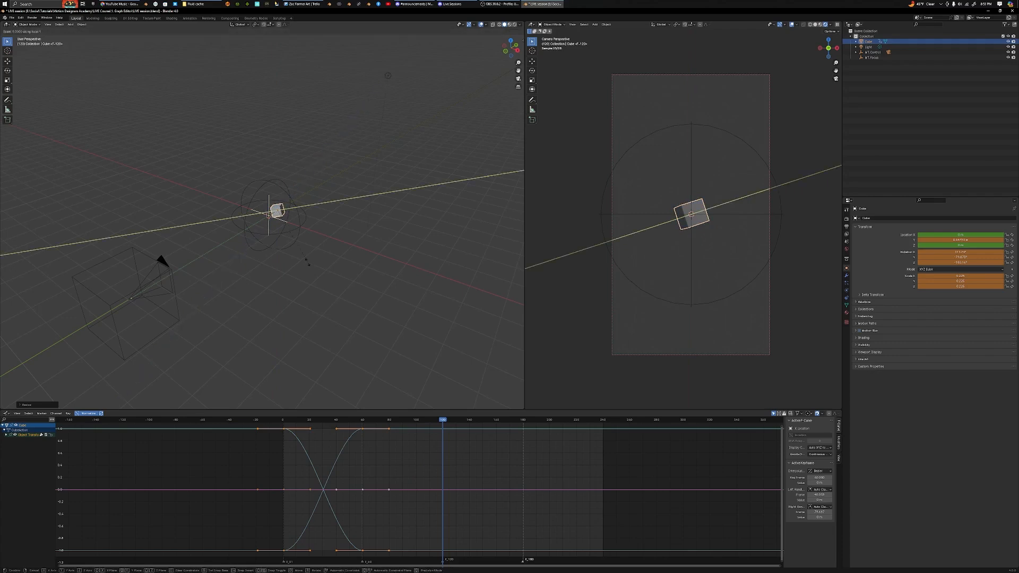
key(y)
key(x)
key(x)
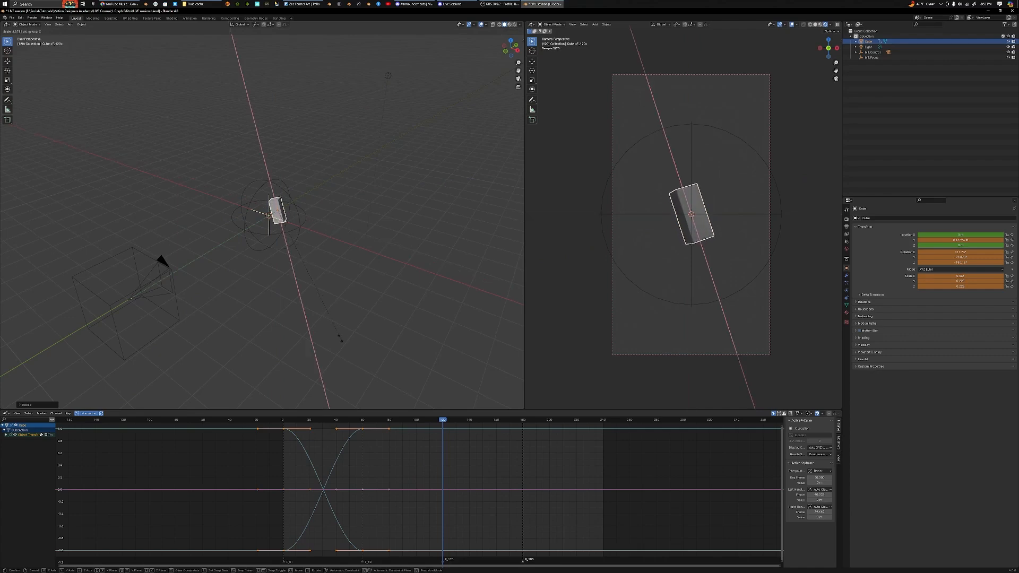
key(Escape)
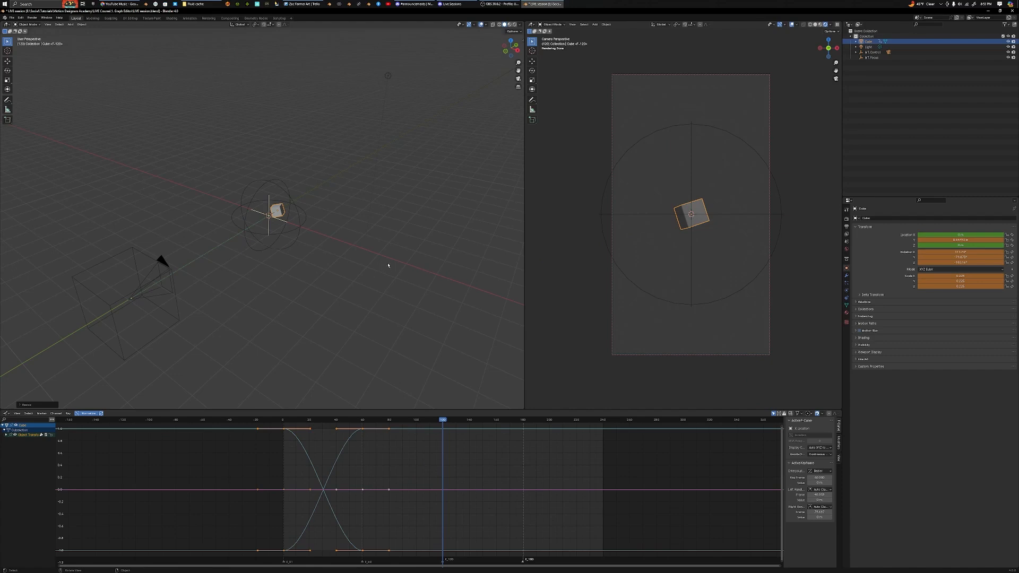
key(s)
key(x)
key(x)
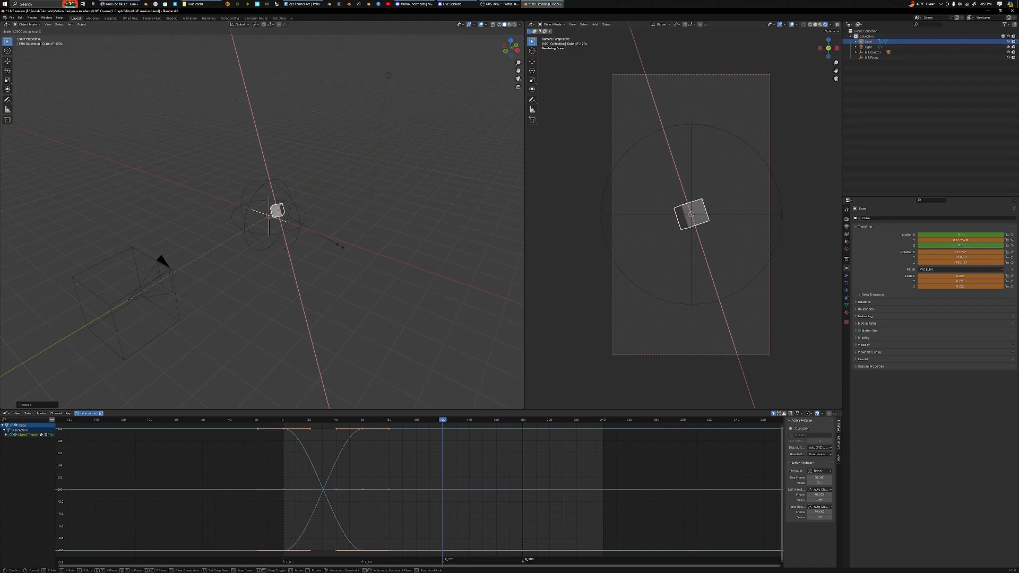
key(Escape)
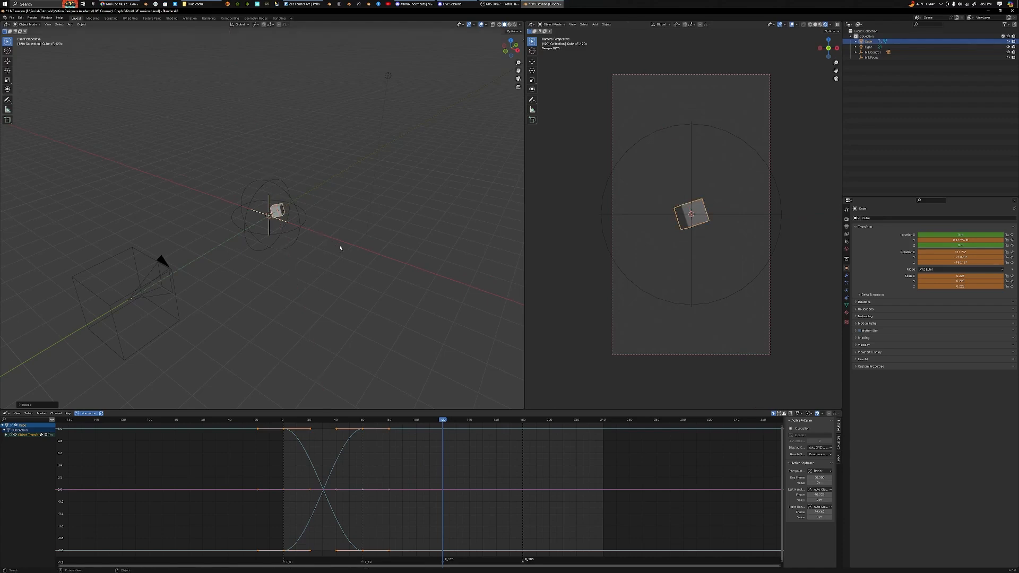
Try stretching the cube into a long bar along its local X axis, and undo the stretch
key(s)
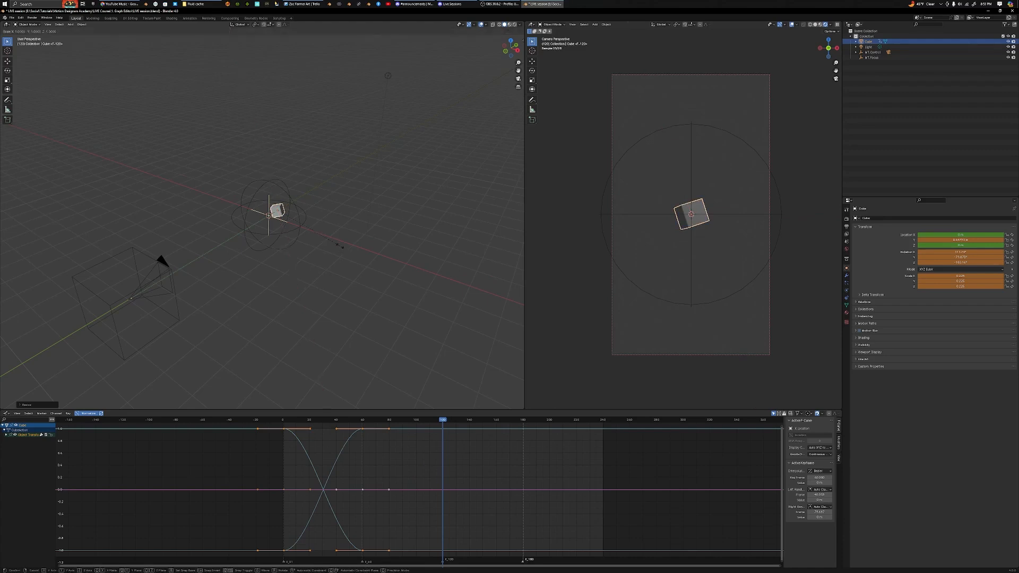
key(x)
key(x)
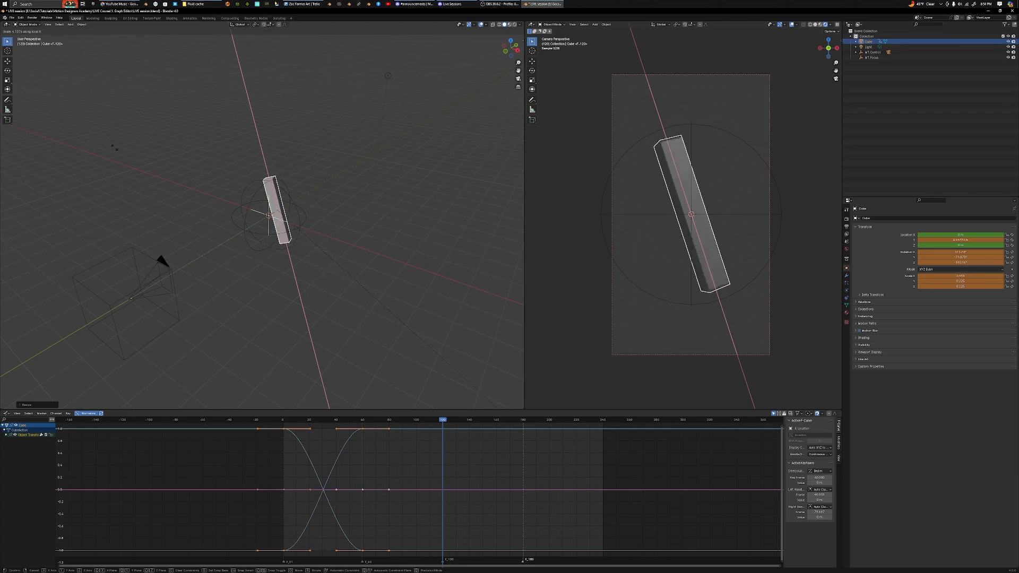
click(127, 161)
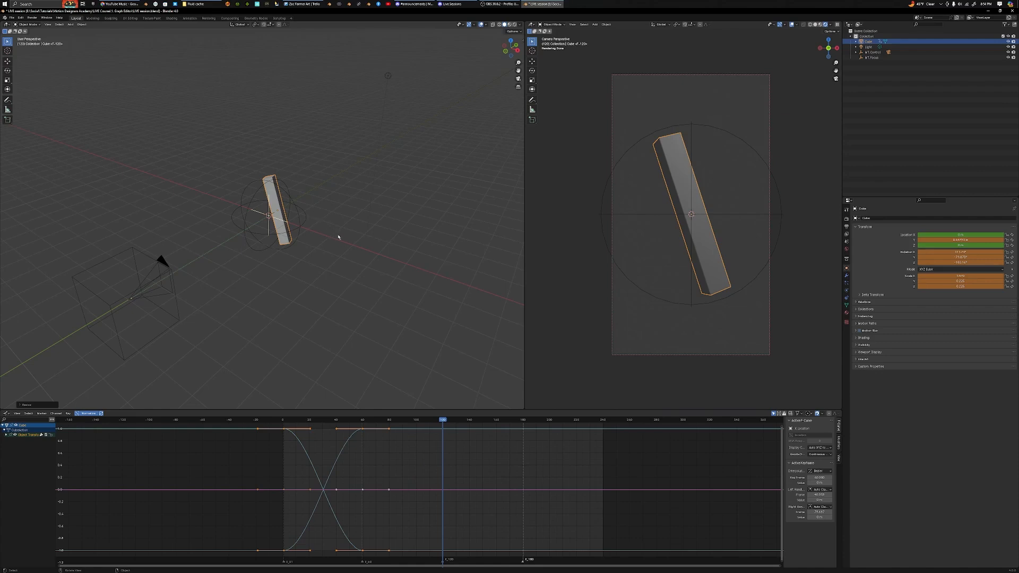
key(ctrl+z)
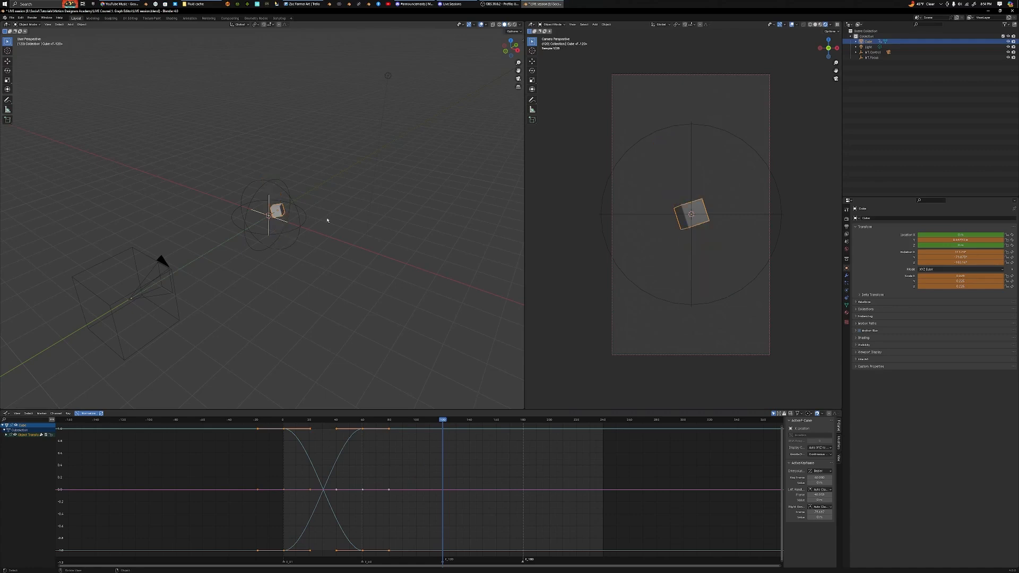
Give the cube a free trackball rotation and stretch it along its local Z axis into a long bar
key(r)
key(r)
click(314, 237)
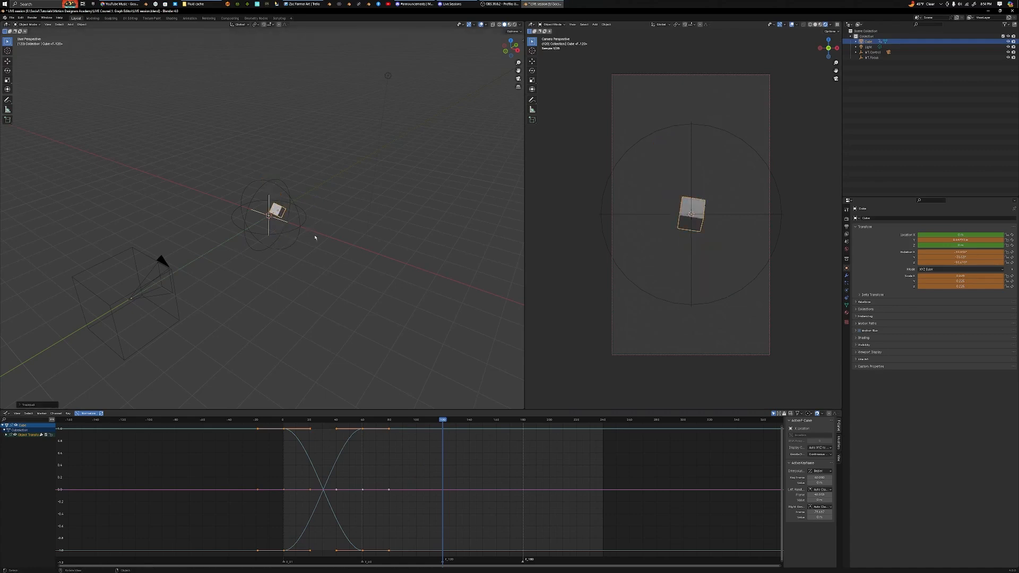
key(s)
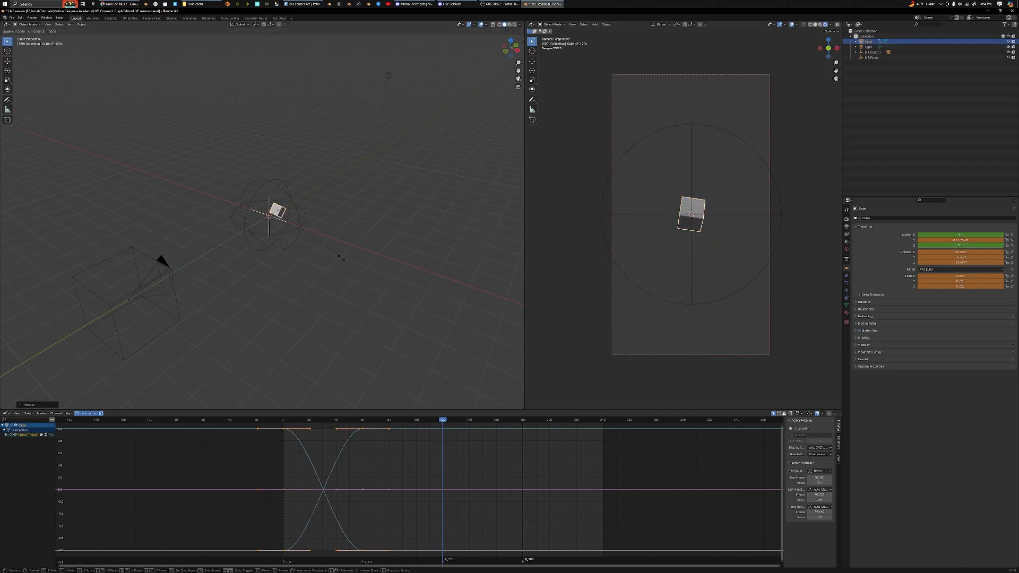
key(z)
key(z)
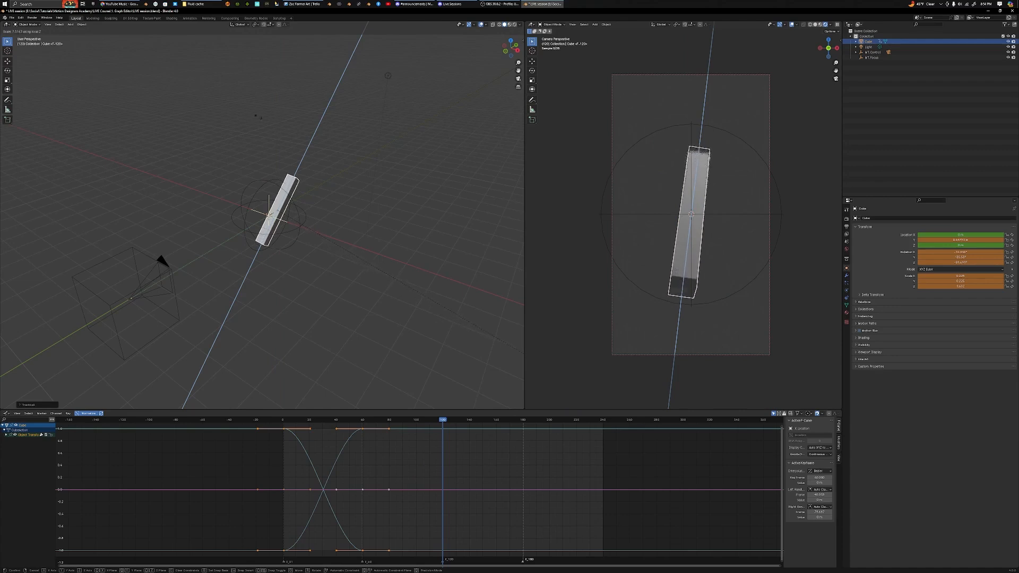
click(299, 144)
Reorient the stretched cube with free rotations in the perspective view so that more of its sides face the camera
key(r)
key(r)
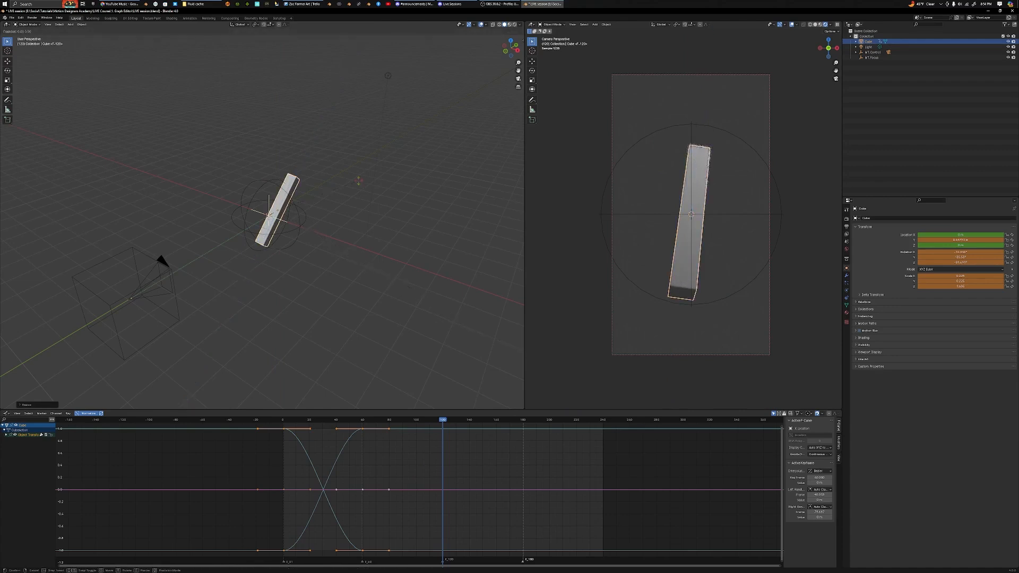
click(351, 222)
middle_drag(406, 226, 310, 178)
key(r)
click(367, 181)
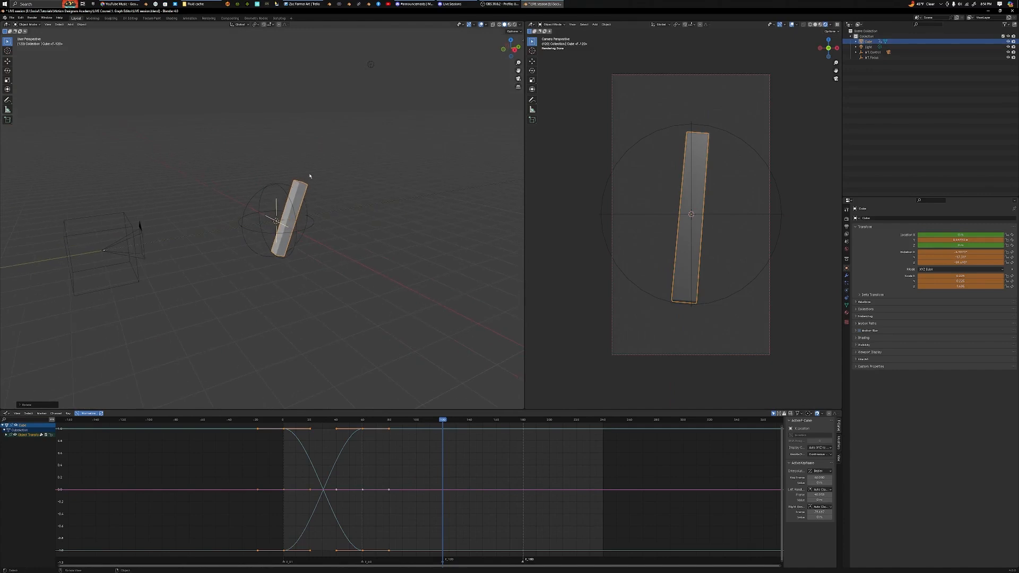
key(r)
key(r)
click(327, 162)
middle_drag(302, 225, 326, 229)
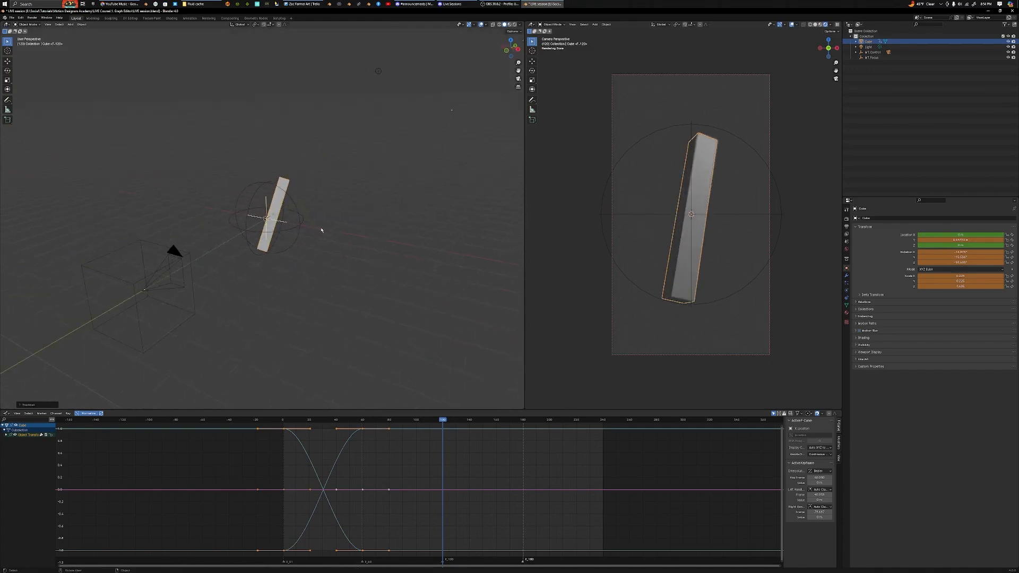
Rotate the stretched cube in the camera view until it leans diagonally across the frame, finishing with a slight trackball rotation
key(r)
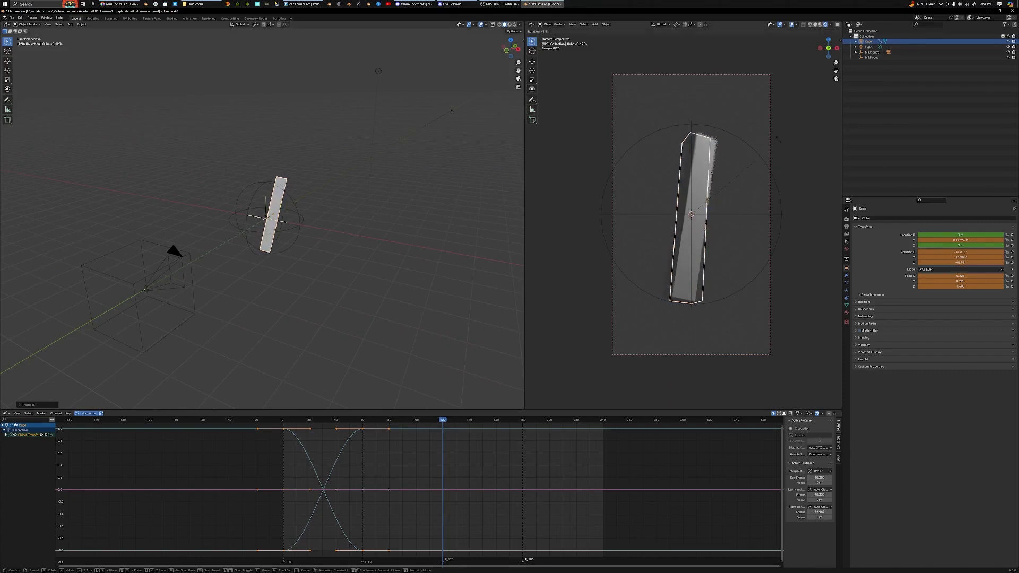
click(744, 93)
key(r)
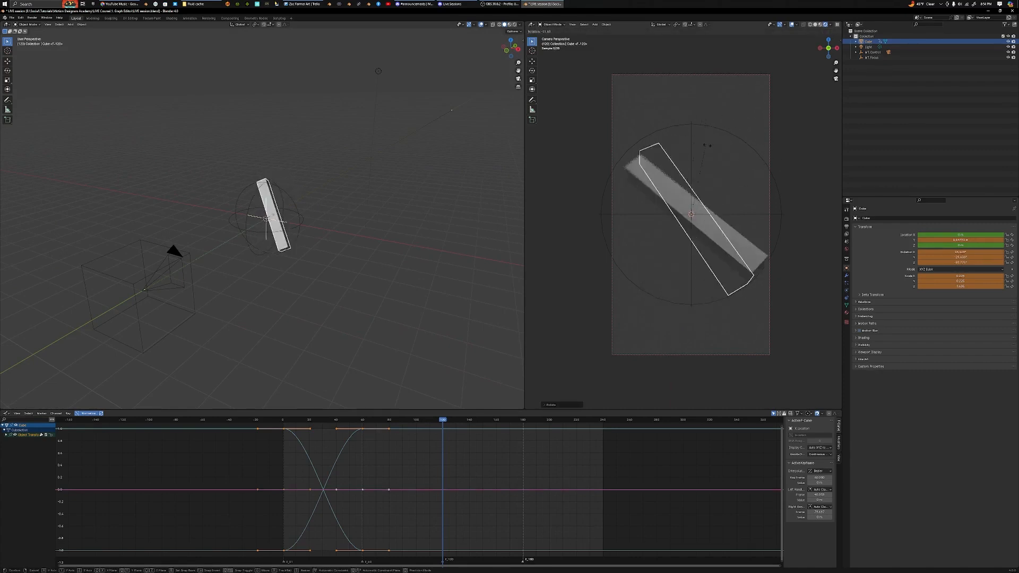
click(700, 171)
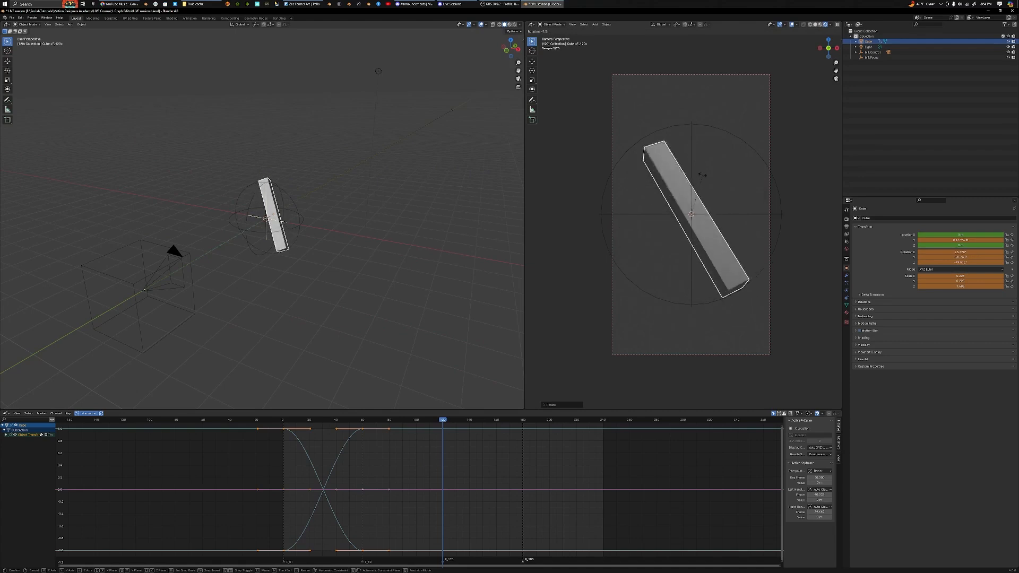
key(r)
key(r)
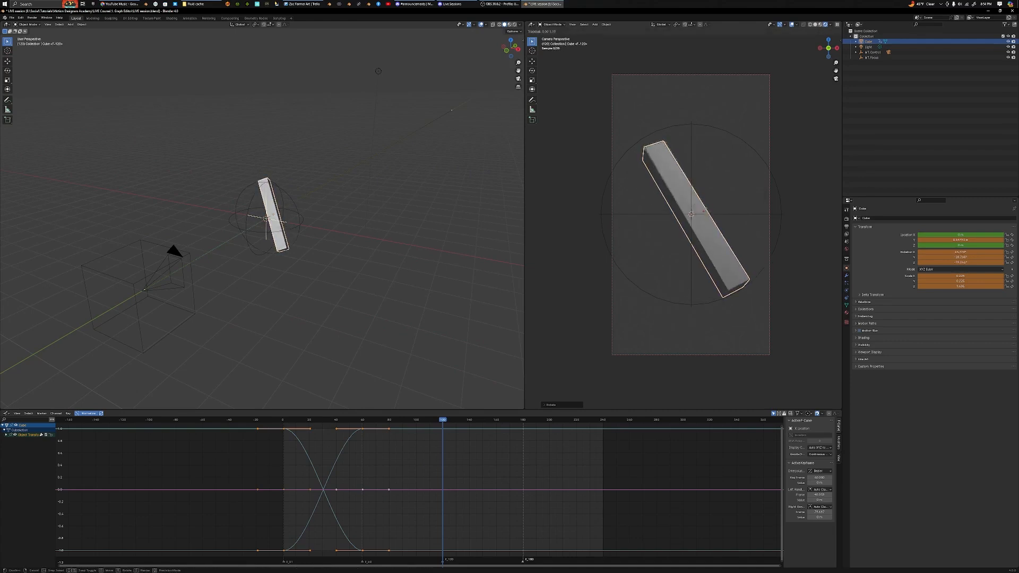
click(703, 209)
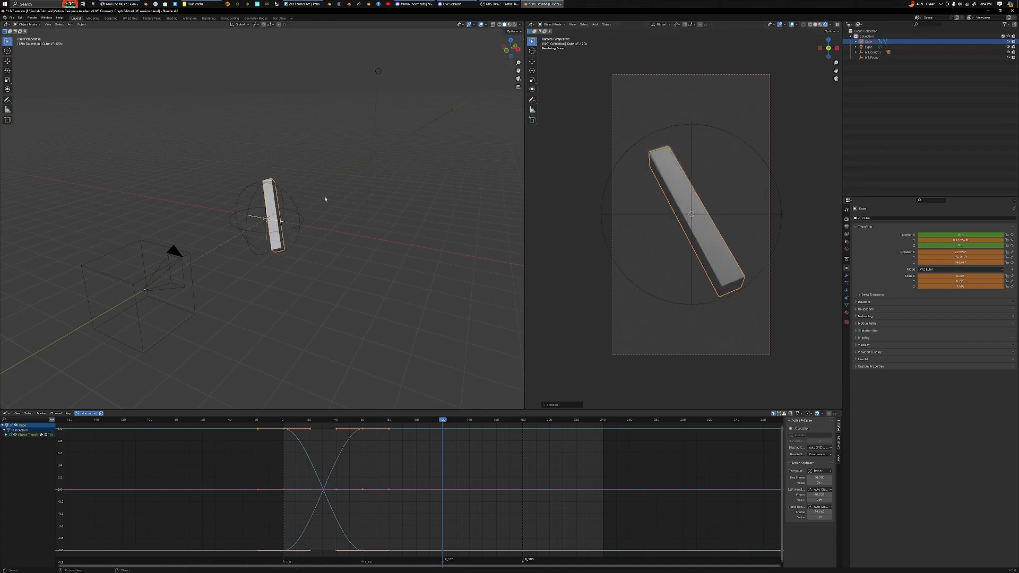
Insert a Location, Rotation & Scale keyframe for the cube at frame 120
key(i)
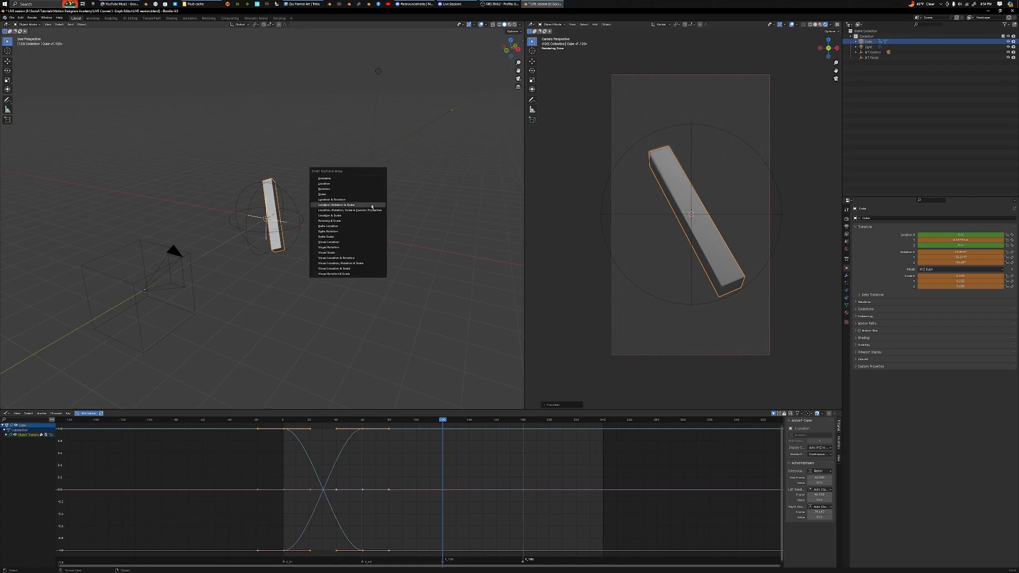
key(Escape)
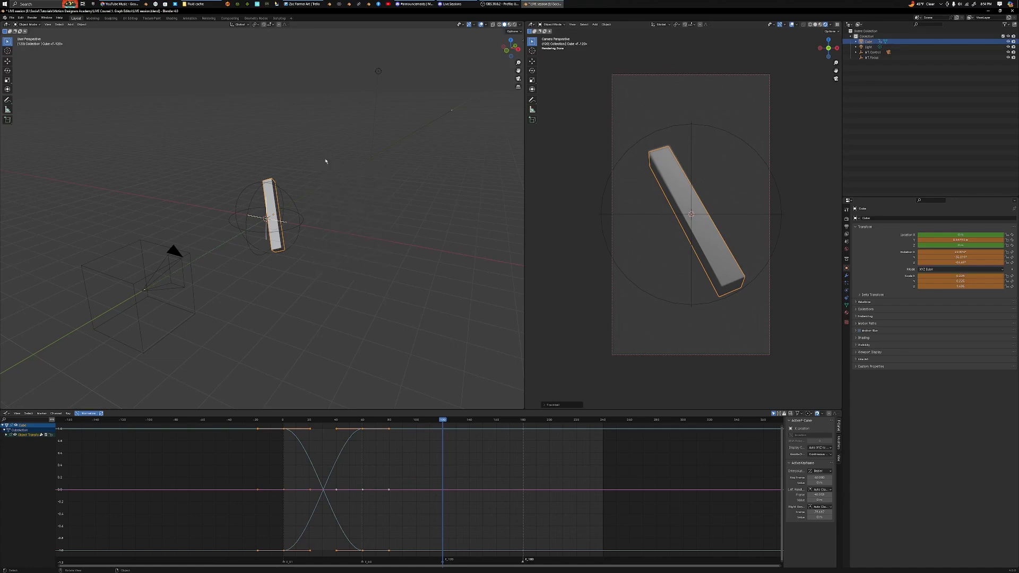
key(i)
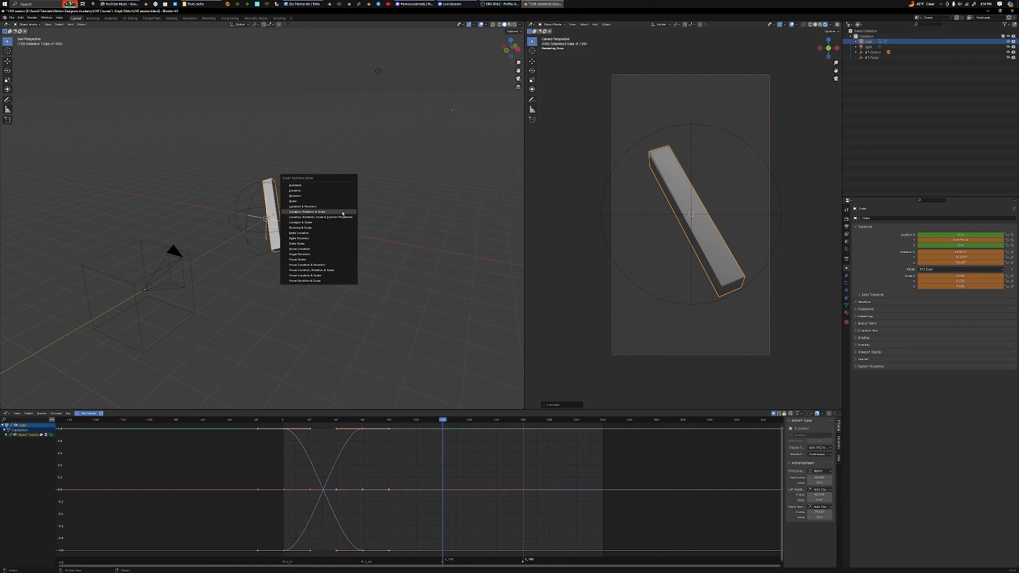
click(342, 212)
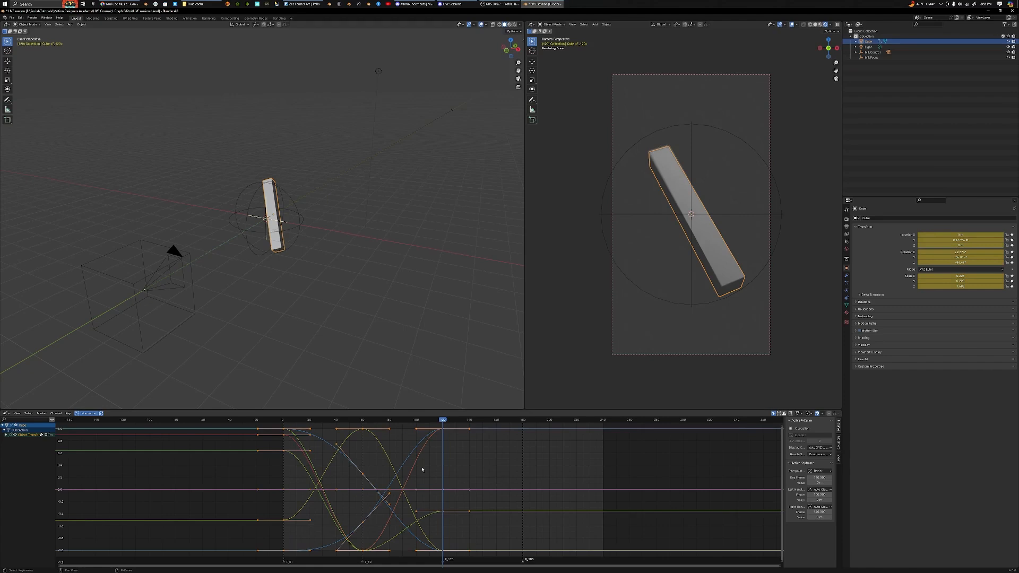
Play the animation from the first frame and jump between keyframes to review the cube's motion through frame 120
key(shift+Left)
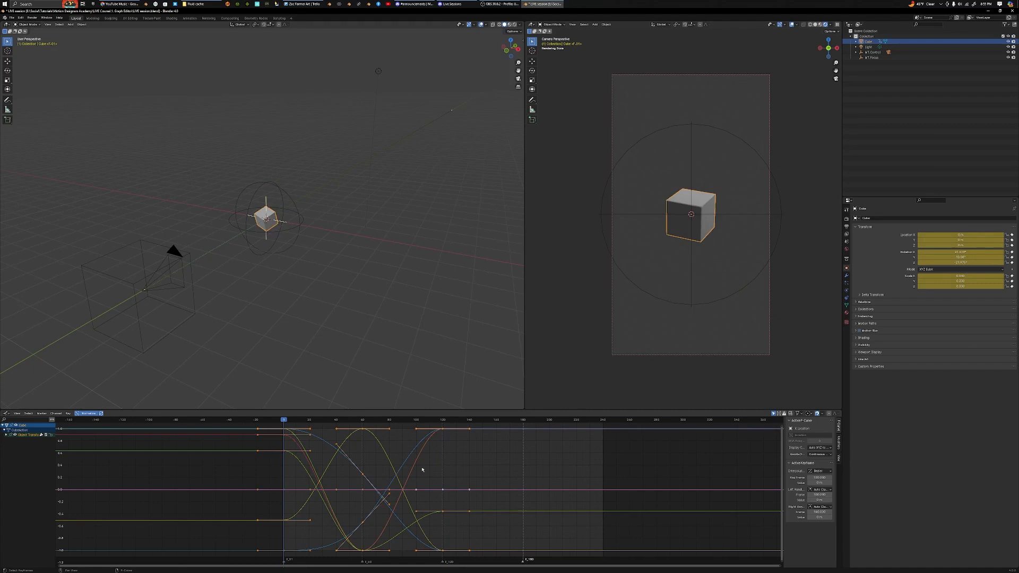
key(space)
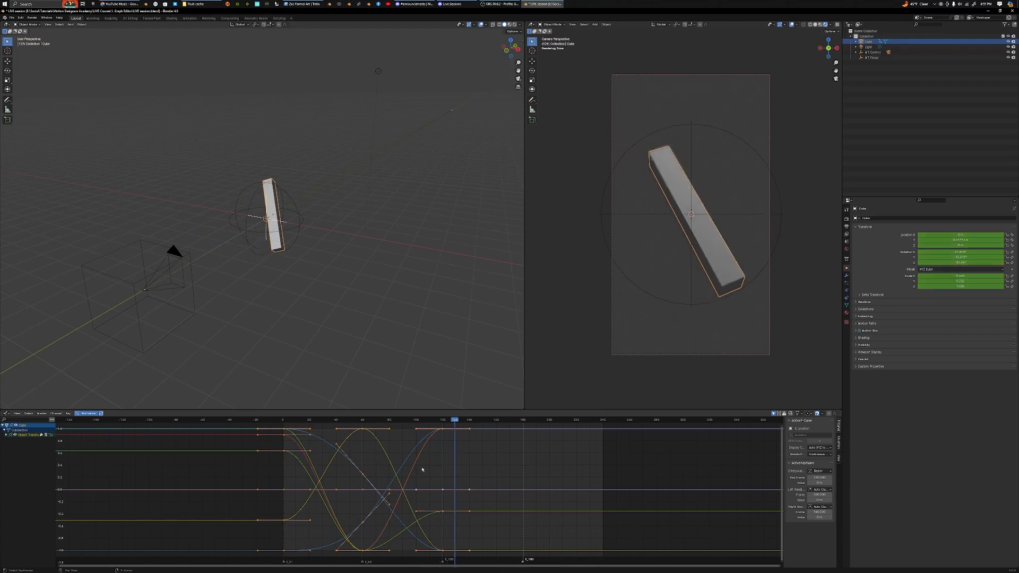
key(Down)
key(Down)
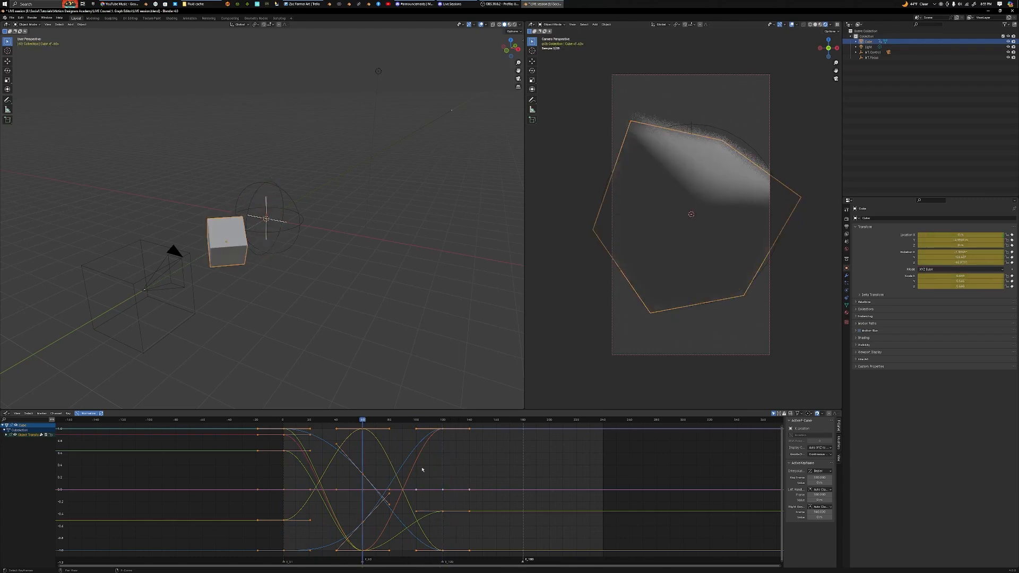
key(Up)
key(Down)
key(Down)
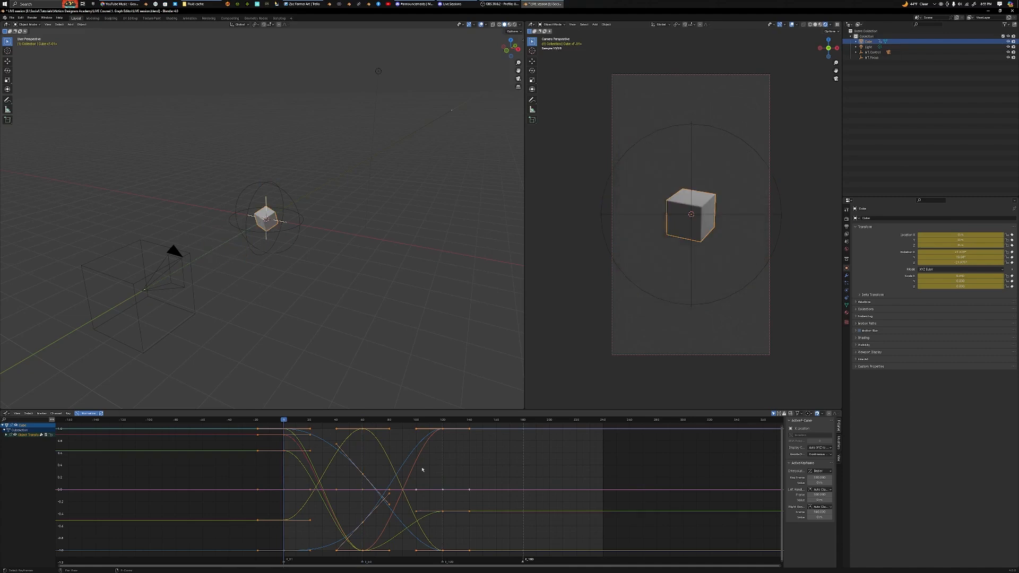
key(Up)
key(Down)
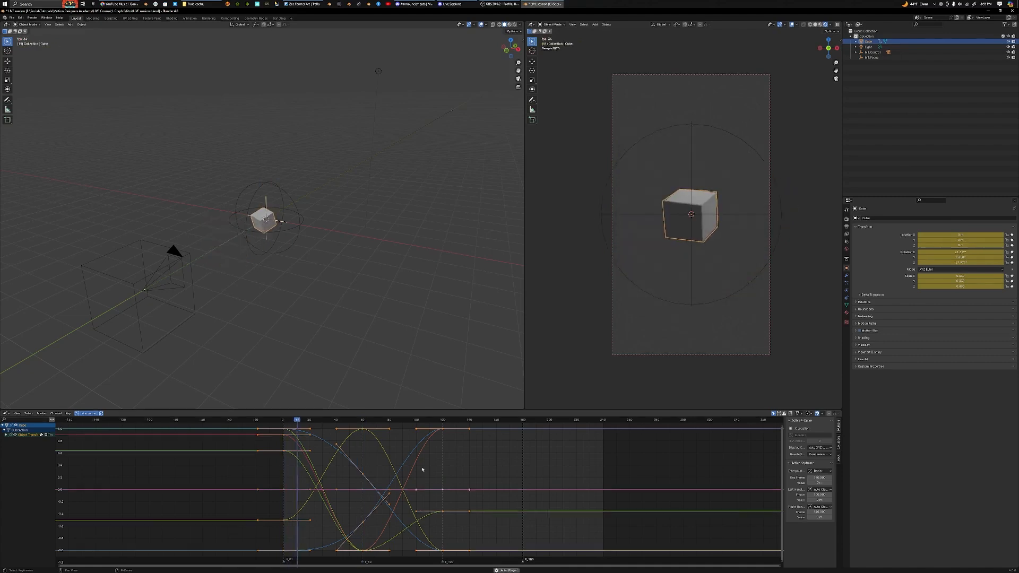
key(space)
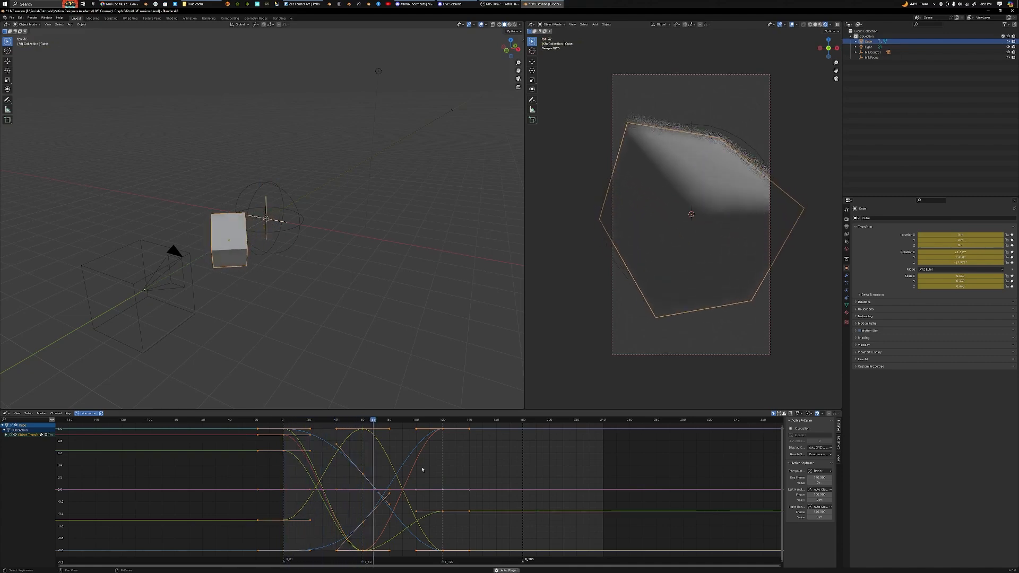
key(space)
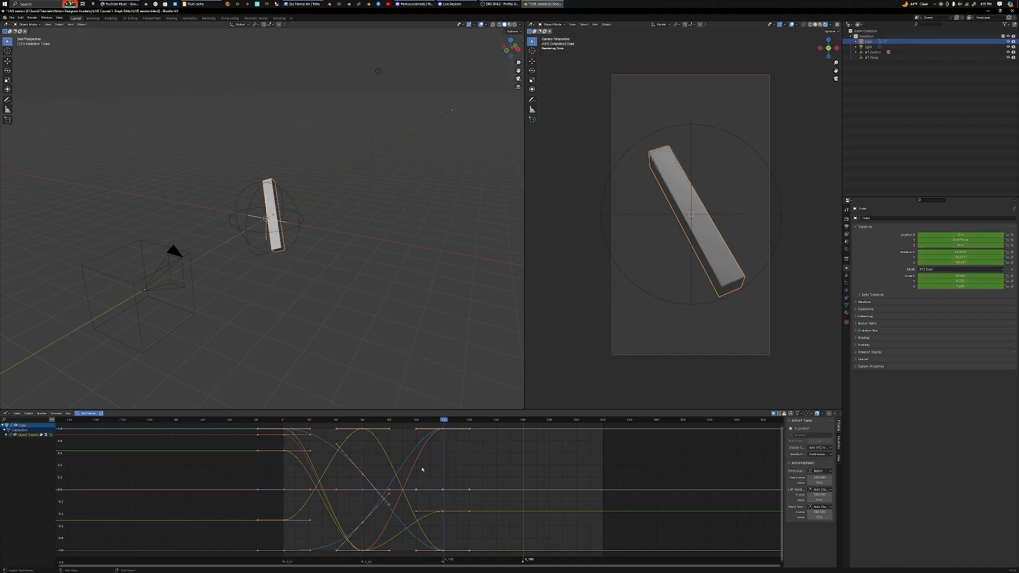
key(shift+Left)
key(space)
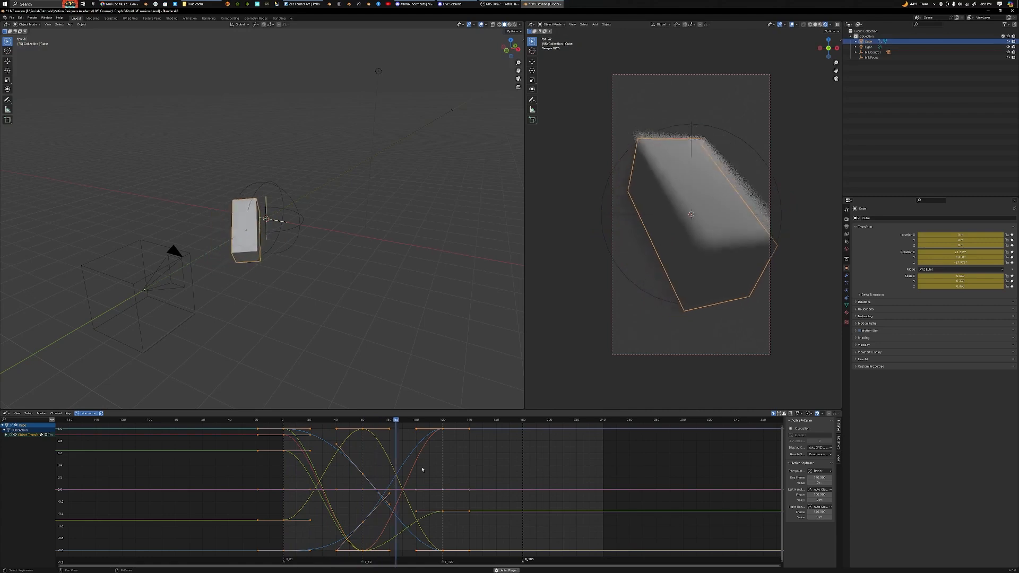
key(space)
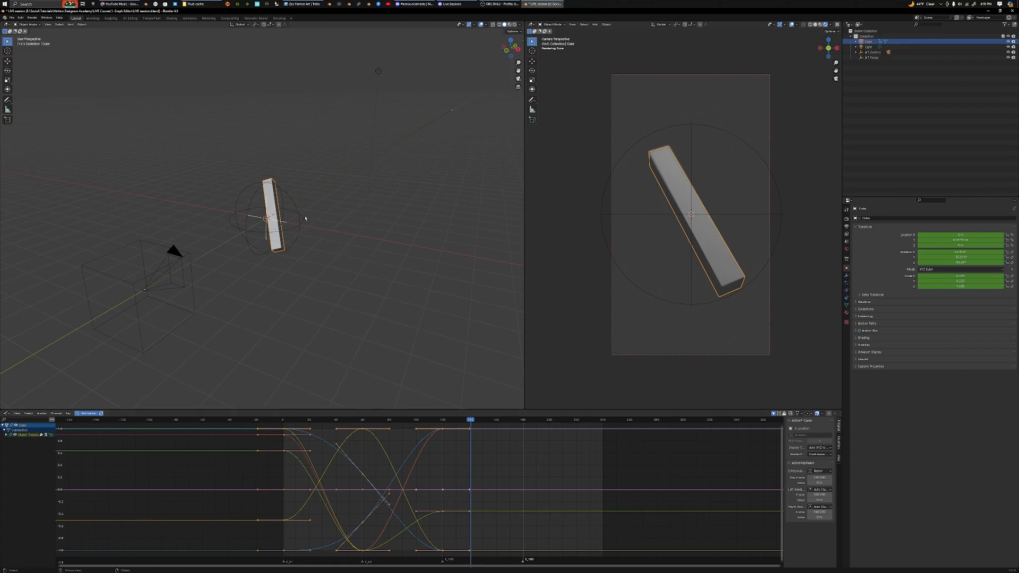
Rotate the stretched cube with two trackball rotations in the perspective view until it stands nearly upright
key(r)
key(r)
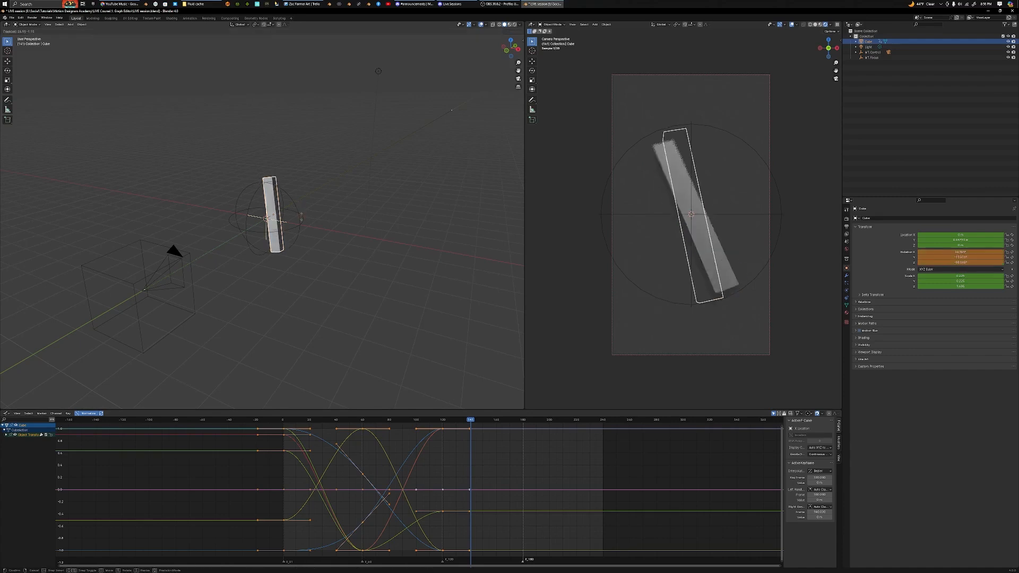
click(302, 146)
key(r)
key(r)
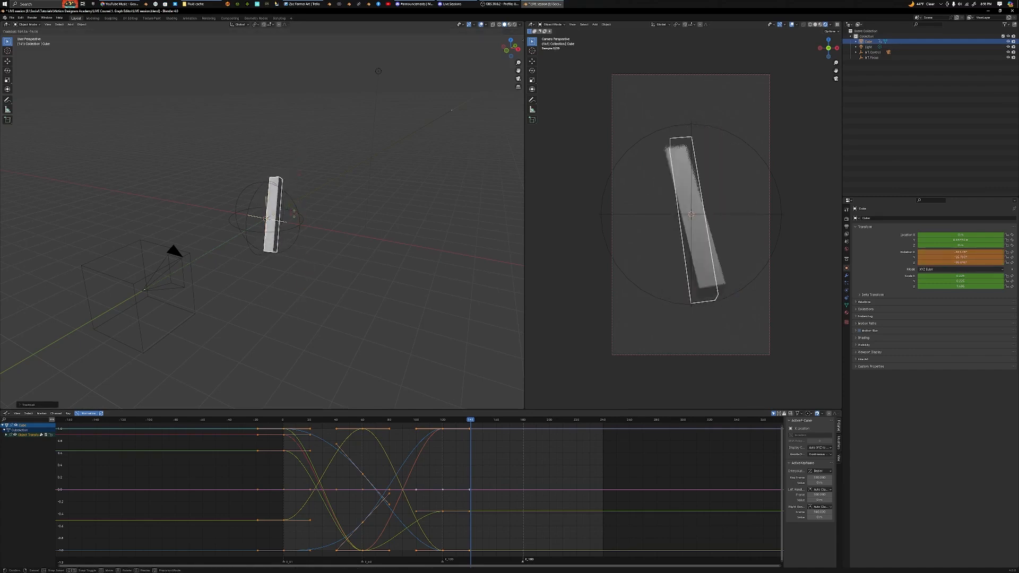
click(332, 321)
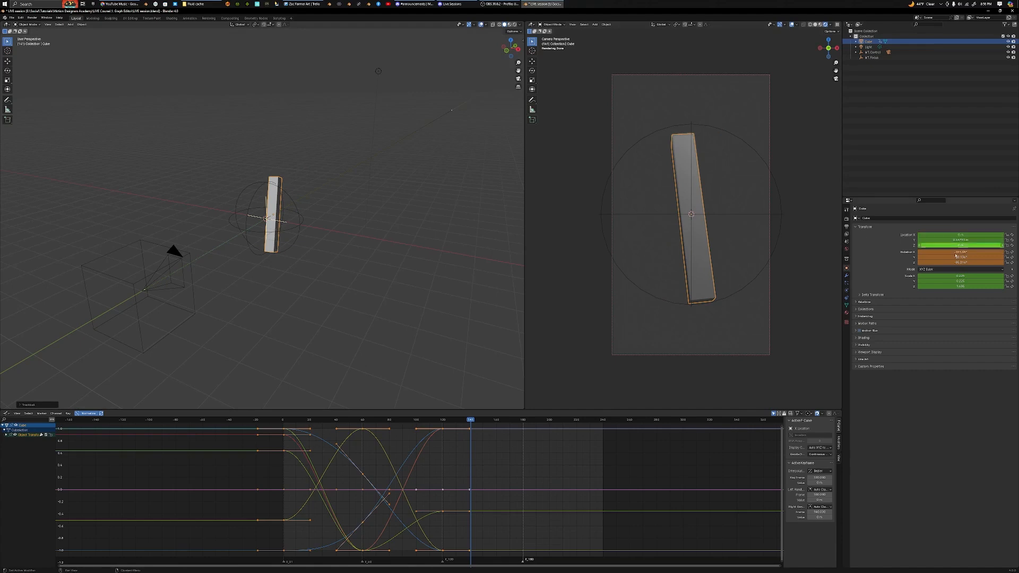
Reset the cube's Y location, rotation and scale to their default values
key(BackSpace)
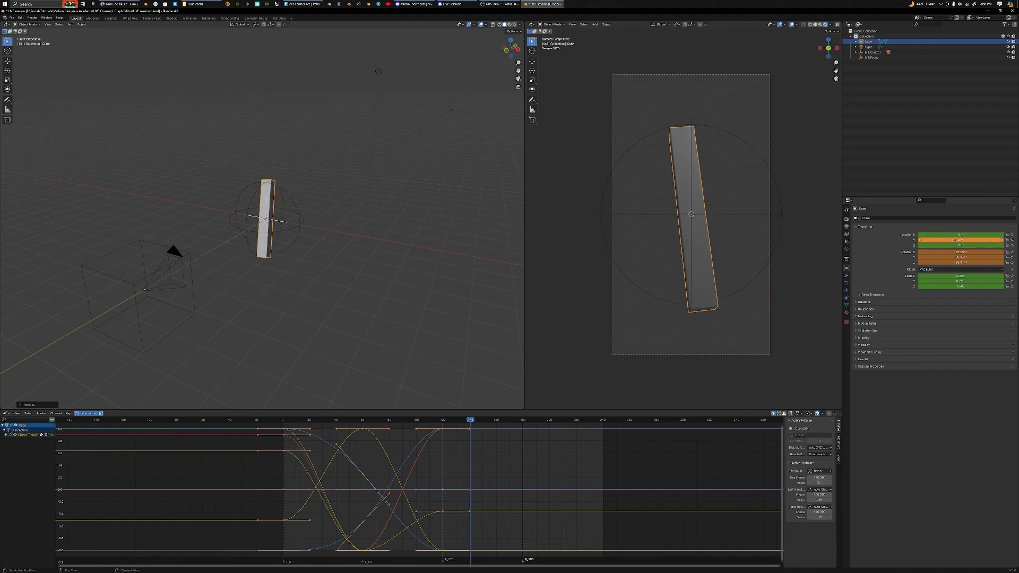
key(BackSpace)
key(BackSpace)
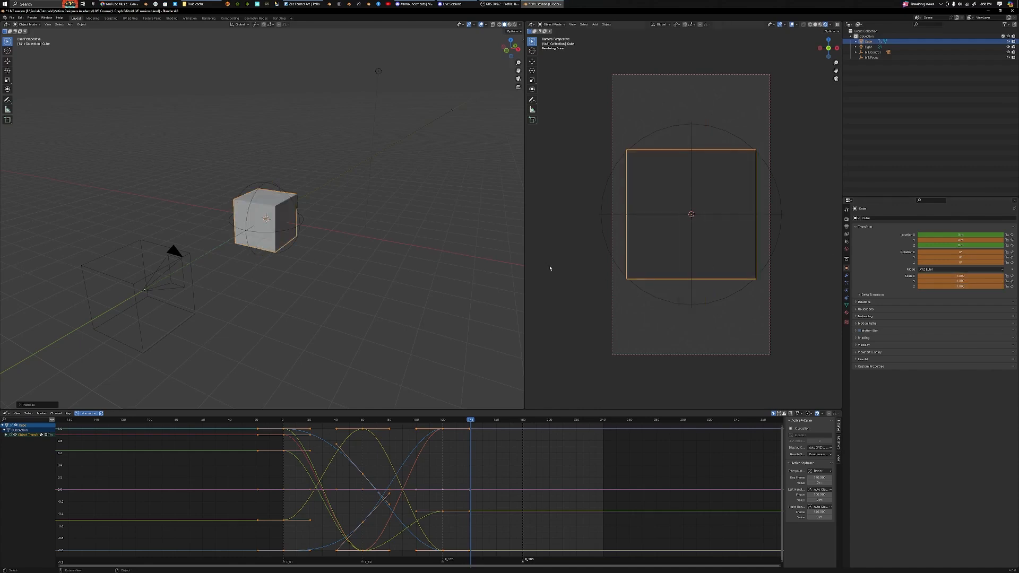
Tilt the reset cube with a trackball rotation and scale it down uniformly
key(r)
key(r)
click(441, 231)
key(s)
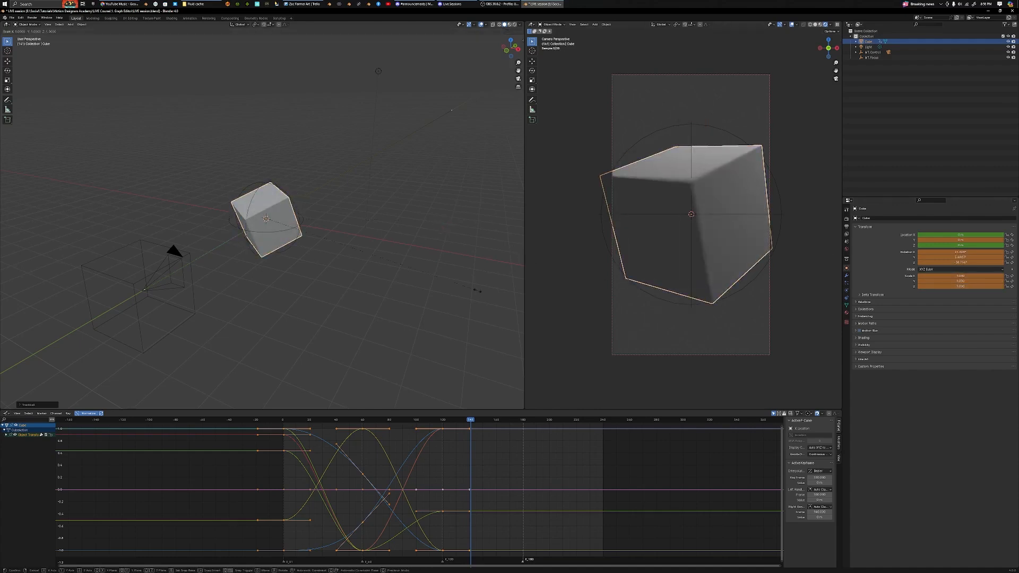
click(389, 229)
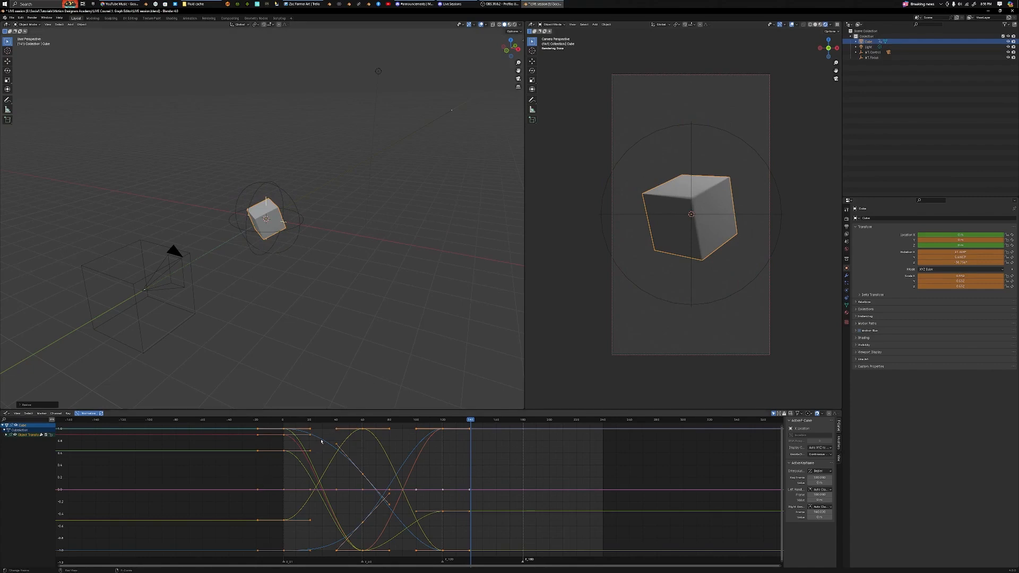
Enlarge the Graph Editor, copy the cube's keyframes from the first frame and paste them at the frame 180 marker
drag(334, 409, 334, 397)
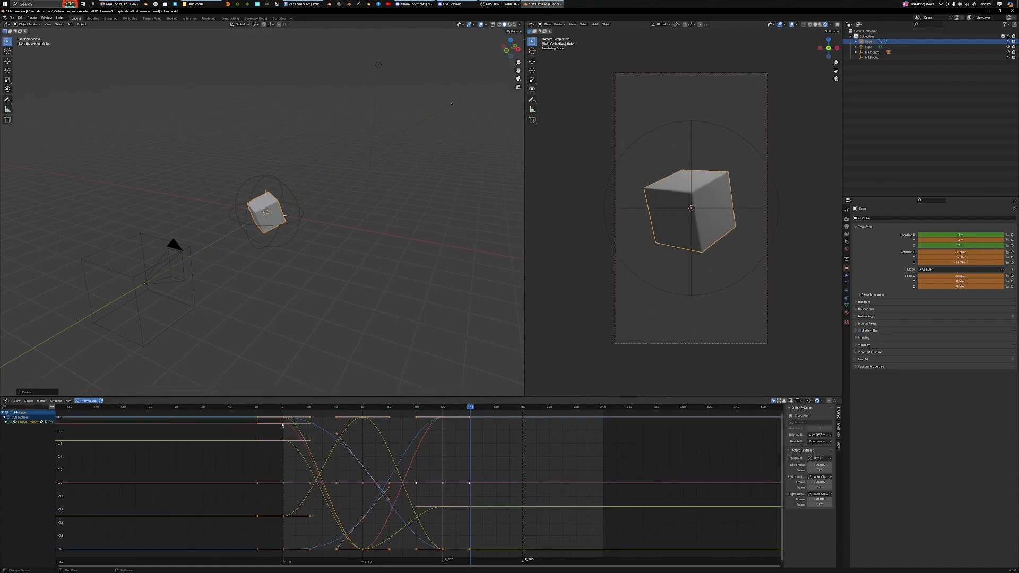
drag(275, 416, 290, 552)
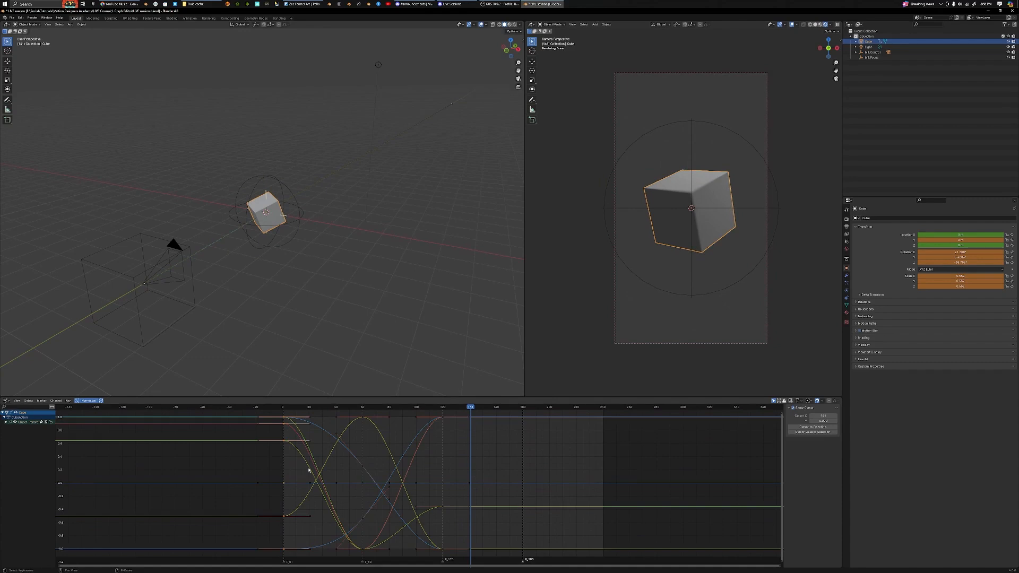
click(525, 407)
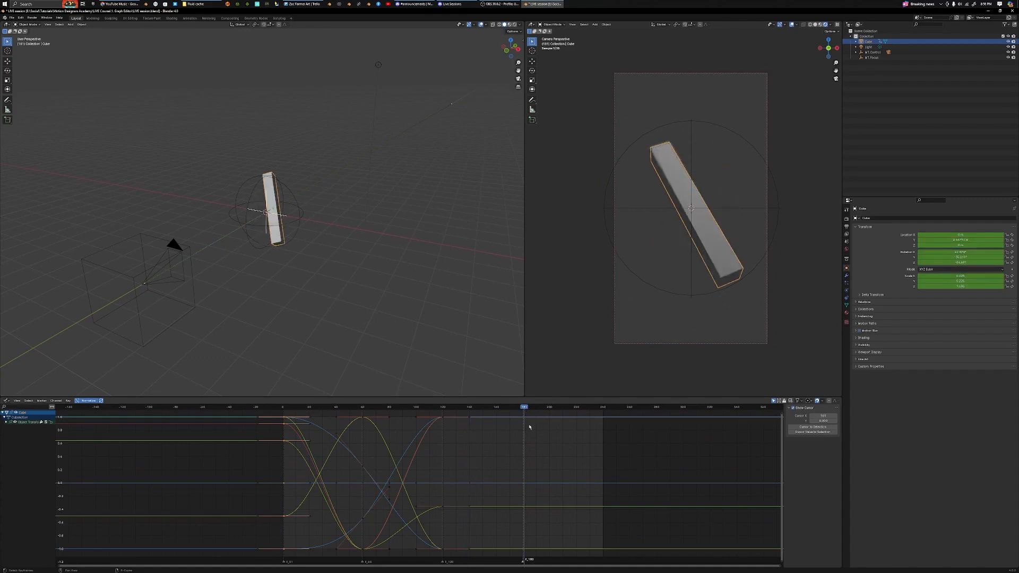
key(Left)
key(ctrl+v)
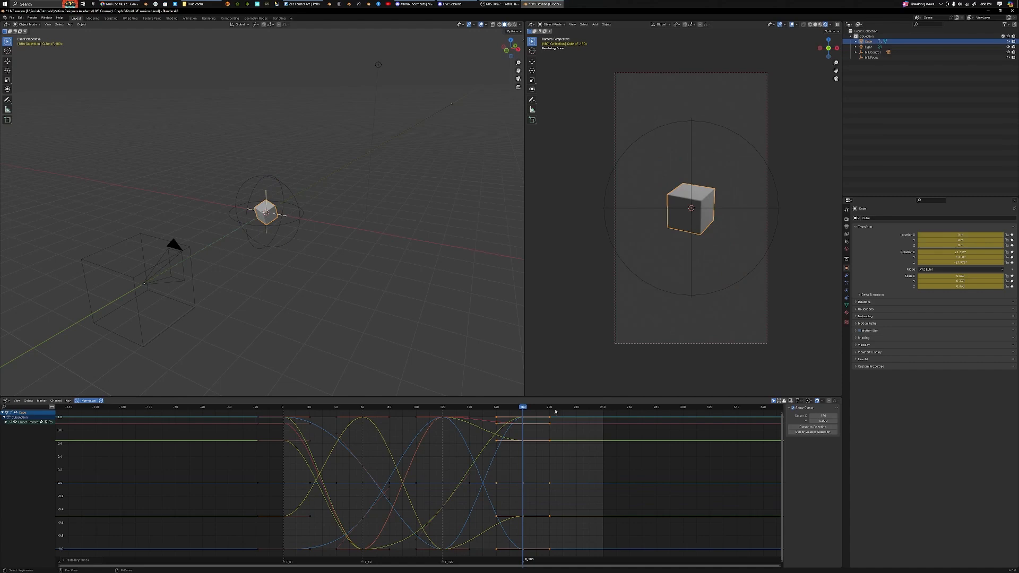
Switch to the Live Sessions chat to read the latest messages, return to Blender and reselect the cube
click(453, 4)
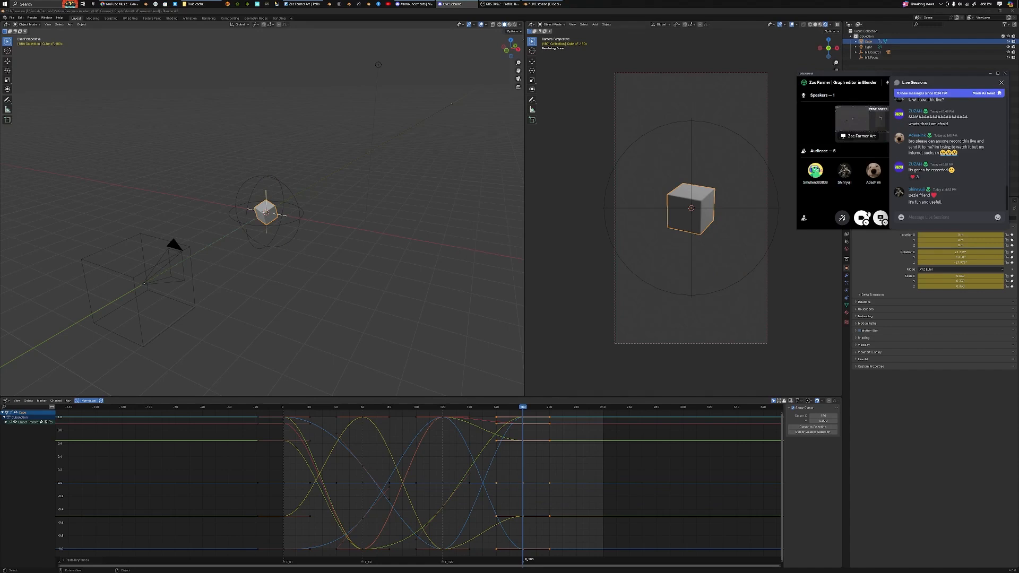
scroll(958, 164, up, 2)
scroll(958, 161, down, 2)
click(433, 180)
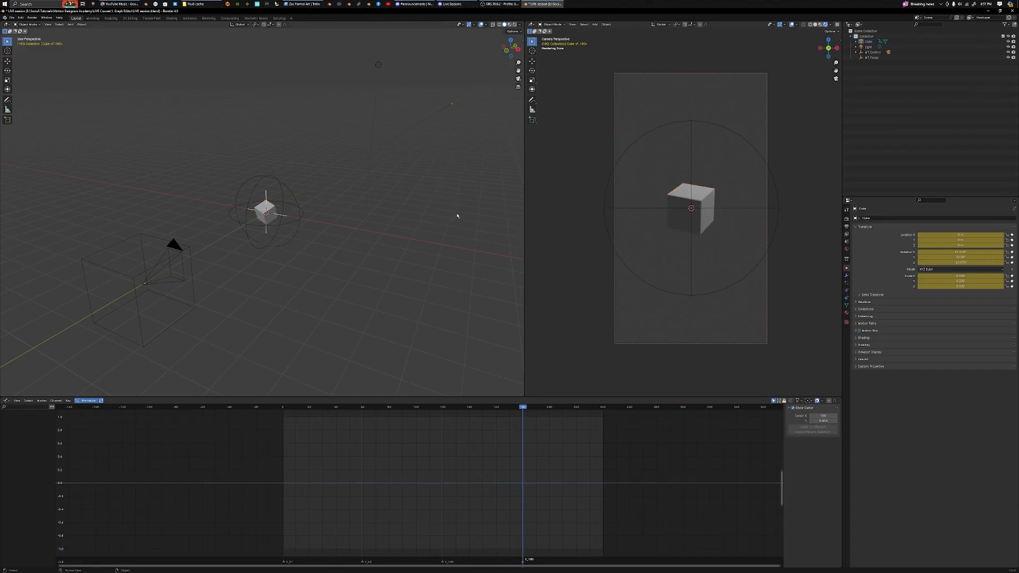
click(268, 207)
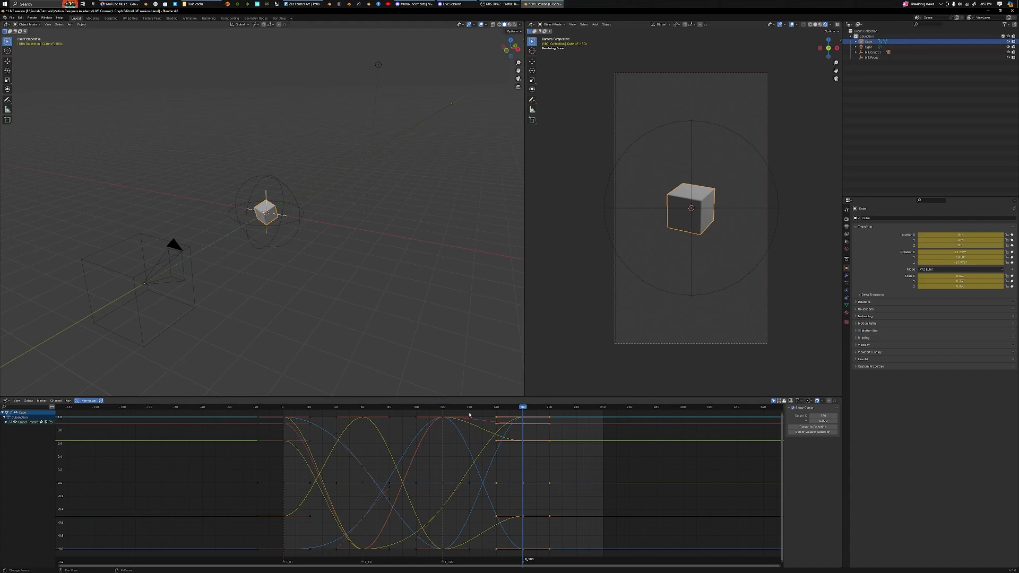
Preview the extended animation and set the scene's end frame to 180
key(space)
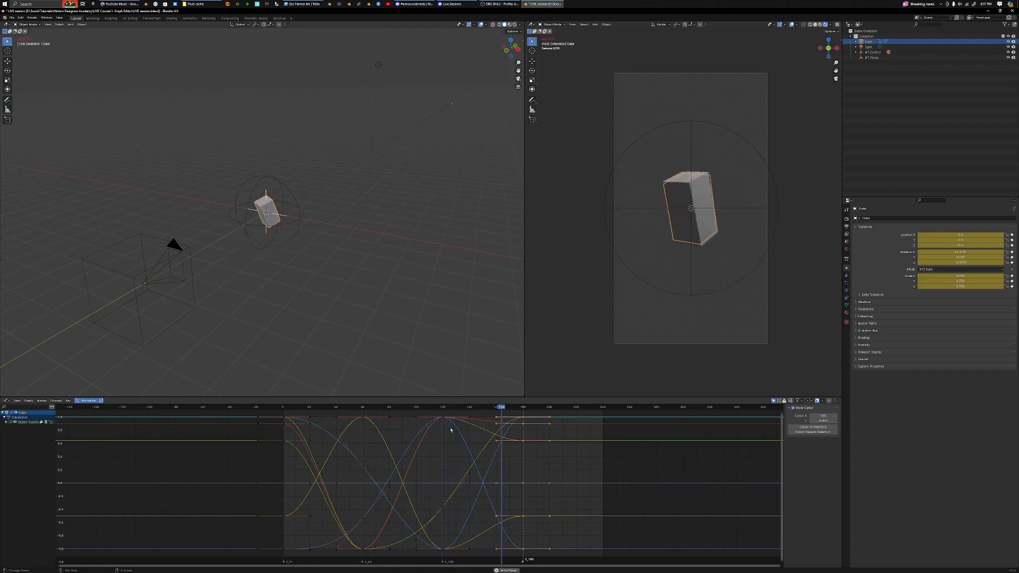
key(space)
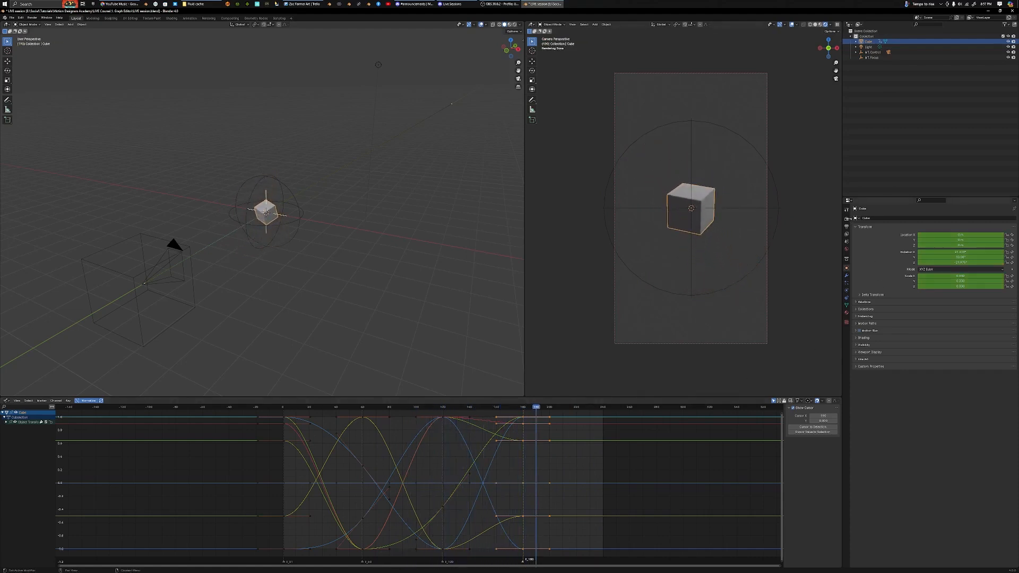
click(848, 225)
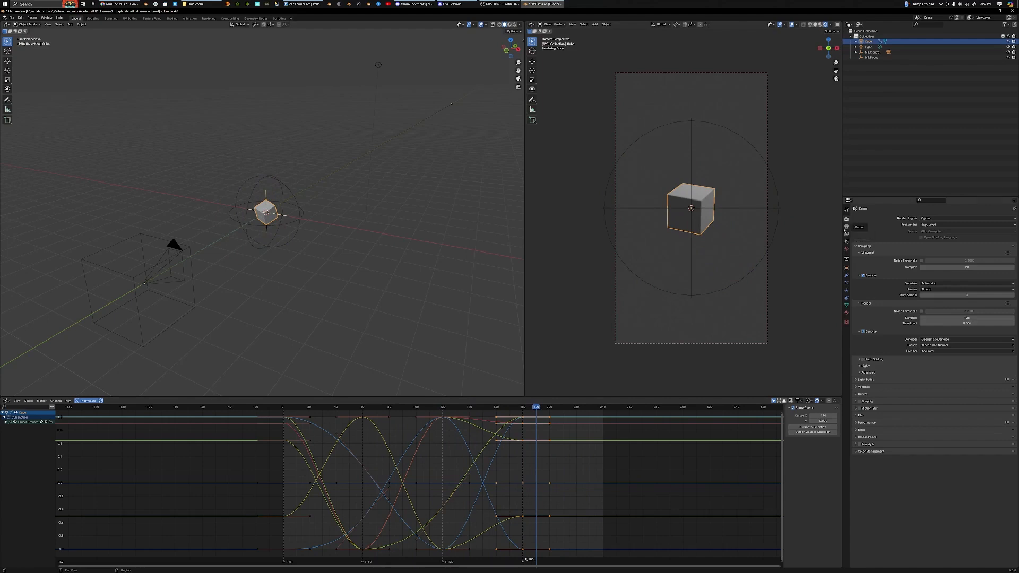
click(847, 226)
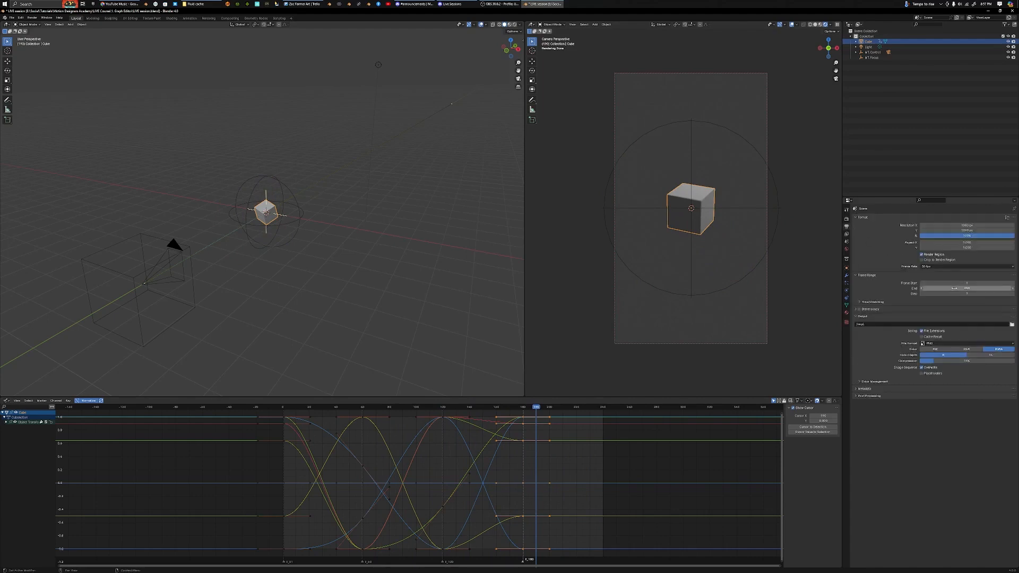
click(955, 288)
text(180)
key(Return)
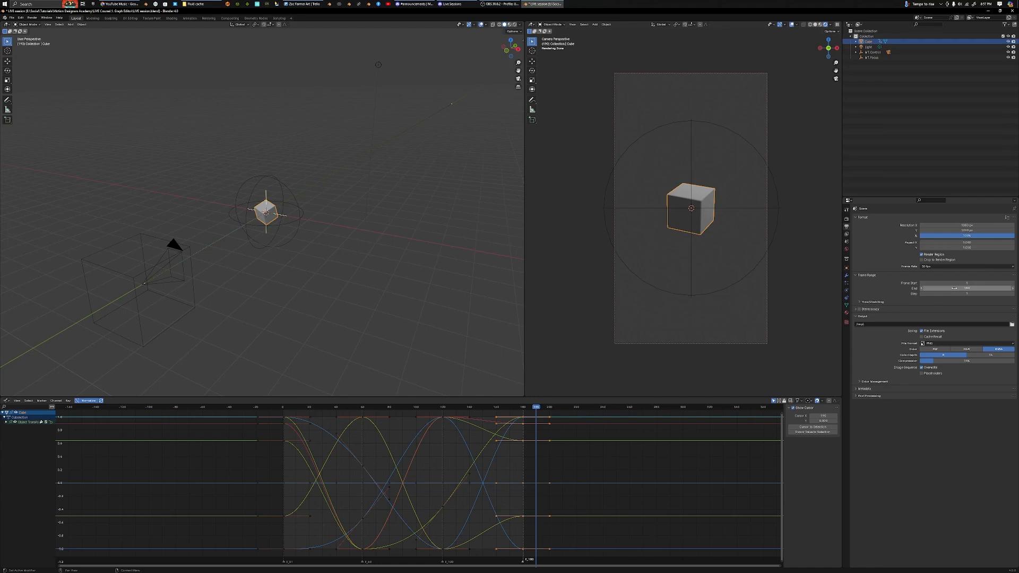
Deselect all keyframes and play the shortened frame range to check how the cube's motion loops
key(shift+Right)
click(602, 467)
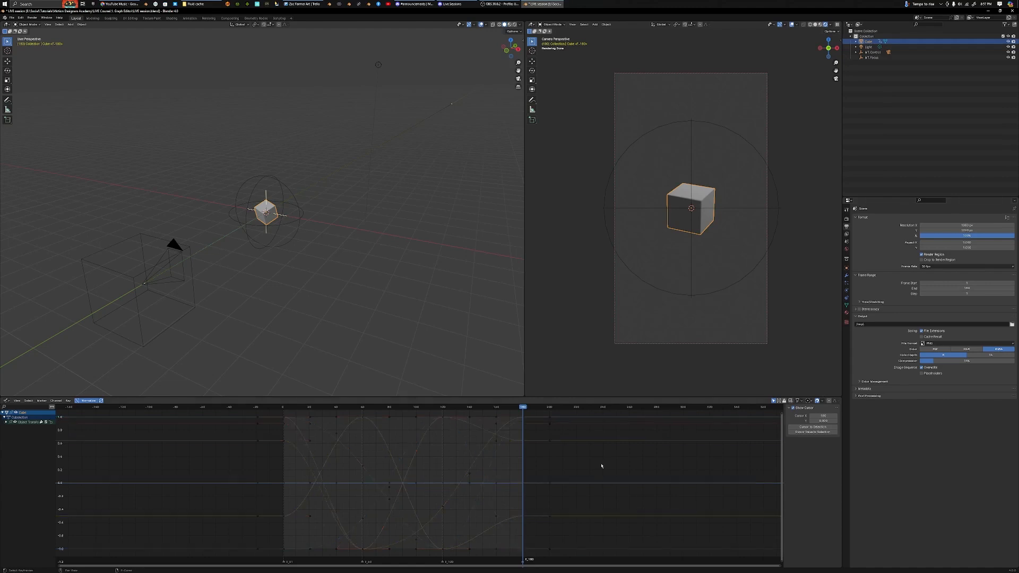
key(space)
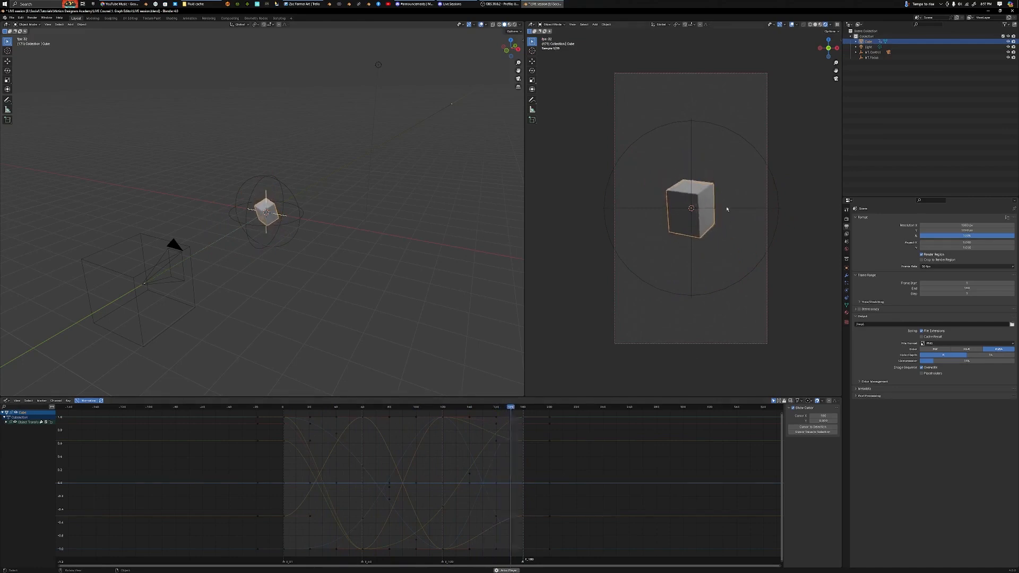
key(space)
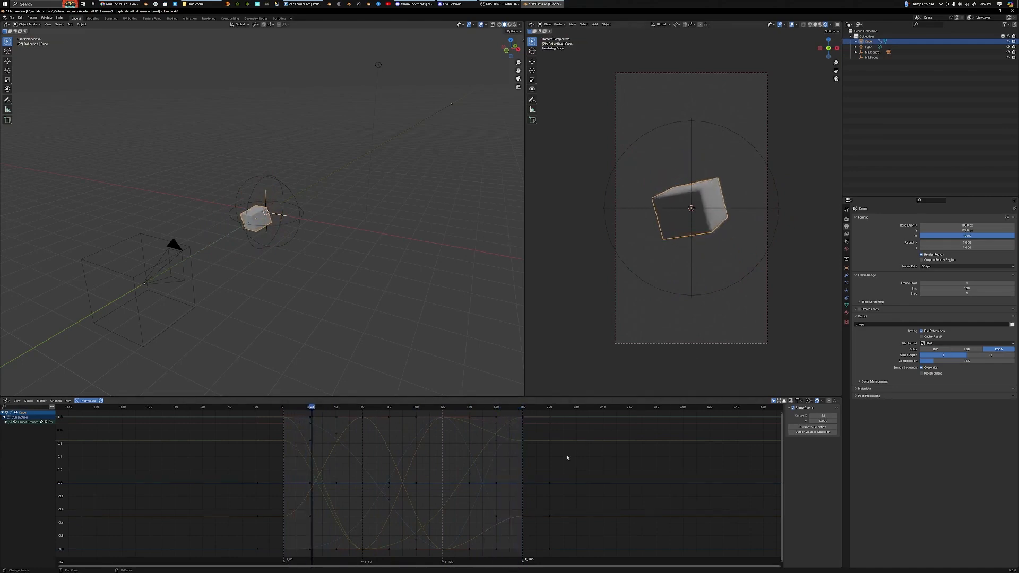
Select all the cube's keyframes and compare the curves with Normalize off and on, leaving it on
key(a)
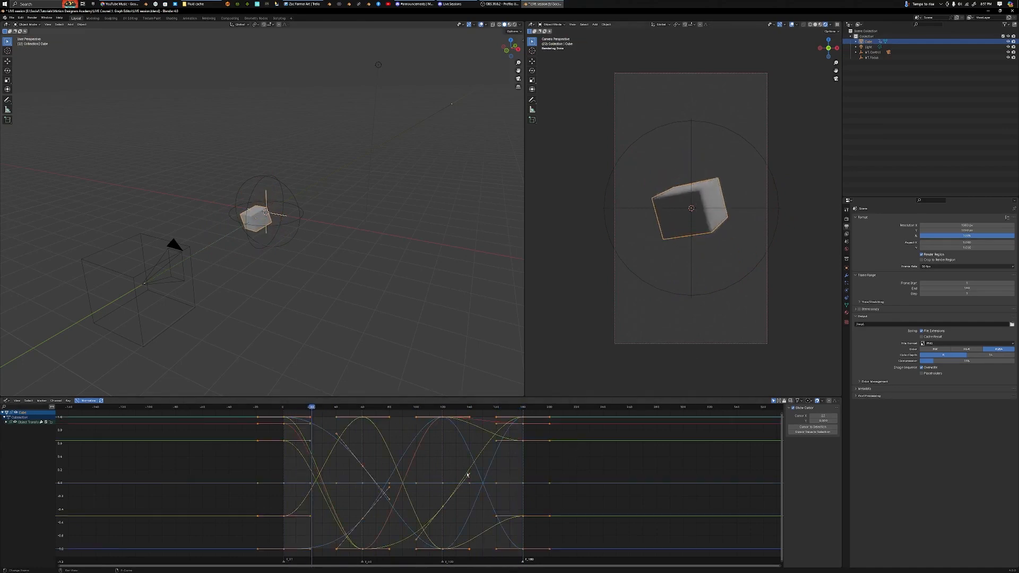
click(88, 400)
key(shift+Left)
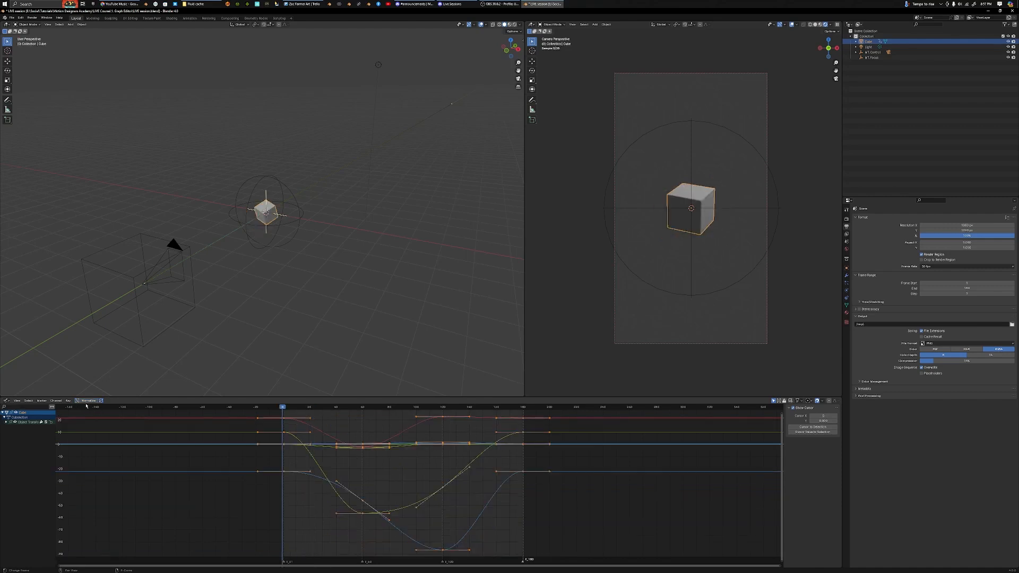
click(92, 402)
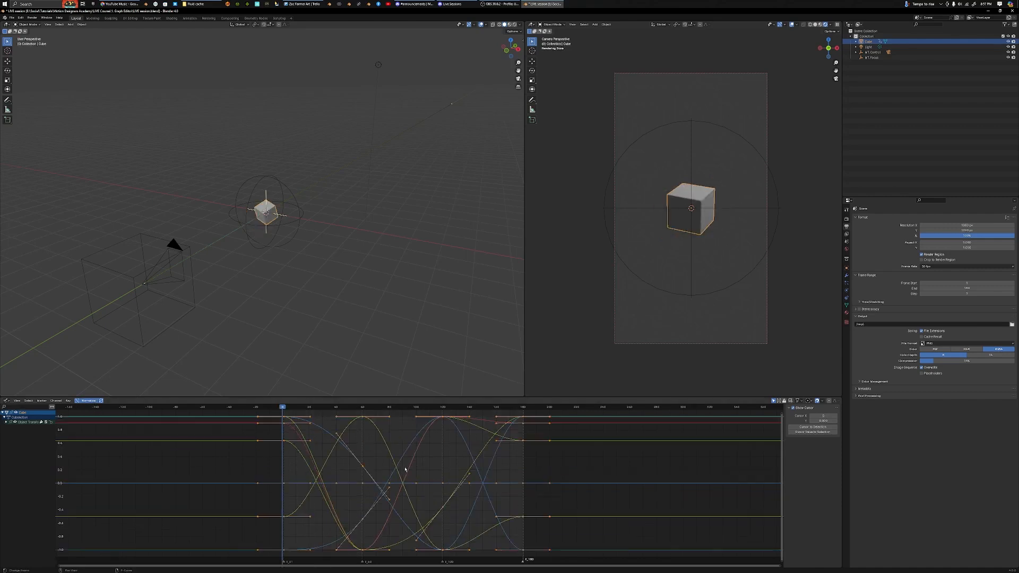
scroll(405, 469, up, 5)
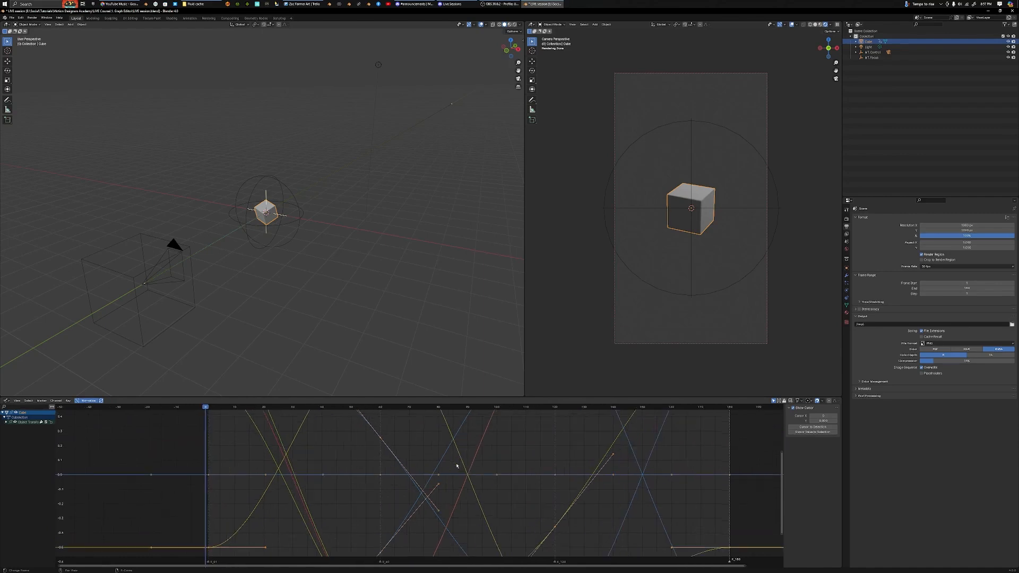
click(89, 400)
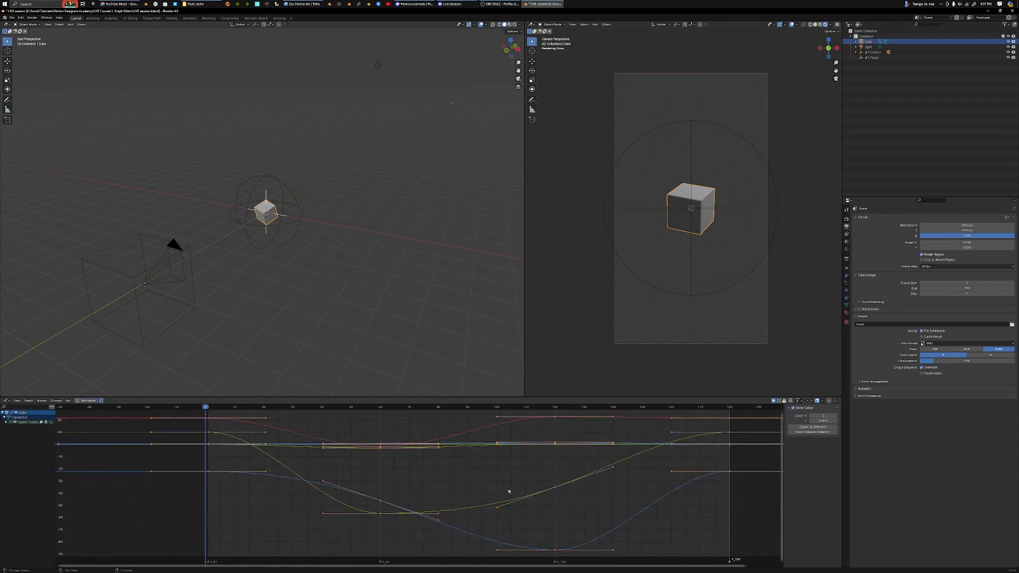
click(88, 400)
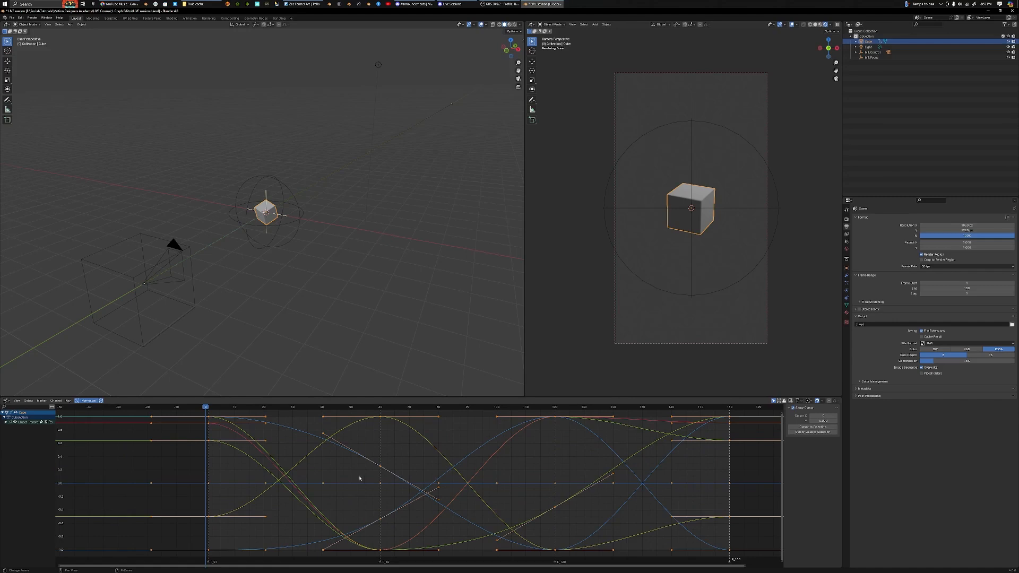
Deselect all the curve keyframes and play the animation from the first frame to watch the default easing
click(186, 413)
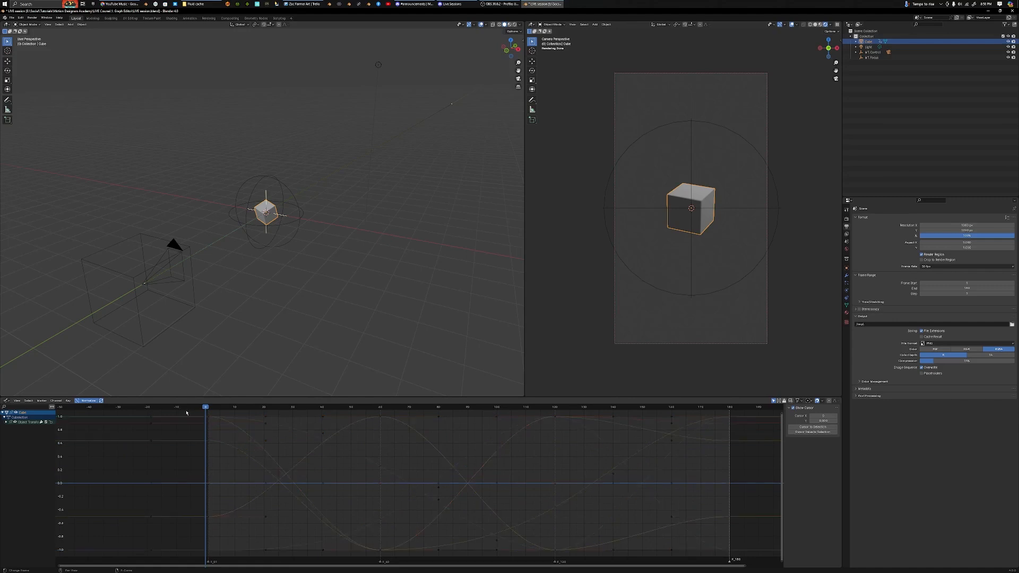
key(space)
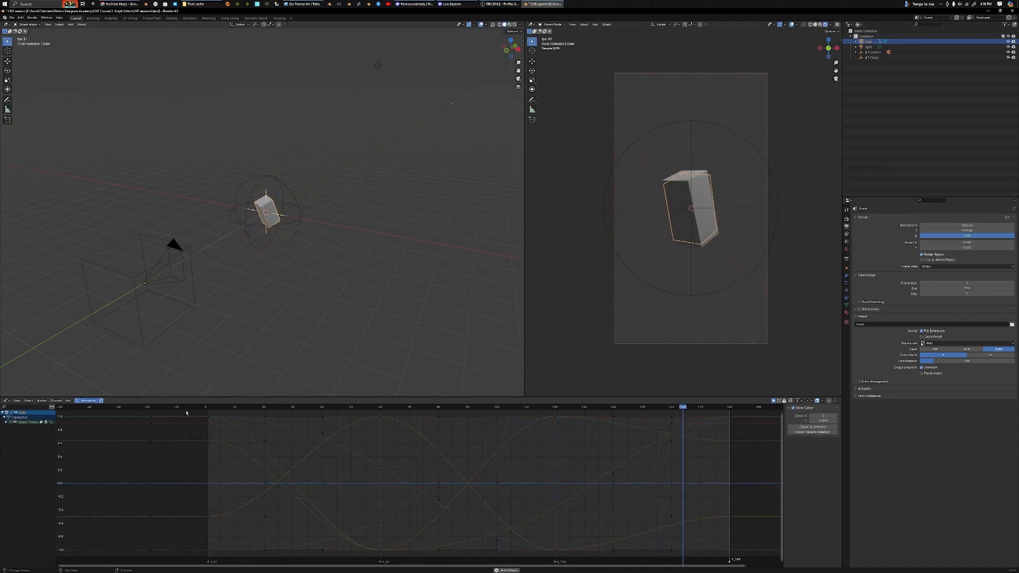
key(space)
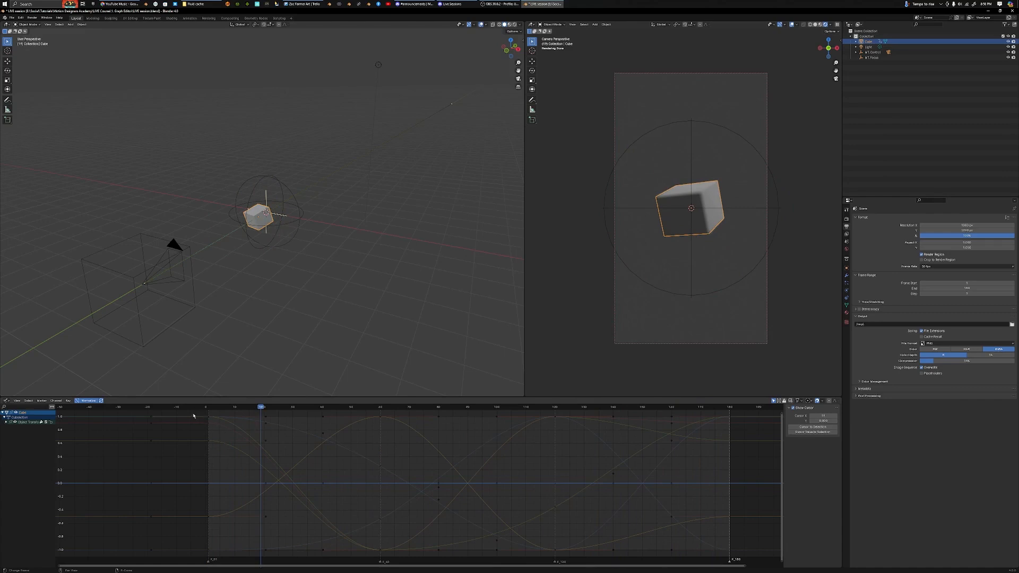
Select all keyframes at the first frame and scale their handles along X until they nearly reach frame 60
drag(194, 415, 222, 558)
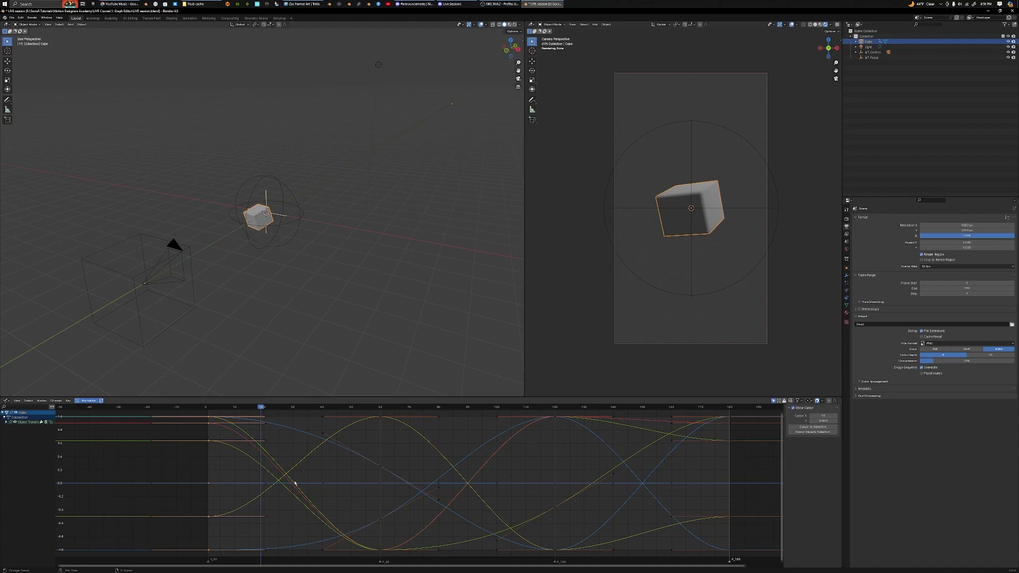
key(s)
key(x)
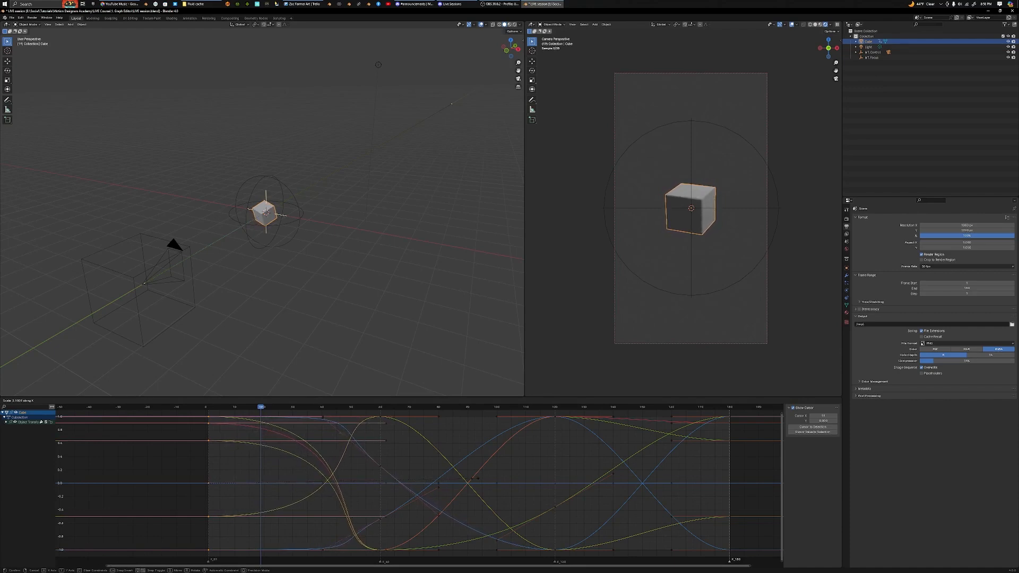
click(457, 481)
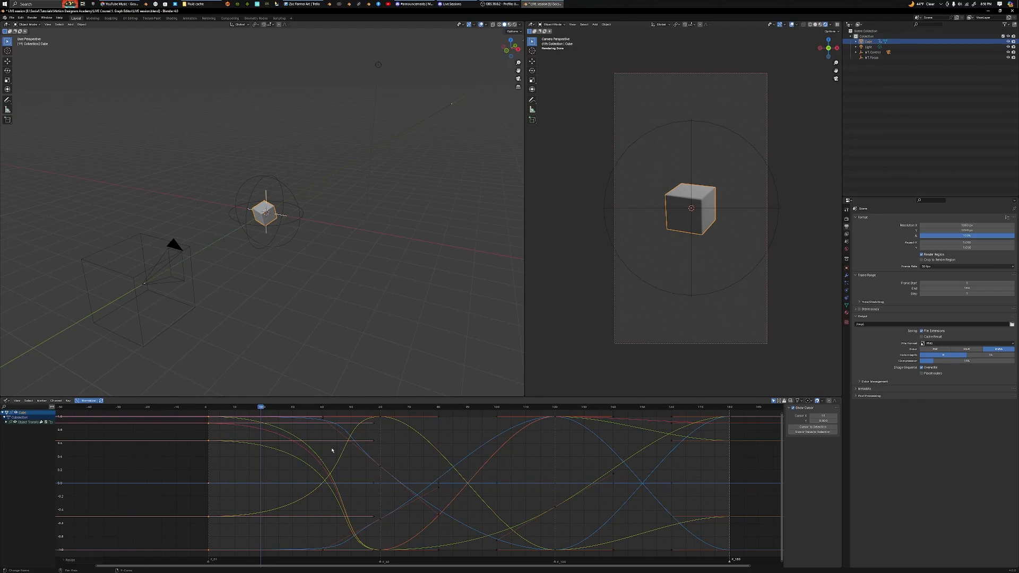
Examine the handles of the frame 60 keyframes and reselect all the cube's keyframes at the first frame
key(alt+a)
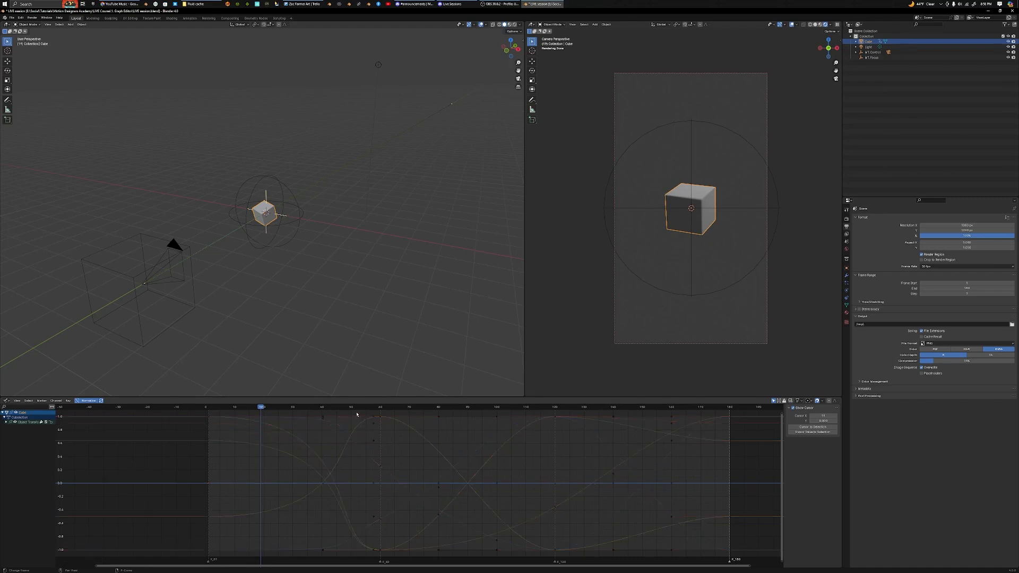
drag(357, 414, 390, 552)
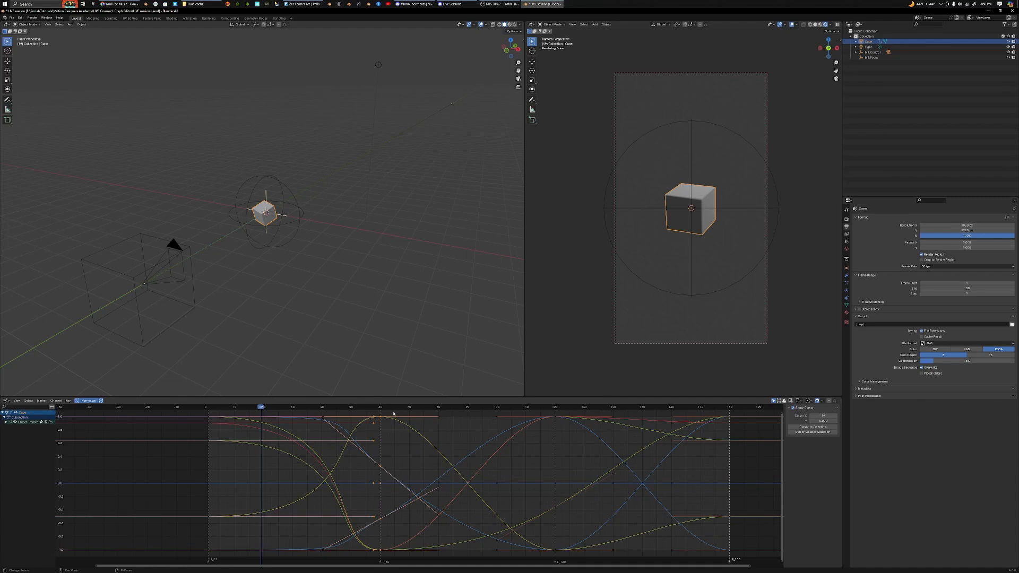
key(alt+a)
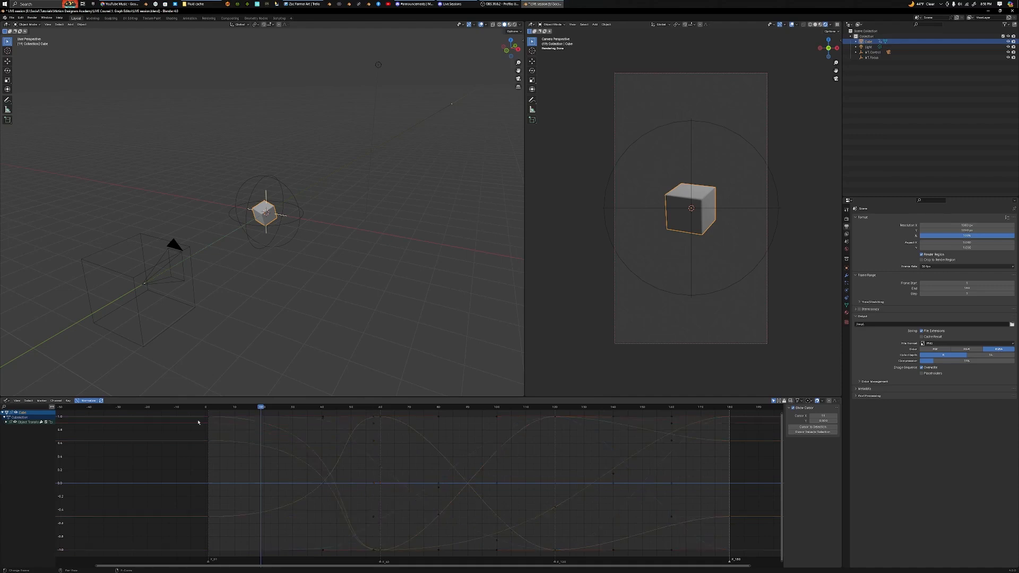
drag(200, 414, 216, 557)
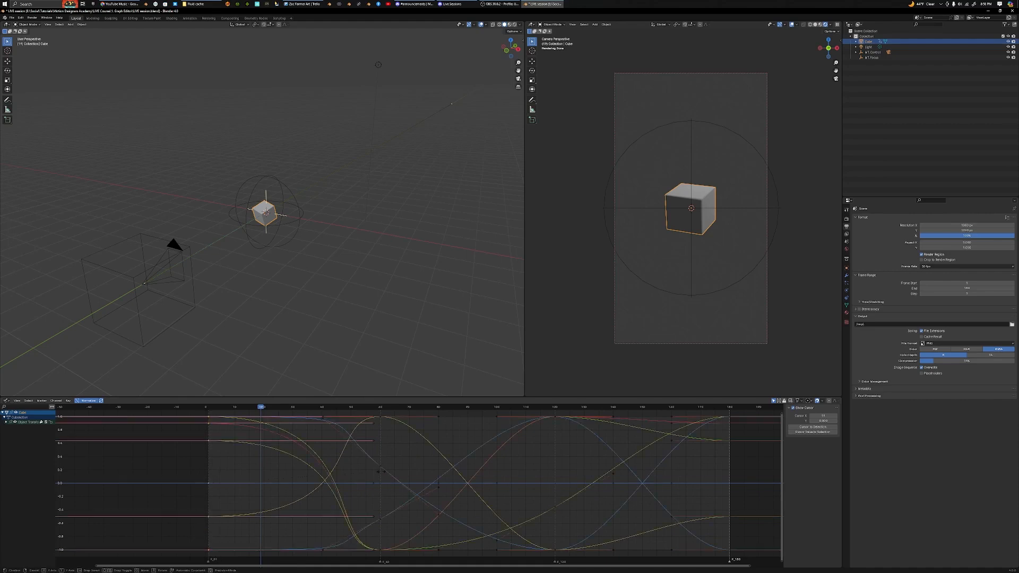
Shorten the handles of the cube's first keyframes along the time axis to about frame 50, and scrub to about frame 52
key(s)
key(x)
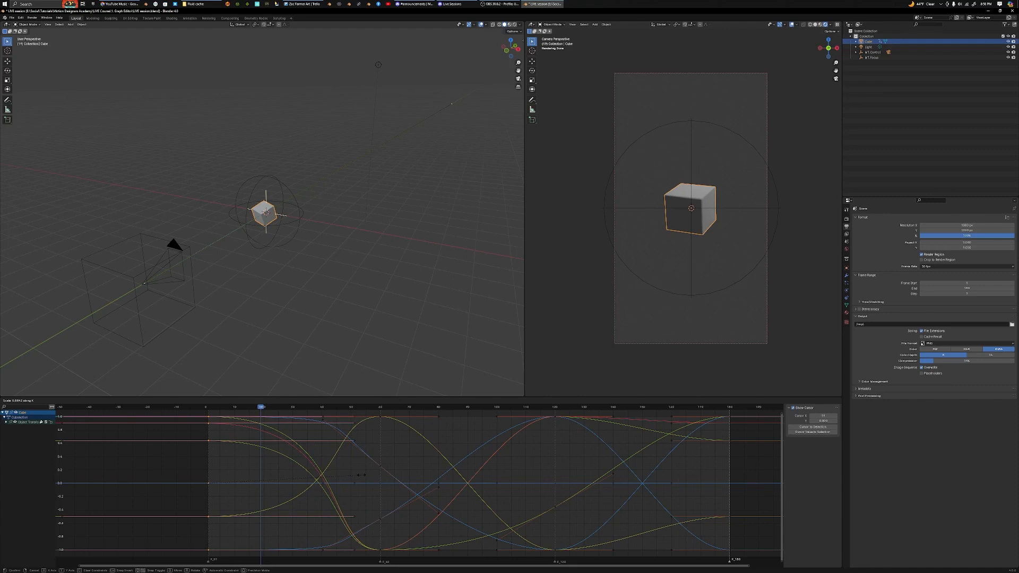
click(361, 475)
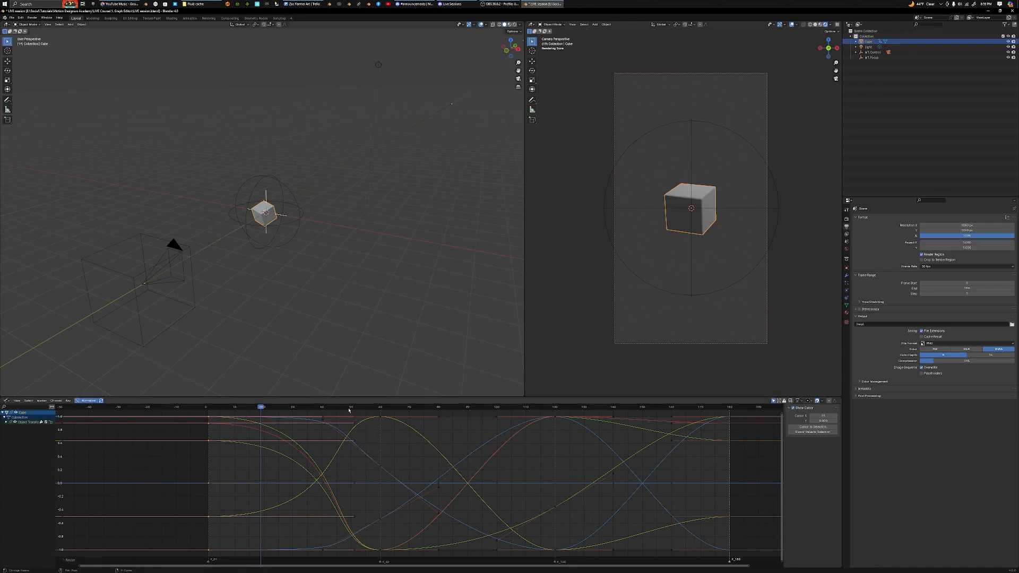
drag(348, 408, 356, 505)
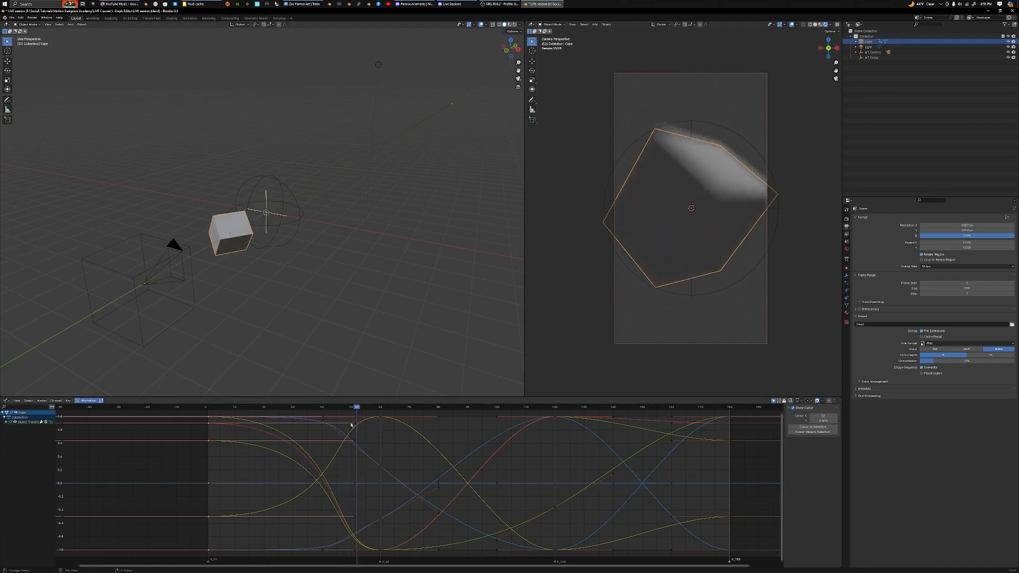
click(356, 424)
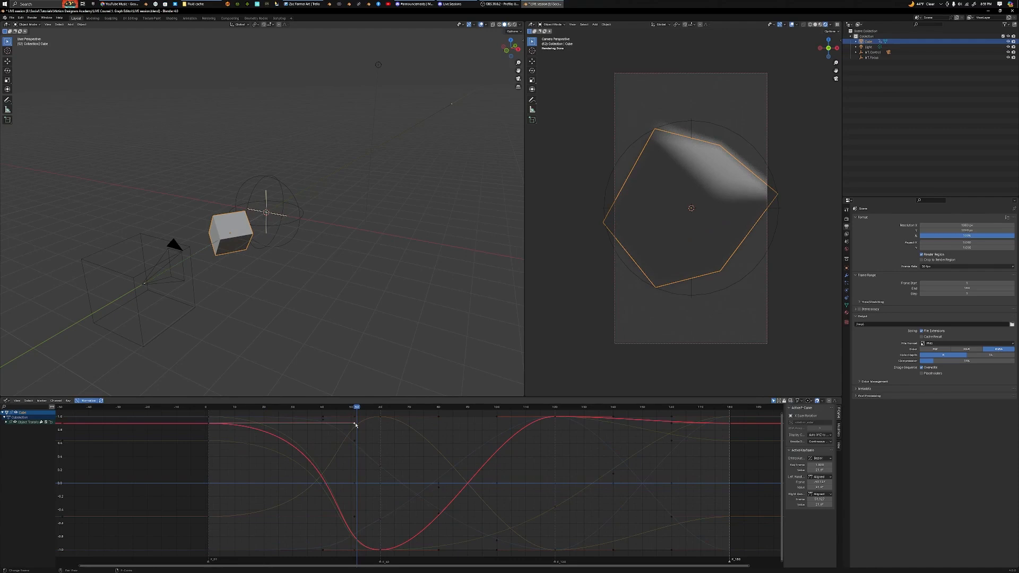
key(r)
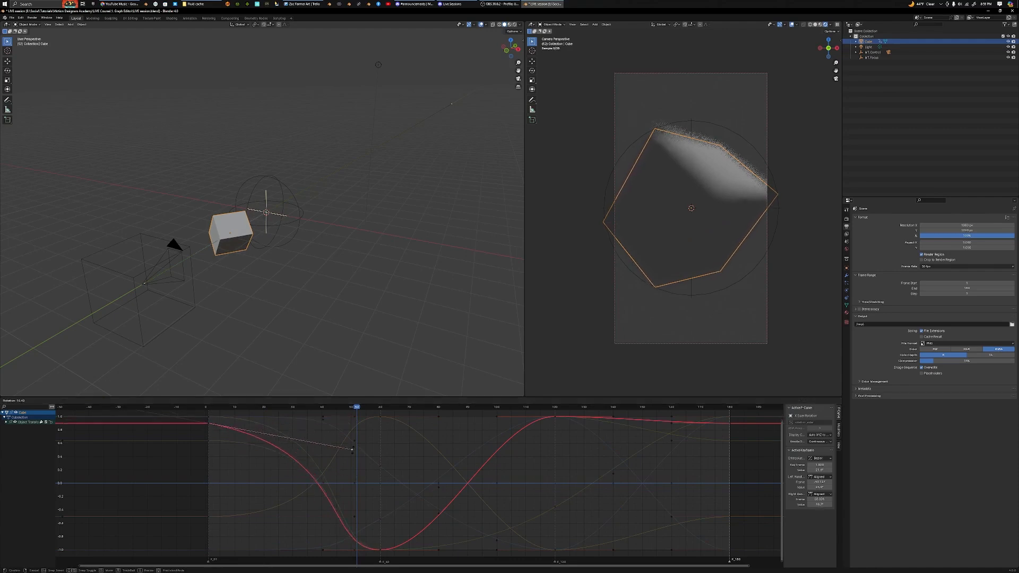
key(Escape)
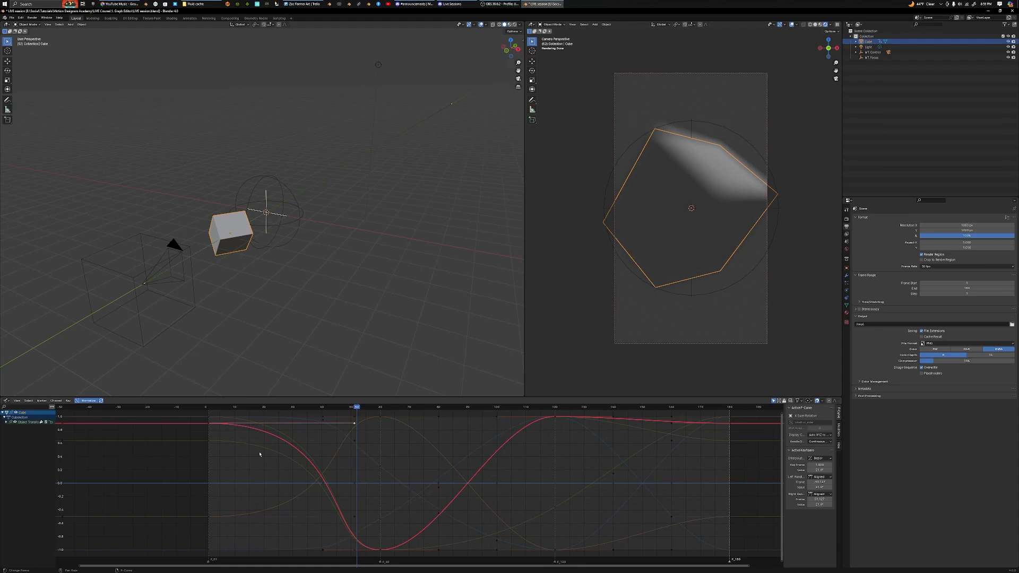
Examine the first keyframe and its long, flat handle on the green curve up close in the Graph Editor
drag(199, 412, 227, 556)
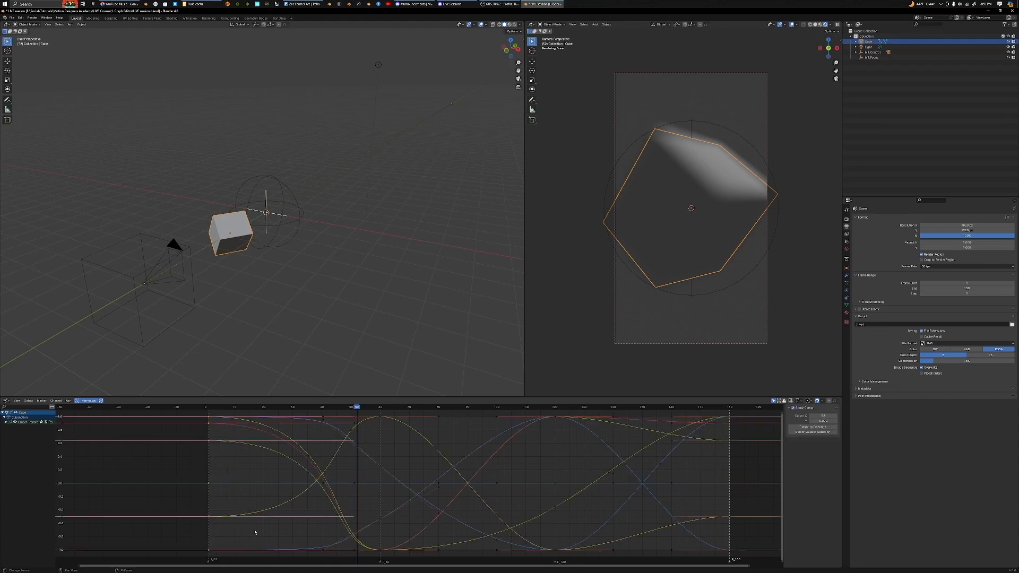
click(200, 415)
drag(201, 412, 223, 559)
scroll(357, 477, up, 8)
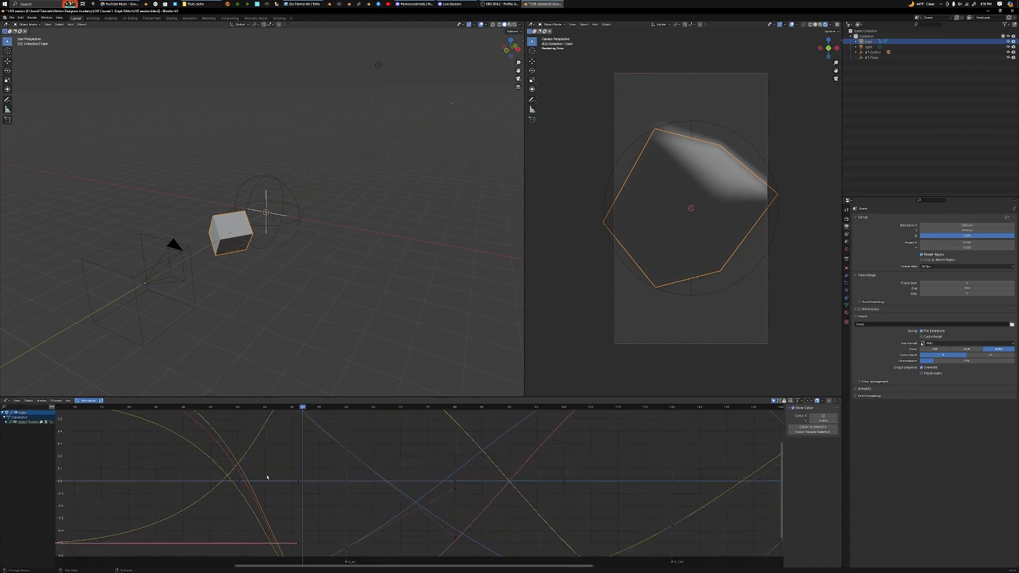
middle_drag(266, 476, 486, 474)
scroll(370, 477, up, 5)
scroll(387, 474, up, 2)
click(392, 450)
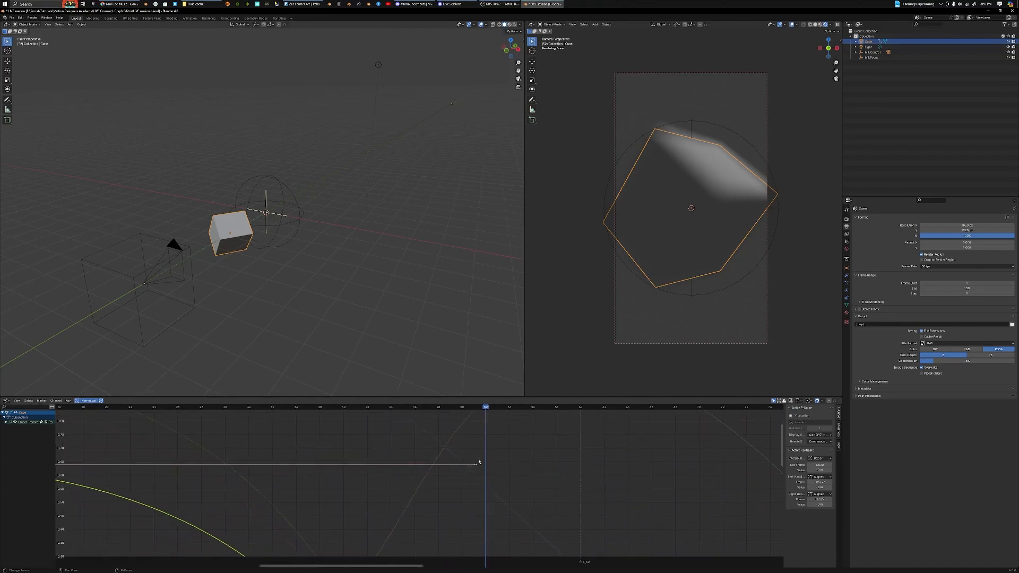
middle_drag(446, 460, 631, 457)
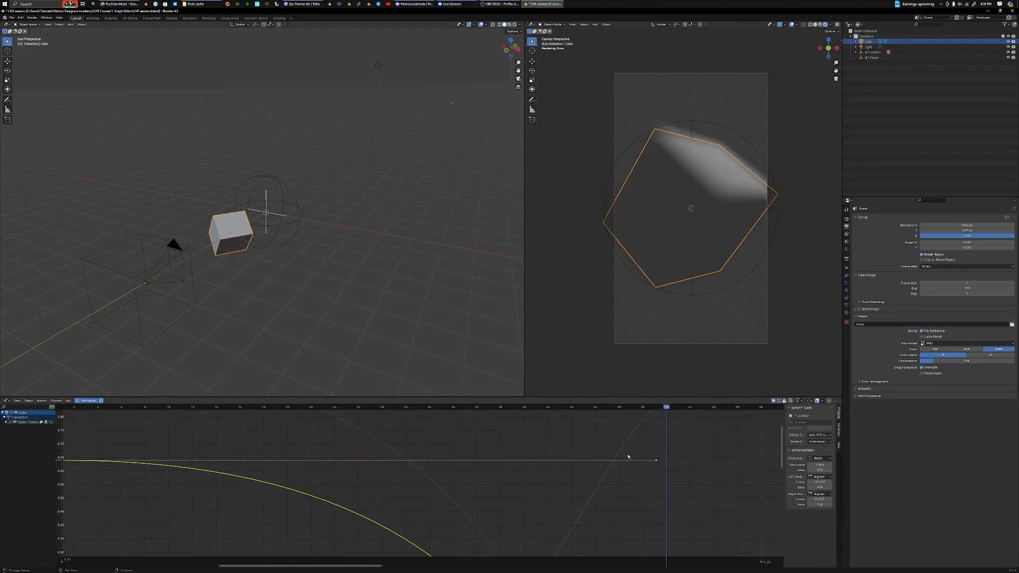
scroll(353, 496, down, 2)
middle_drag(183, 501, 300, 487)
scroll(298, 486, up, 4)
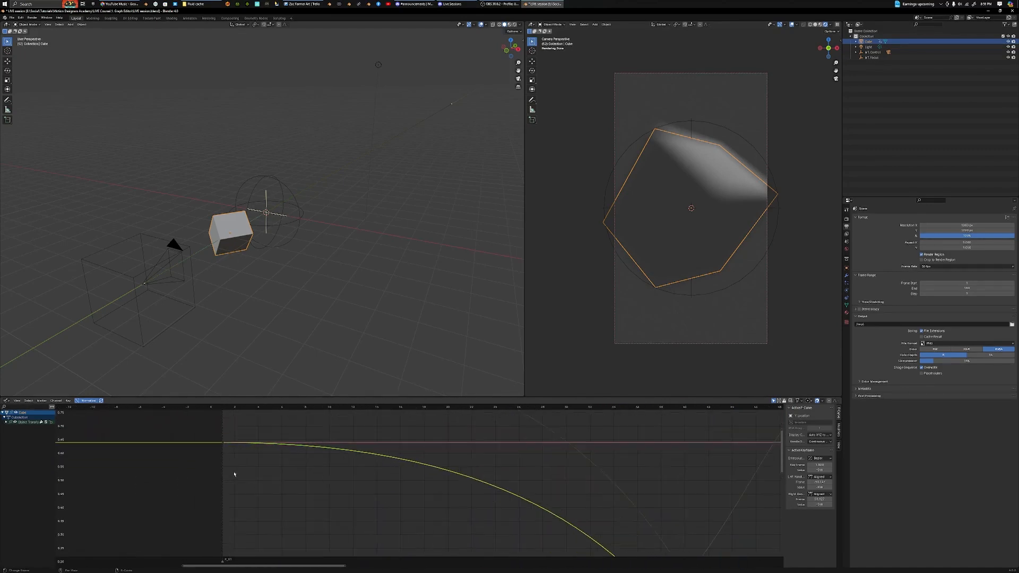
middle_drag(227, 451, 262, 461)
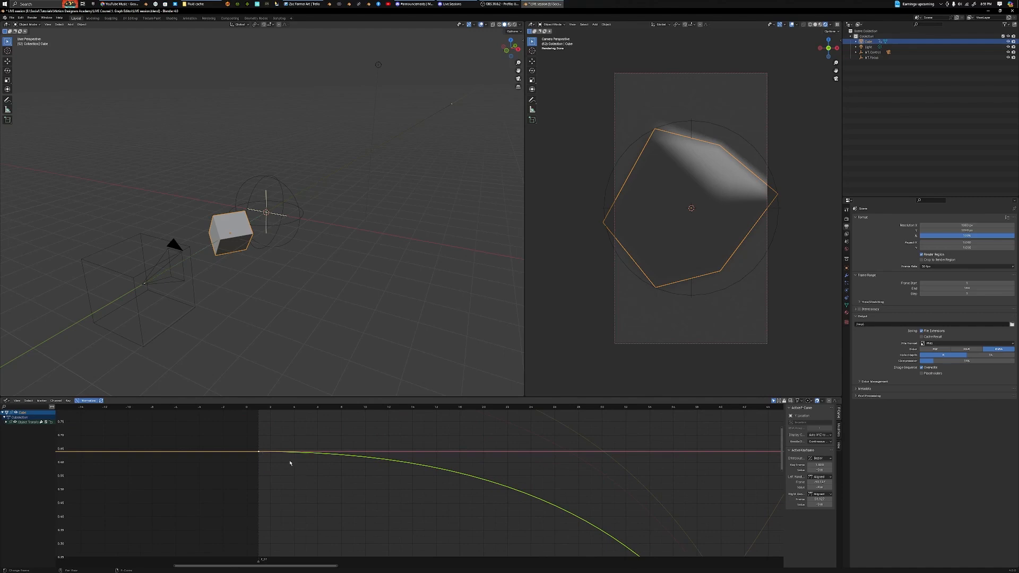
scroll(289, 462, down, 14)
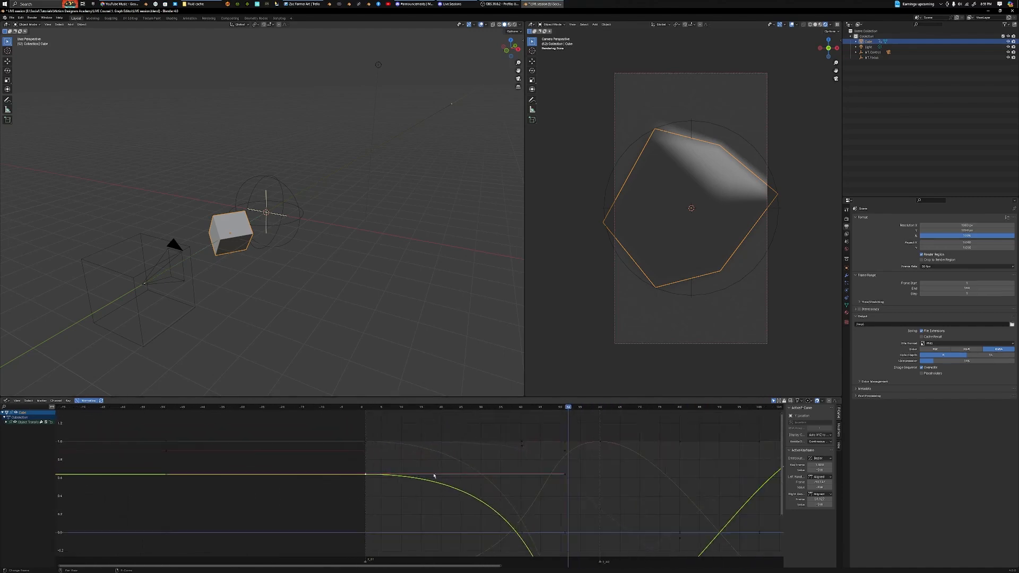
middle_drag(443, 487, 335, 457)
scroll(397, 466, down, 4)
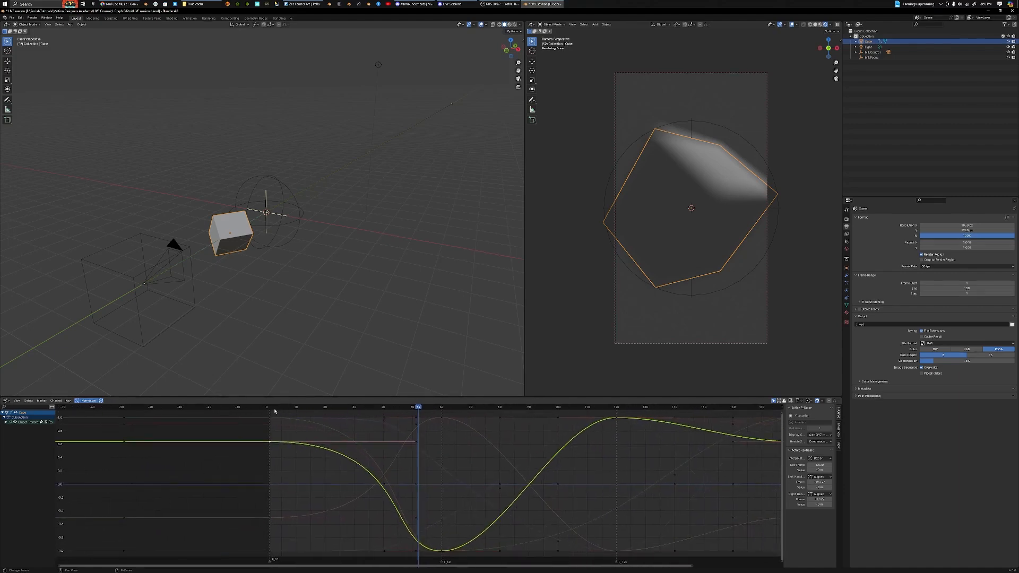
Lengthen the handles of all the cube's keyframes at frame 1 along the time axis to about frame 55
drag(265, 412, 283, 553)
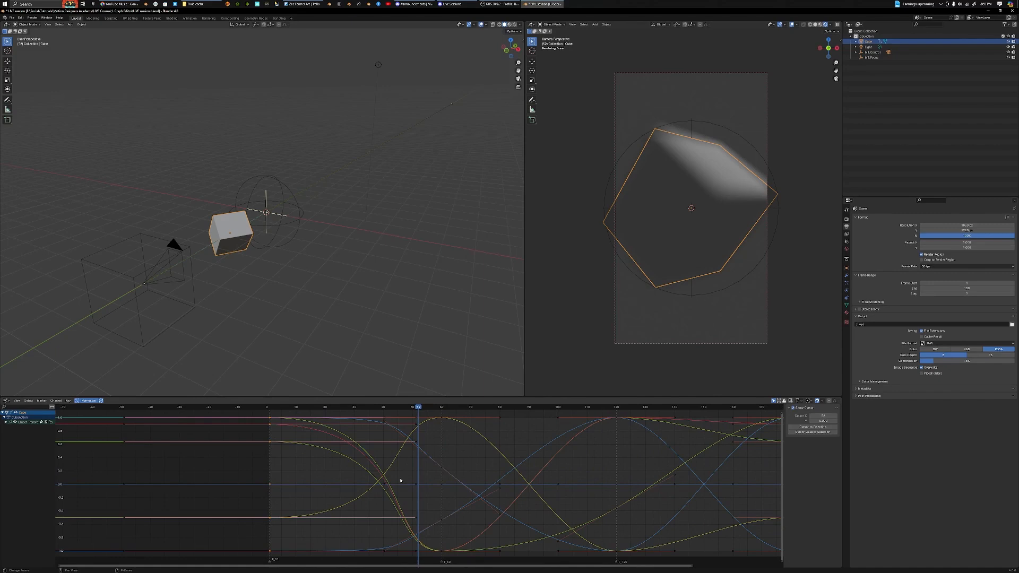
key(s)
key(x)
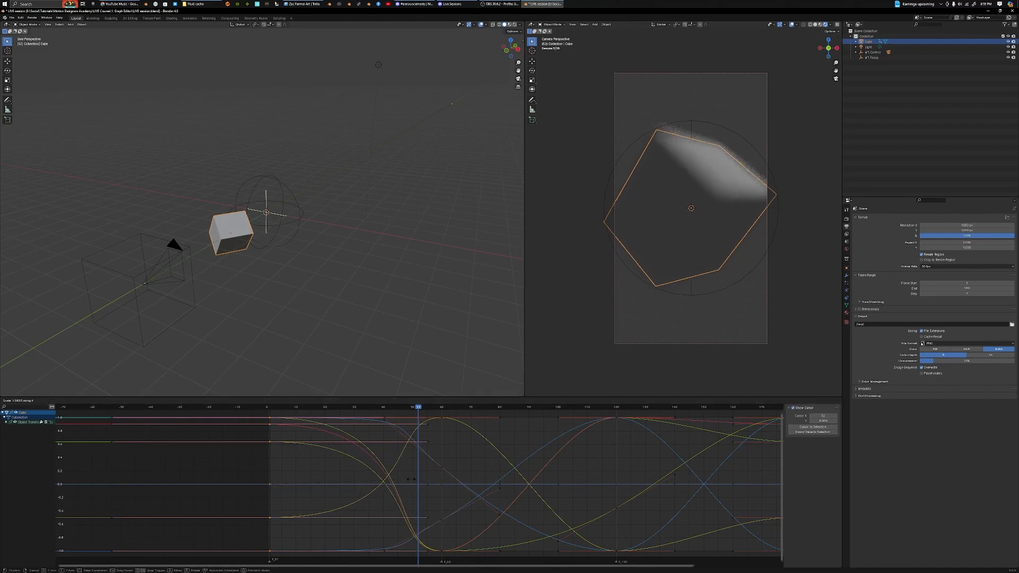
click(409, 479)
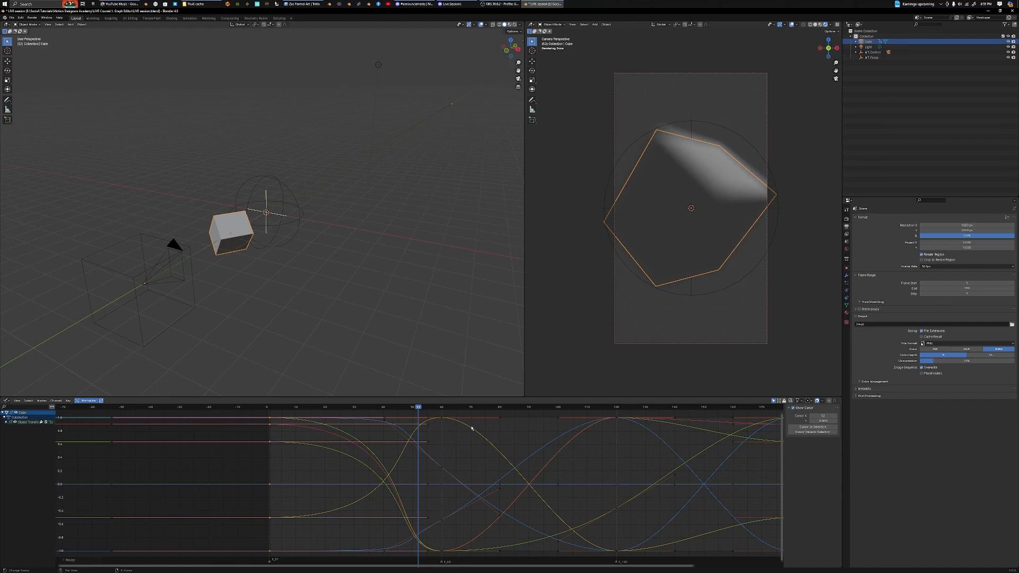
Play the cube animation from its start several times to check how it eases out of the first keyframe
key(shift+Left)
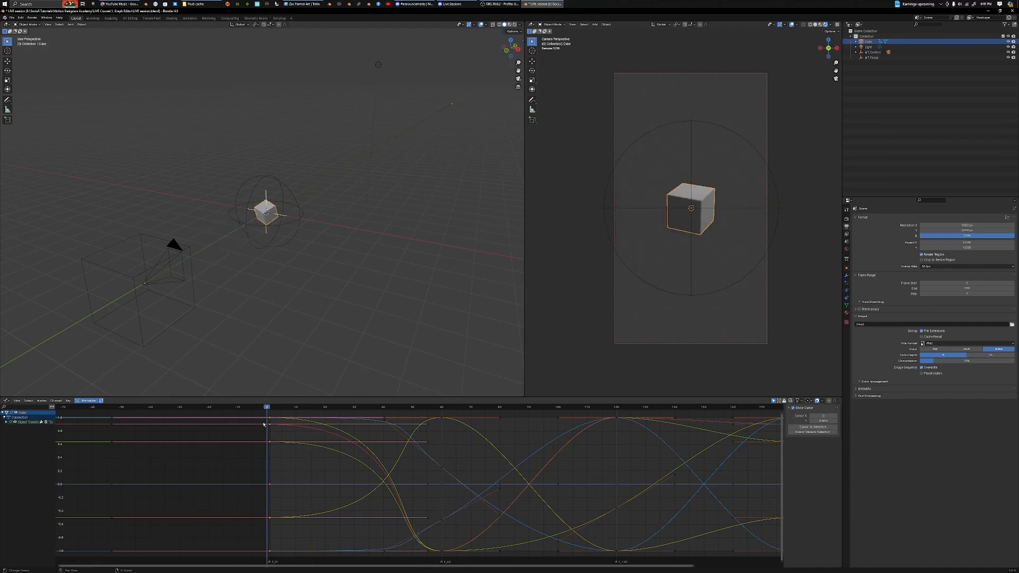
key(space)
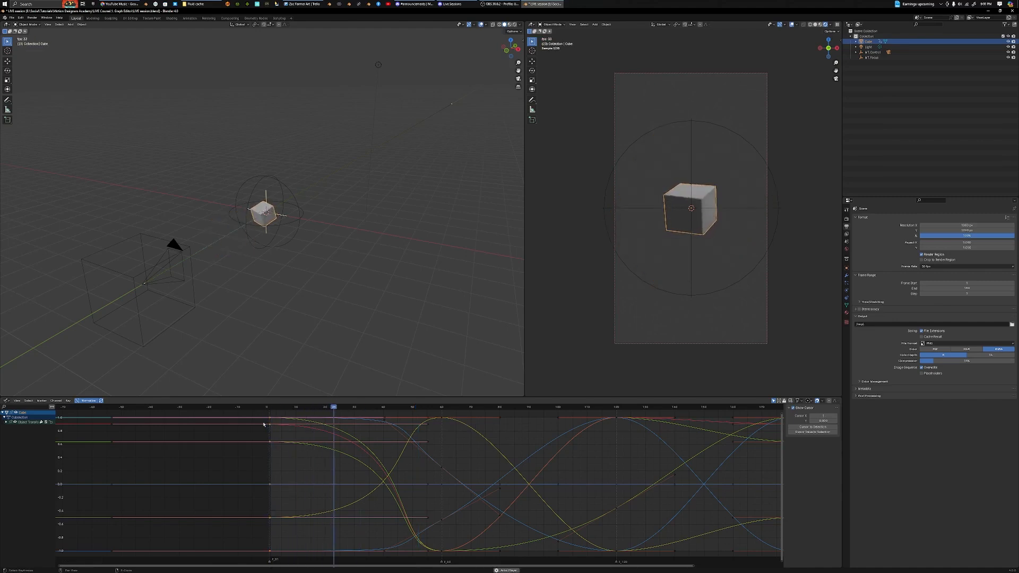
key(space)
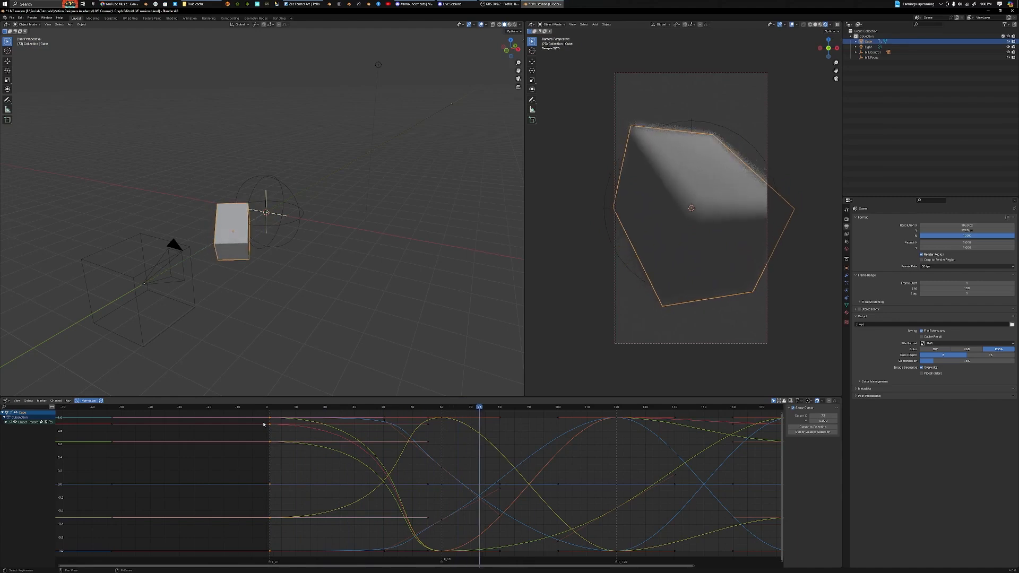
key(shift+Left)
key(space)
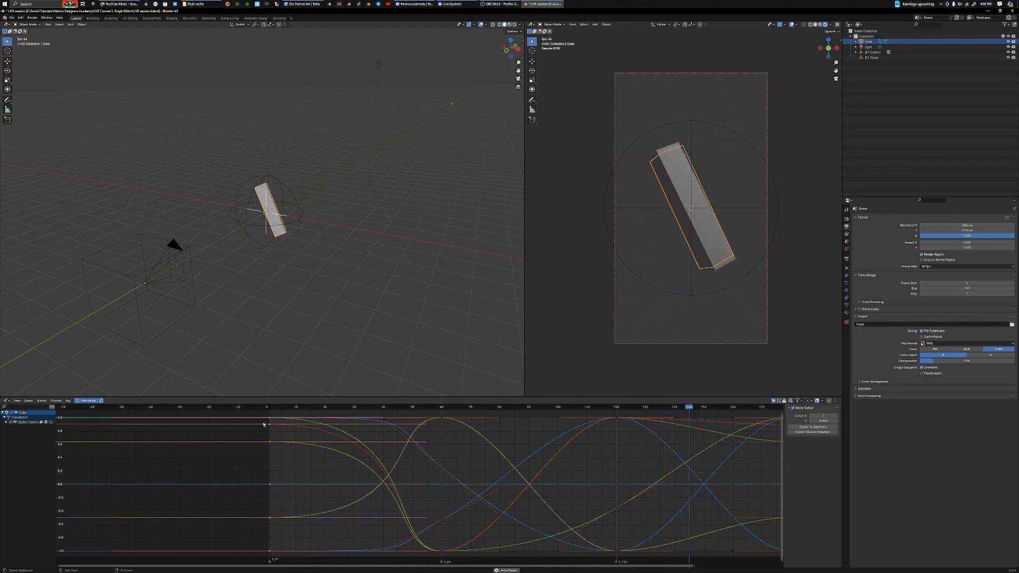
key(space)
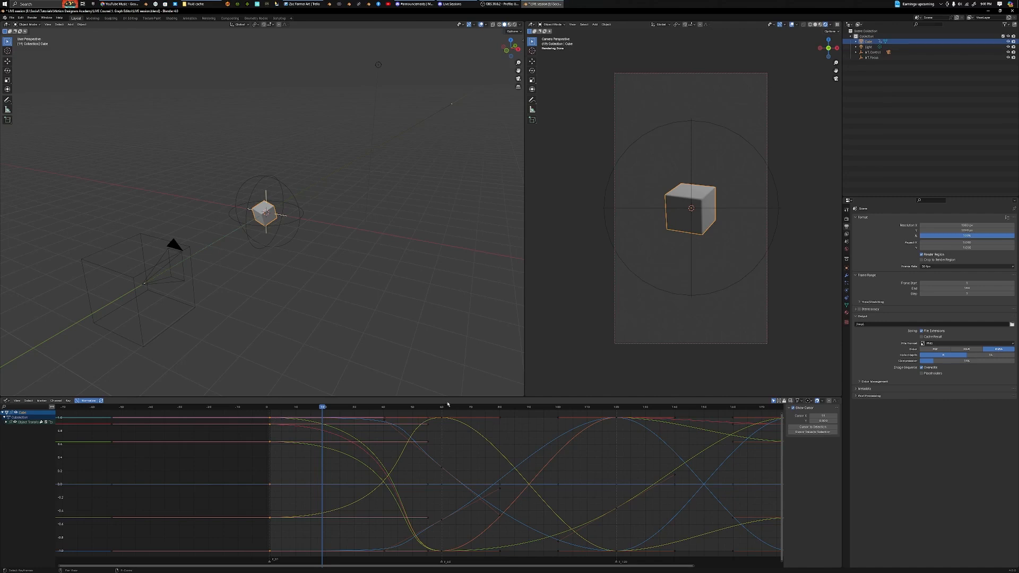
drag(447, 406, 269, 434)
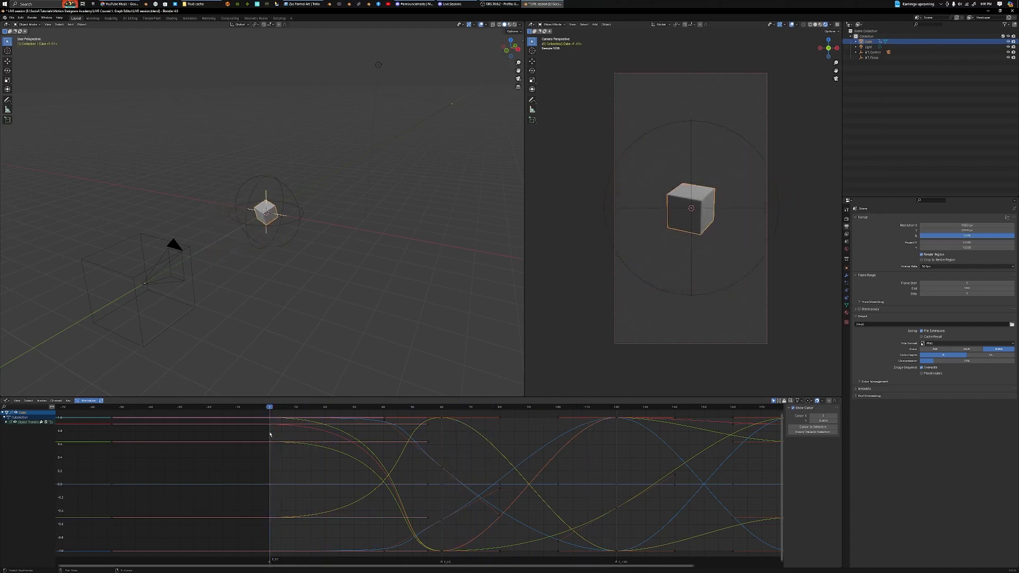
key(space)
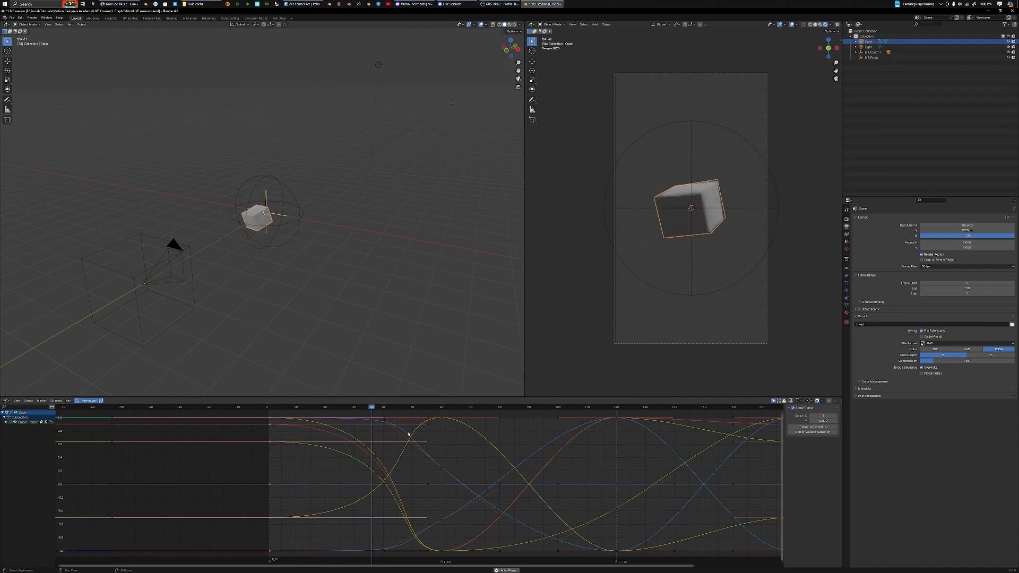
key(space)
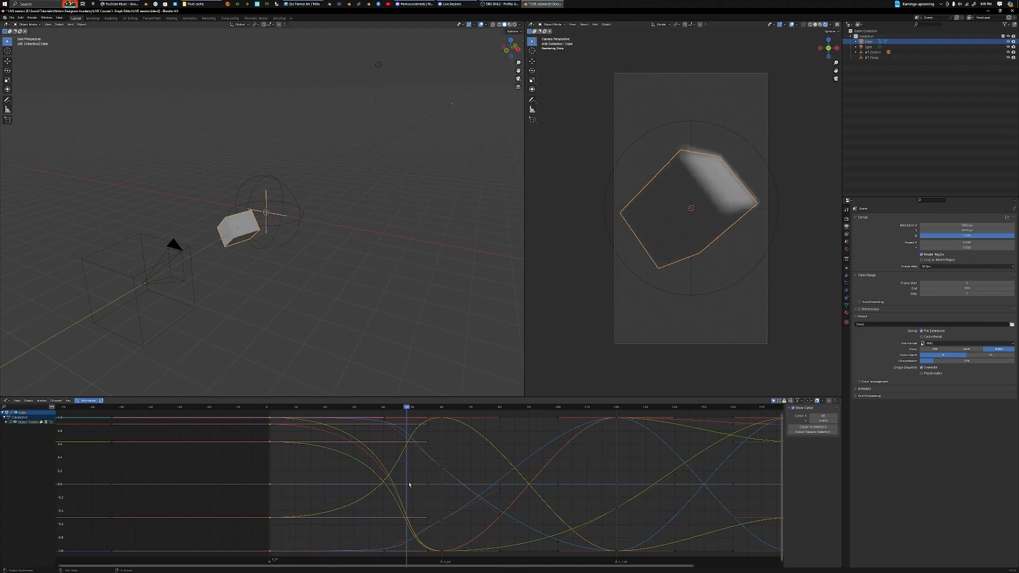
key(space)
key(space)
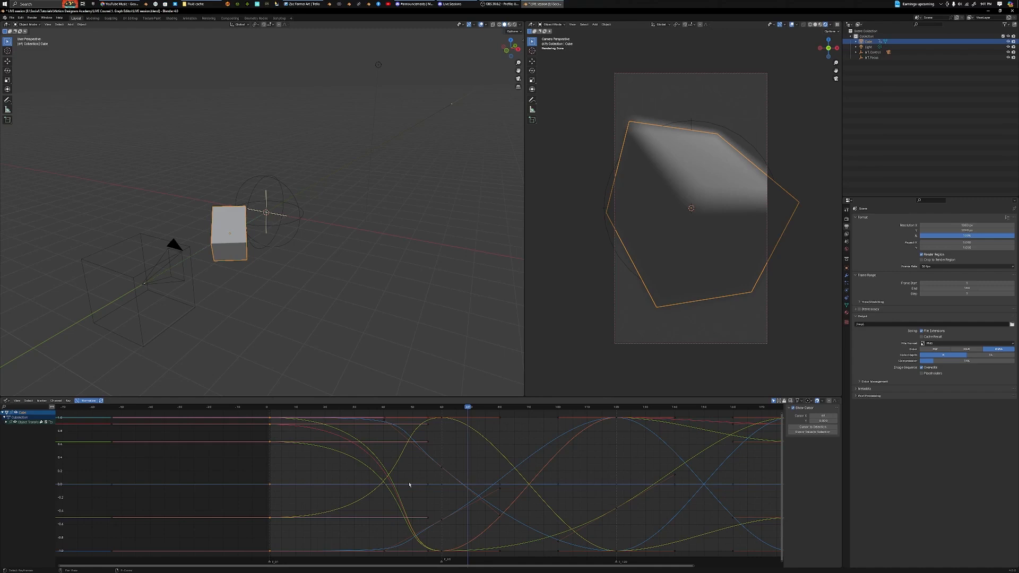
Stretch the handles of all the cube's keyframes at frame 60 along the time axis to about frames 1 and 120
click(408, 414)
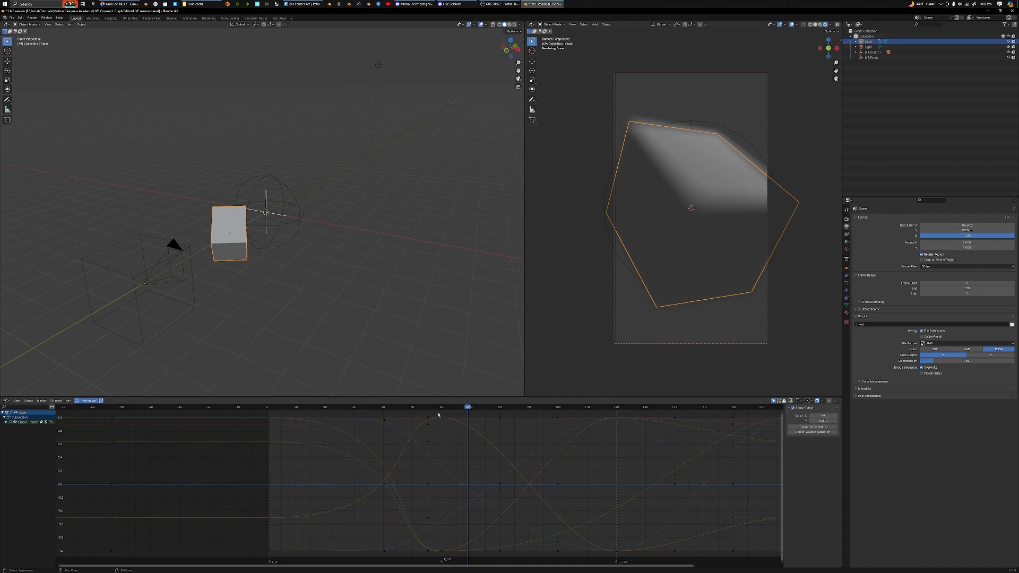
drag(438, 415, 455, 556)
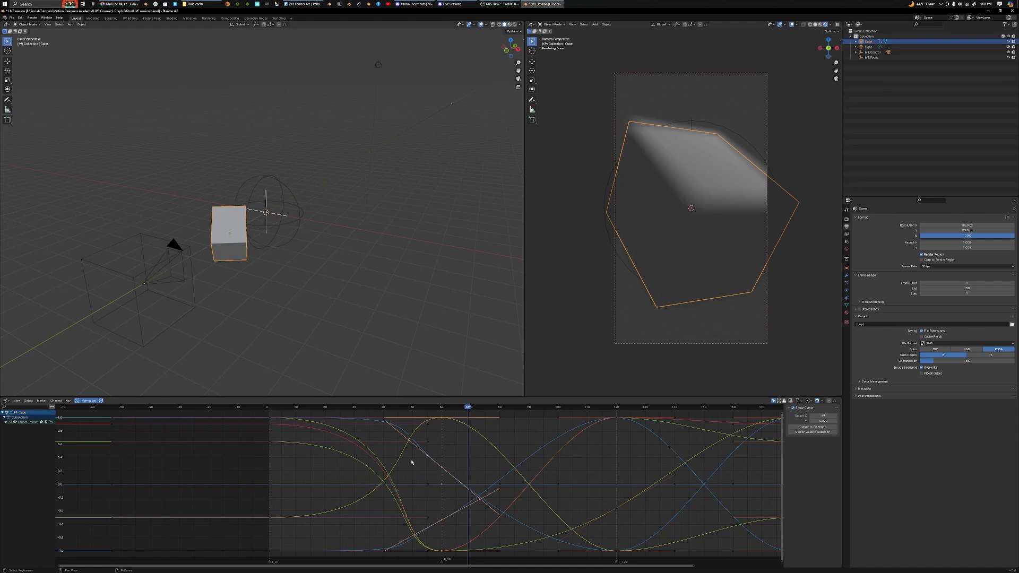
key(s)
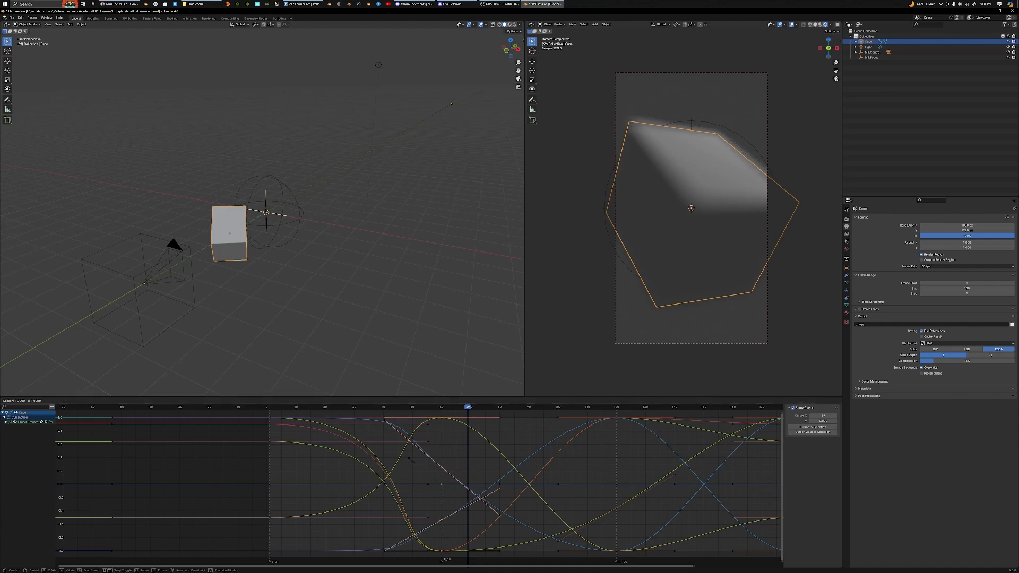
key(x)
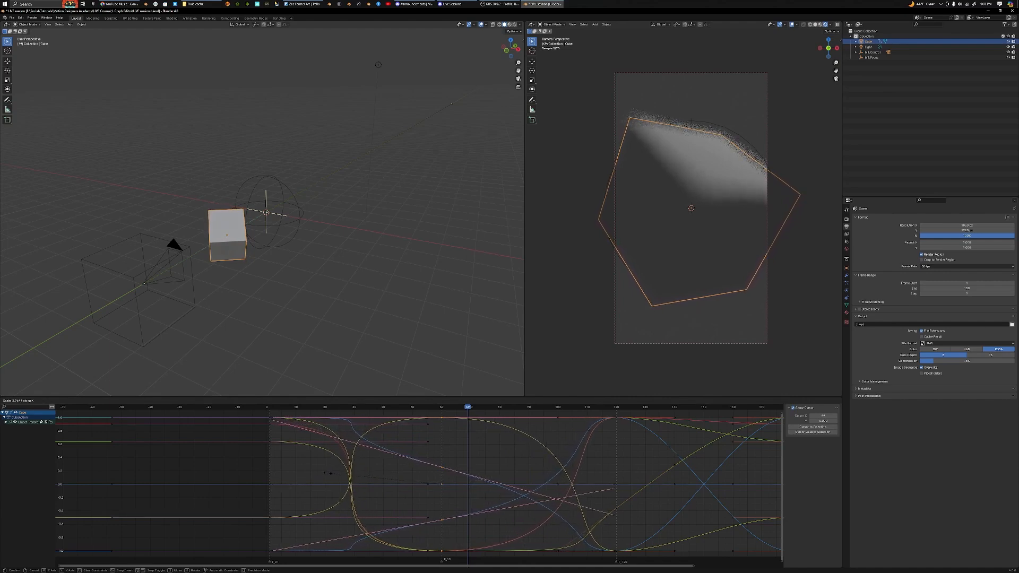
click(325, 475)
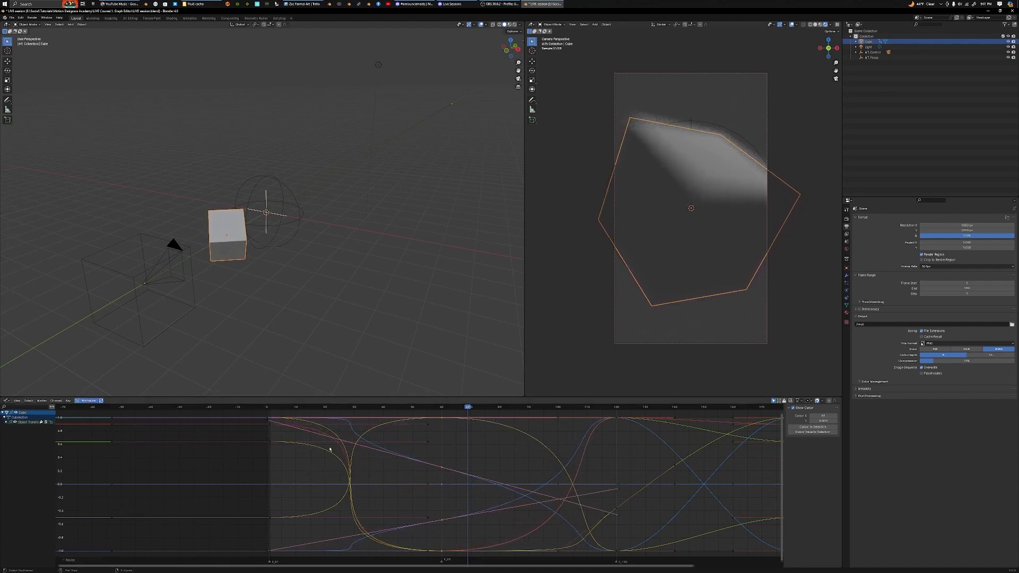
Scrub back to frame 1 and play the animation to check the cube's motion into the frame 60 keyframes
drag(341, 407, 322, 422)
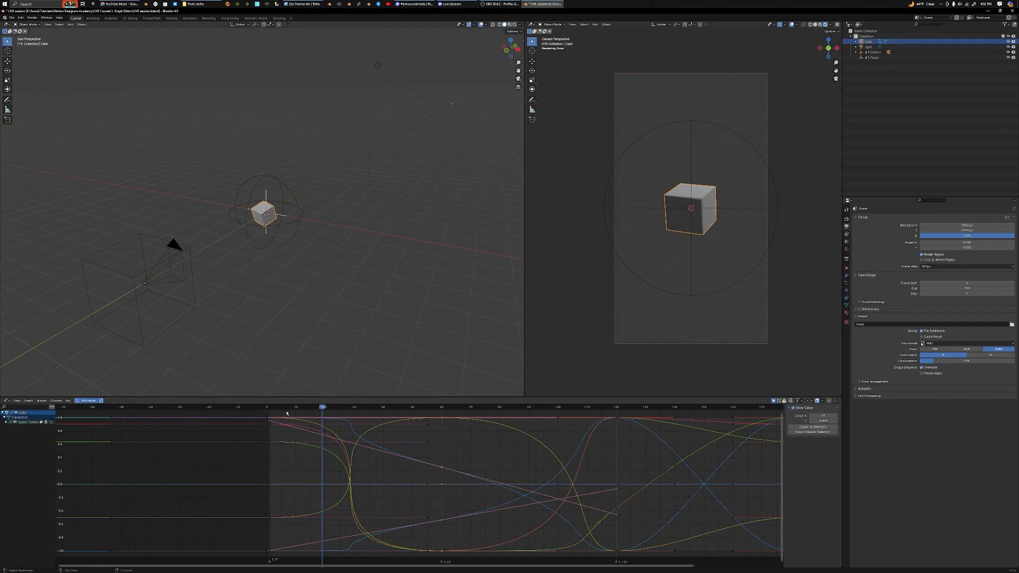
drag(285, 412, 269, 409)
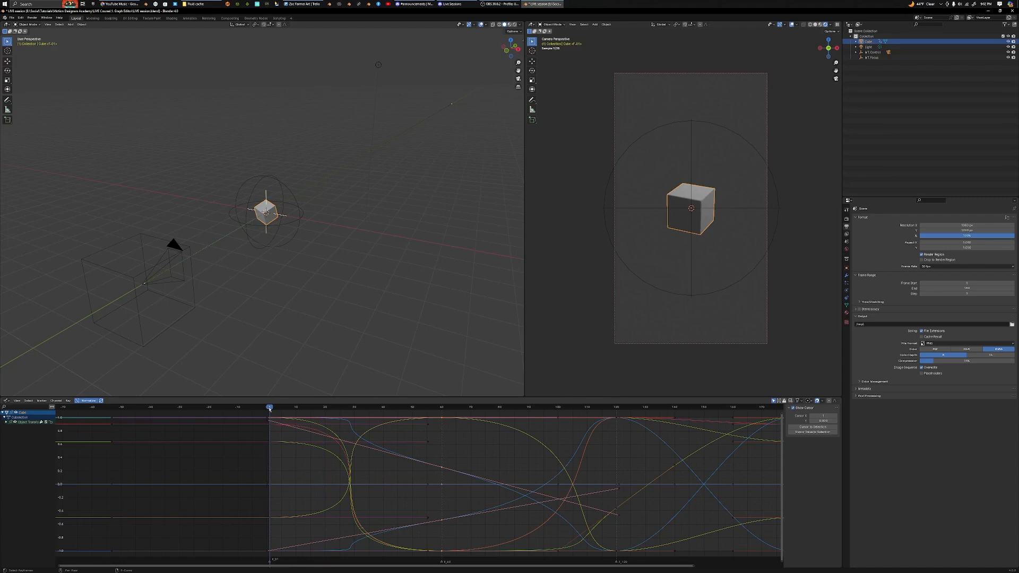
key(space)
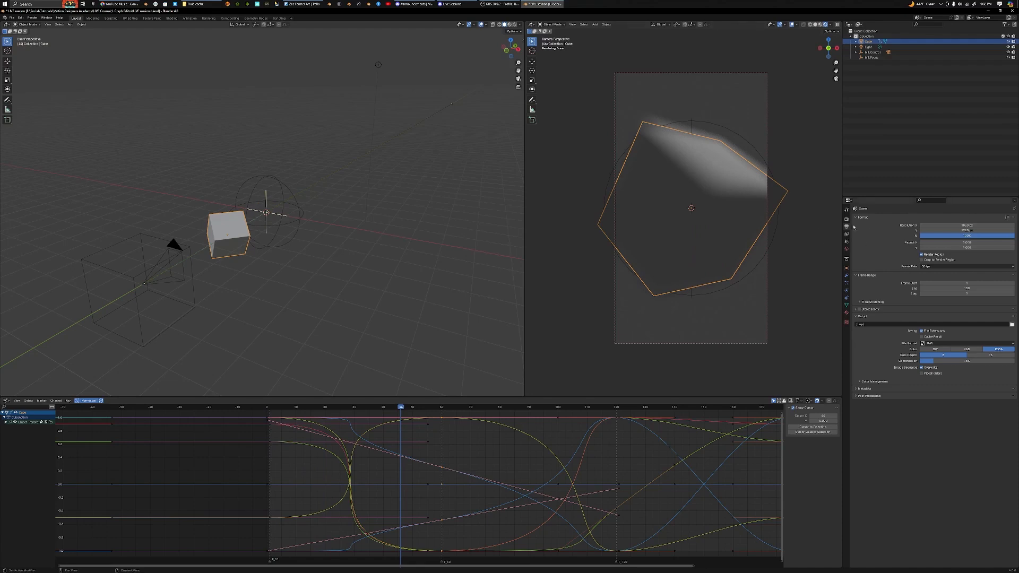
Turn off the camera's depth of field
click(171, 249)
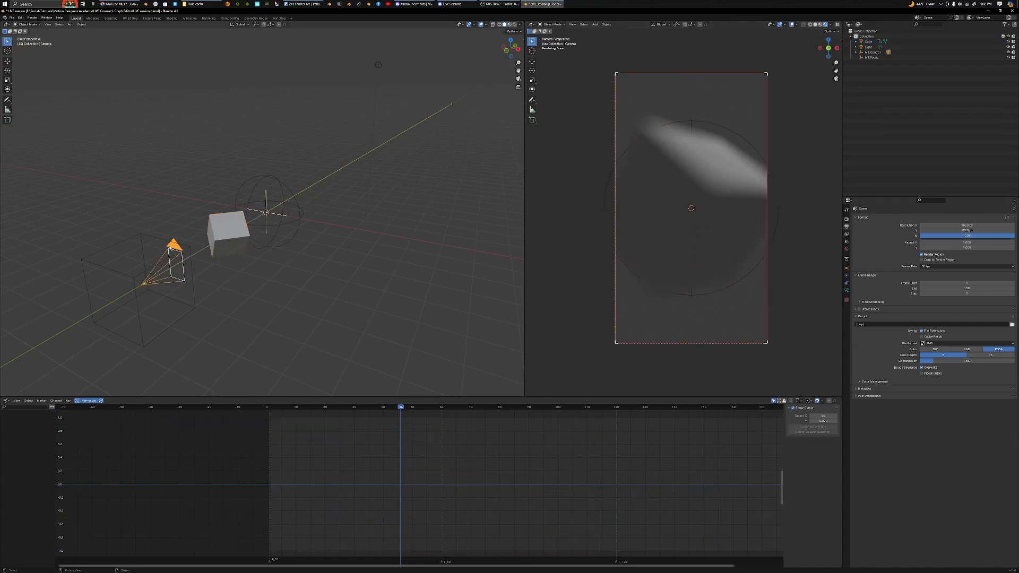
click(846, 291)
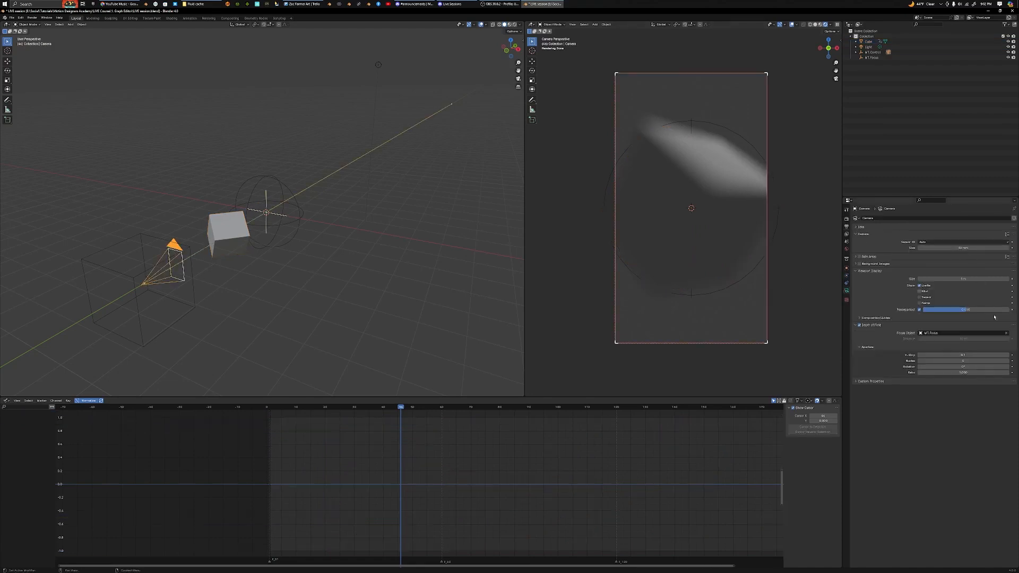
click(860, 326)
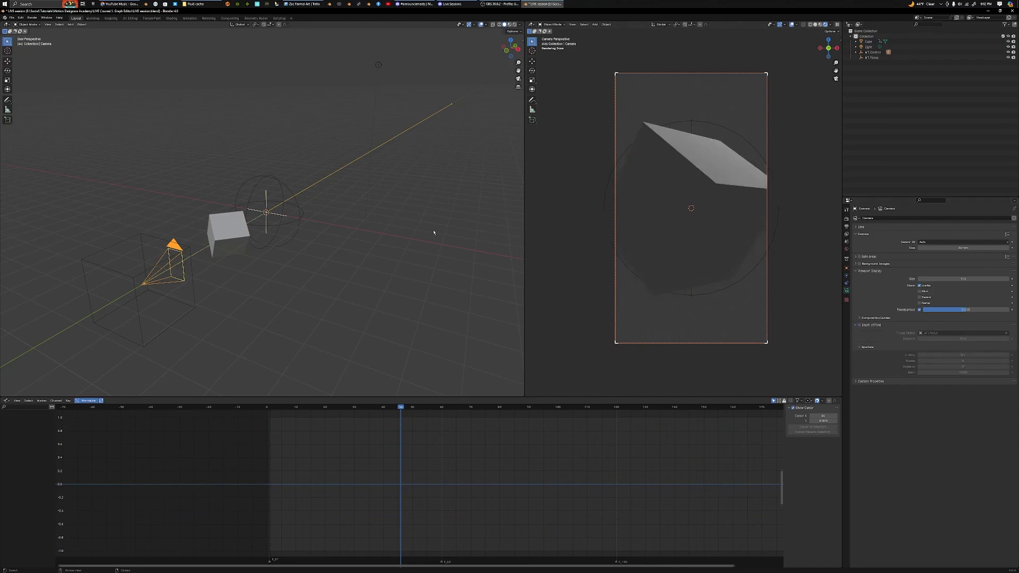
Select the cube and play its animation from frame 1 several times to examine the motion without depth of field
key(shift+Left)
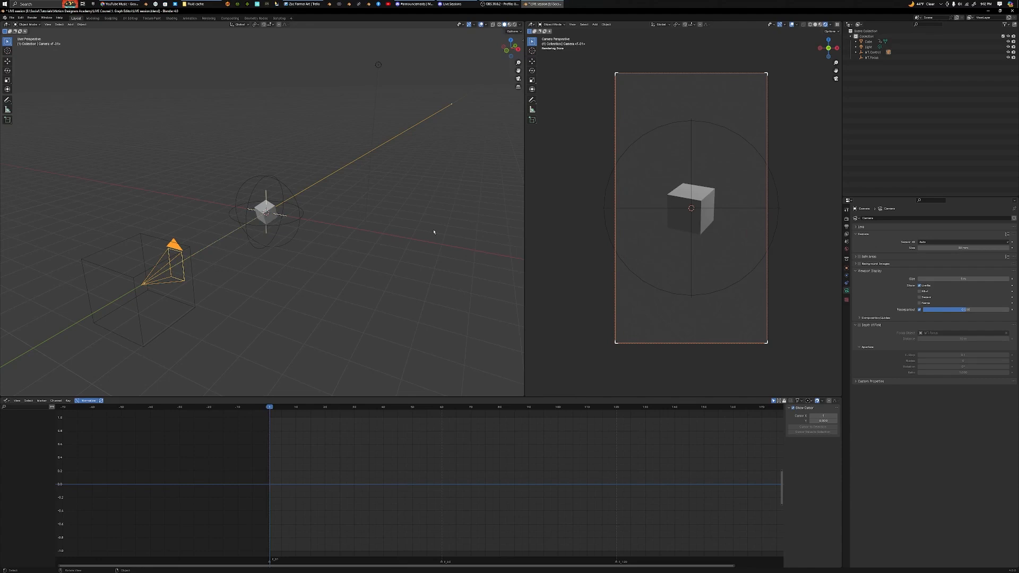
click(684, 198)
key(space)
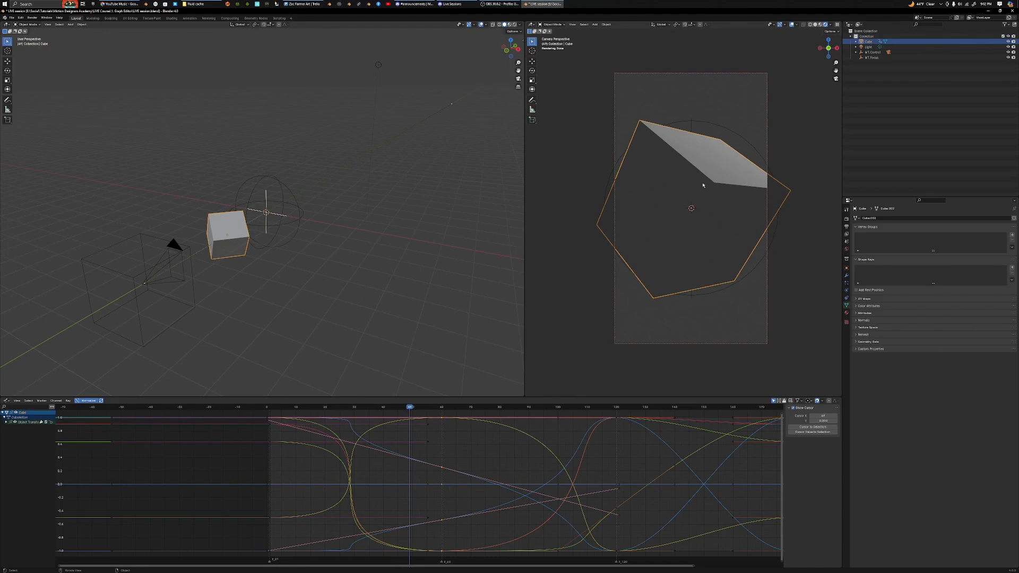
key(shift+Left)
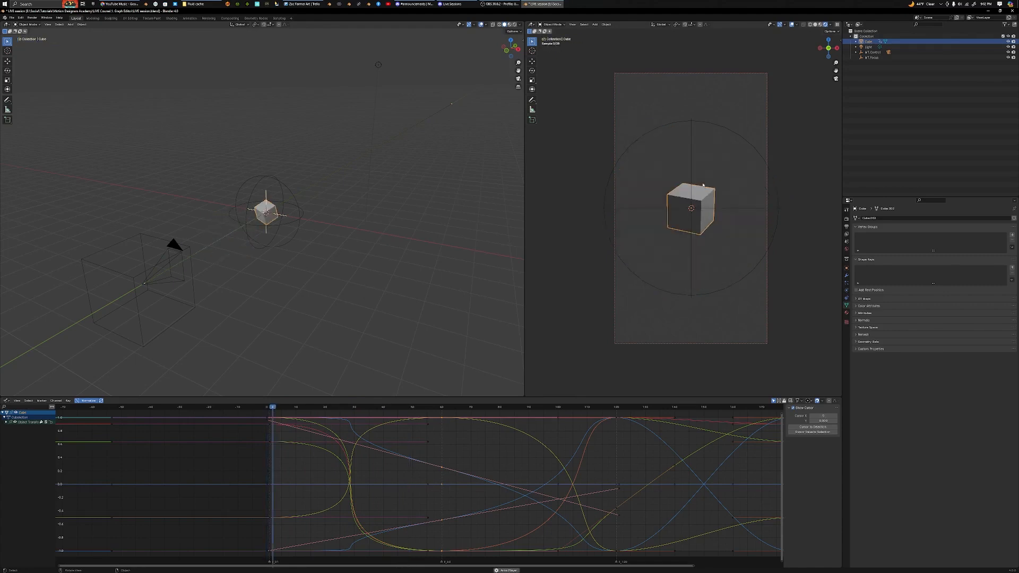
key(space)
key(space)
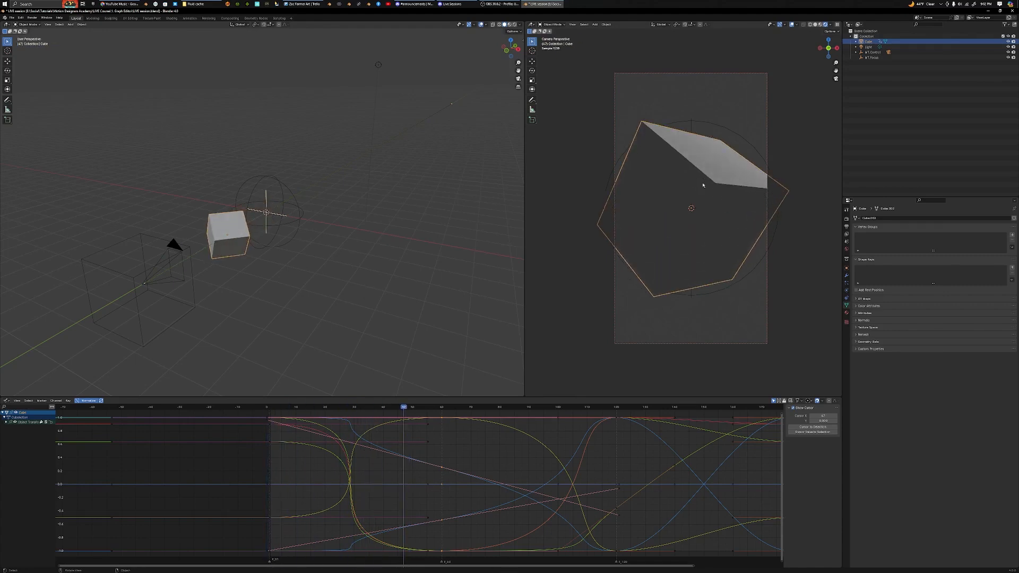
key(shift+Left)
key(space)
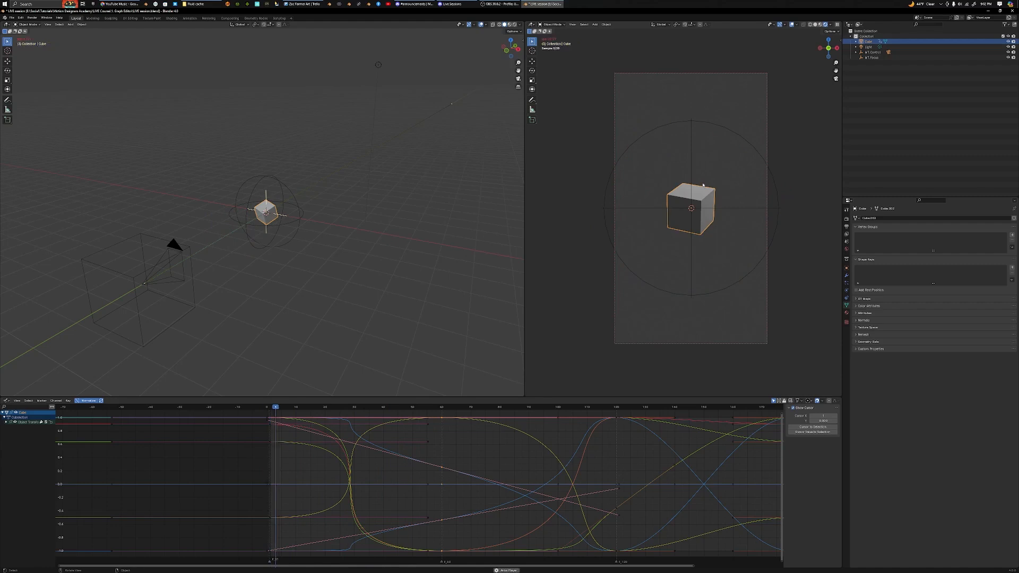
key(space)
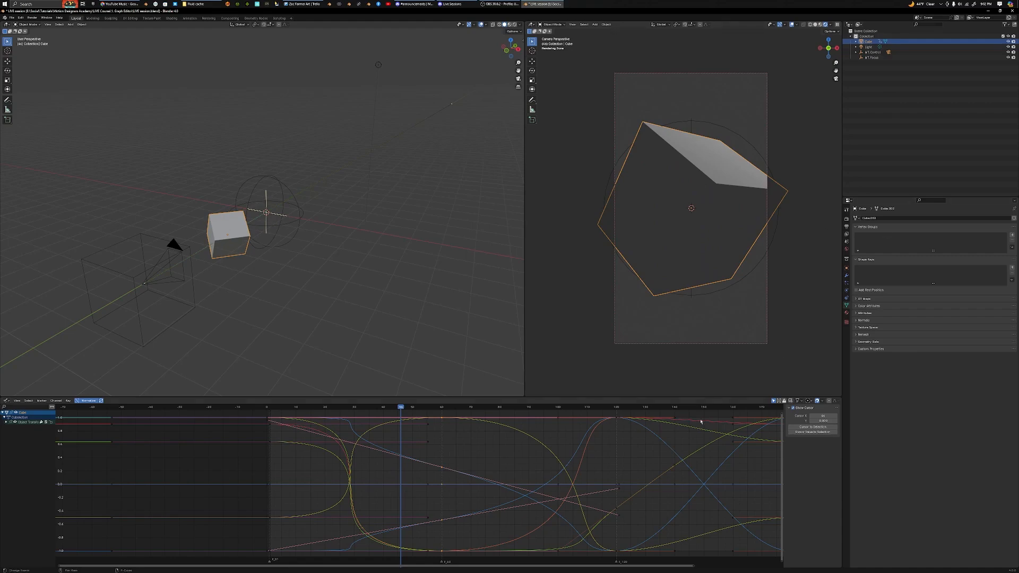
Scale the handles of all the cube's keyframes at frame 60 slightly shorter along the time axis, to about frames 2 and 118
middle_drag(665, 463, 568, 473)
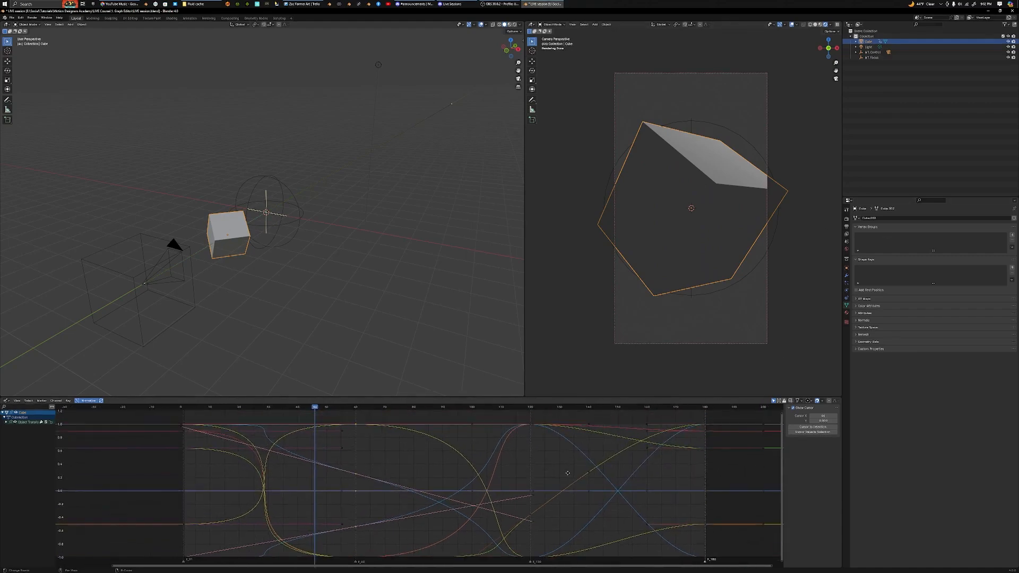
click(528, 440)
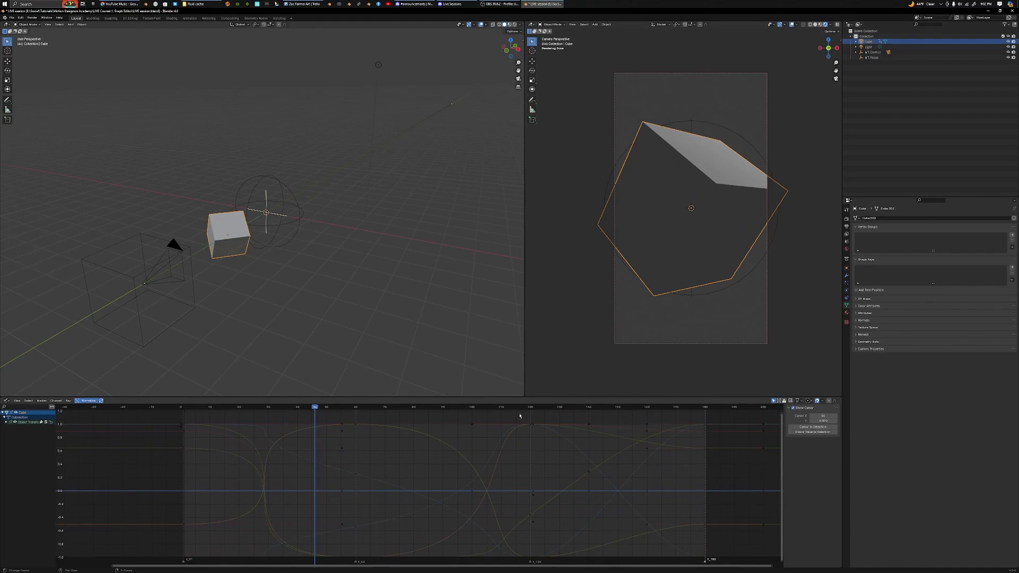
drag(519, 415, 543, 542)
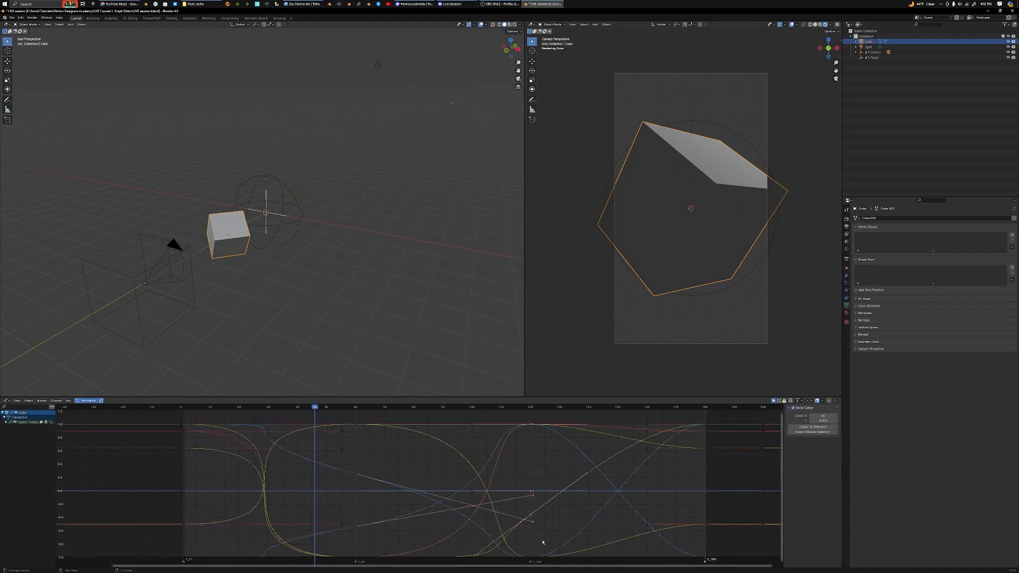
middle_drag(543, 541, 539, 477)
scroll(542, 478, down, 3)
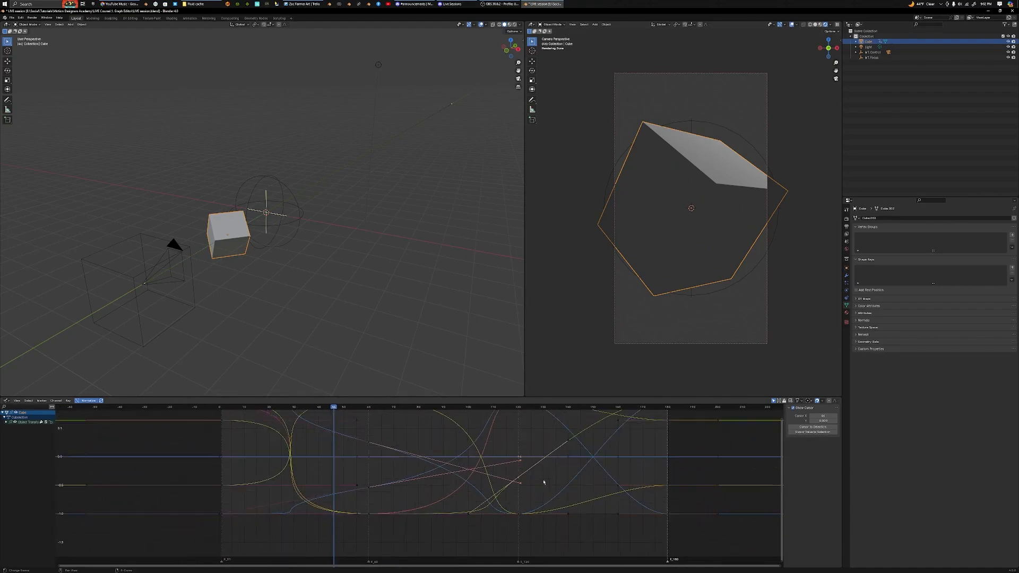
middle_drag(464, 476, 508, 474)
drag(371, 428, 384, 557)
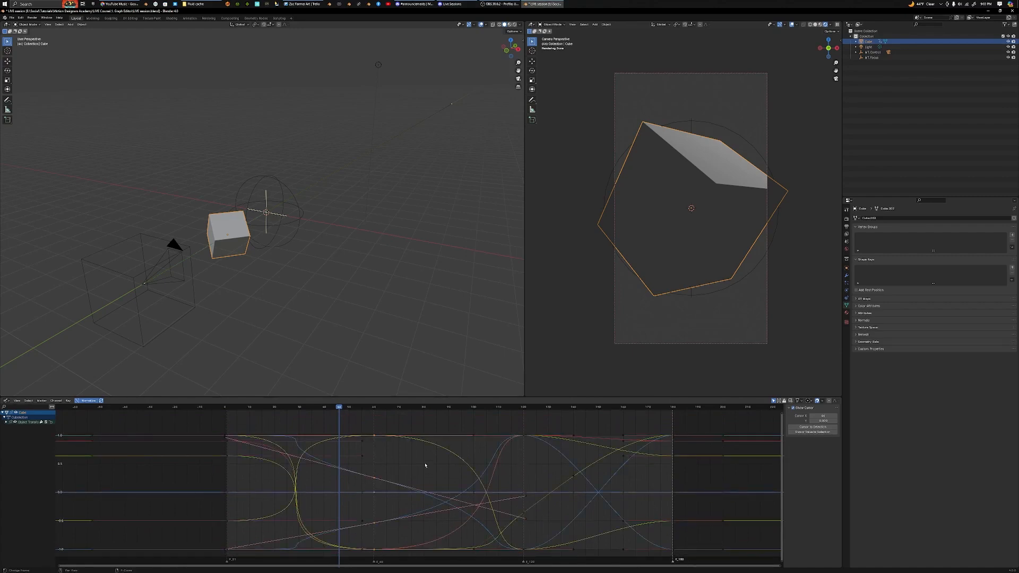
click(374, 408)
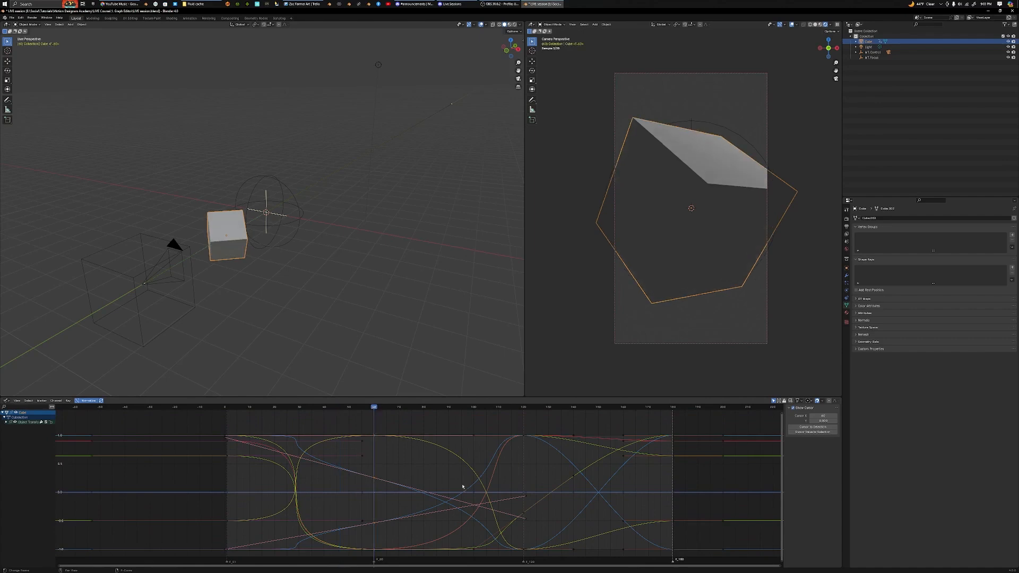
key(s)
key(x)
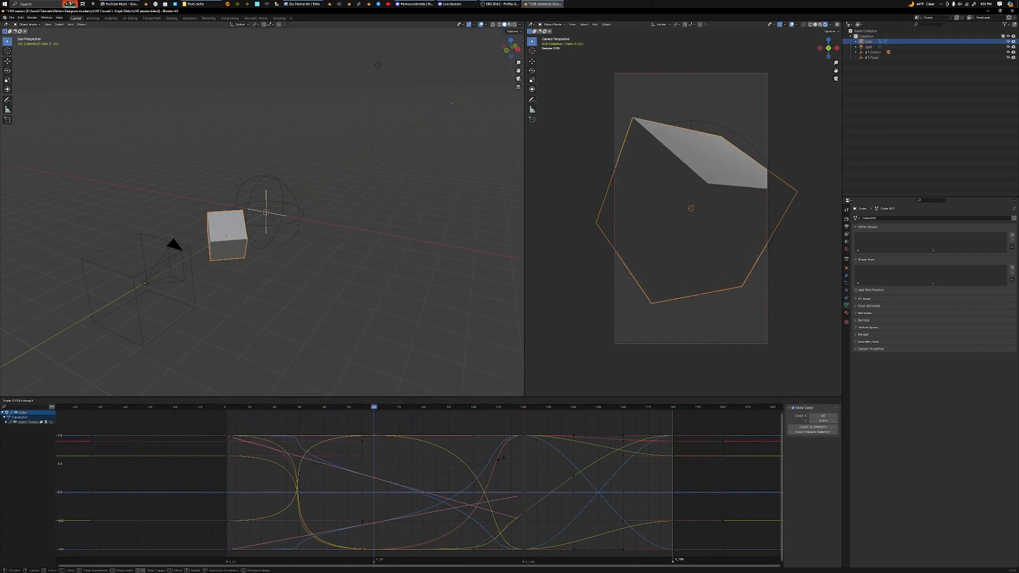
key(Return)
Stretch the handles of all the cube's keyframes at frame 120 along the time axis to about frames 61 and 179
click(519, 437)
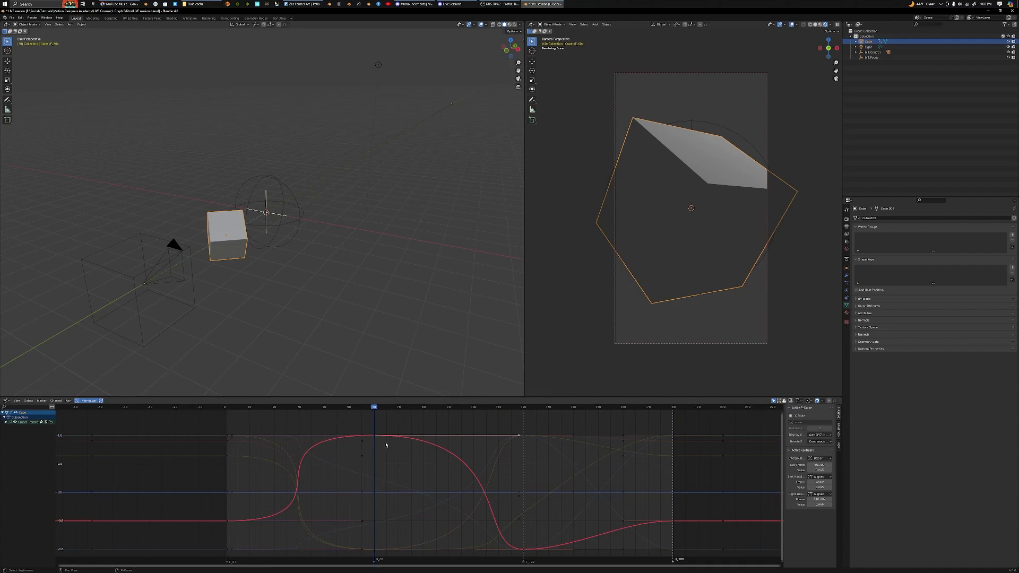
click(519, 493)
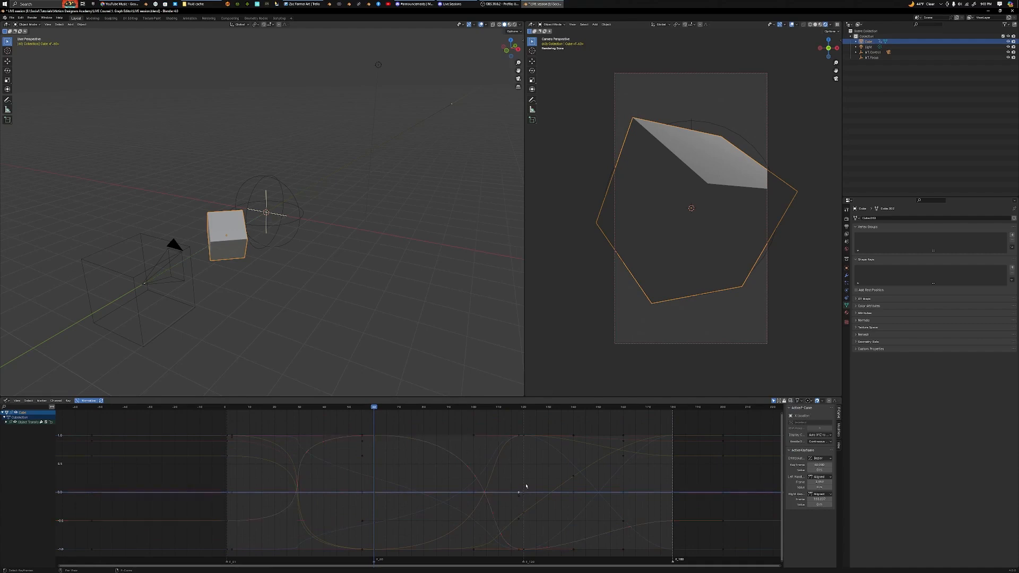
click(522, 421)
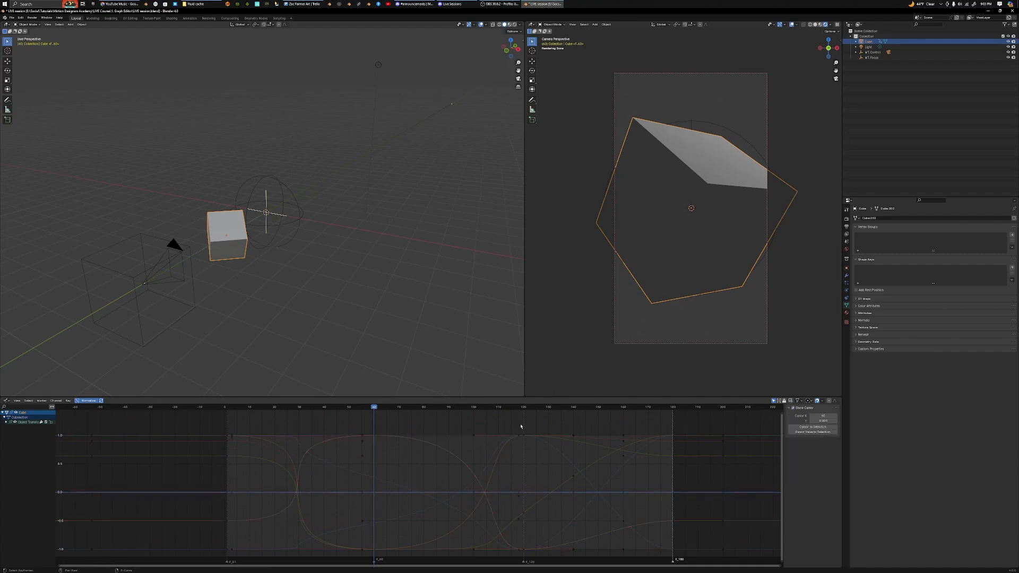
drag(521, 425, 536, 549)
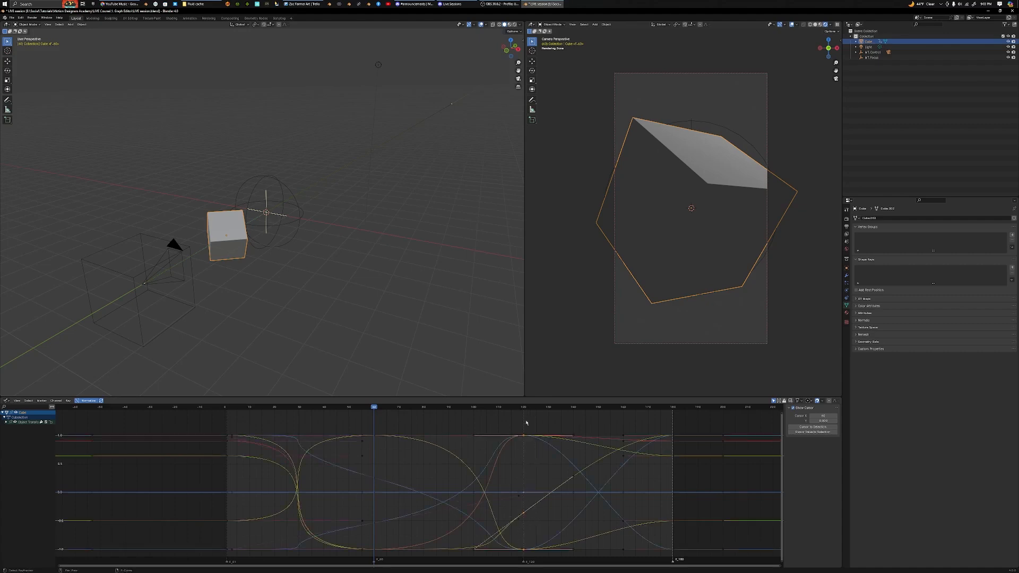
key(s)
key(x)
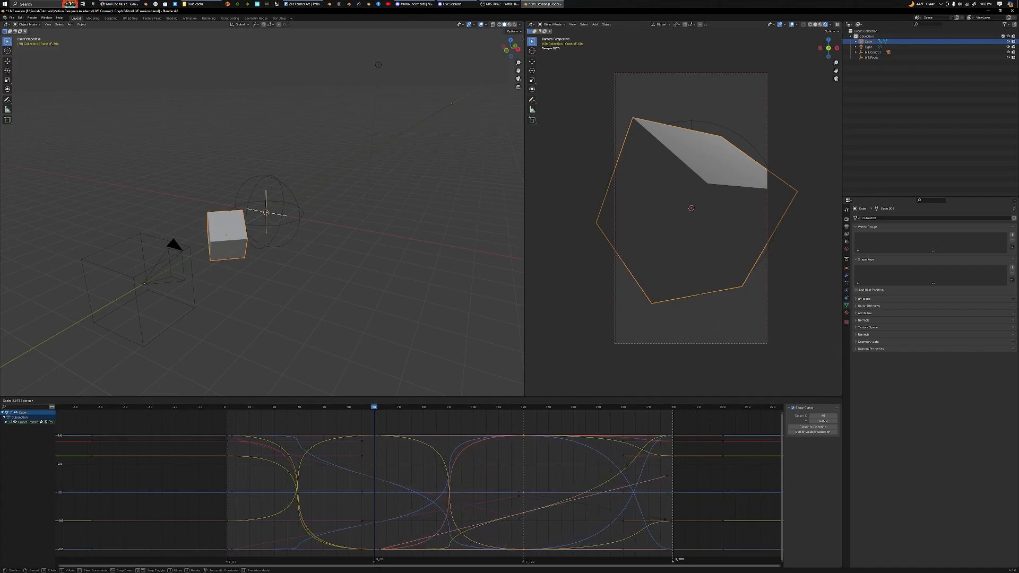
click(562, 482)
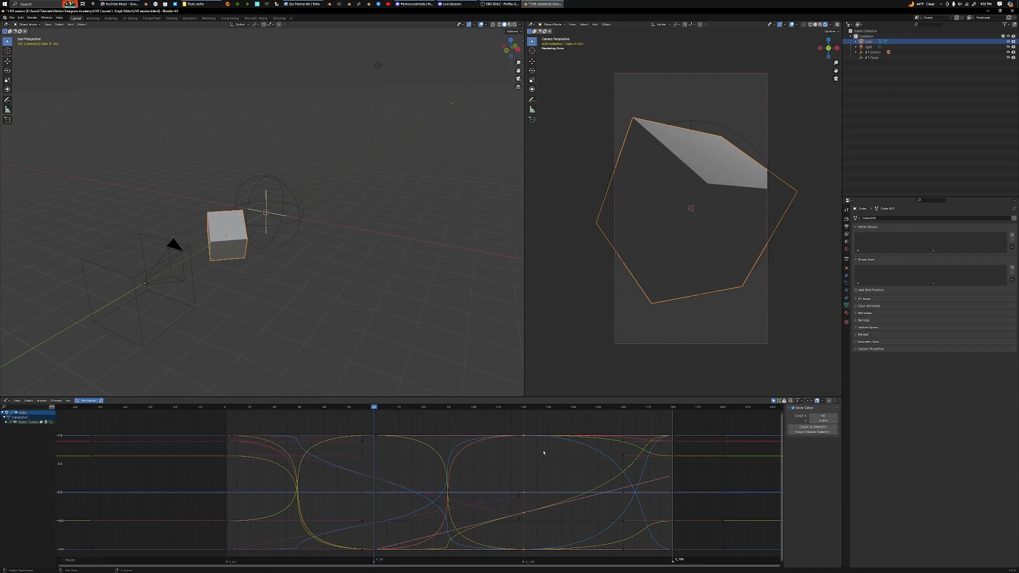
Set the handle type of the uppermost keyframes at frame 120 to Free
click(528, 430)
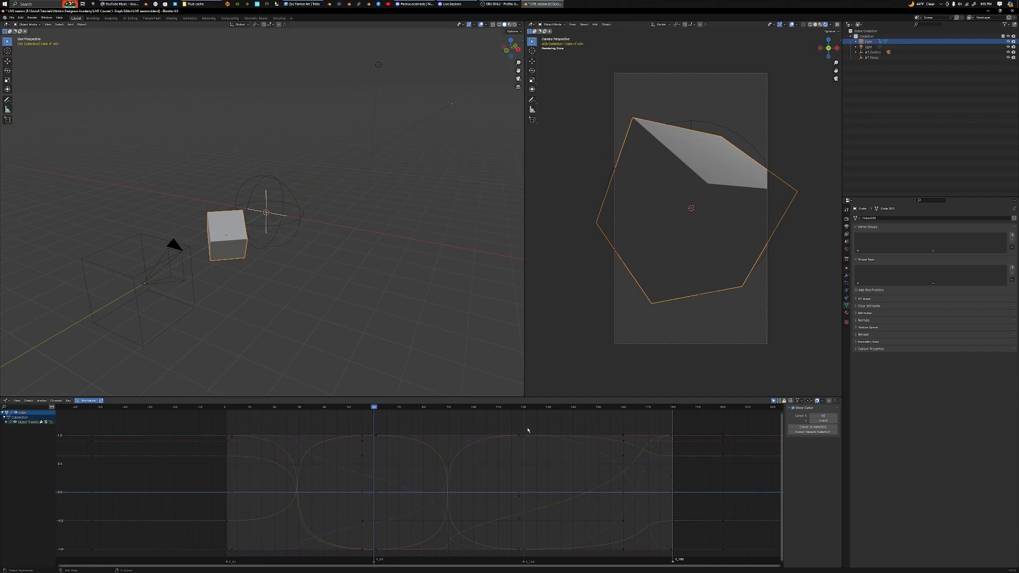
drag(522, 429, 539, 451)
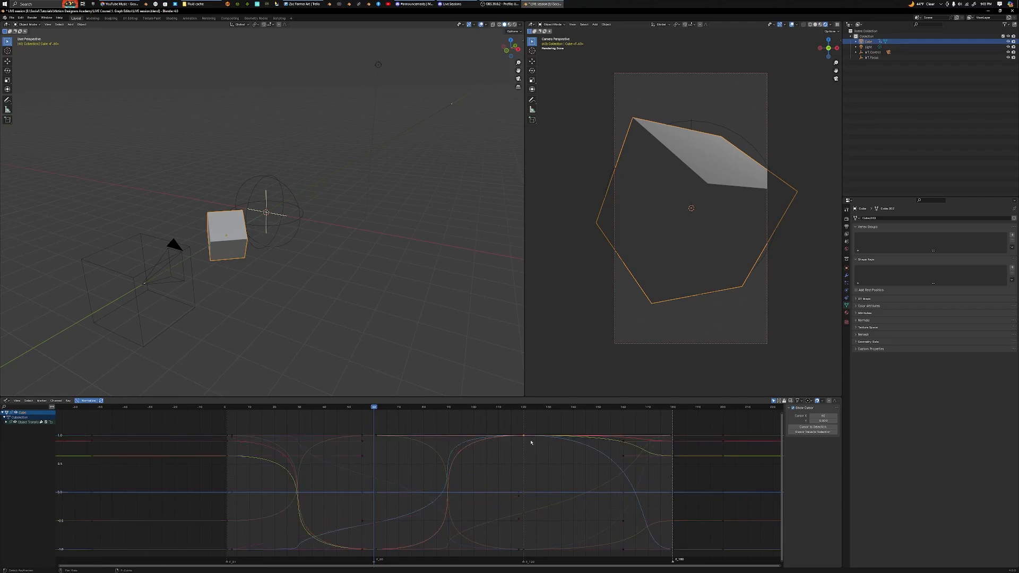
right_click(531, 443)
mouse_move(531, 441)
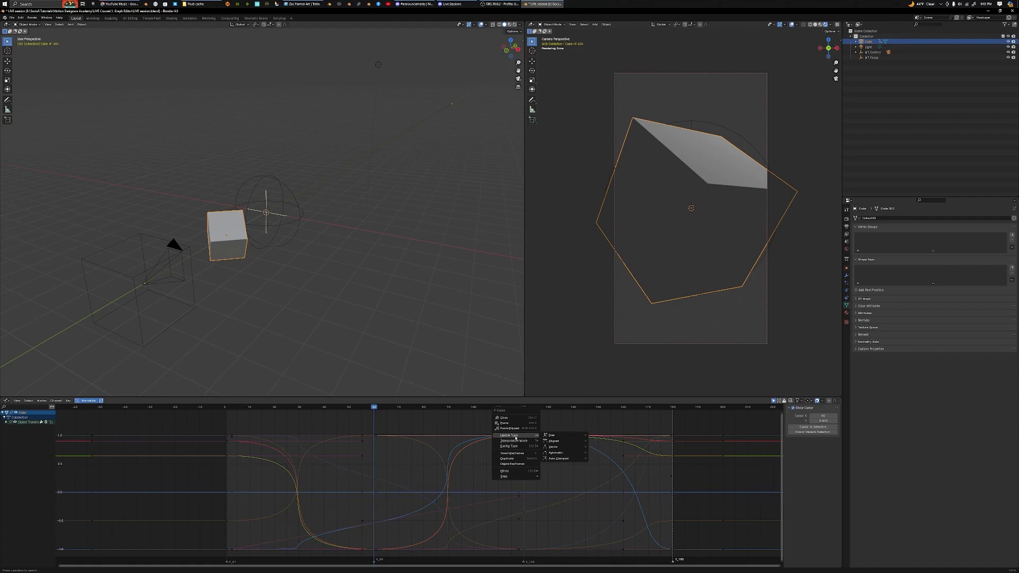
click(556, 441)
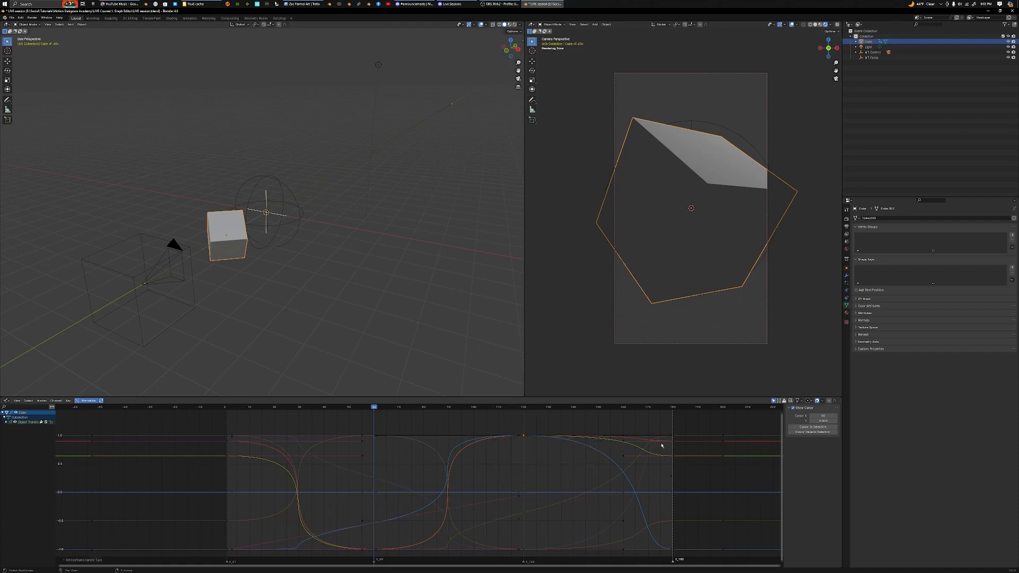
Pull the left handle of the green curve's frame 120 keyframe down to about frame 106, independently of its right handle
click(625, 439)
click(521, 438)
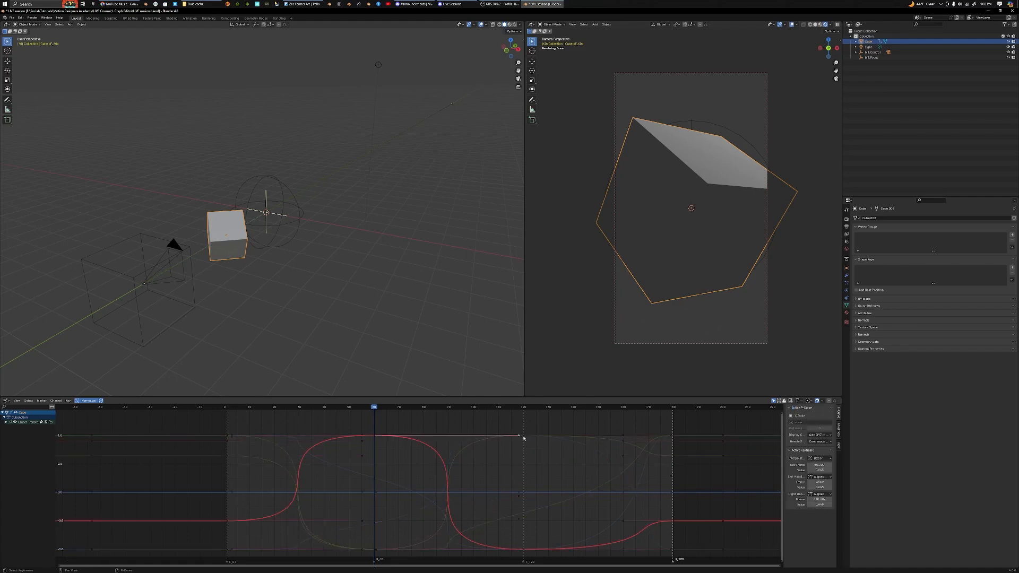
click(523, 436)
key(alt+a)
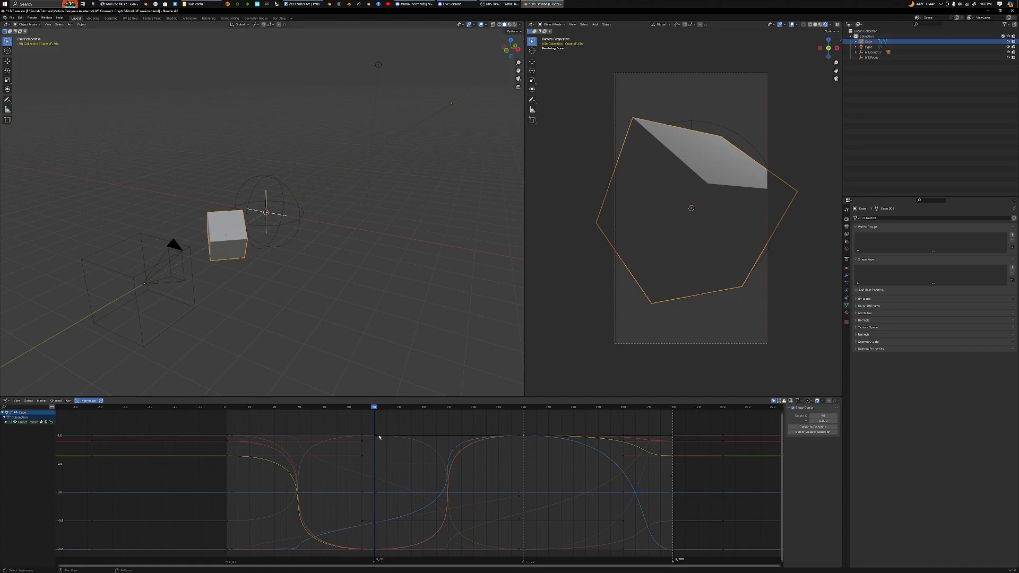
drag(379, 436, 489, 454)
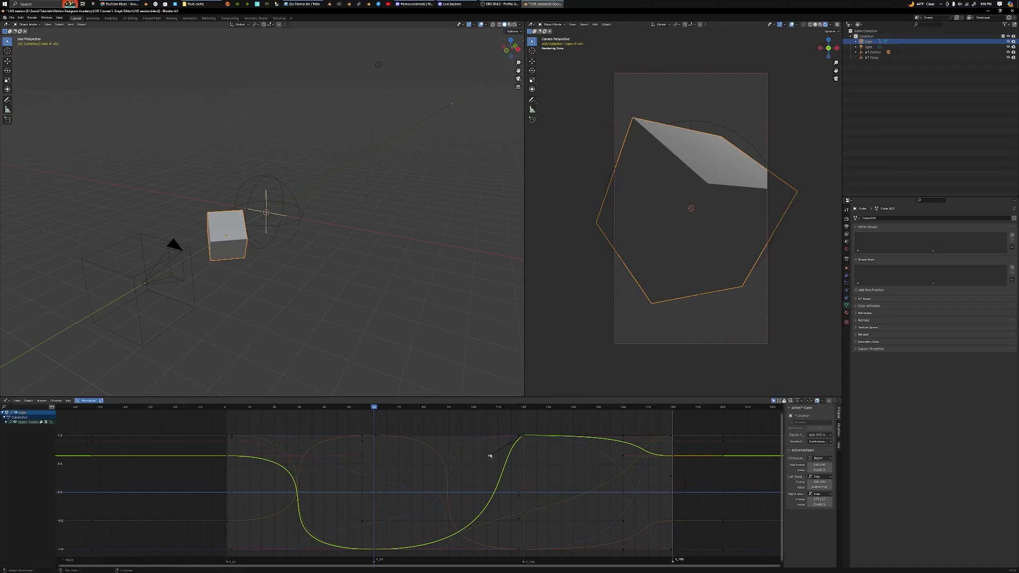
Undo the free handle adjustment and the handle type change on the frame 120 keyframes
key(ctrl+z)
key(ctrl+z)
key(ctrl+z)
key(ctrl+z)
key(ctrl+z)
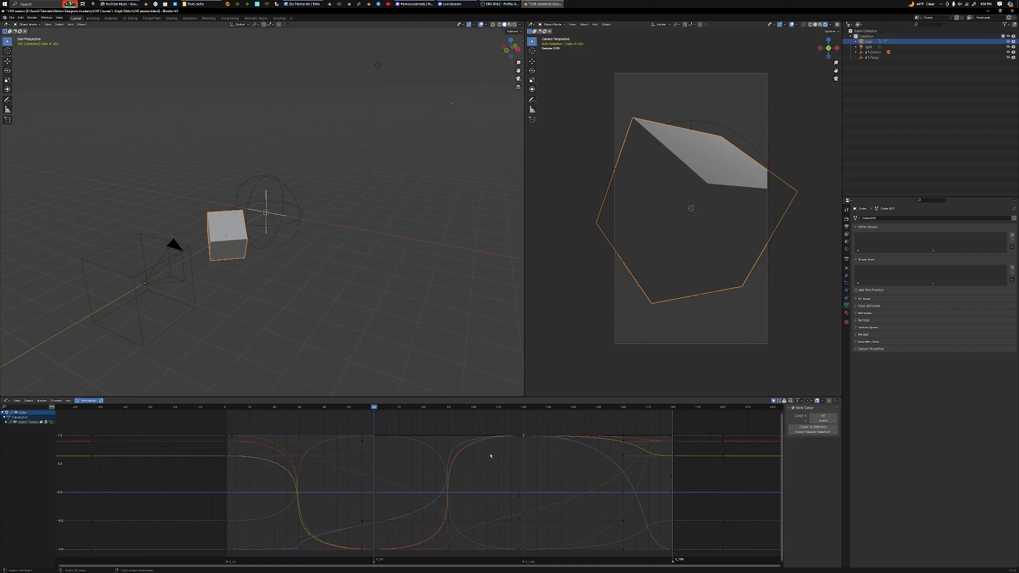
key(ctrl+z)
key(ctrl+z)
Move the playhead to frame 120 and shorten the handles of all its keyframes along the time axis to about frames 65 and 175
click(512, 408)
click(532, 430)
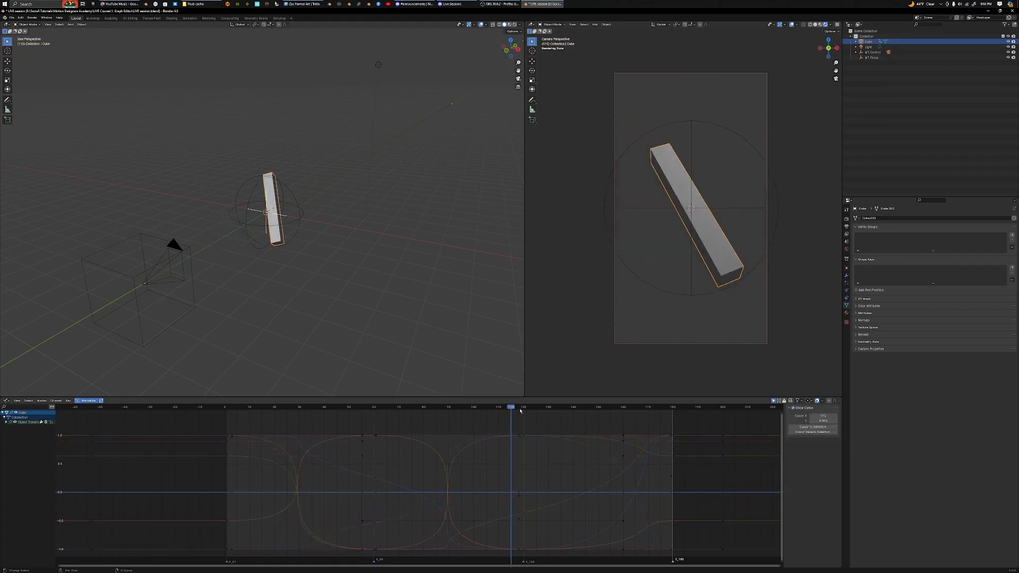
key(Up)
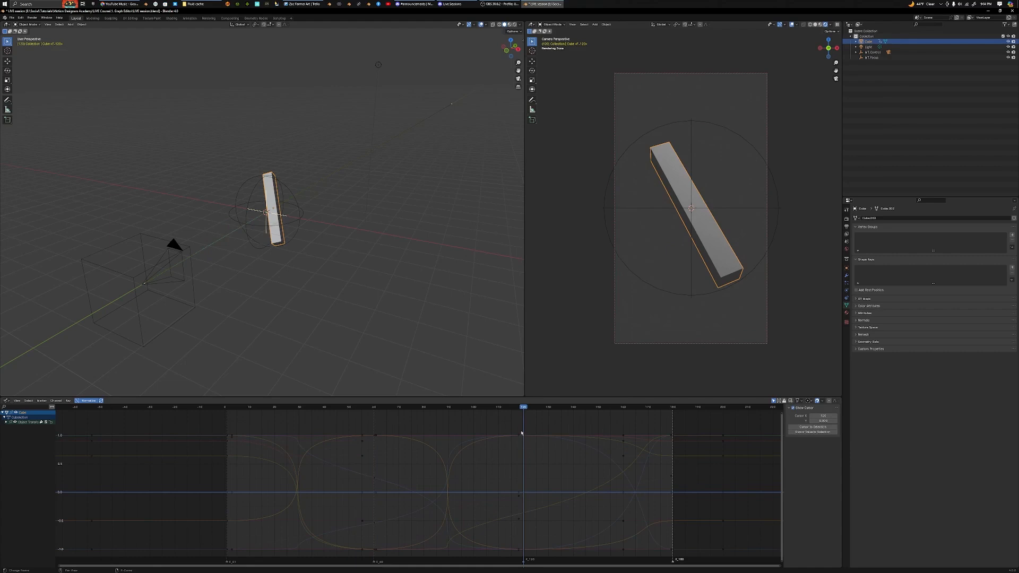
drag(522, 431, 553, 555)
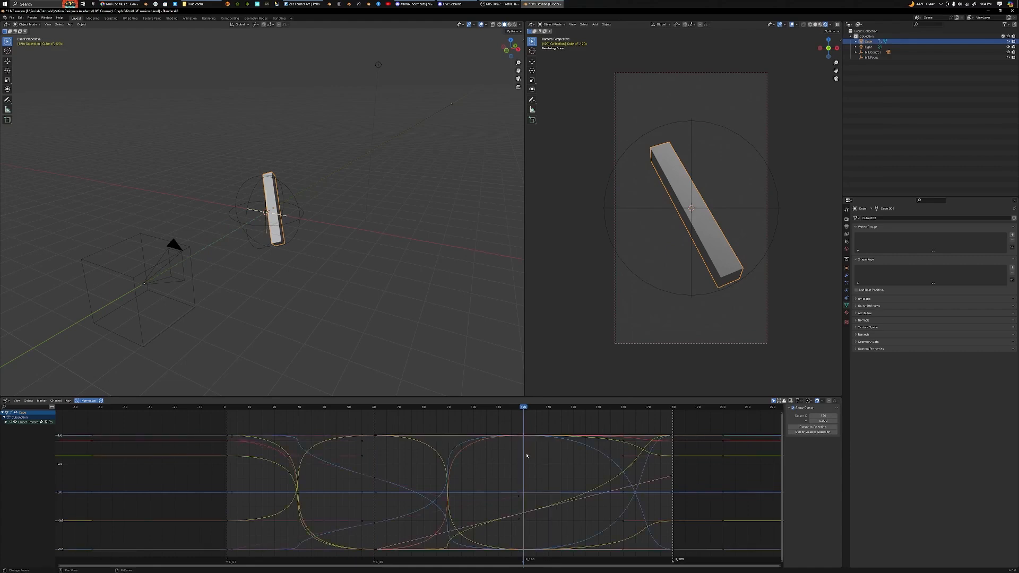
key(s)
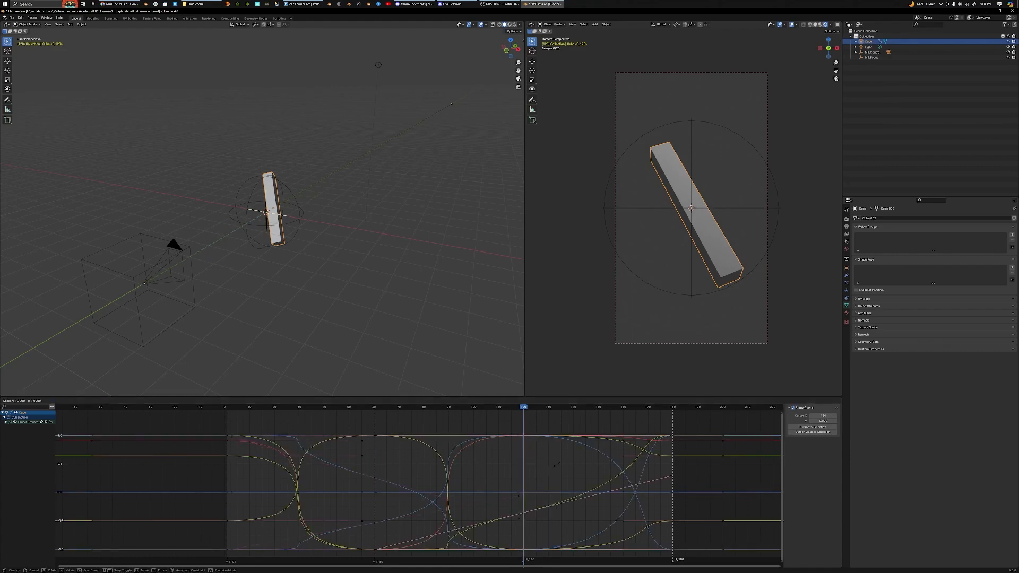
click(552, 467)
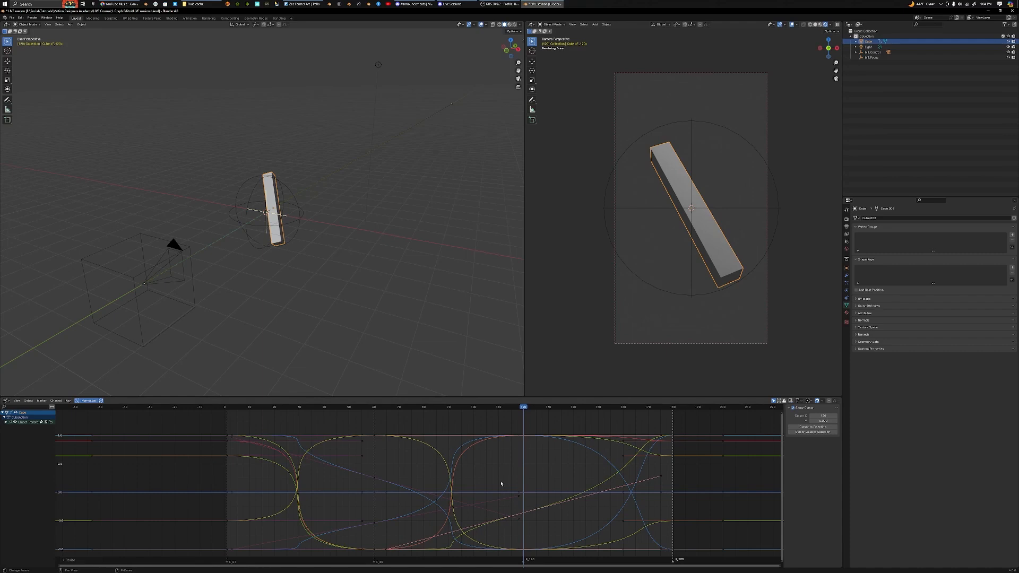
Play the animation from frame 1 and again from the frame 60 keyframe to check the easing into frame 120
key(shift+Left)
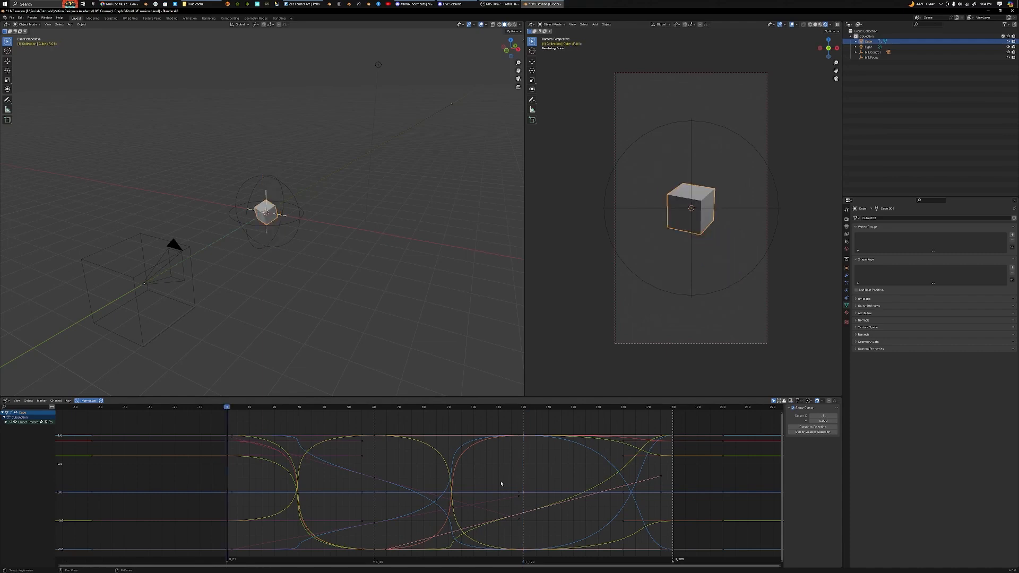
key(space)
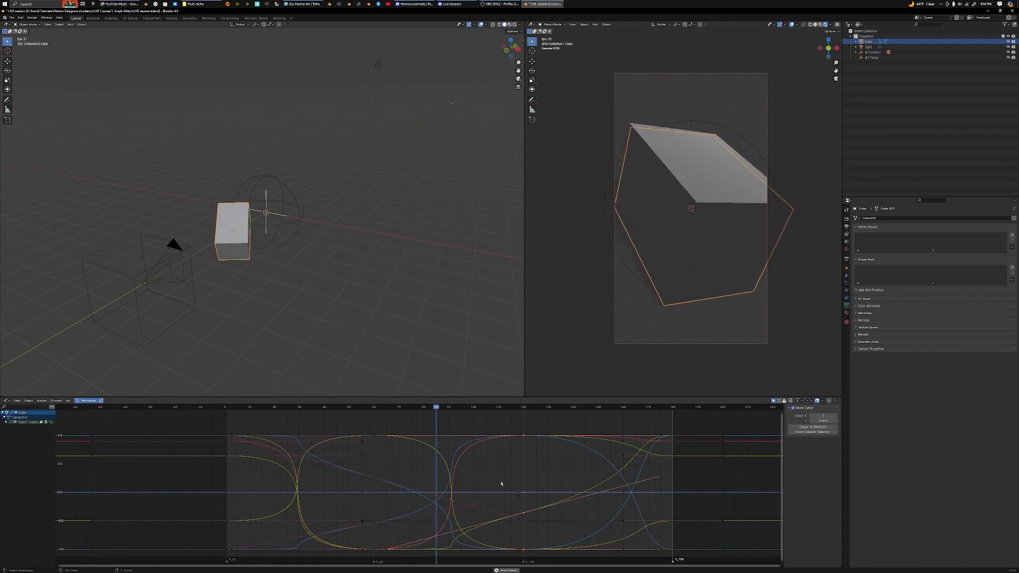
key(space)
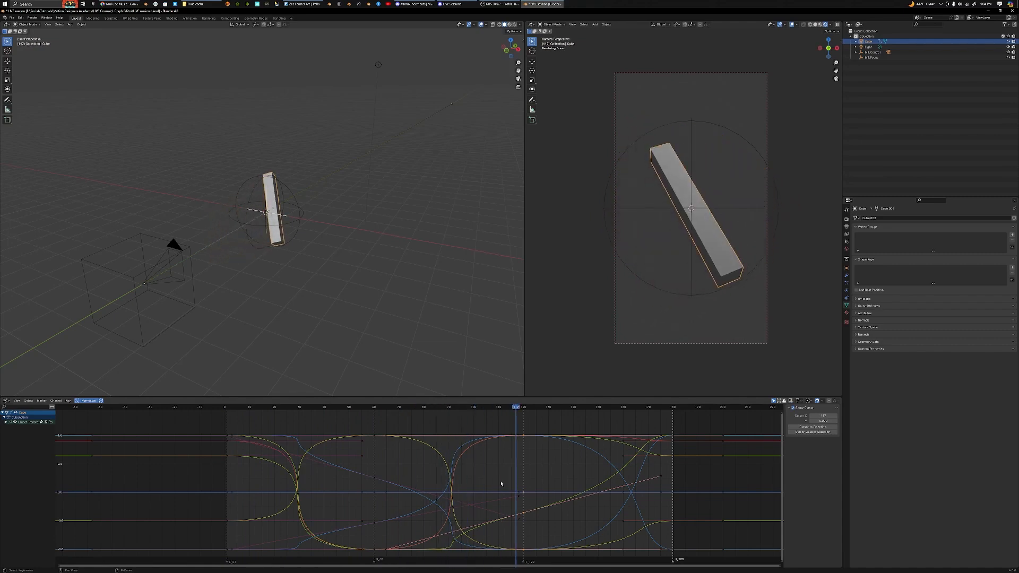
key(Up)
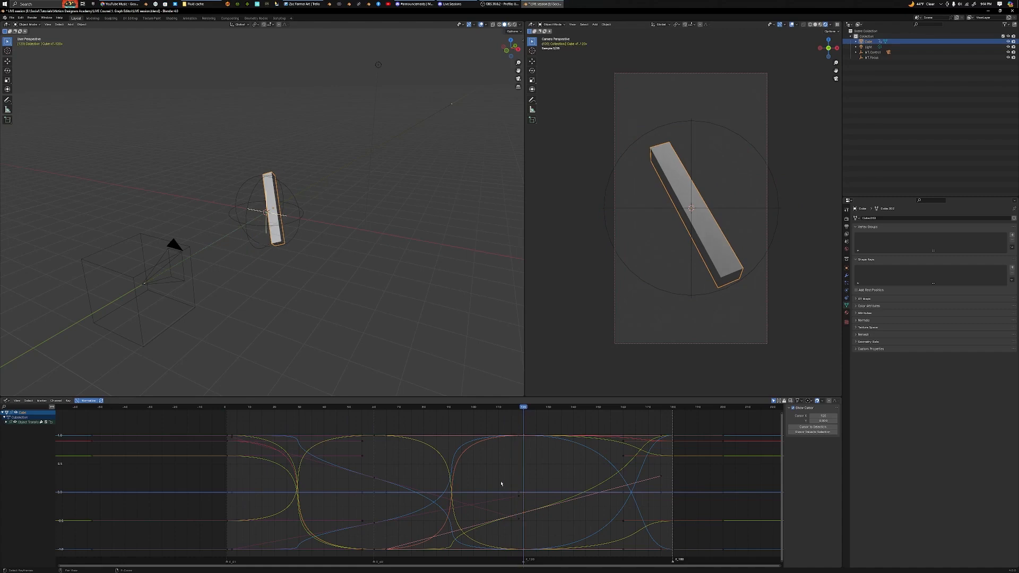
key(Down)
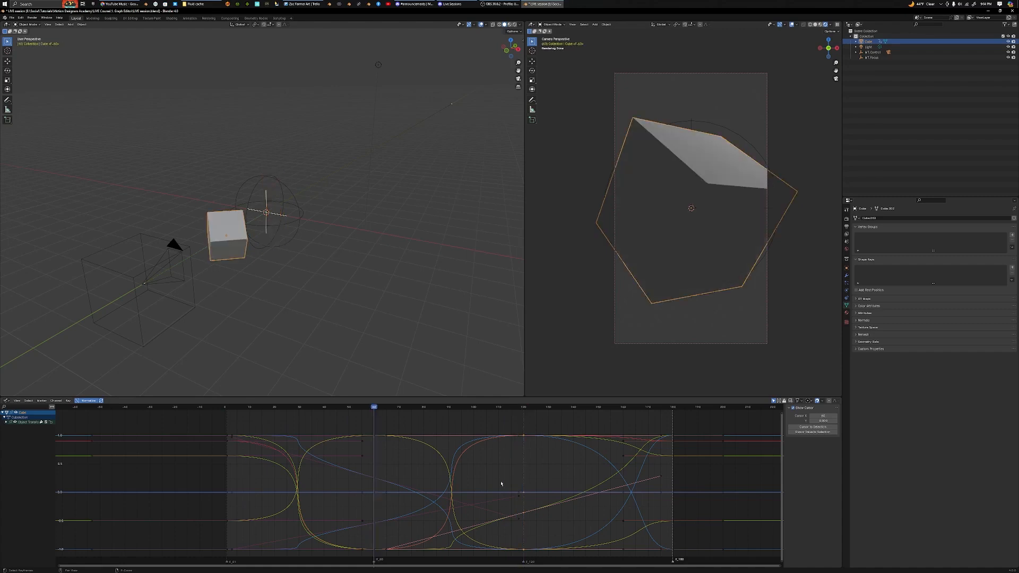
key(space)
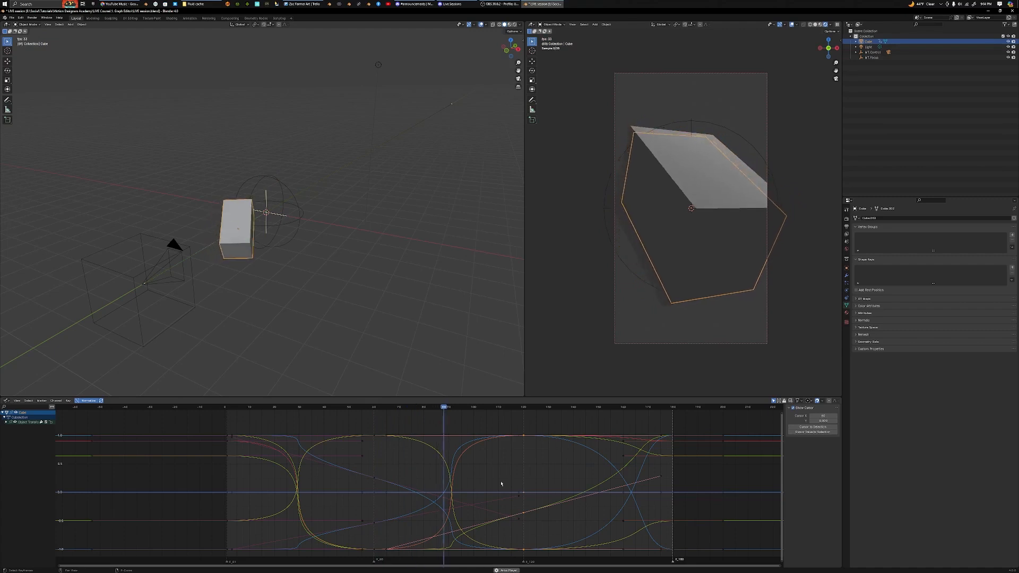
key(space)
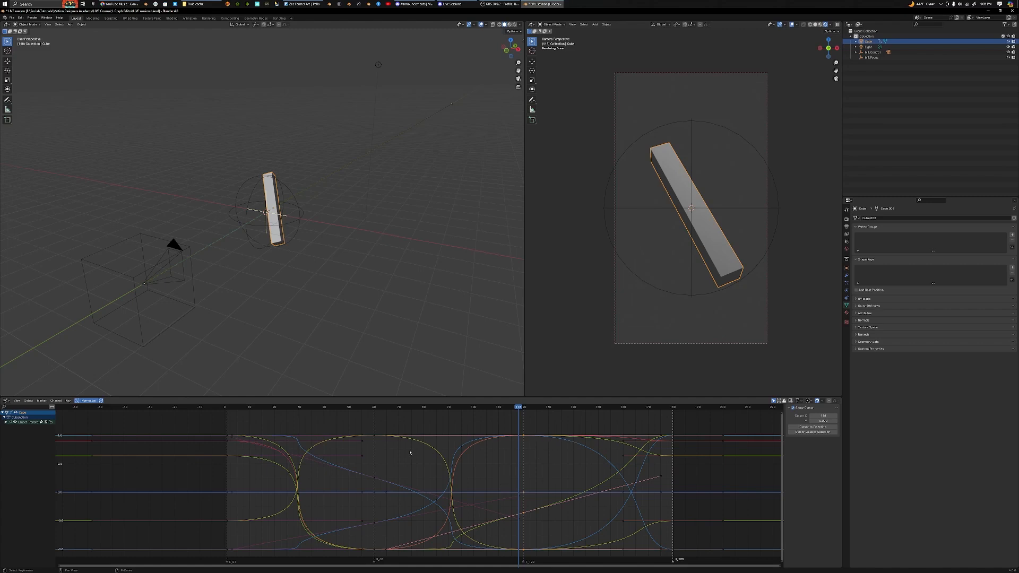
Expand the cube's Object Transforms group in the Graph Editor to list its individual channels
click(5, 419)
click(5, 418)
click(6, 422)
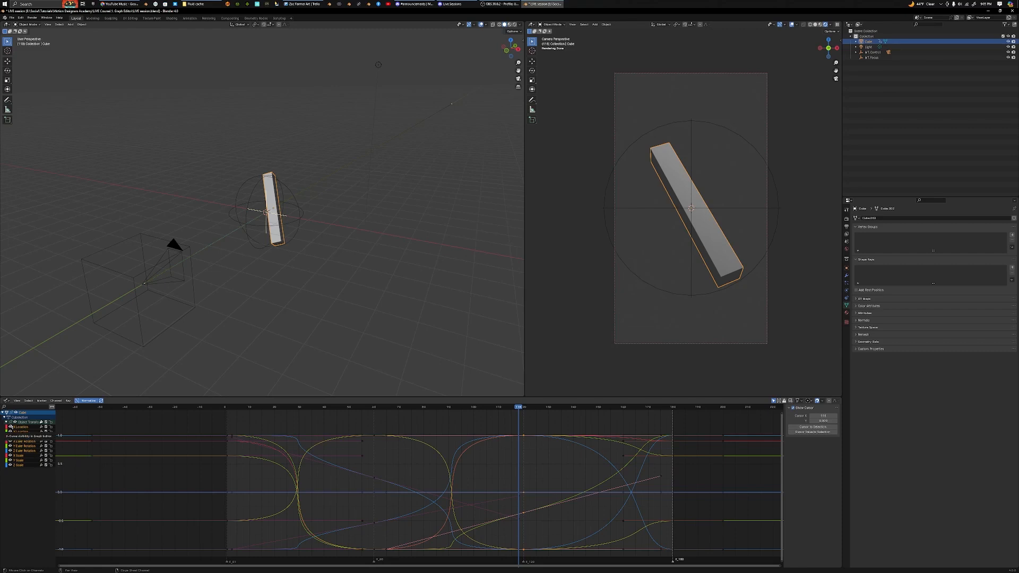
Hide the X, Y and Z Location and Euler Rotation curves so only the scale curves show, keeping the cube selected
click(10, 427)
click(10, 432)
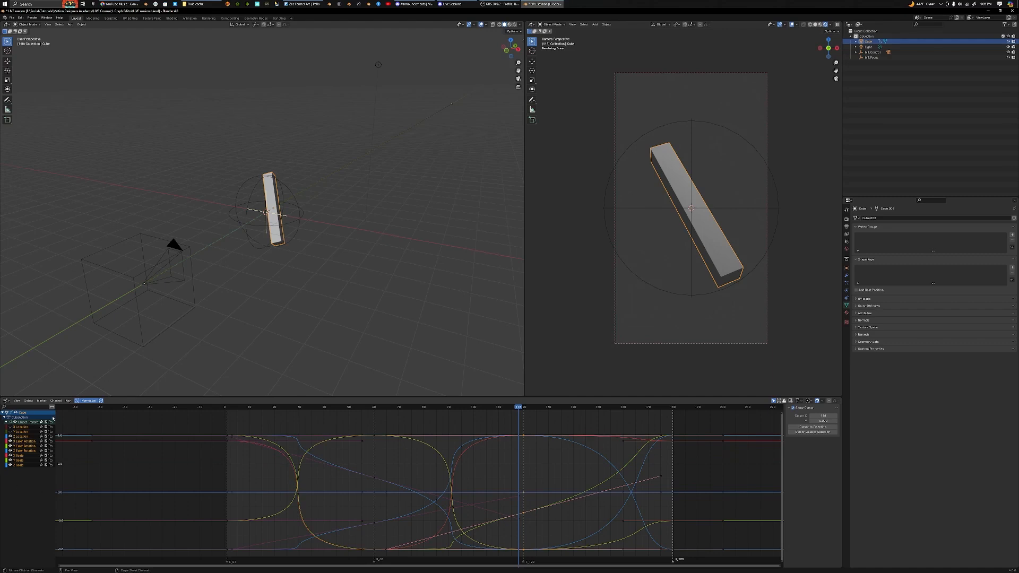
click(11, 441)
click(1008, 42)
click(1009, 42)
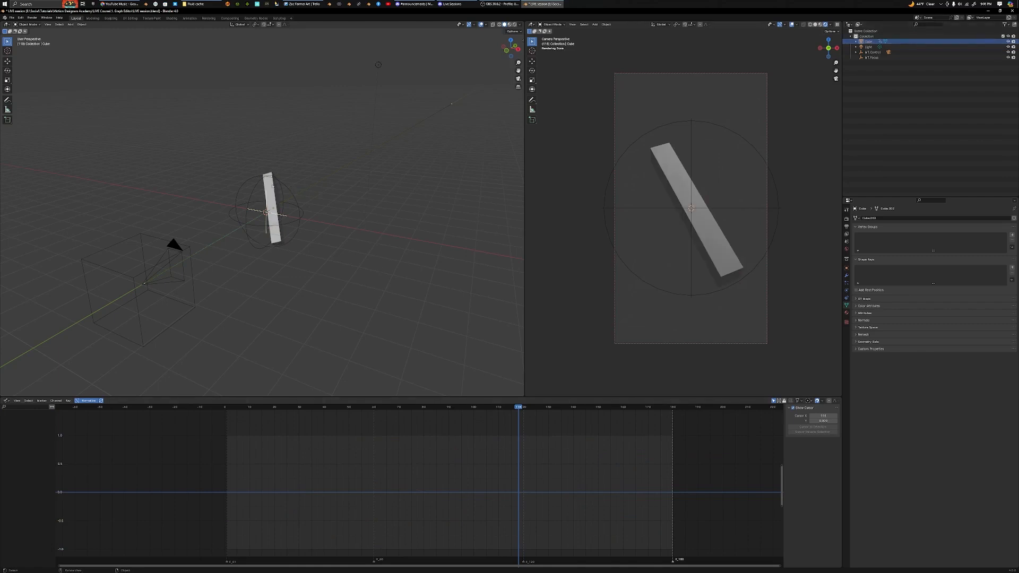
click(273, 186)
click(10, 445)
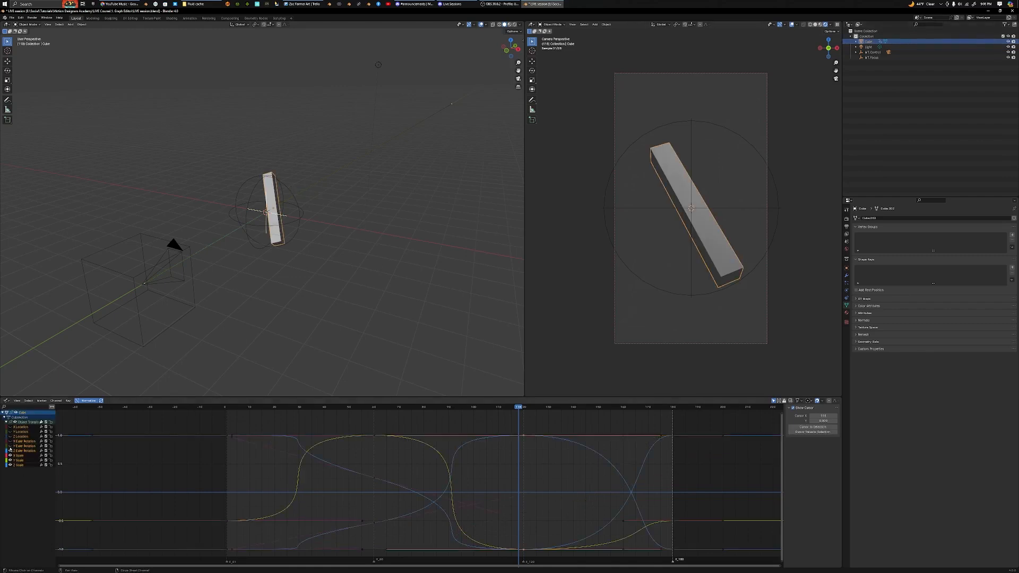
click(10, 450)
Shorten the handles of the scale keyframes at frame 120 along the time axis to about frames 110 and 130
click(504, 426)
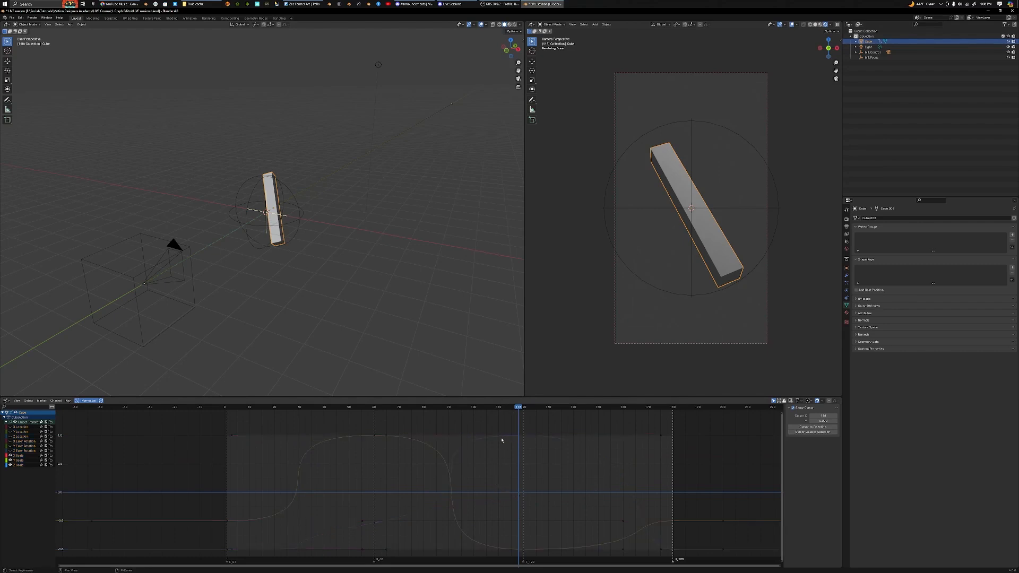
drag(527, 433, 540, 438)
click(521, 433)
key(a)
key(s)
key(x)
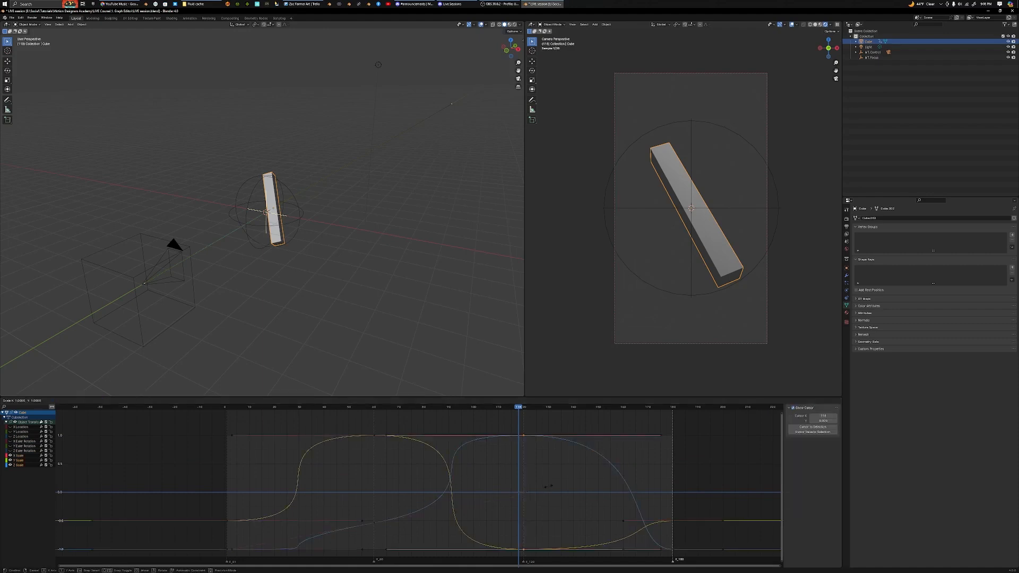
click(538, 488)
key(s)
key(x)
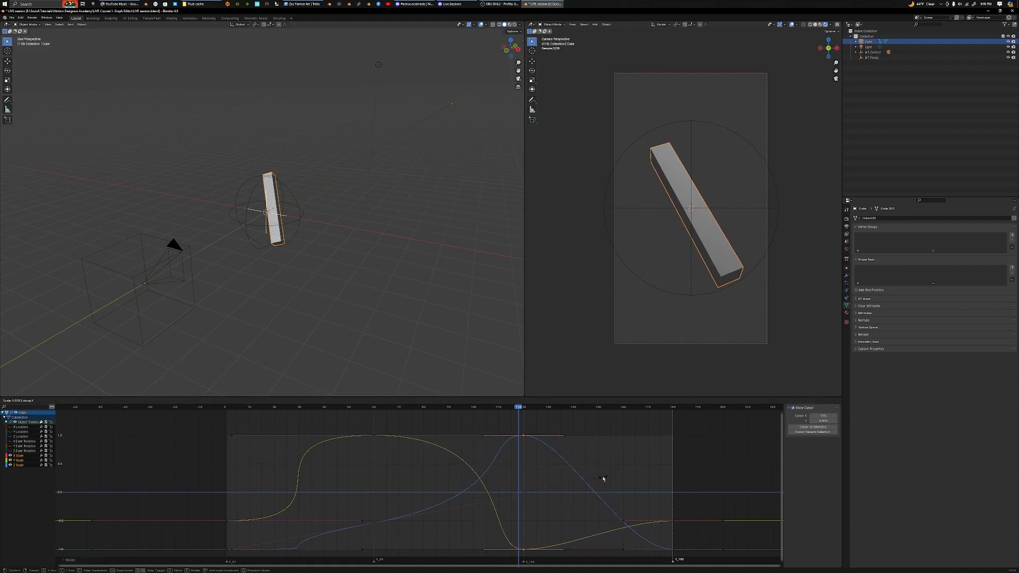
click(603, 478)
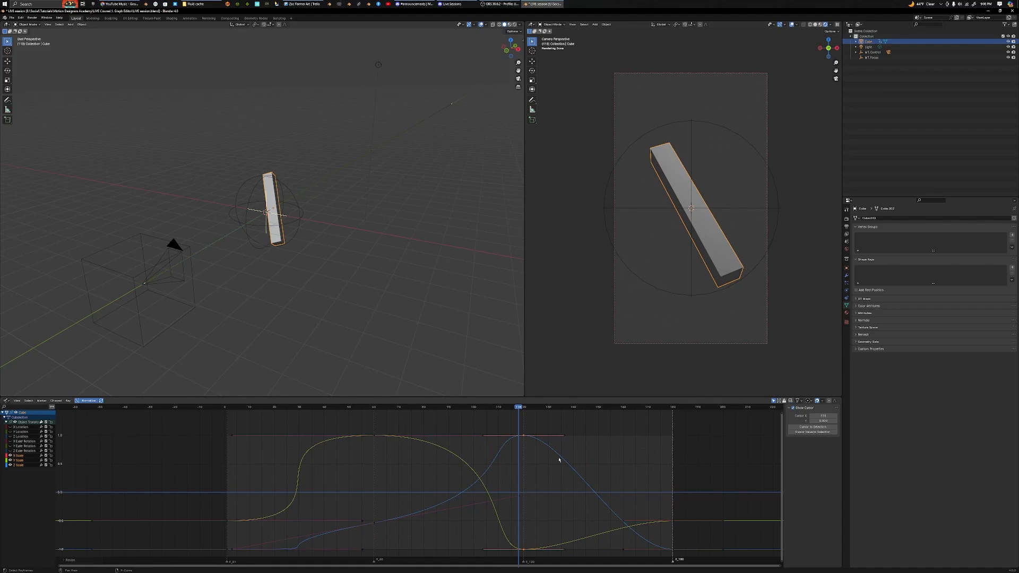
key(s)
key(x)
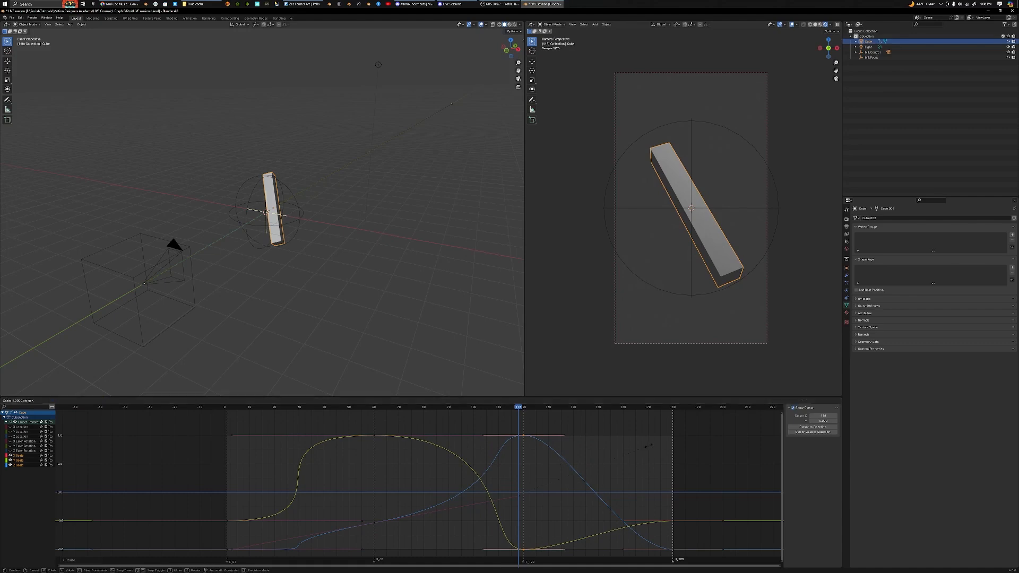
click(603, 463)
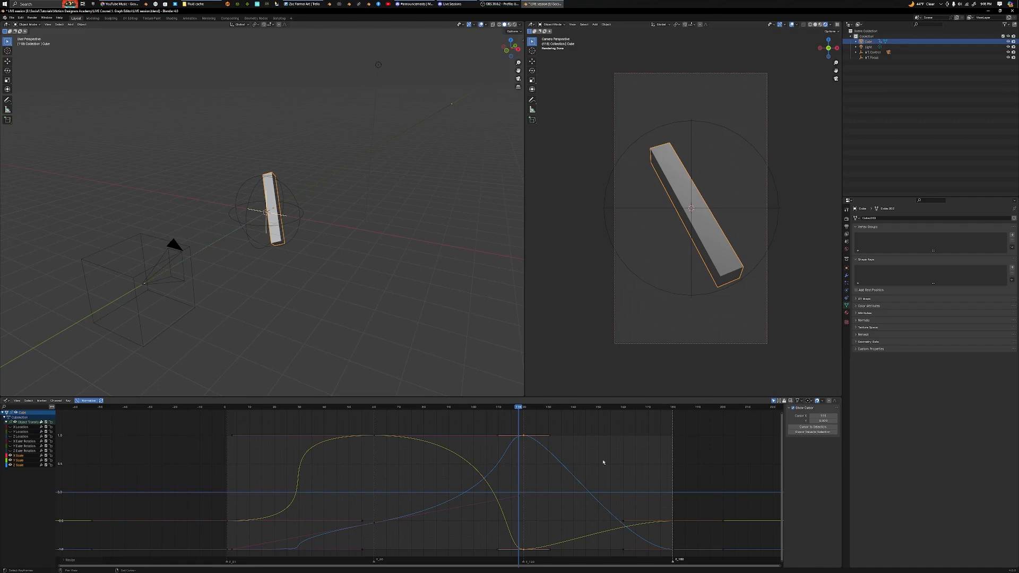
Play the animation from frame 1 and repeatedly from frame 60 to examine the effect of the changed scale curves
key(shift+Left)
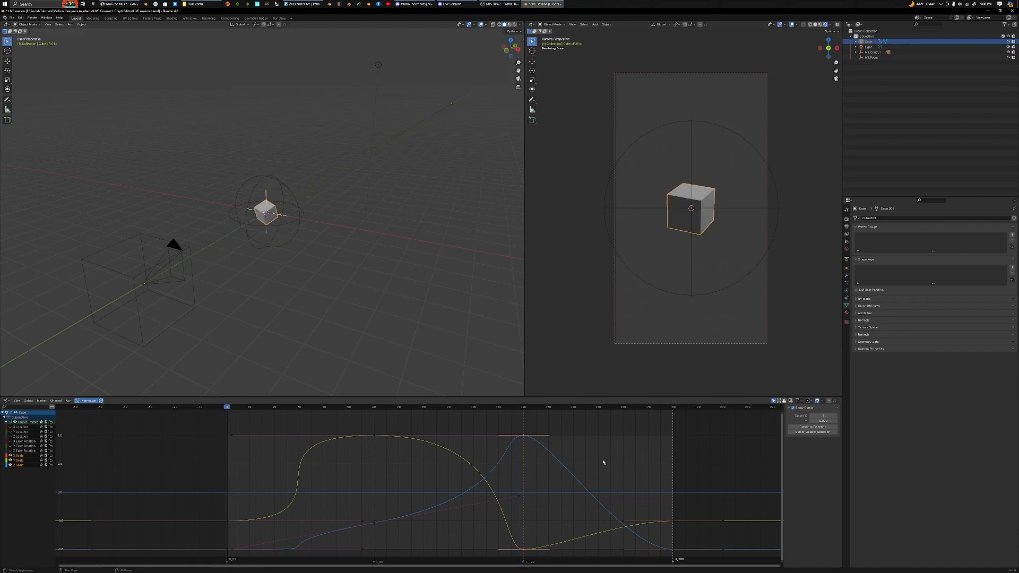
key(space)
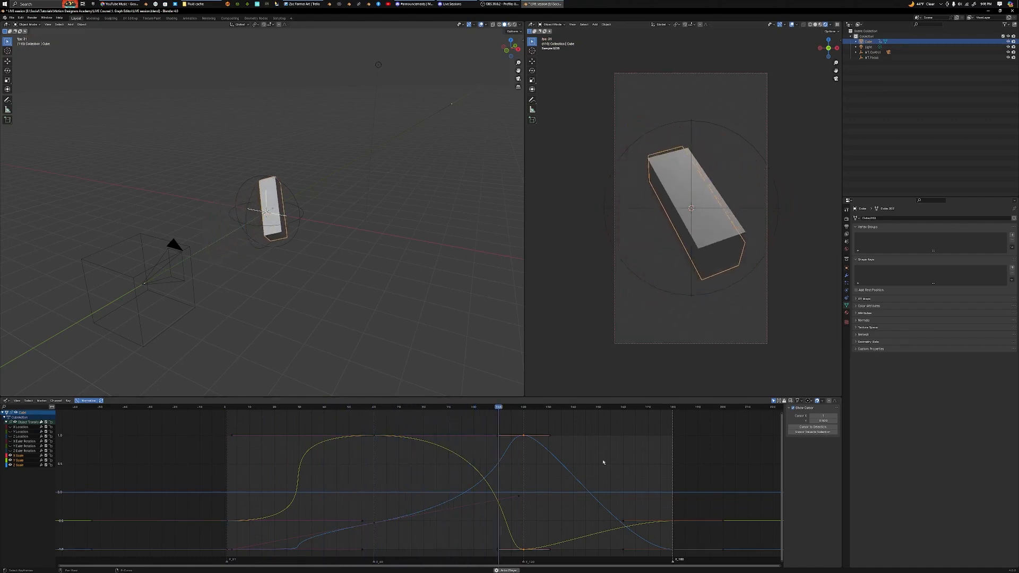
key(space)
key(Up)
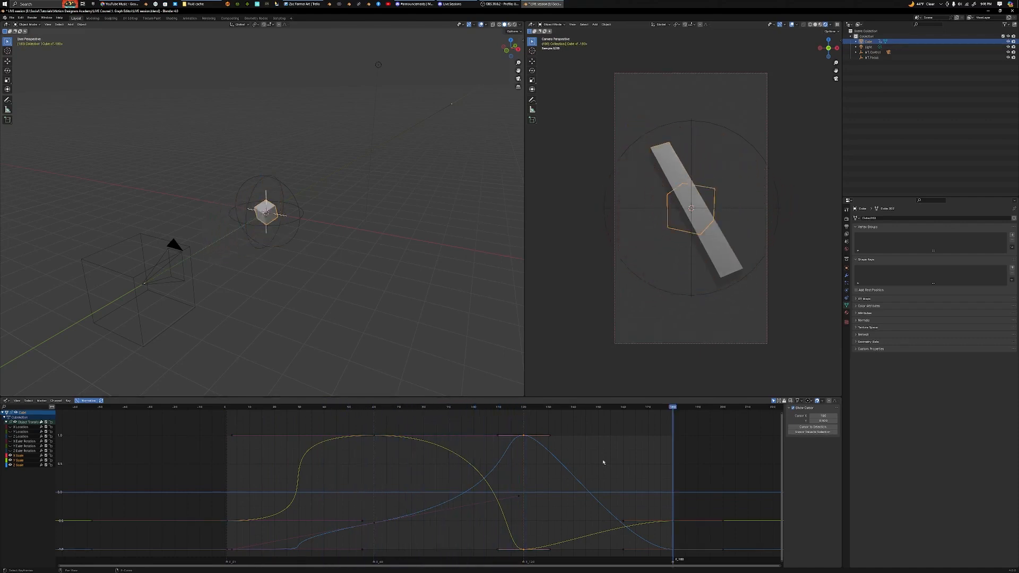
key(Down)
key(Down)
key(space)
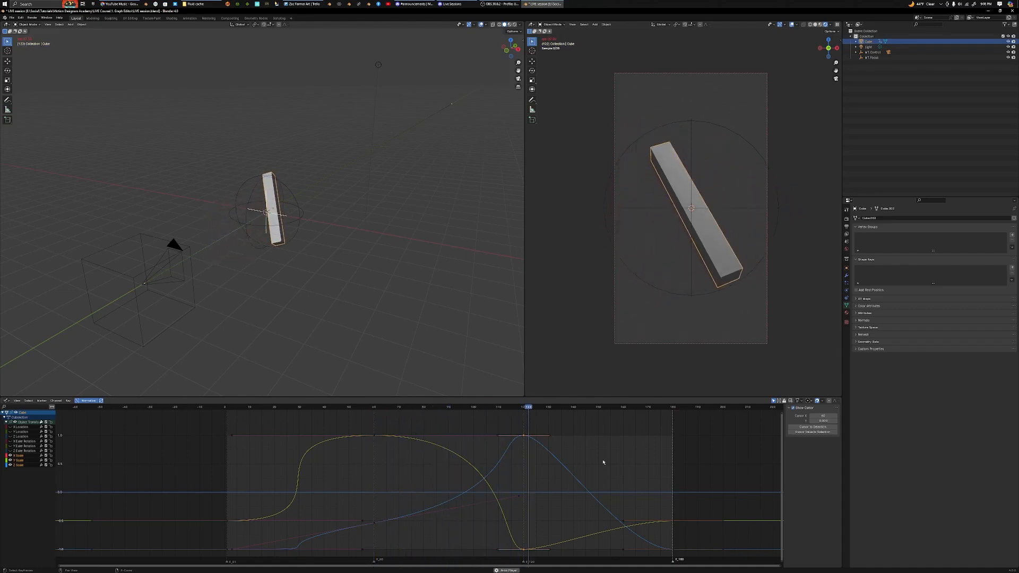
key(space)
key(Up)
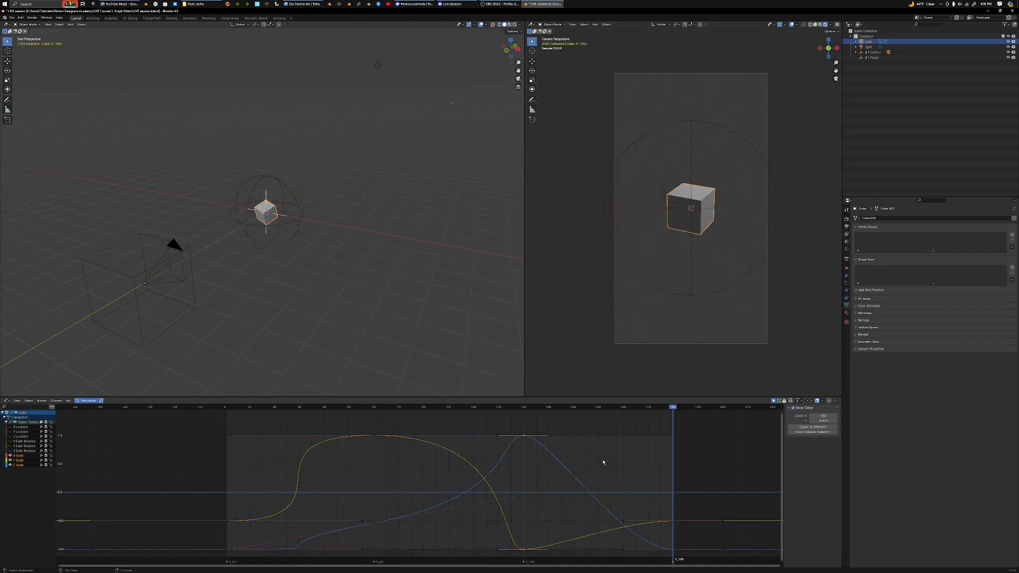
key(Down)
key(Down)
key(space)
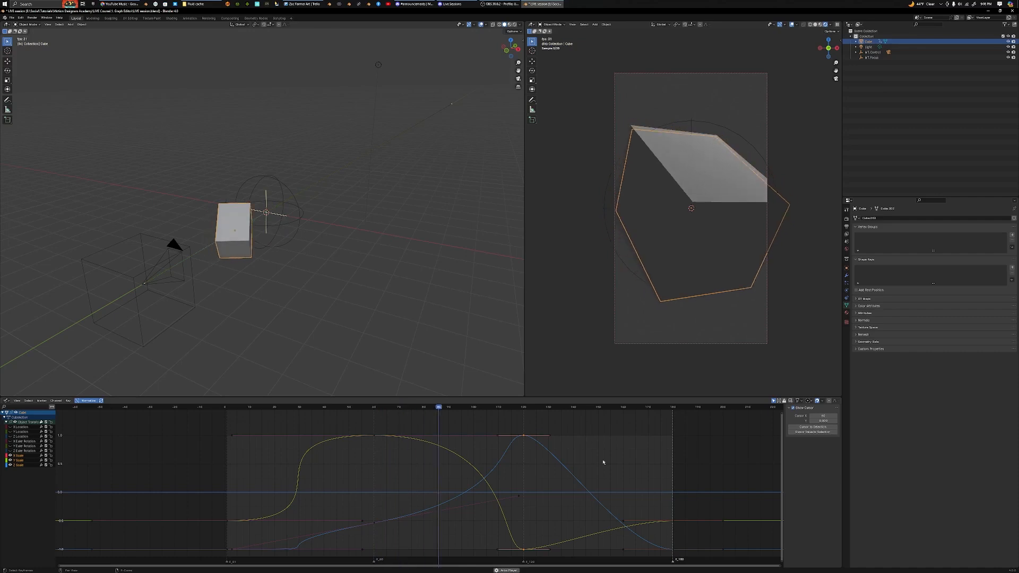
key(space)
key(Down)
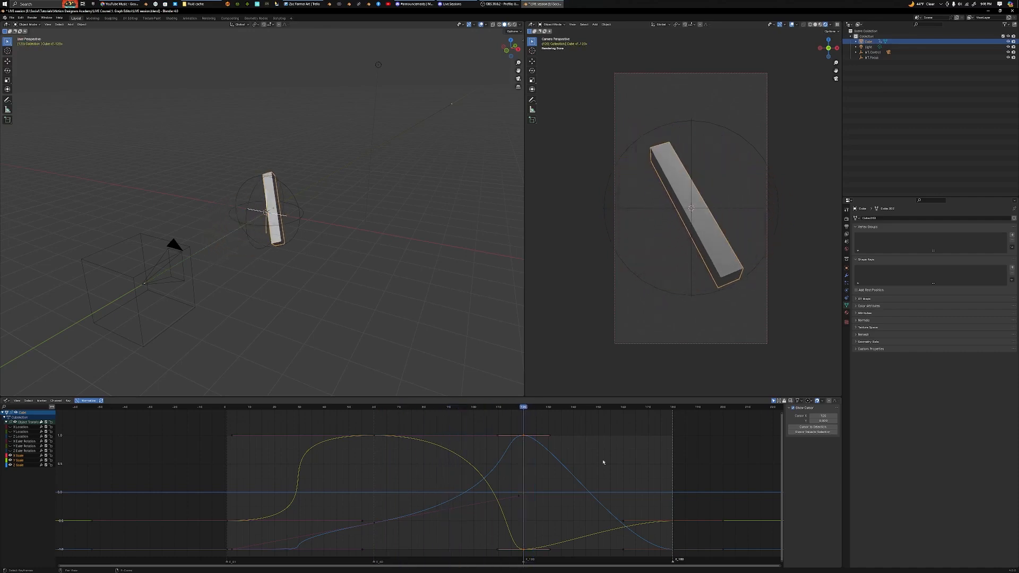
Undo the handle shortening on the scale keyframes at frame 120
key(ctrl+z)
key(ctrl+z)
key(ctrl+z)
key(ctrl+z)
key(ctrl+z)
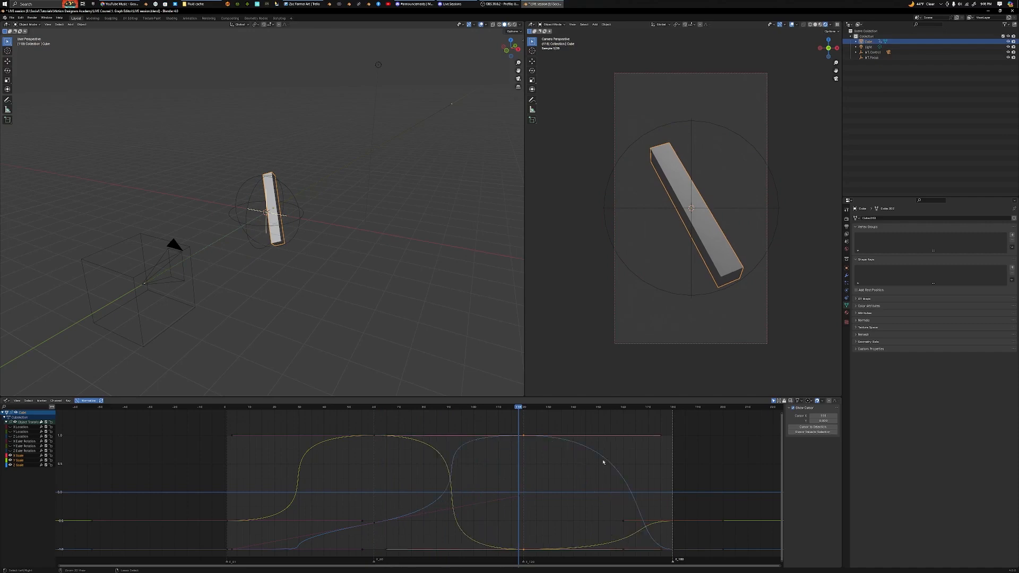
key(ctrl+shift+z)
key(ctrl+z)
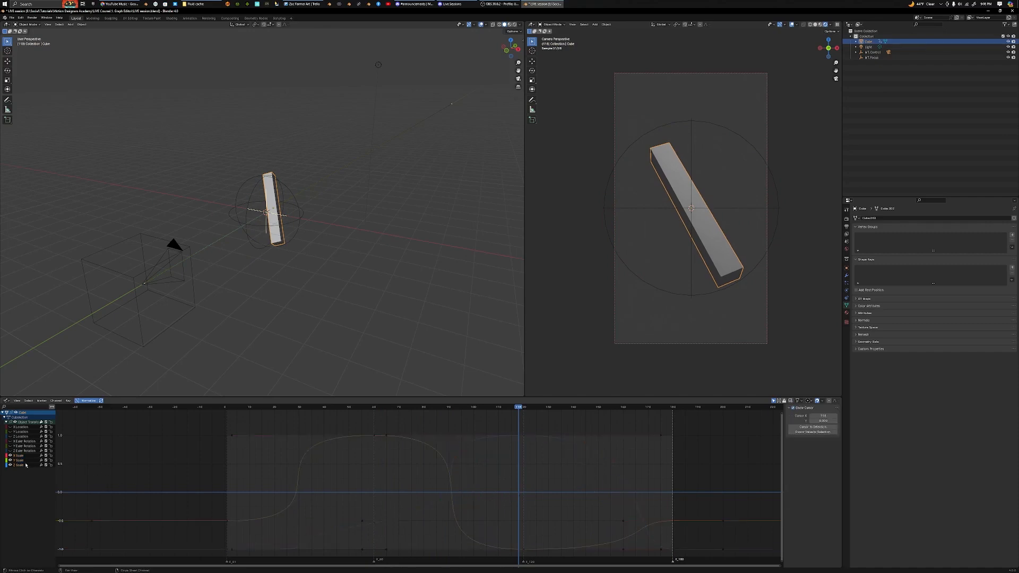
Undo the hiding of the Location and Euler Rotation curves to bring back all of the cube's channels
key(a)
key(ctrl+z)
key(ctrl+z)
key(ctrl+z)
key(ctrl+z)
key(ctrl+z)
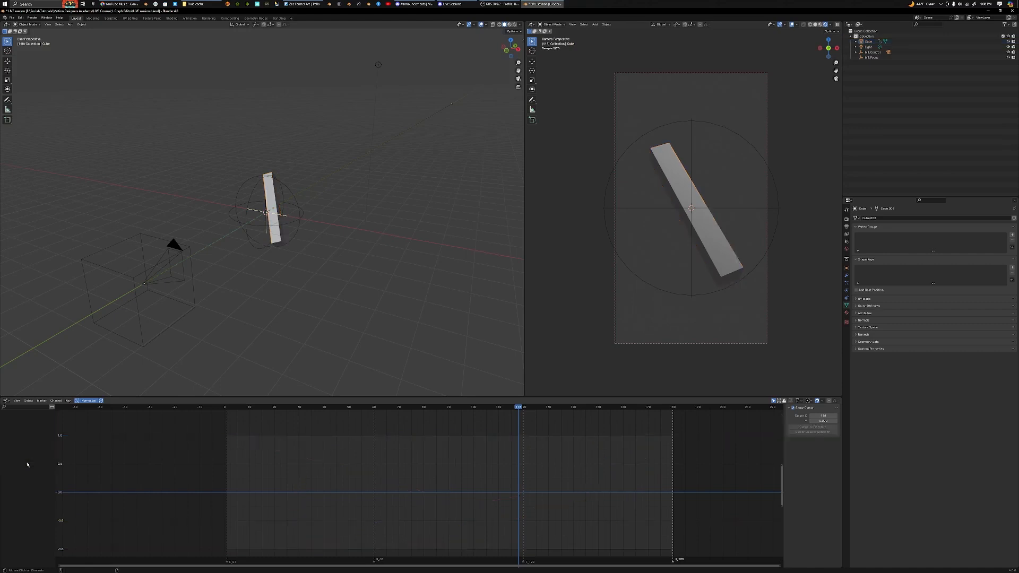
key(ctrl+z)
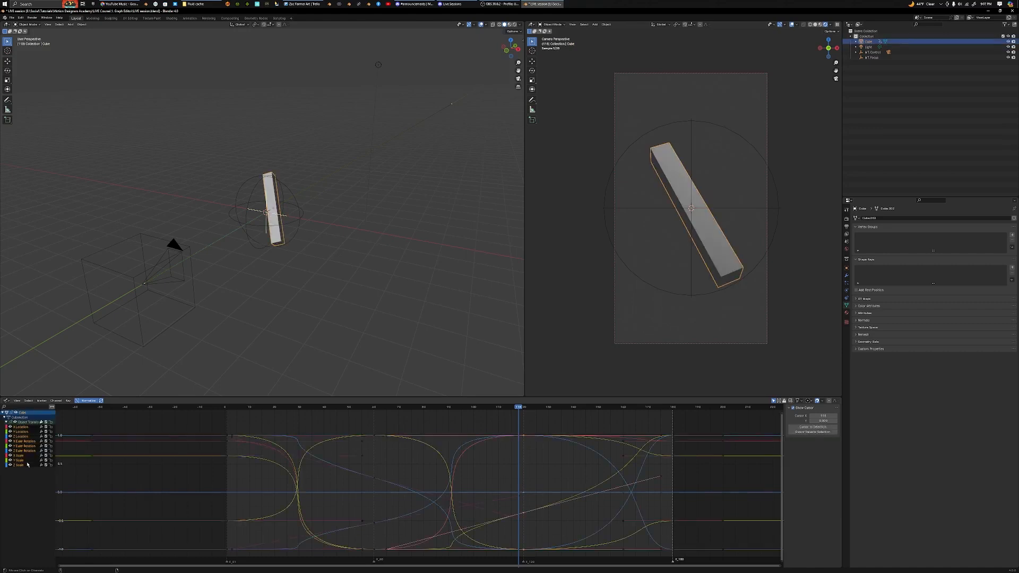
Lengthen the handles of all keyframes at frame 180 along the time axis, reaching back to about frame 123, and play the animation
click(666, 427)
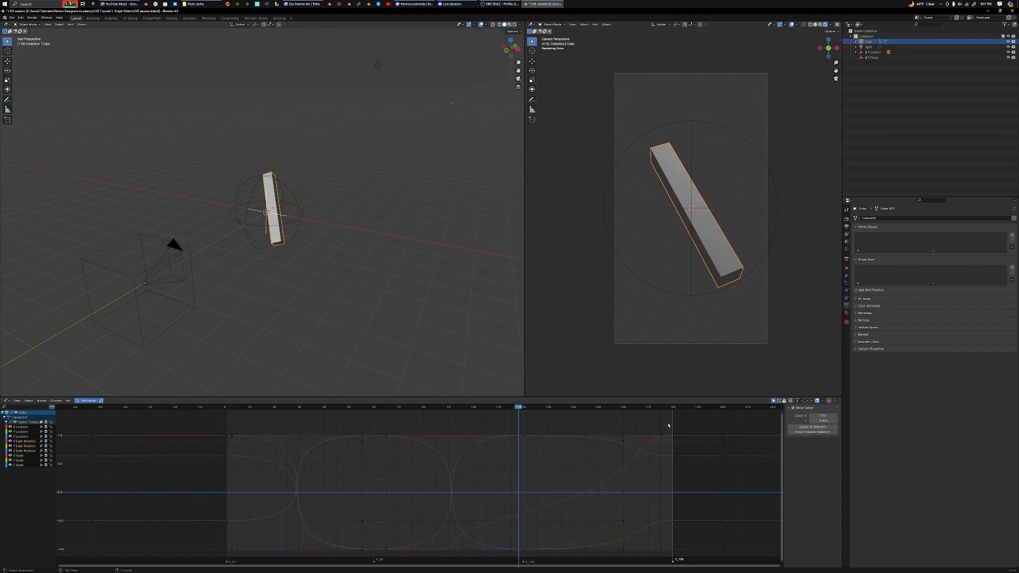
drag(668, 423, 695, 552)
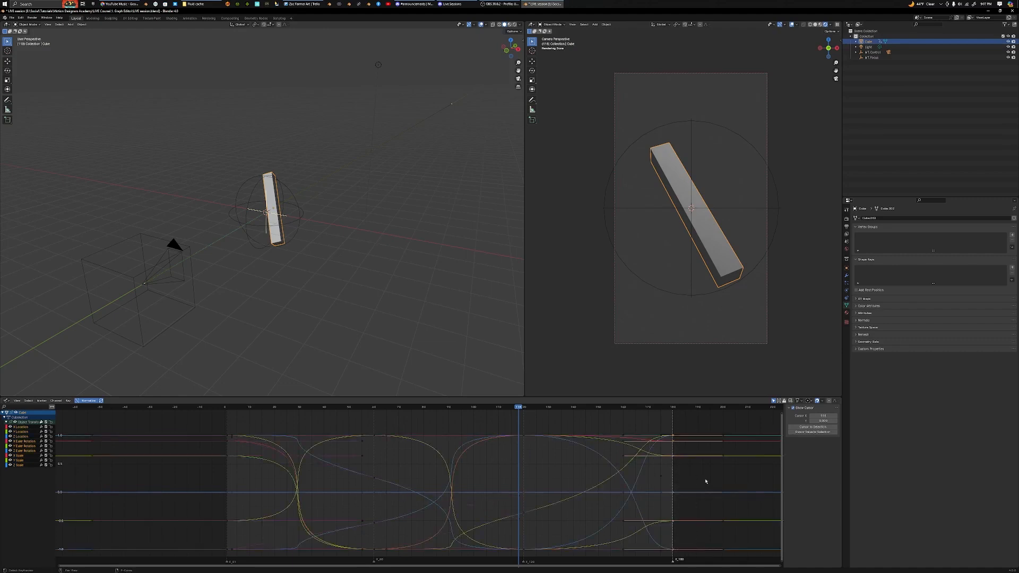
key(s)
key(x)
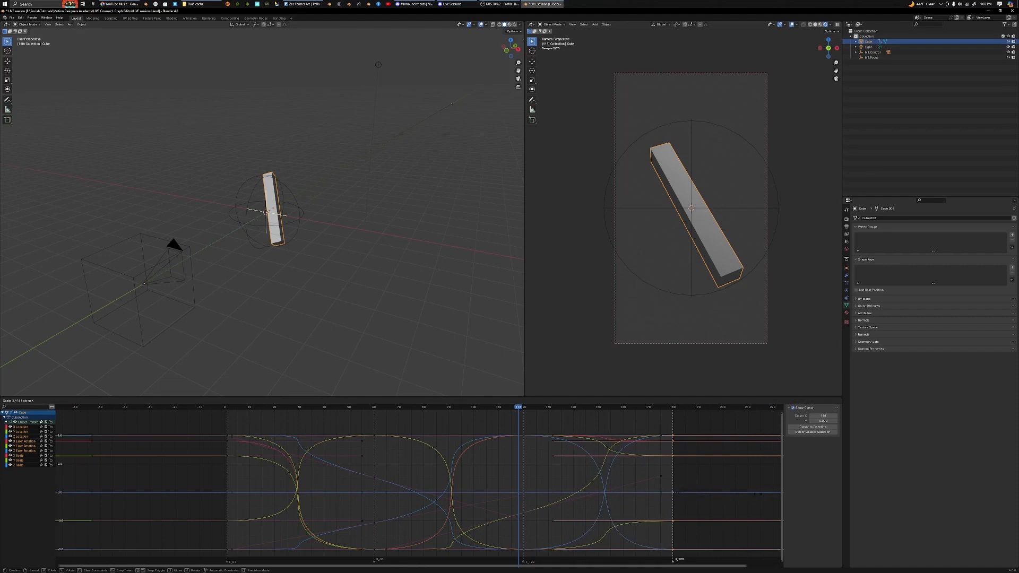
click(774, 499)
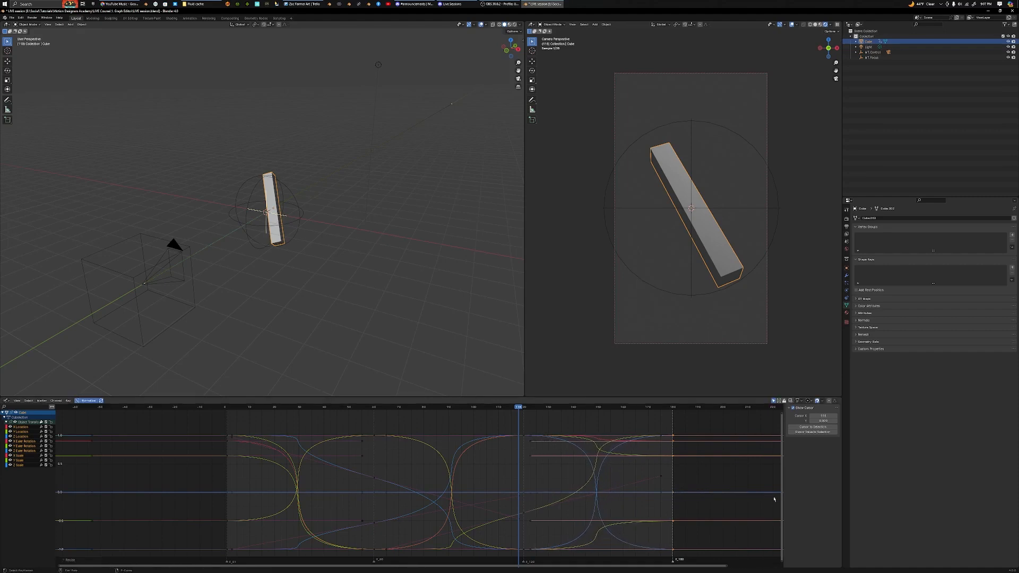
key(space)
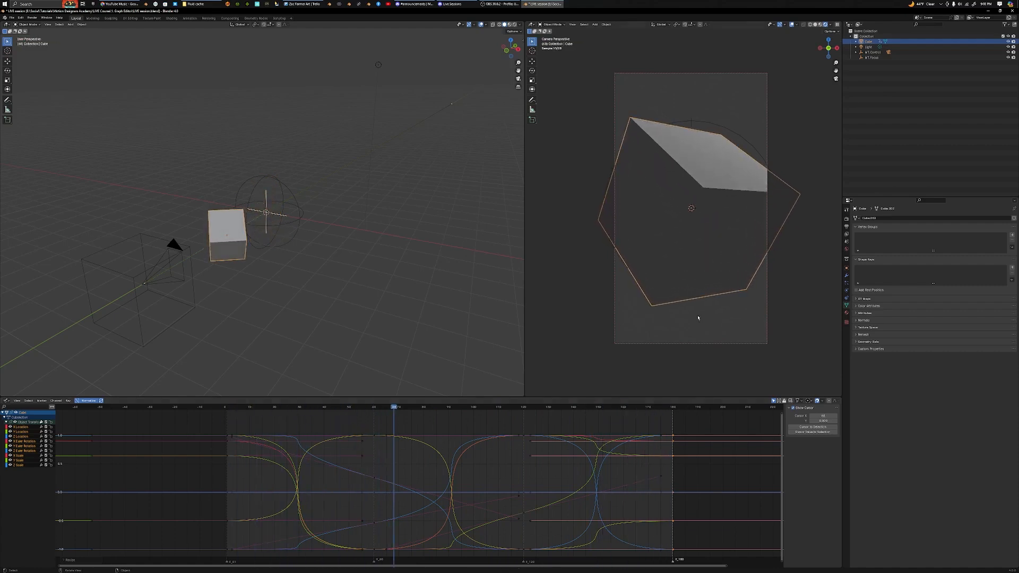
Show the cube's modifier settings and look through the categories of modifiers that can be added
click(846, 275)
click(927, 218)
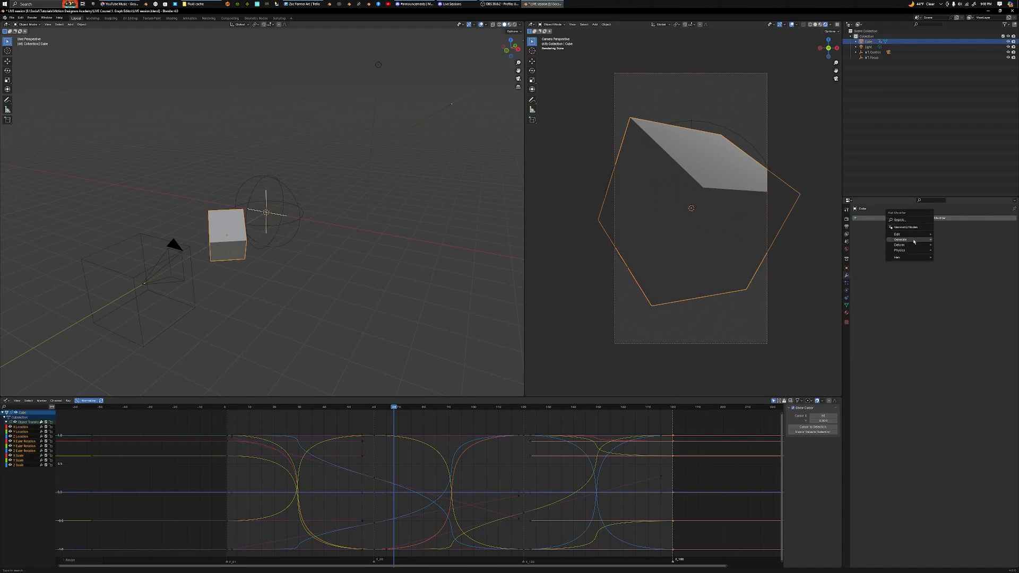
mouse_move(912, 245)
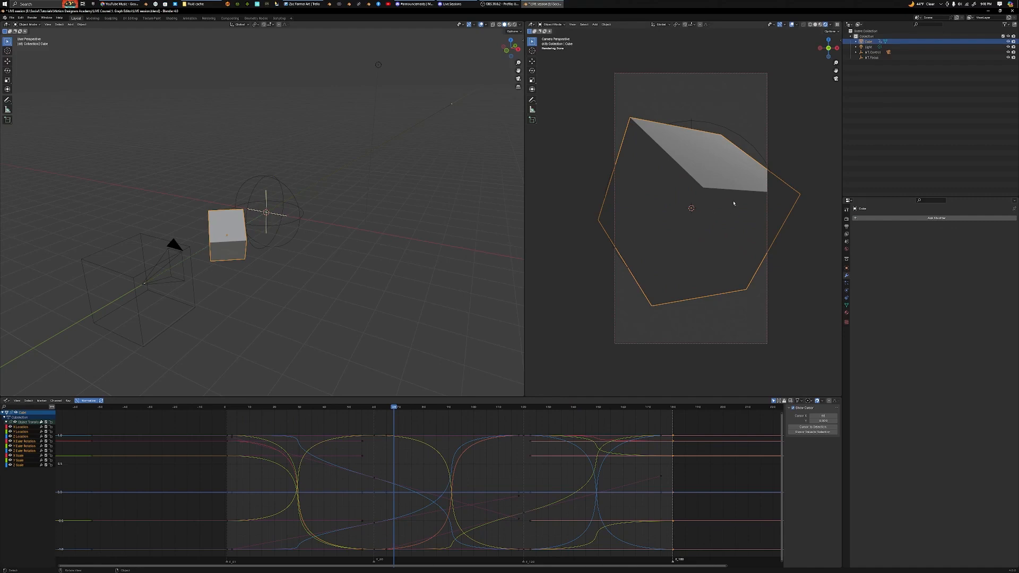
Try to bevel all of the cube's edges with a wide, multi-segment bevel
key(Tab)
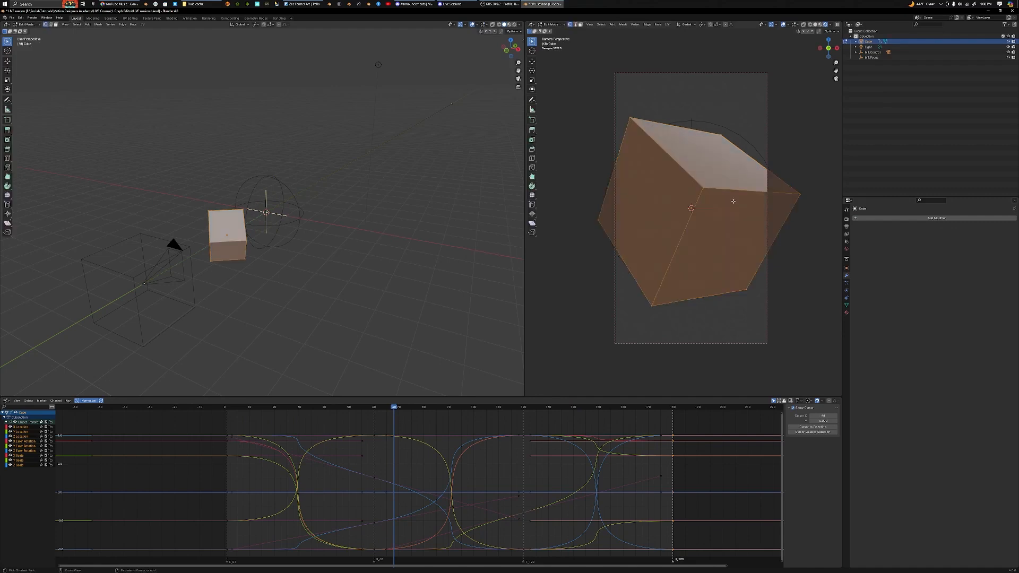
key(ctrl+b)
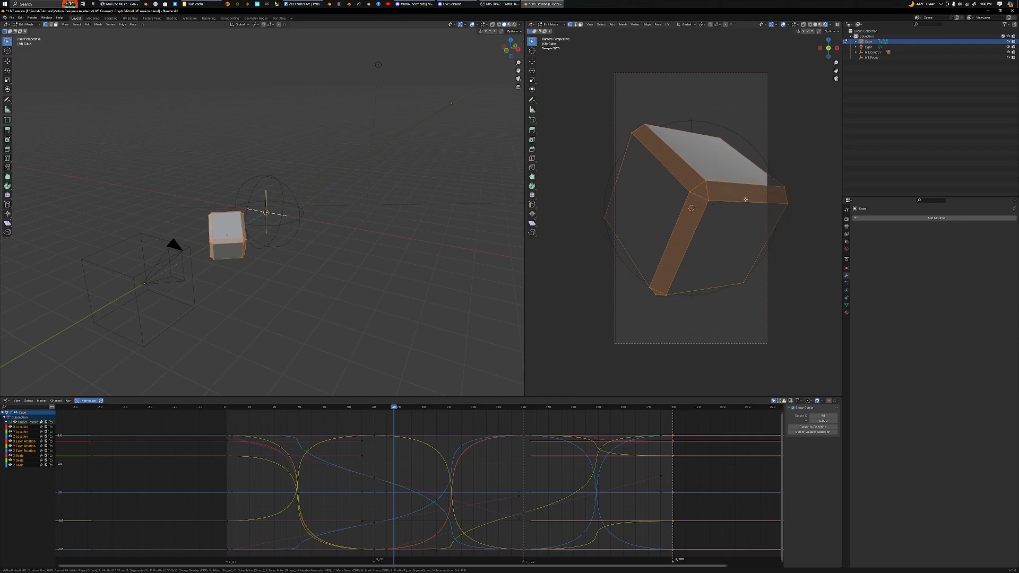
scroll(745, 200, up, 3)
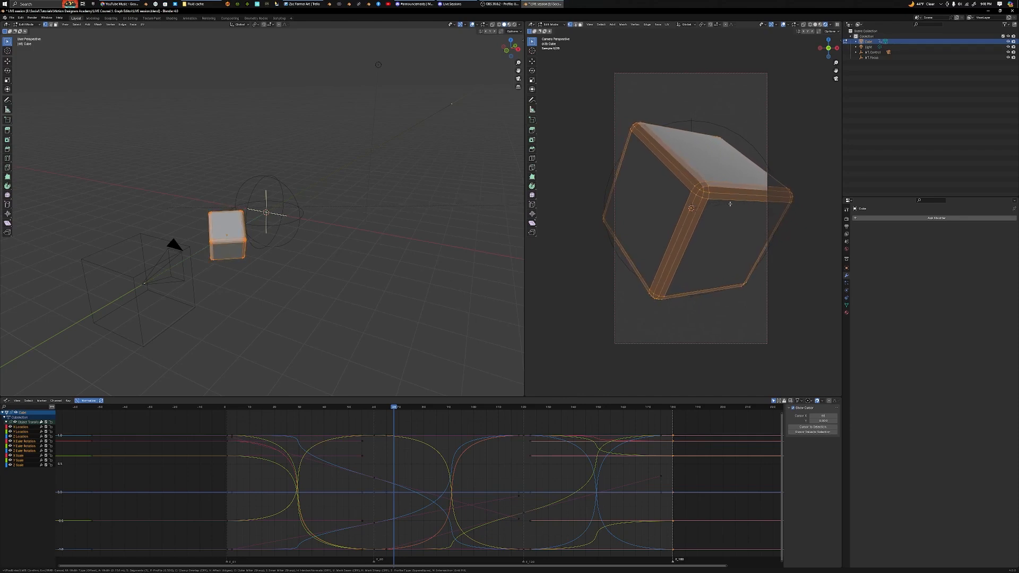
click(702, 205)
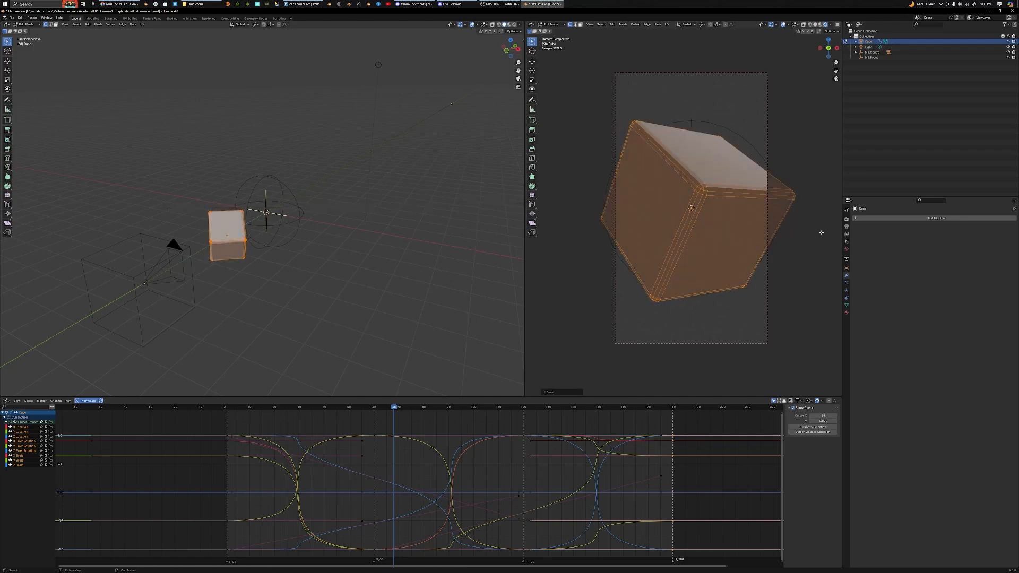
key(Tab)
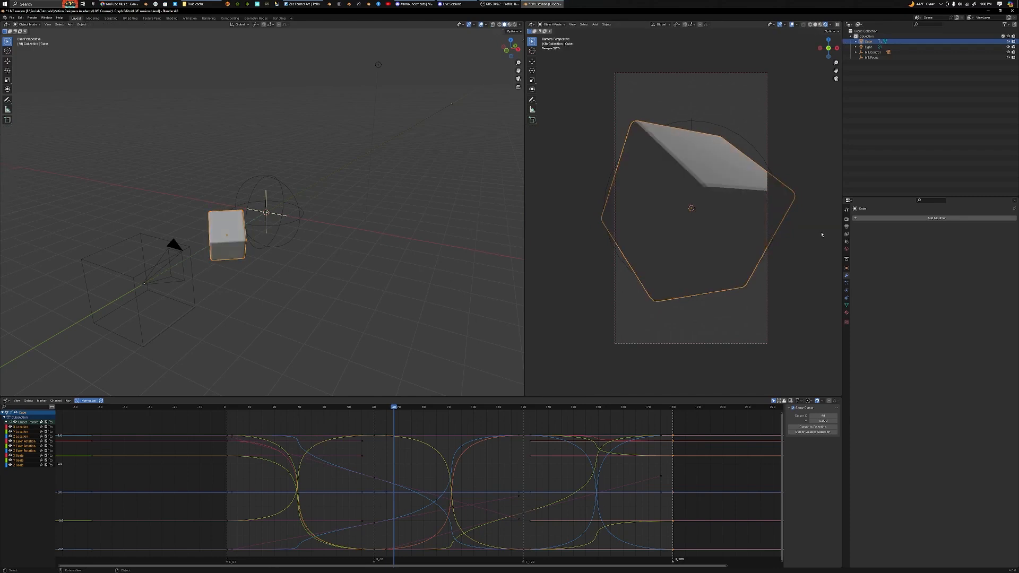
Bevel all of the cube's edges with a very narrow, multi-segment bevel and return to Object Mode
key(Tab)
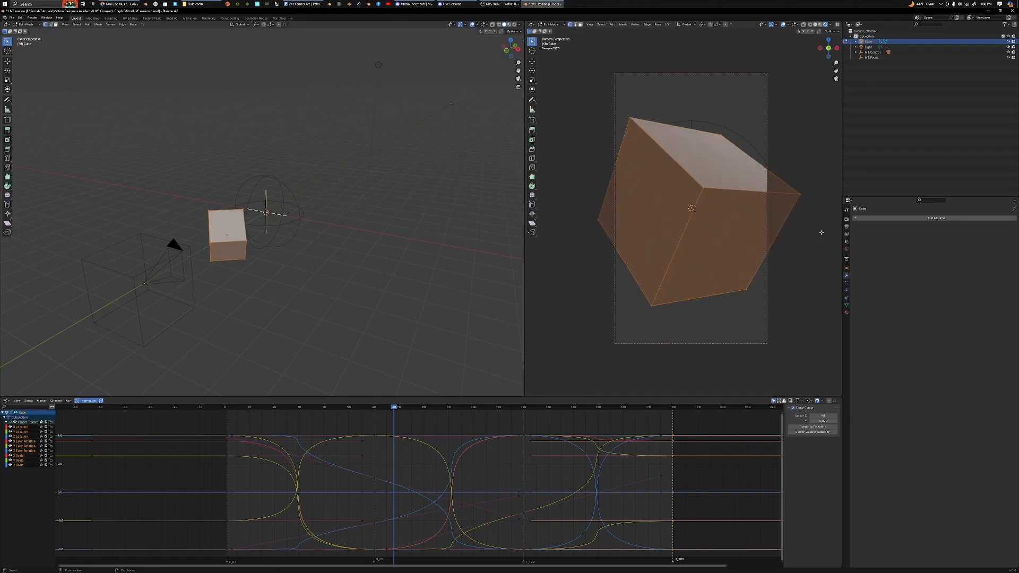
key(ctrl+b)
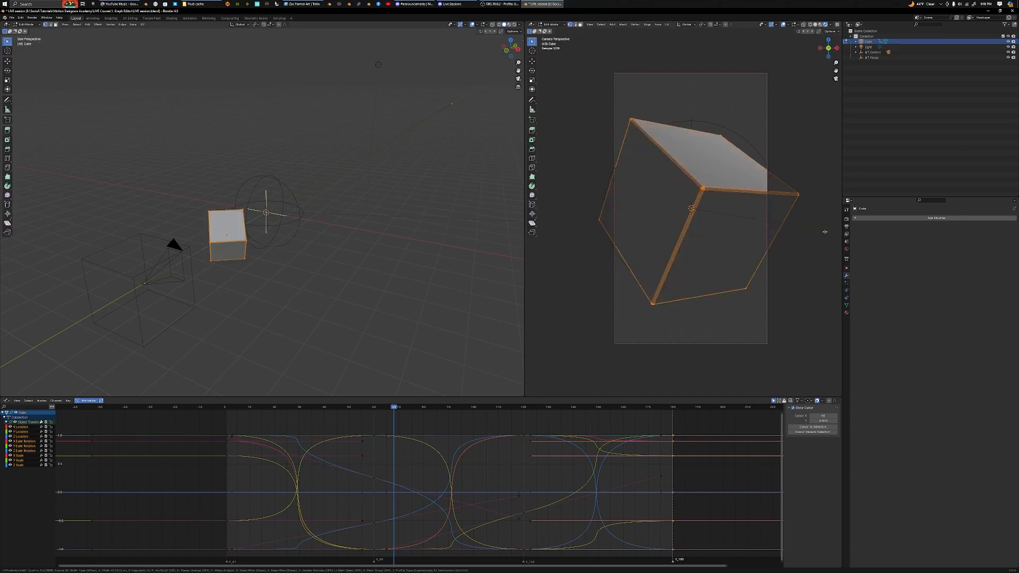
scroll(830, 232, up, 4)
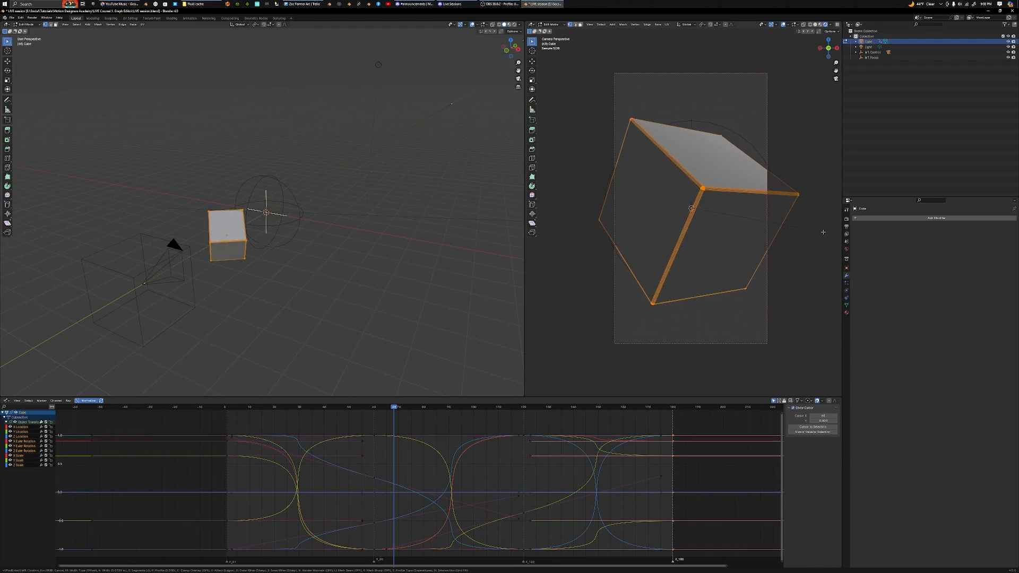
click(823, 232)
key(a)
key(Tab)
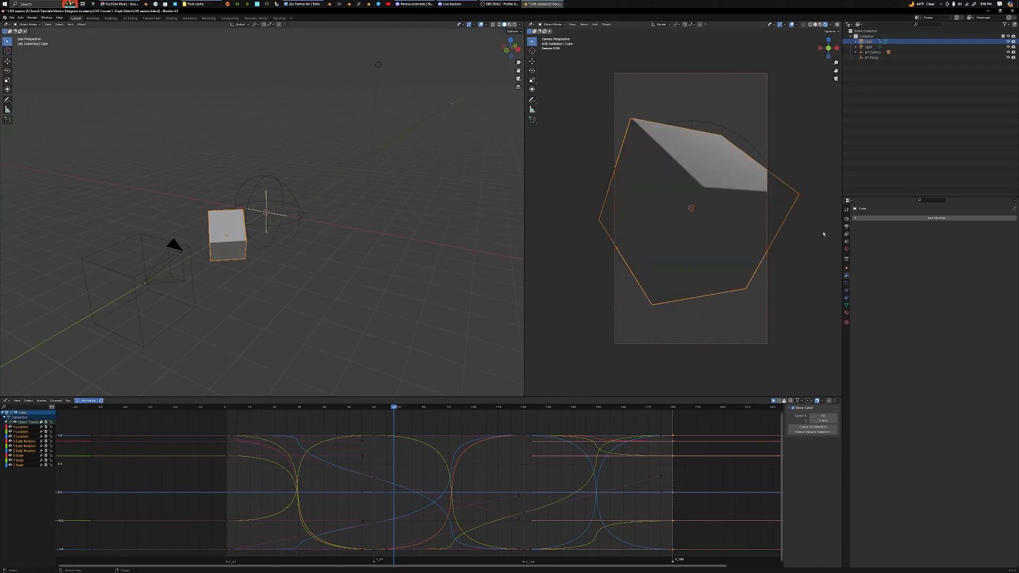
Apply smooth shading to the beveled cube and play the animation to check it
right_click(728, 230)
click(728, 229)
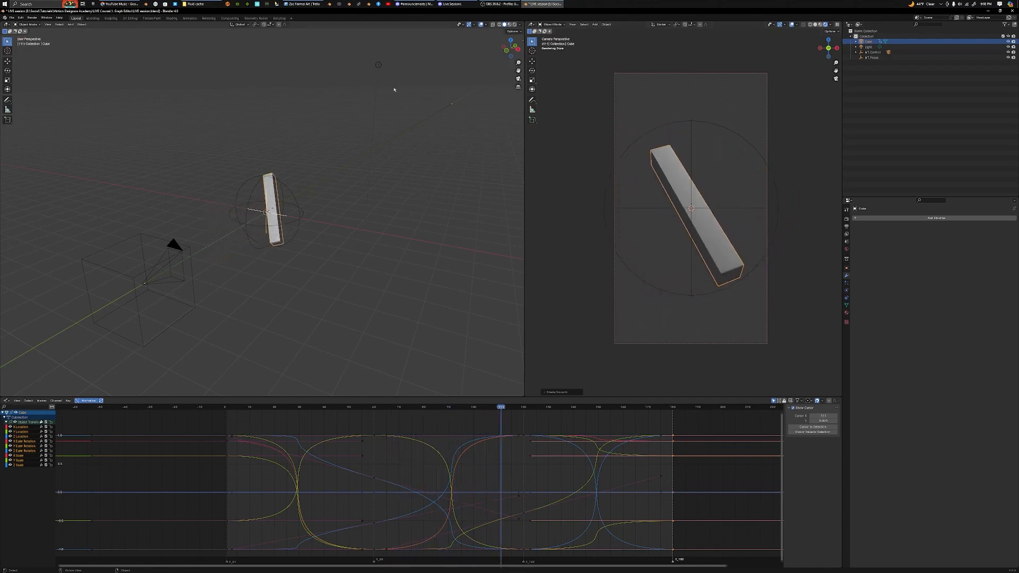
key(space)
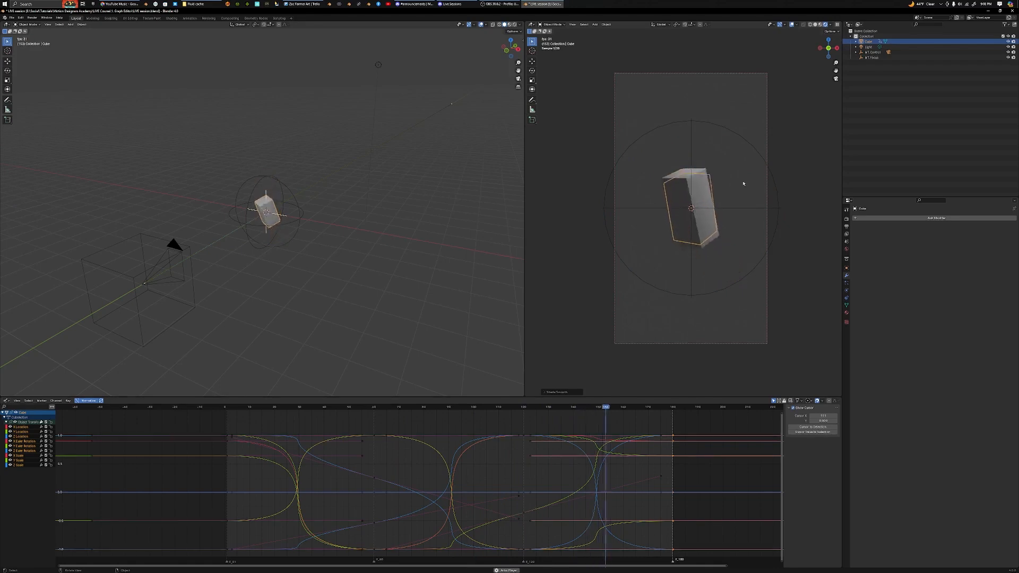
key(space)
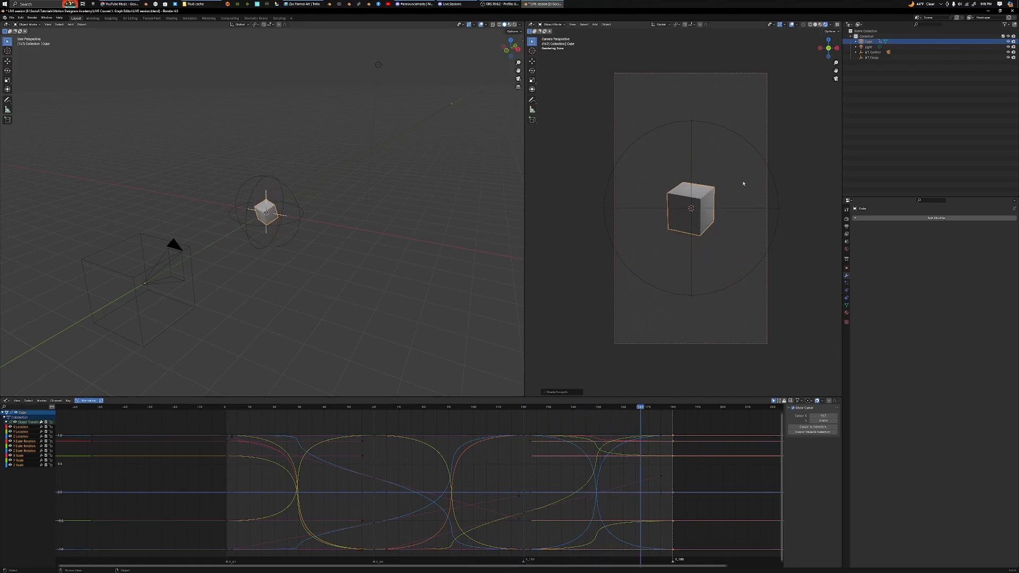
Switch to the Live Sessions chat to read the messages, return to Blender and select the cube
click(448, 4)
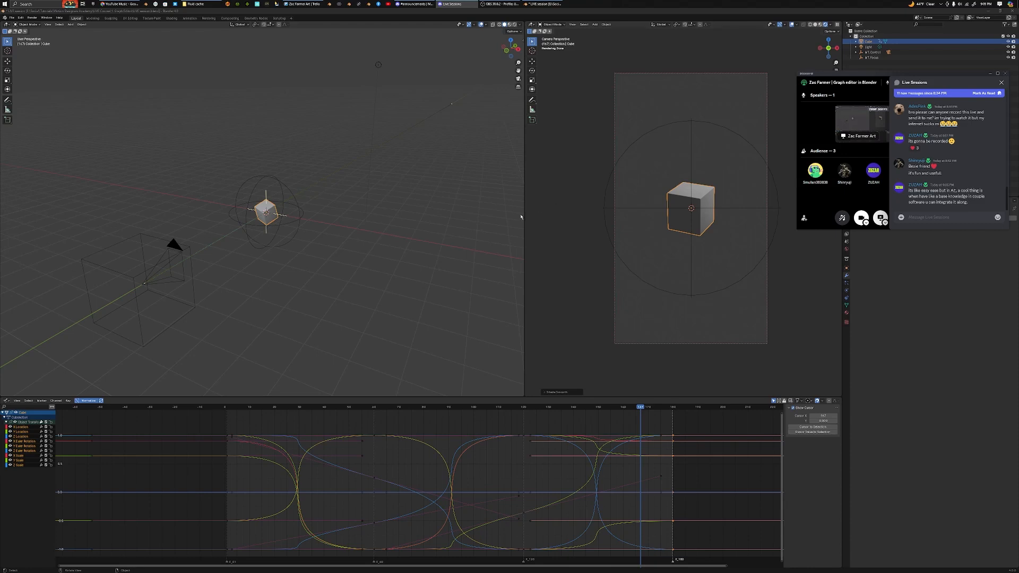
click(474, 320)
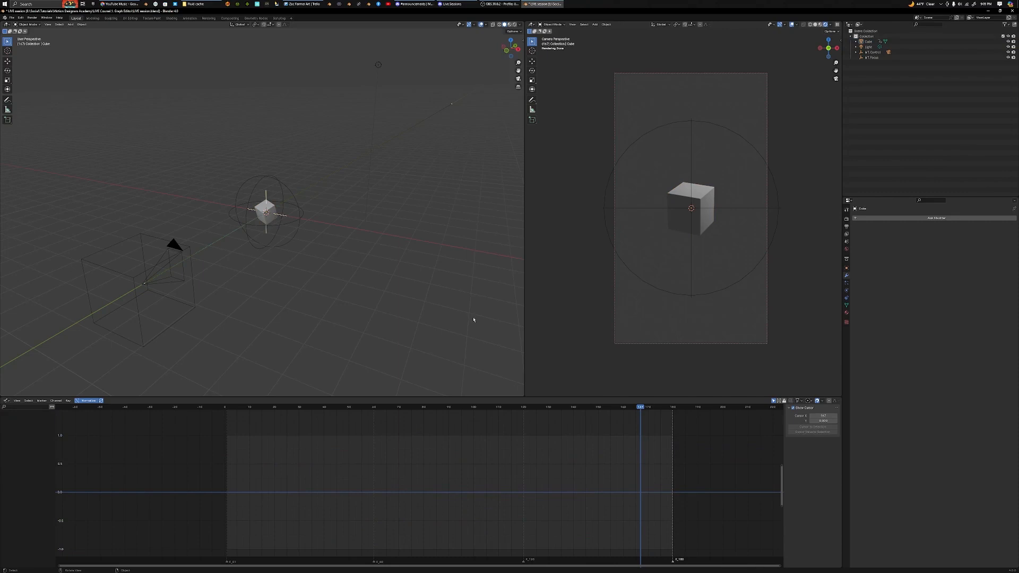
click(269, 209)
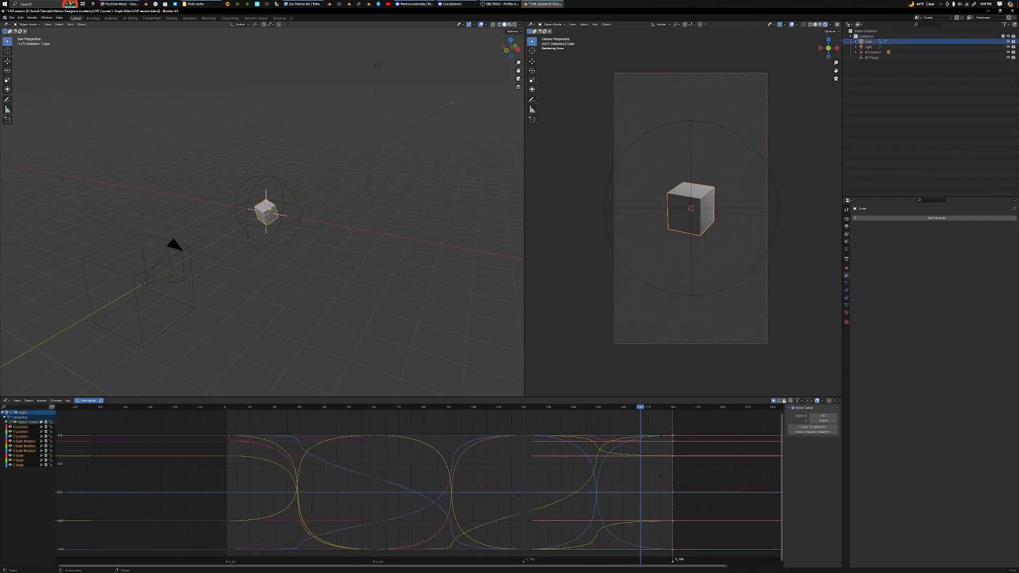
Delete the existing light from the scene
click(379, 64)
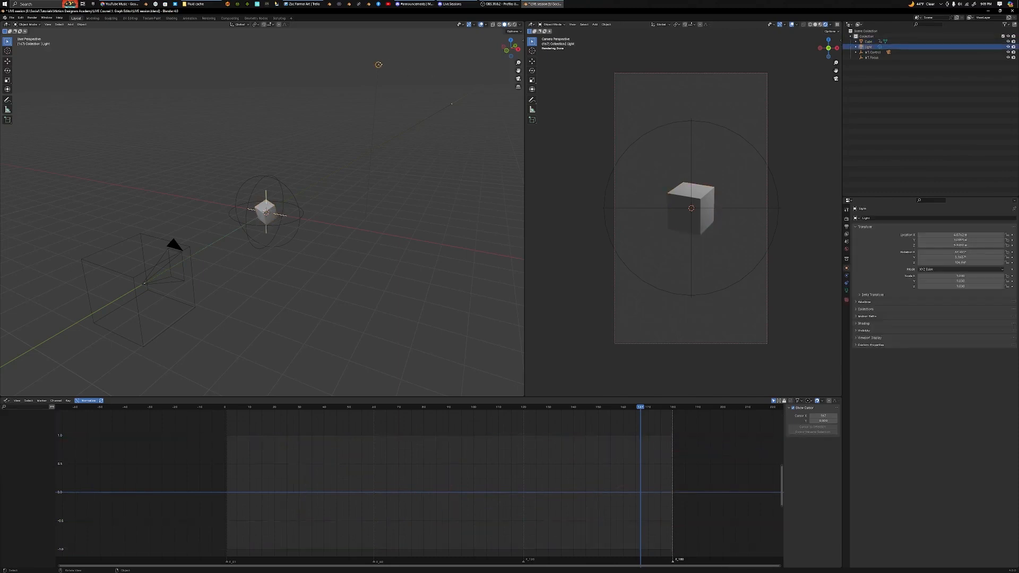
key(x)
click(393, 177)
Add an area light at the scene's centre and raise it along Z to hang above the cube
key(shift+a)
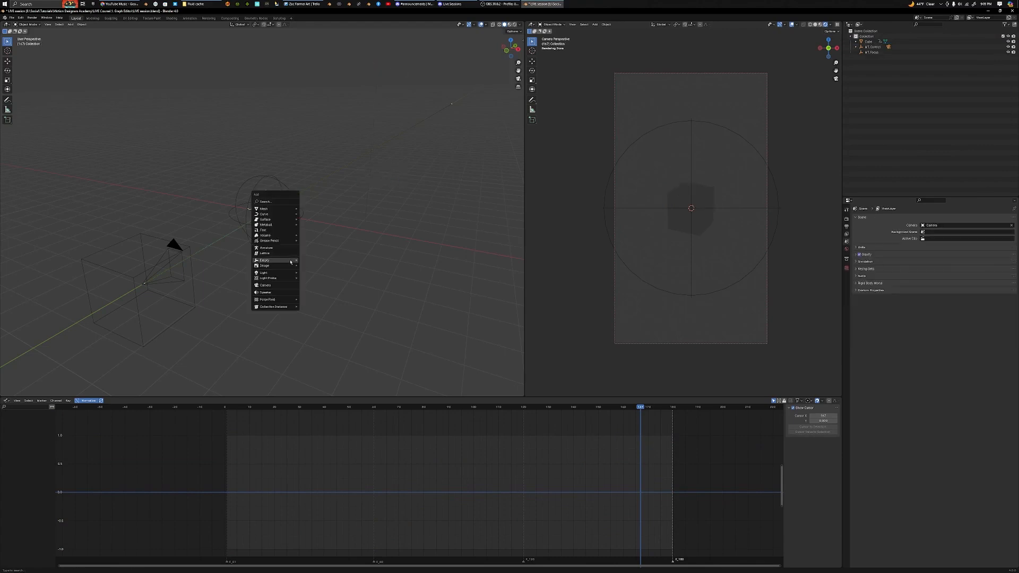
mouse_move(291, 262)
click(311, 290)
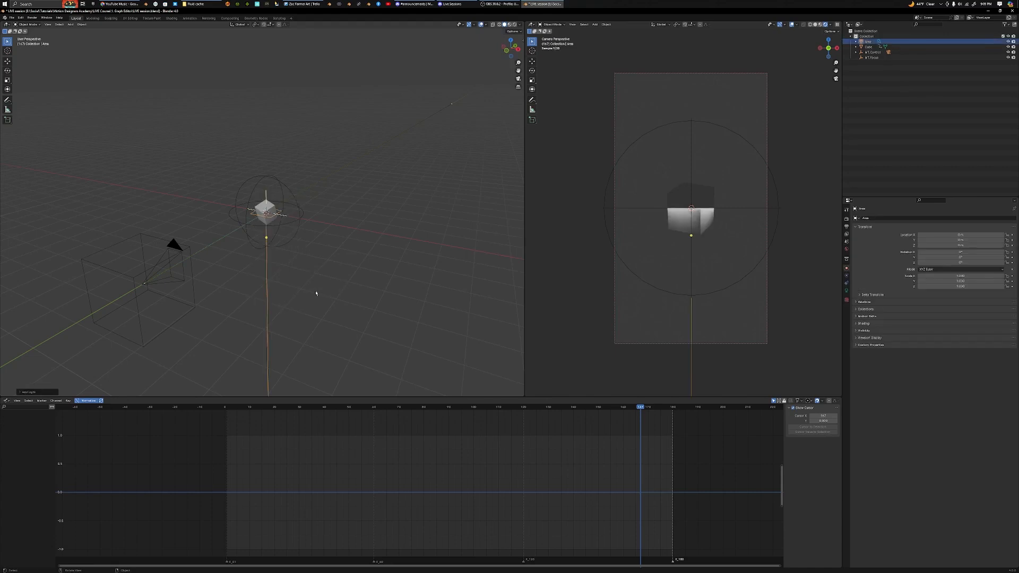
key(g)
key(z)
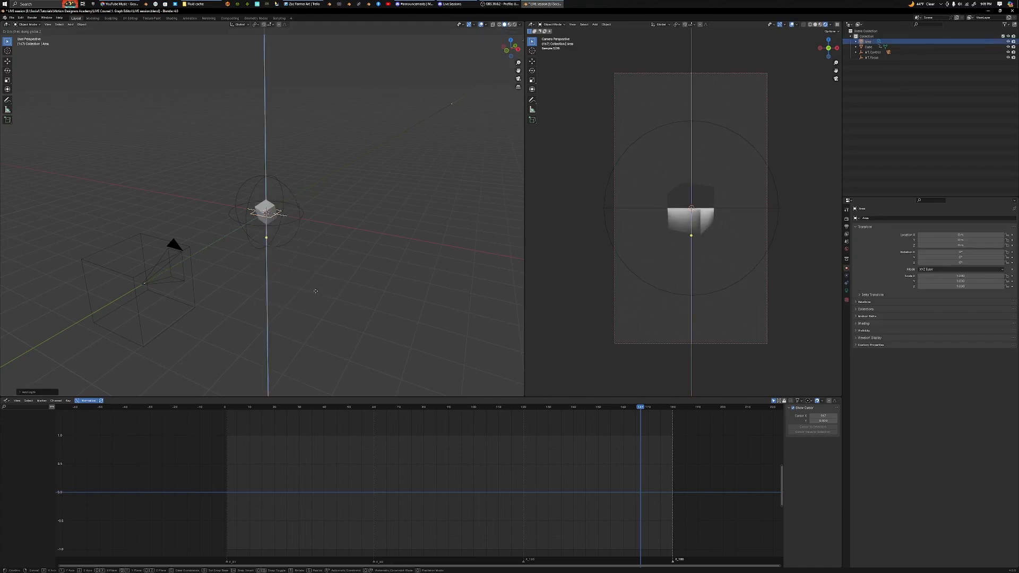
click(320, 221)
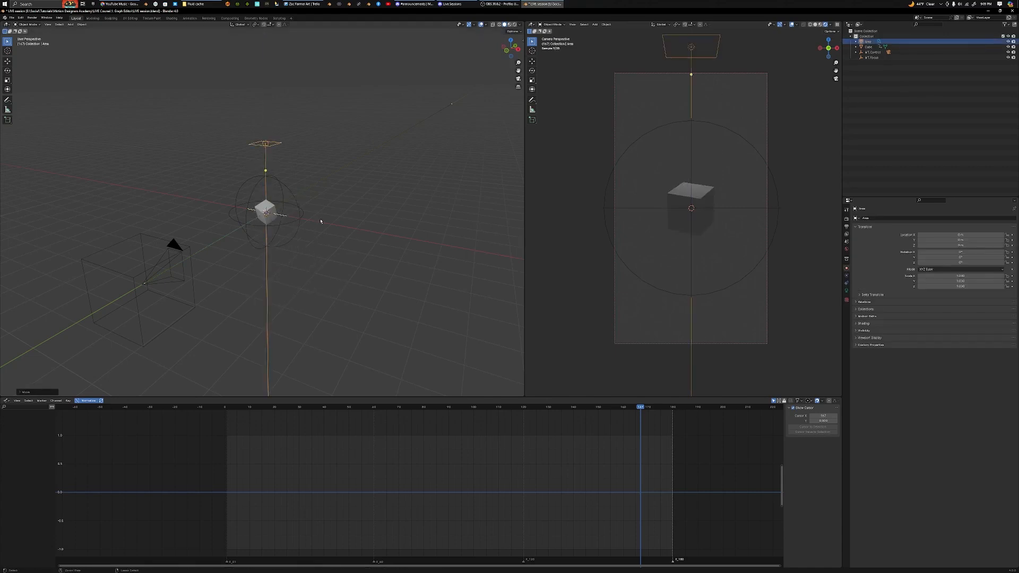
Set the area light's power to 150 W
click(847, 290)
click(957, 253)
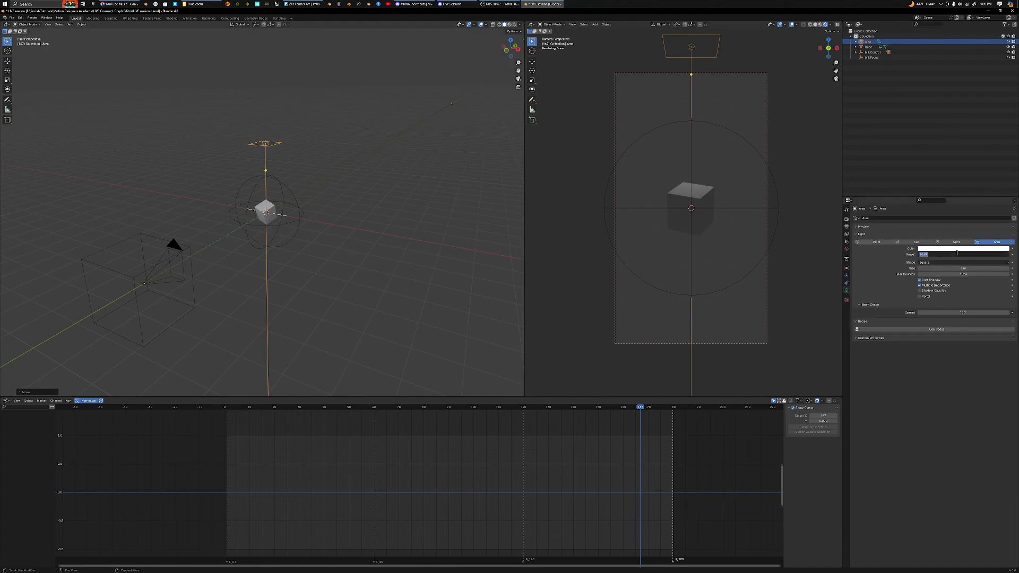
text(50)
key(Return)
click(957, 253)
text(150)
key(Return)
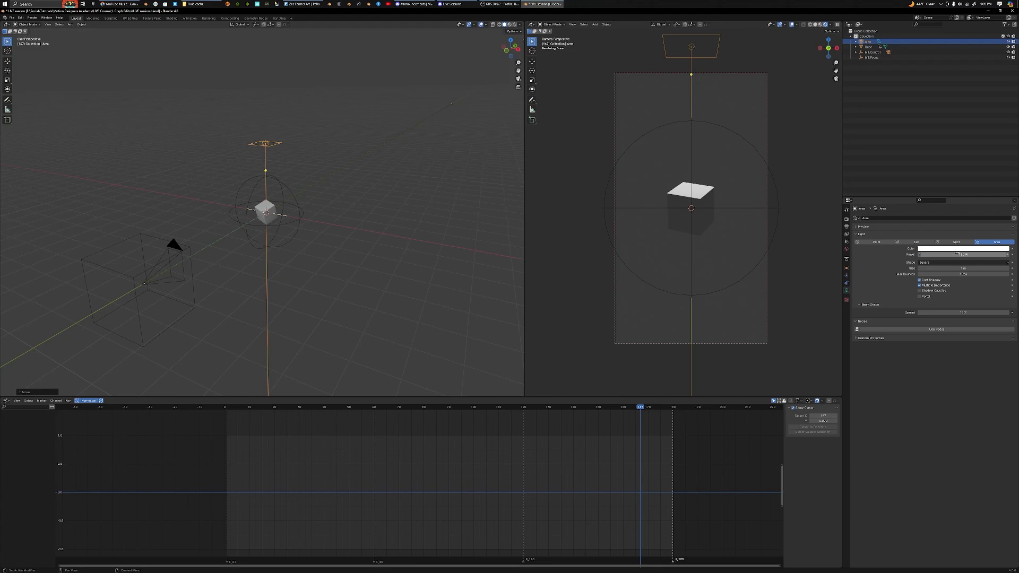
Scale the area light up slightly and save the file
key(s)
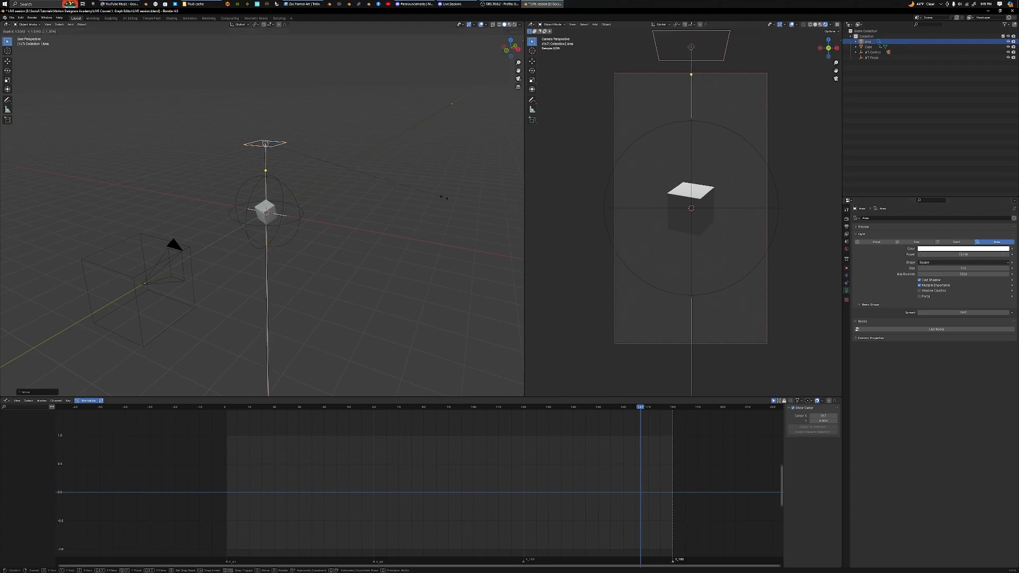
click(455, 201)
key(ctrl+s)
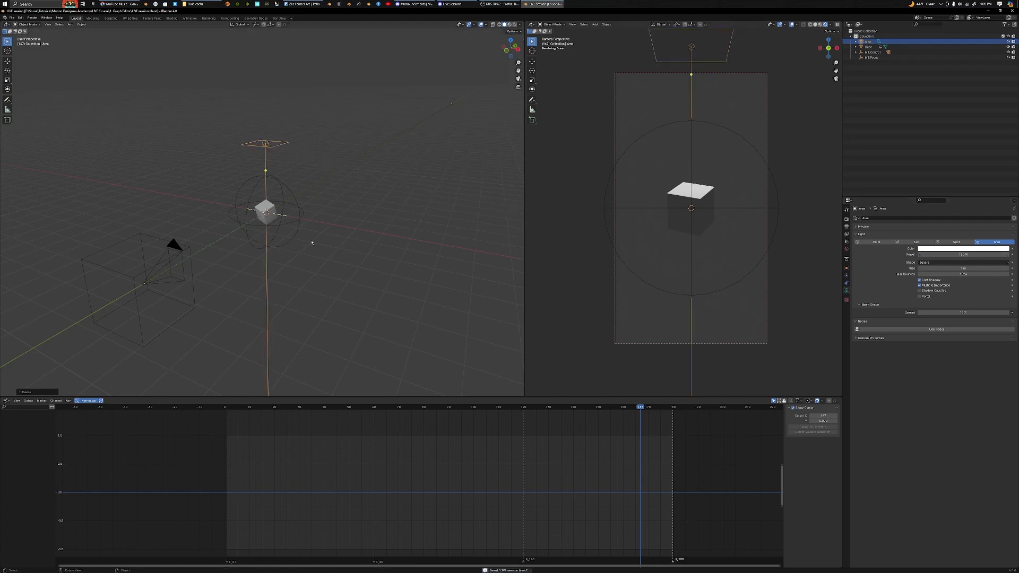
Add a mesh plane and move it down along Z below the cube
key(shift+a)
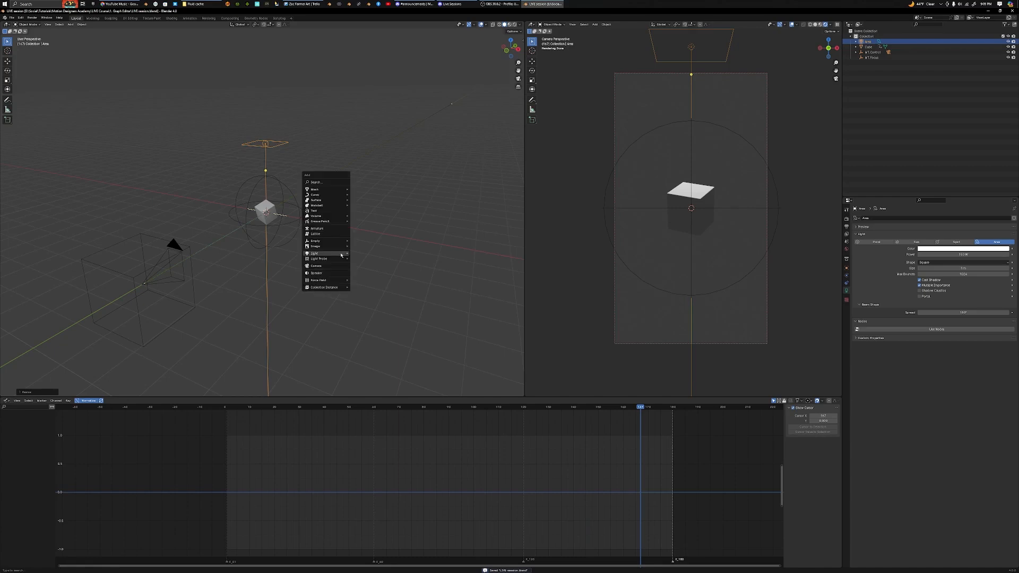
mouse_move(323, 189)
click(366, 192)
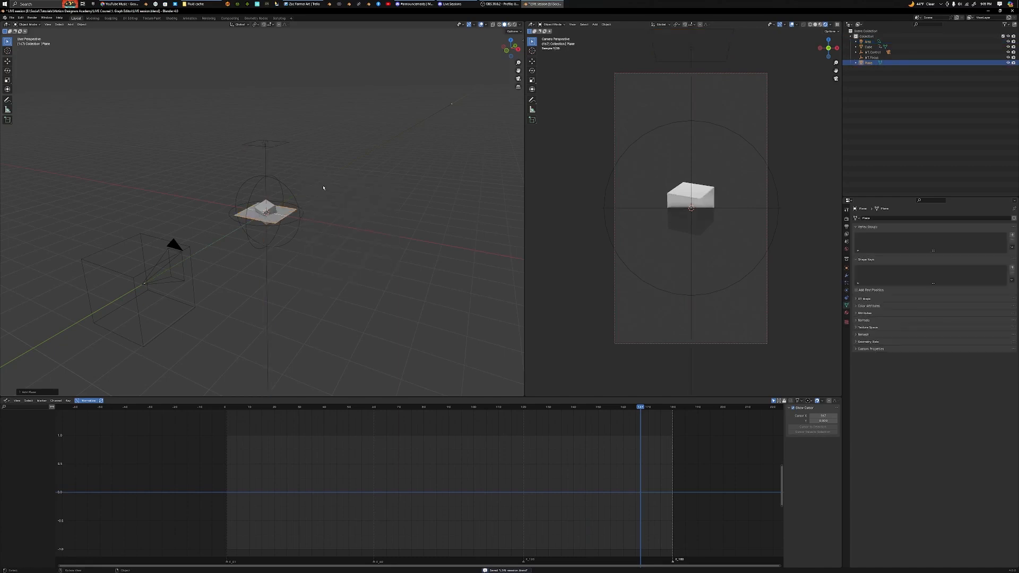
key(g)
key(z)
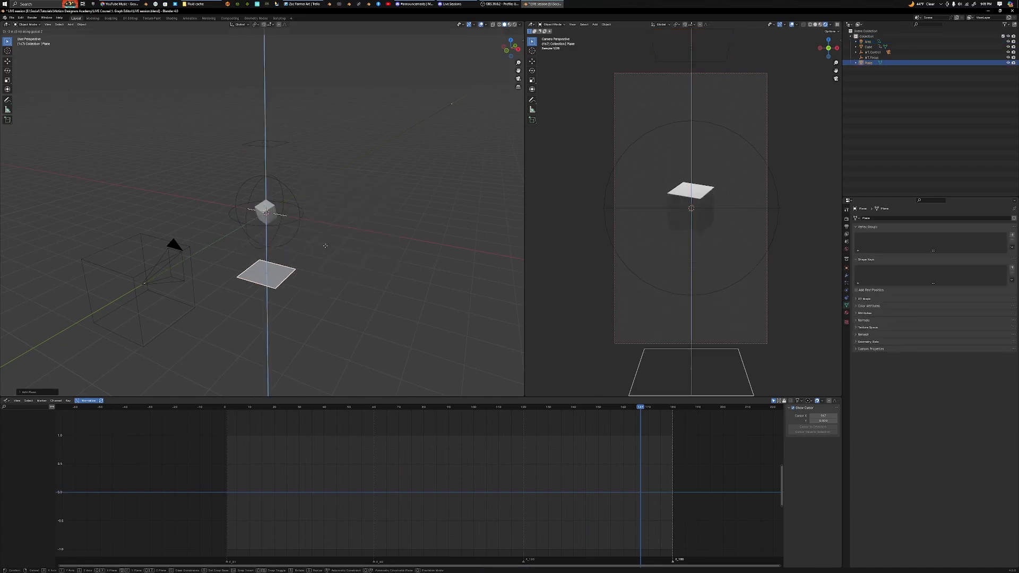
click(325, 246)
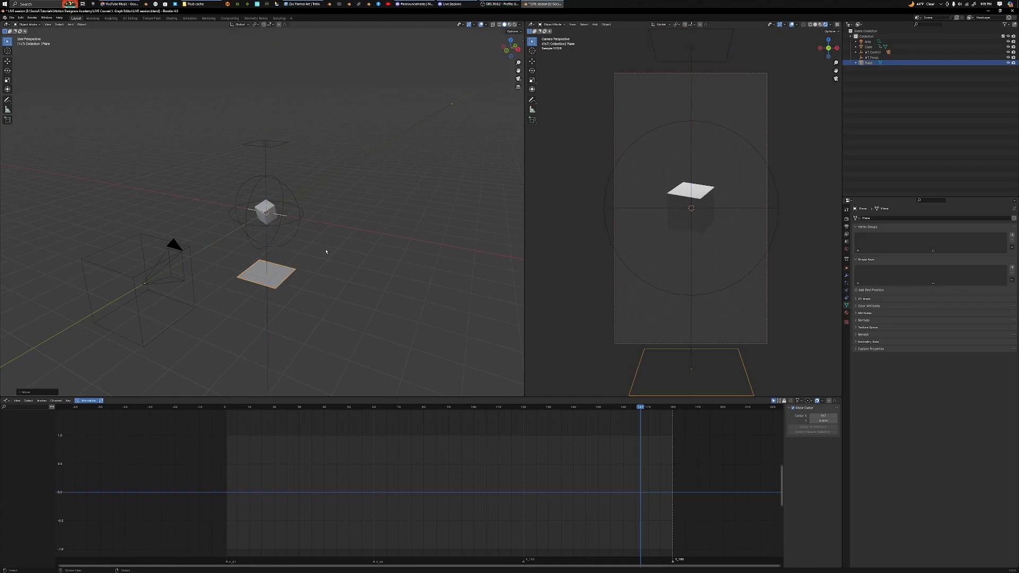
Enlarge the plane and lower it further along Z so it lies just below the camera frame
key(s)
click(414, 262)
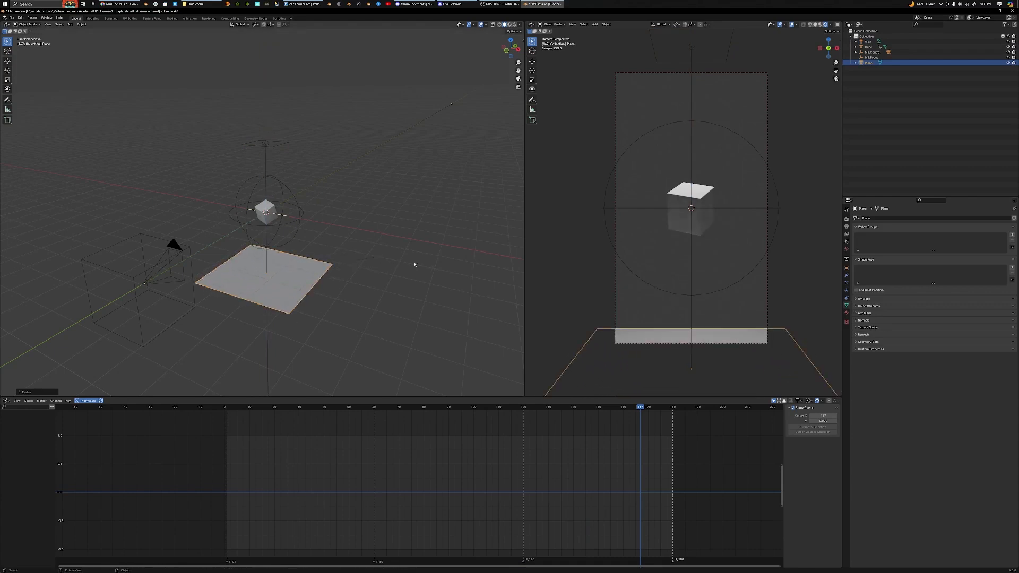
scroll(726, 255, up, 1)
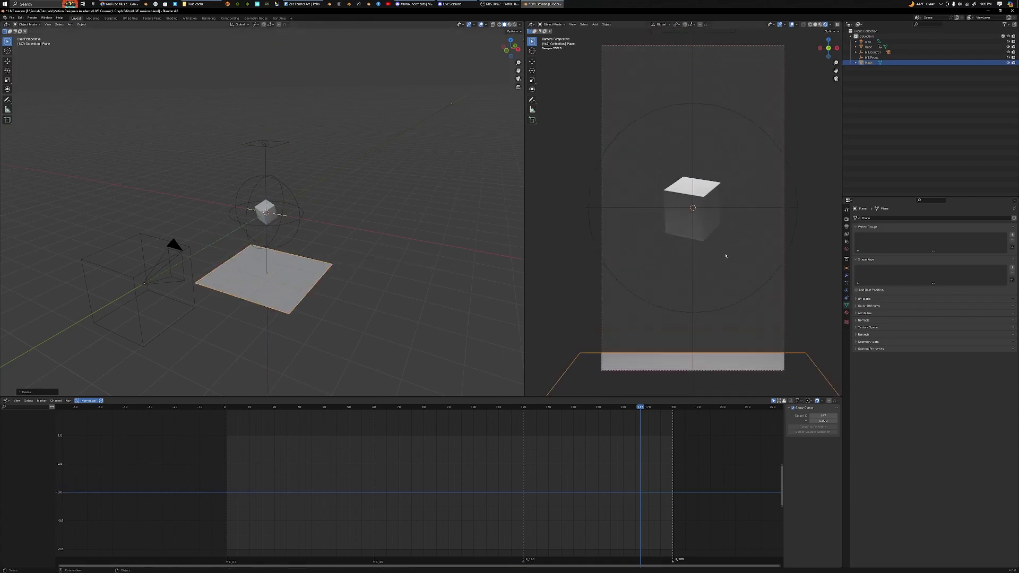
key(g)
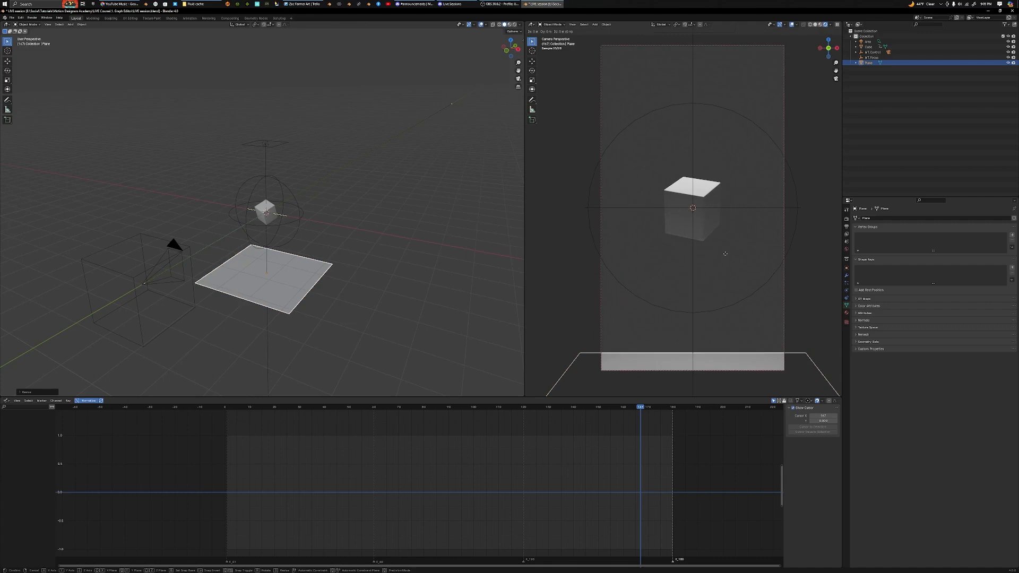
key(z)
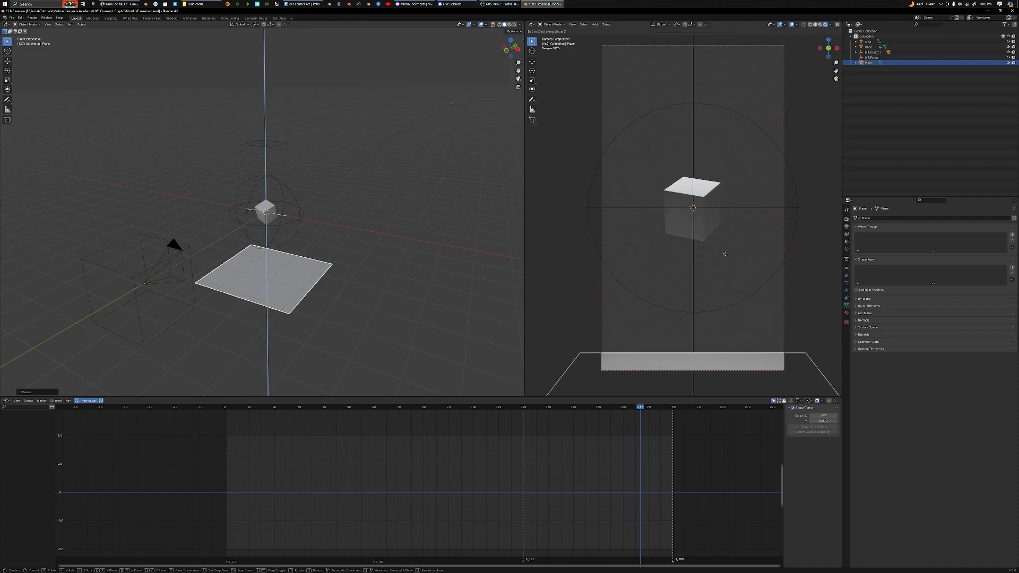
click(729, 301)
key(s)
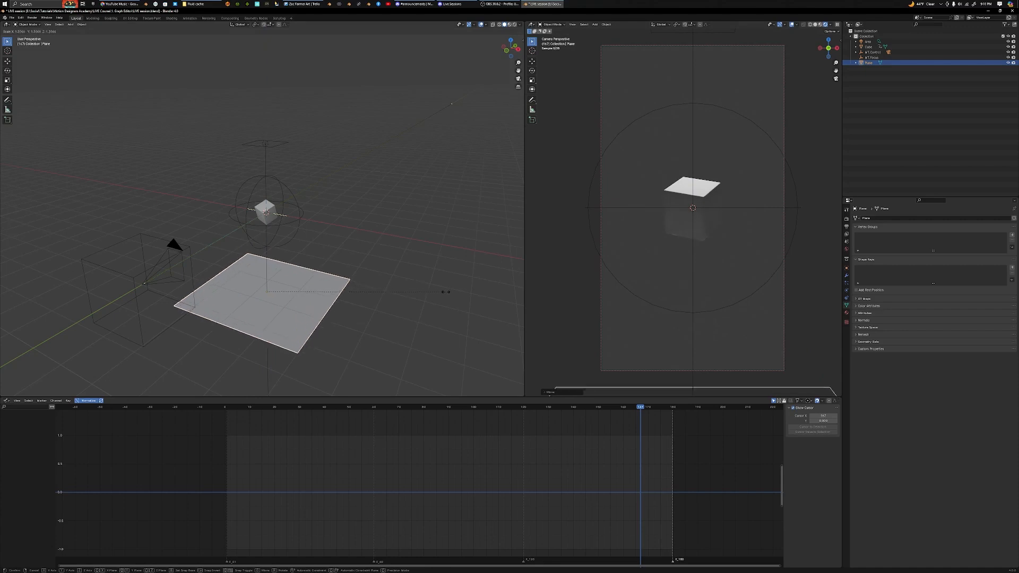
click(477, 298)
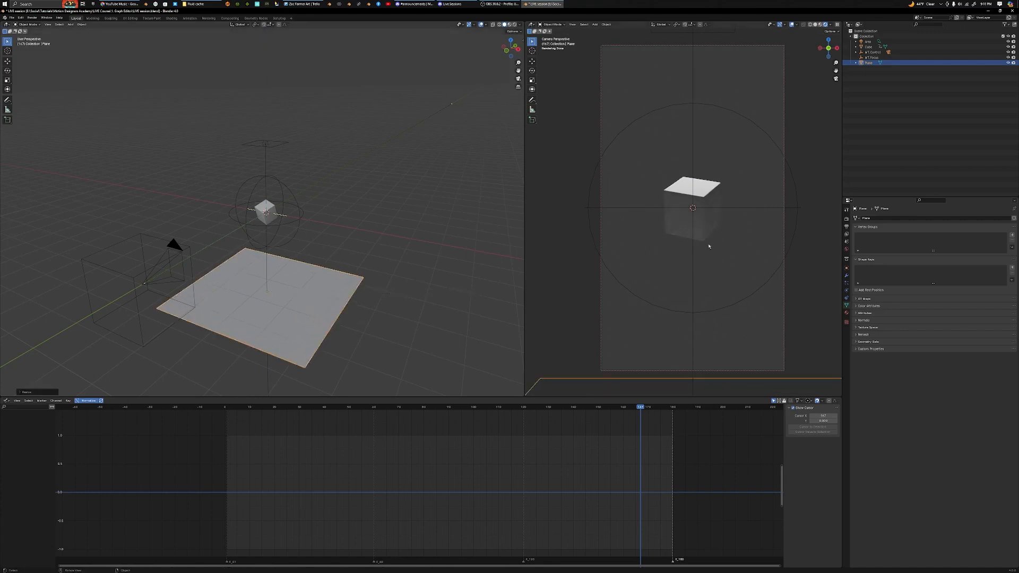
scroll(703, 224, up, 3)
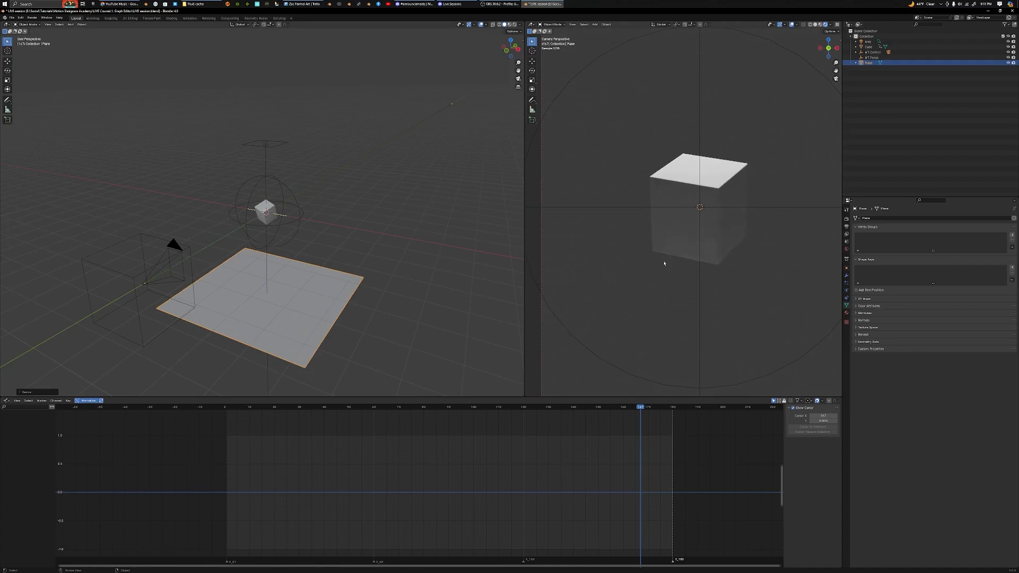
Duplicate the floor plane in place and rotate the copy 90° about X so it stands upright
scroll(717, 235, down, 3)
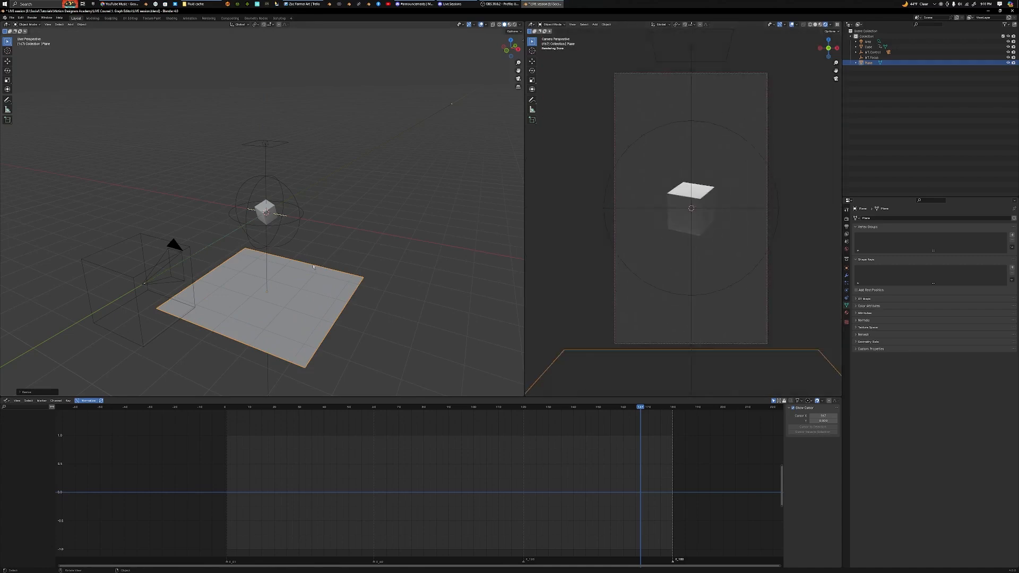
key(shift+d)
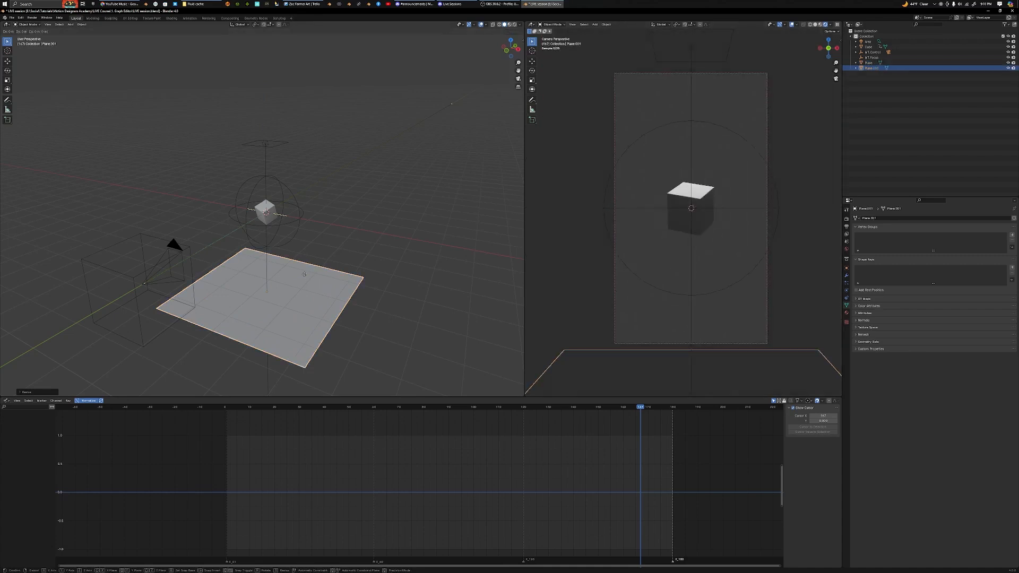
right_click(305, 276)
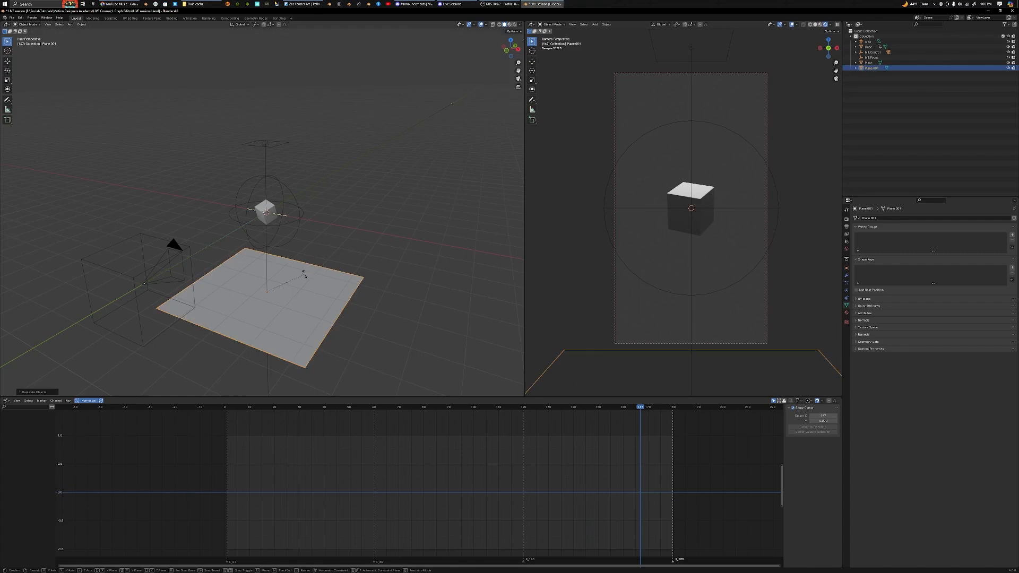
key(r)
key(x)
key(9)
key(0)
key(Return)
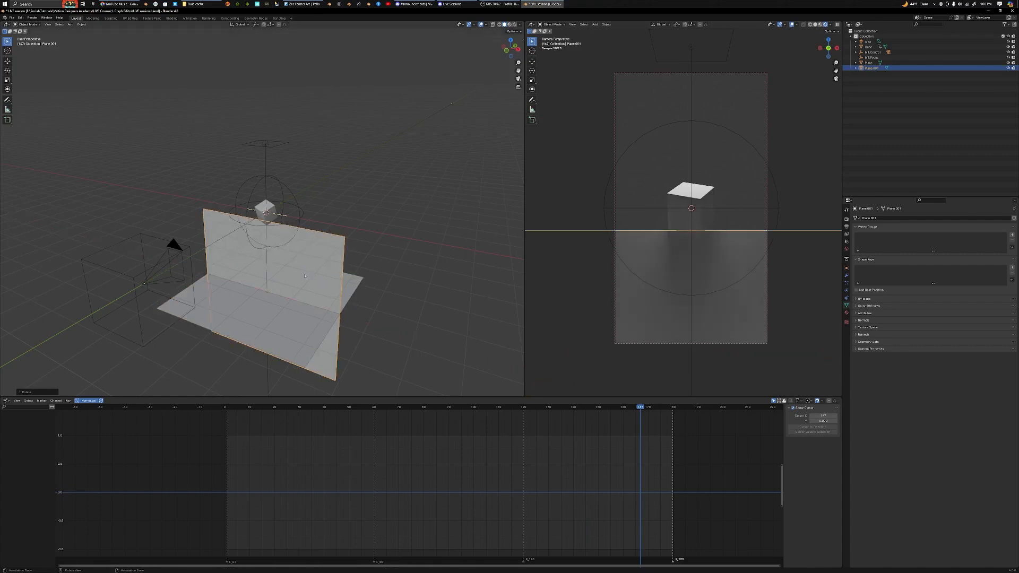
Position the upright plane behind the cube by moving it along Y and Z, and enlarge it to cover the camera frame
key(g)
key(y)
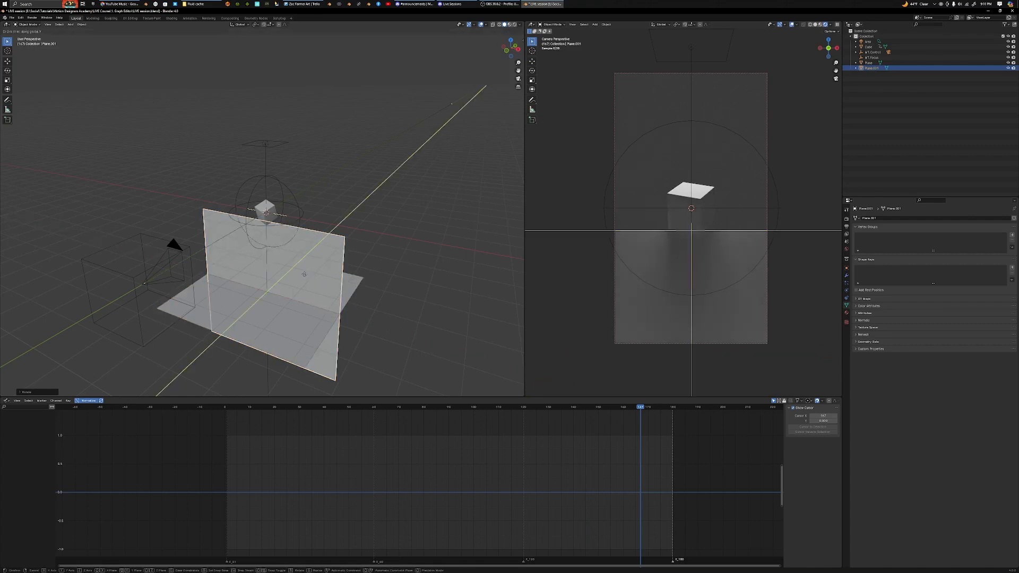
click(341, 244)
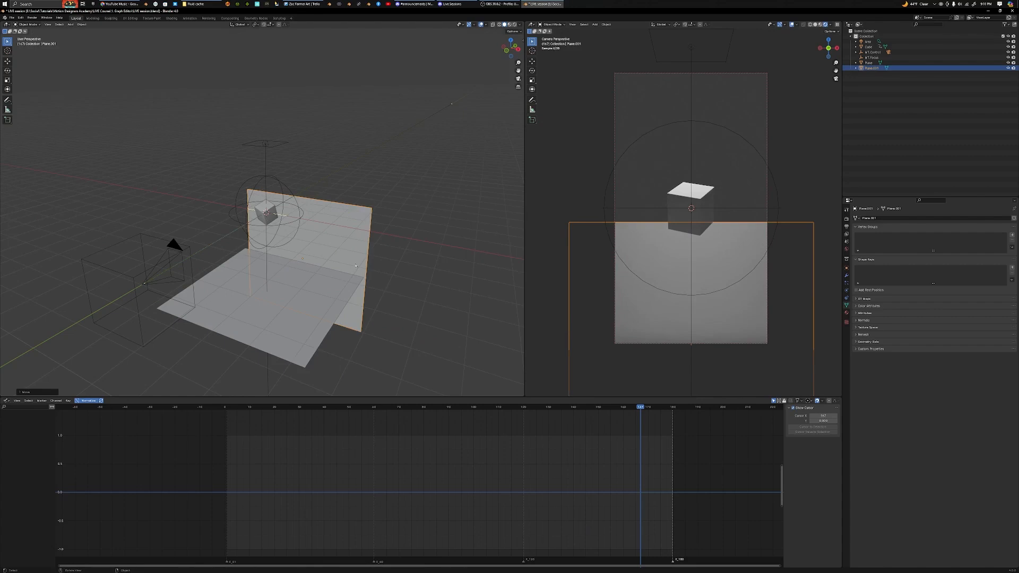
key(g)
key(z)
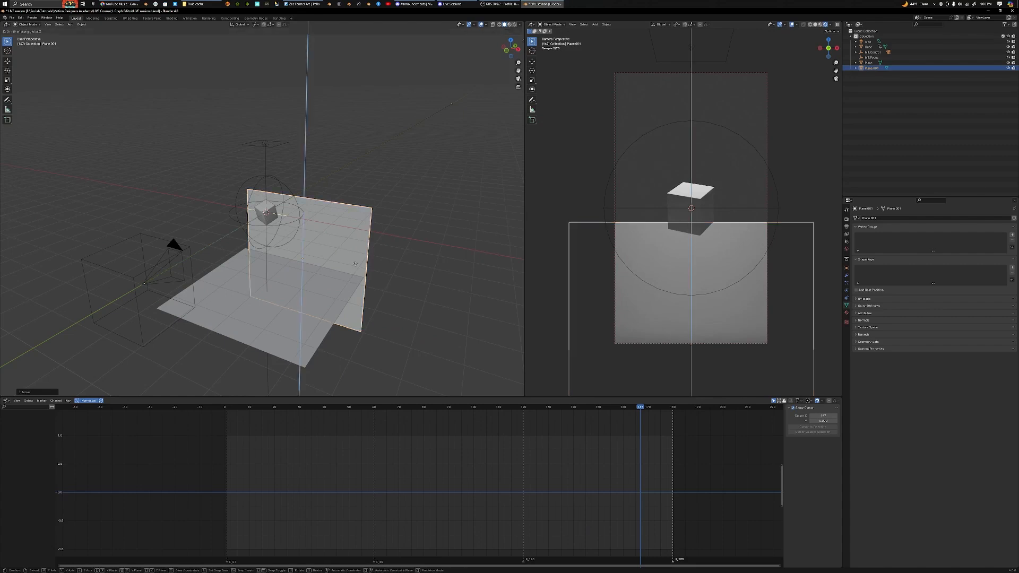
click(385, 242)
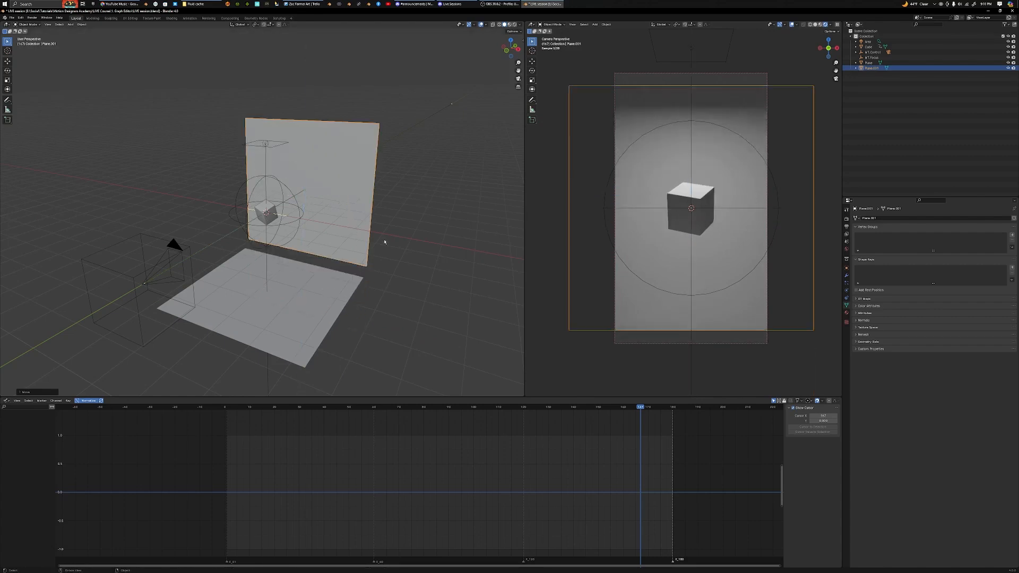
key(s)
click(407, 259)
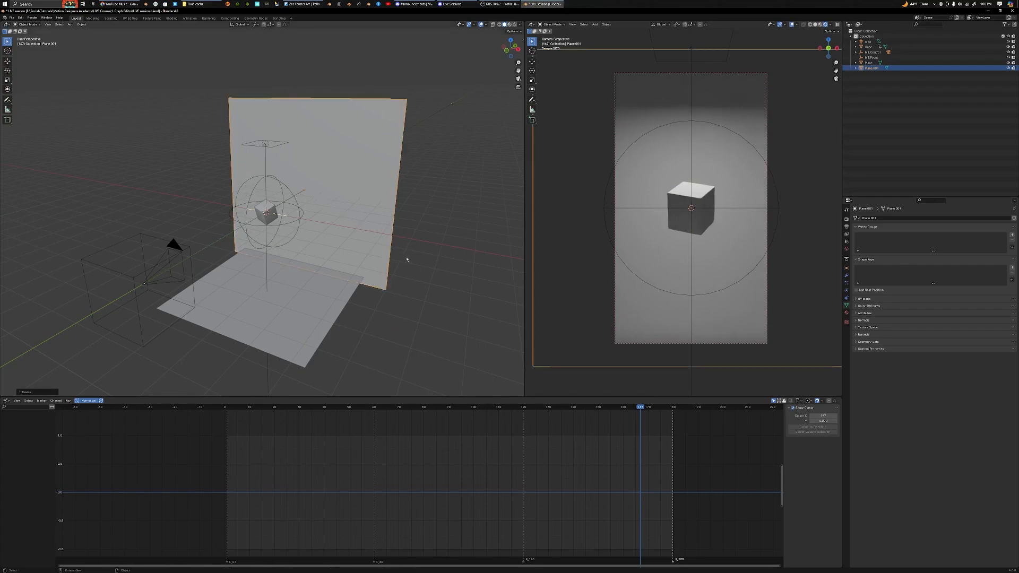
Raise the area light along Z and set its spread to 90°
click(267, 144)
key(g)
key(z)
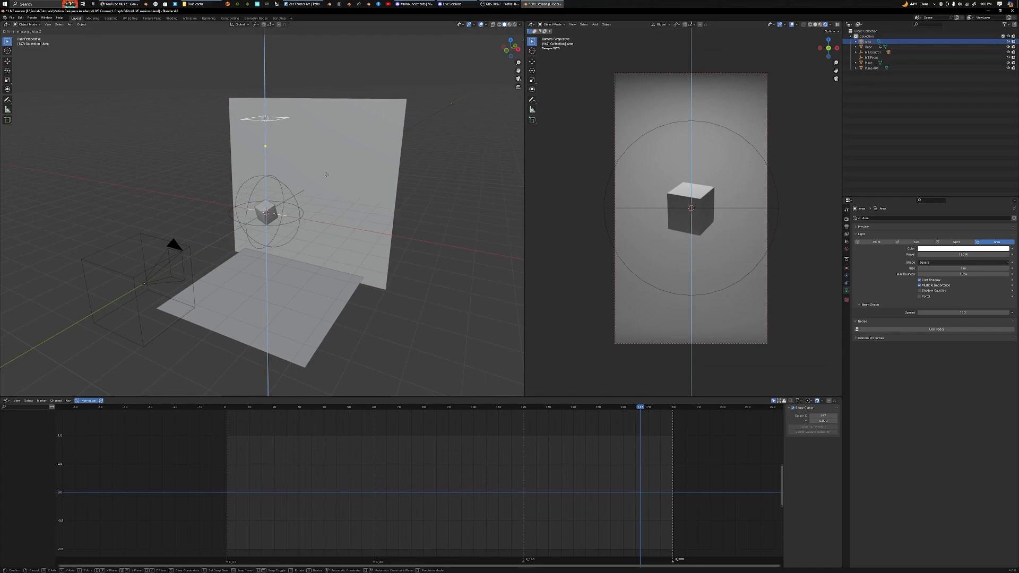
click(326, 175)
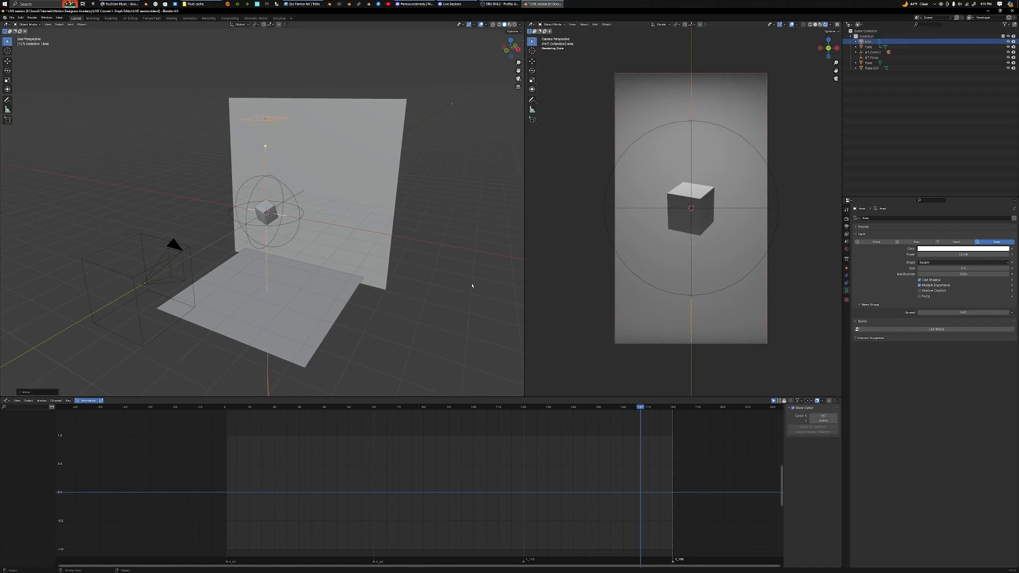
click(960, 312)
text(90)
key(Return)
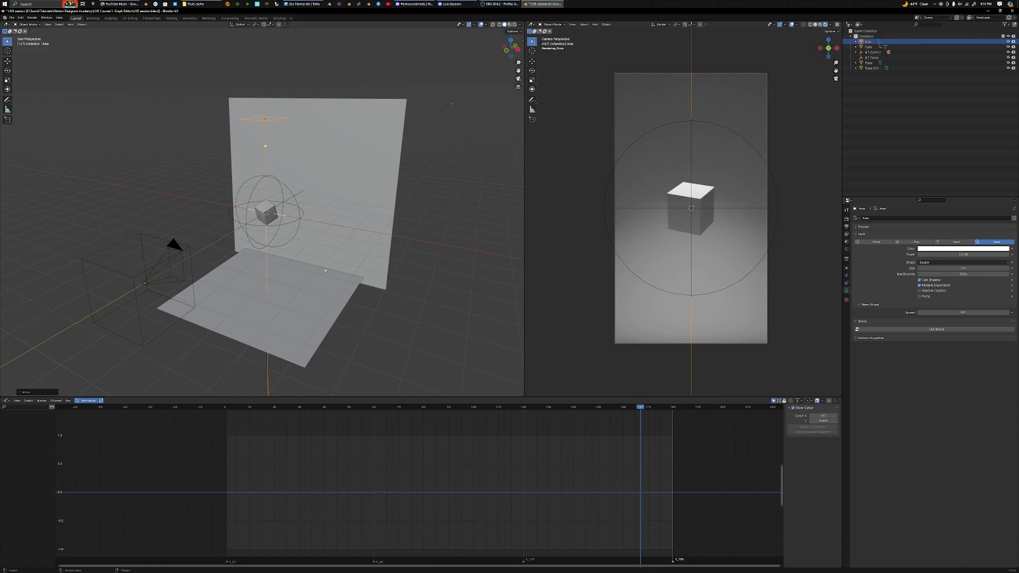
Deselect both planes and play the animation to check the lighting and backdrop
click(321, 293)
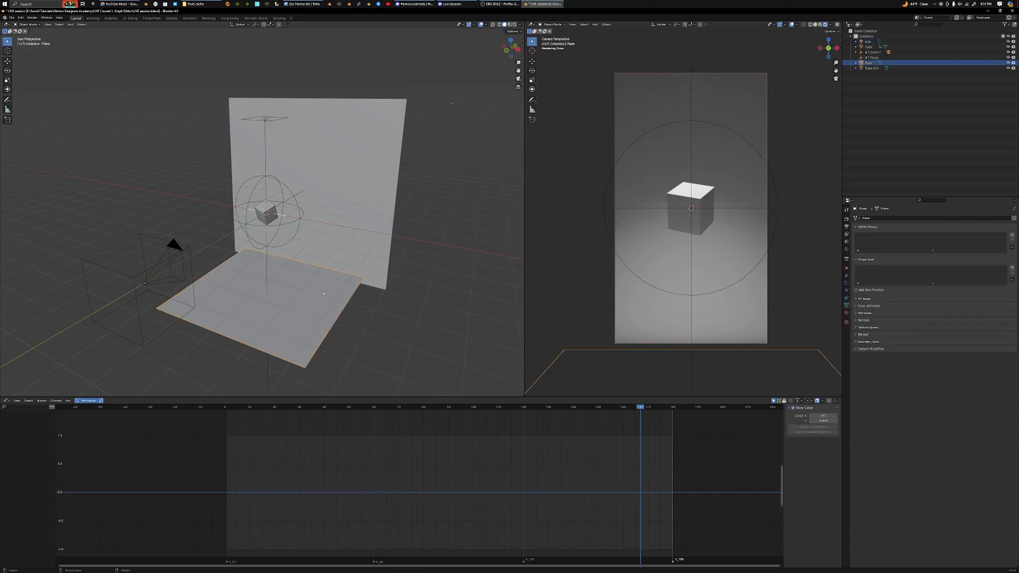
click(377, 206)
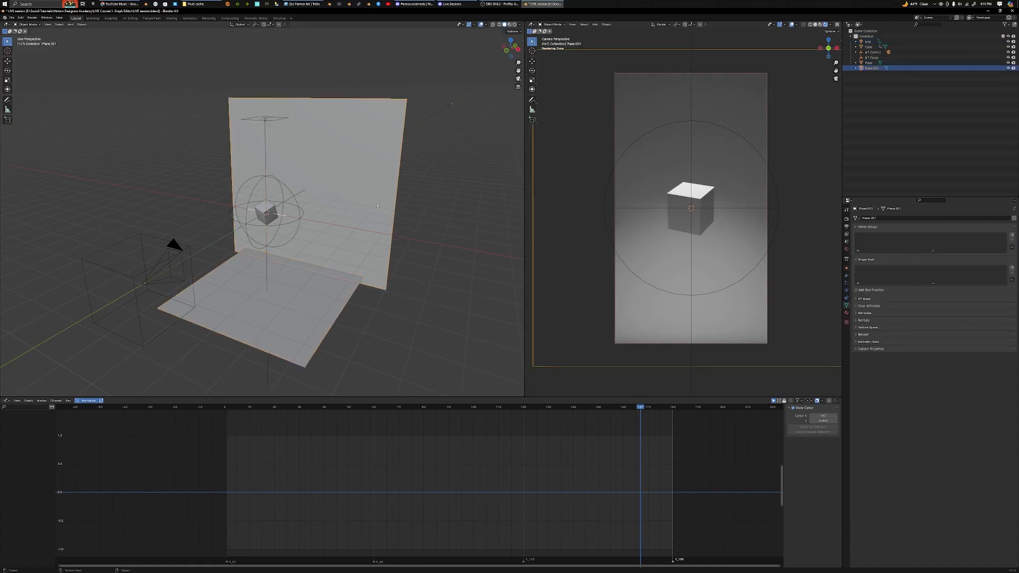
click(436, 216)
key(space)
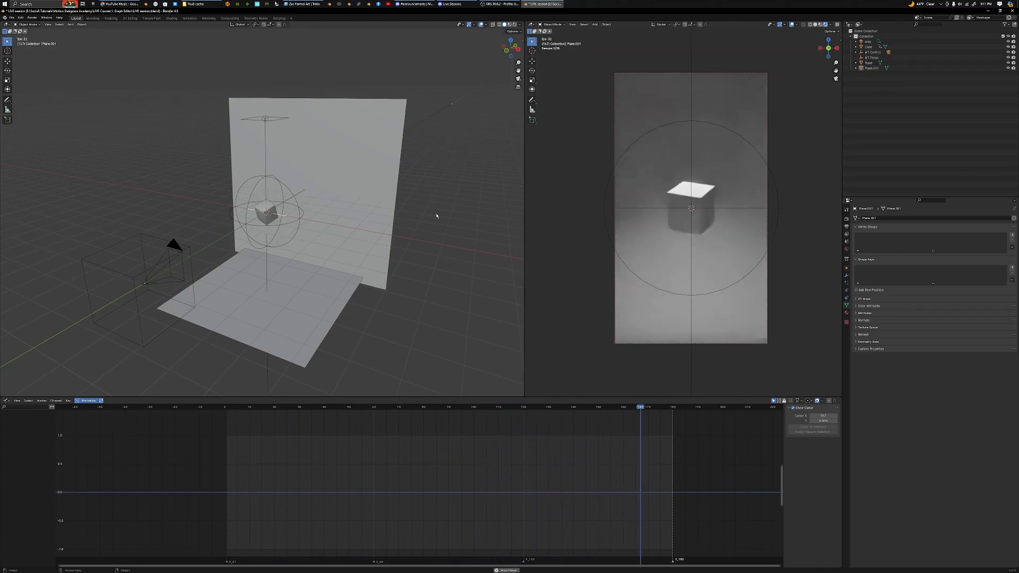
key(space)
Move the backdrop plane farther back along Y and scale it up well beyond the camera frame
middle_drag(439, 223, 426, 223)
click(383, 188)
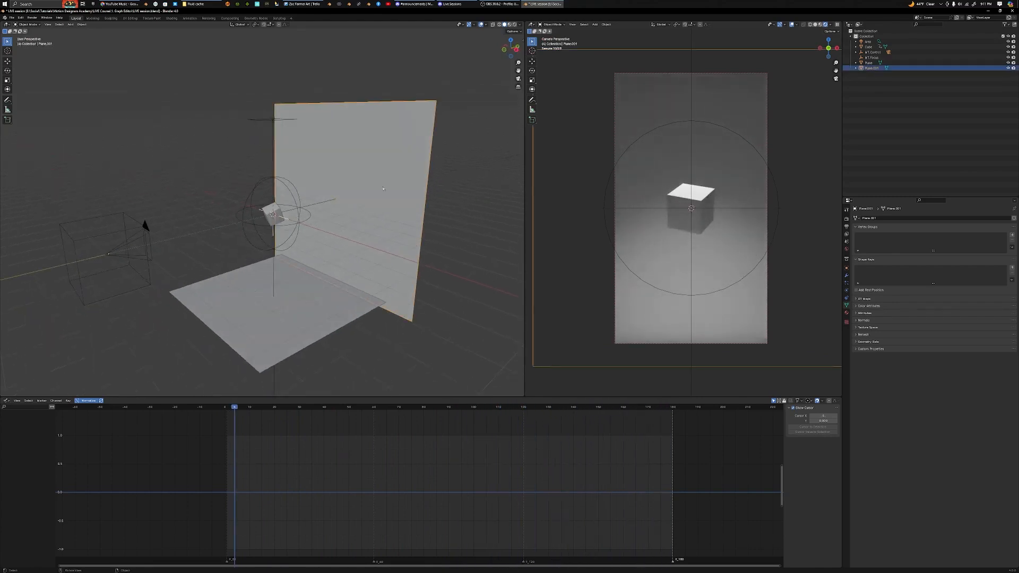
key(g)
key(y)
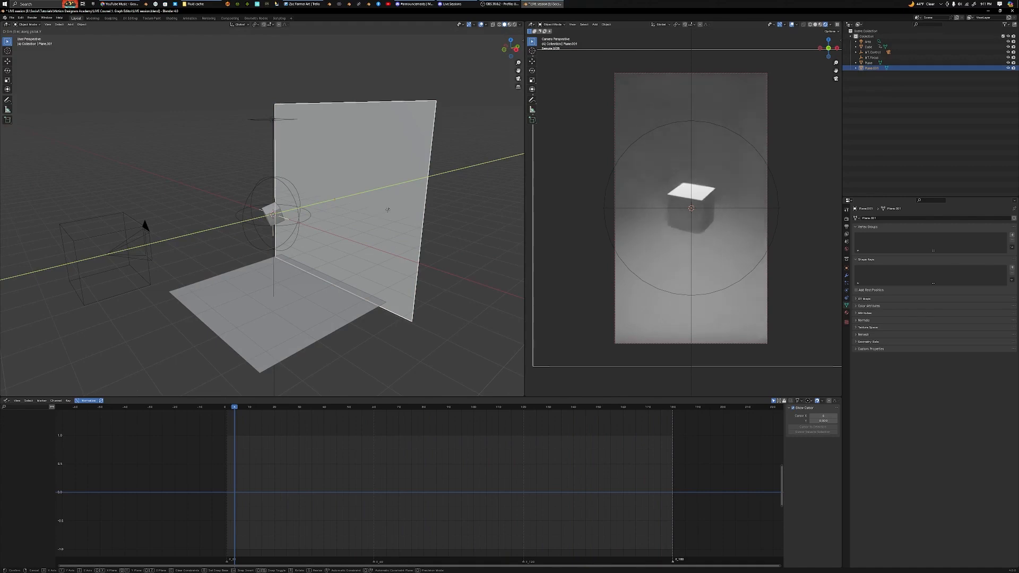
click(408, 207)
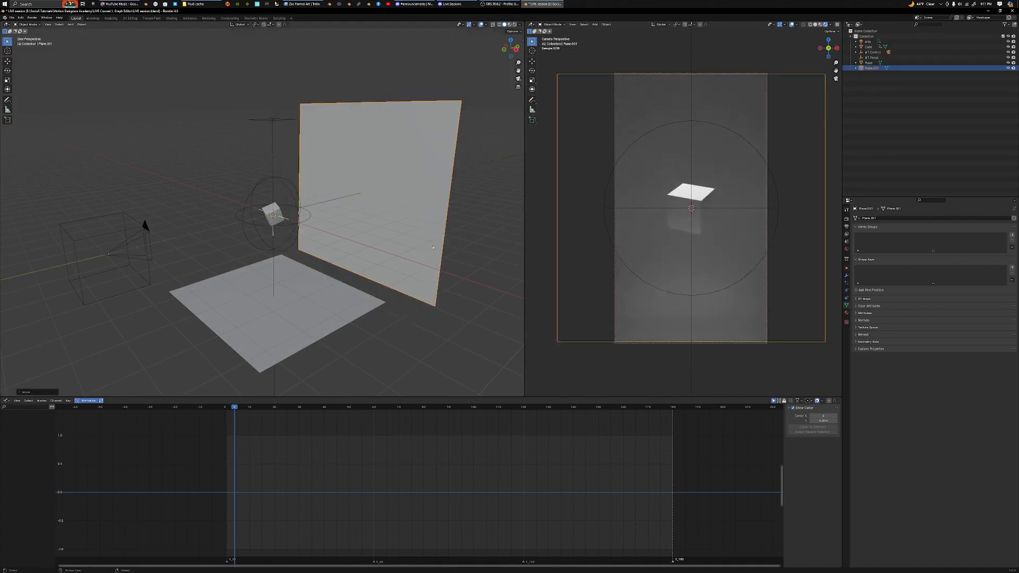
key(s)
click(464, 277)
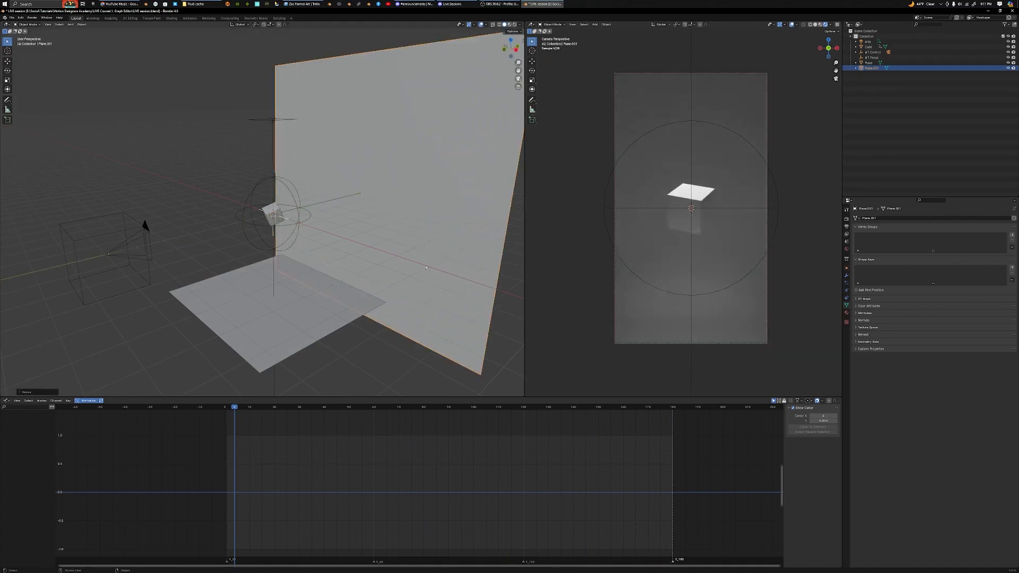
Shift the backdrop plane slightly toward the cube along Y and save the file
key(g)
key(y)
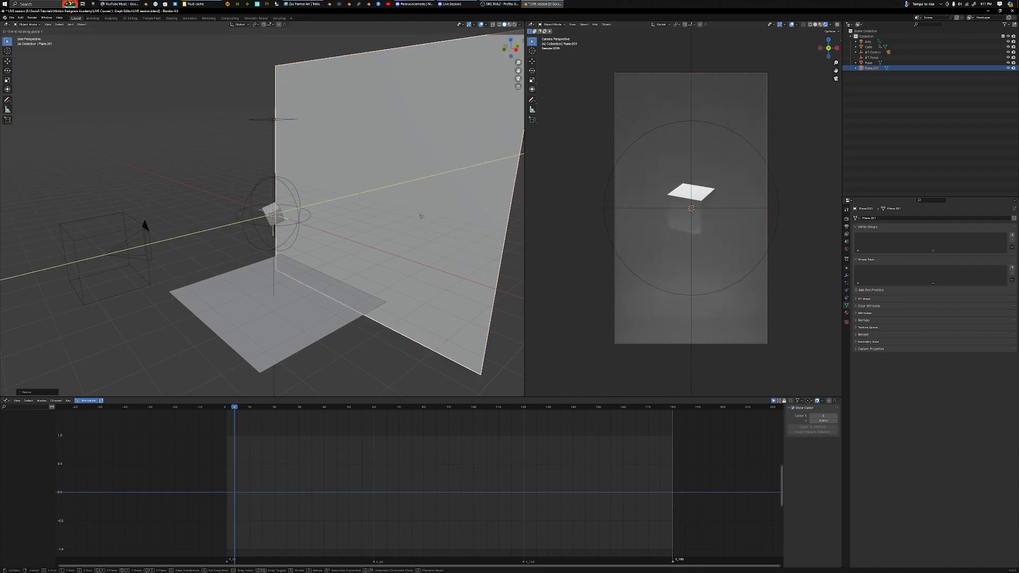
key(Return)
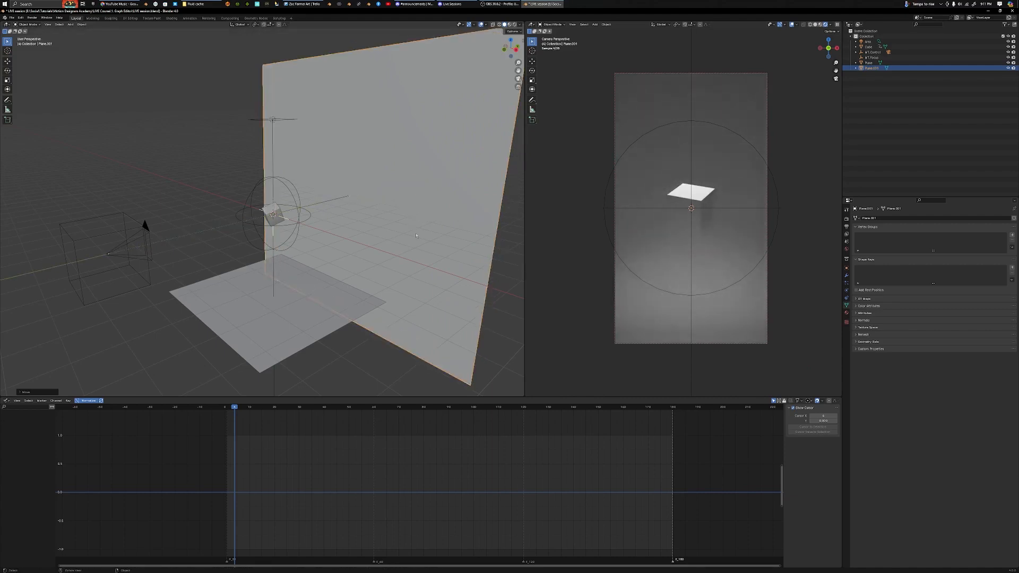
key(ctrl+s)
Select the cube and play back its animation against the backdrop
click(278, 211)
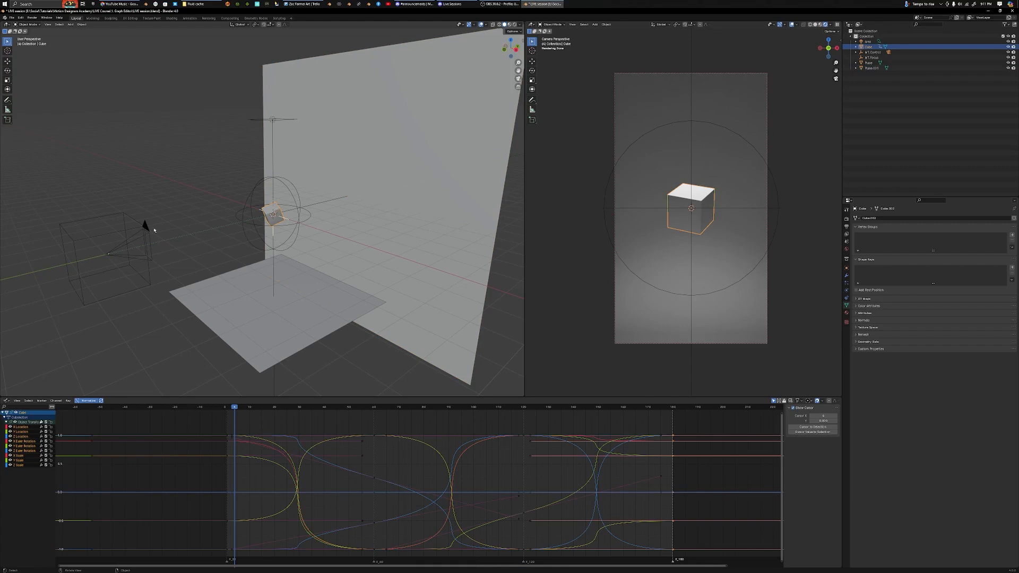
click(138, 226)
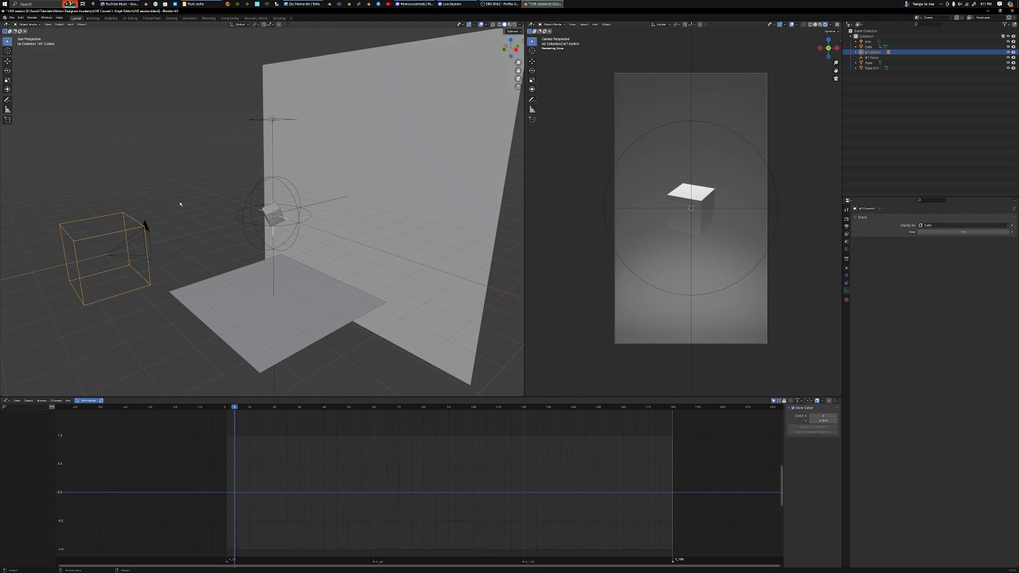
click(278, 212)
key(space)
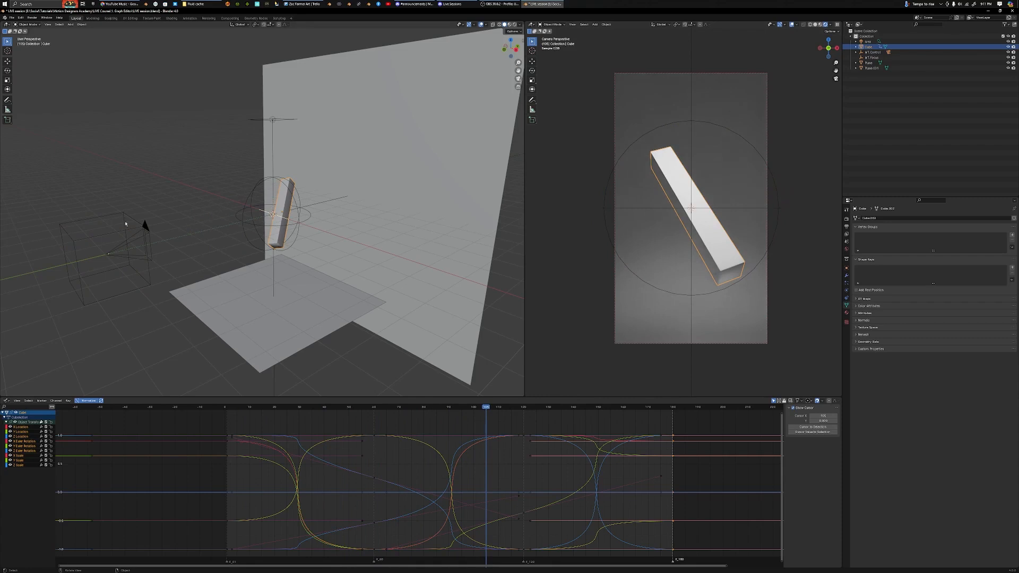
Select the cube-shaped camera control empty and insert a Location keyframe for it at frame 1
click(132, 221)
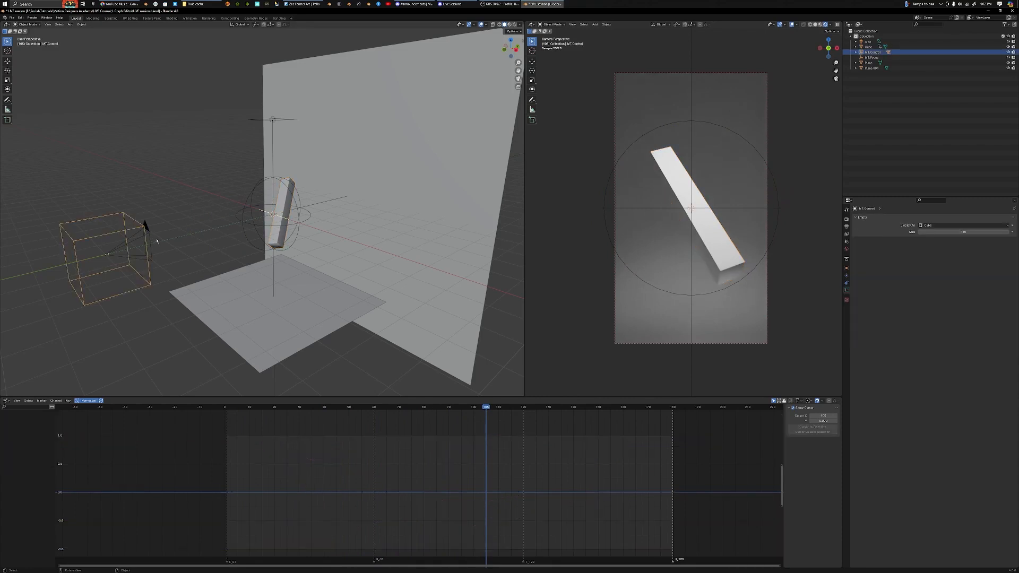
key(g)
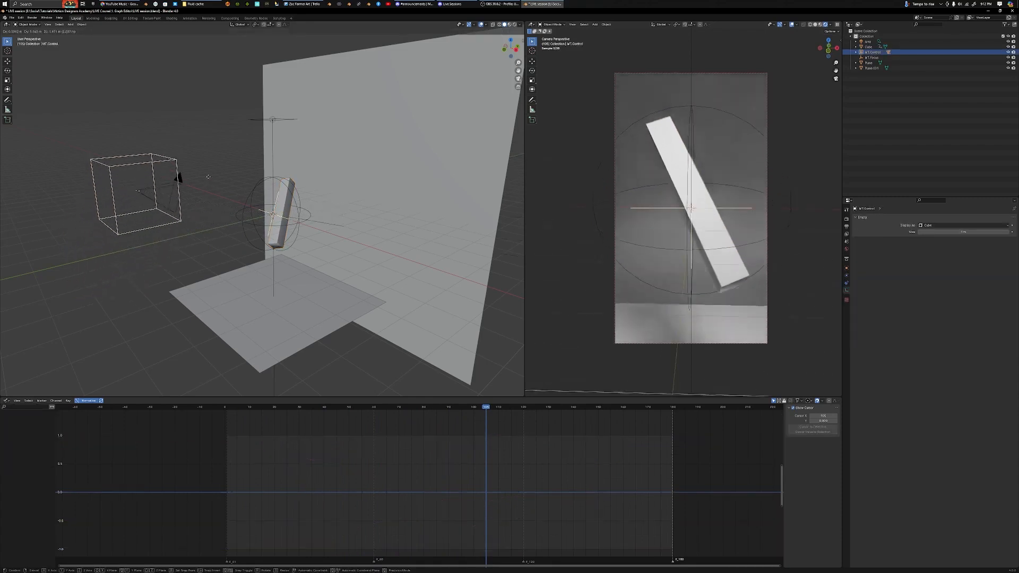
click(228, 238)
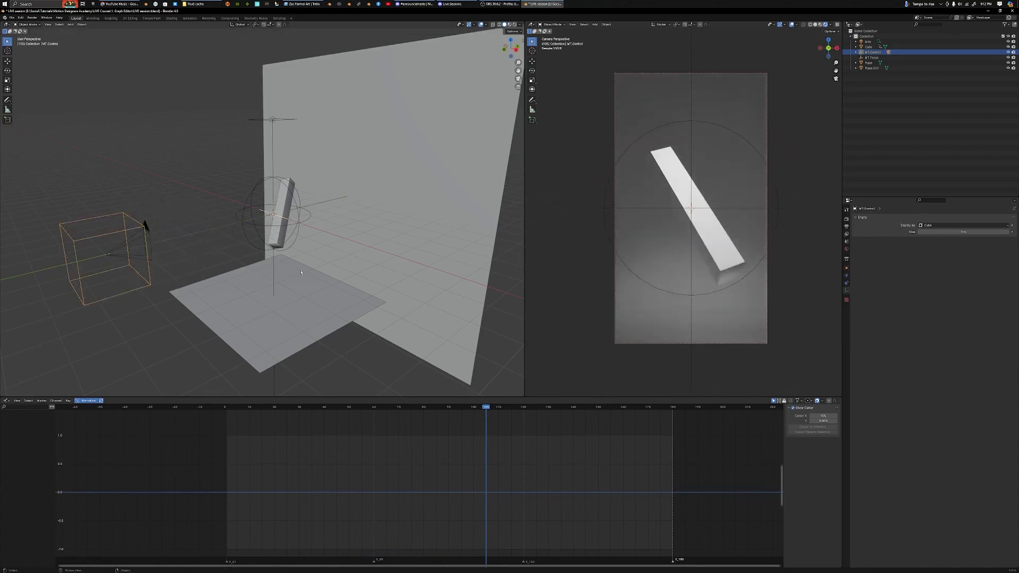
key(shift+Left)
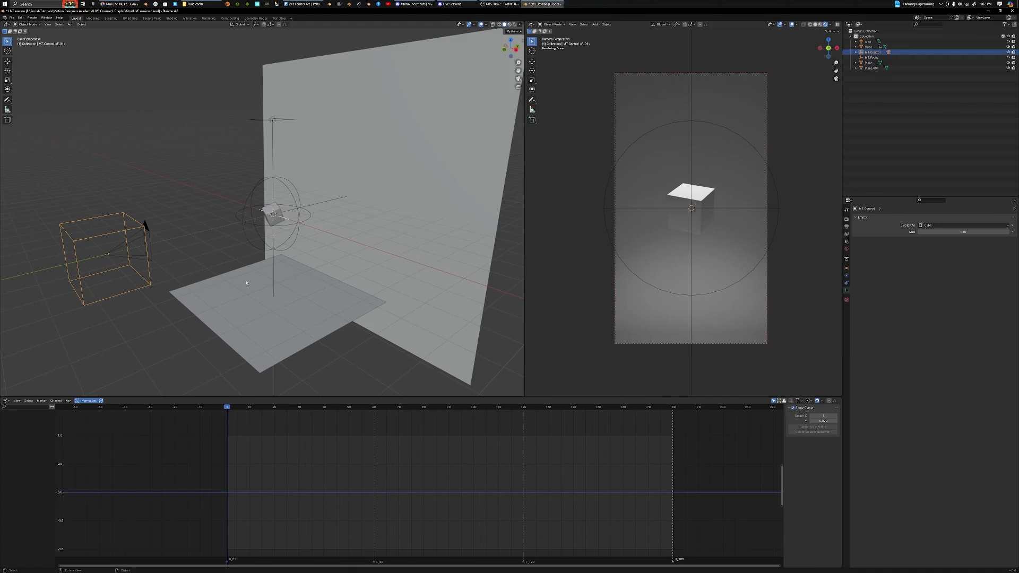
key(i)
key(i)
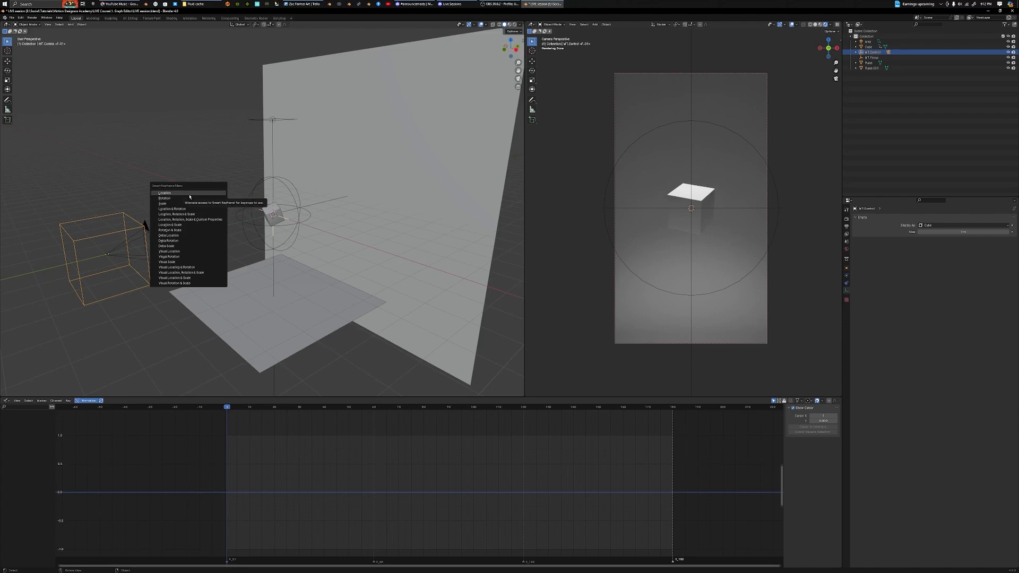
click(164, 193)
Insert a matching Location keyframe for the camera control empty at frame 180, keeping its starting position
key(g)
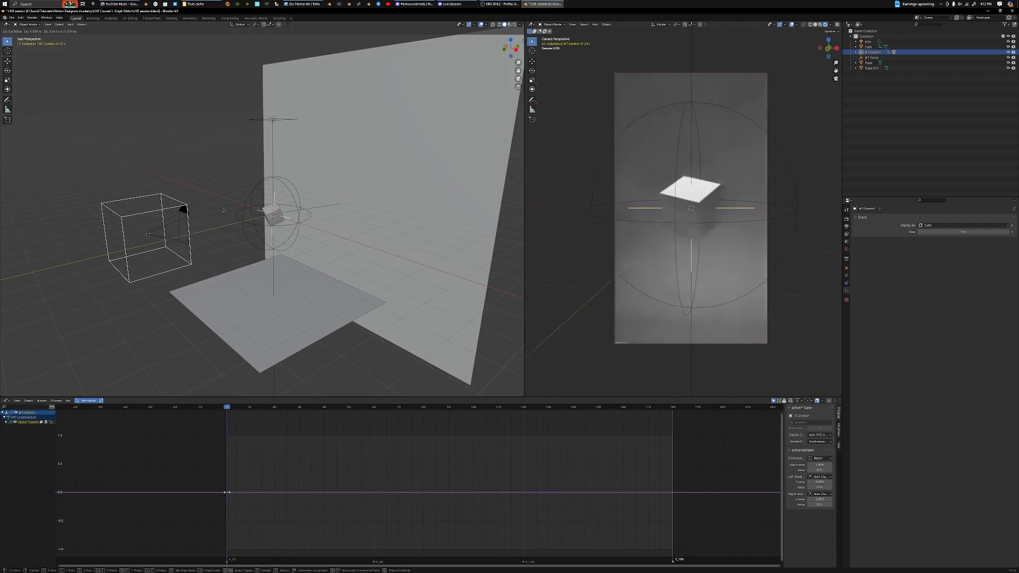
click(228, 282)
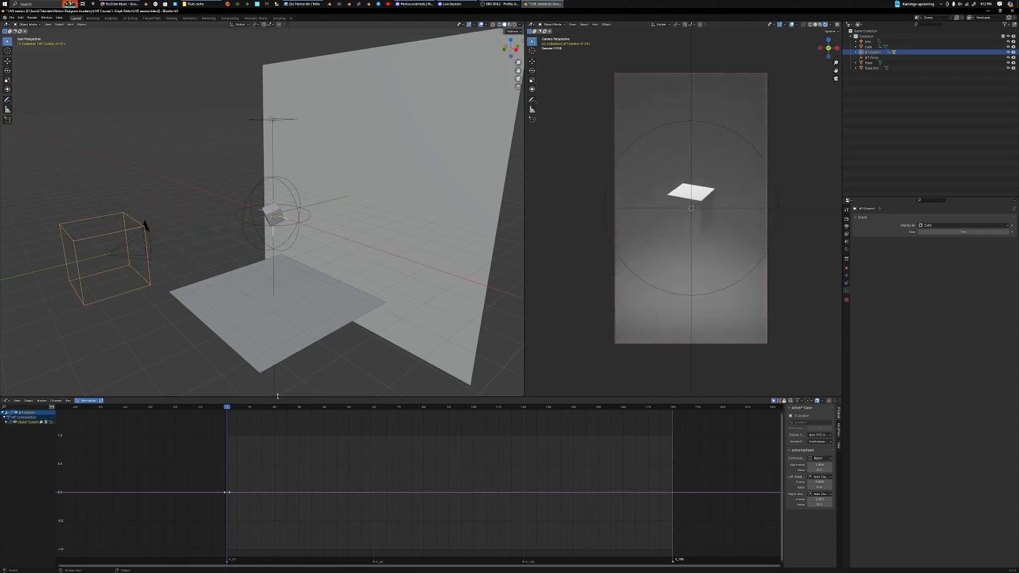
key(shift+Right)
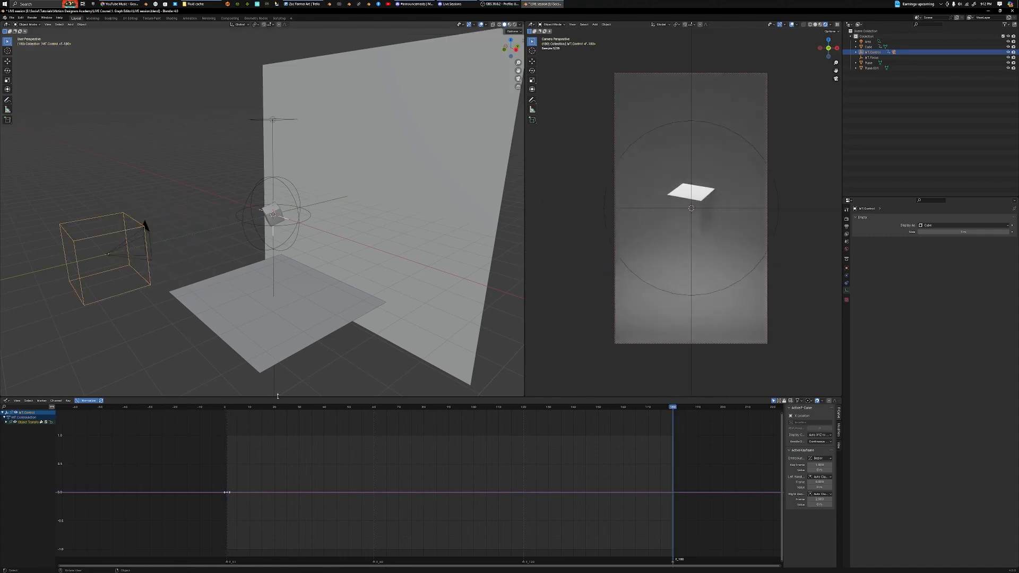
key(i)
click(216, 267)
At frame 60, move the camera control empty away from the cube along Y and insert a Location keyframe
click(374, 408)
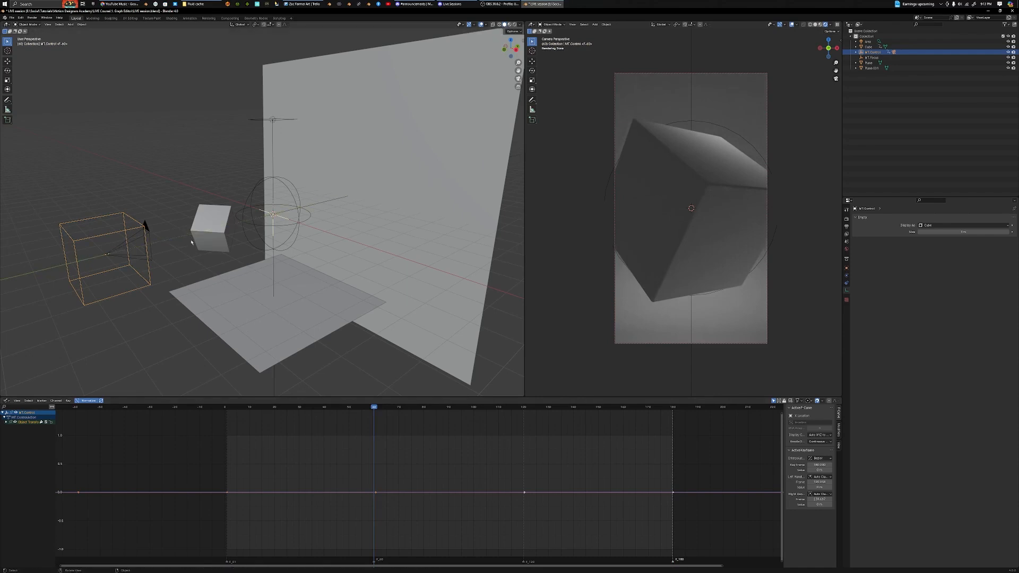
middle_drag(156, 258, 168, 258)
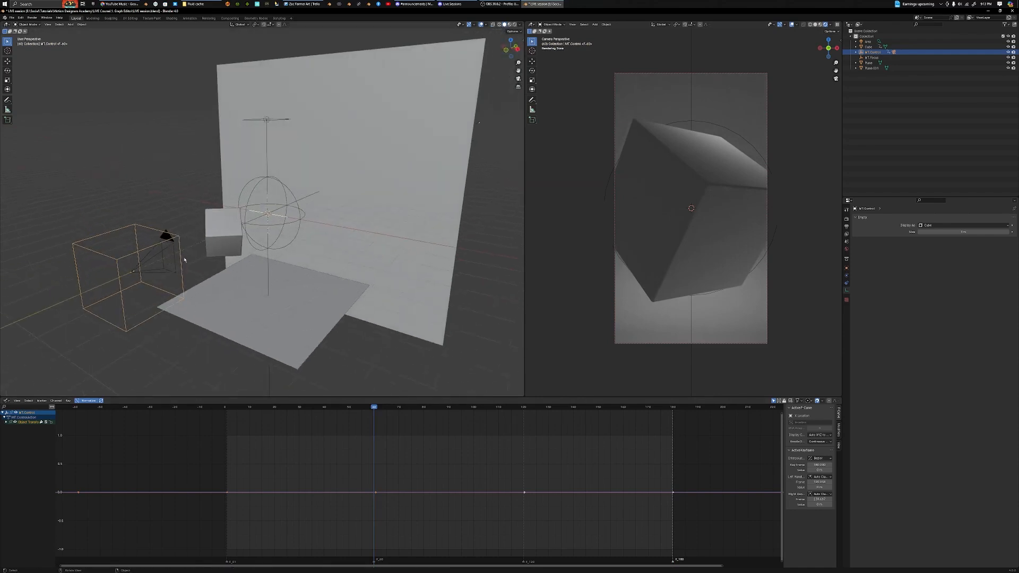
key(g)
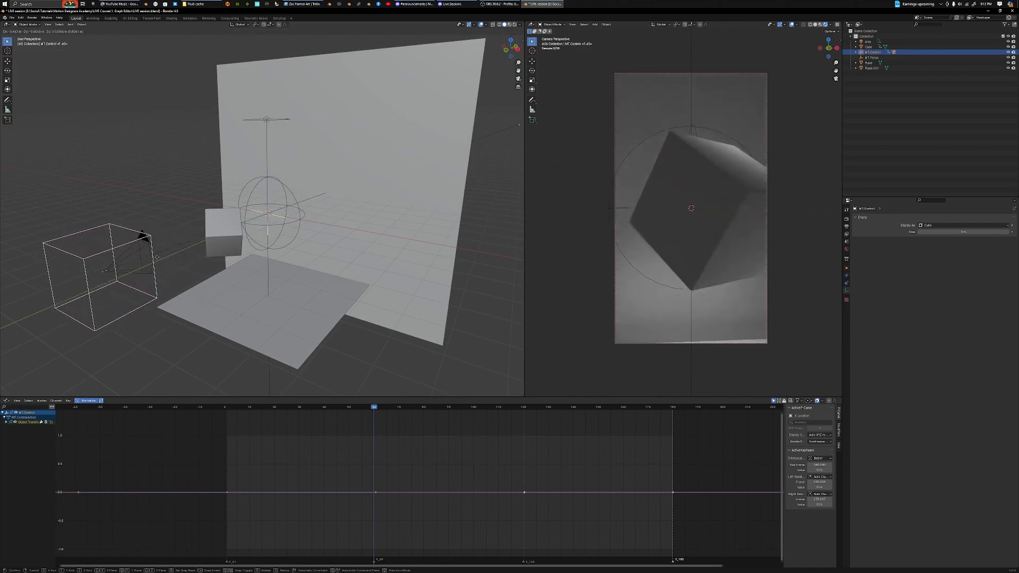
click(162, 233)
middle_drag(161, 233, 199, 240)
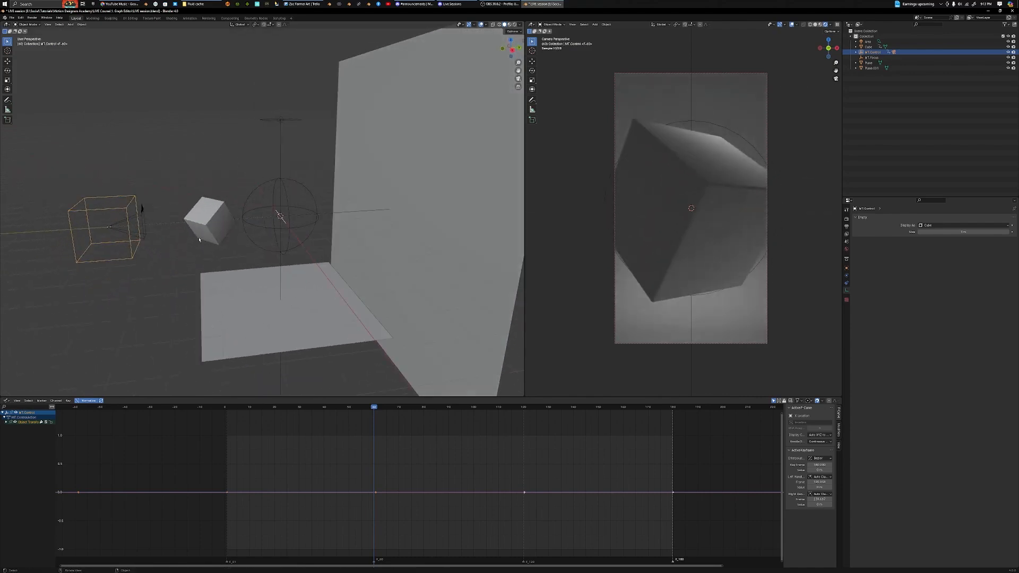
key(g)
key(y)
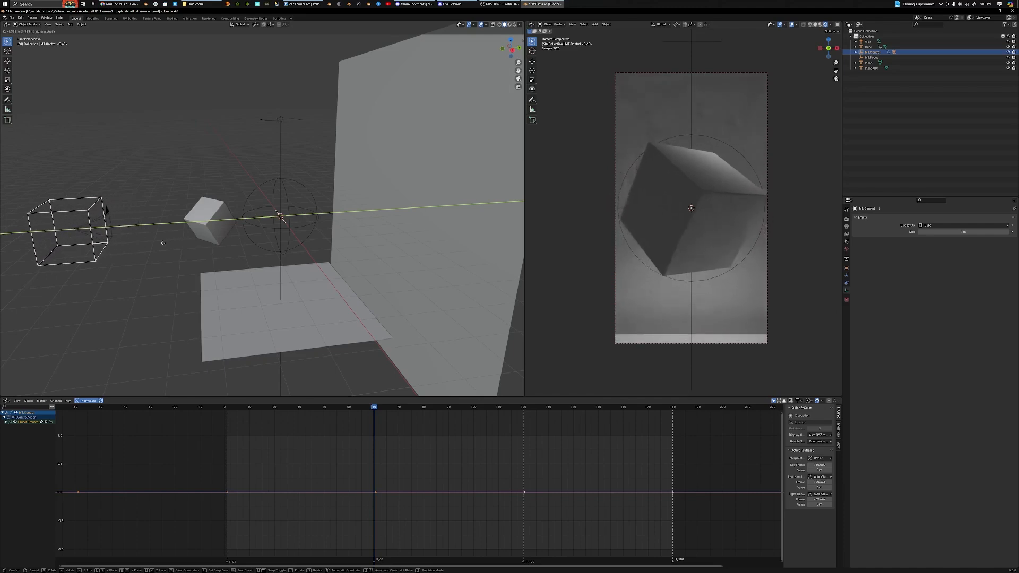
click(162, 246)
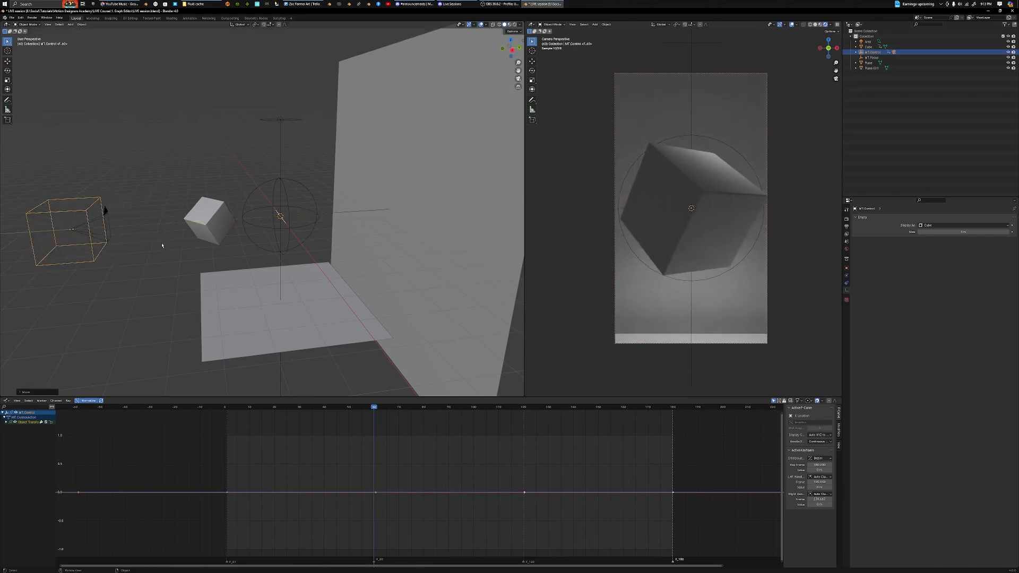
key(i)
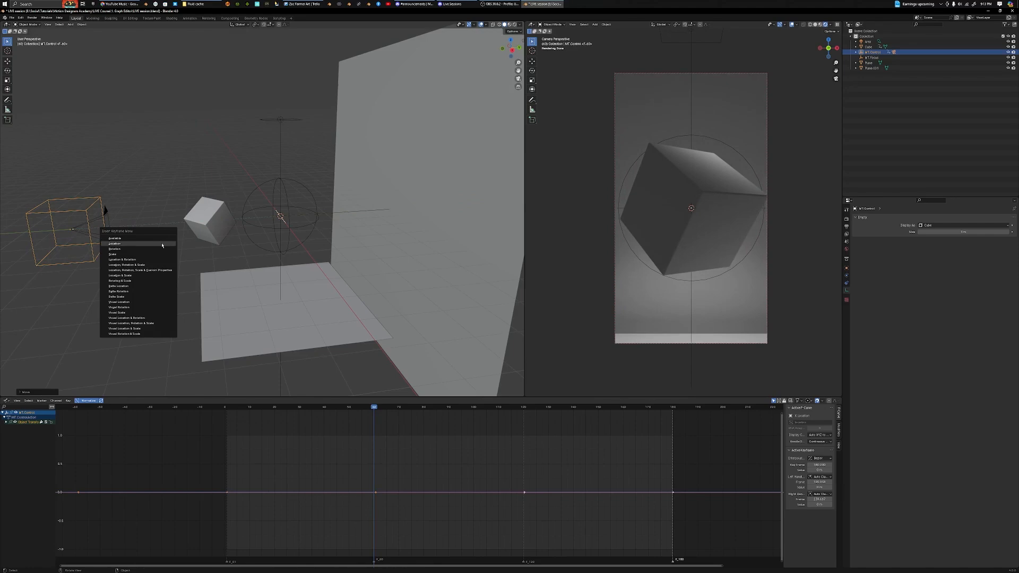
click(161, 244)
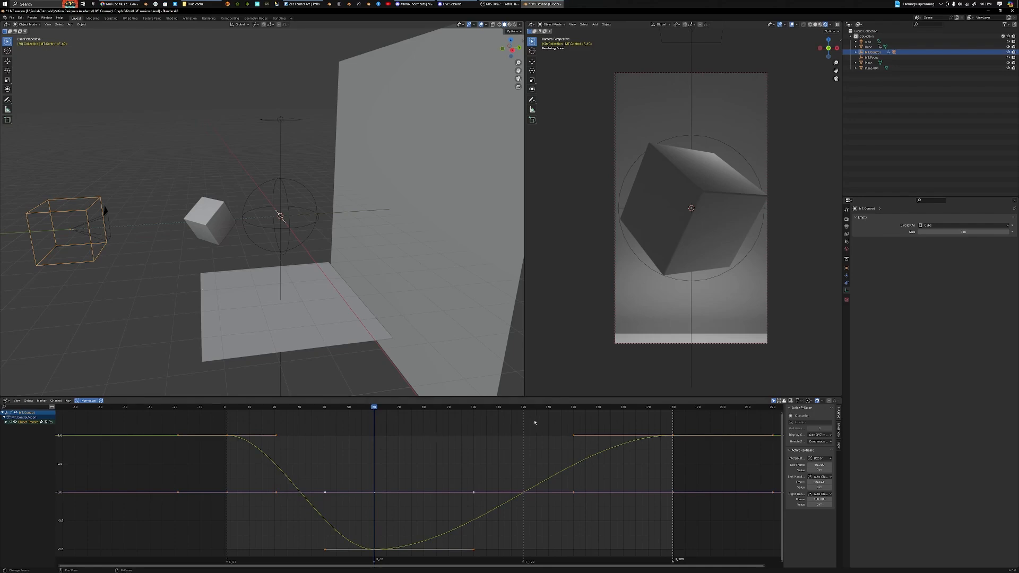
At frame 120, move the camera control empty toward the cube along Y and insert a Location keyframe
click(525, 407)
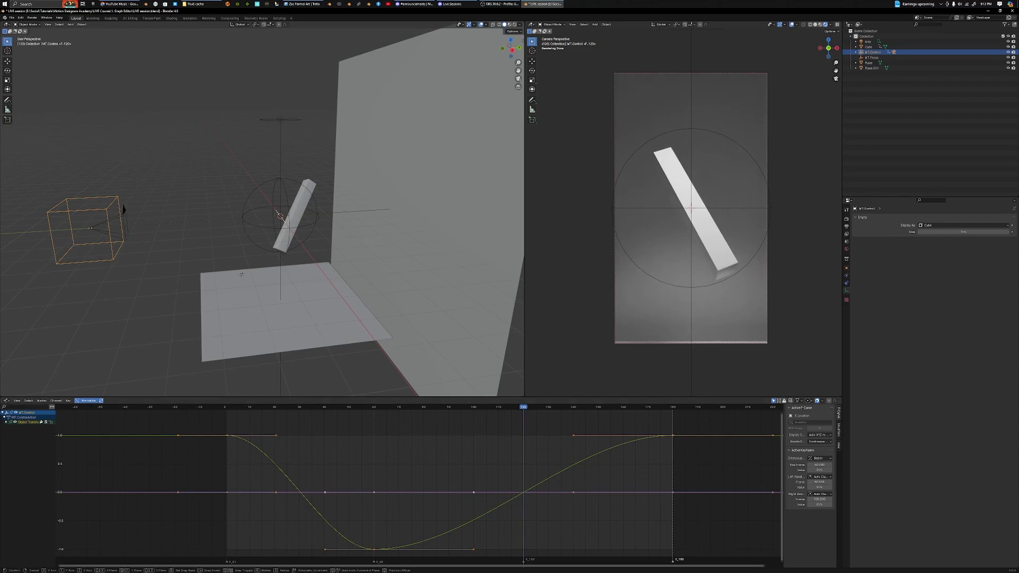
key(g)
key(y)
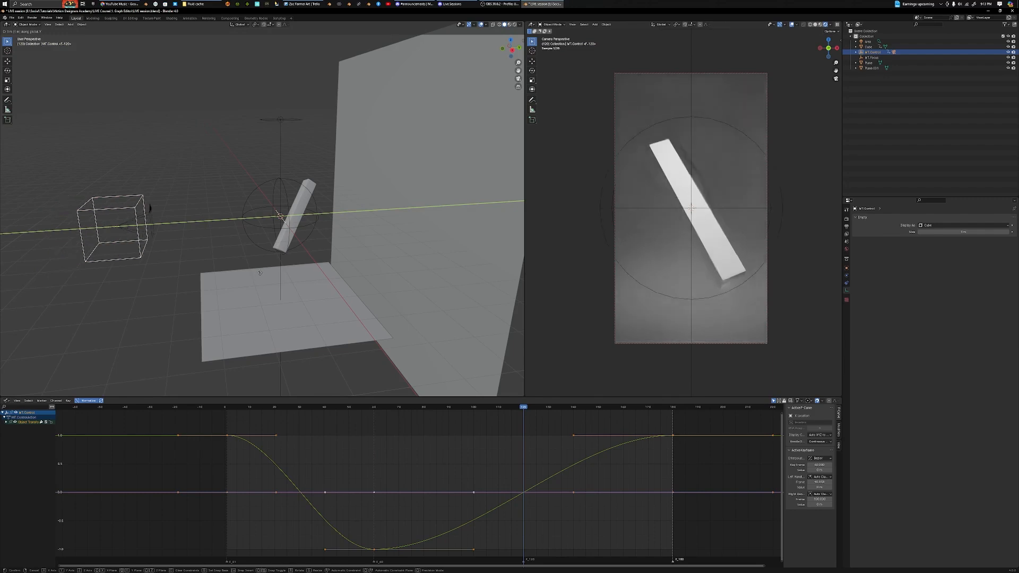
click(292, 269)
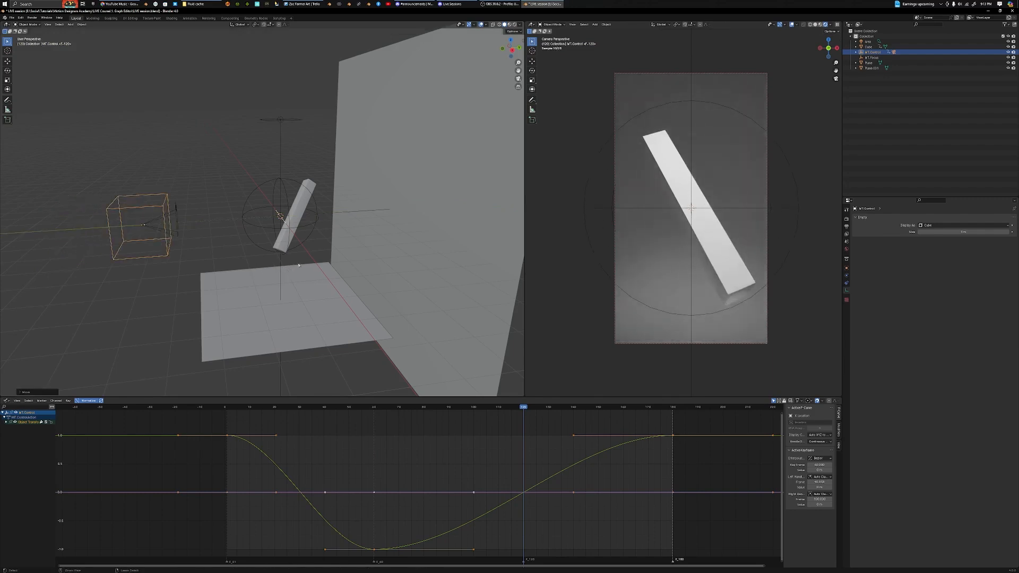
key(i)
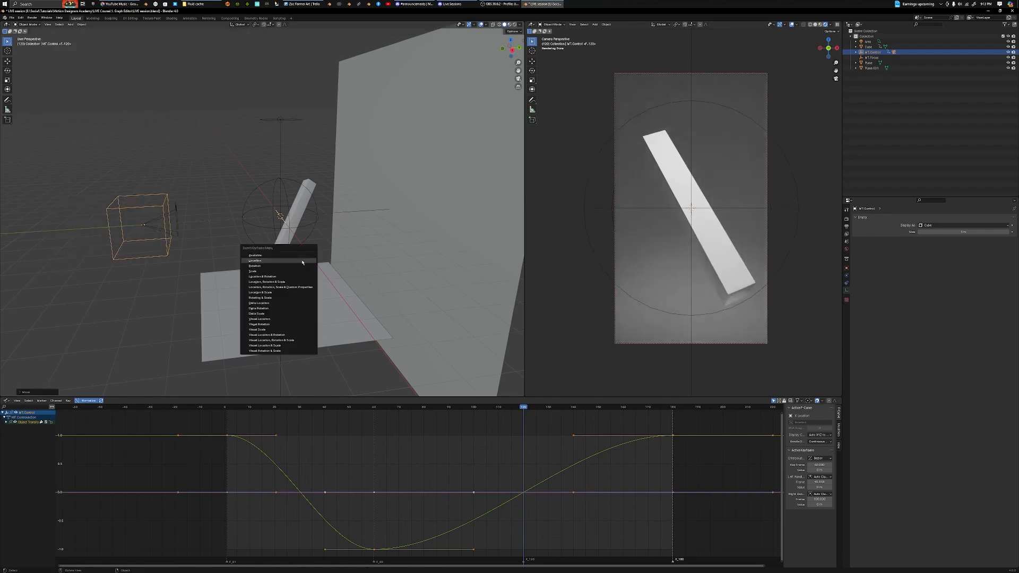
click(302, 262)
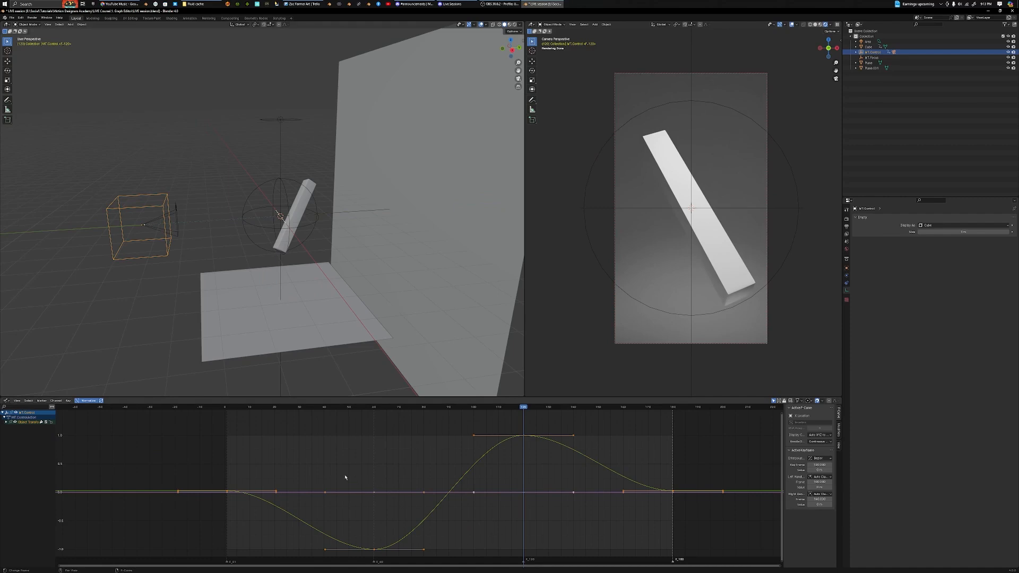
Play back the animation to check the camera control's motion against the cube
key(space)
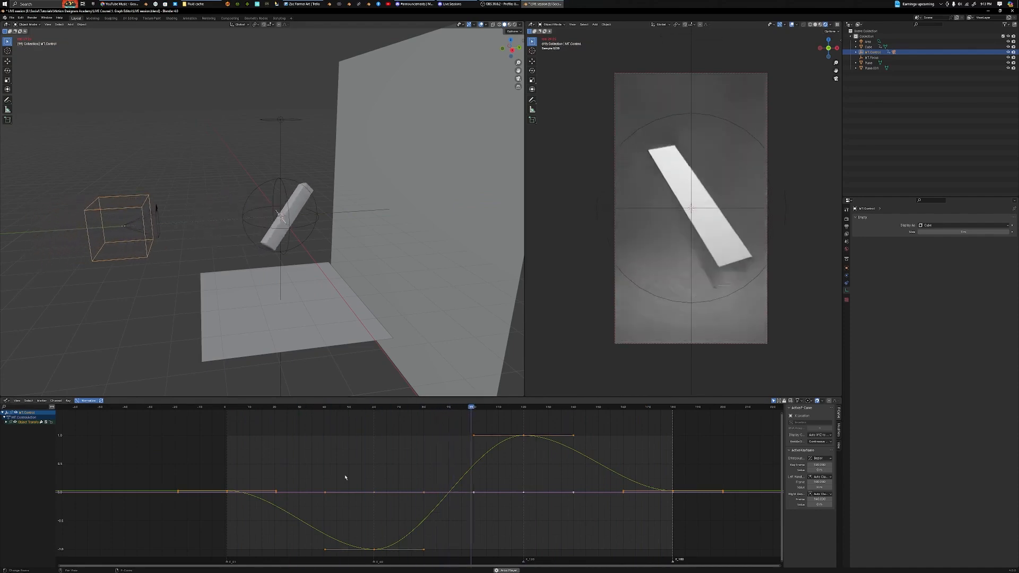
key(space)
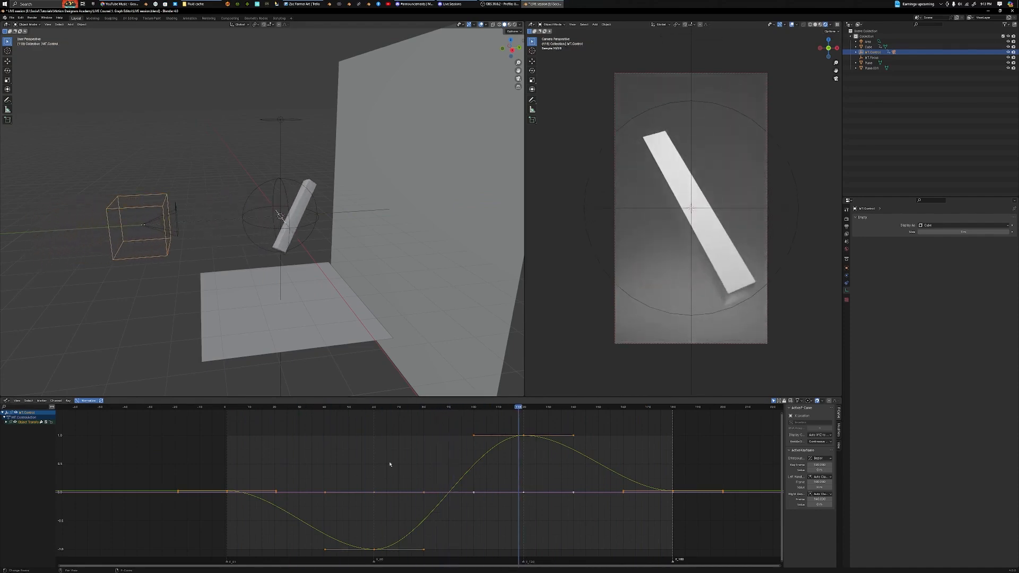
key(space)
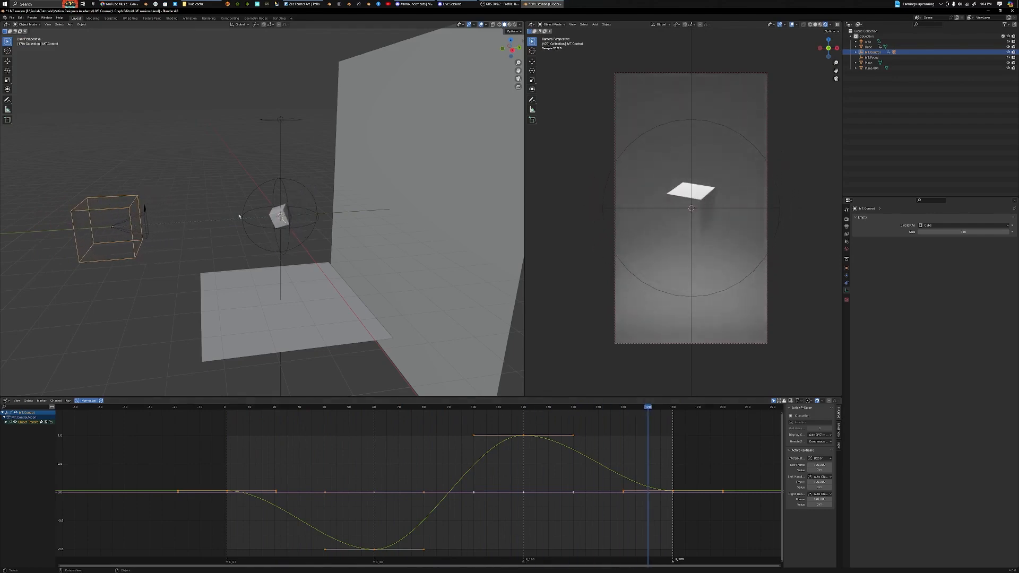
Select the camera control and the cube together and expand the camera control's Object Transforms channels in the Graph Editor
click(277, 215)
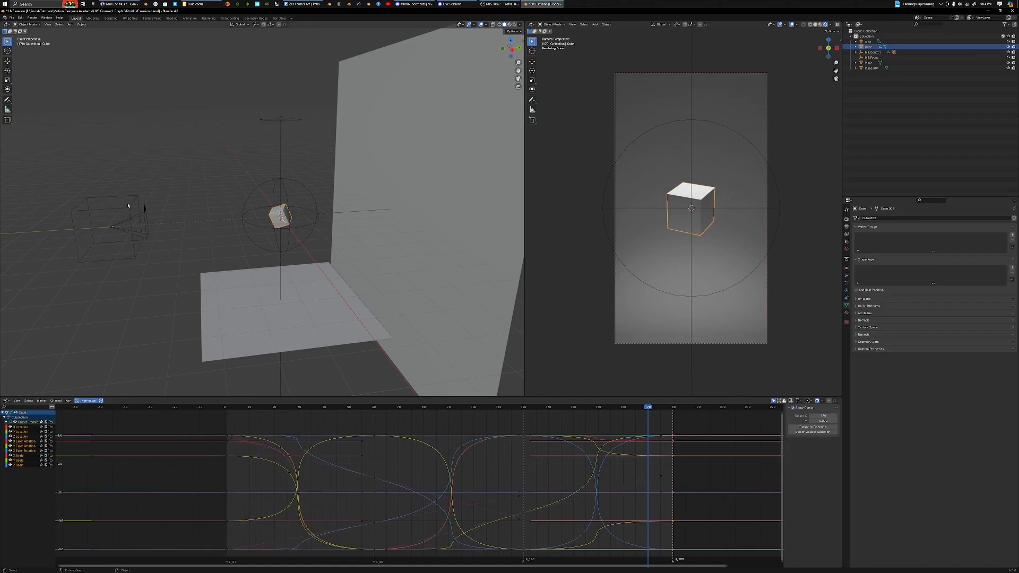
click(139, 208)
middle_drag(287, 252, 314, 251)
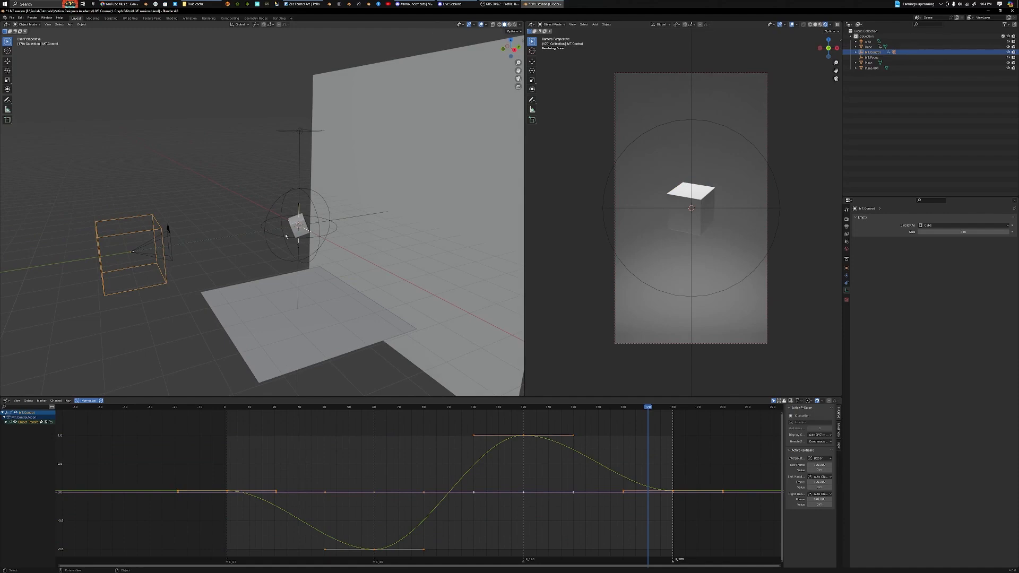
middle_drag(297, 223, 313, 231)
shift+click(293, 219)
scroll(297, 239, up, 2)
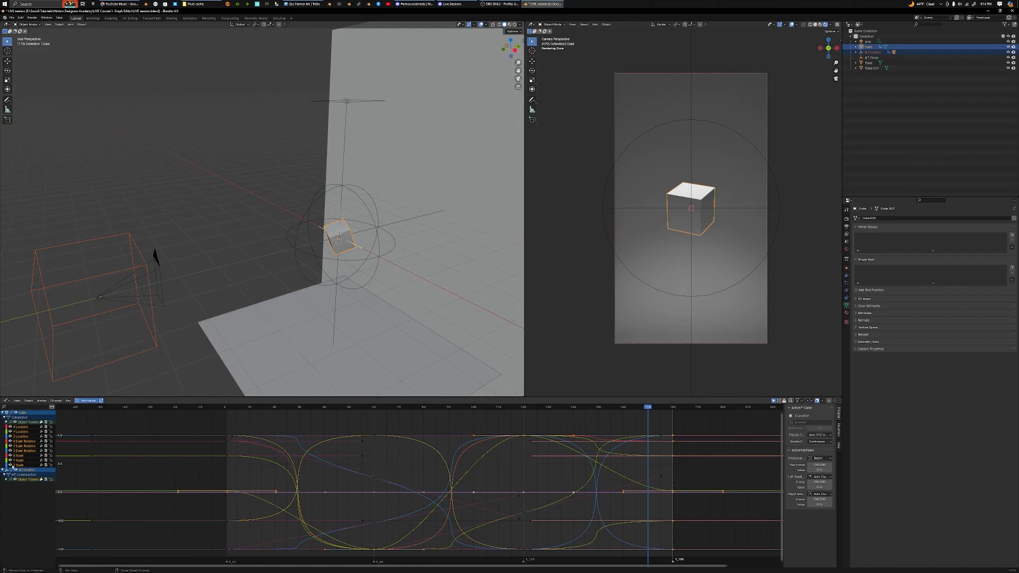
click(37, 472)
click(4, 422)
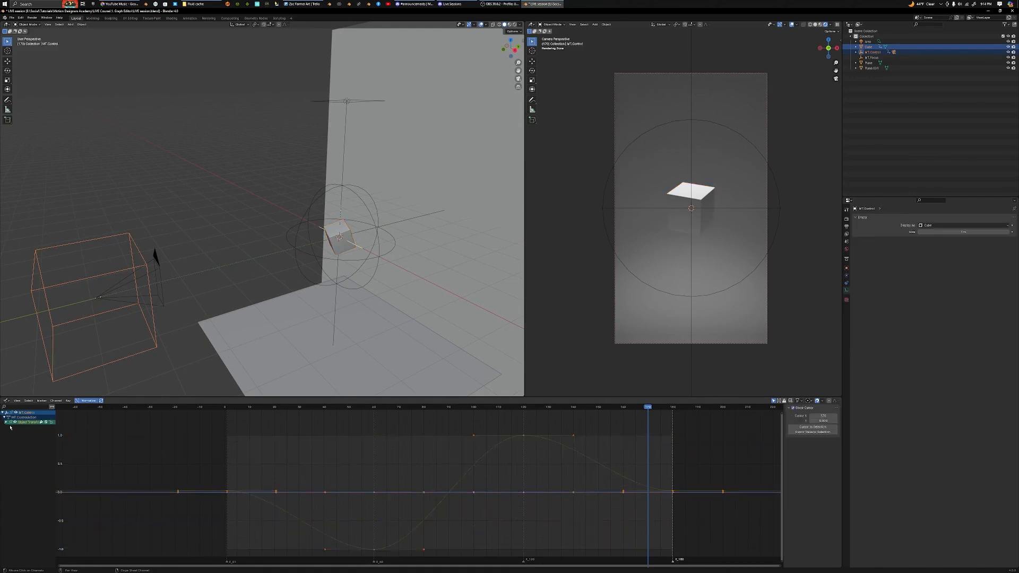
click(6, 423)
shift+click(341, 236)
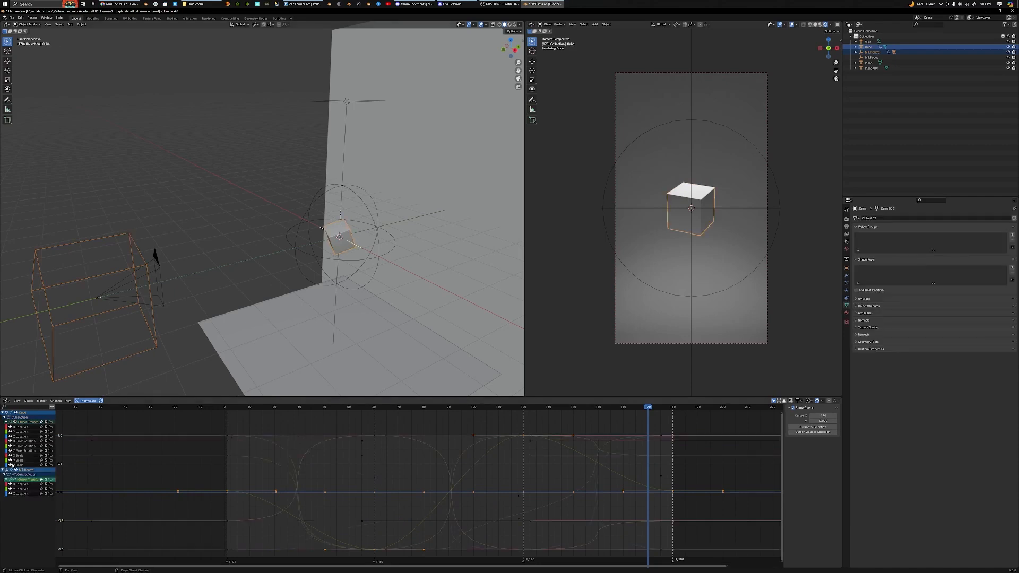
Hide the cube's X, Y and Z Scale curves and its Y and Z Location curves, framing the remaining curves
click(10, 465)
click(10, 461)
click(10, 456)
click(10, 437)
click(10, 432)
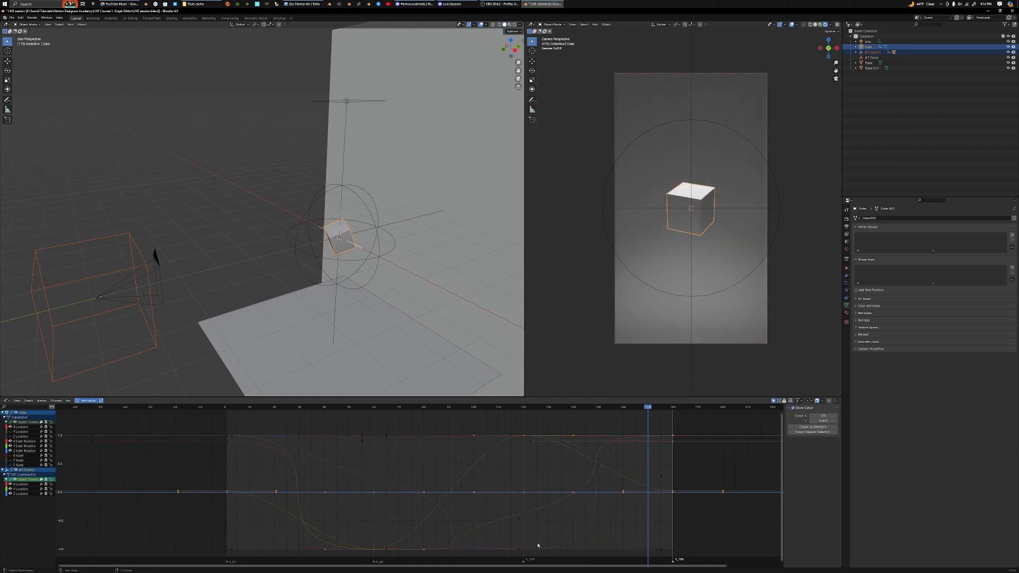
key(Home)
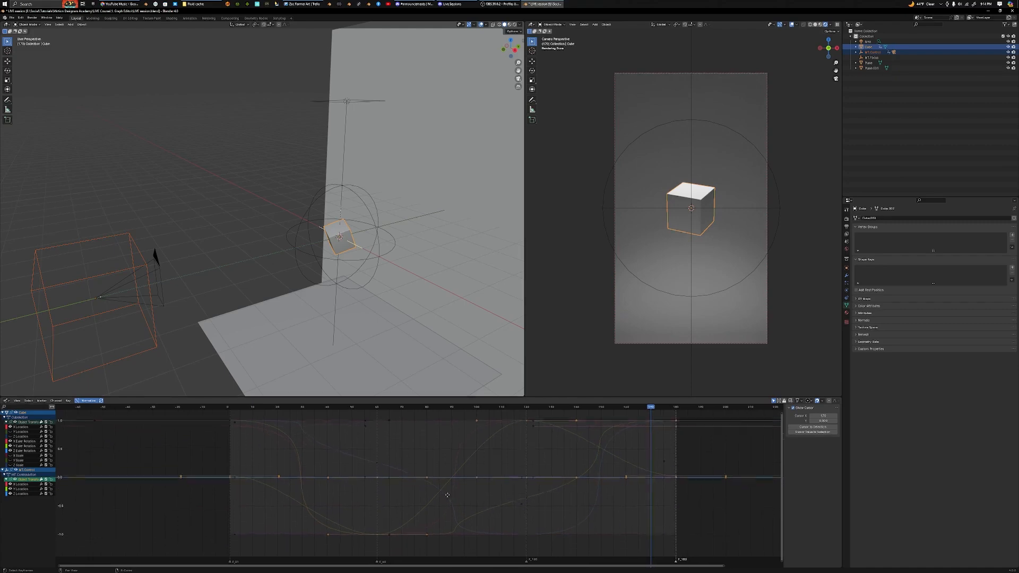
scroll(447, 494, up, 2)
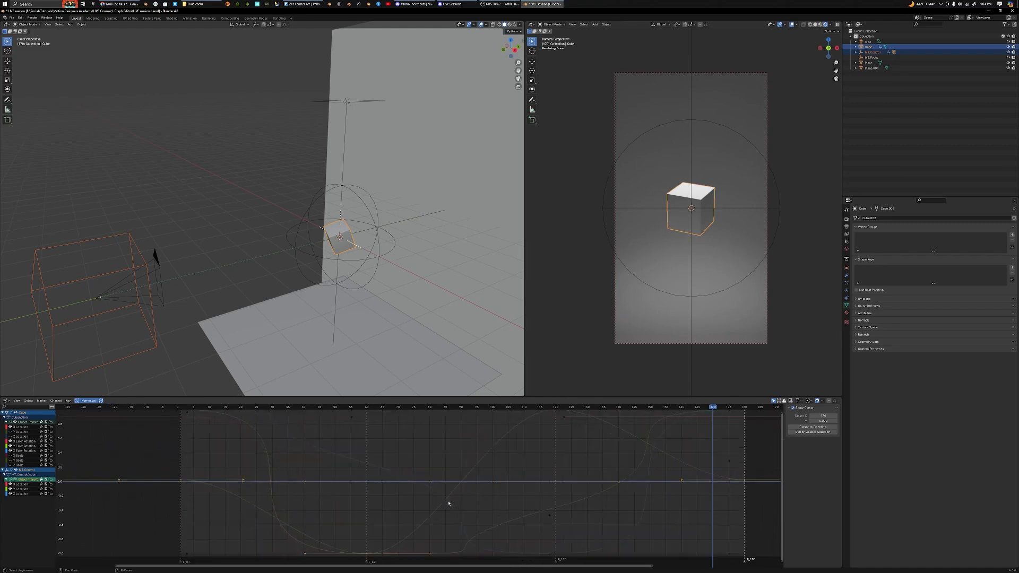
double_click(88, 401)
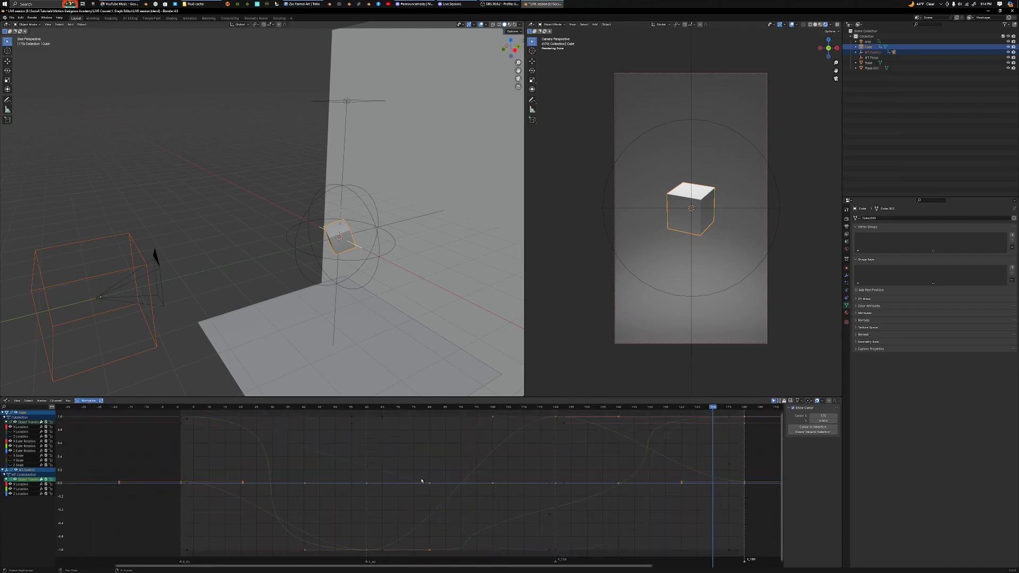
middle_drag(466, 479, 460, 480)
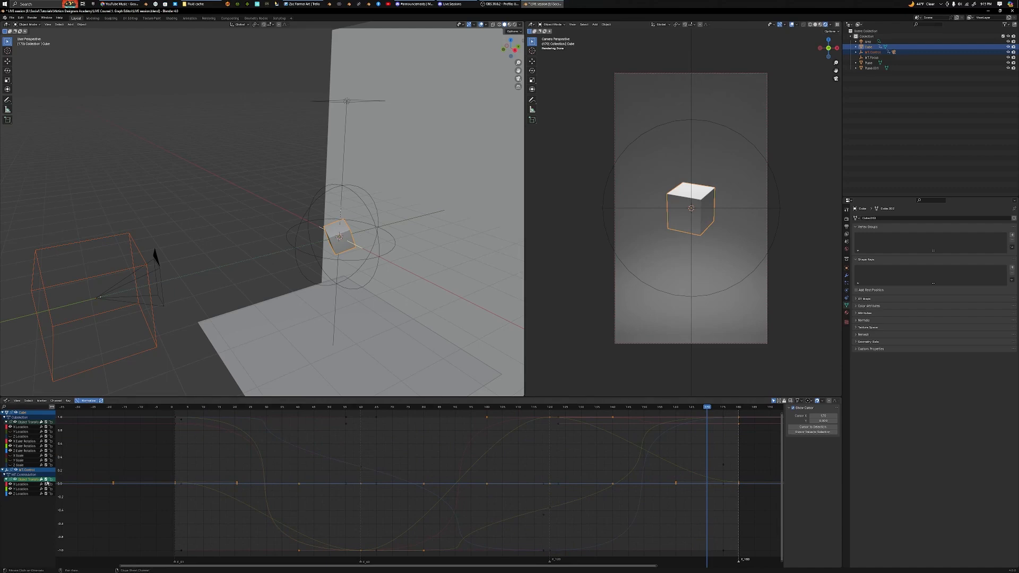
click(168, 417)
drag(167, 414, 180, 494)
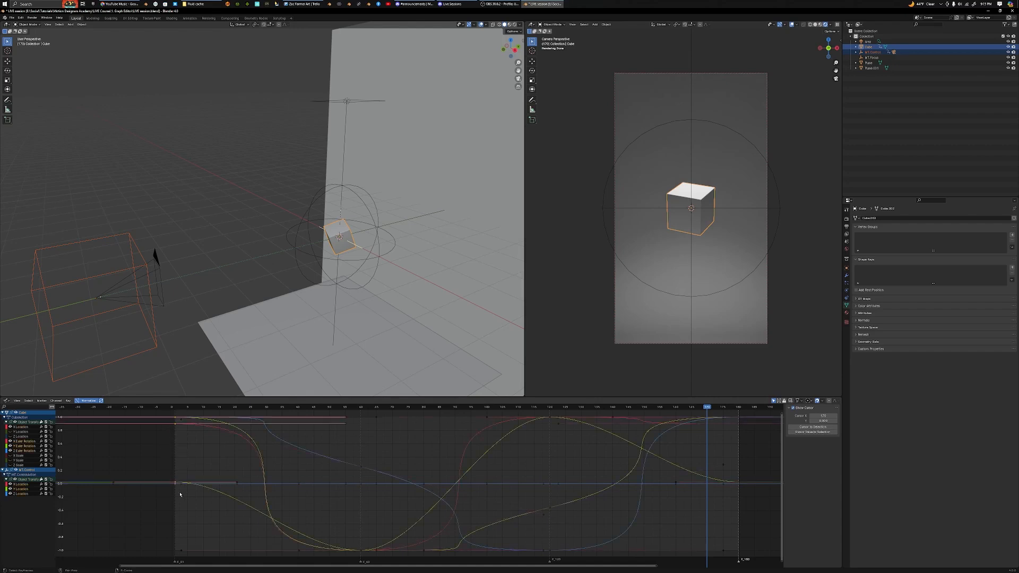
key(s)
key(x)
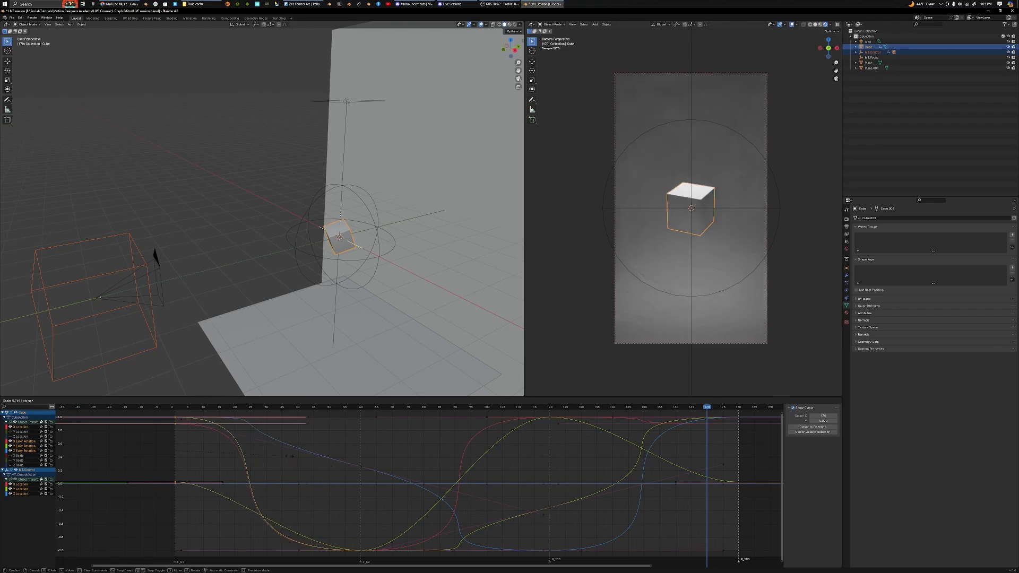
click(287, 458)
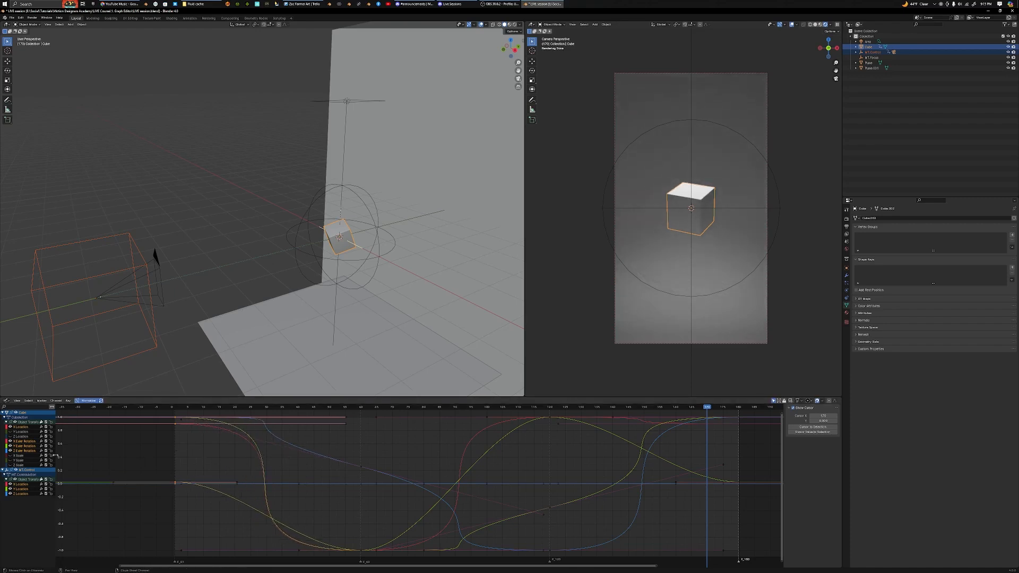
Hide the cube's rotation and X Location curves, show its Y Location curve and lock that channel against editing
click(7, 441)
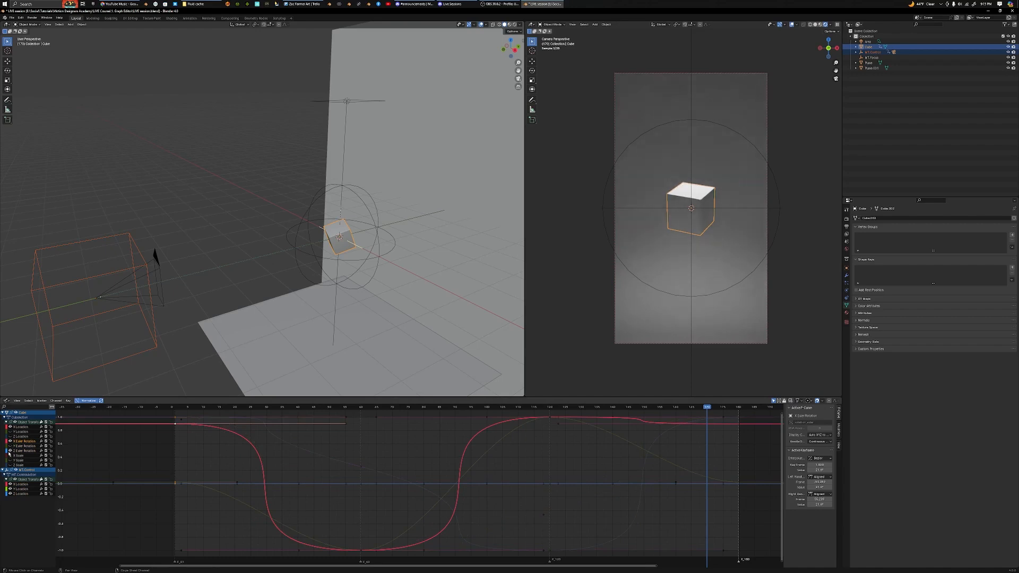
click(10, 451)
click(10, 441)
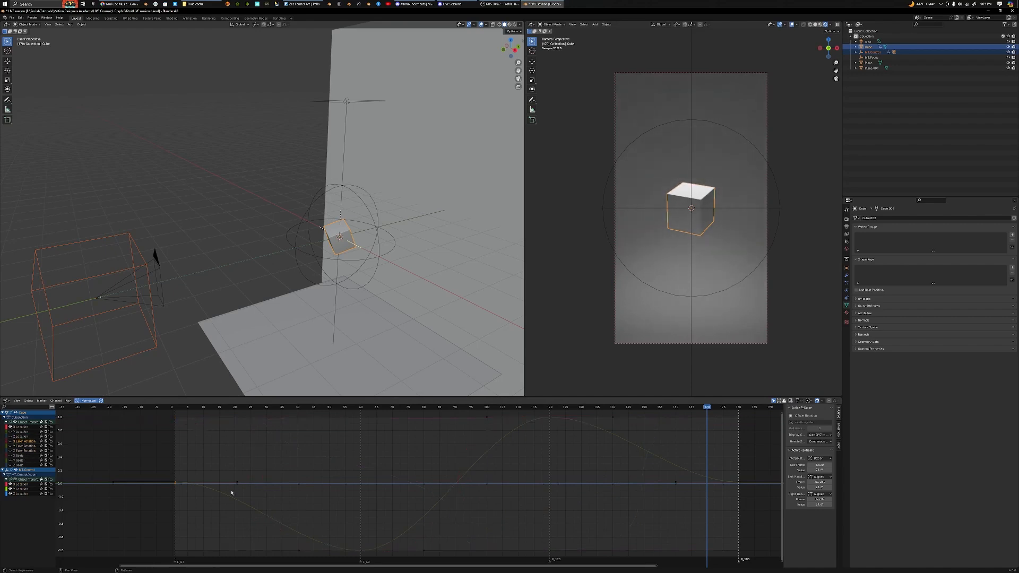
scroll(231, 492, down, 1)
click(10, 431)
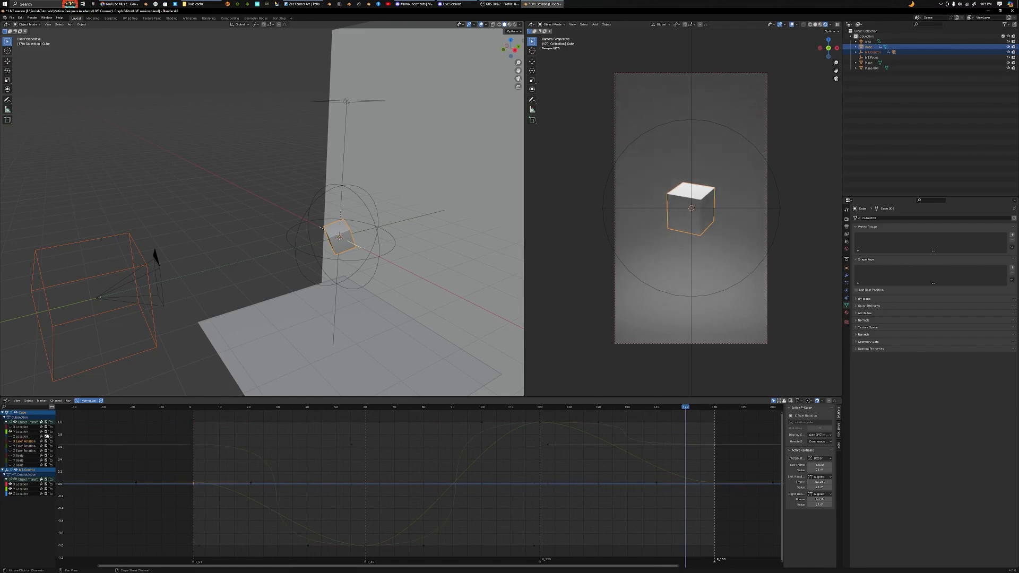
click(51, 433)
Lengthen the handles of the camera control's Location keyframes at the start by scaling them along the time axis towards the cube's curve
click(193, 439)
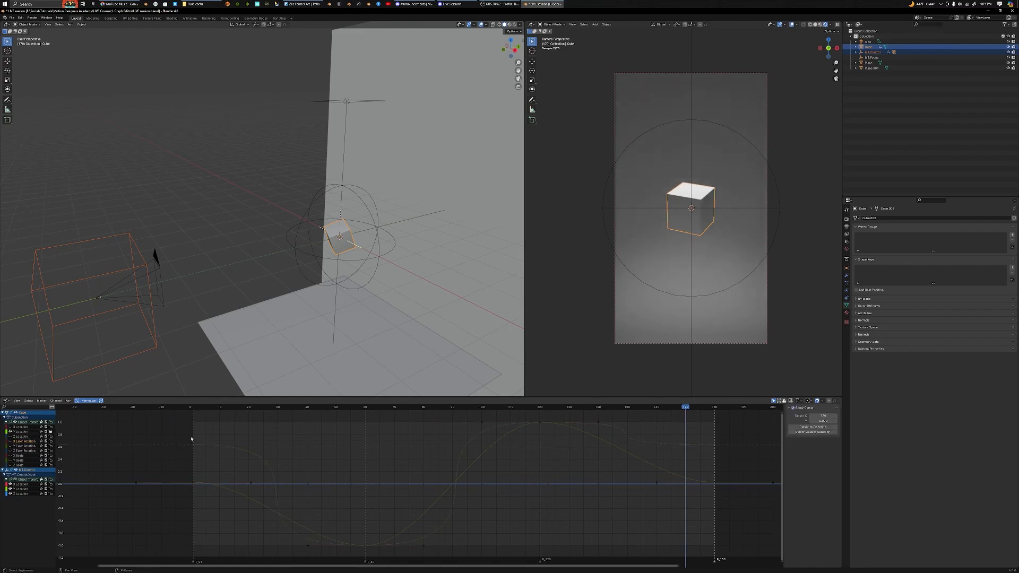
drag(181, 428, 209, 500)
key(s)
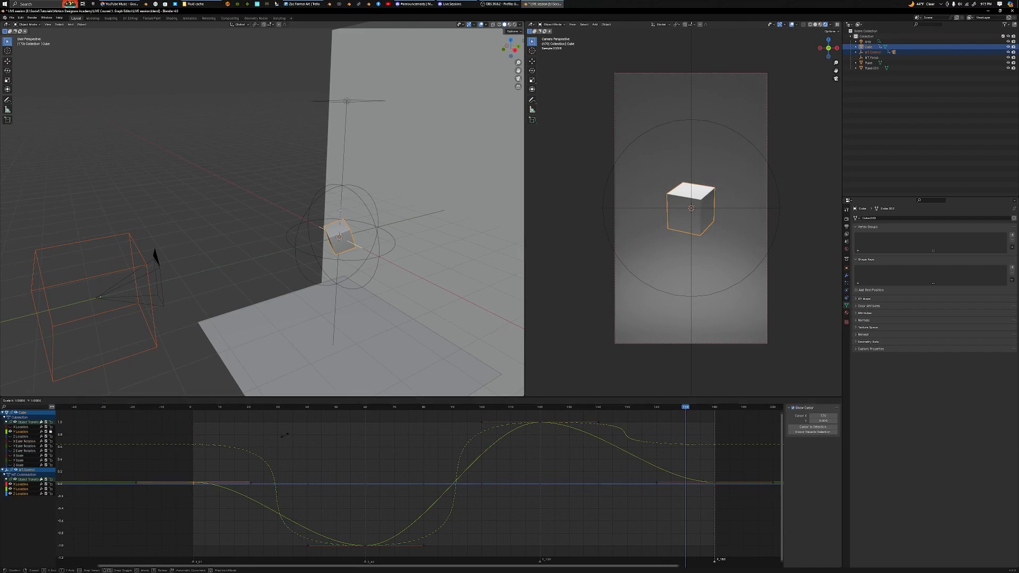
key(x)
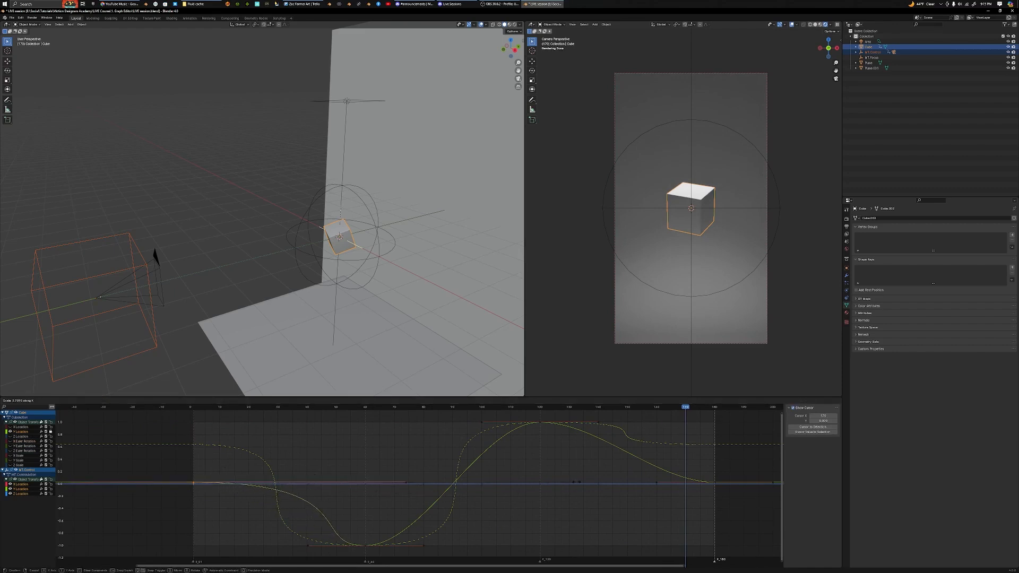
click(459, 484)
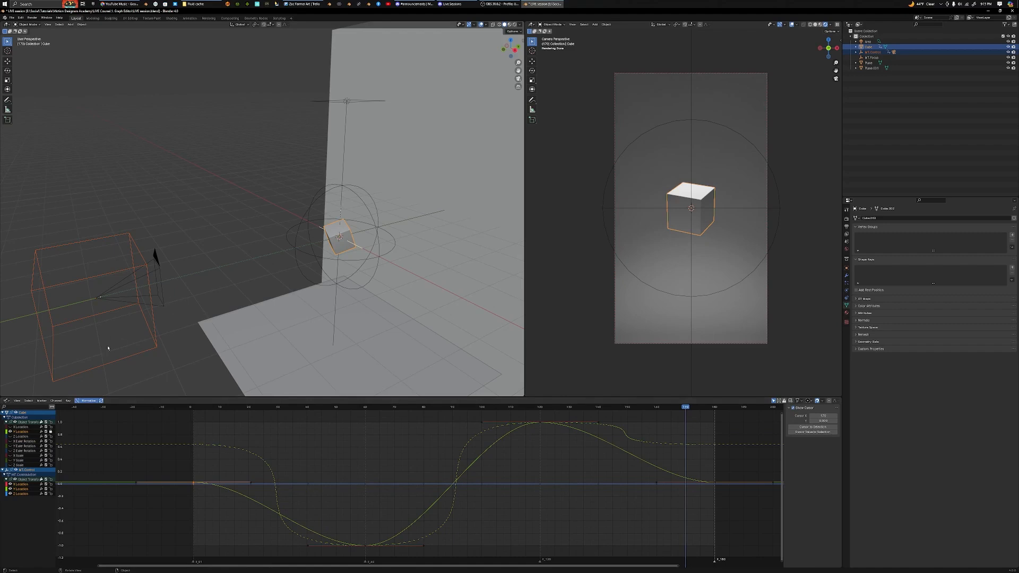
key(s)
key(x)
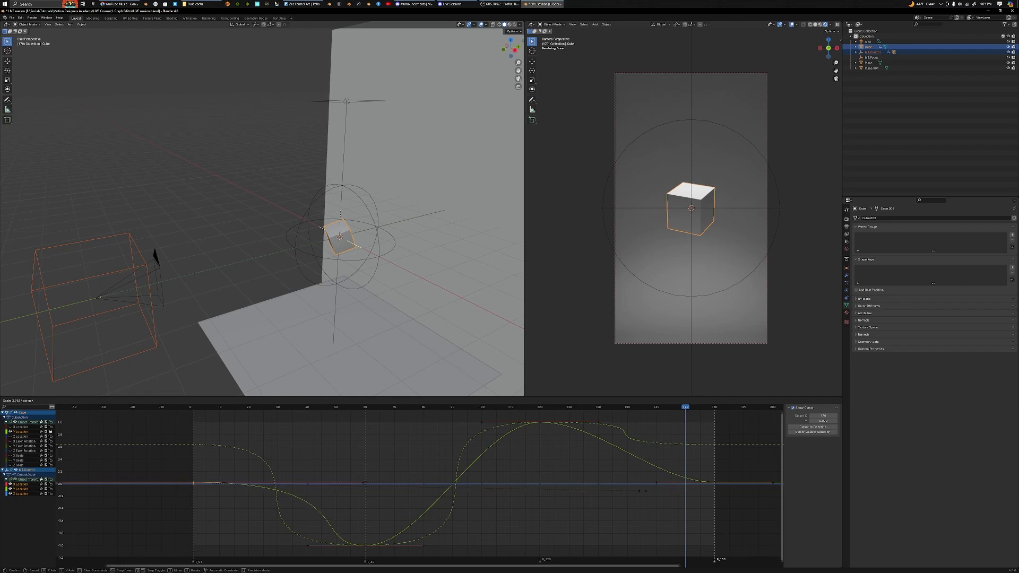
click(499, 490)
Scale the handles of the camera control's Location keyframes at frame 60 along the time axis to widen the valley
click(372, 476)
drag(365, 472, 383, 555)
key(s)
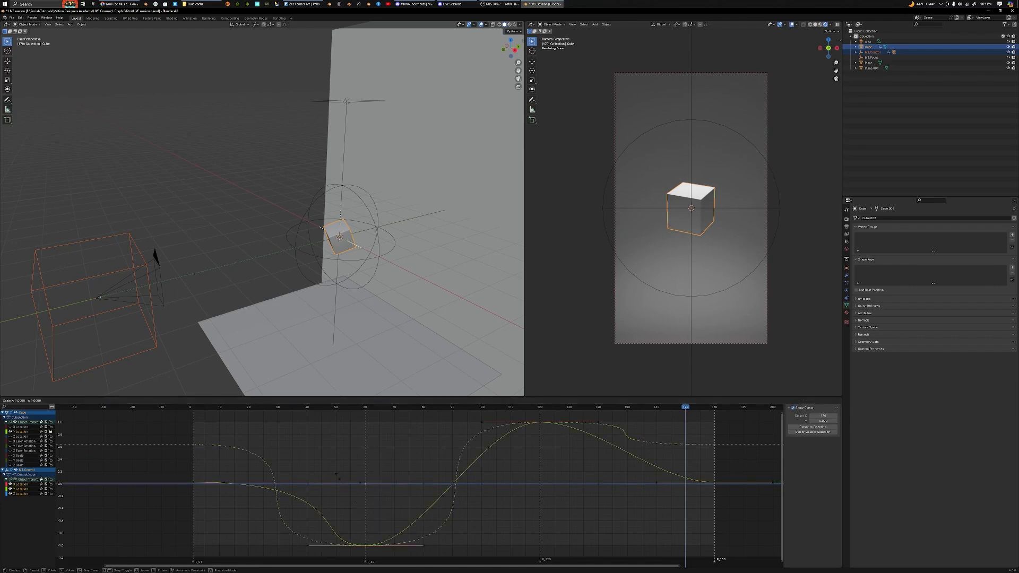
key(x)
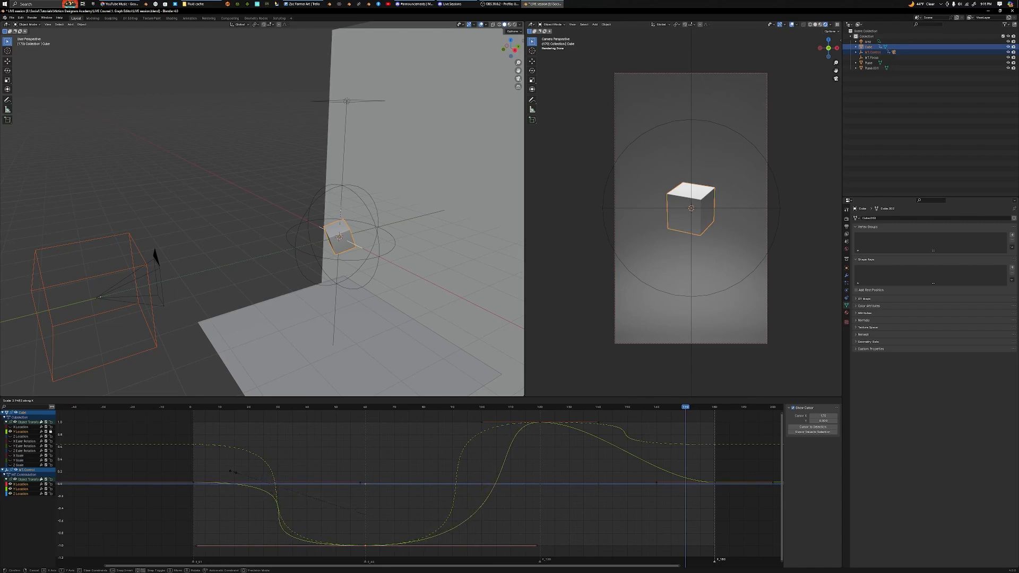
click(232, 471)
Widen the handles of the camera control's Location keyframes at frame 120 along the time axis to follow the cube's curve
scroll(285, 520, up, 2)
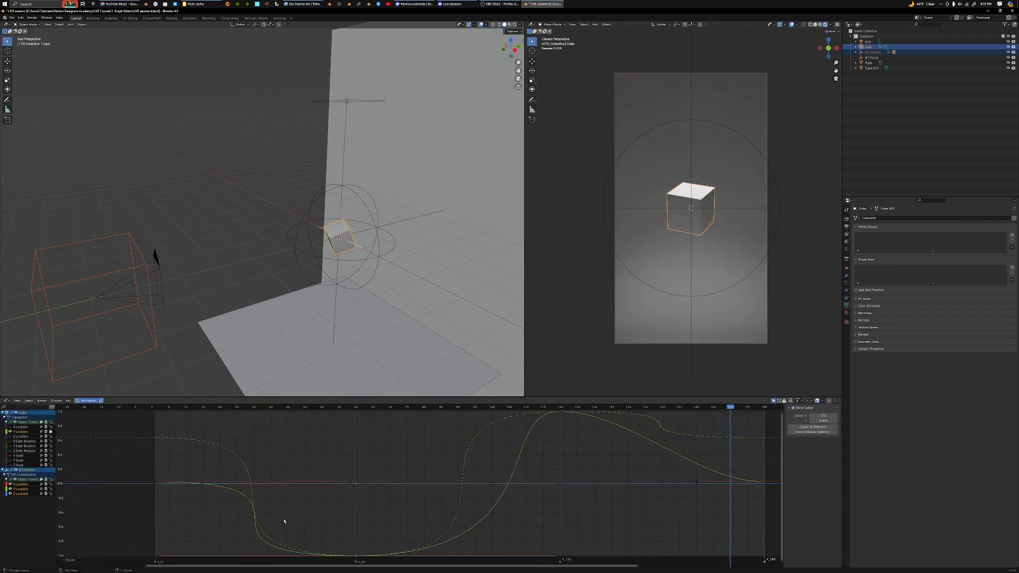
middle_drag(285, 521, 334, 519)
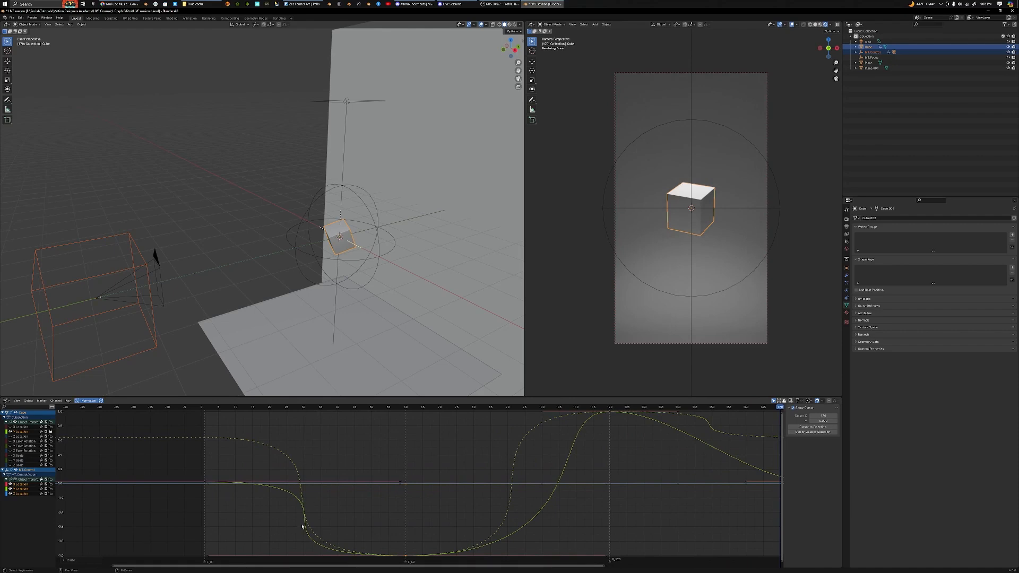
middle_drag(425, 518, 364, 518)
scroll(436, 508, down, 2)
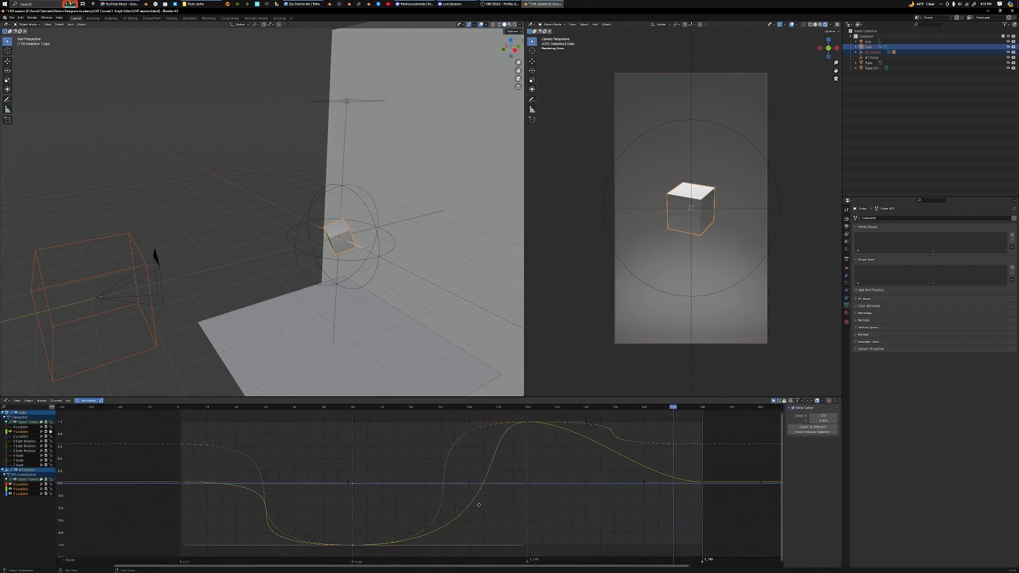
middle_drag(478, 504, 454, 511)
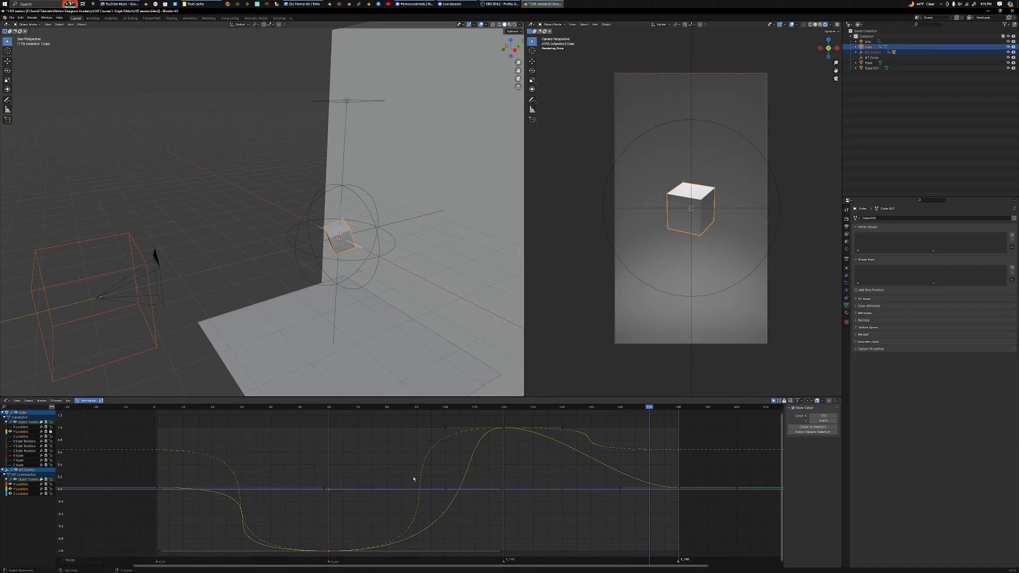
middle_drag(507, 471, 466, 450)
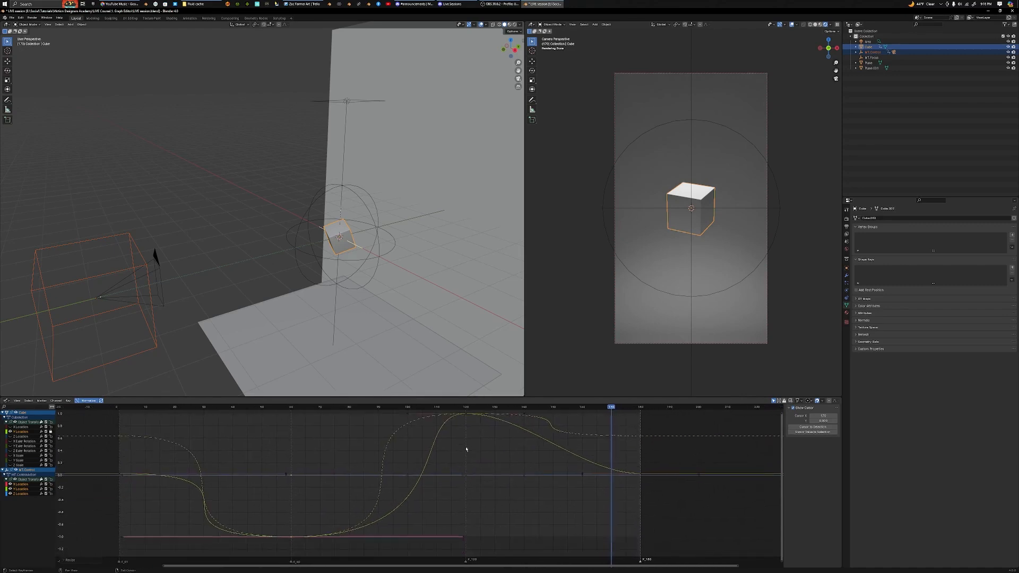
drag(464, 413, 476, 486)
click(447, 431)
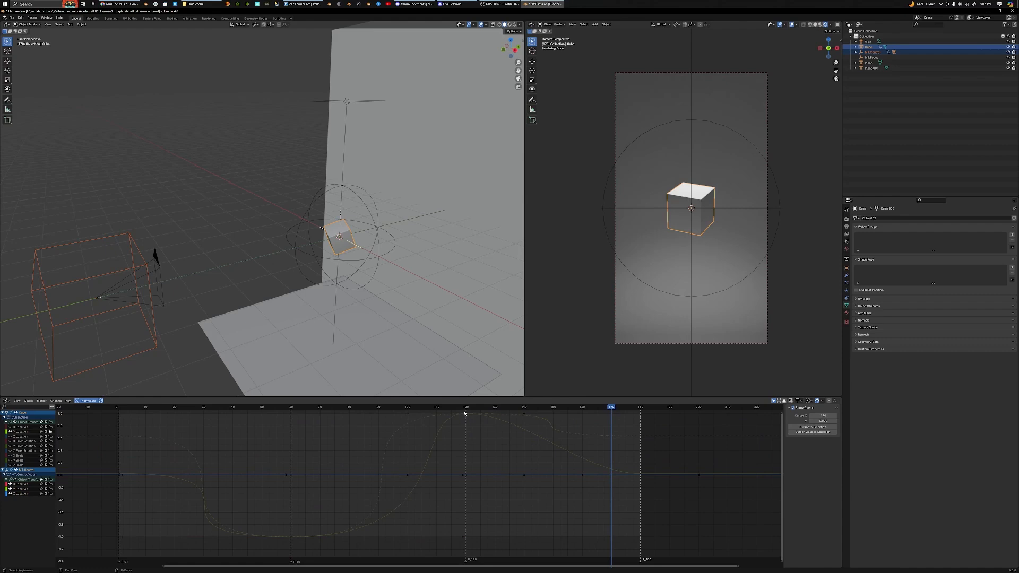
drag(465, 413, 483, 489)
key(s)
key(x)
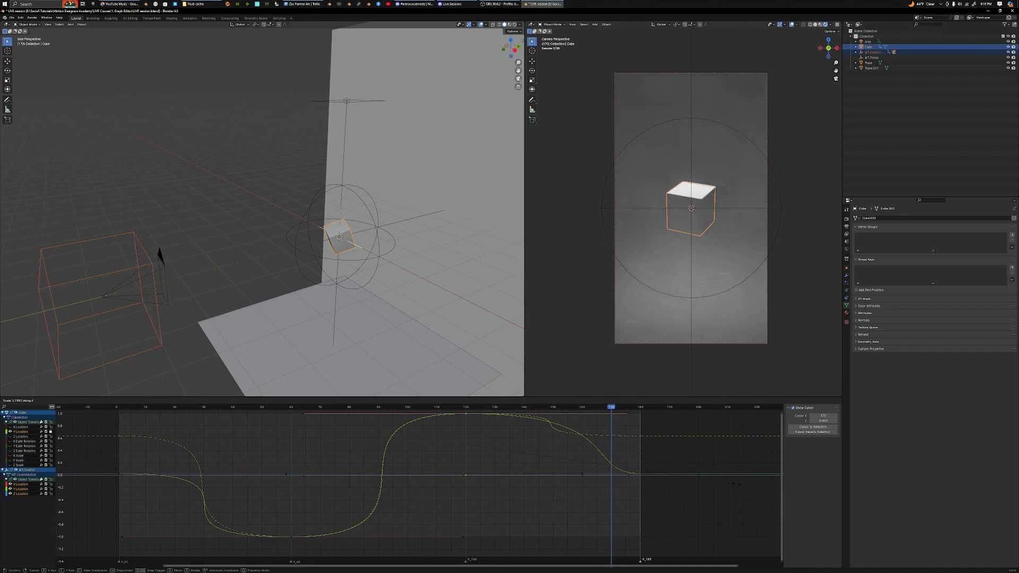
click(733, 484)
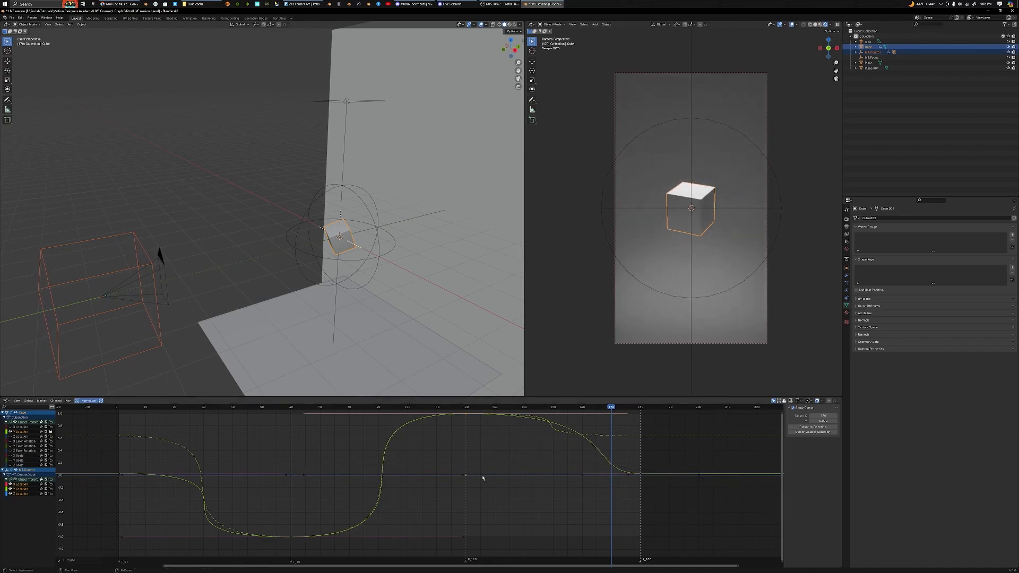
Lengthen the handles of the camera control's final Location keyframes at frame 180 along the time axis to match the cube's ending curve
middle_drag(600, 473, 582, 478)
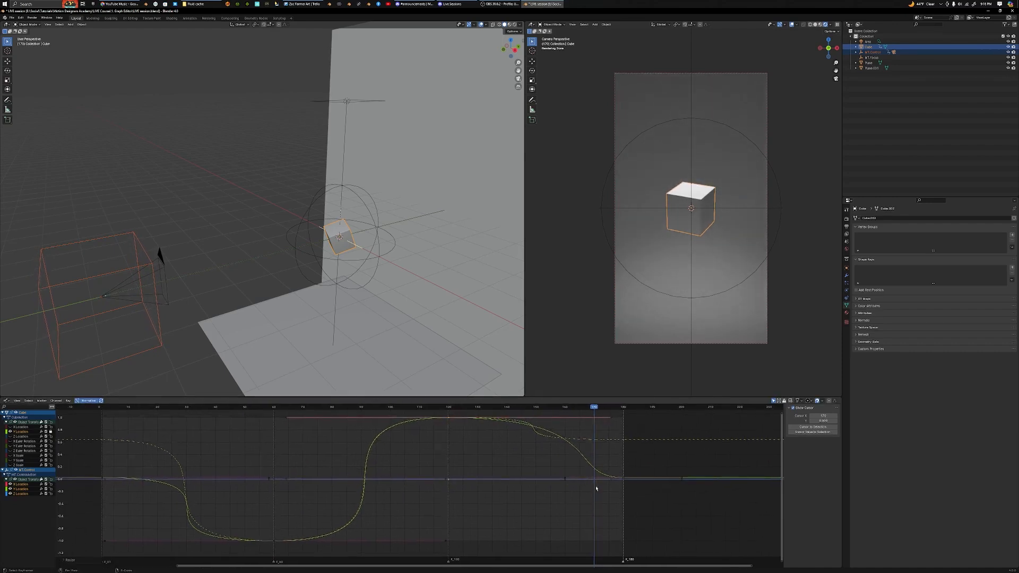
click(523, 446)
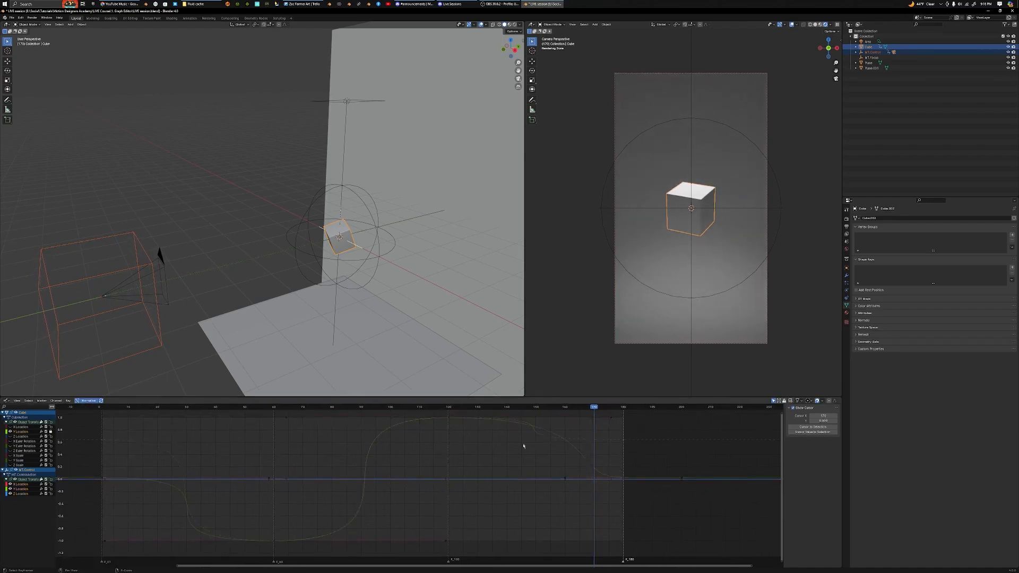
click(618, 475)
key(s)
key(x)
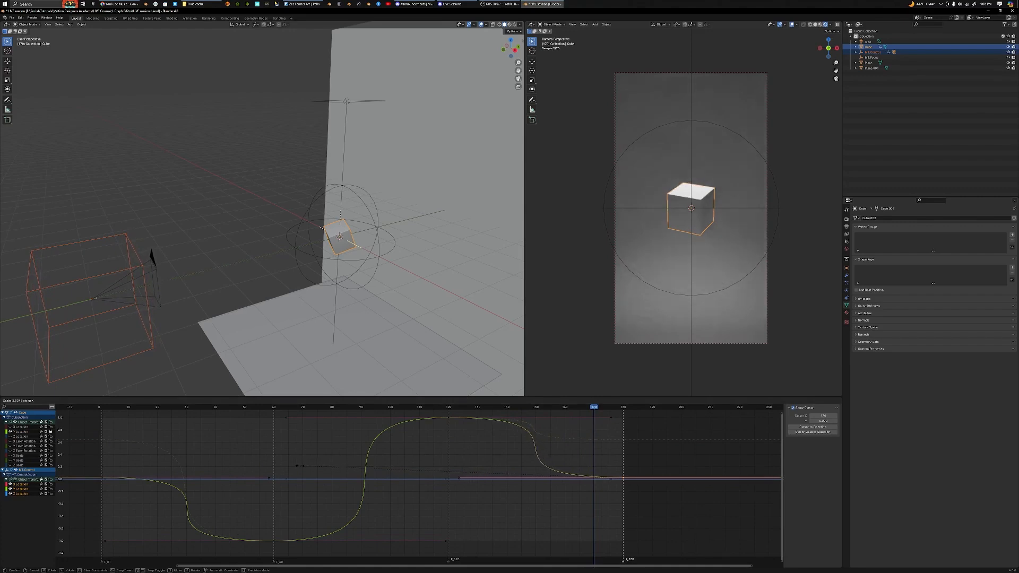
click(462, 495)
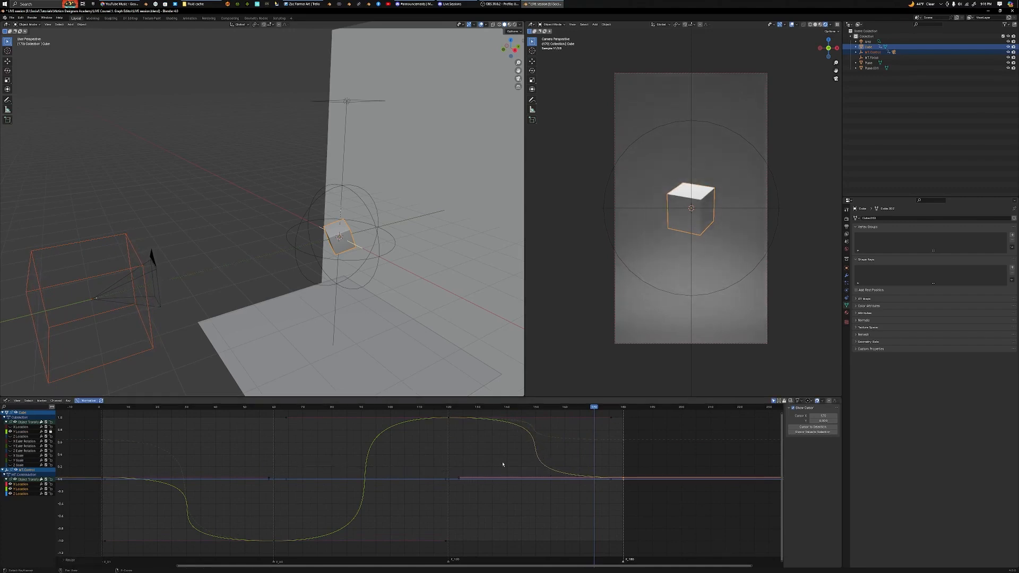
Play back the animation from the start to check the reshaped motion and go to the keyframe at frame 60
click(254, 458)
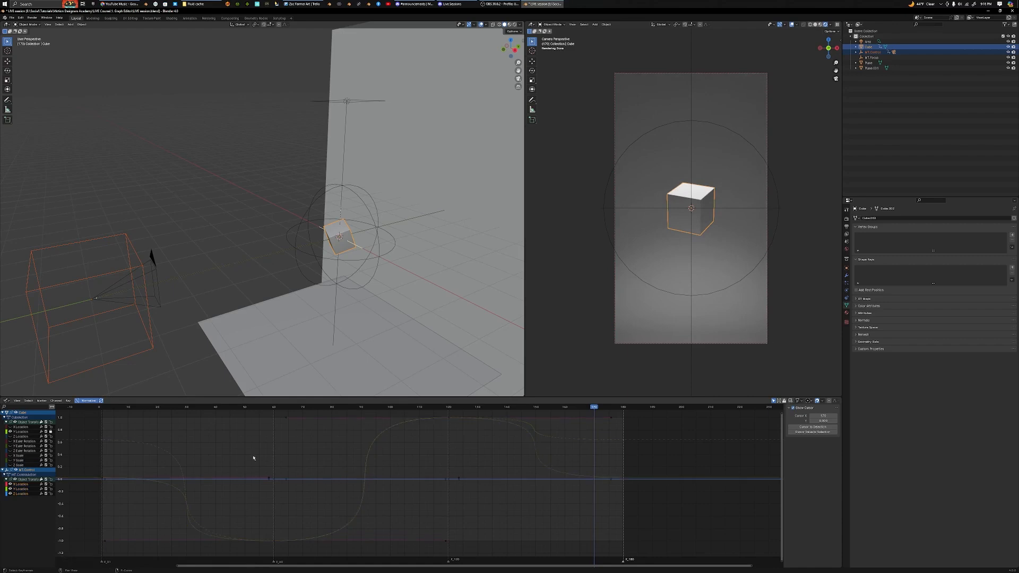
key(shift+Left)
key(space)
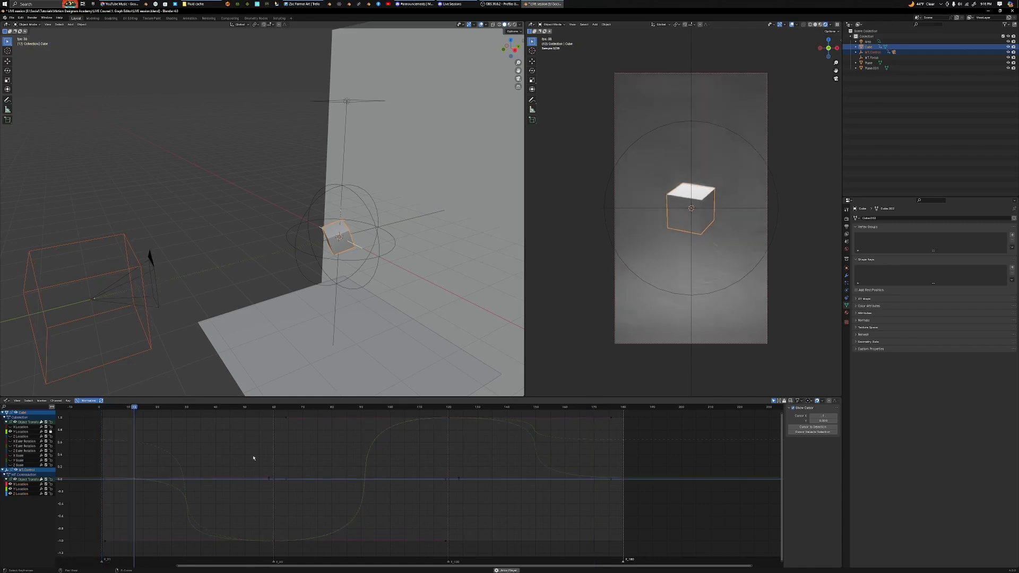
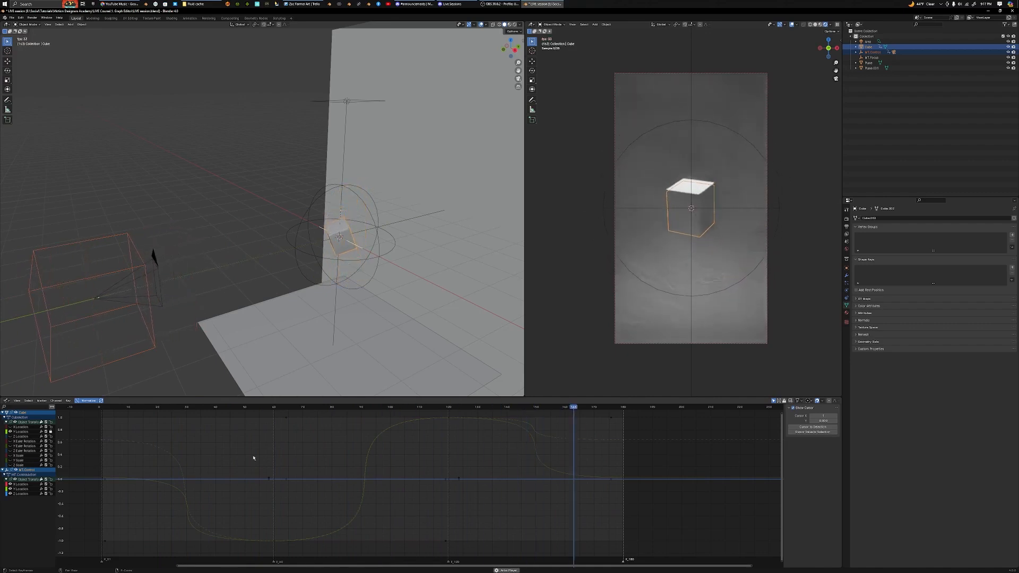
key(space)
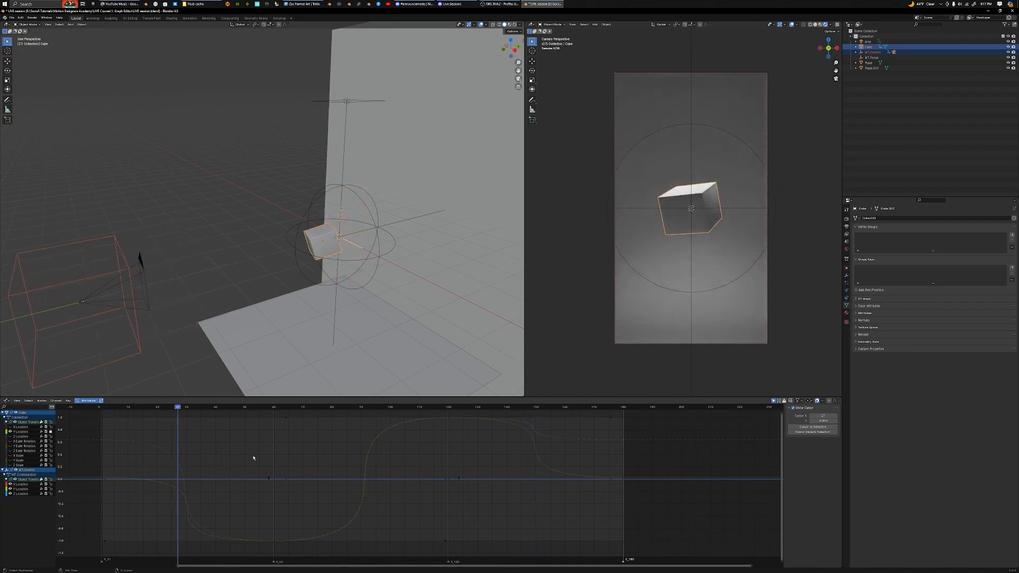
key(Up)
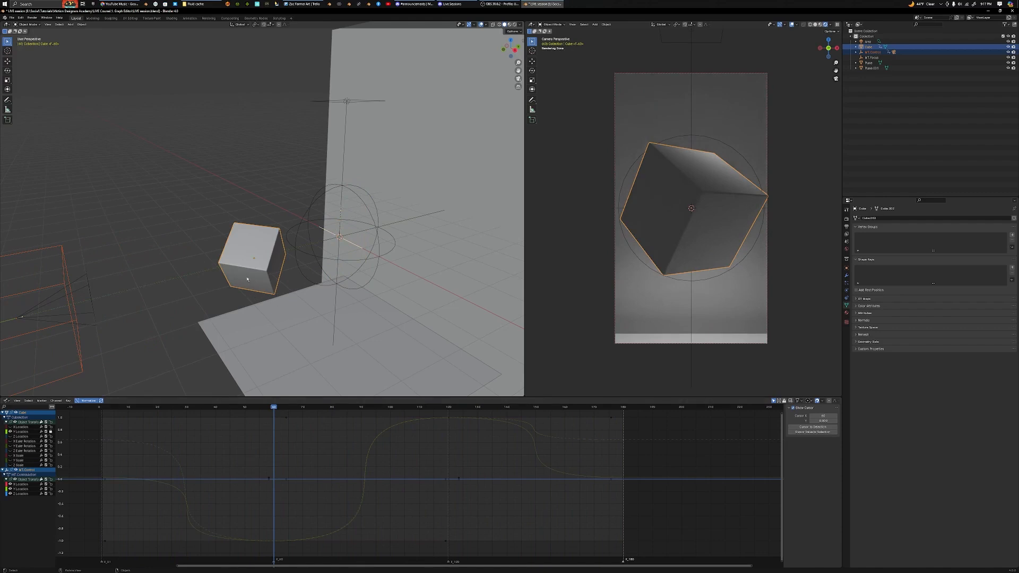
key(g)
key(z)
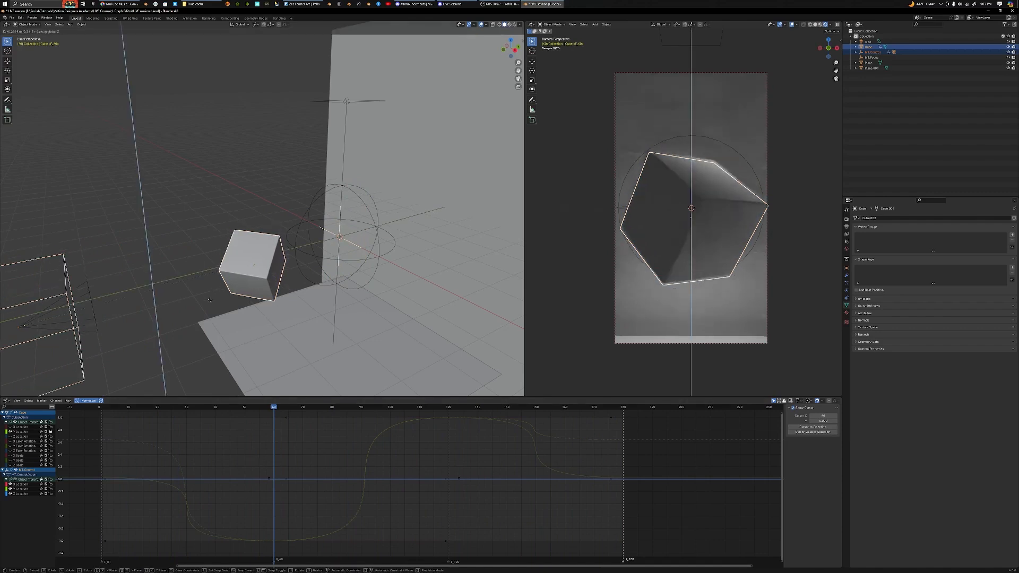
right_click(58, 321)
Select only the camera control, lower it along Z at frame 60 and insert a Location keyframe
click(63, 291)
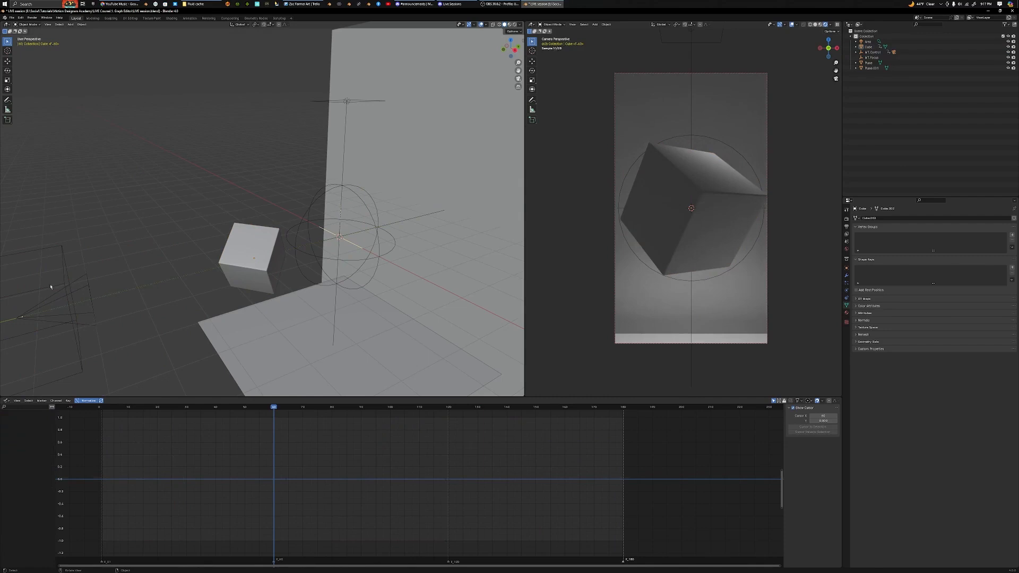
click(63, 284)
scroll(101, 273, down, 3)
scroll(103, 272, down, 1)
key(g)
key(z)
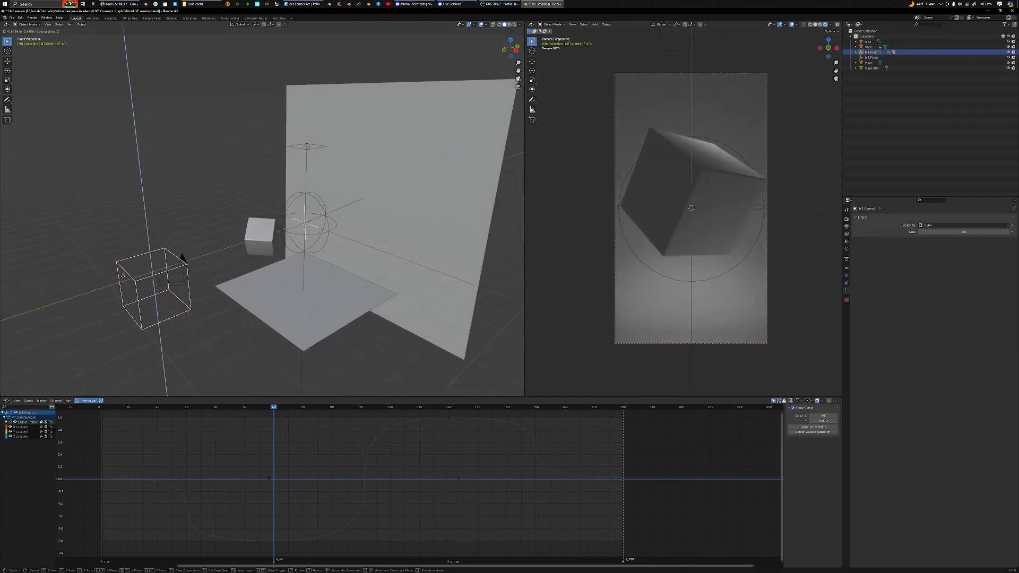
click(128, 281)
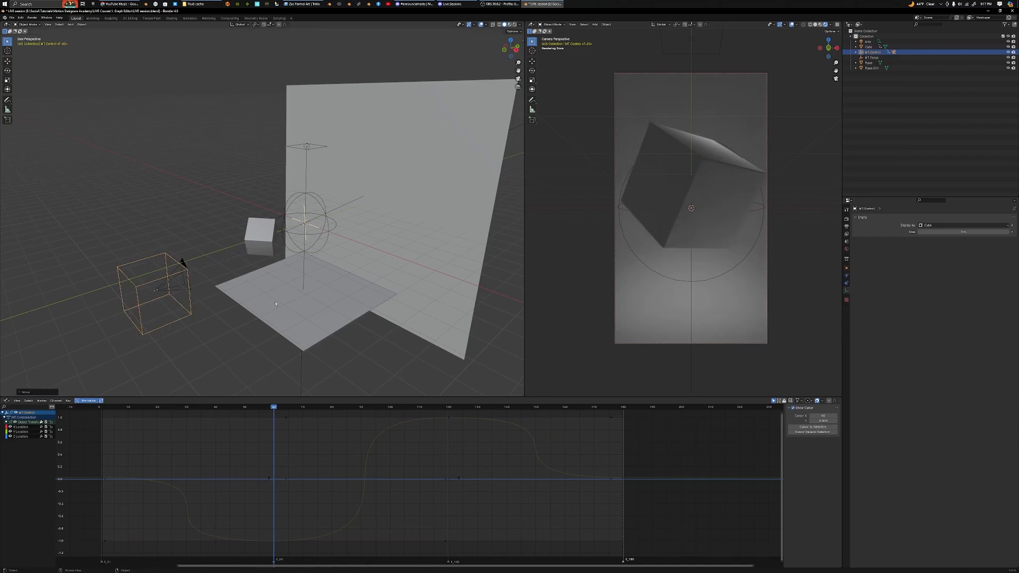
key(g)
key(z)
click(210, 243)
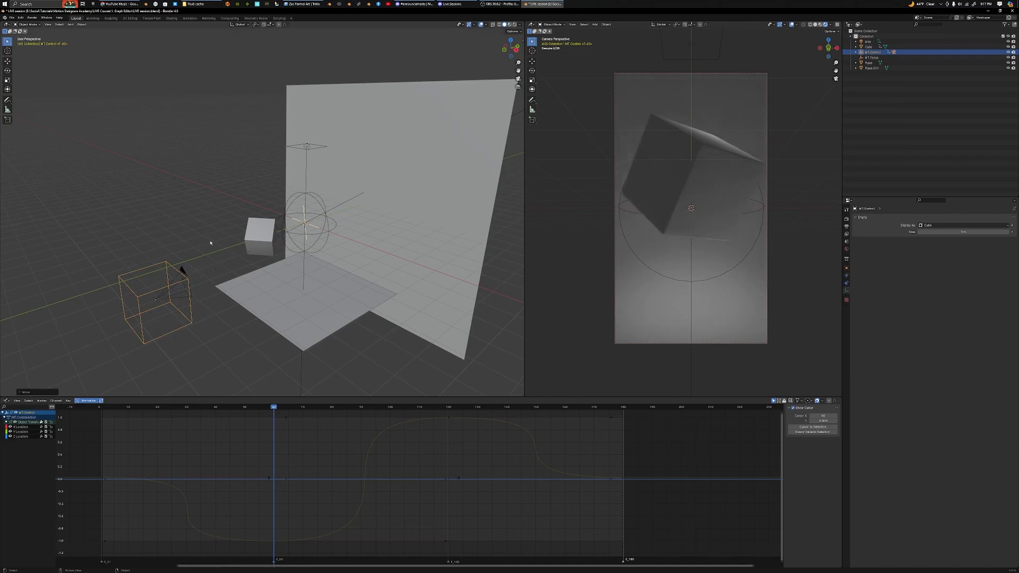
key(k)
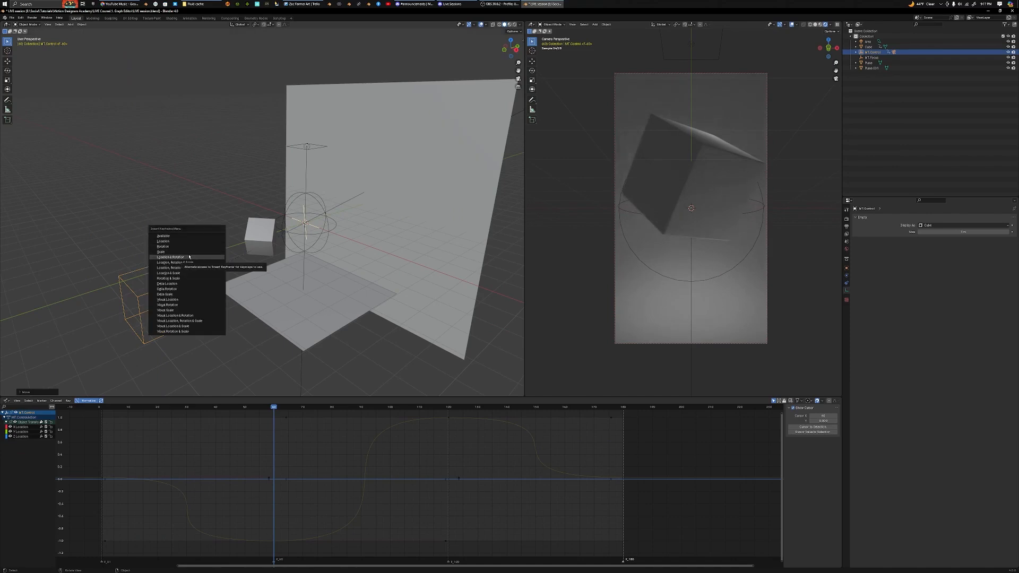
click(166, 244)
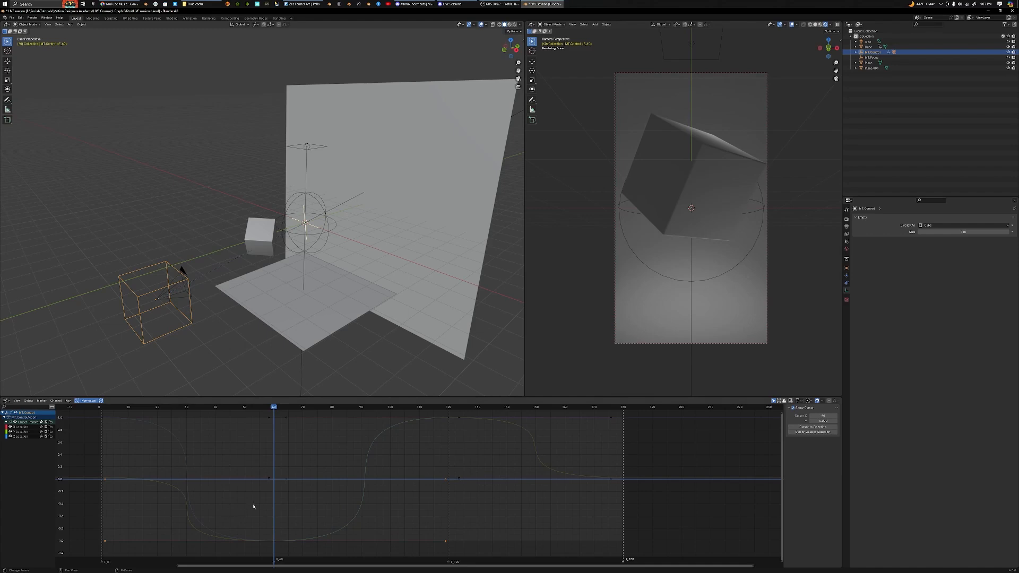
Go to frame 120 and raise the camera control along the Z axis
click(449, 407)
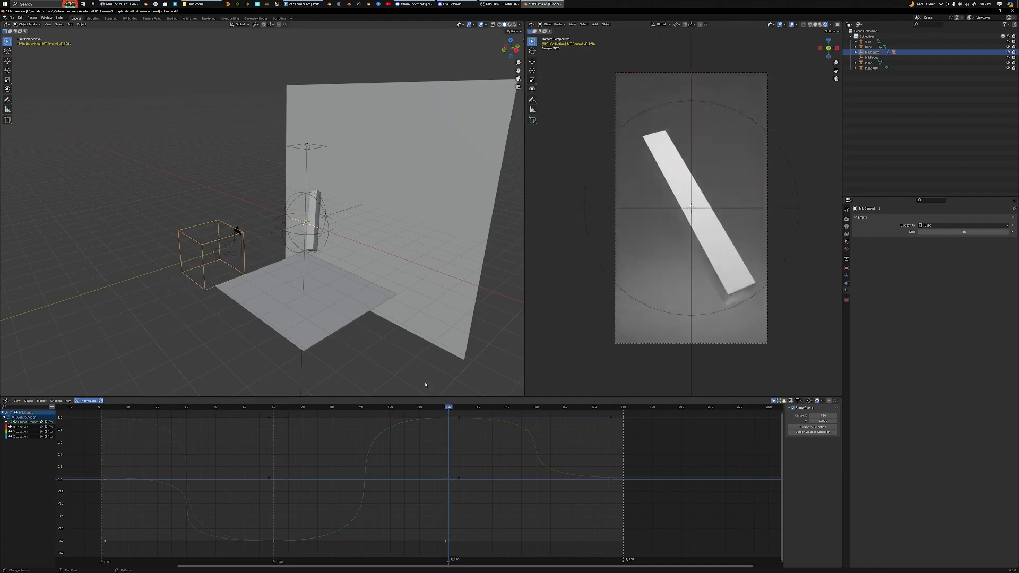
key(g)
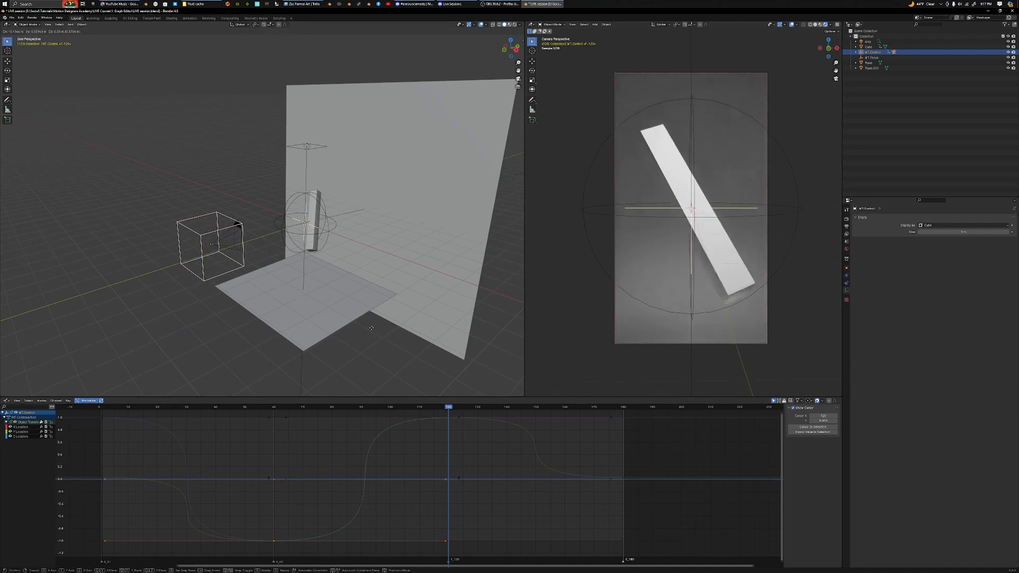
key(z)
click(367, 307)
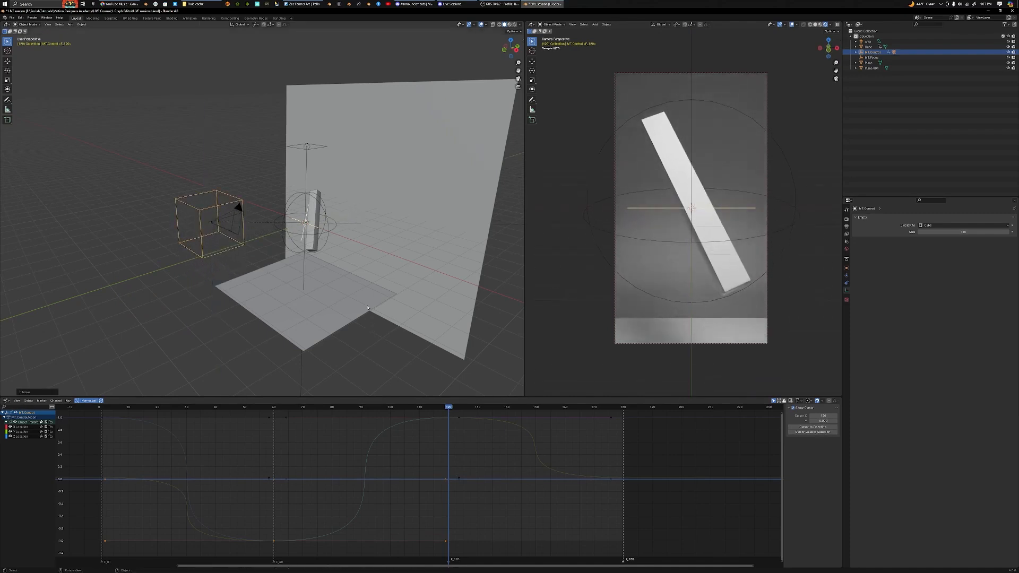
Reposition the camera control sideways at frame 120 and insert a Location keyframe
key(g)
click(356, 306)
middle_drag(301, 310, 340, 301)
key(g)
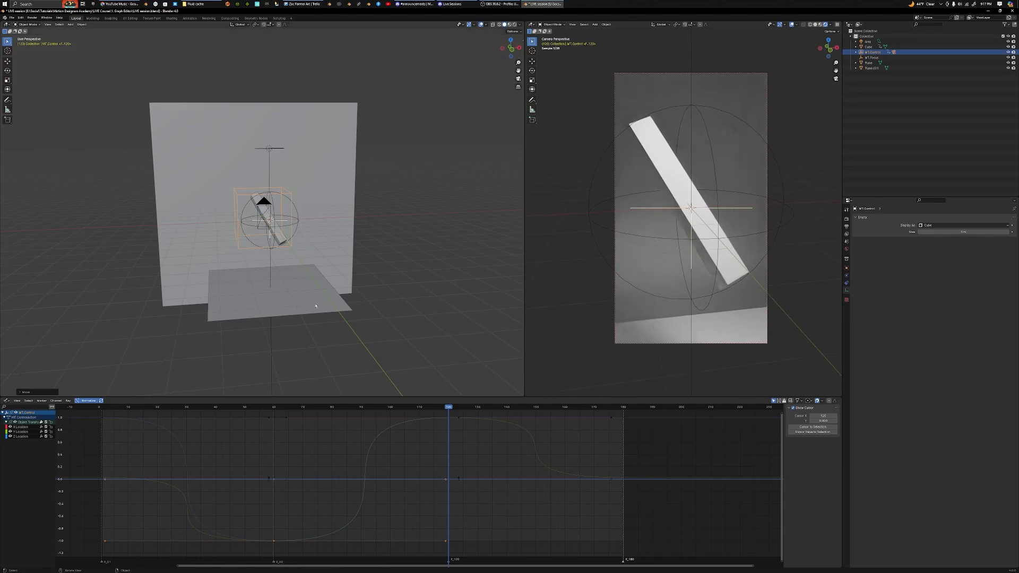
click(311, 304)
middle_drag(312, 304, 268, 305)
key(g)
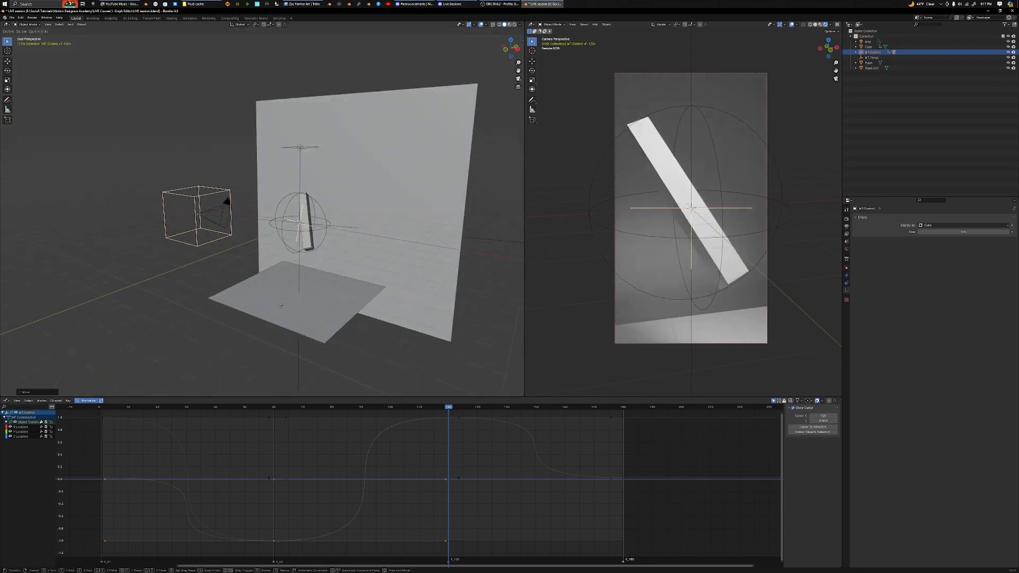
click(268, 305)
key(i)
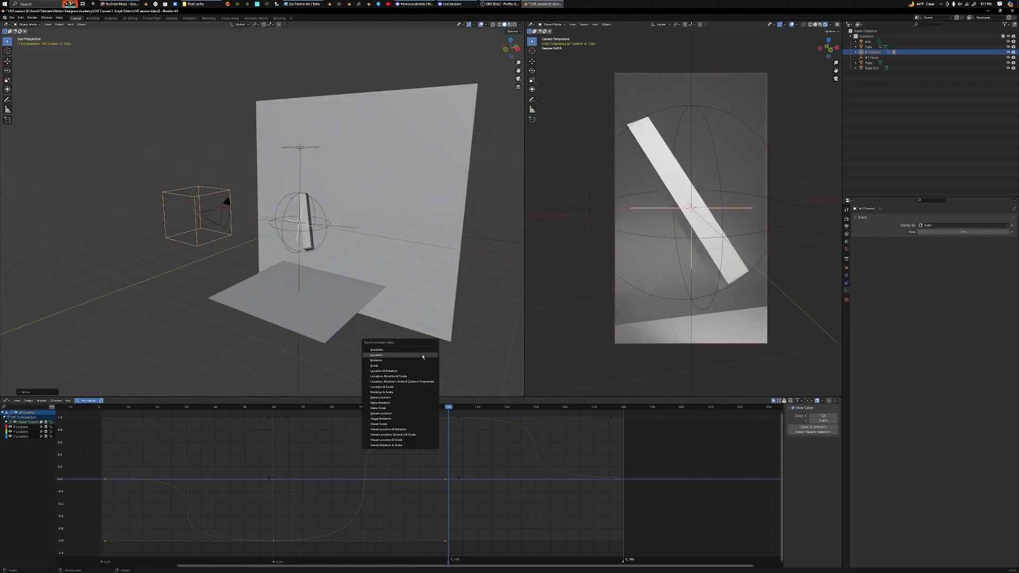
click(423, 355)
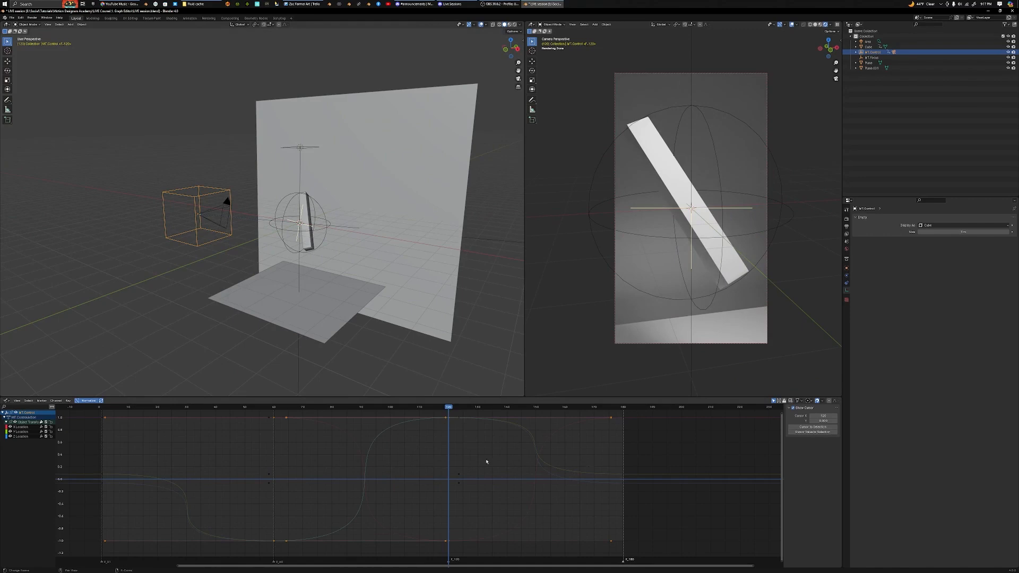
Play back the animation to check the new camera movement and go to the end frame 180
key(space)
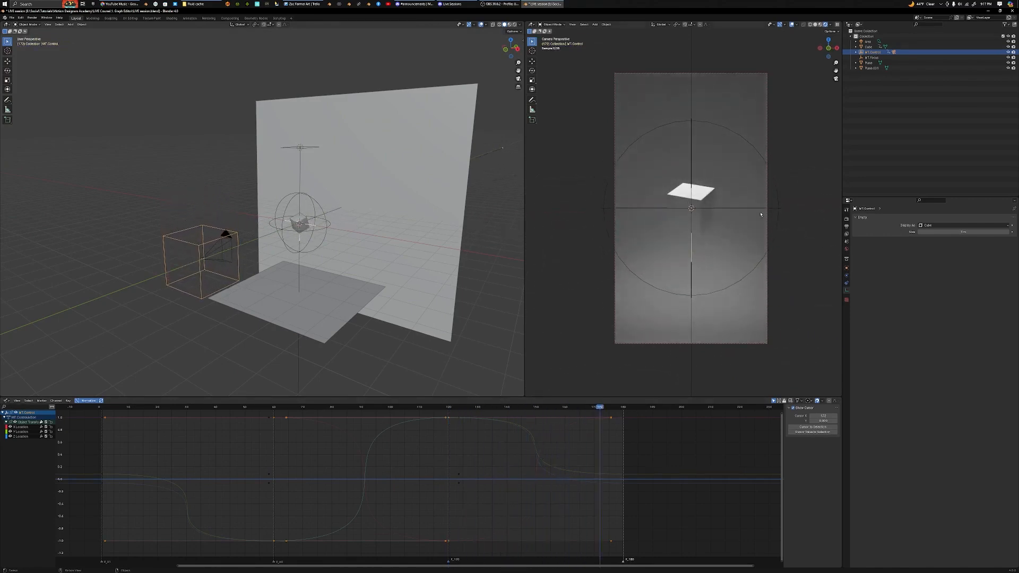
key(space)
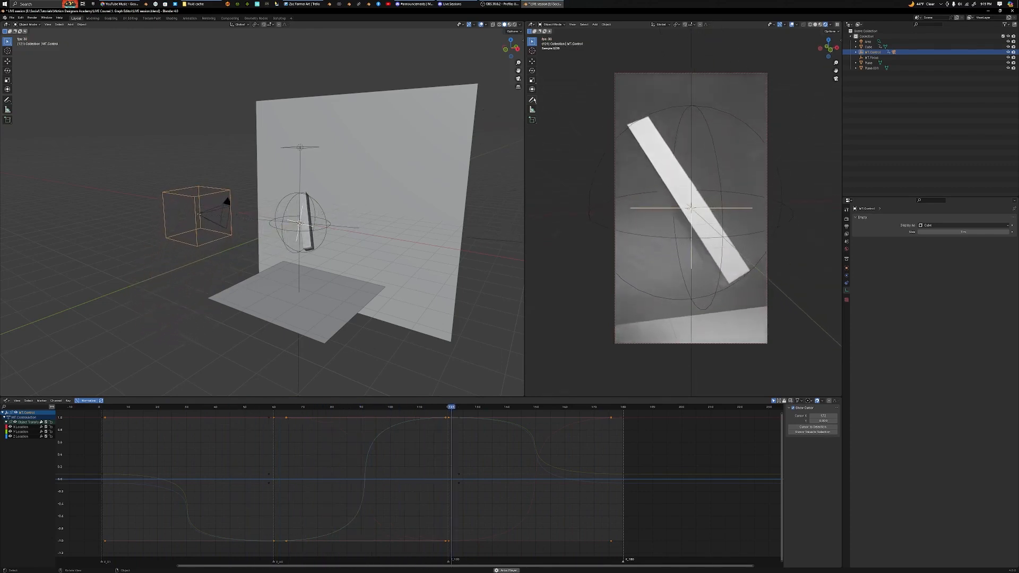
key(space)
key(shift+Right)
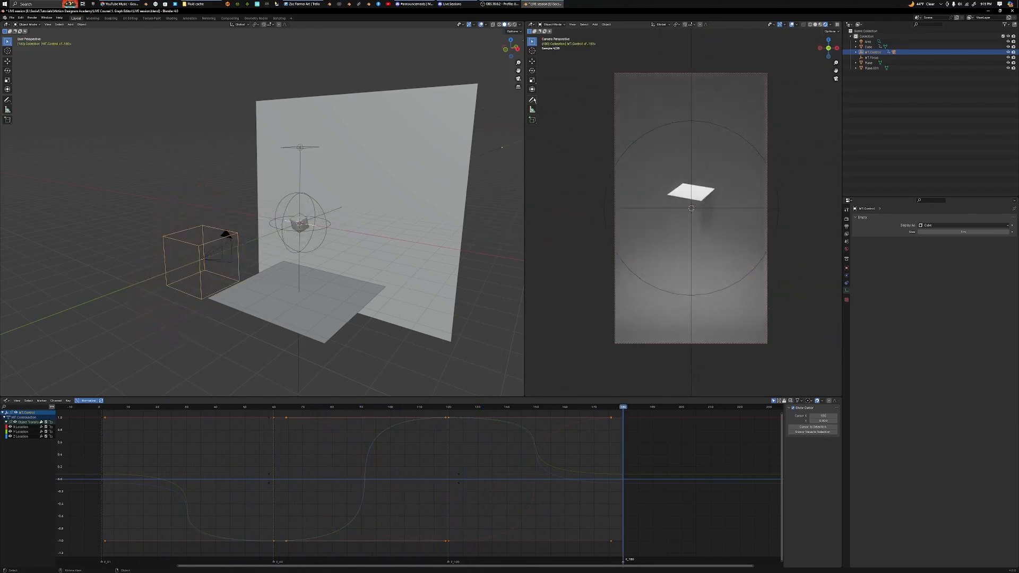
Review the scene's render and output settings and the available animation rendering commands
click(847, 219)
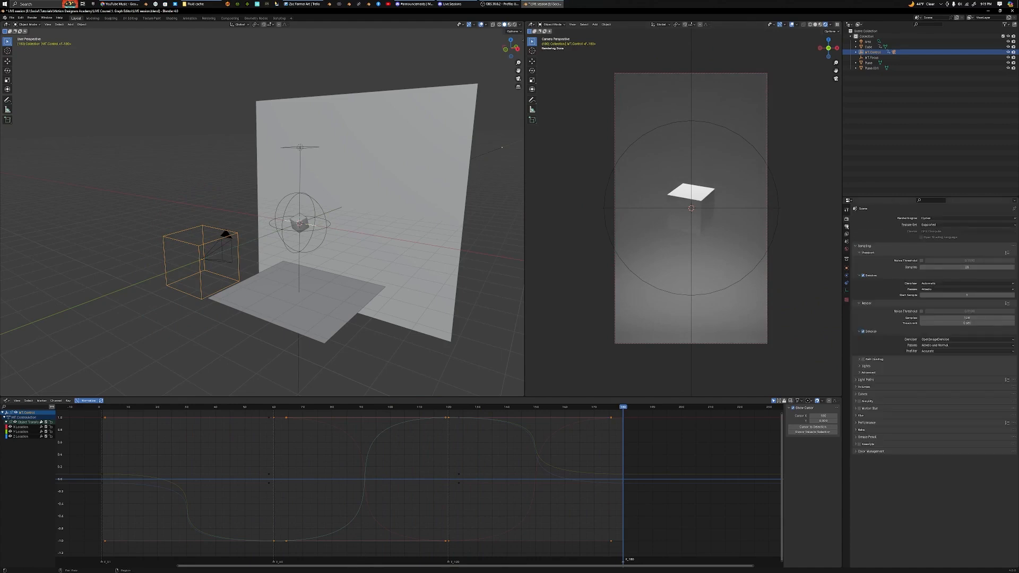
click(847, 227)
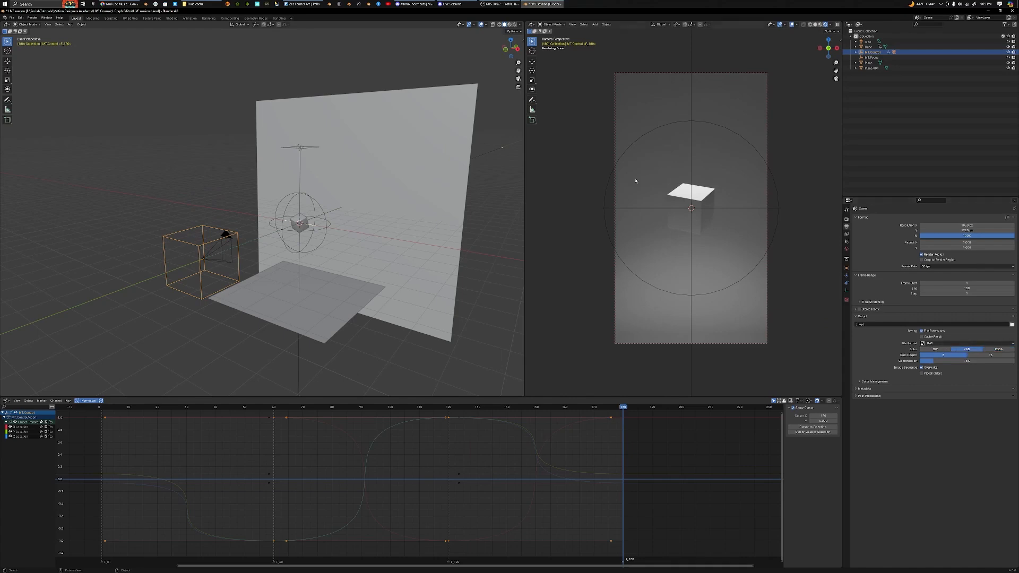
click(31, 18)
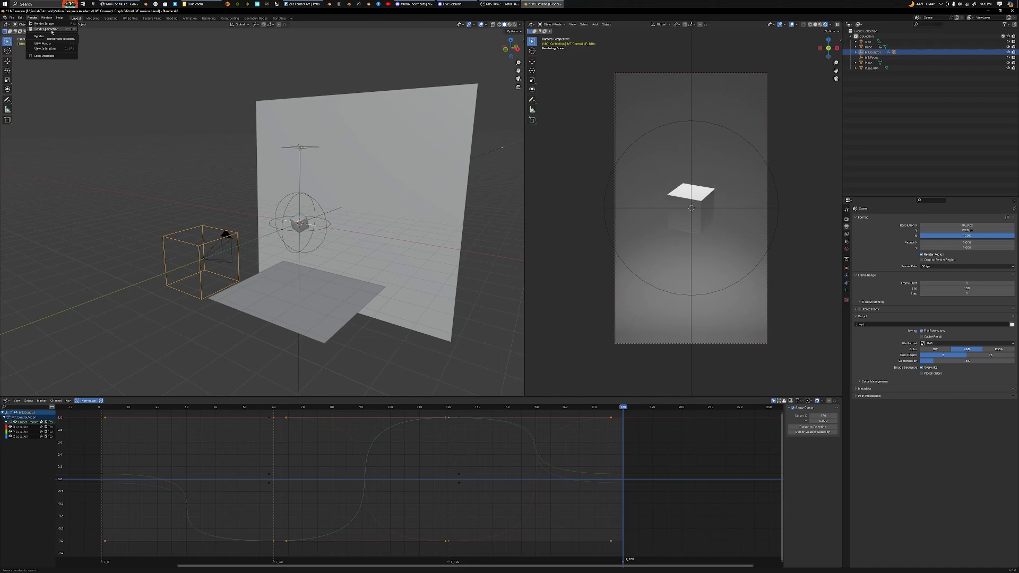
Check the Live Sessions chat for messages and return to the 3D scene with the camera control selected
click(452, 4)
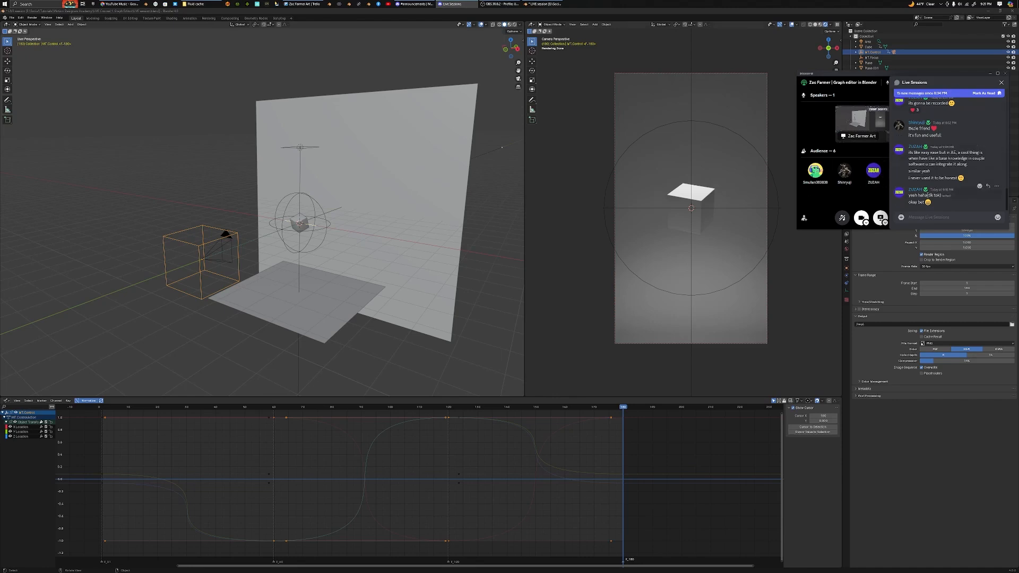
click(490, 189)
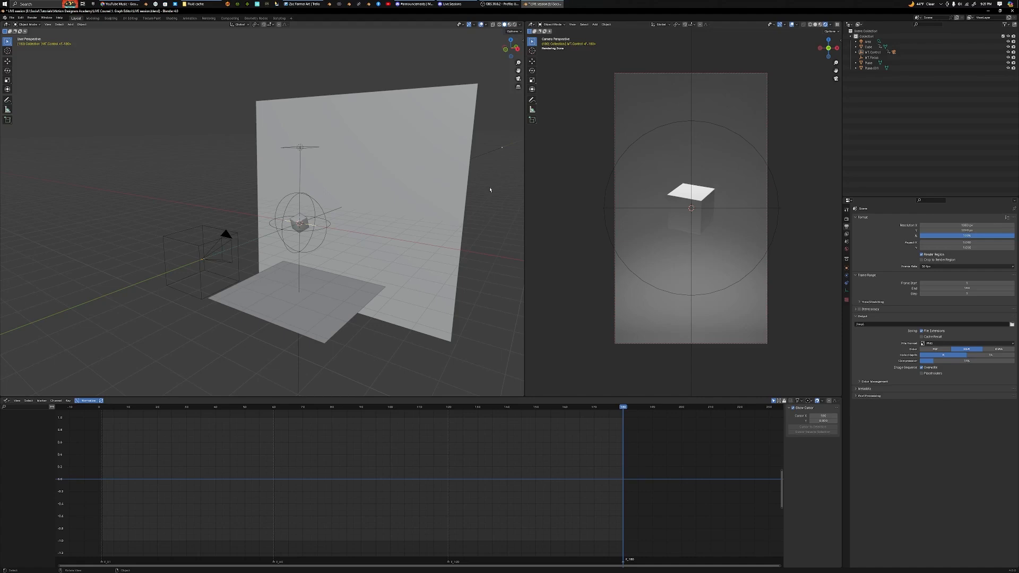
click(450, 4)
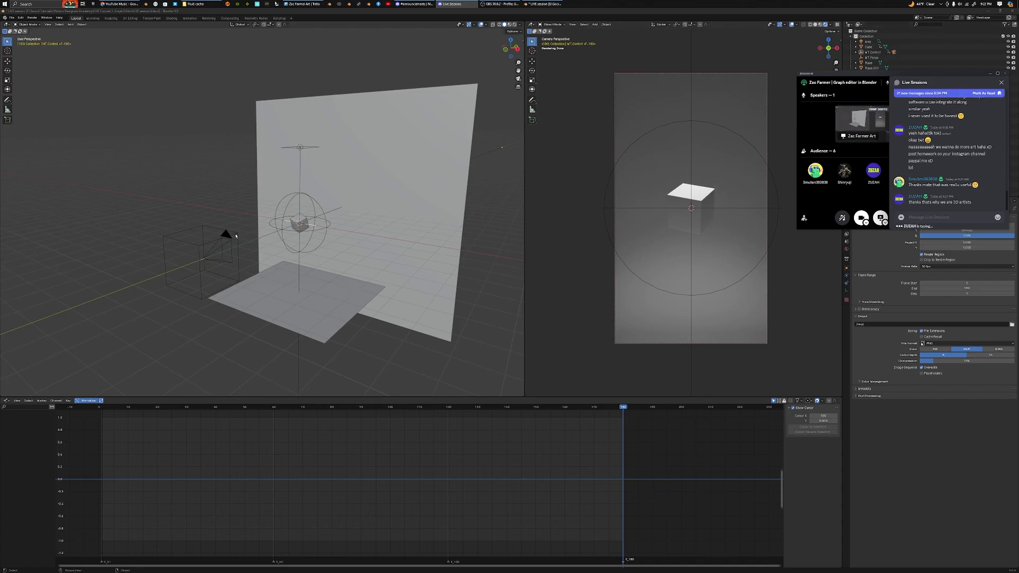
click(235, 236)
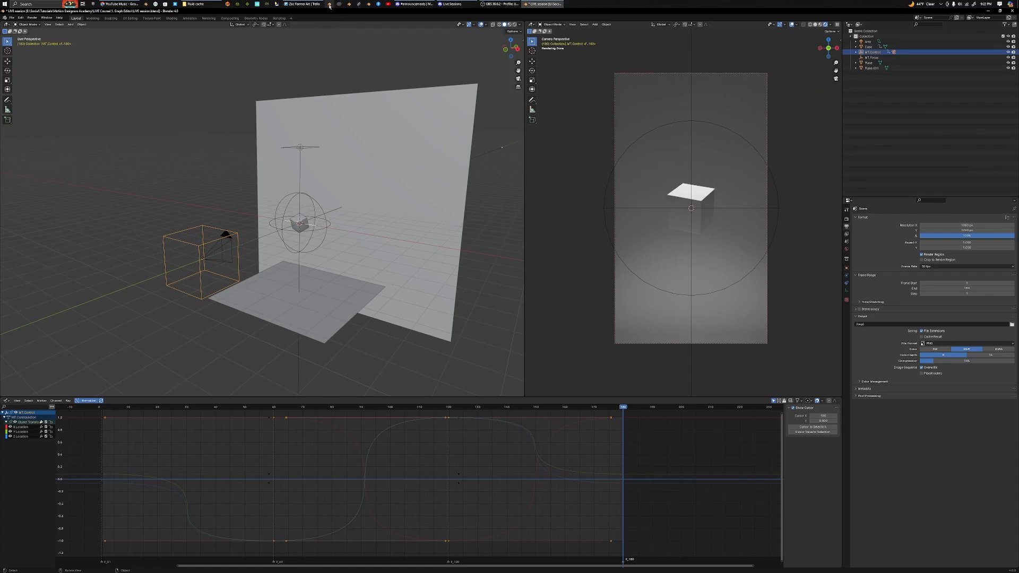
click(463, 2)
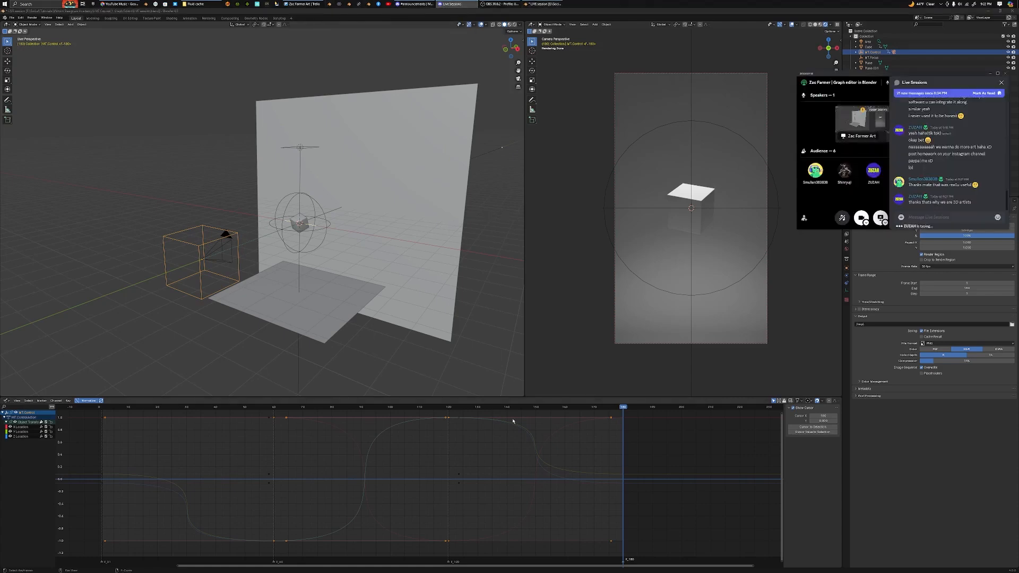
click(385, 321)
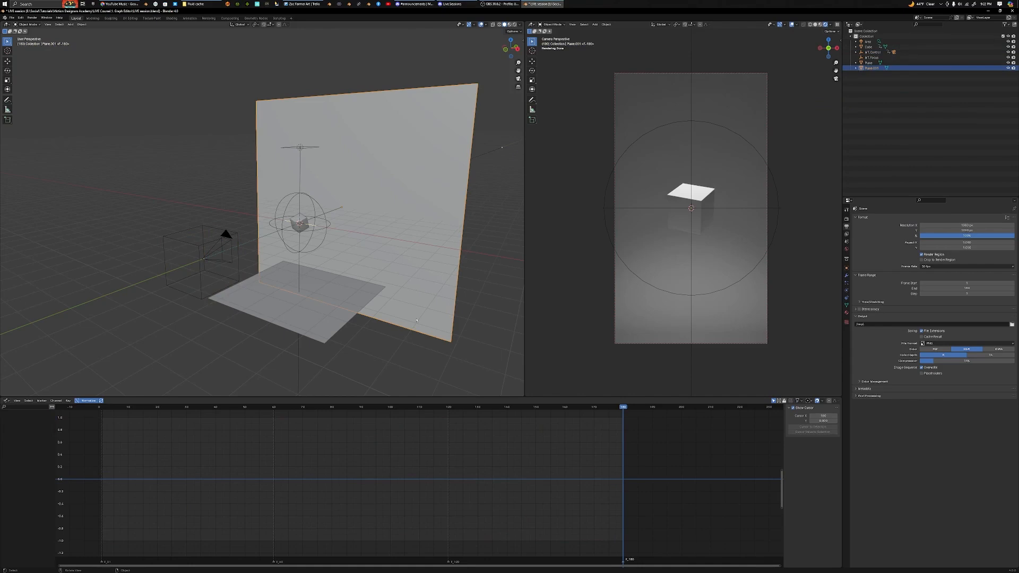
click(201, 245)
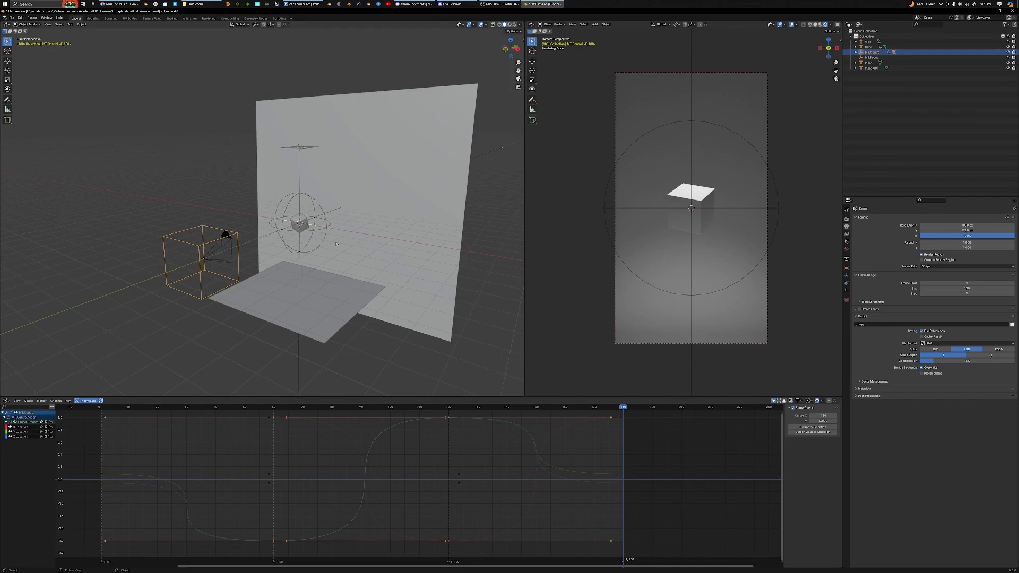
Select all objects in the scene and try moving the whole setup along the X and Y axes
middle_drag(311, 252, 254, 185)
drag(164, 112, 425, 386)
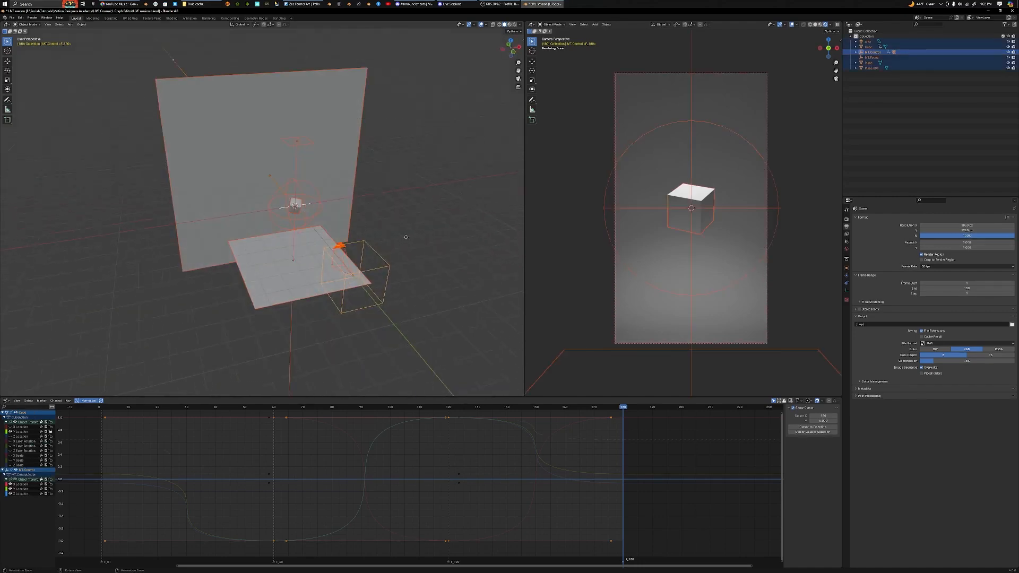
key(g)
key(y)
key(x)
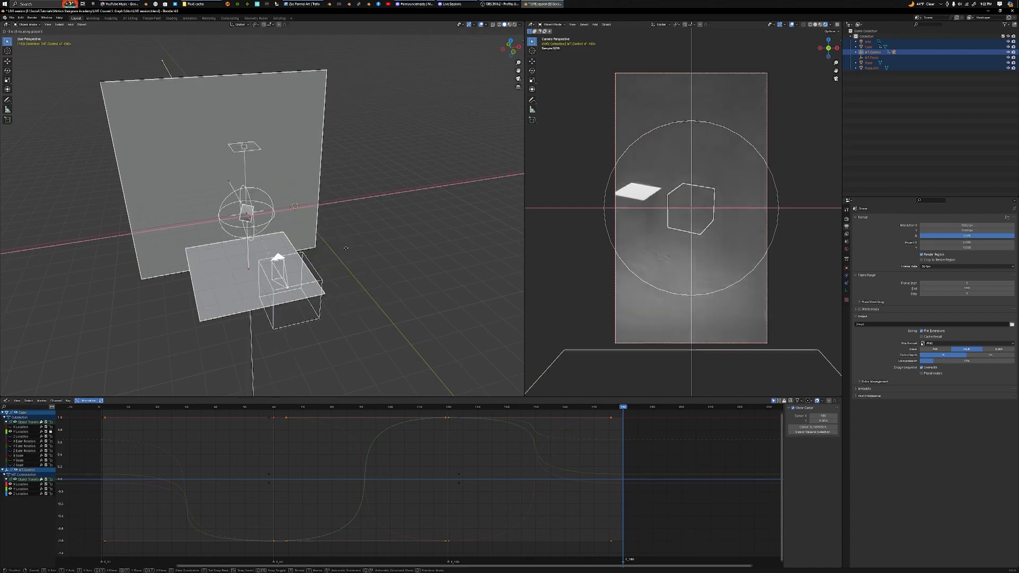
right_click(230, 267)
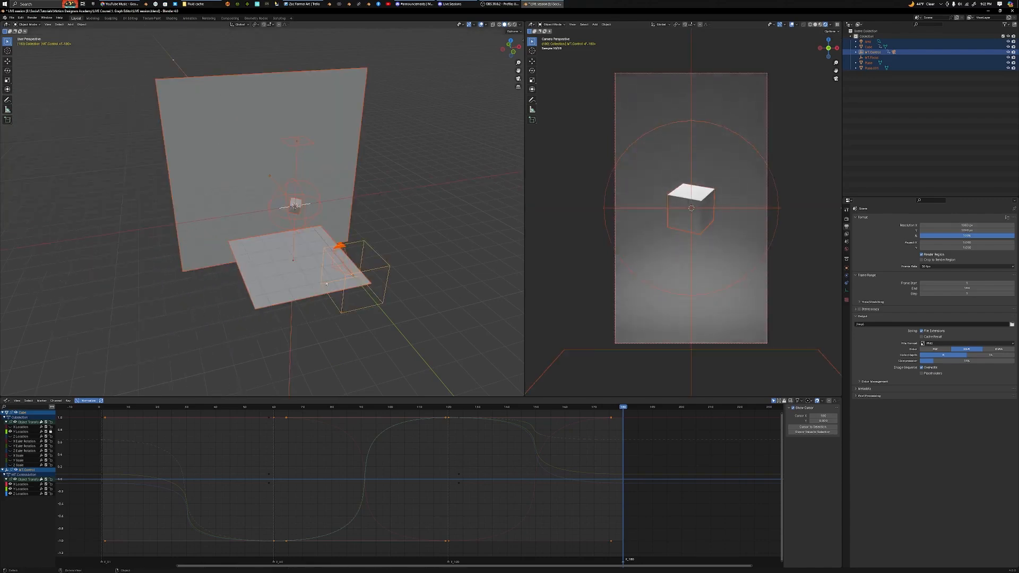
key(g)
key(x)
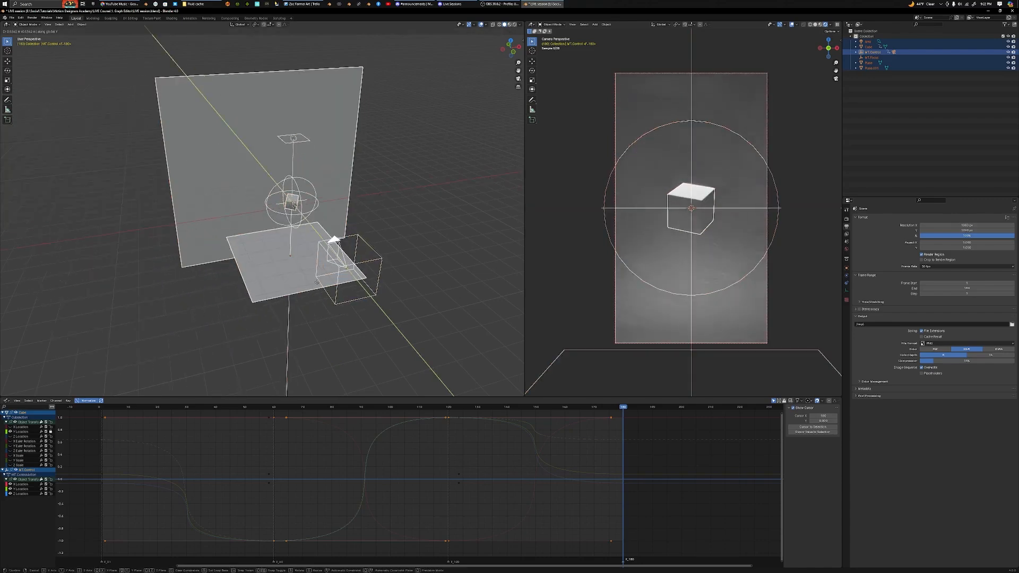
right_click(301, 281)
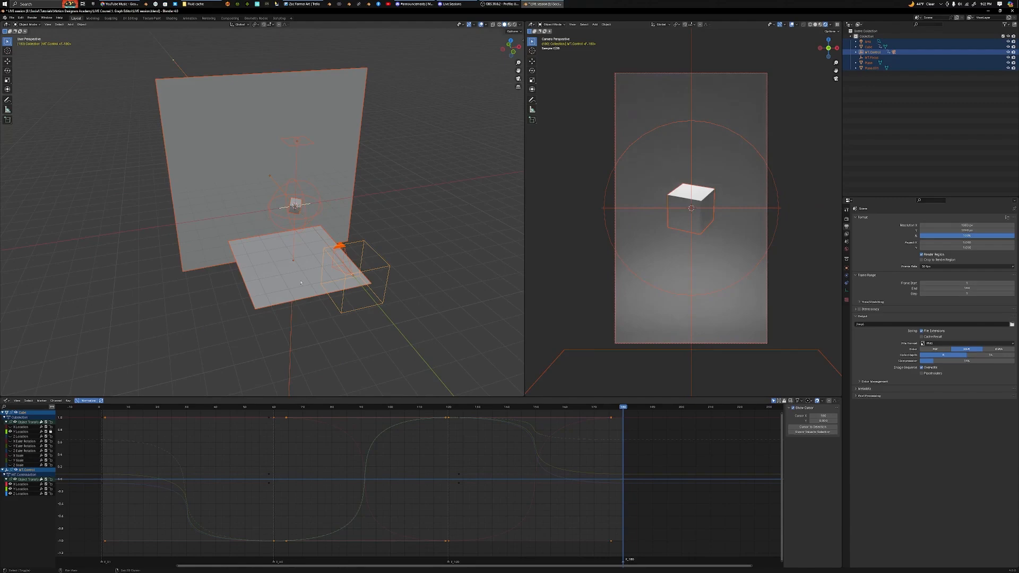
Duplicate the entire selected setup and place the copy beside the original along the X axis
key(shift+d)
key(y)
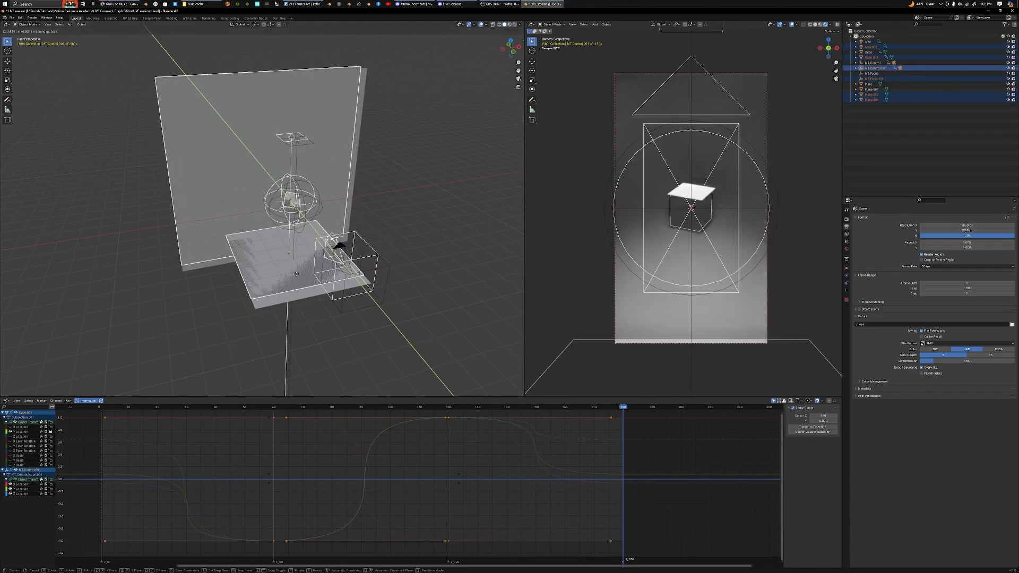
key(x)
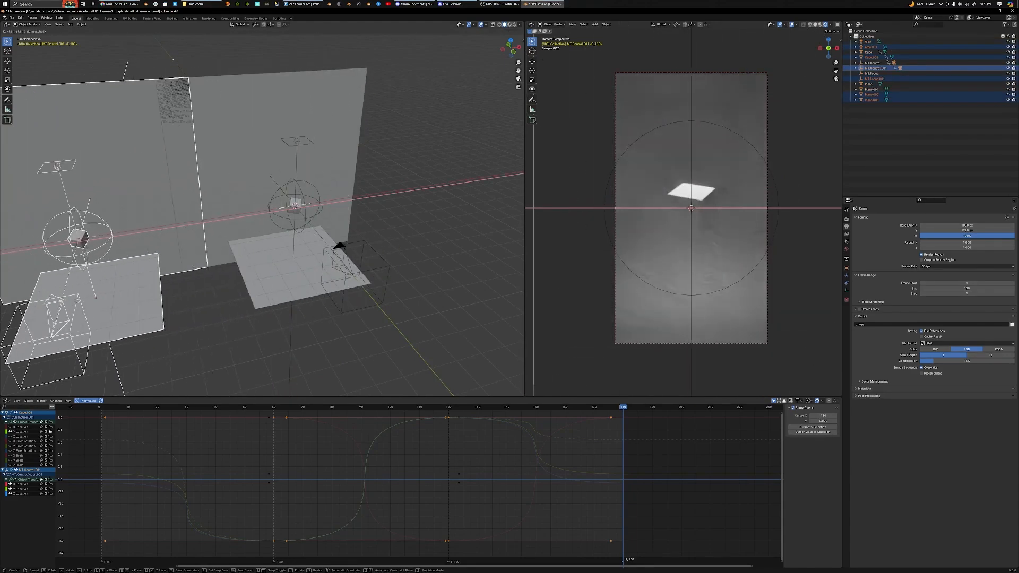
click(59, 303)
shift+middle_drag(148, 282, 267, 276)
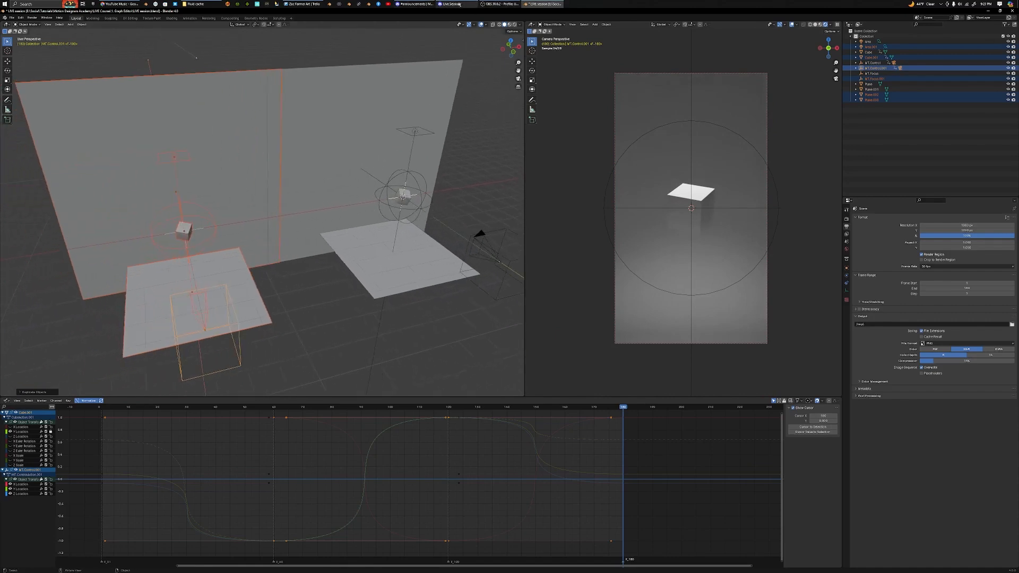
Check the Live Sessions chat and compare the duplicated setup at the first and last frames
click(460, 5)
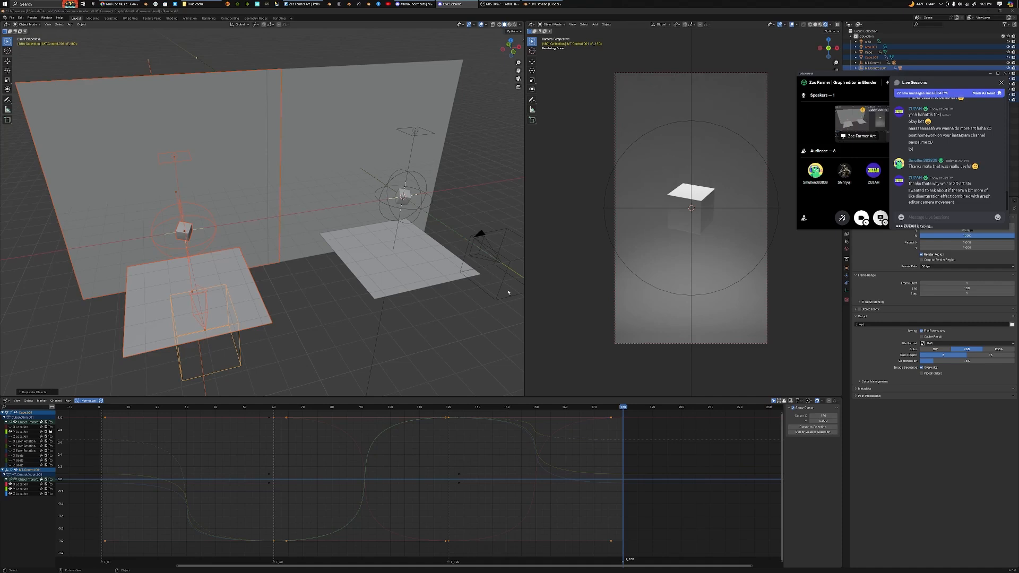
click(325, 321)
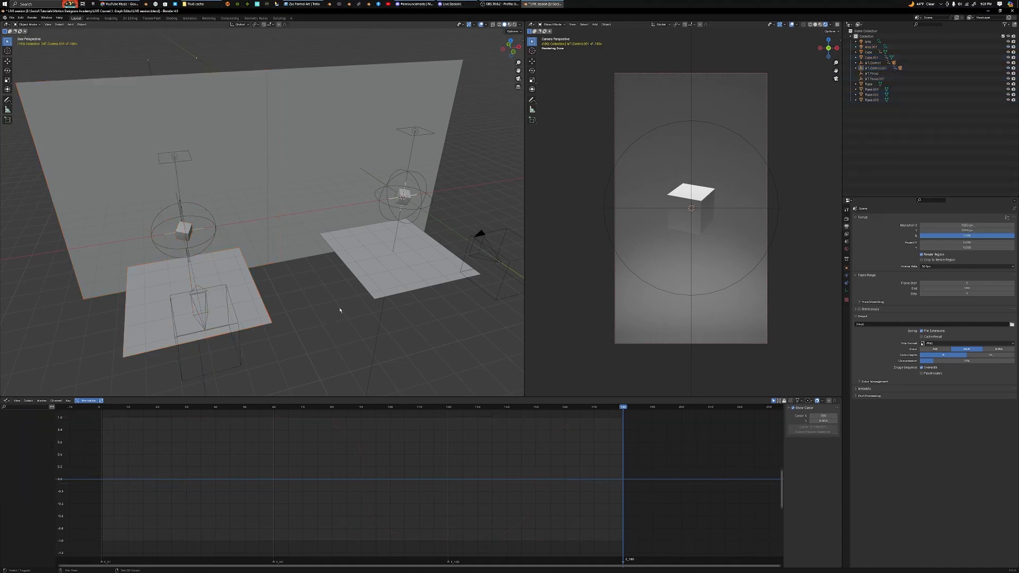
key(shift+Left)
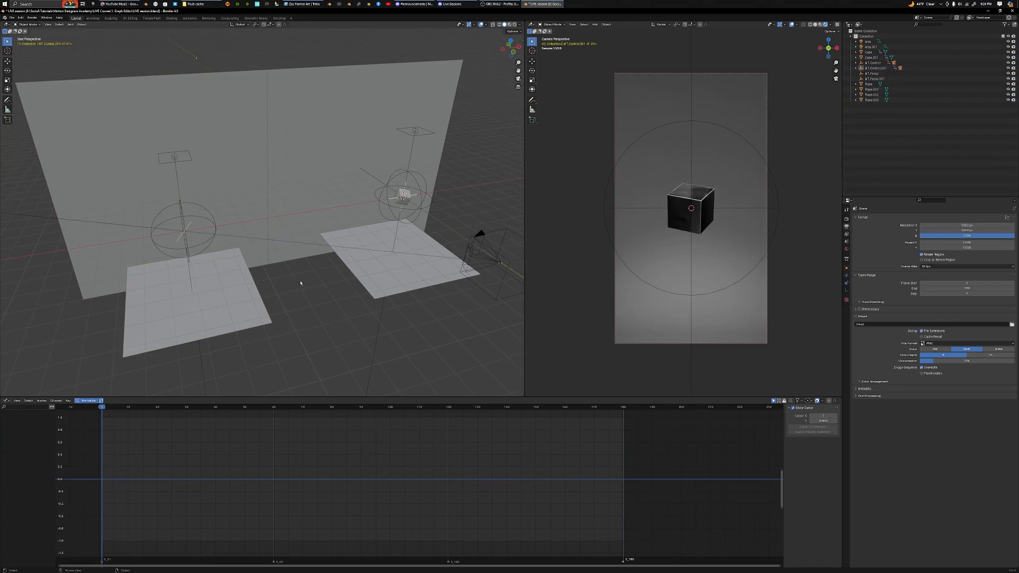
middle_drag(386, 289, 407, 278)
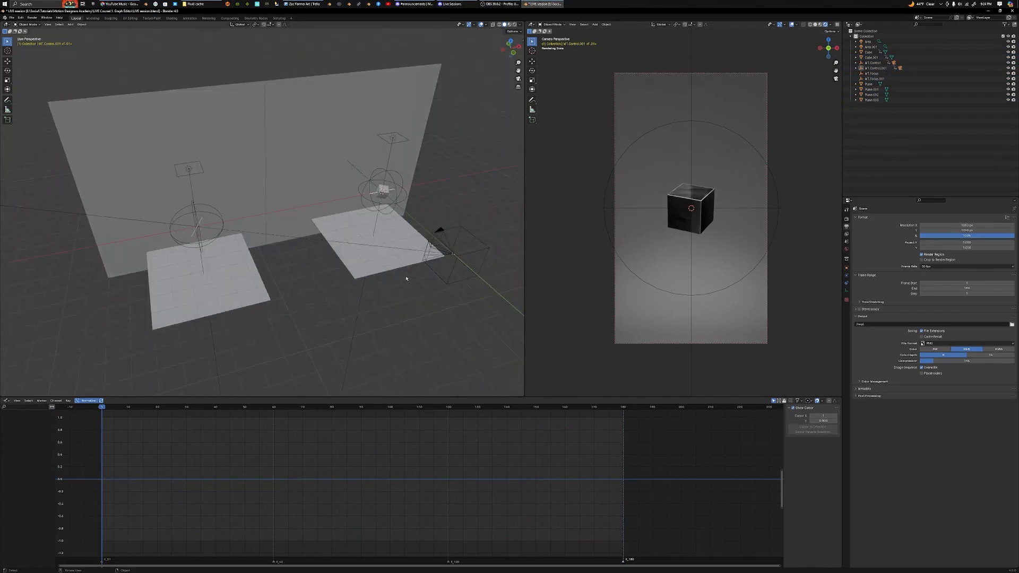
key(shift+Right)
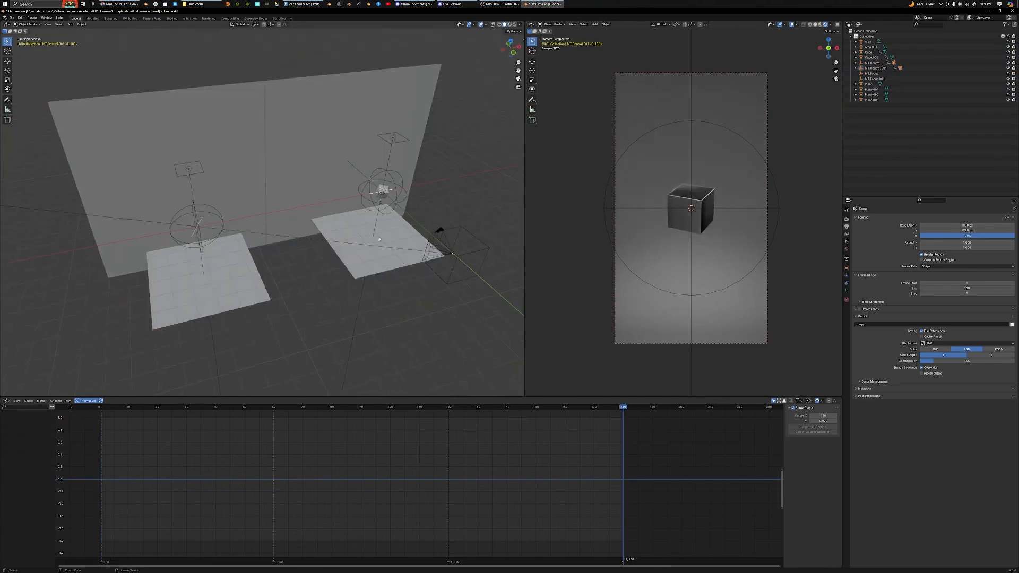
Undo the duplication of the setup, stepping through the undo history until only the original remains
key(ctrl+z)
key(ctrl+z)
key(ctrl+z)
key(ctrl+shift+z)
key(ctrl+shift+z)
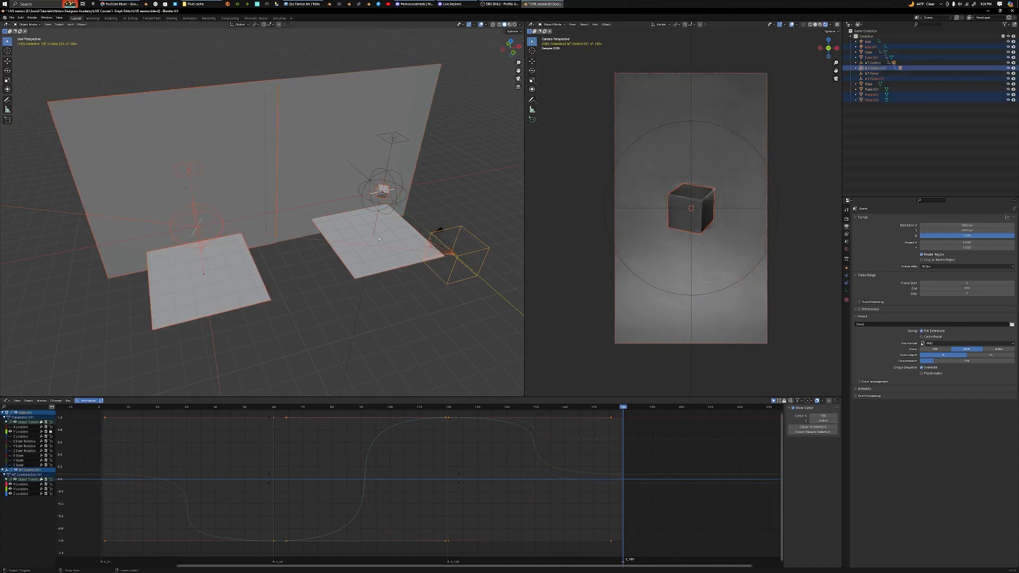
key(ctrl+z)
Select the whole original setup, duplicate it, and place the copy beside the original along the X axis
shift+middle_drag(380, 239, 285, 165)
drag(174, 100, 410, 325)
key(shift+d)
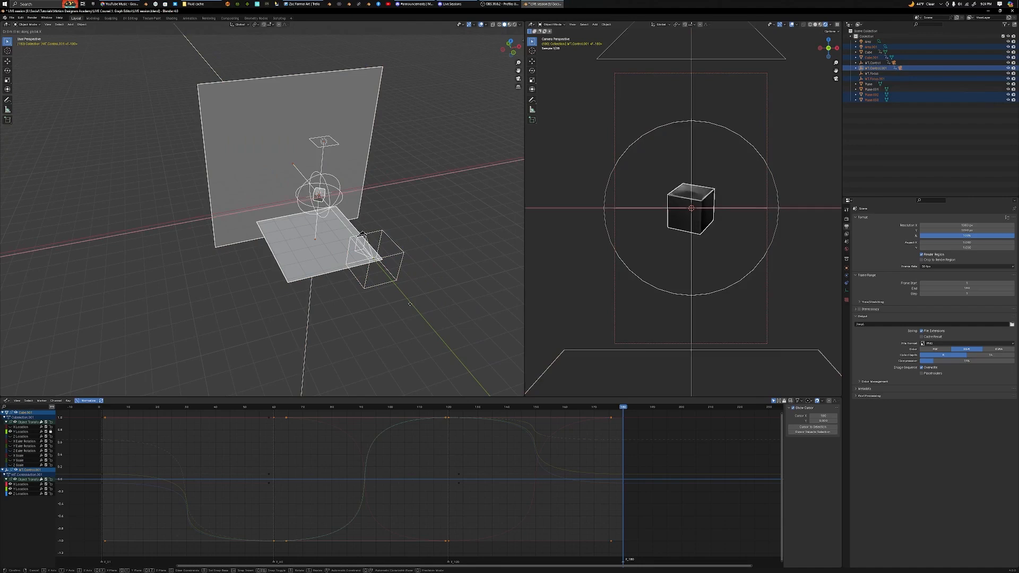
click(163, 310)
shift+middle_drag(163, 310, 202, 244)
scroll(409, 489, down, 3)
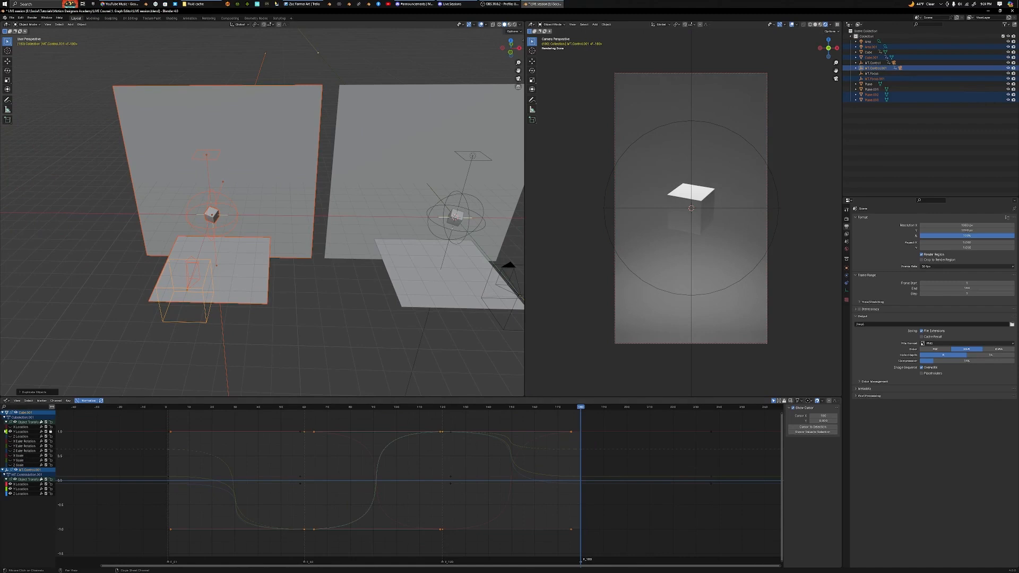
Show the duplicated cube's hidden location, rotation and scale curves in the Graph Editor
click(10, 428)
click(10, 436)
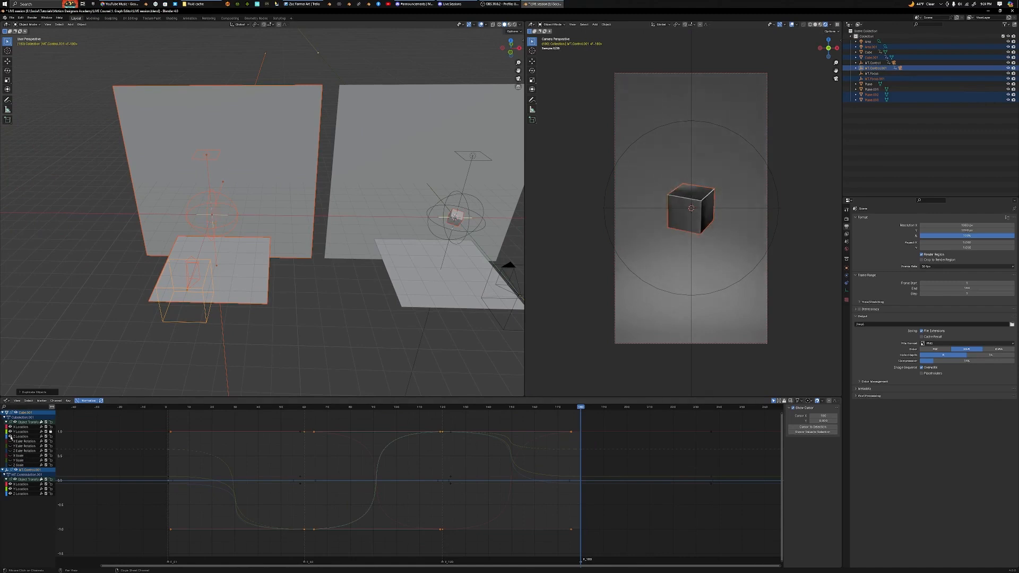
drag(10, 441, 10, 465)
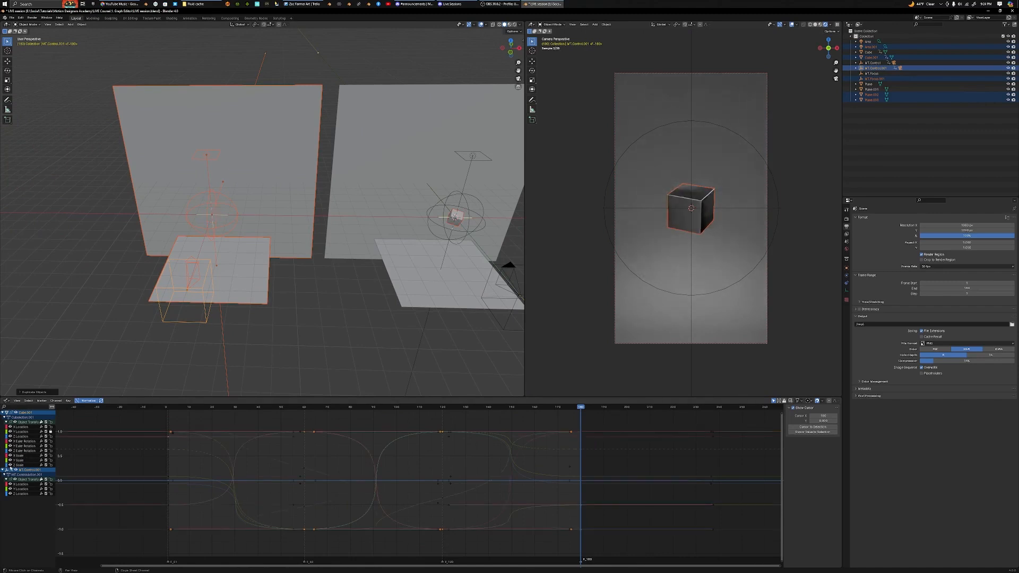
Delete the duplicated setup from the scene
middle_drag(329, 324, 347, 310)
key(Delete)
scroll(361, 332, down, 3)
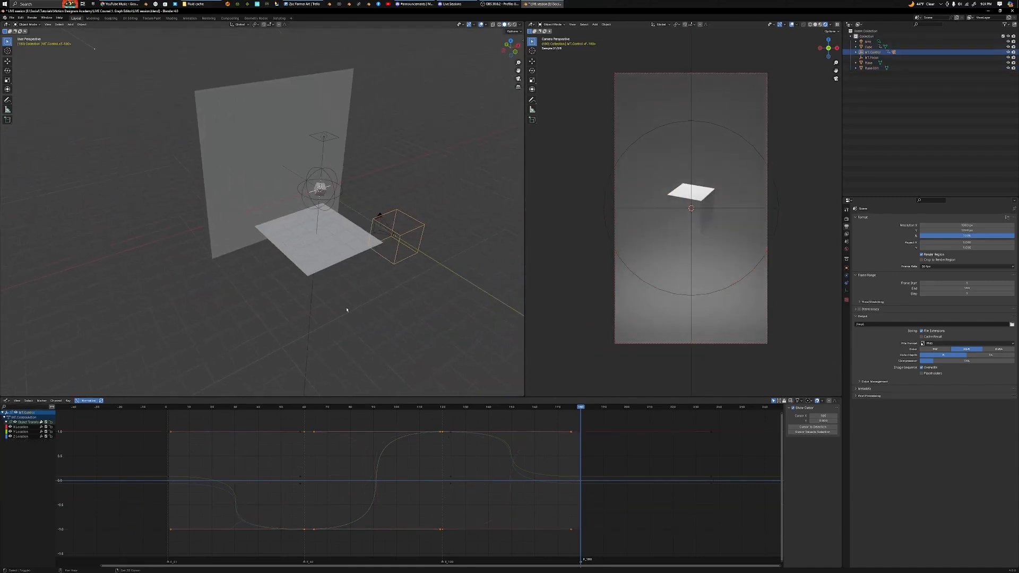
Select the whole original setup, show the cube's hidden location, rotation and scale curves, and select all keyframes
drag(167, 126, 406, 296)
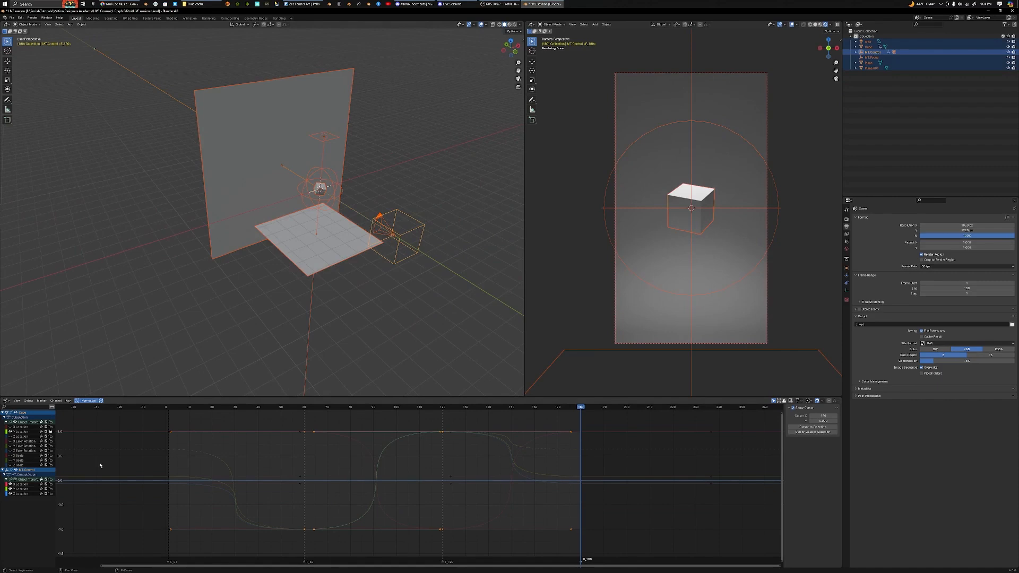
click(10, 427)
drag(11, 436, 11, 466)
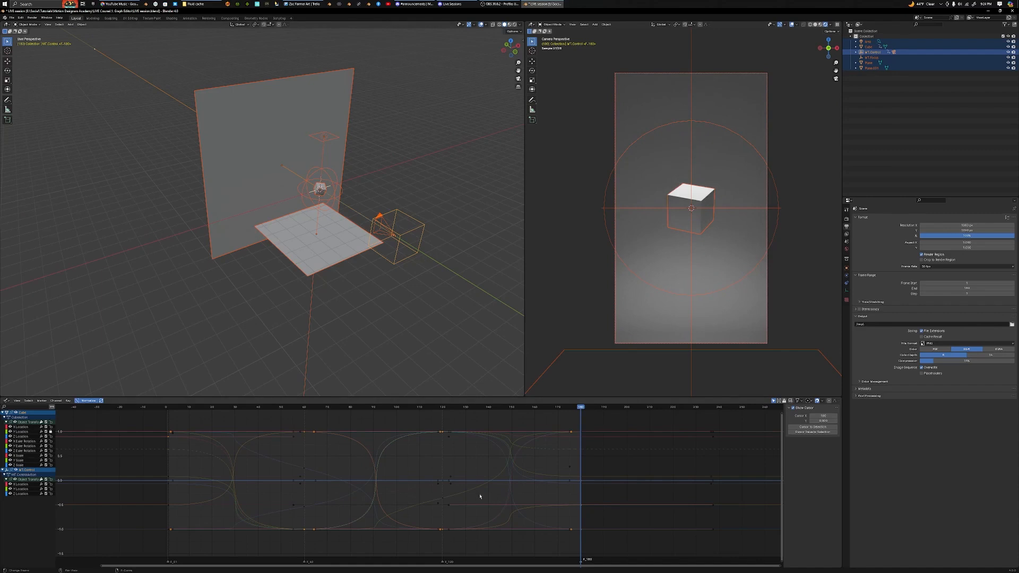
key(a)
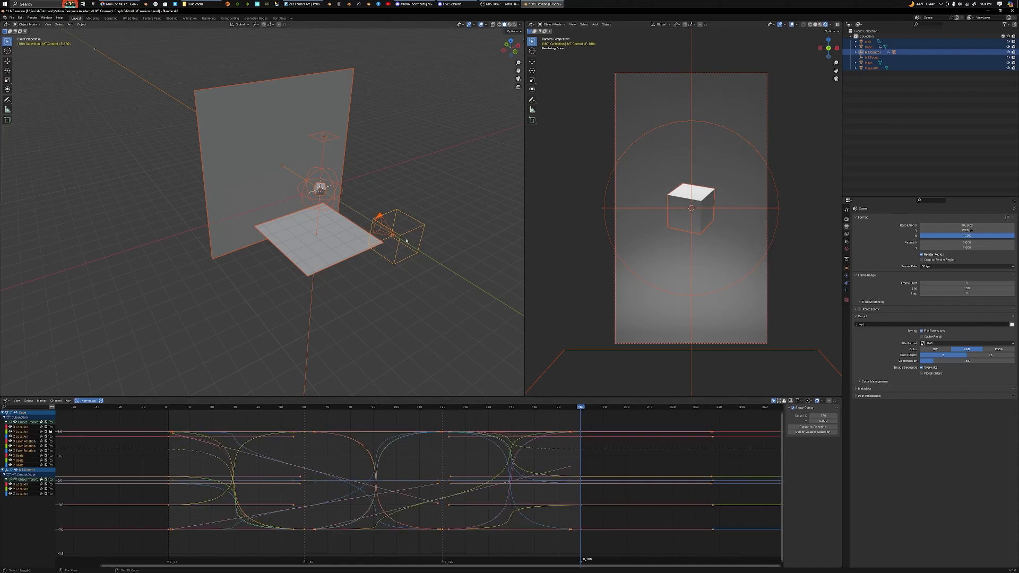
Duplicate the selected setup and place the copy next to the original along the X axis
key(shift+d)
key(x)
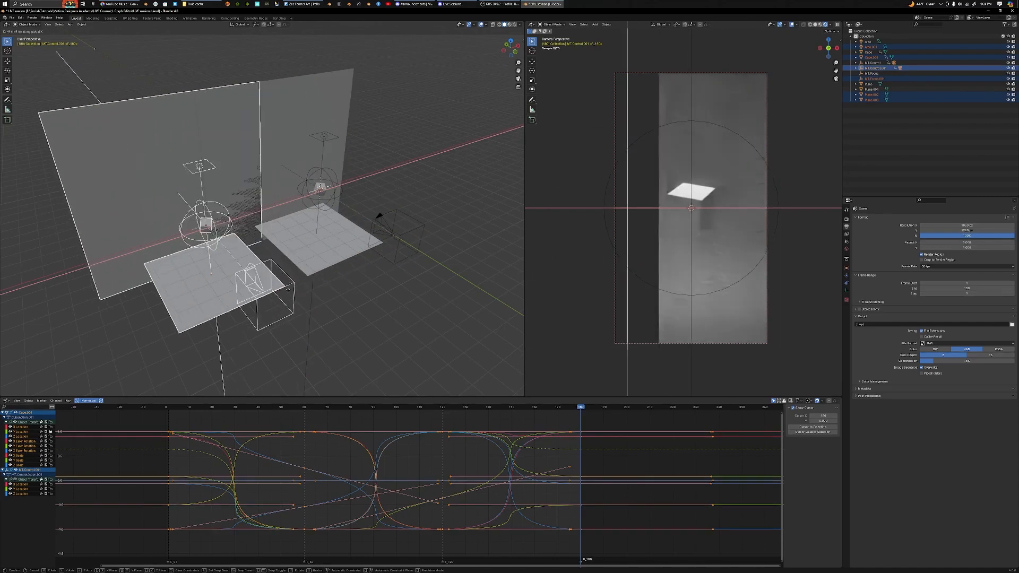
click(186, 303)
shift+middle_drag(186, 303, 297, 293)
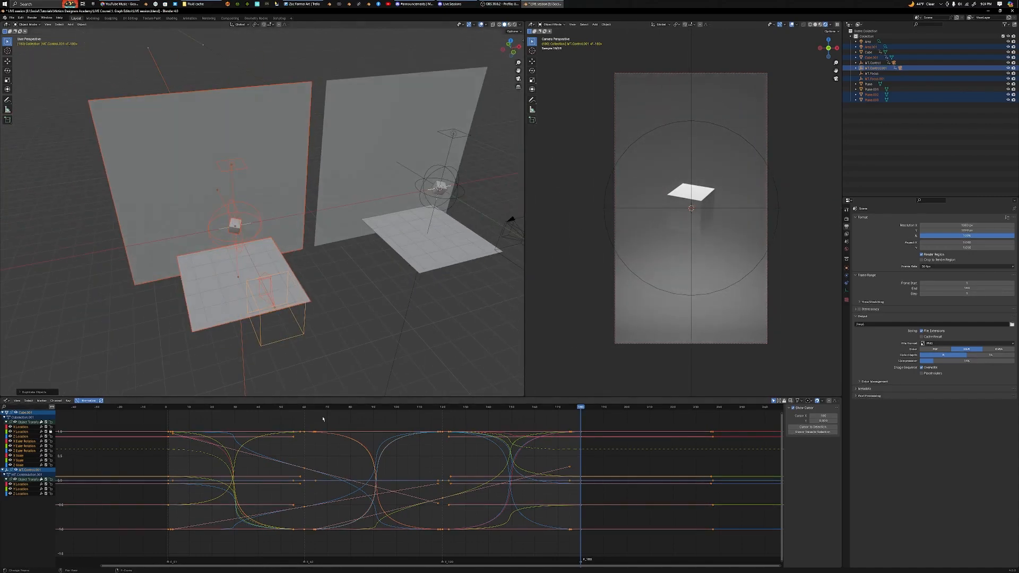
Select all of the duplicated setup's keyframes in the Graph Editor and delete them
click(371, 418)
key(a)
key(x)
click(369, 419)
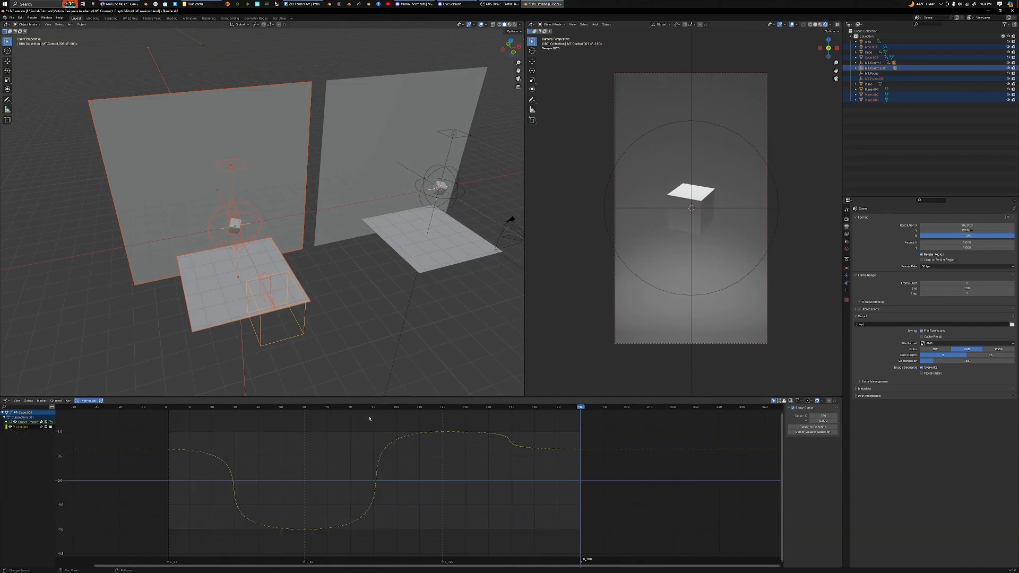
Delete the duplicated cube's Y Location animation curve and return to the first frame
shift+middle_drag(277, 268, 321, 268)
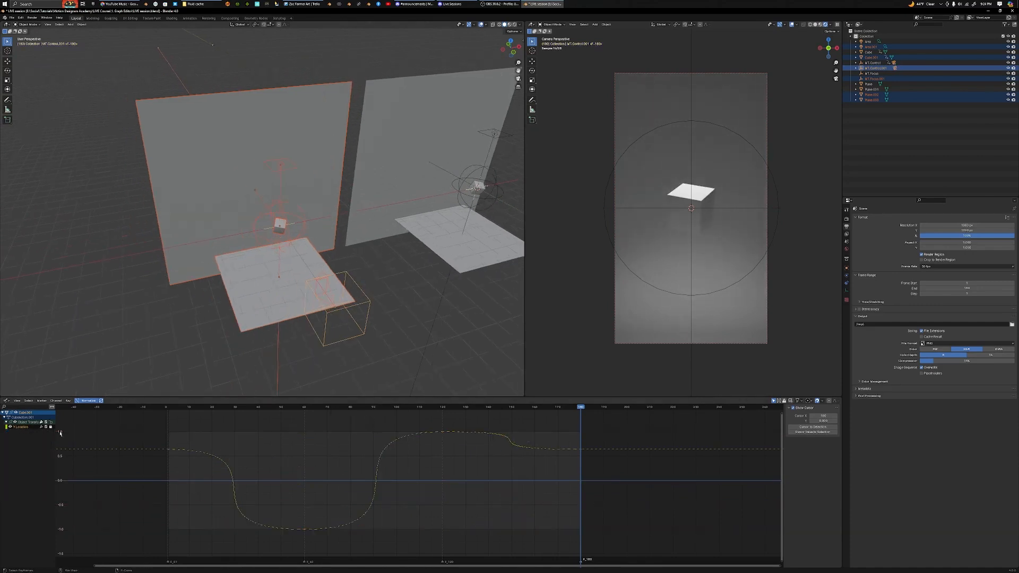
middle_drag(433, 331, 353, 363)
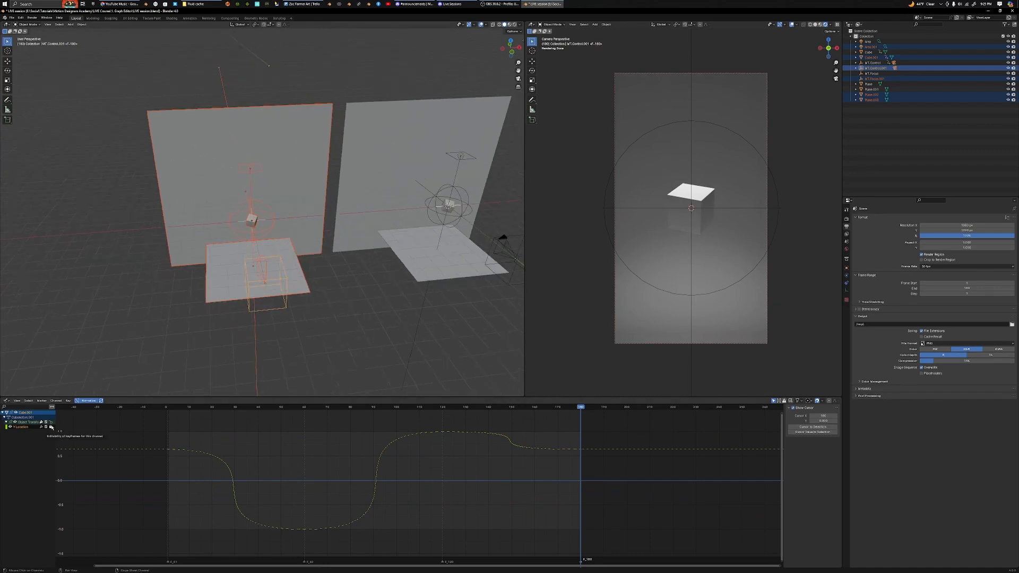
click(229, 453)
key(Delete)
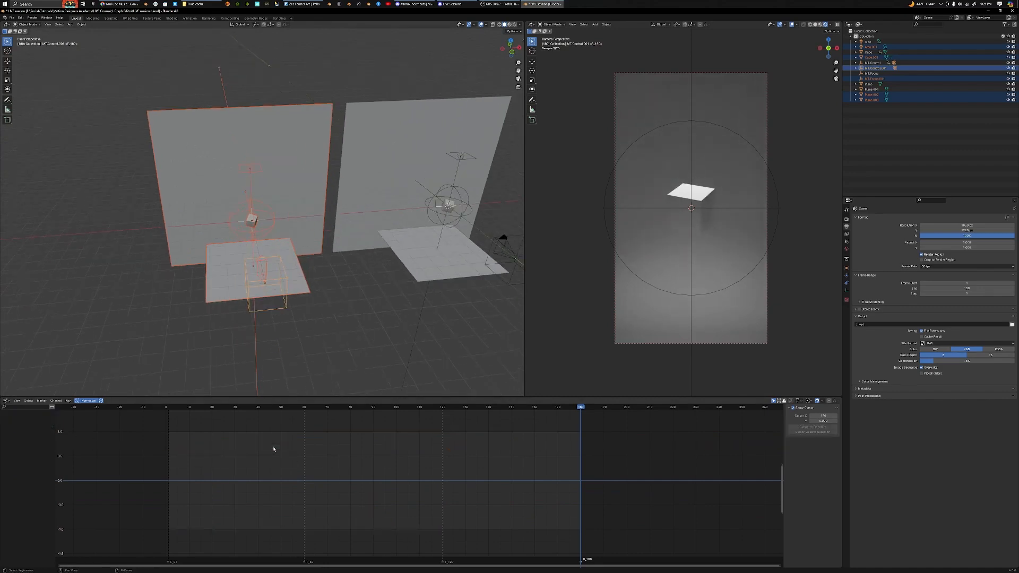
key(shift+Left)
middle_drag(254, 313, 307, 283)
scroll(307, 283, up, 2)
scroll(307, 283, up, 1)
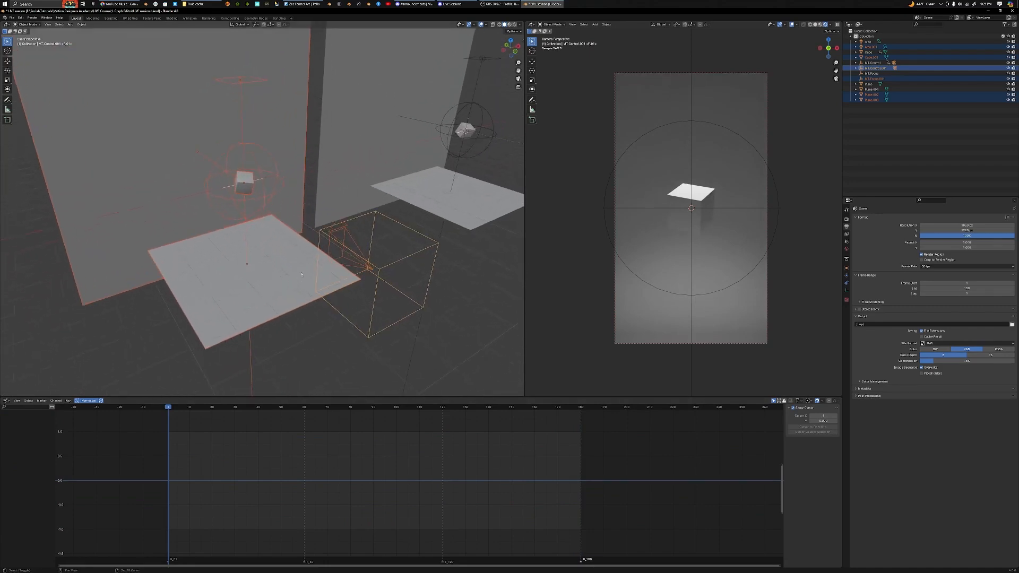
Check the Live Sessions chat, then deselect everything in the Blender scene and save the file
click(455, 5)
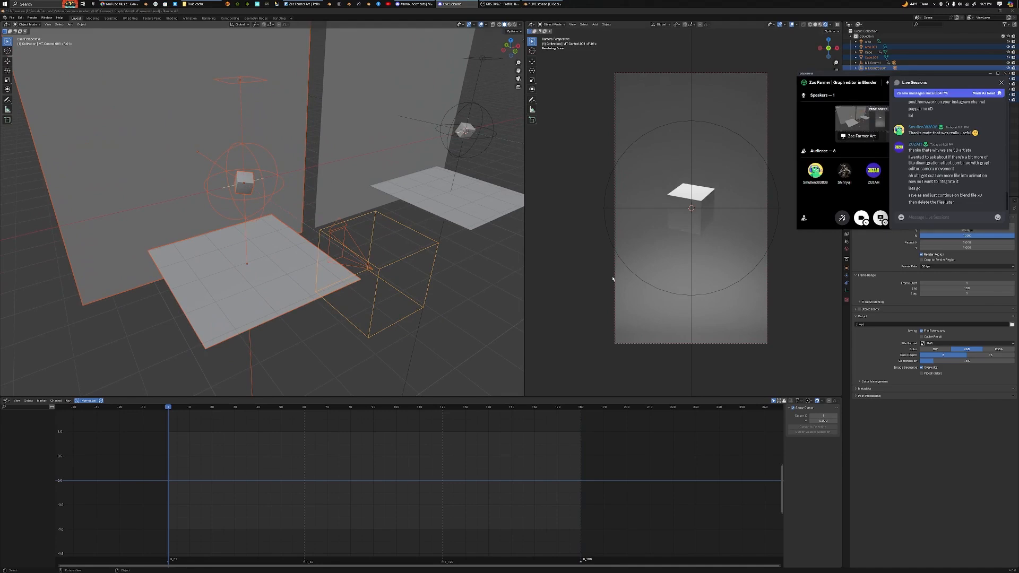
click(454, 335)
key(ctrl+s)
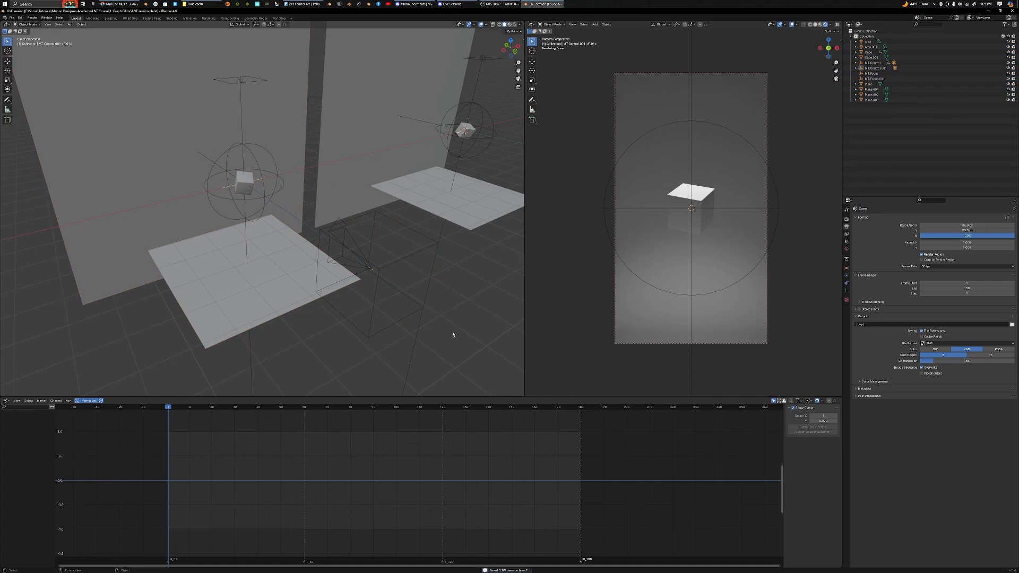
Bind the original set's camera to the marker at frame 1
middle_drag(451, 337, 323, 253)
click(322, 234)
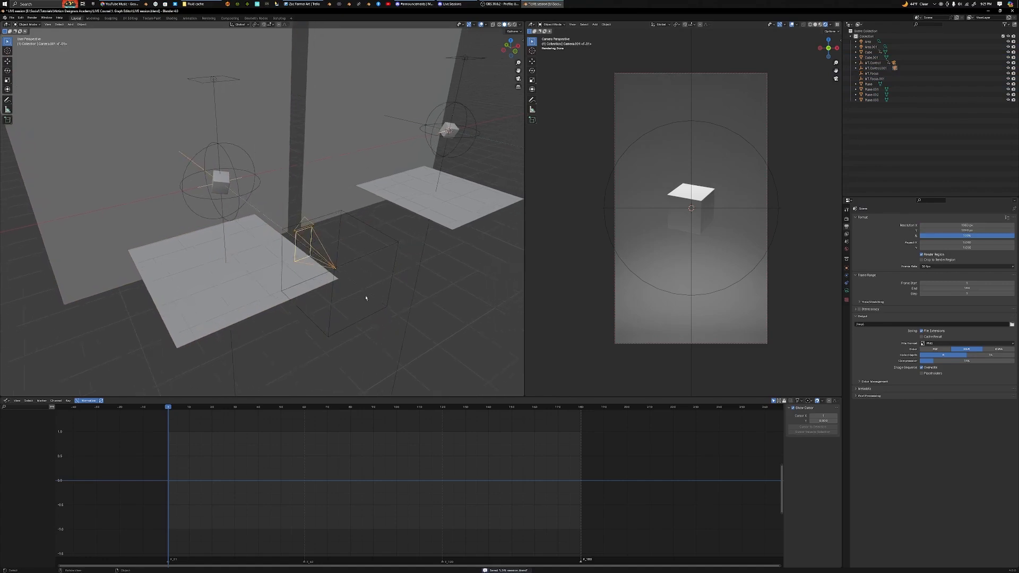
middle_drag(361, 332, 411, 279)
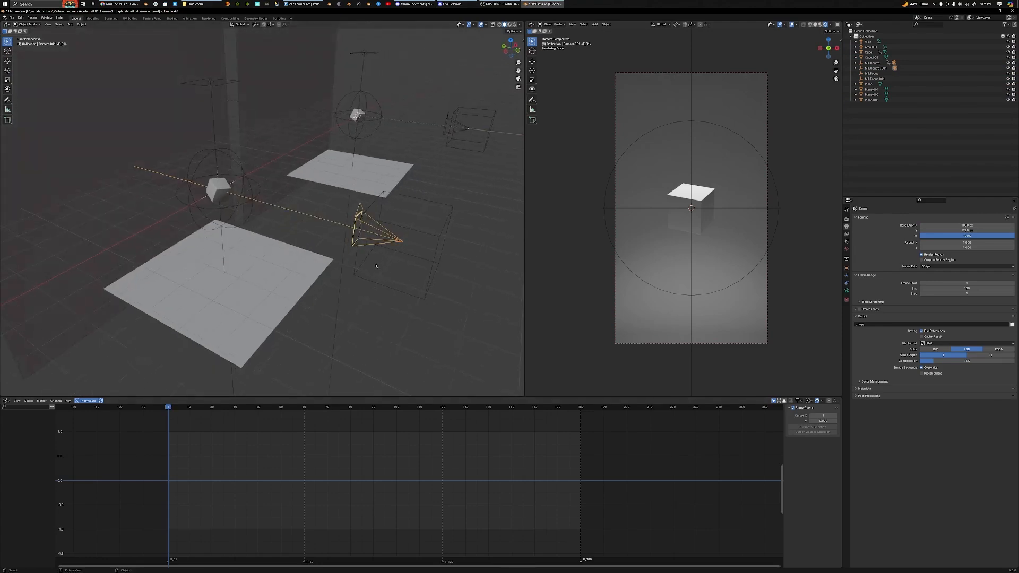
click(450, 118)
middle_drag(464, 139, 457, 178)
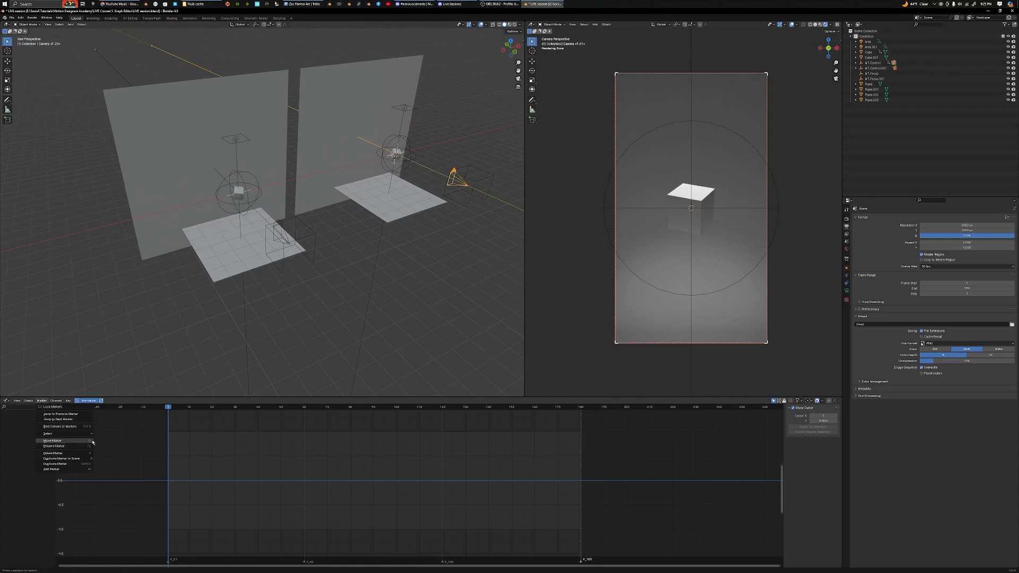
click(42, 401)
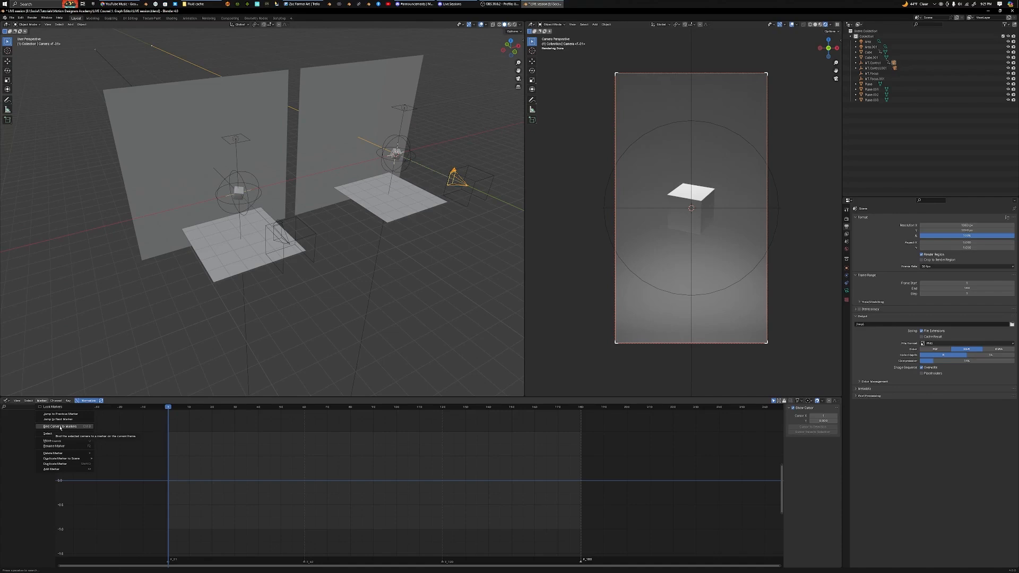
click(60, 427)
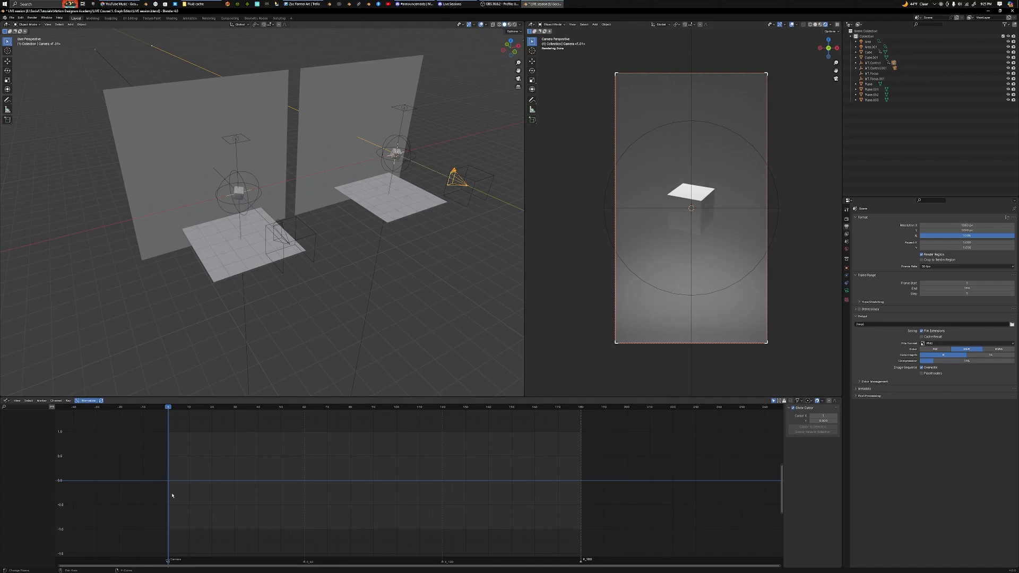
Bind the duplicated set's camera, Camera.001, to the marker at frame 60
drag(222, 413, 284, 413)
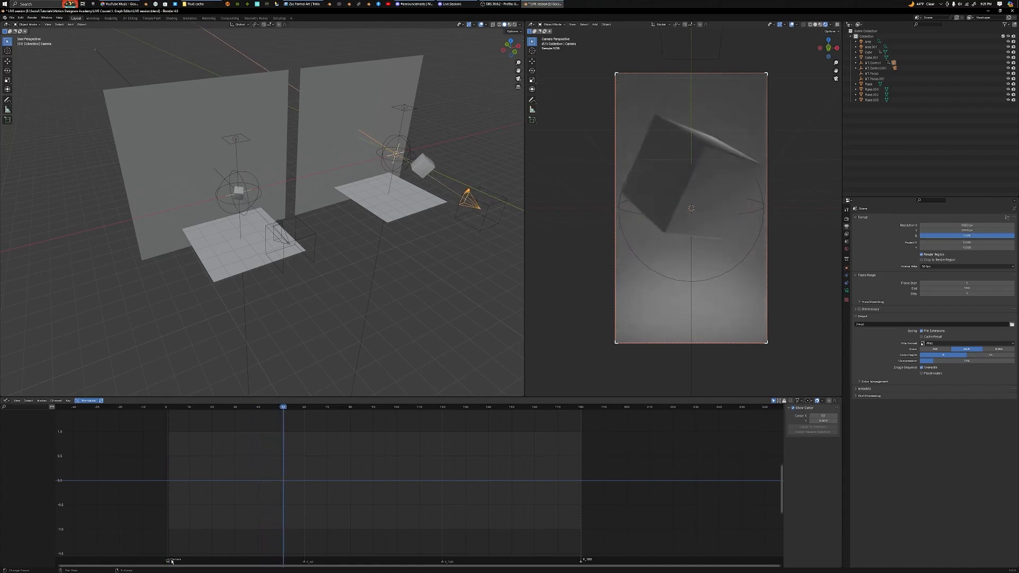
click(305, 407)
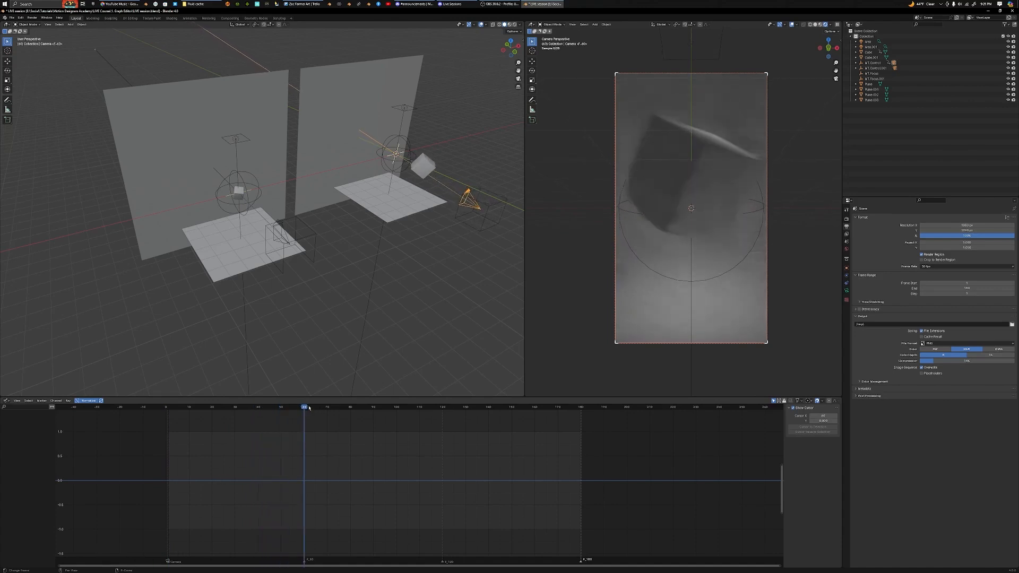
click(41, 400)
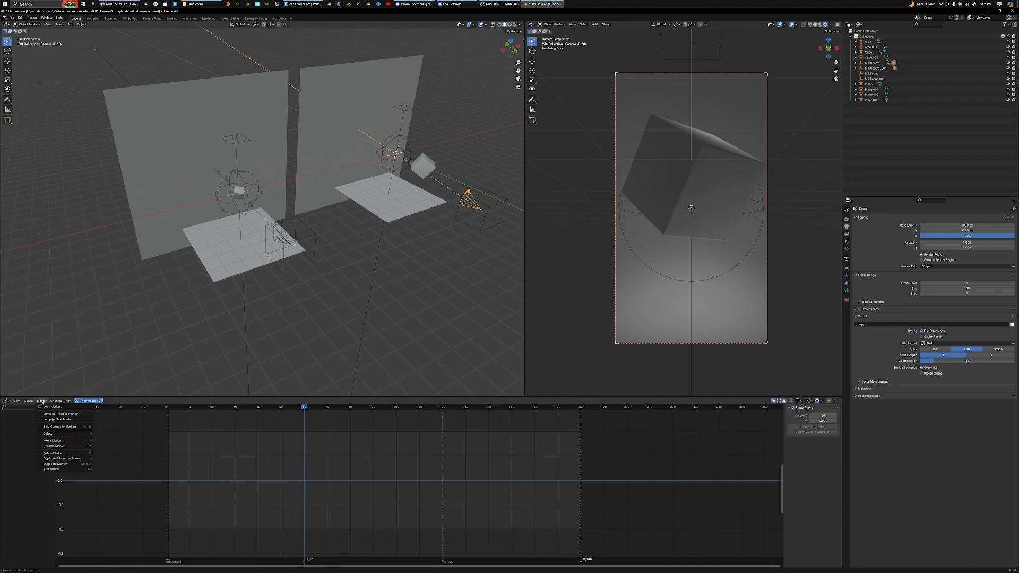
click(282, 230)
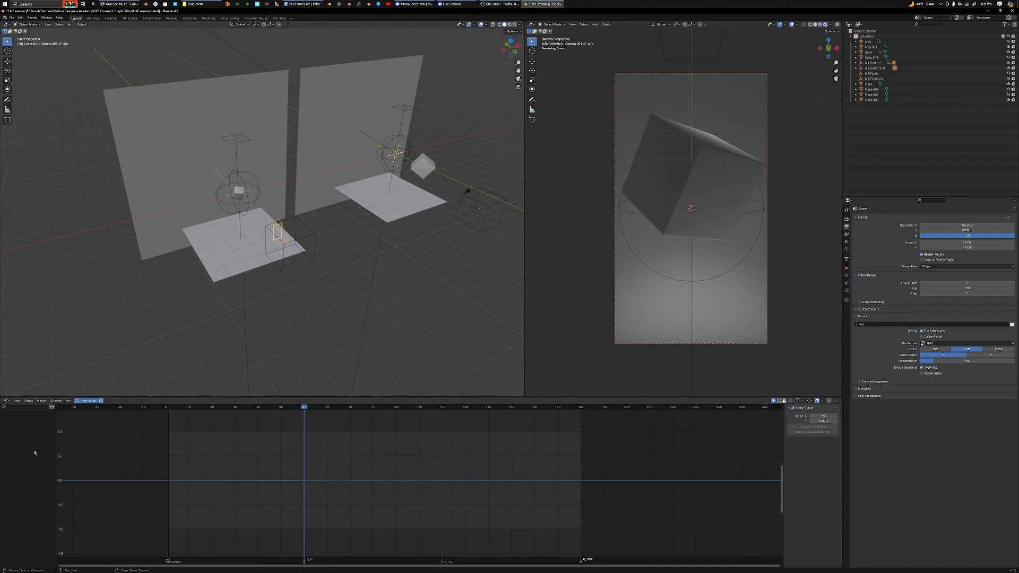
click(42, 401)
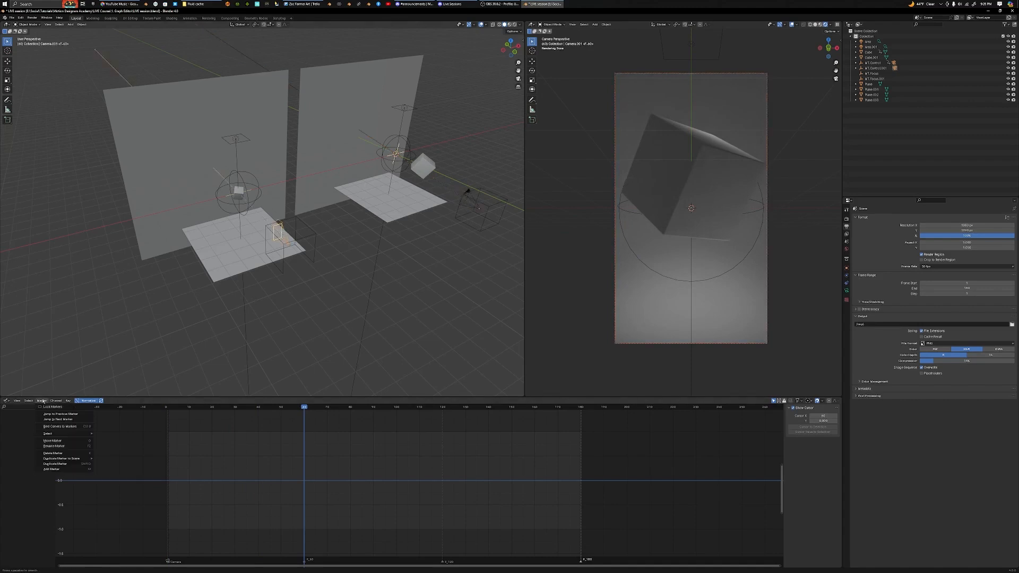
click(60, 427)
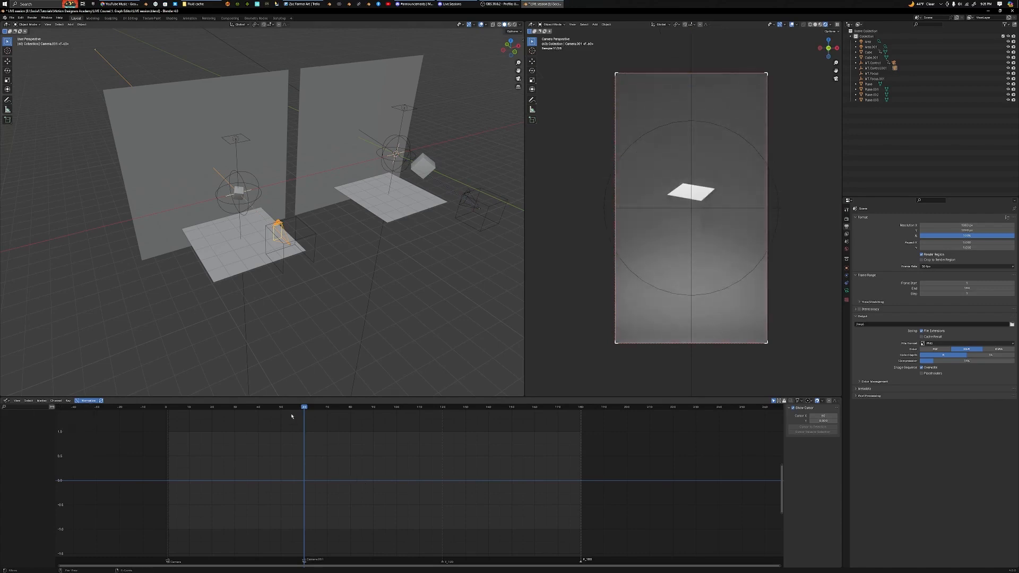
Play the animation repeatedly from the first frame to examine the camera switch at frame 60
drag(289, 410, 225, 417)
key(shift+Left)
key(space)
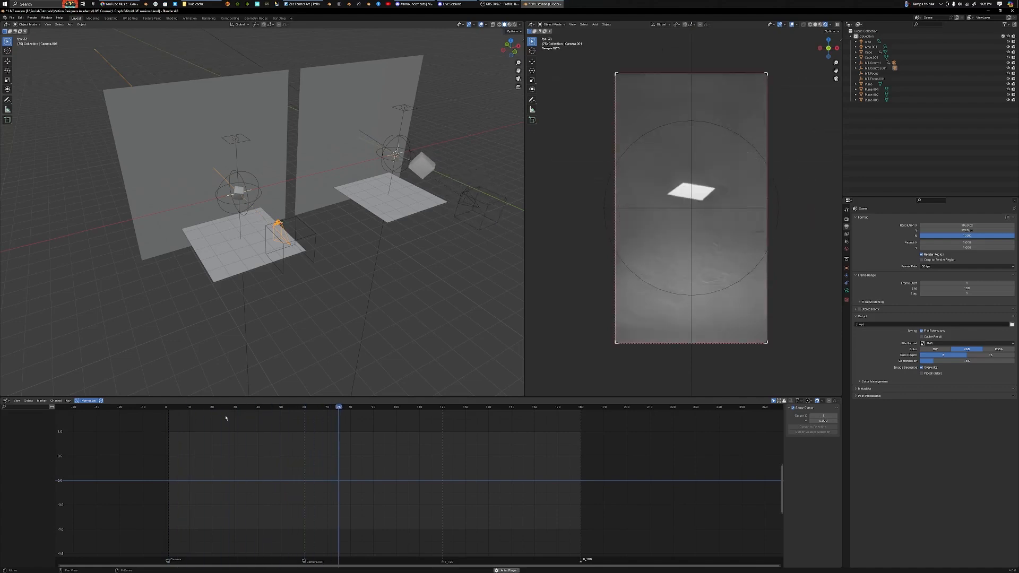
key(space)
key(shift+Left)
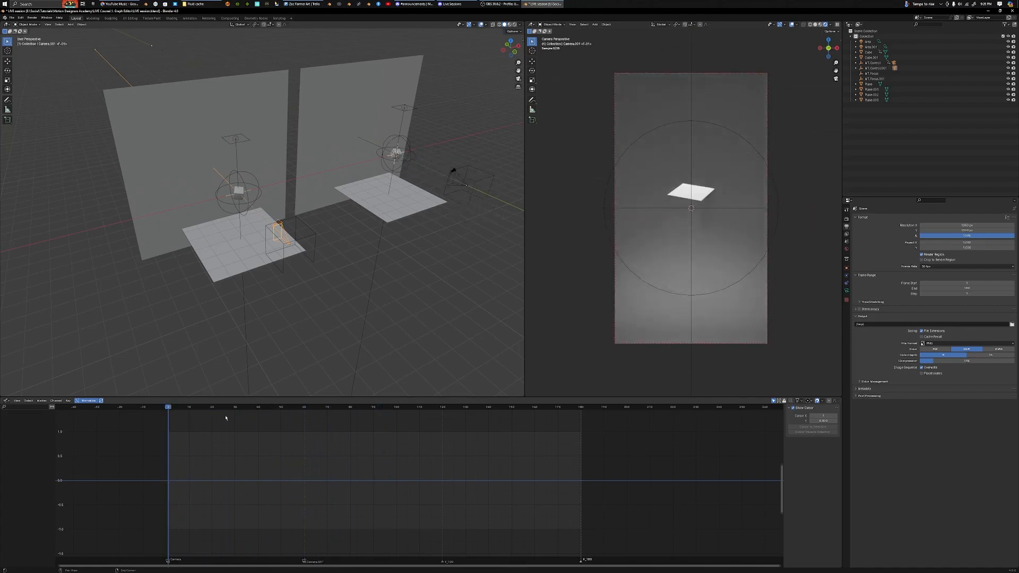
key(space)
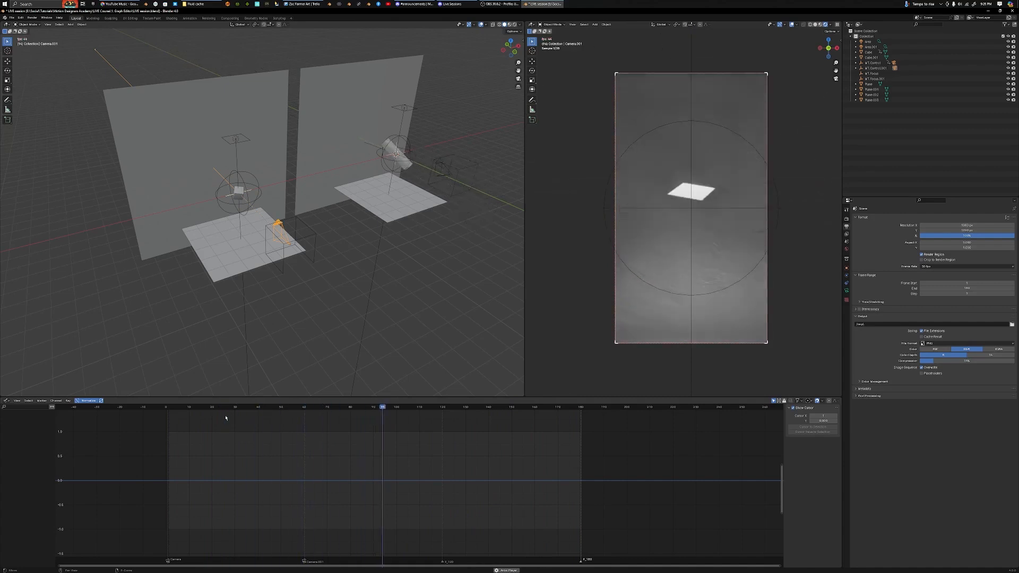
key(space)
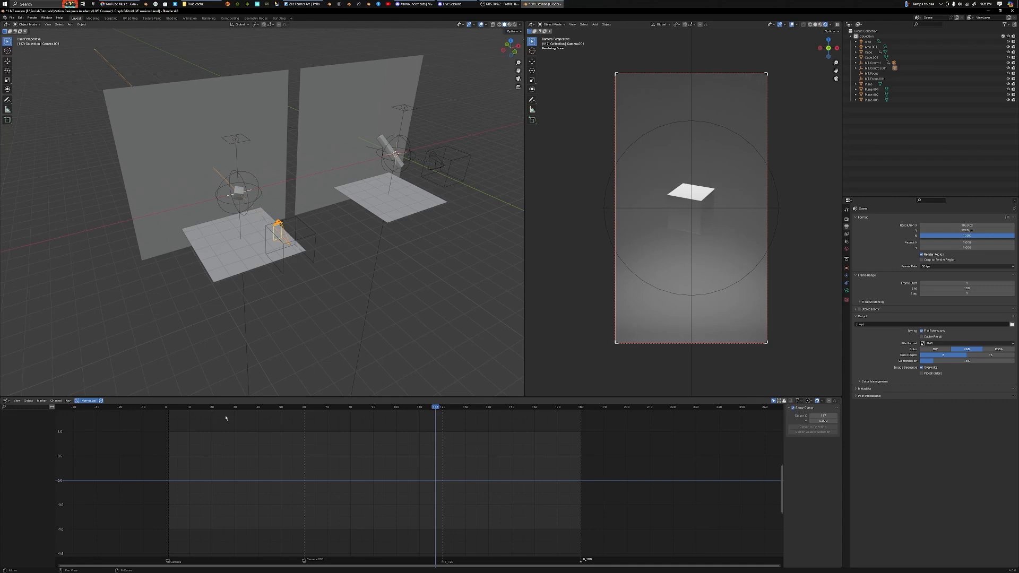
key(shift+Left)
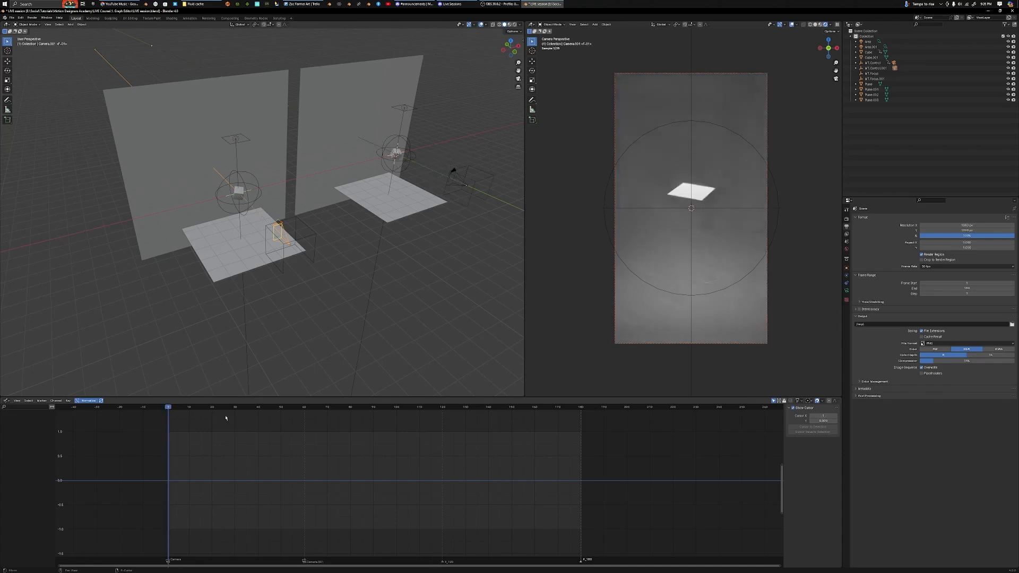
key(space)
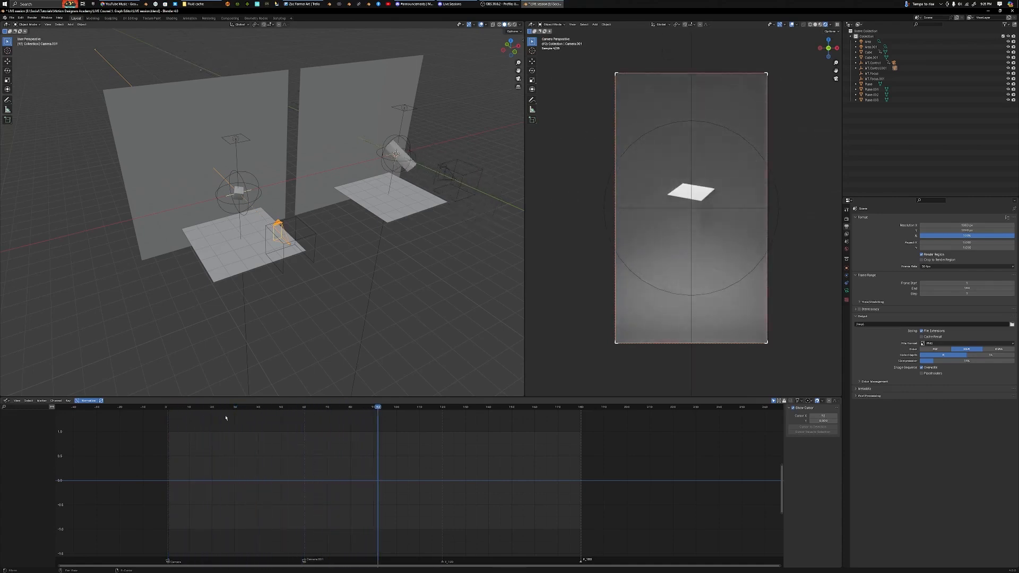
key(shift+Left)
key(space)
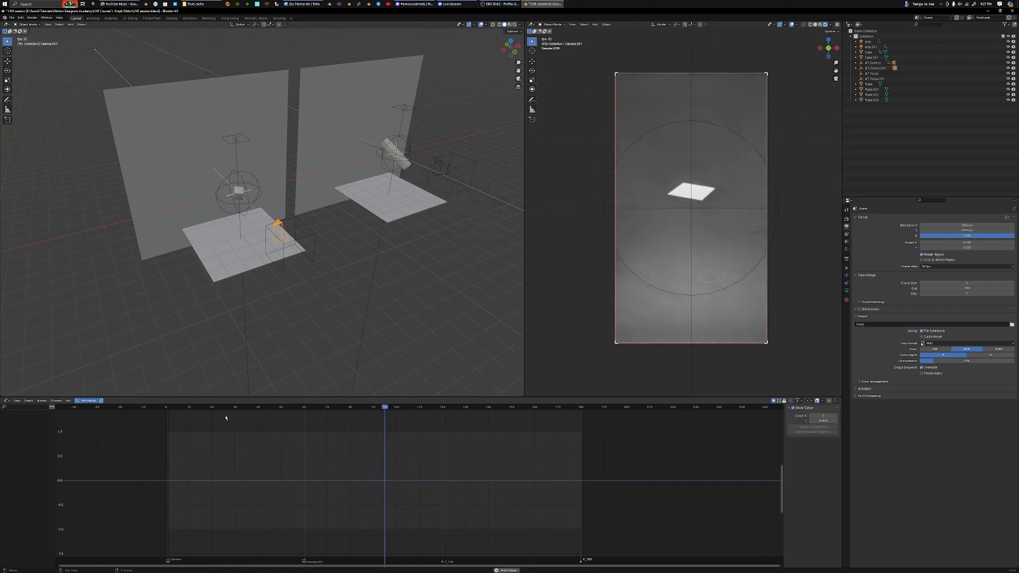
key(space)
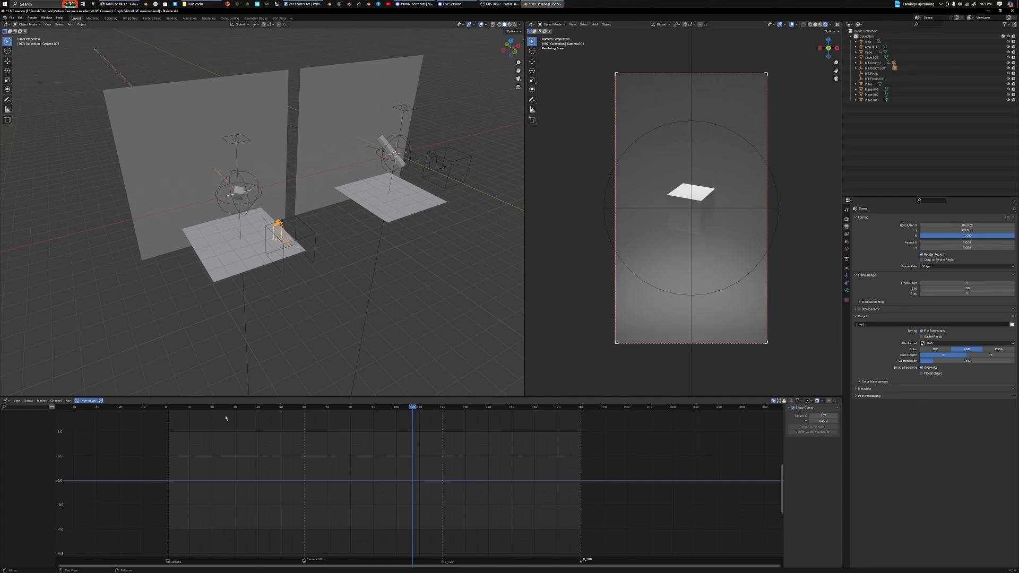
key(shift+Left)
key(space)
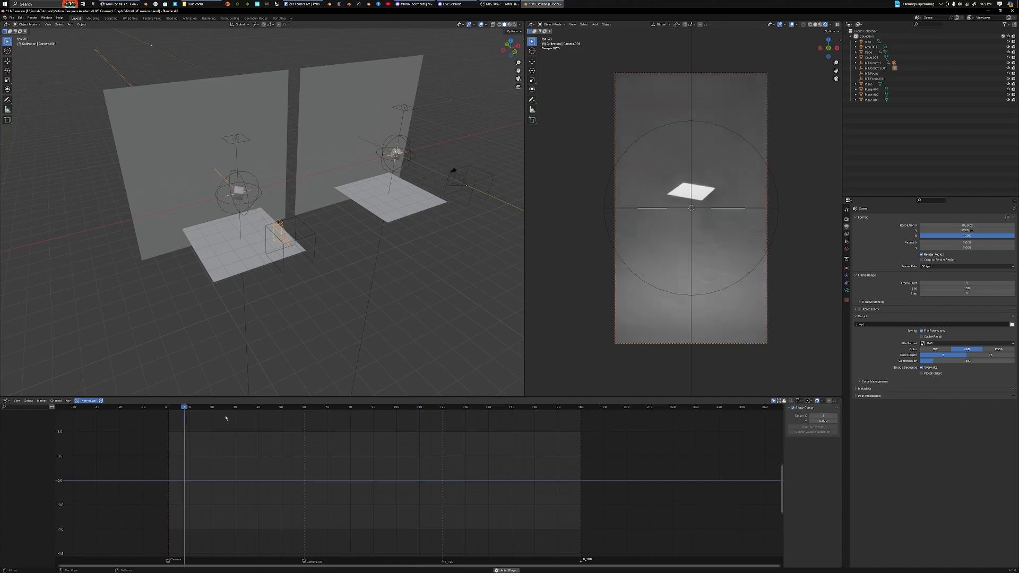
key(space)
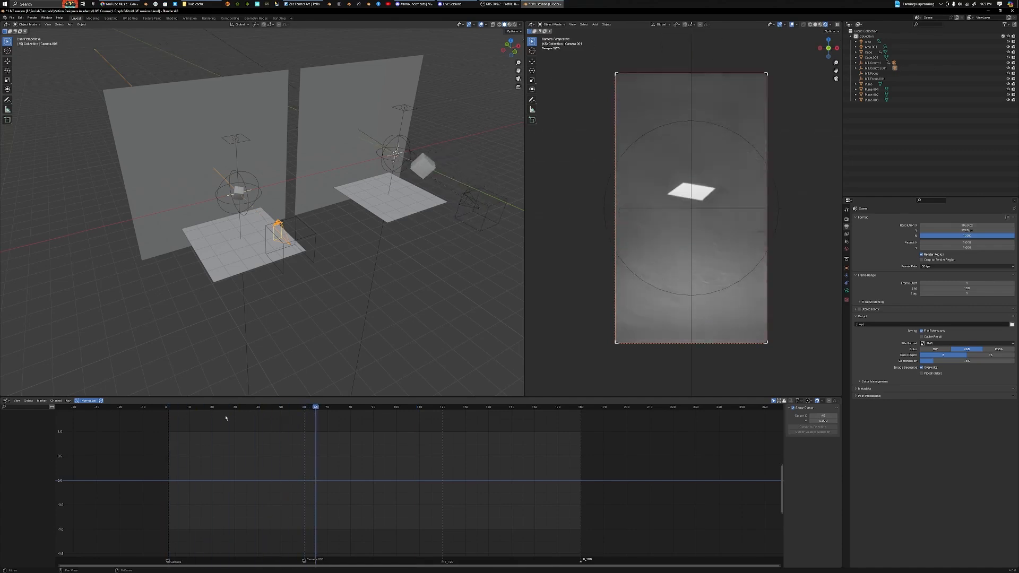
Undo the camera-to-marker bindings at frames 60 and 1
key(shift+Left)
key(Up)
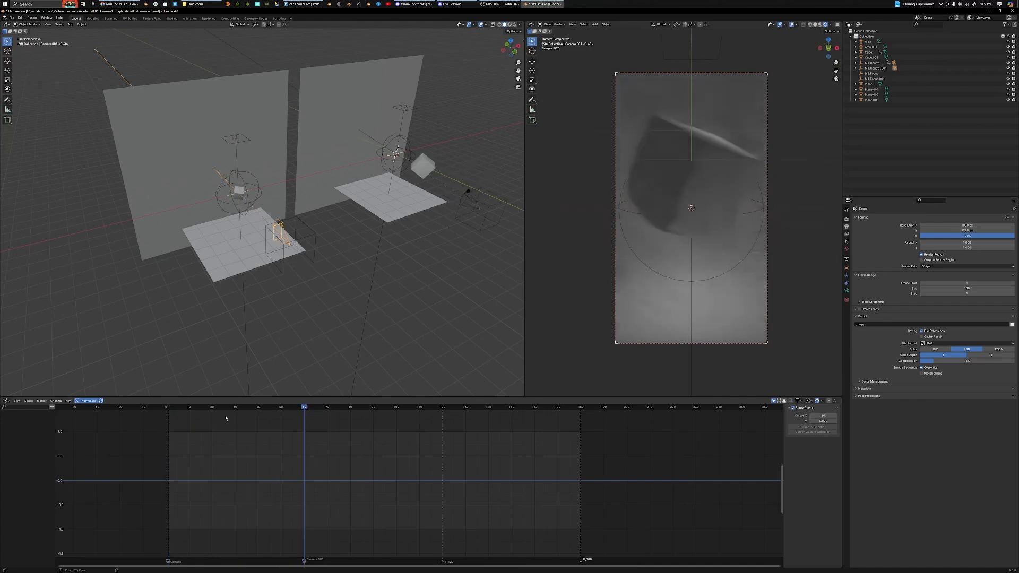
key(shift+Left)
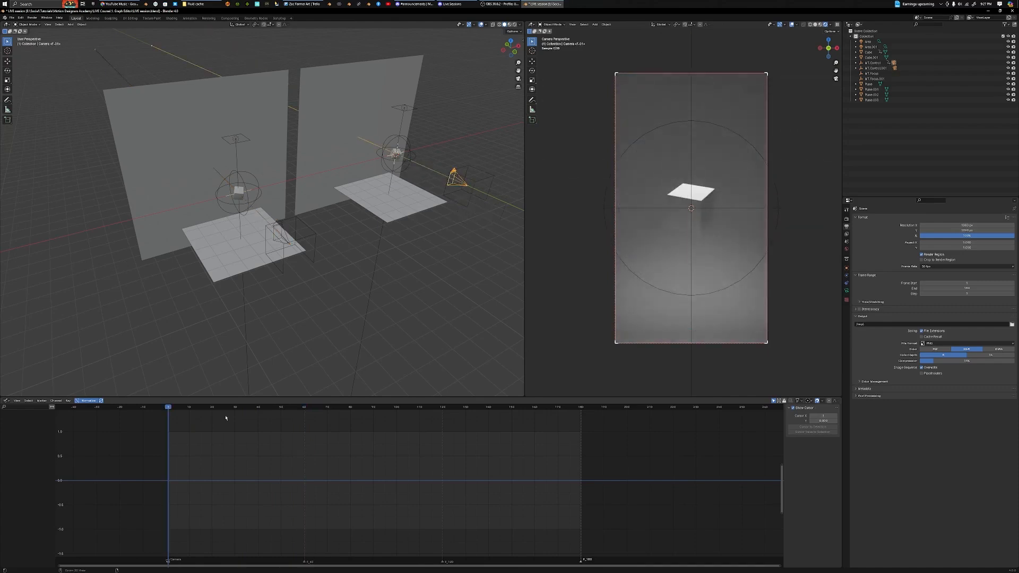
Bind the duplicated set's camera, Camera.001, to the marker at frame 1
click(277, 232)
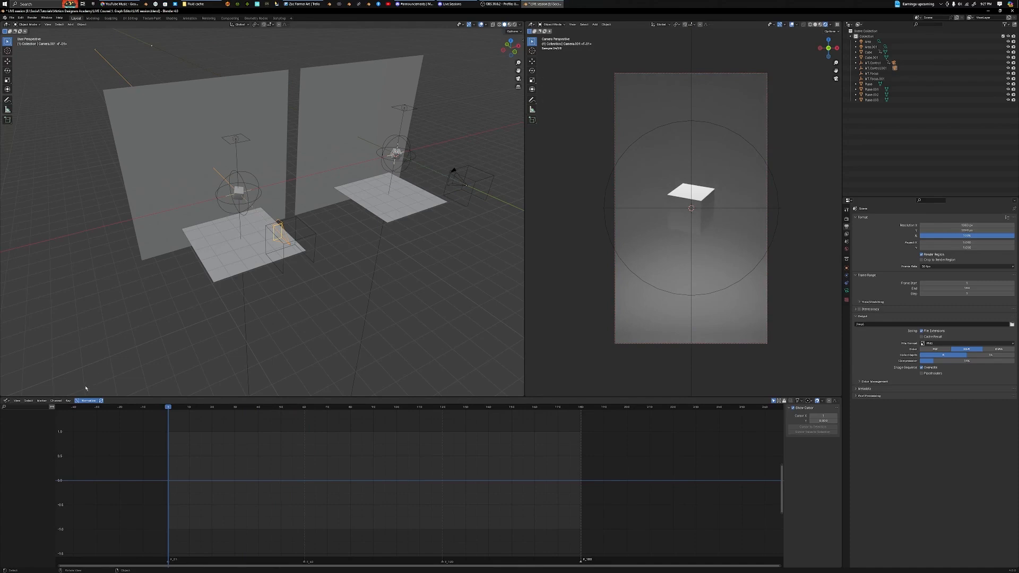
click(42, 401)
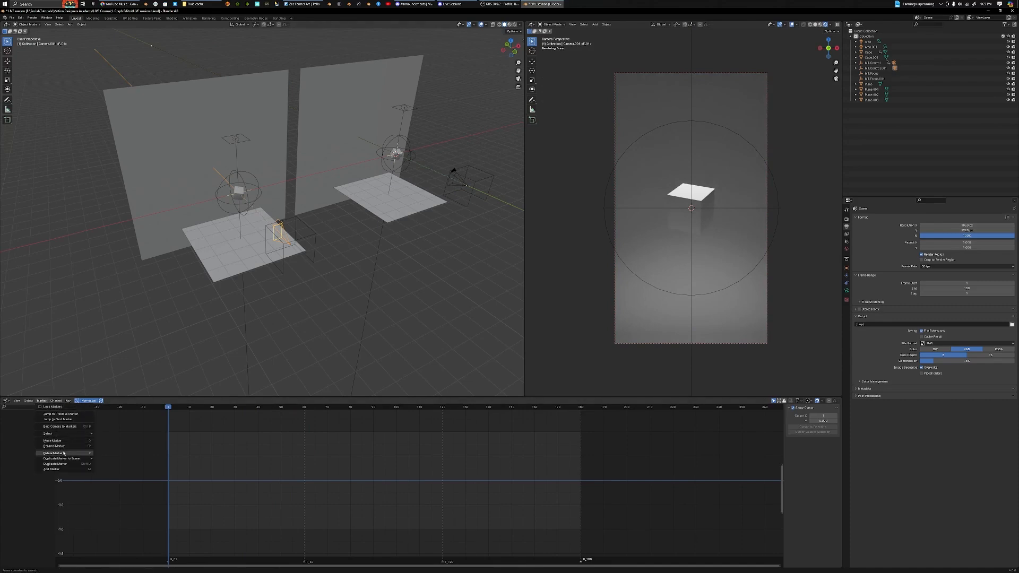
click(60, 427)
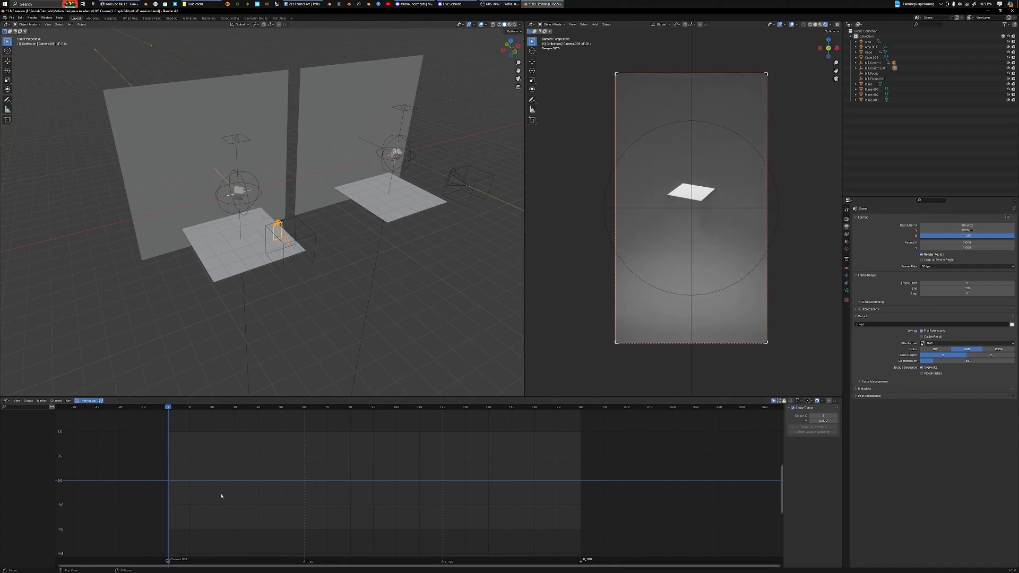
Play back the shot through Camera.001, check the Live Sessions chat, and return to the first frame in Blender
key(space)
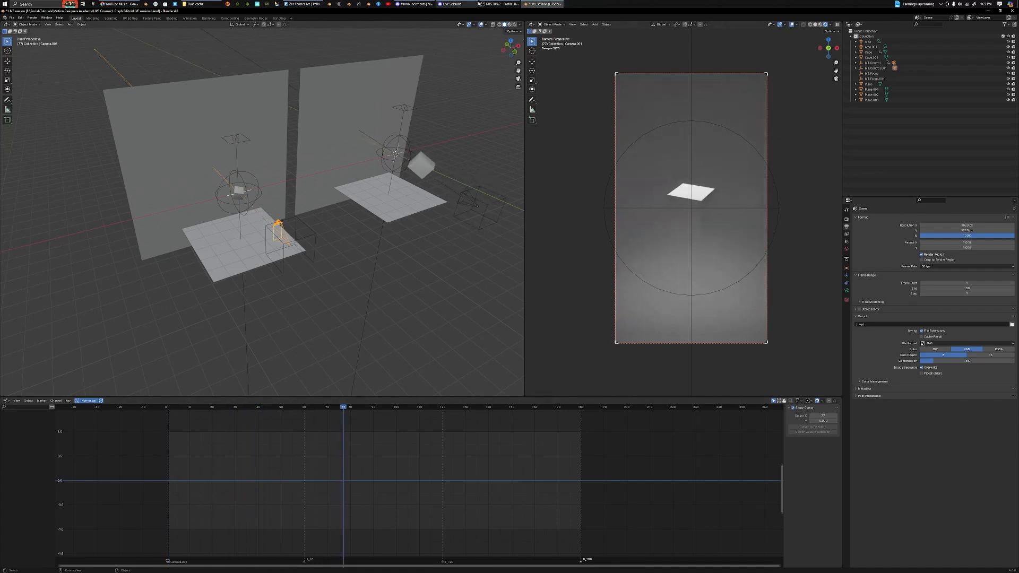
click(452, 3)
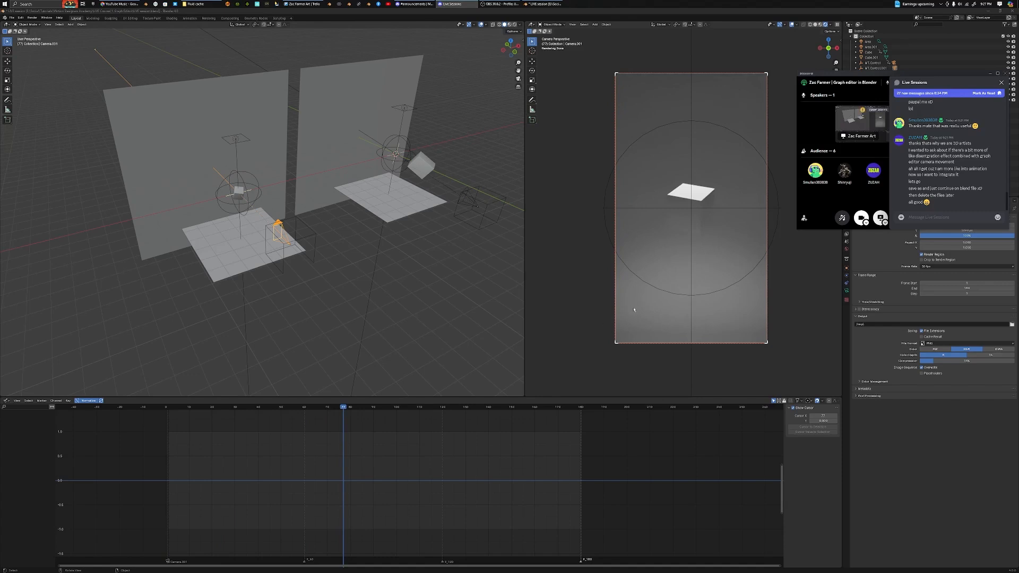
click(441, 285)
key(shift+Left)
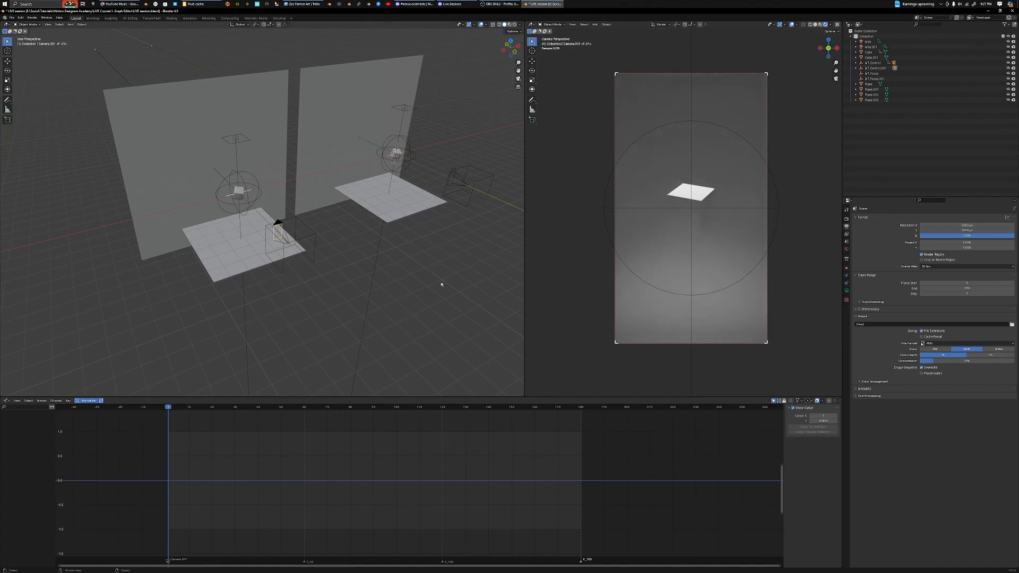
Keyframe the location, rotation and scale of the duplicated cube, Cube.001, at frame 1
key(space)
key(space)
key(shift+Left)
middle_drag(442, 285, 312, 231)
click(218, 192)
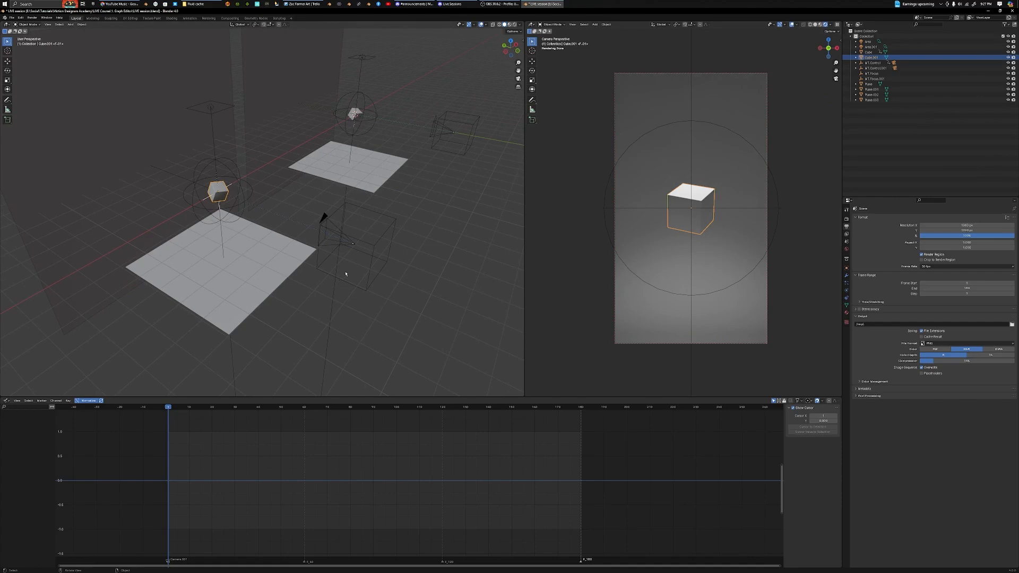
key(i)
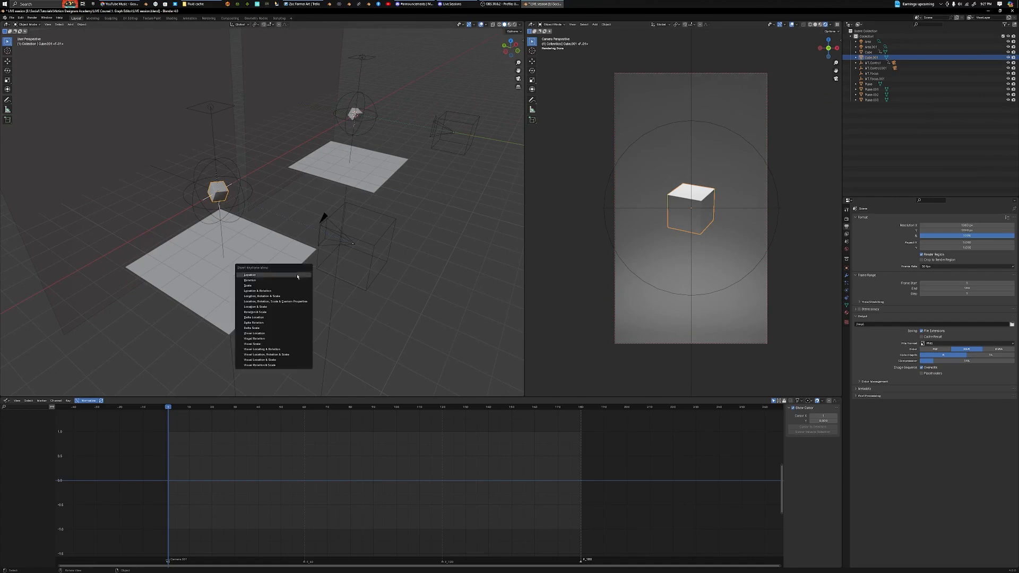
click(274, 293)
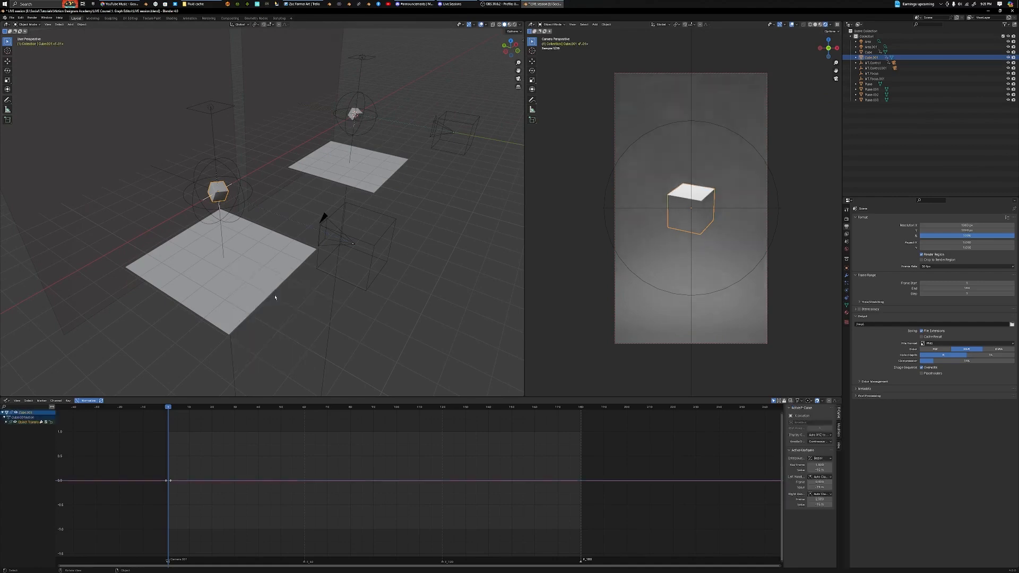
Keyframe the duplicated camera's control empty at frame 1
click(369, 214)
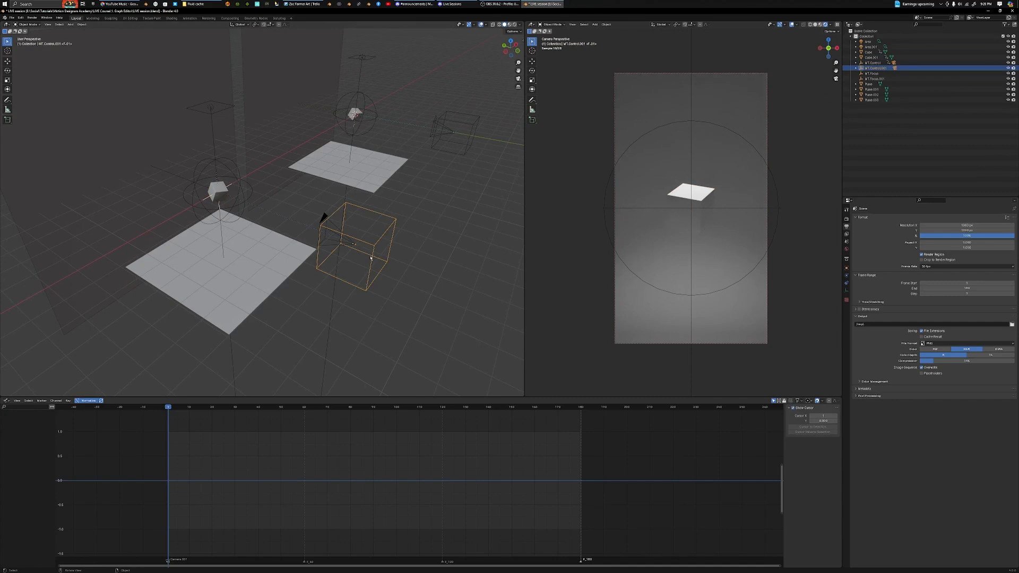
key(i)
click(336, 270)
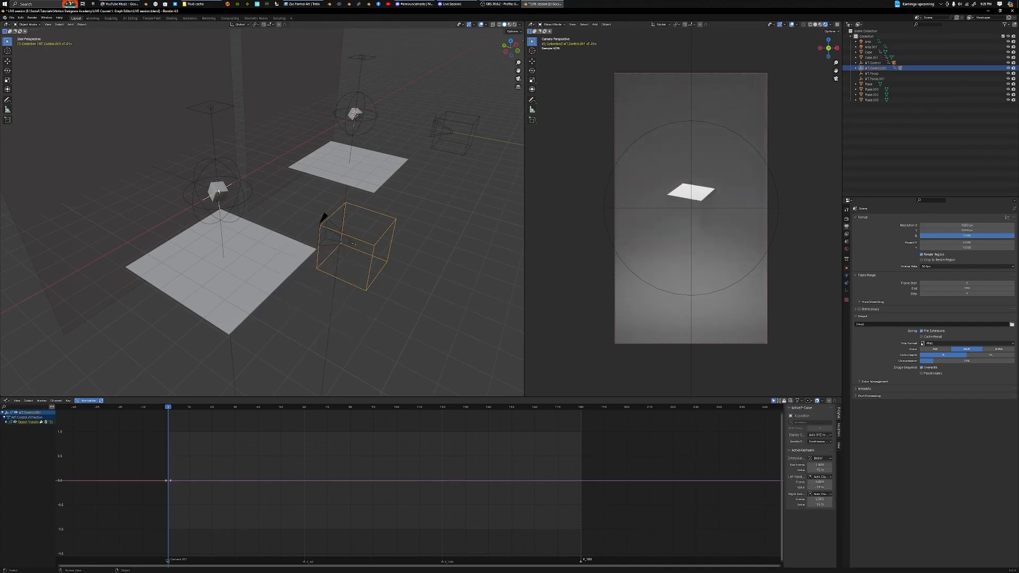
Keyframe Cube.001's location, rotation and scale at the final frame, 180
click(225, 192)
click(390, 233)
click(214, 186)
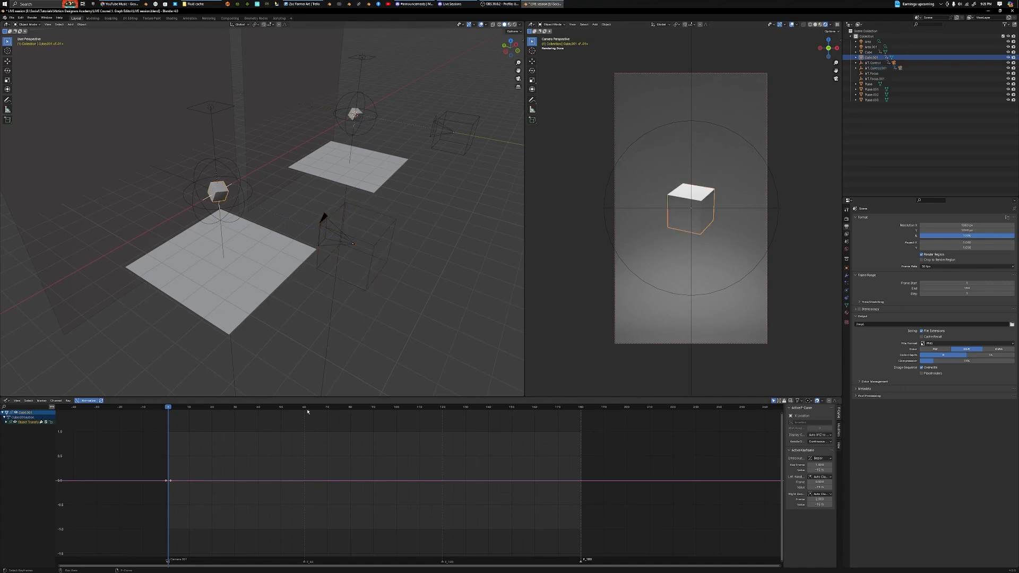
key(shift+Right)
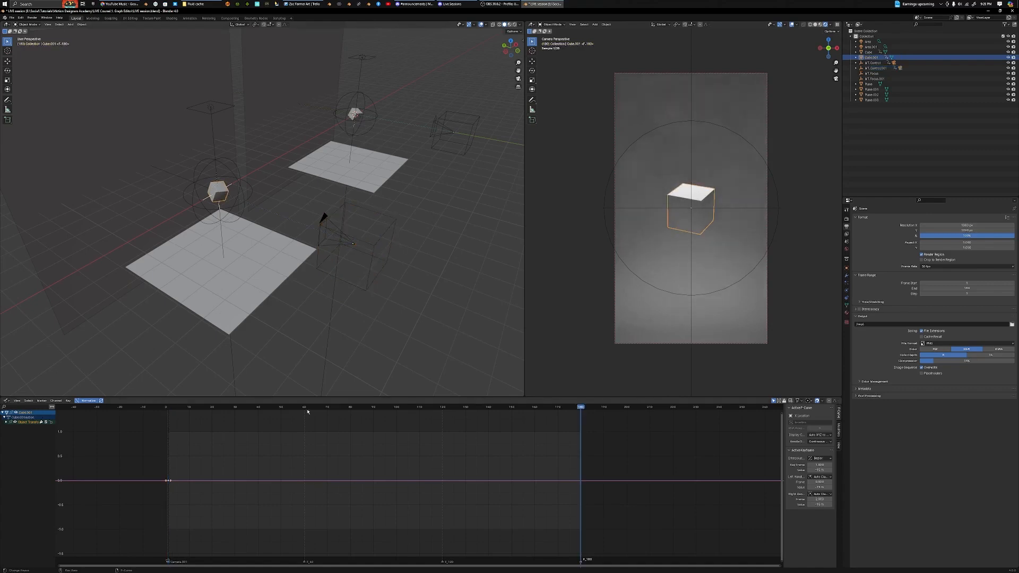
key(i)
click(226, 219)
Try shifting Cube.001's frame 1 keyframes slightly earlier along the time axis in the Graph Editor, and undo the move
click(170, 486)
middle_drag(186, 485, 381, 480)
scroll(280, 499, up, 5)
scroll(367, 492, up, 15)
middle_drag(169, 469, 467, 471)
scroll(366, 482, up, 5)
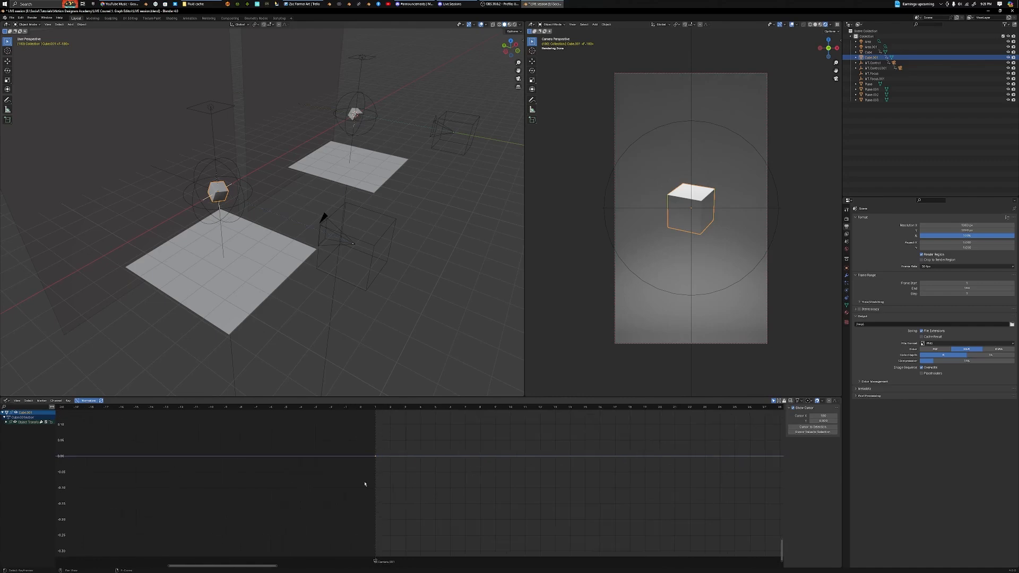
scroll(352, 416, down, 2)
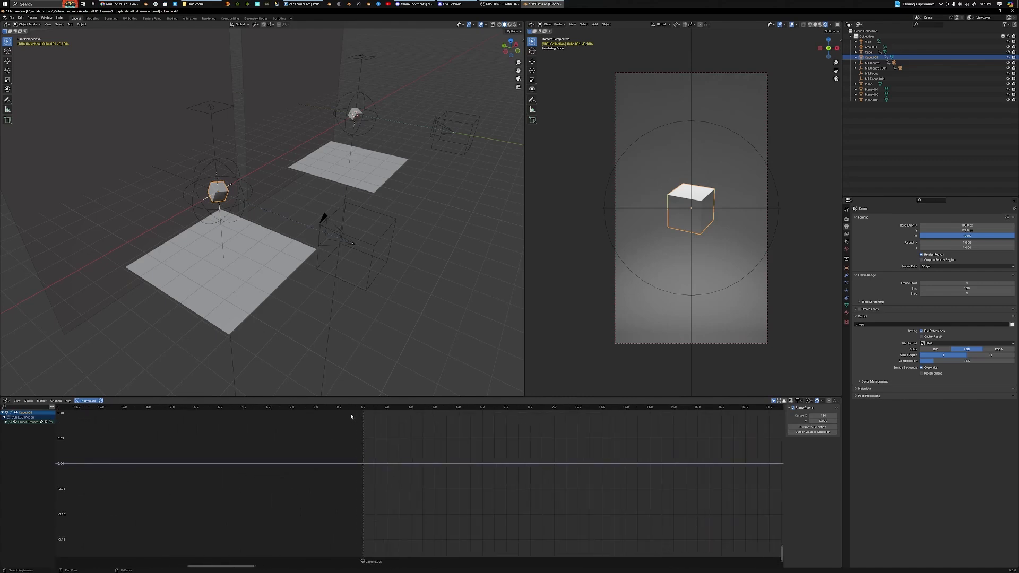
middle_drag(351, 416, 360, 437)
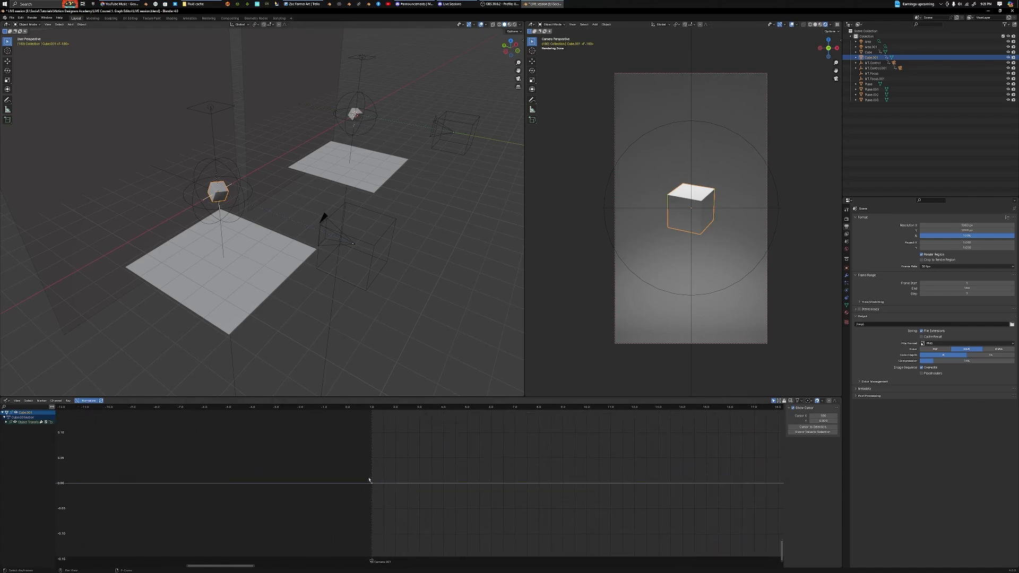
drag(362, 475, 399, 493)
key(g)
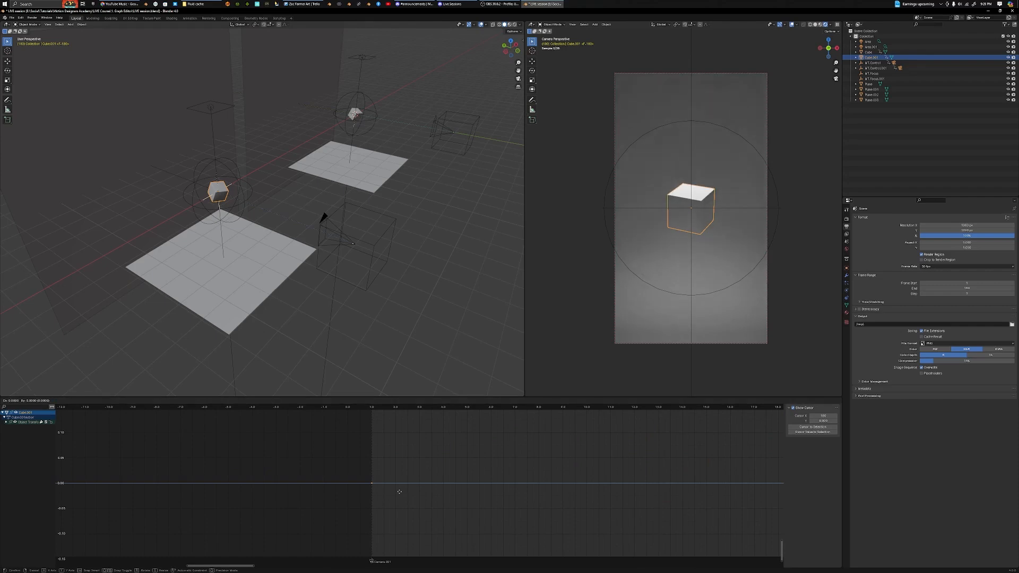
key(x)
click(231, 484)
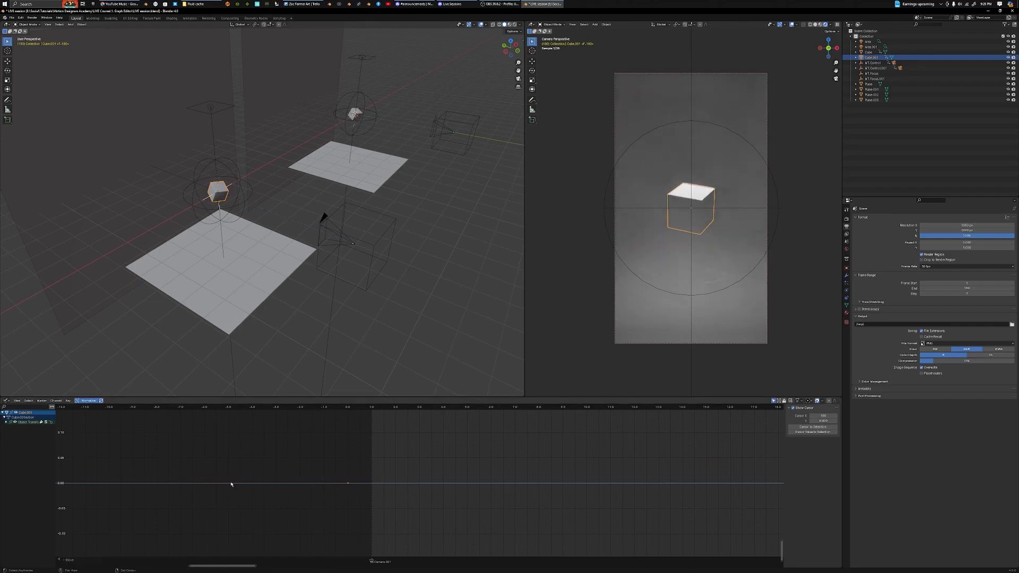
scroll(520, 485, down, 10)
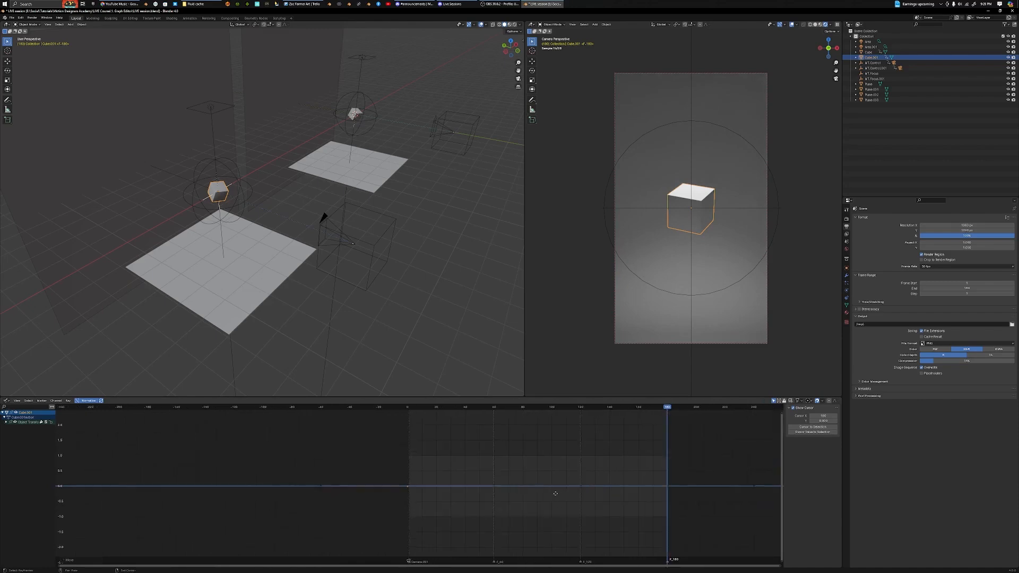
middle_drag(555, 494, 543, 482)
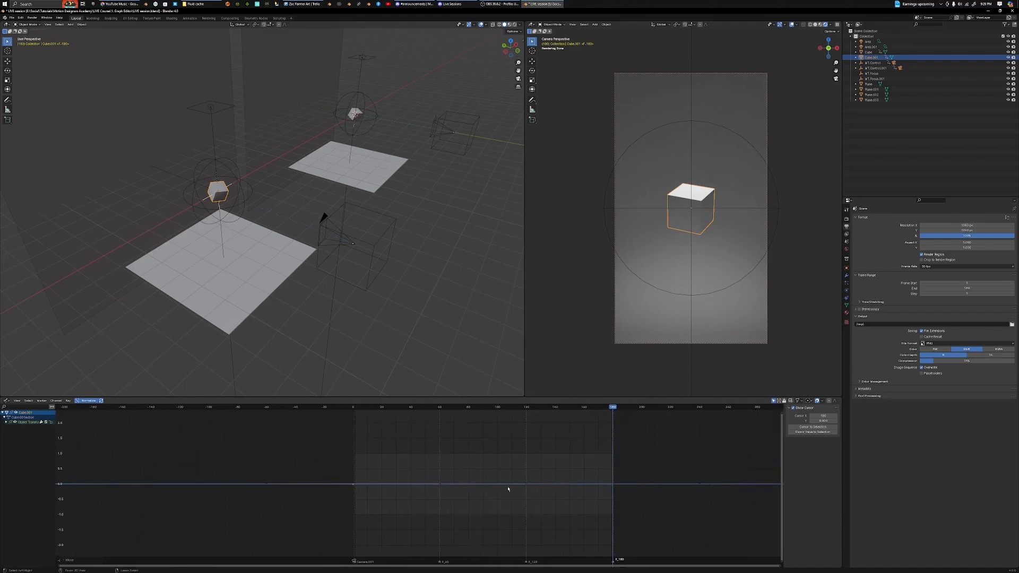
key(ctrl+z)
At frame 60, stretch Cube.001 along its local Z axis into a tall column
scroll(415, 487, up, 3)
middle_drag(409, 487, 426, 487)
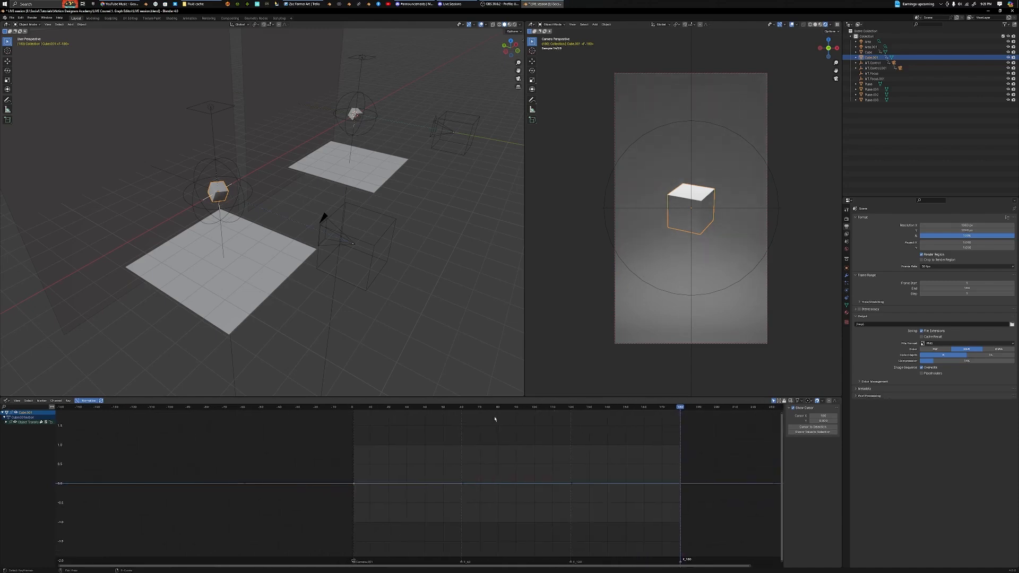
click(463, 408)
key(Left)
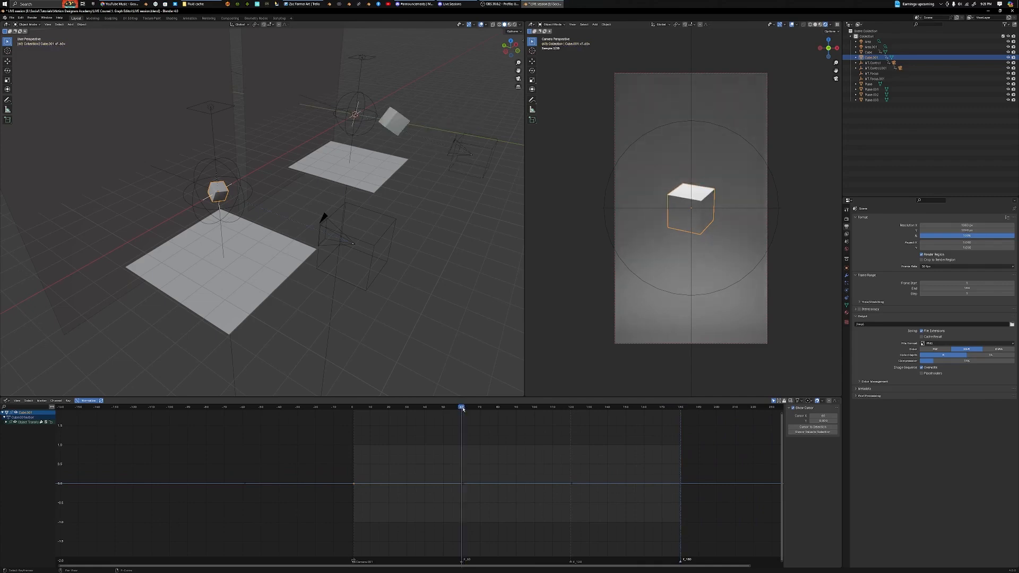
key(s)
key(z)
key(z)
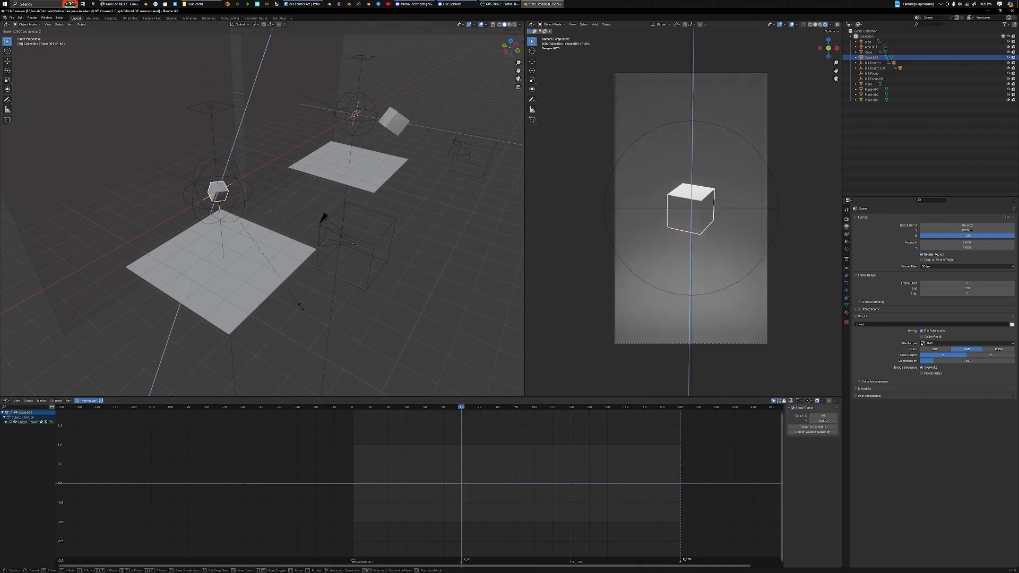
click(150, 283)
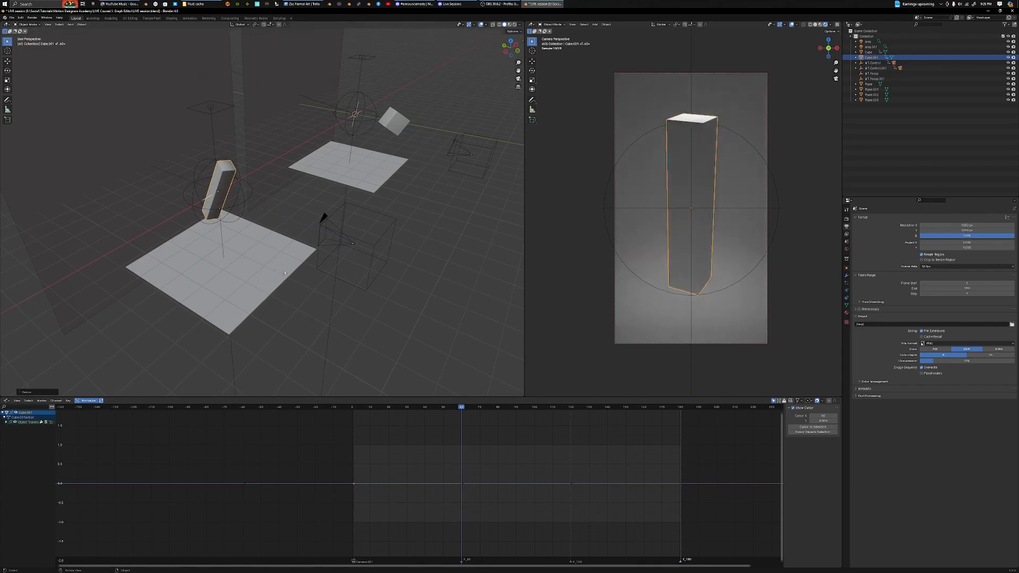
Trackball-rotate the column to a diagonal tilt, keyframe its location, rotation and scale at frame 60, and go to the marker at frame 120
key(r)
key(r)
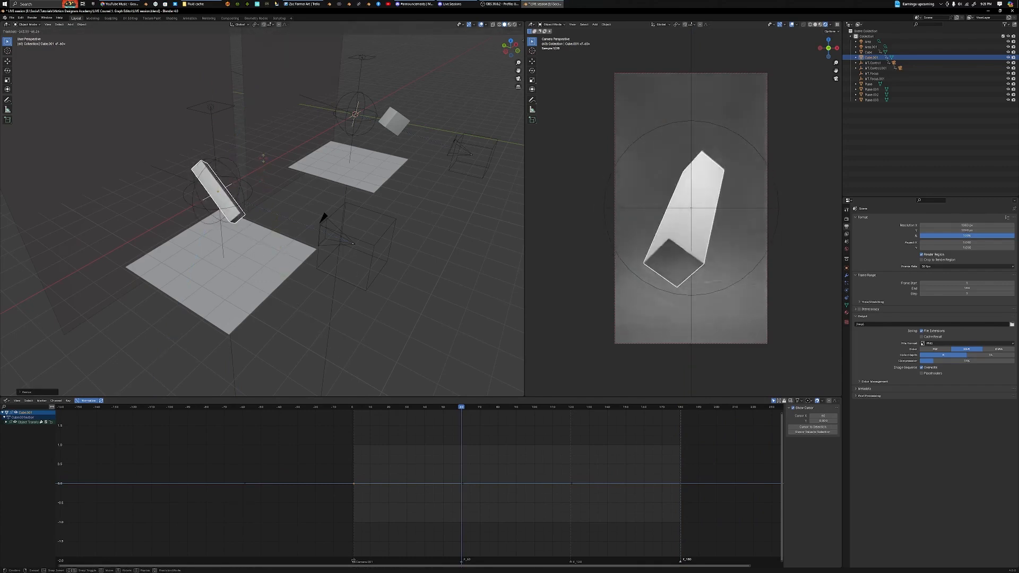
click(271, 208)
key(i)
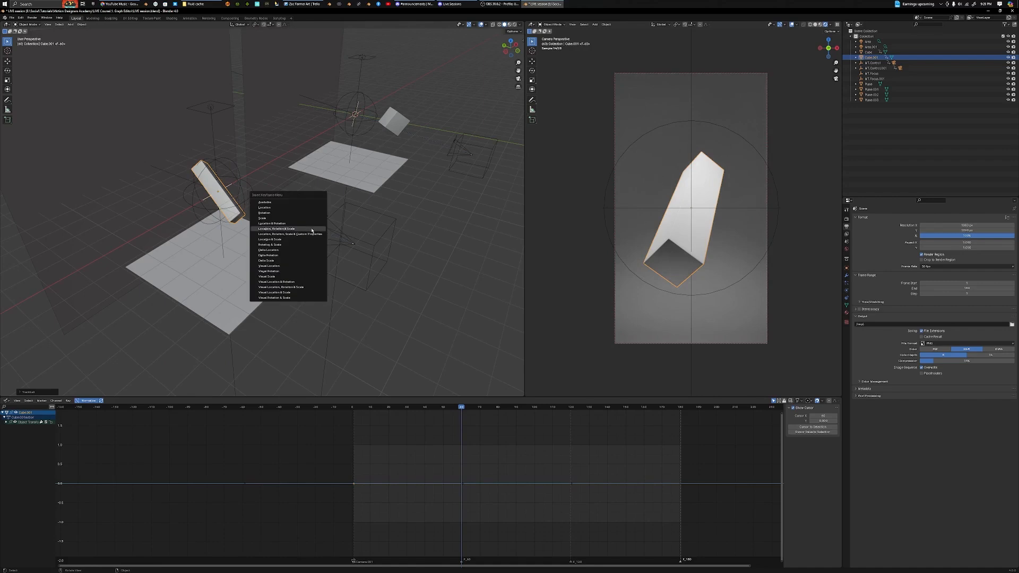
click(312, 231)
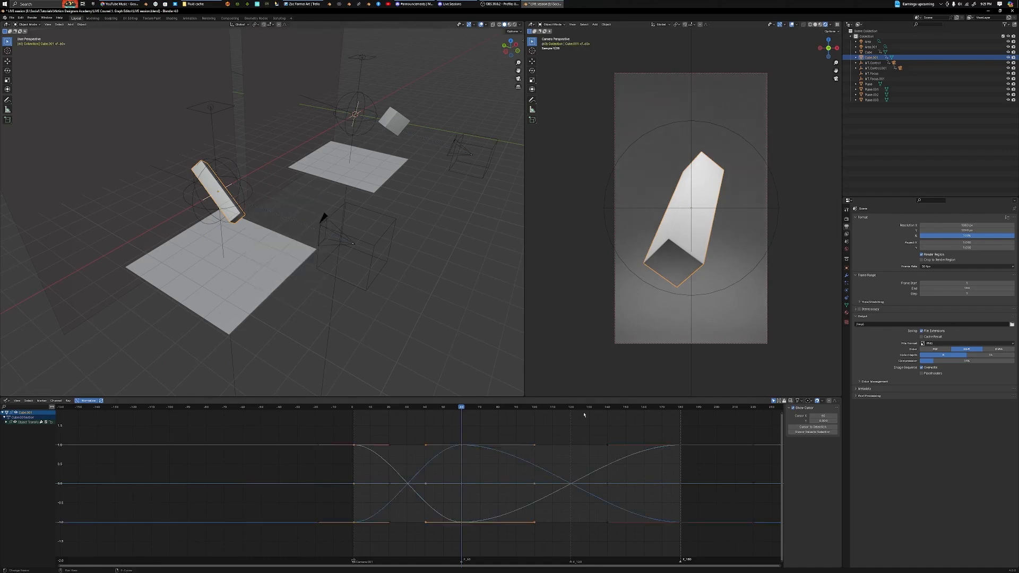
key(Up)
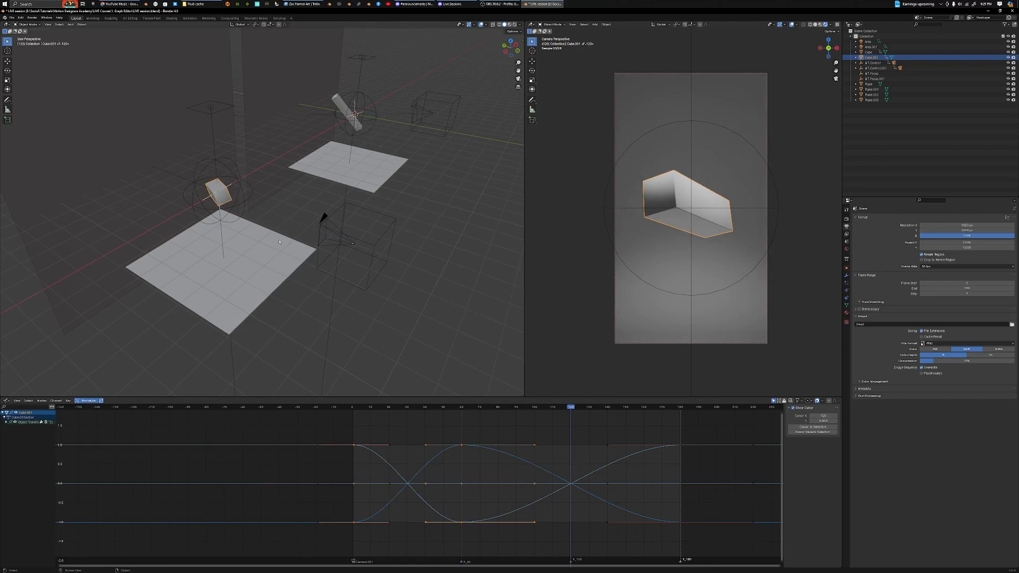
key(r)
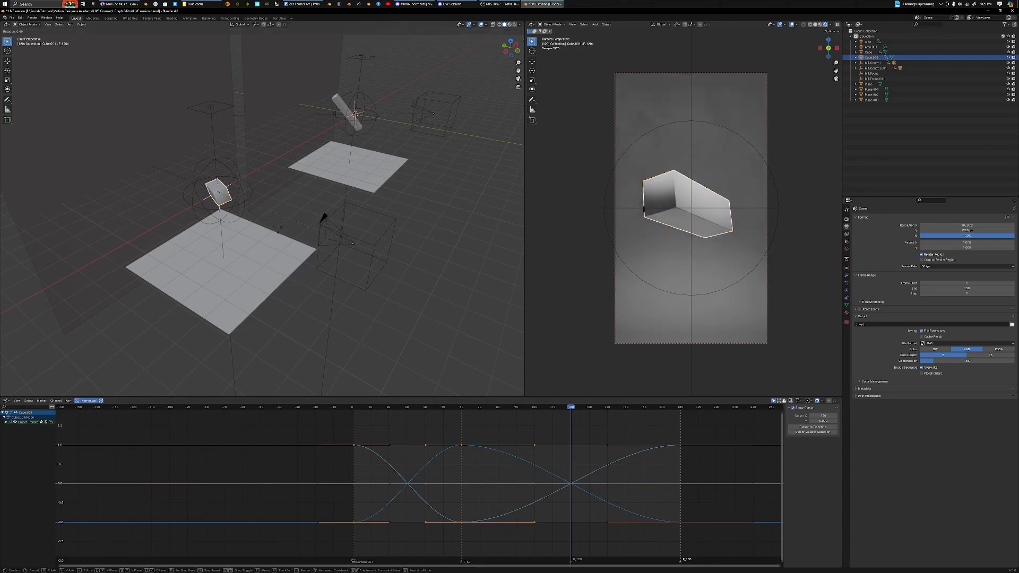
key(x)
right_click(298, 239)
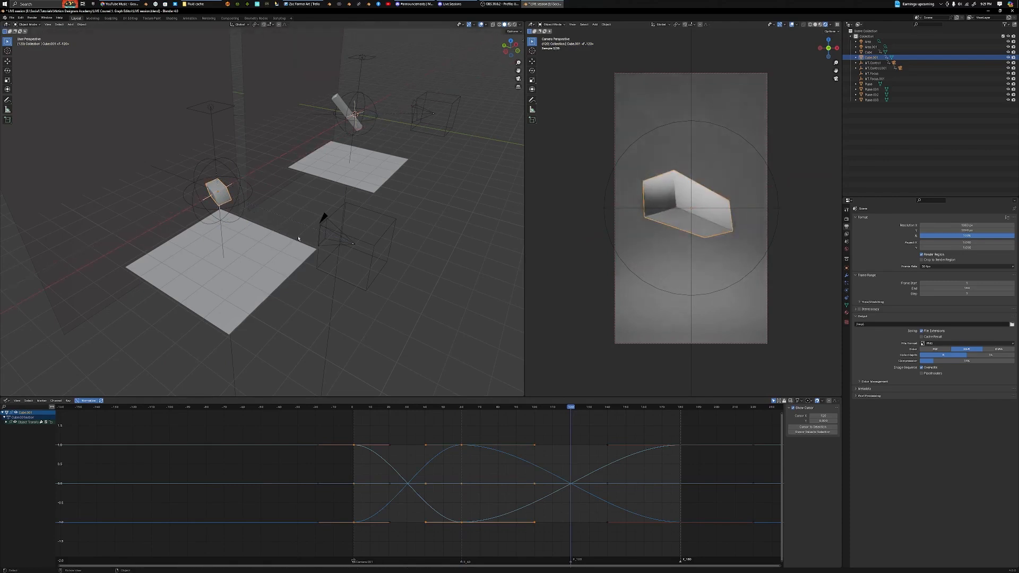
Stretch Cube.001 along its local Y axis and keyframe its location, rotation and scale at frame 120
key(s)
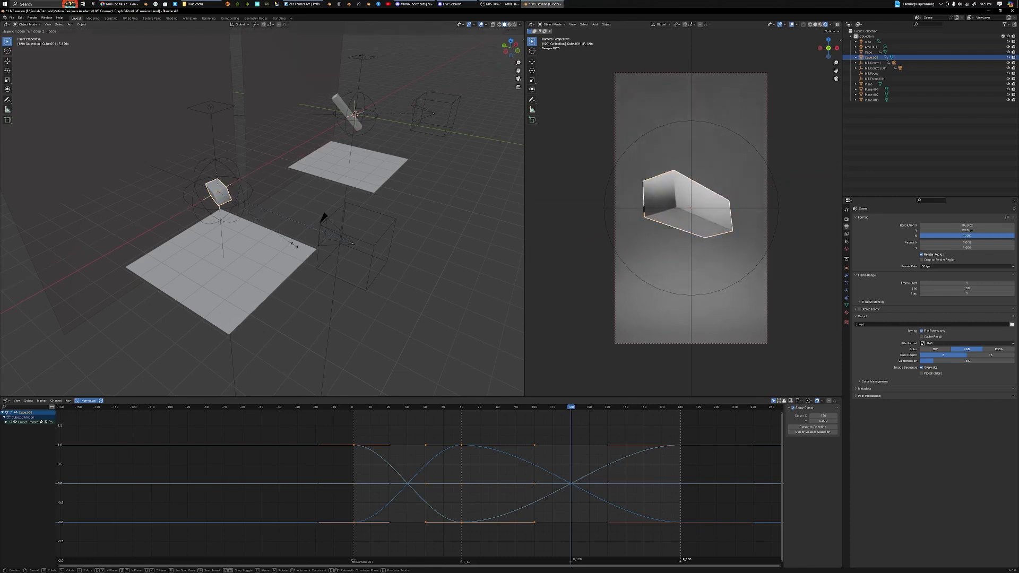
key(y)
key(y)
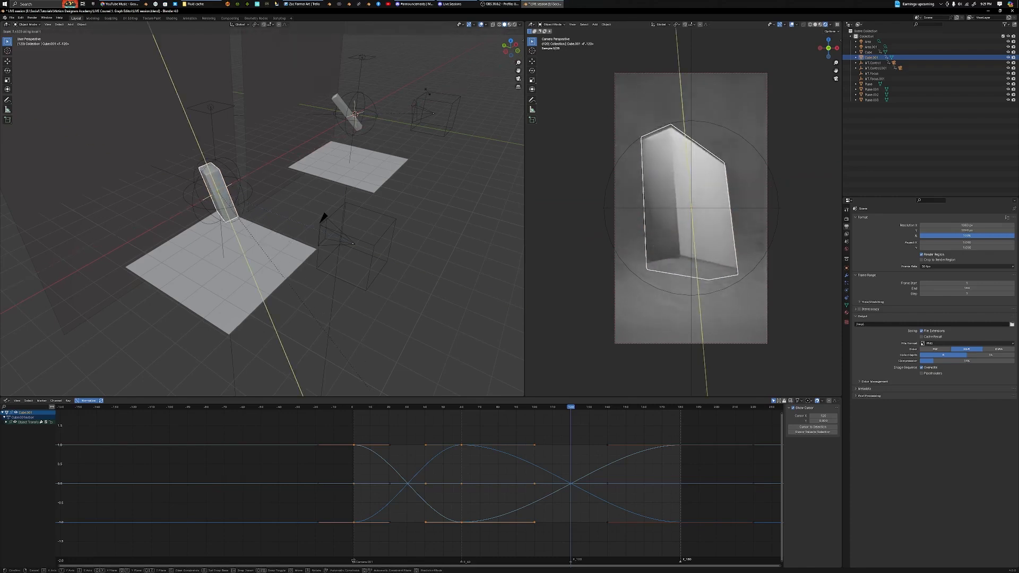
click(9, 260)
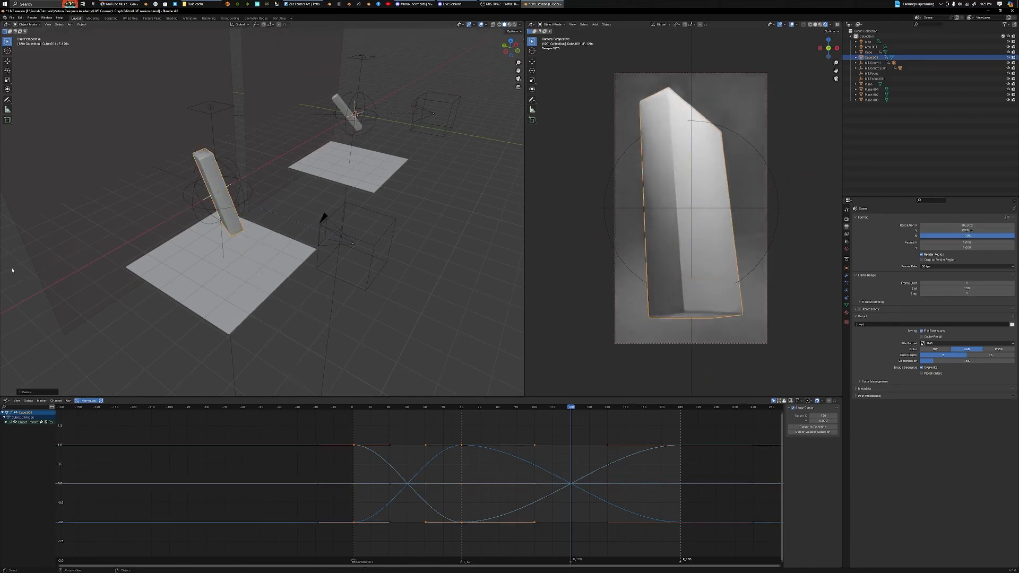
key(i)
click(259, 229)
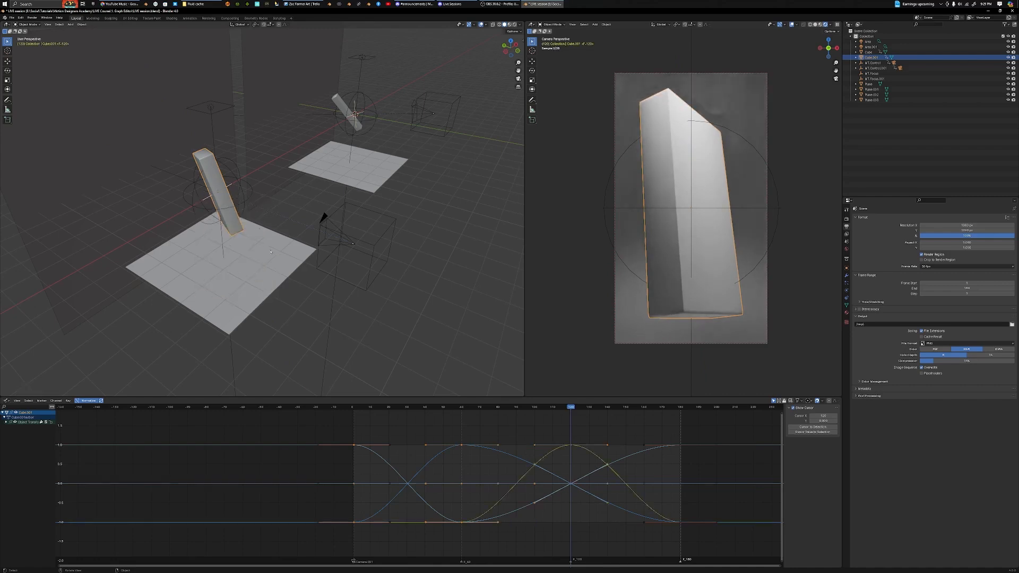
Deselect the curves and play back the animation to examine Cube.001's motion
click(546, 423)
key(space)
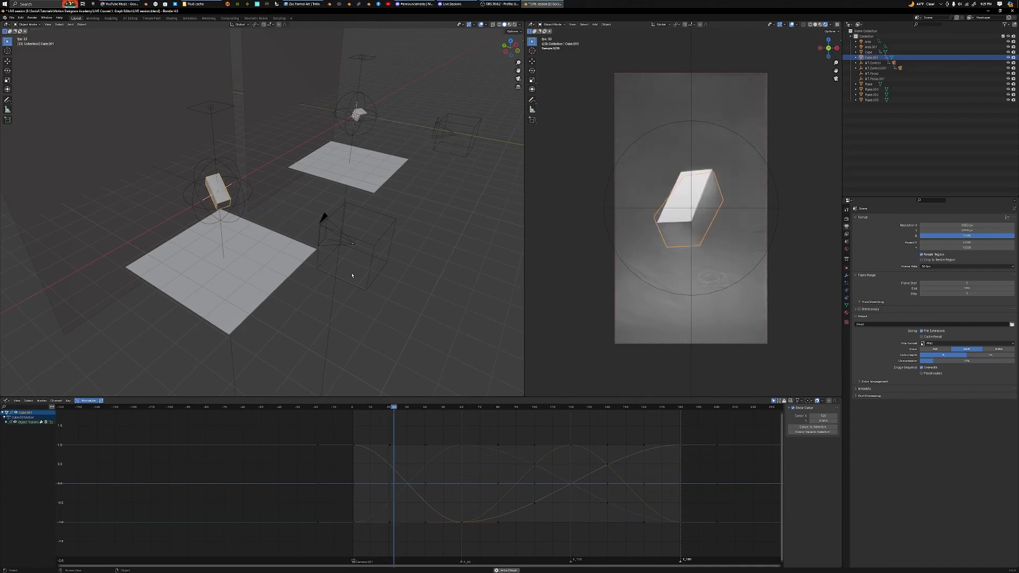
key(space)
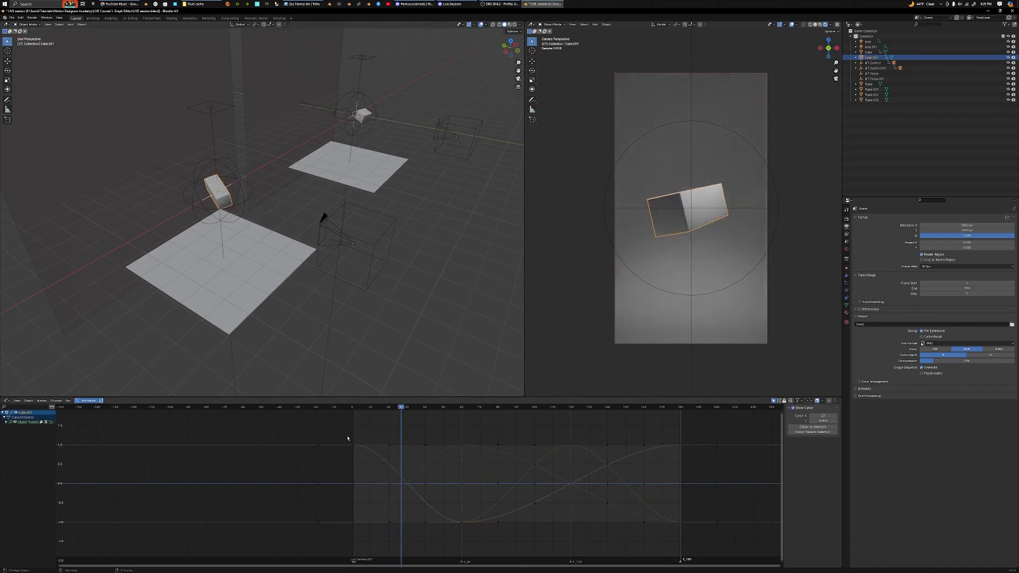
Select the upper keyframes at frame 1 in the Graph Editor and rotate their handles to nearly vertical for a fast start
drag(345, 426, 363, 535)
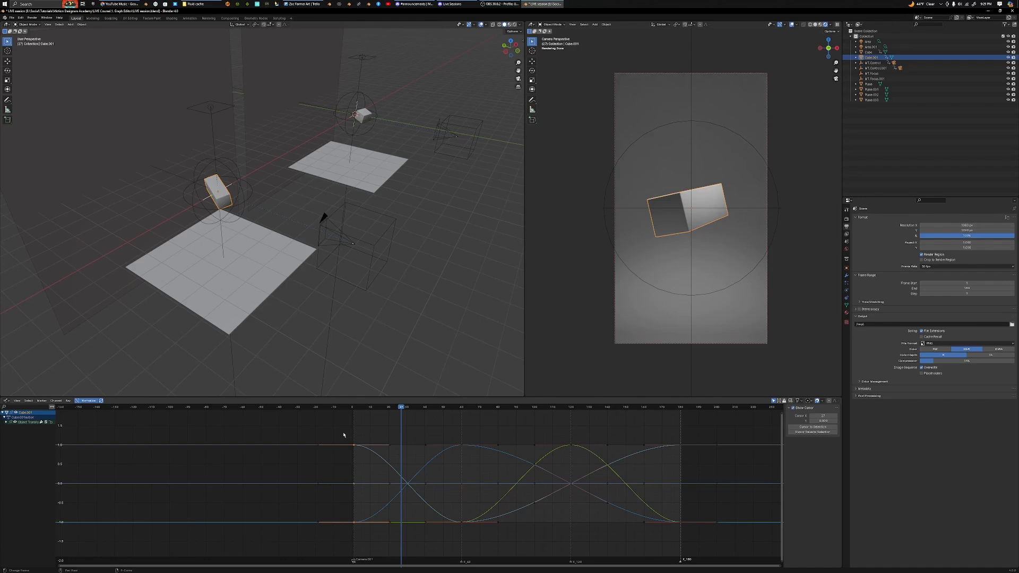
drag(343, 434, 365, 474)
key(r)
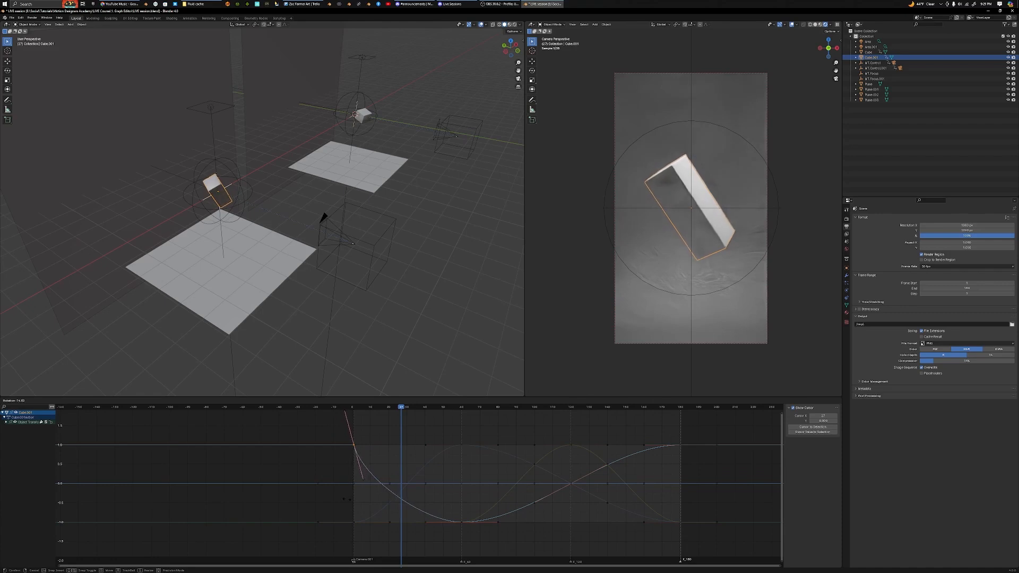
right_click(345, 501)
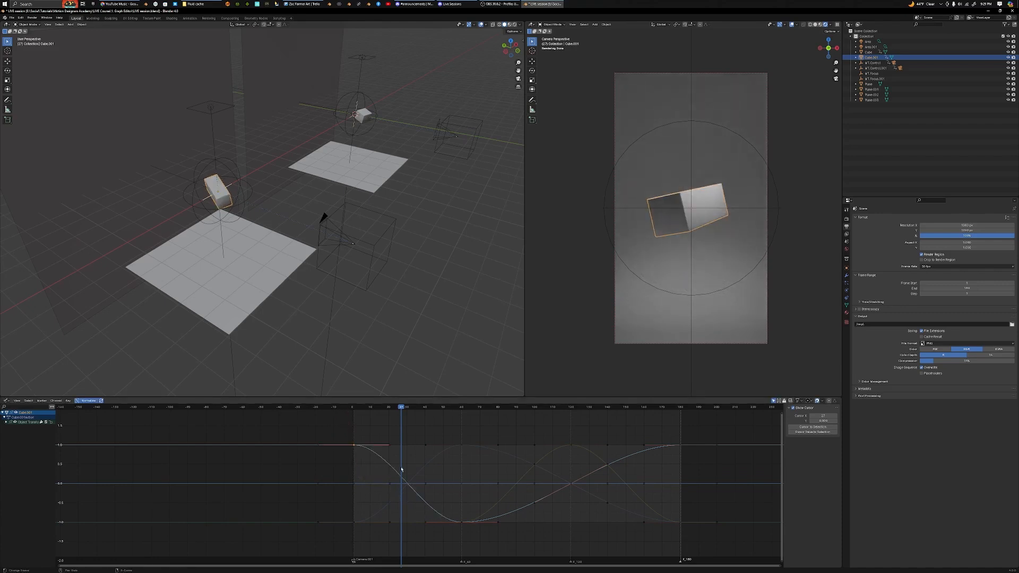
key(s)
right_click(465, 468)
key(r)
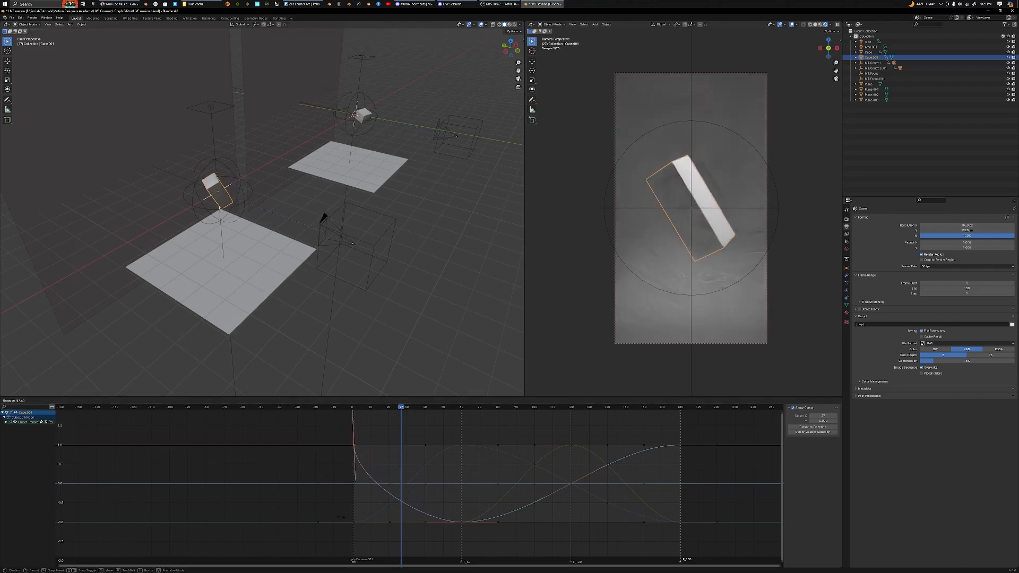
click(342, 519)
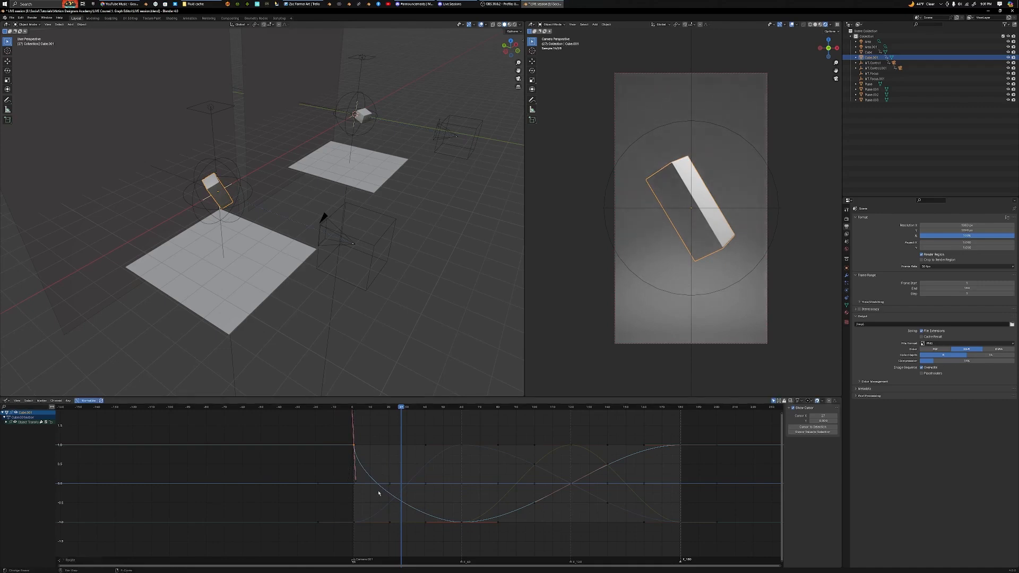
Try lengthening the upper frame 1 keyframe handles by scaling them along Y
key(s)
key(y)
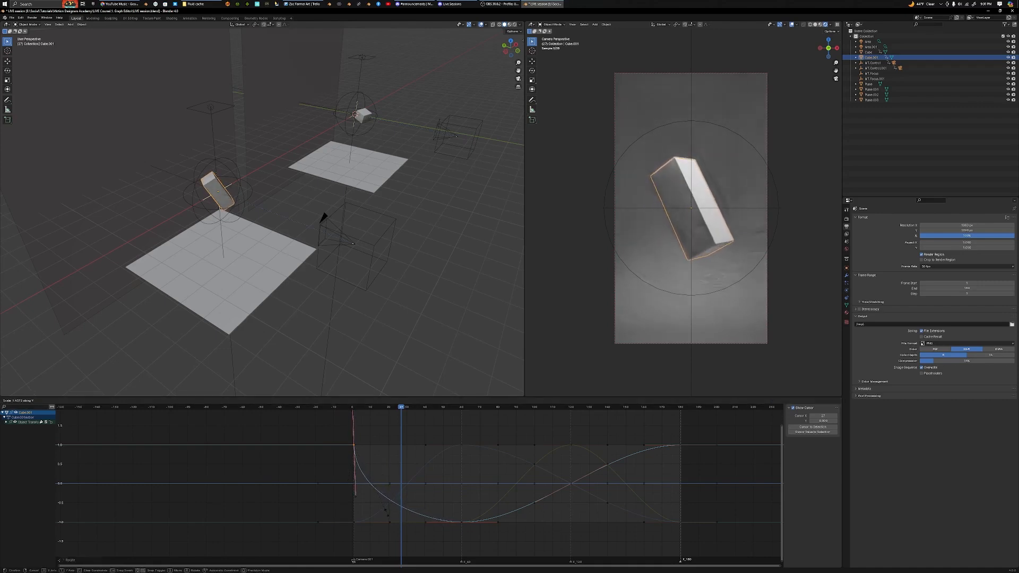
click(386, 513)
Try rotating the lower frame 1 keyframe handles to nearly vertical and scaling them along Y
drag(345, 520, 366, 537)
key(r)
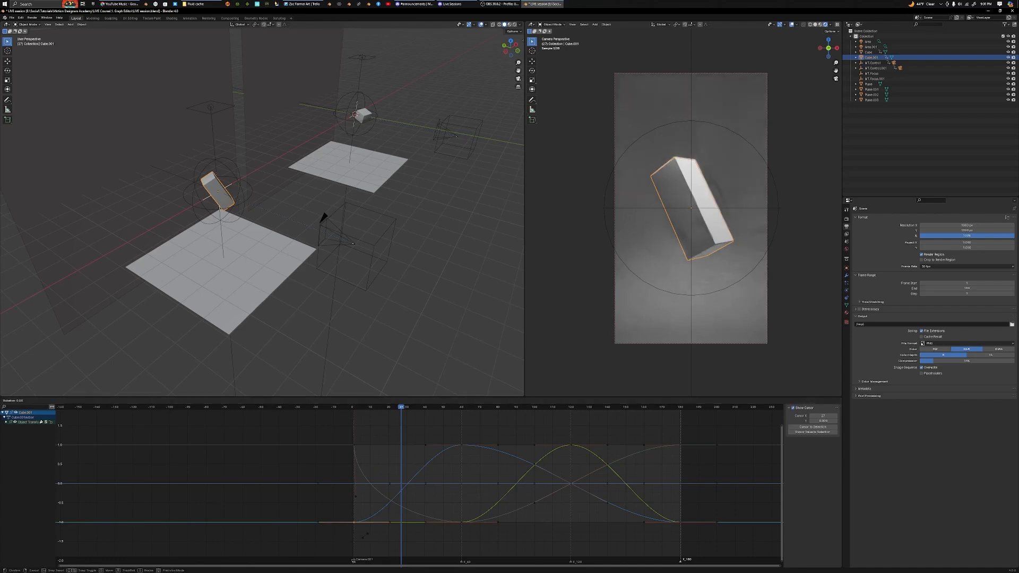
right_click(439, 536)
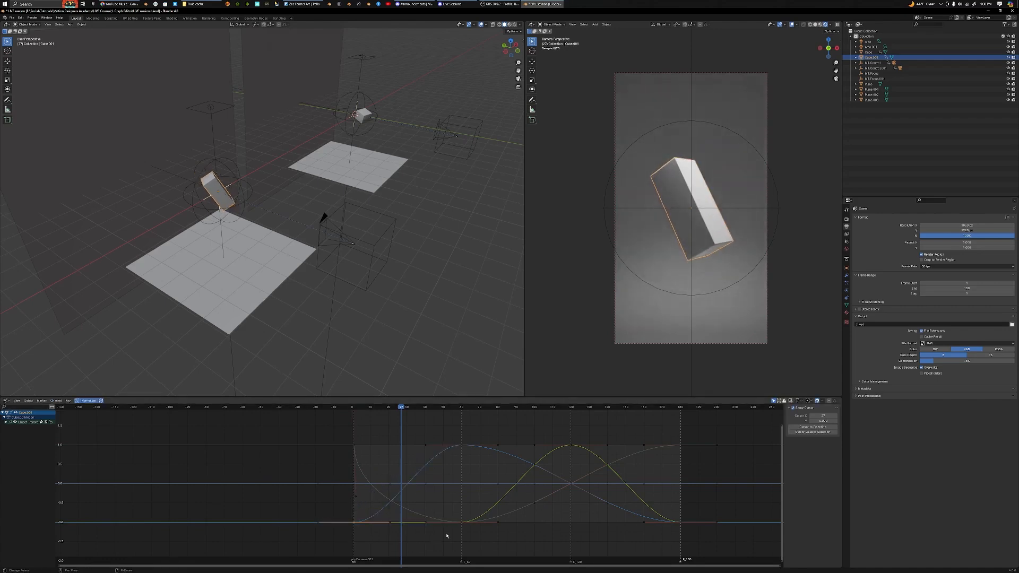
key(r)
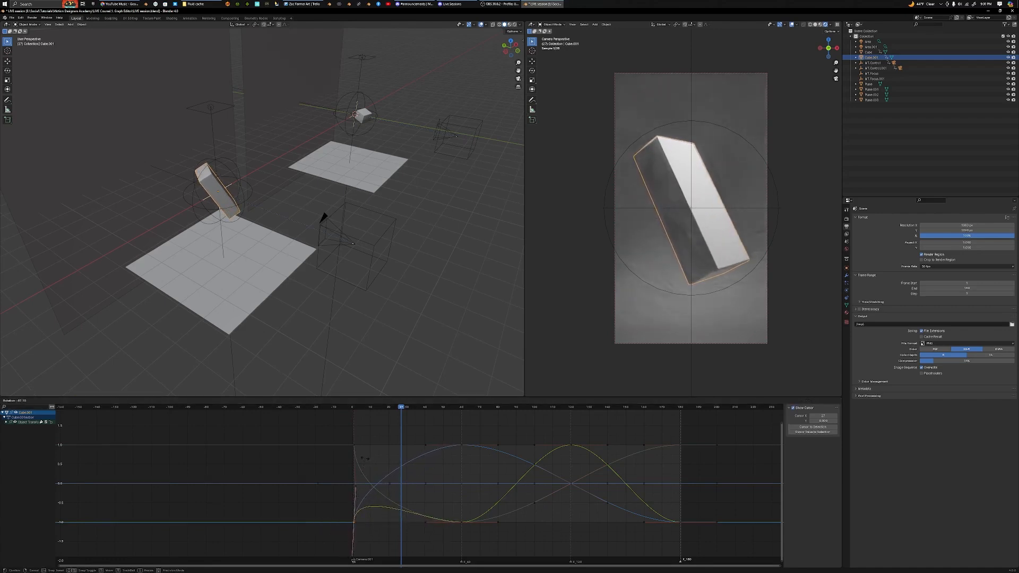
click(363, 458)
key(s)
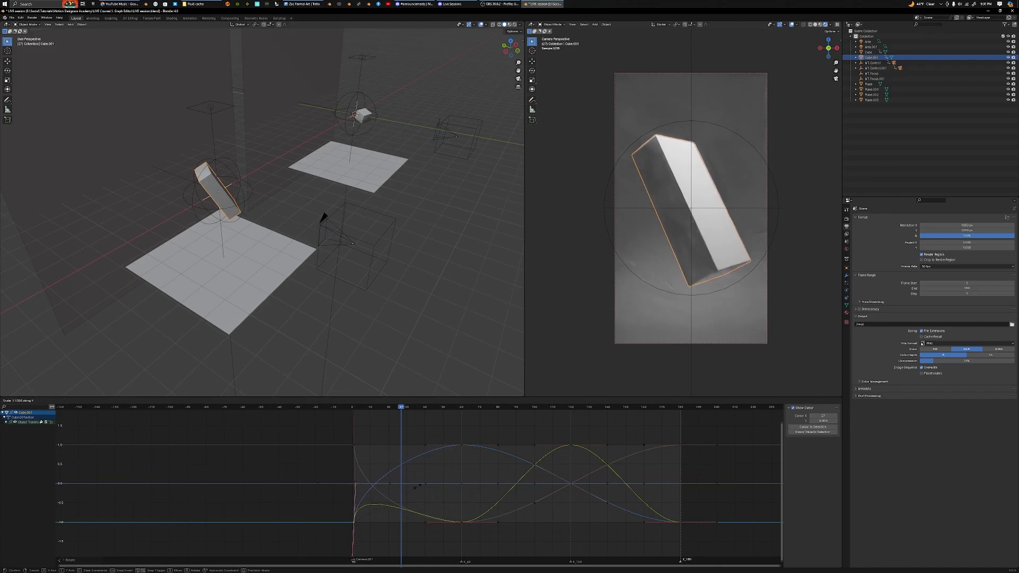
click(455, 440)
Try rotating the upper frame 60 keyframe handles to nearly vertical and lengthening them along Y
click(462, 444)
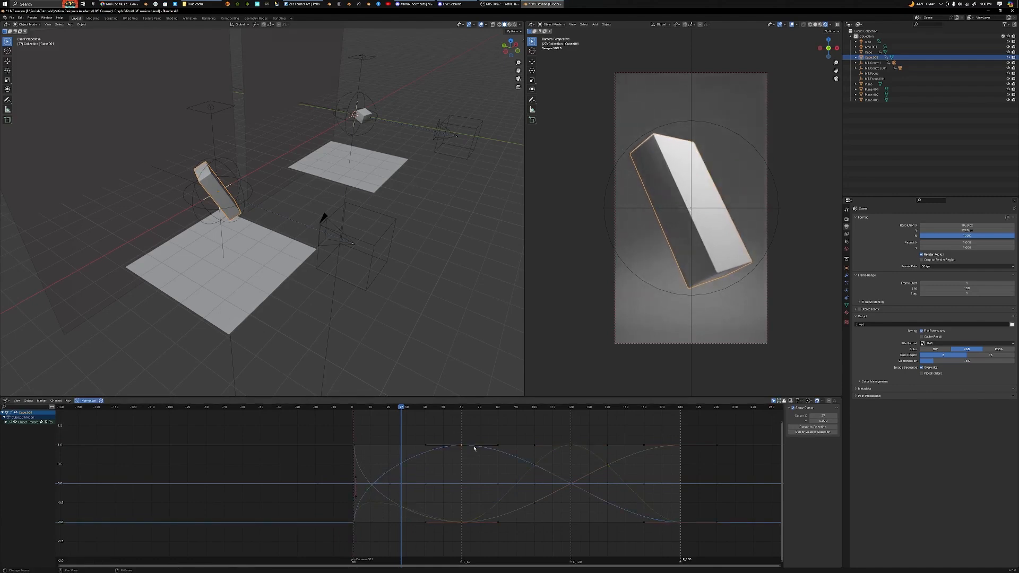
key(r)
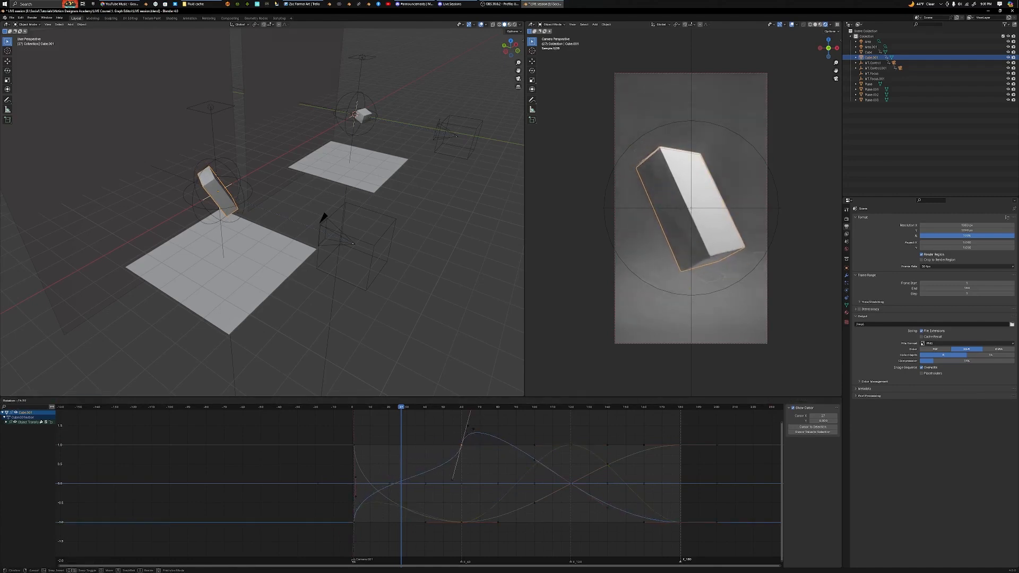
click(509, 486)
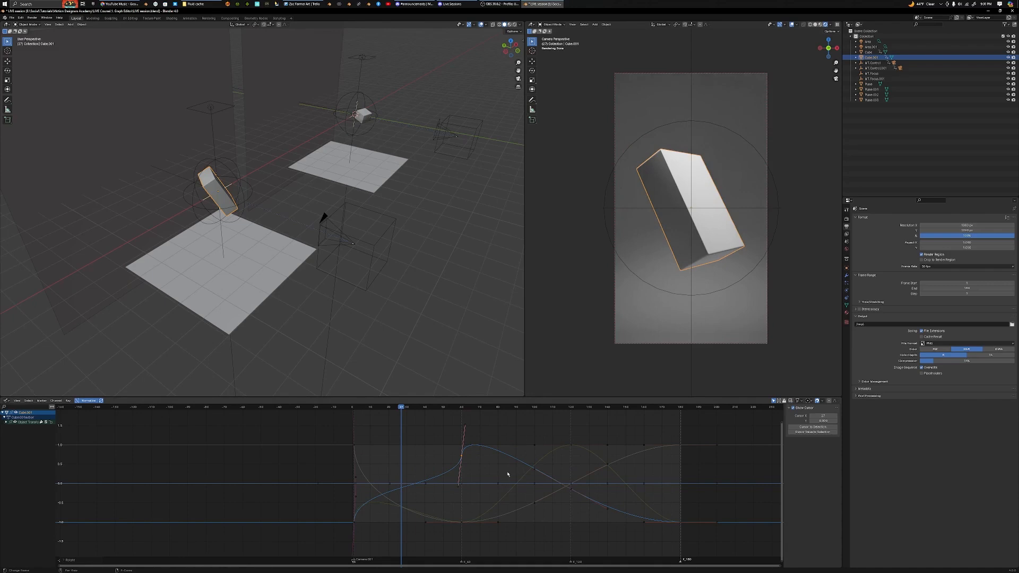
key(s)
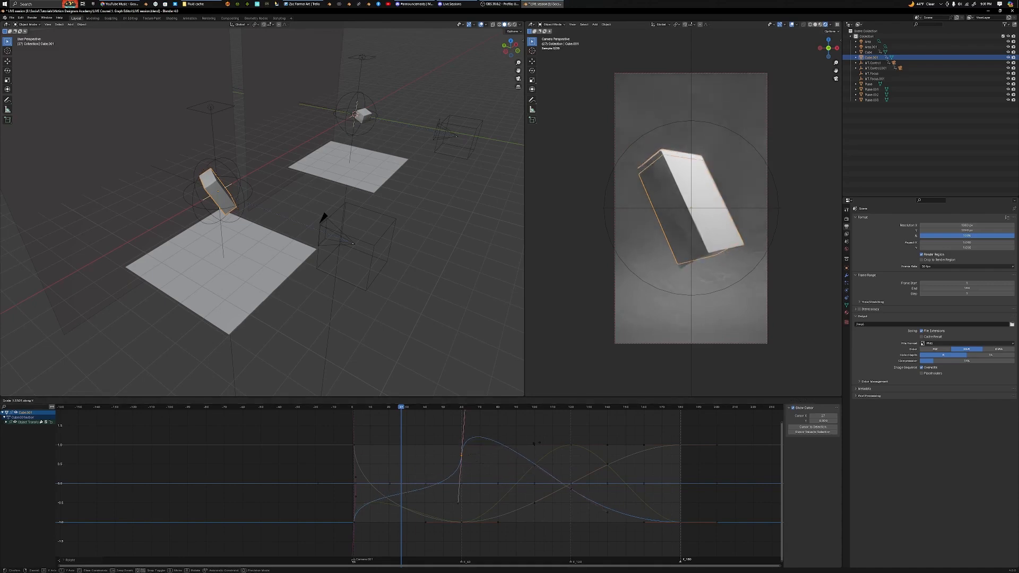
click(542, 449)
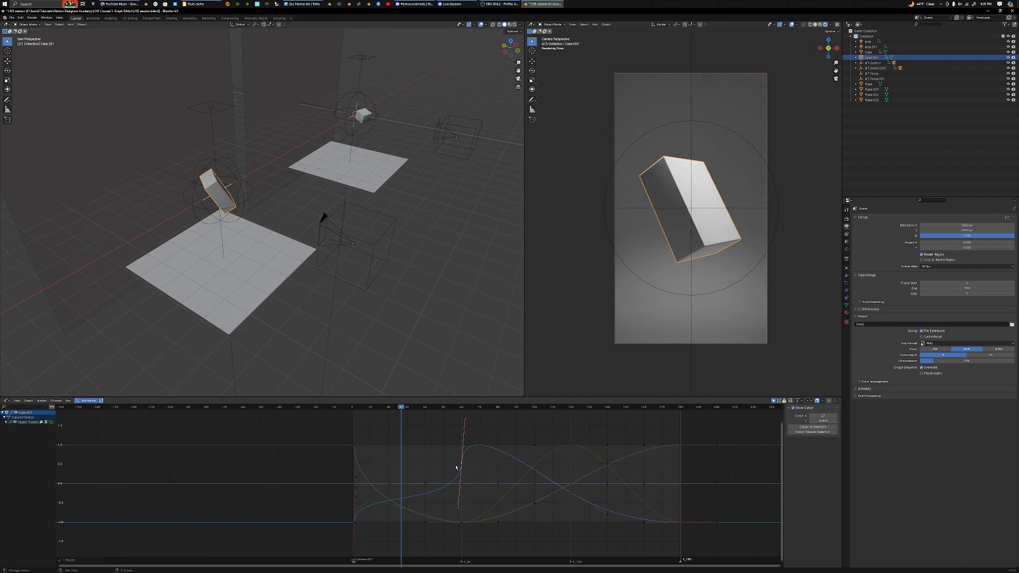
Try rotating the lower frame 60 keyframe handles to a steep downward slope and lengthening them along Y
drag(457, 407, 434, 407)
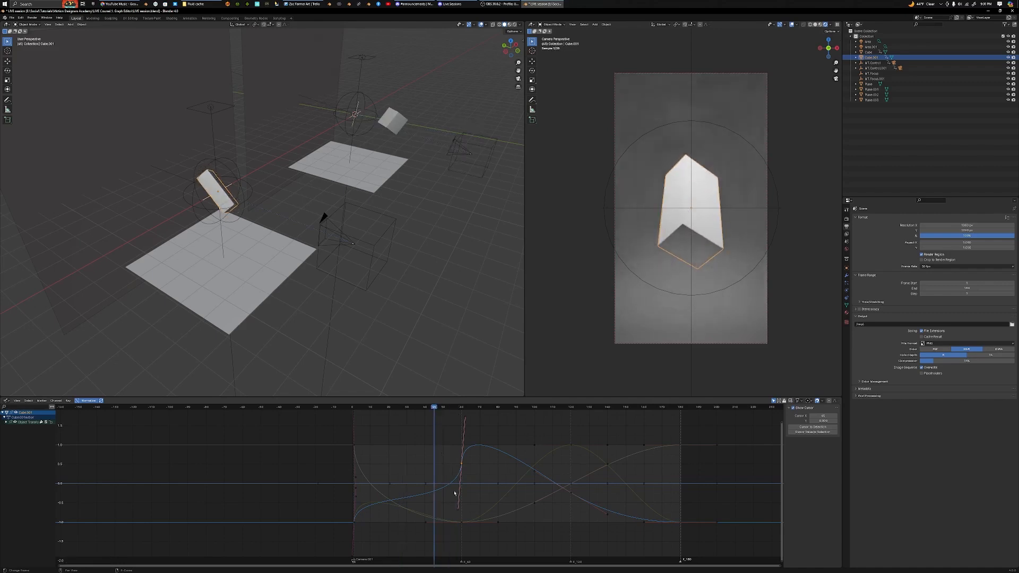
click(465, 519)
key(r)
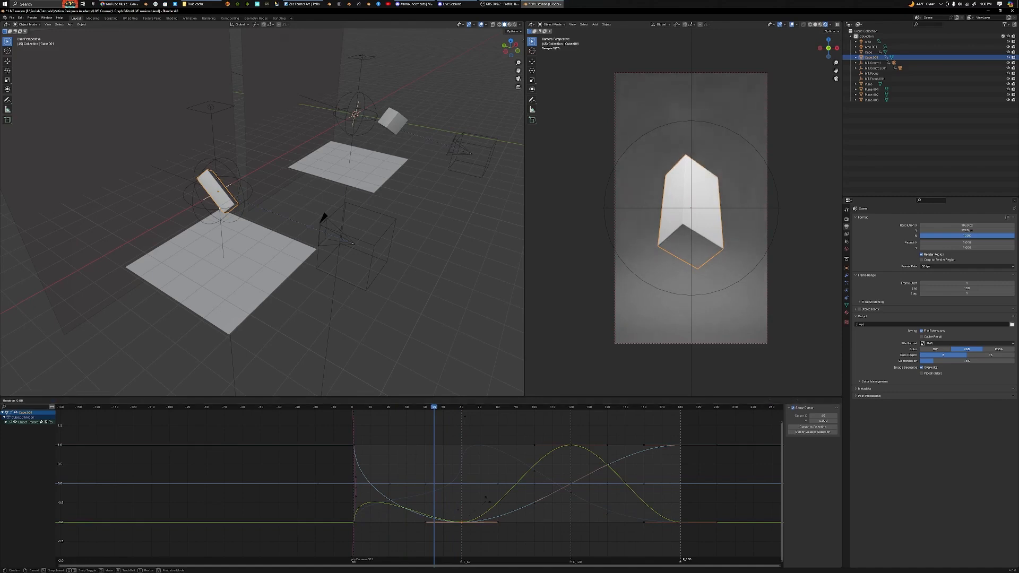
click(478, 537)
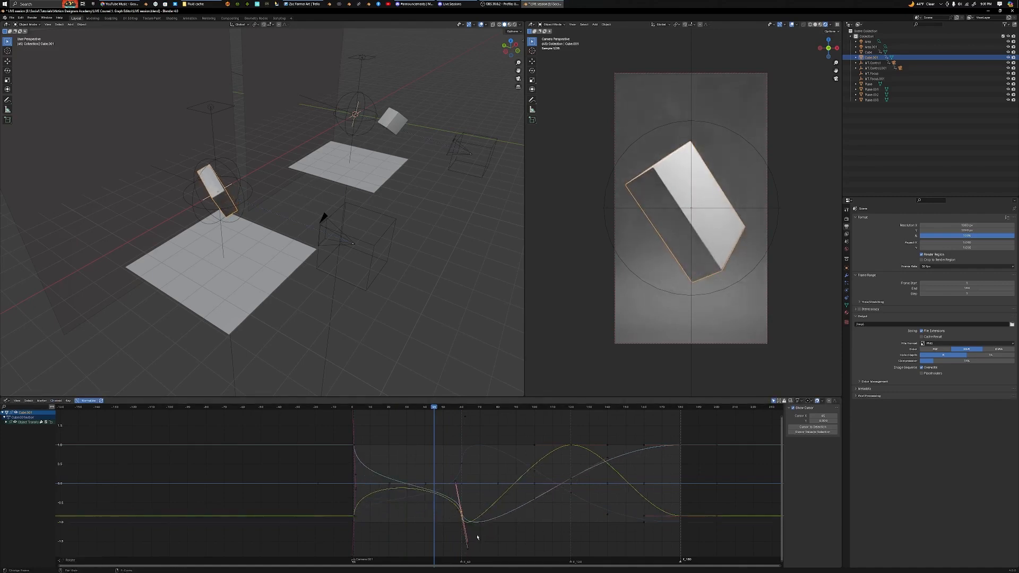
right_click(477, 537)
key(s)
key(y)
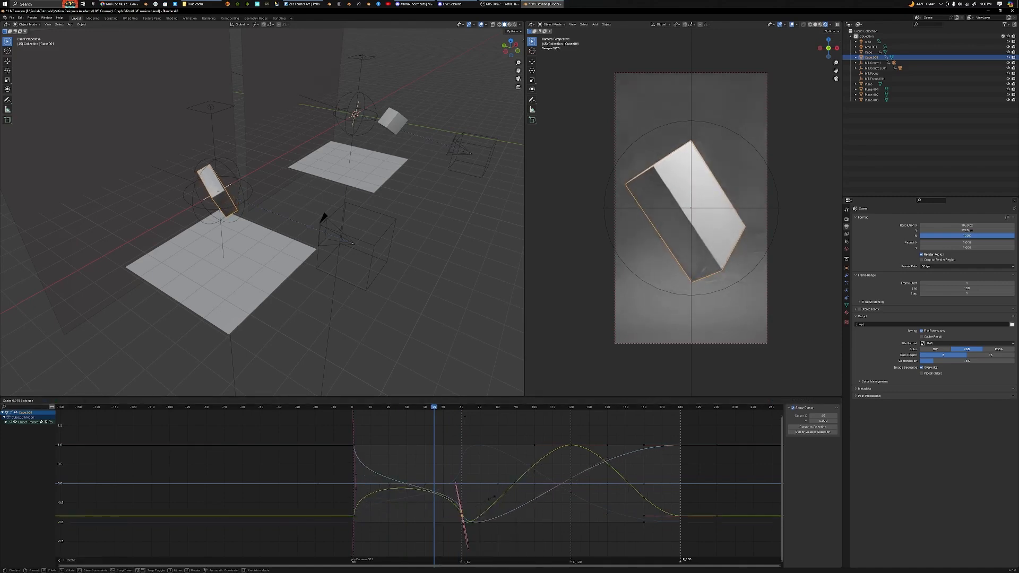
click(505, 502)
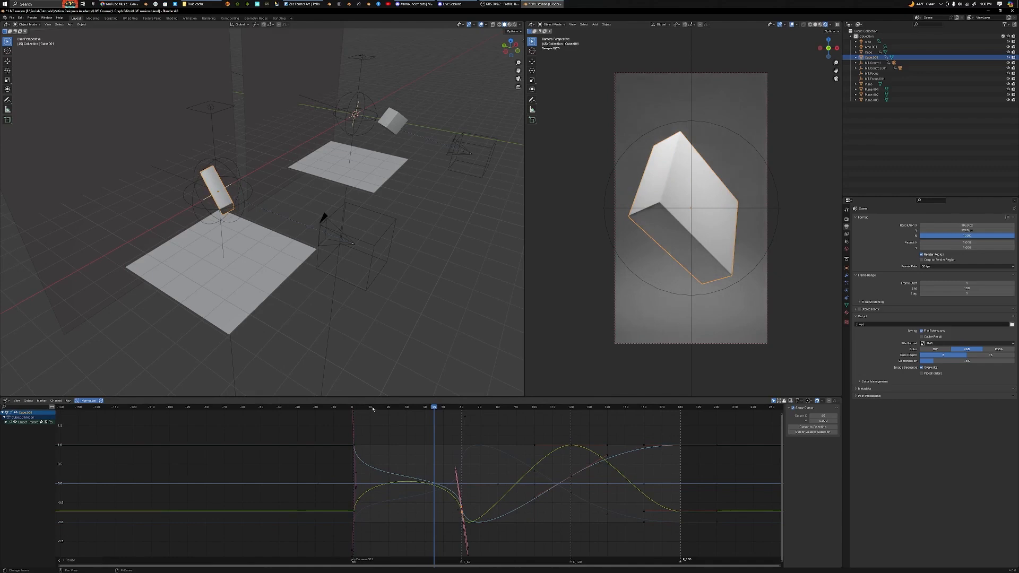
Deselect the curves, then play and scrub the animation from its start to past frame 60 to examine Cube.001's speed changes
click(463, 448)
drag(453, 450, 476, 497)
click(403, 444)
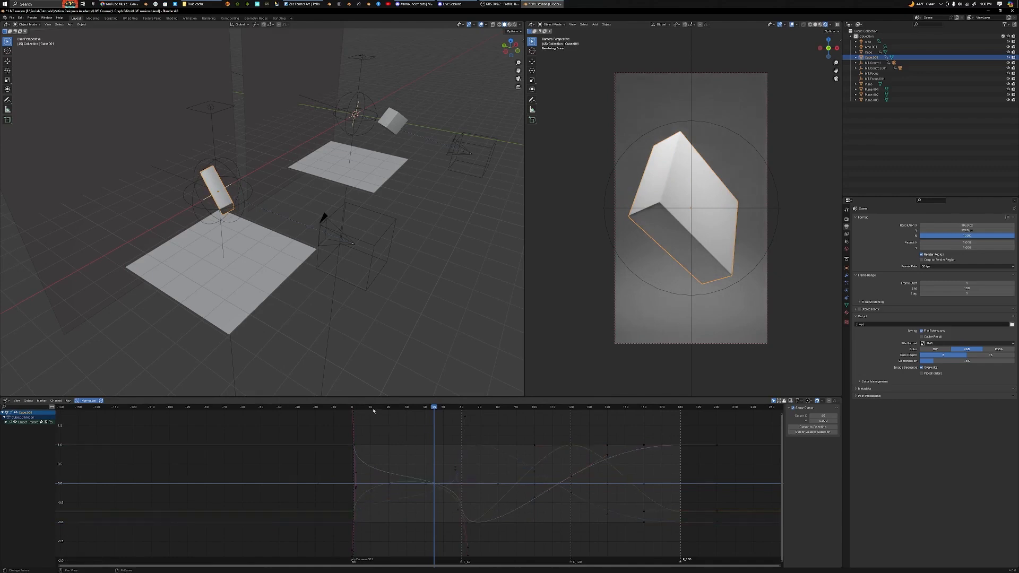
drag(373, 410, 352, 412)
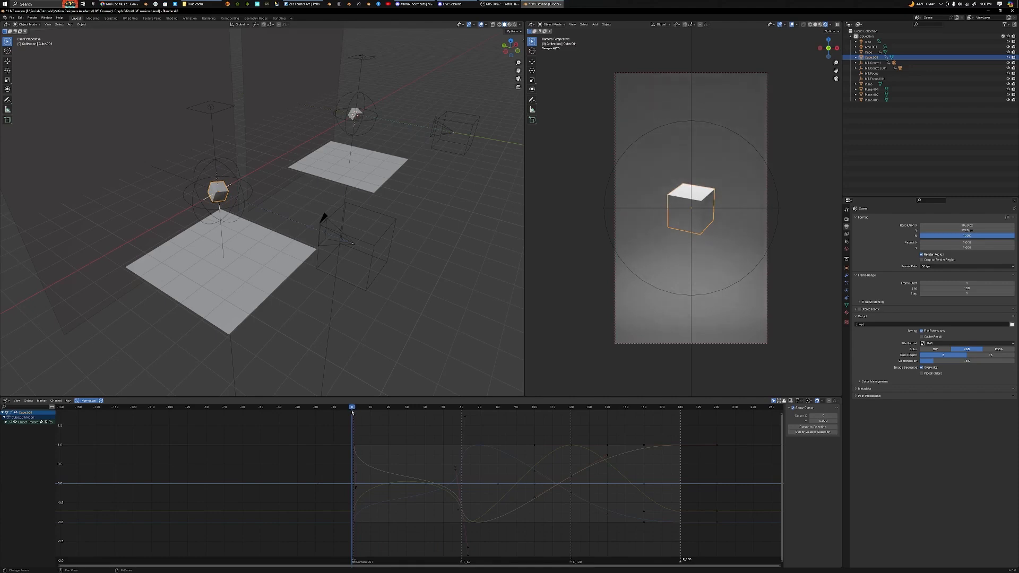
key(space)
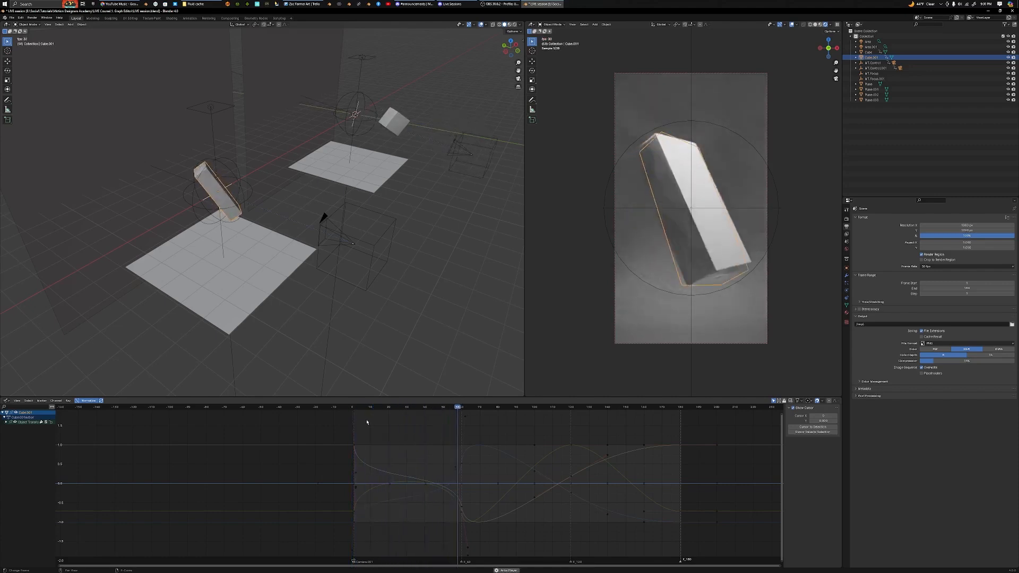
key(space)
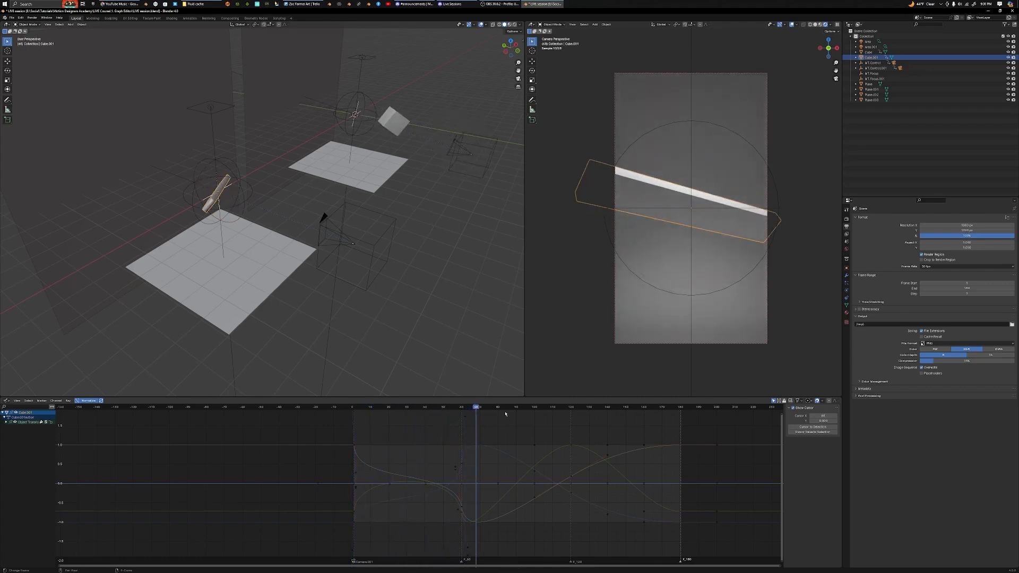
key(shift+Left)
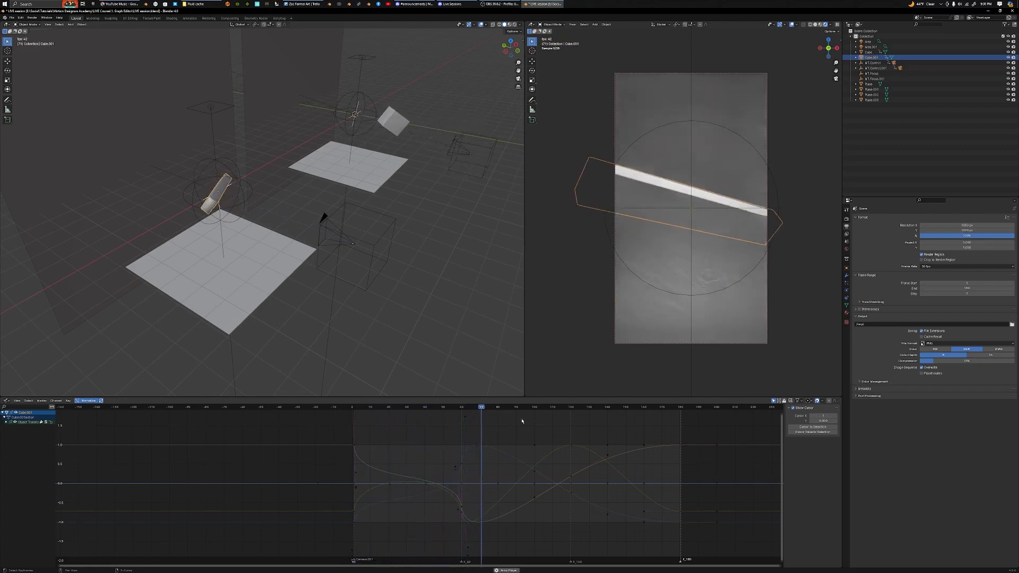
drag(422, 407, 396, 410)
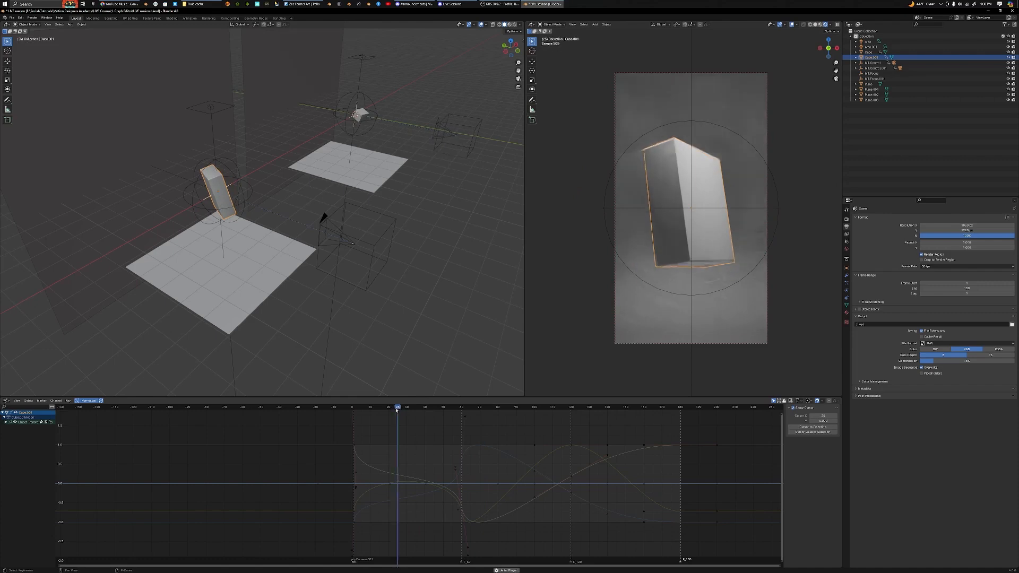
key(space)
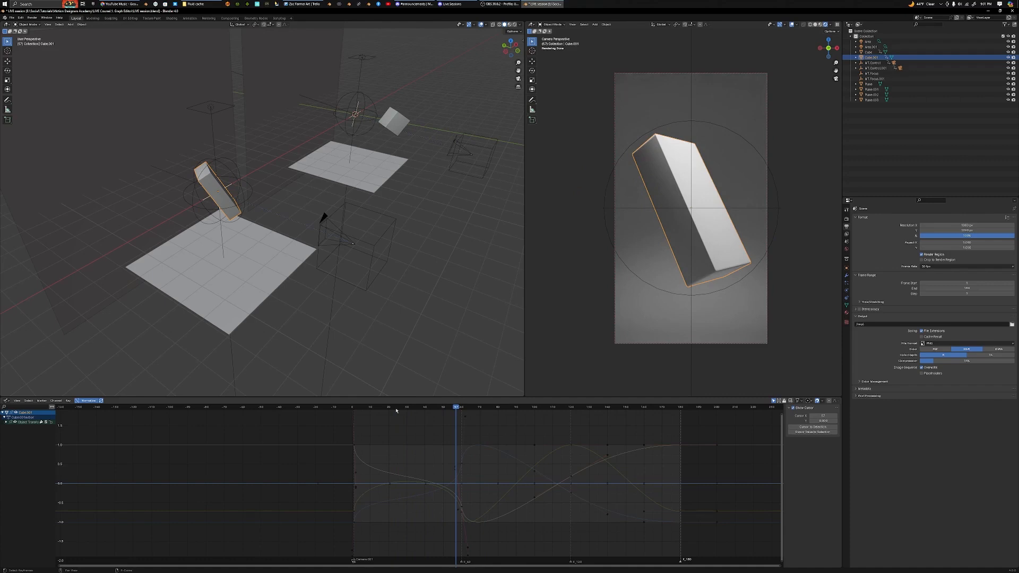
Undo all handle rotations and scalings at frames 1 and 60, back to the original smooth curves
key(ctrl+z)
key(ctrl+z)
key(ctrl+z)
key(ctrl+z)
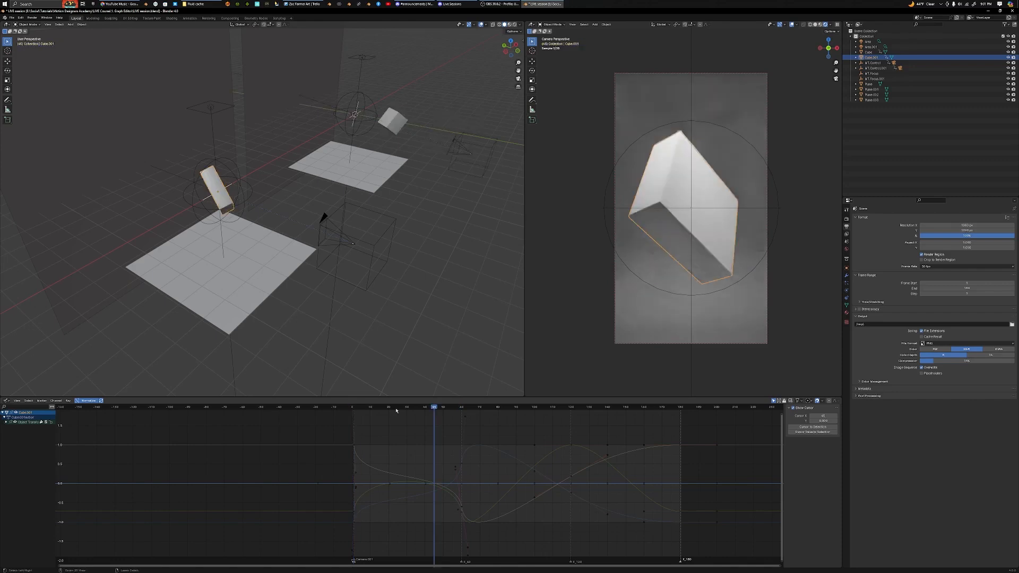
key(ctrl+z)
key(ctrl+z)
key(ctrl+z)
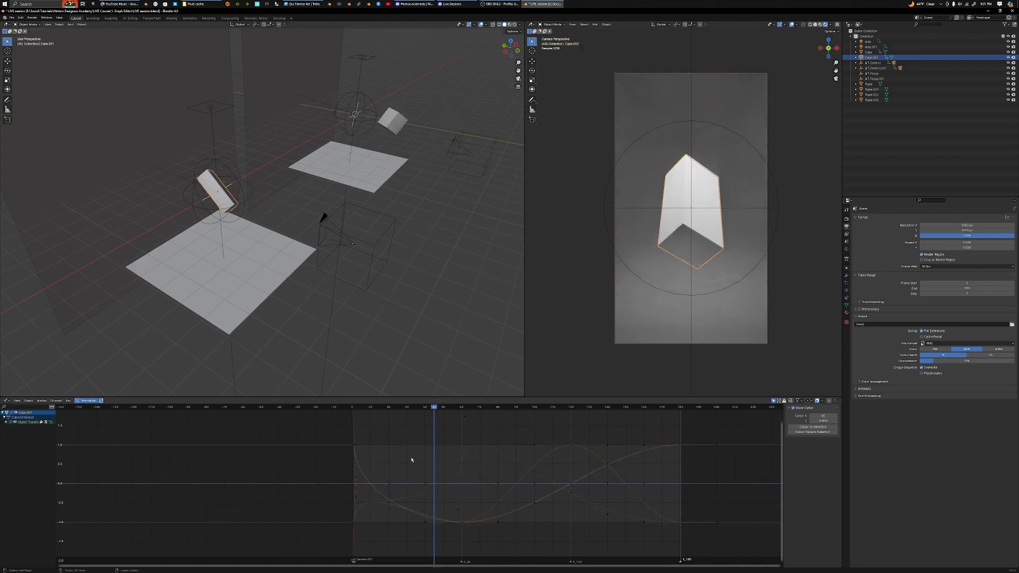
key(ctrl+z)
key(ctrl+z)
key(ctrl+z)
key(ctrl+z)
key(ctrl+z)
key(ctrl+z)
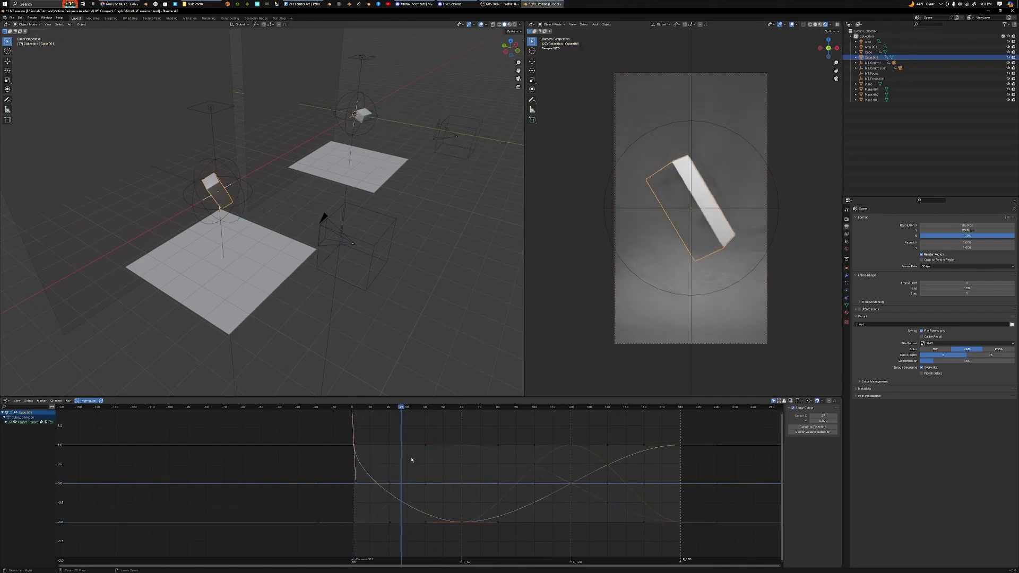
key(ctrl+z)
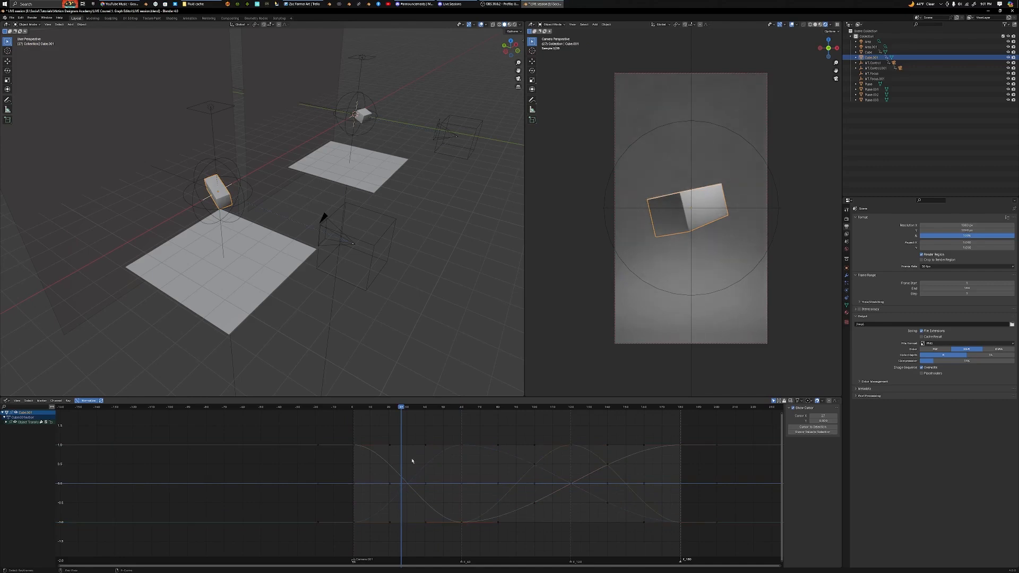
Select all Cube.001 keyframes at frame 60 in the Graph Editor and set their handle type to Free
drag(454, 430, 474, 535)
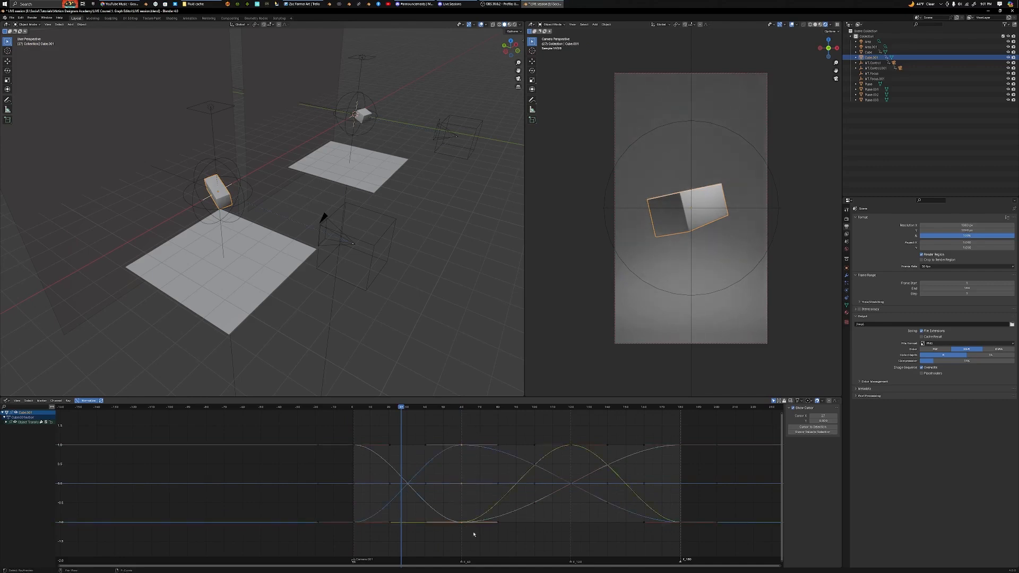
scroll(456, 504, up, 4)
middle_drag(453, 502, 488, 492)
right_click(488, 492)
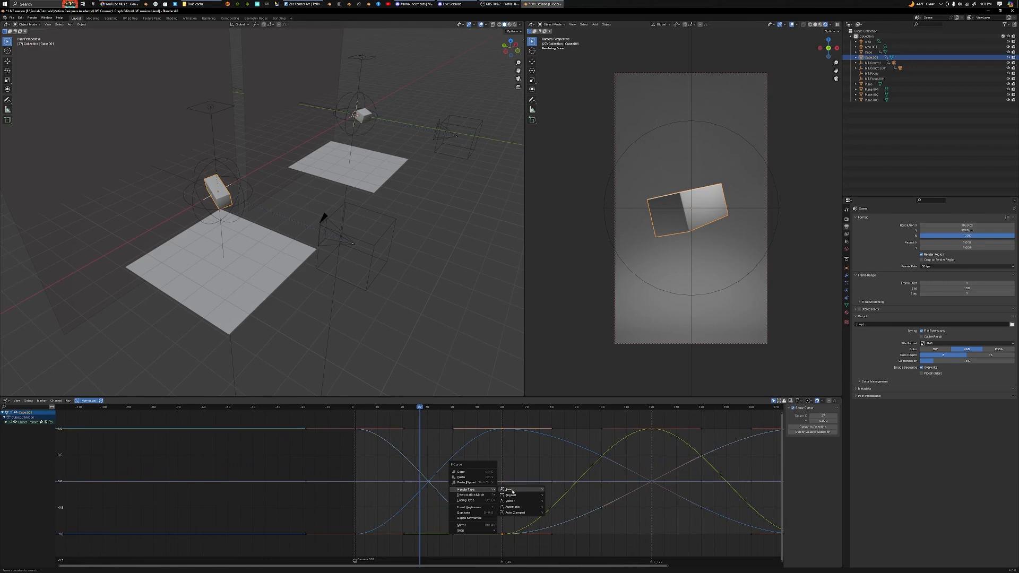
click(512, 491)
click(491, 440)
Rotate the upper frame 1 keyframe handles steeply downward so those curves start fast
drag(447, 420, 459, 435)
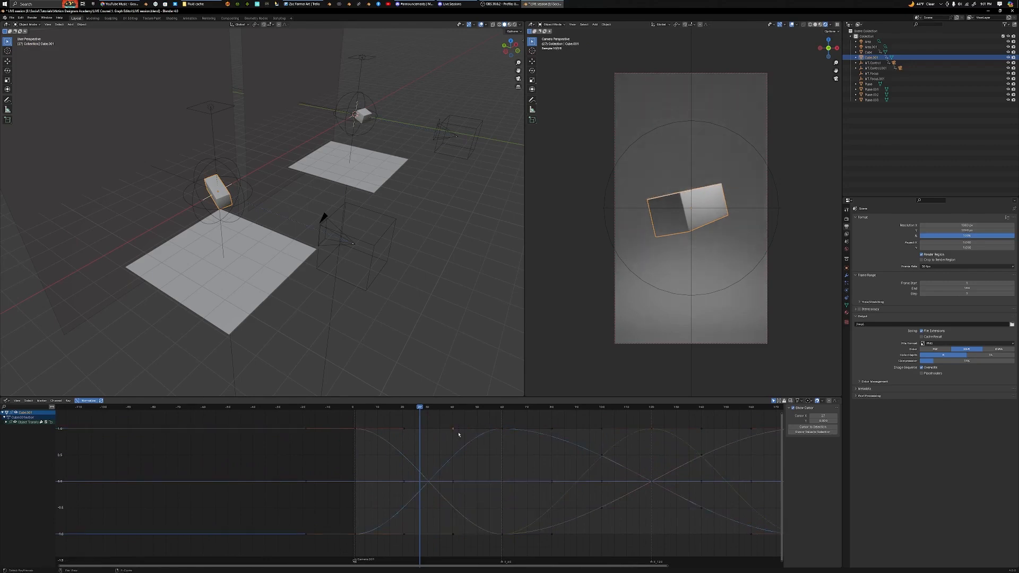
click(416, 456)
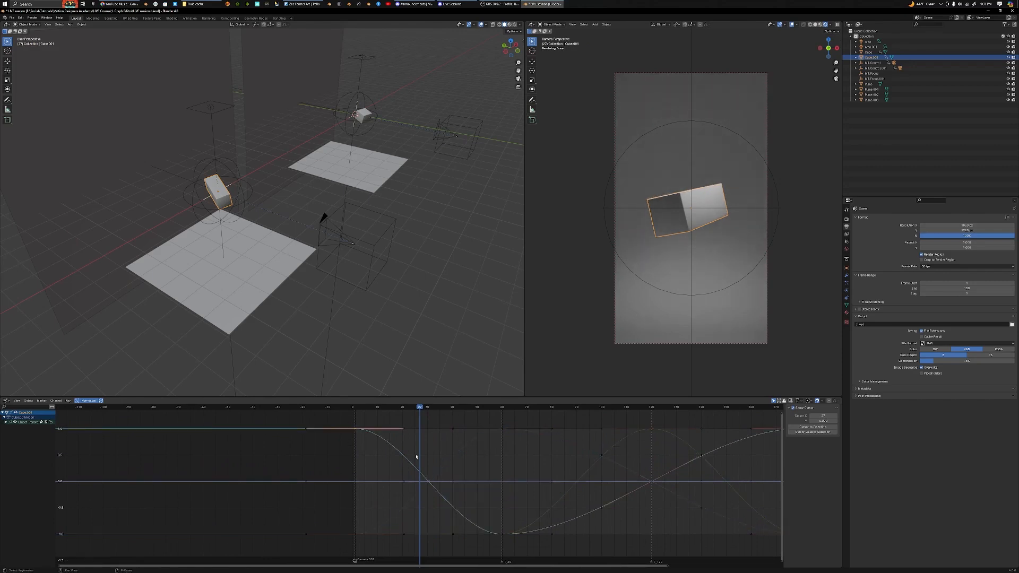
key(r)
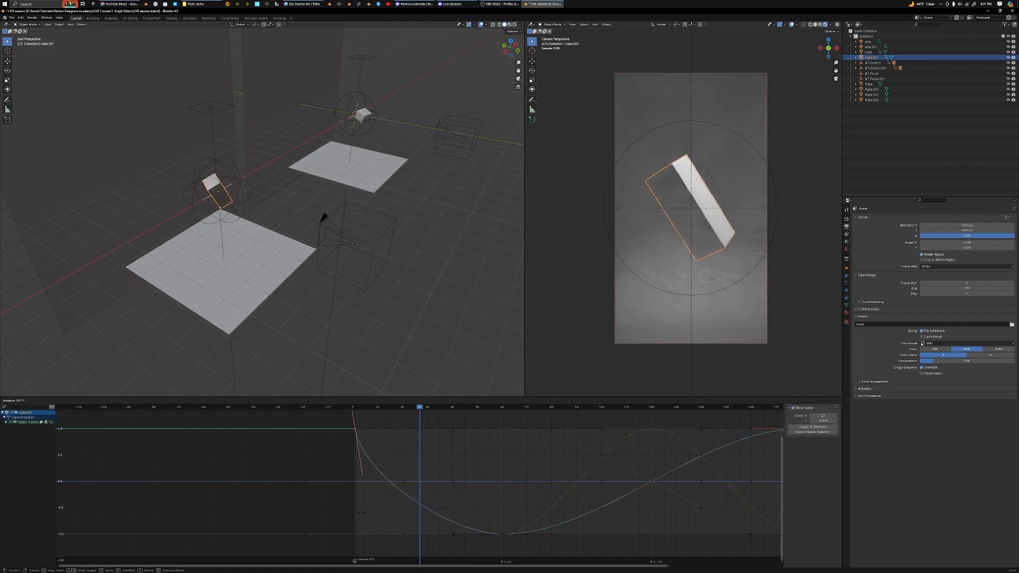
click(359, 513)
Select the lower keyframes at frame 1 and rotate their handles steeply upward for a matching fast start
drag(348, 528, 375, 543)
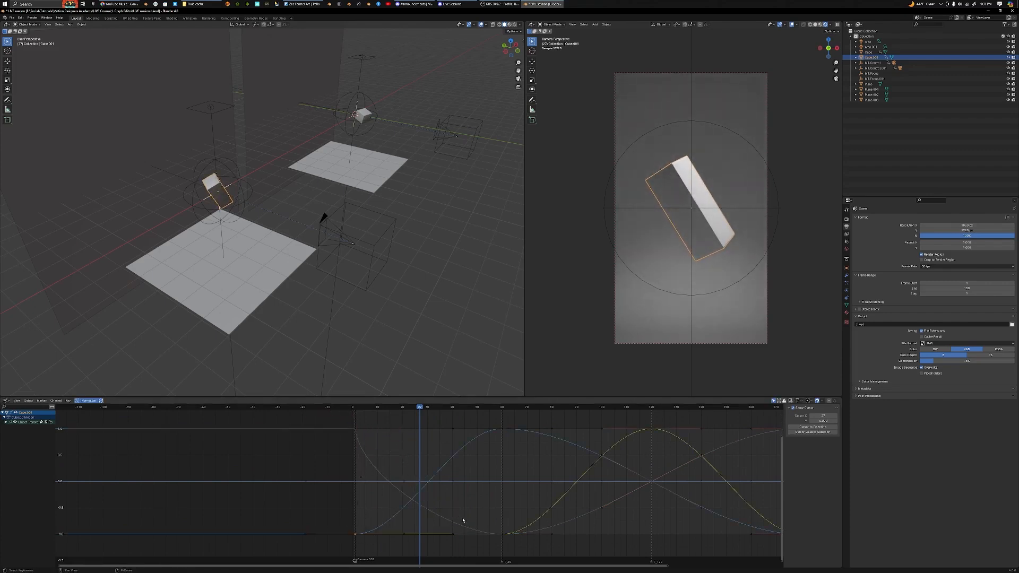
key(r)
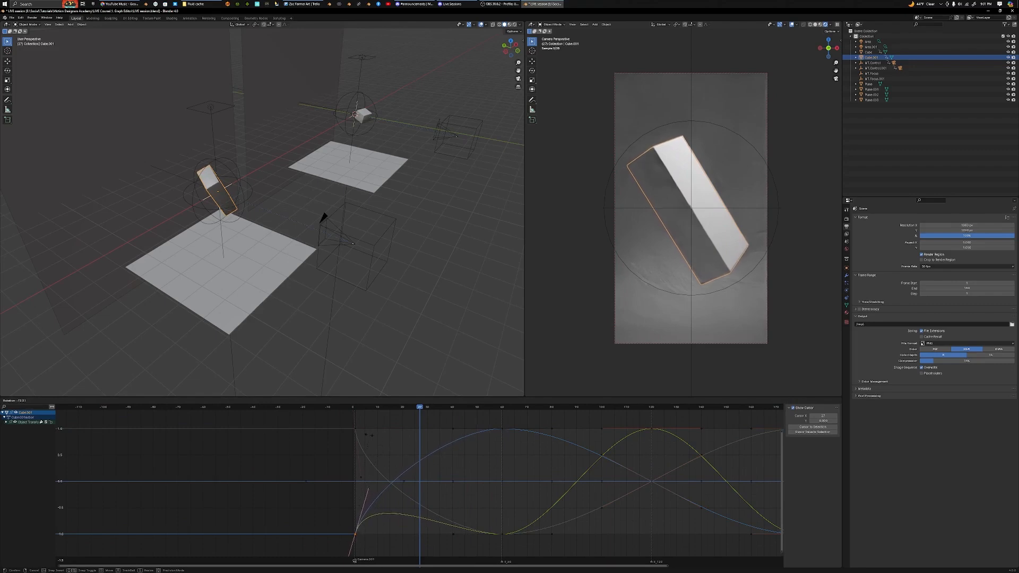
click(355, 436)
Try moving the incoming handles of the lower frame 60 keyframes upward and rotating them, and undo the move
click(478, 544)
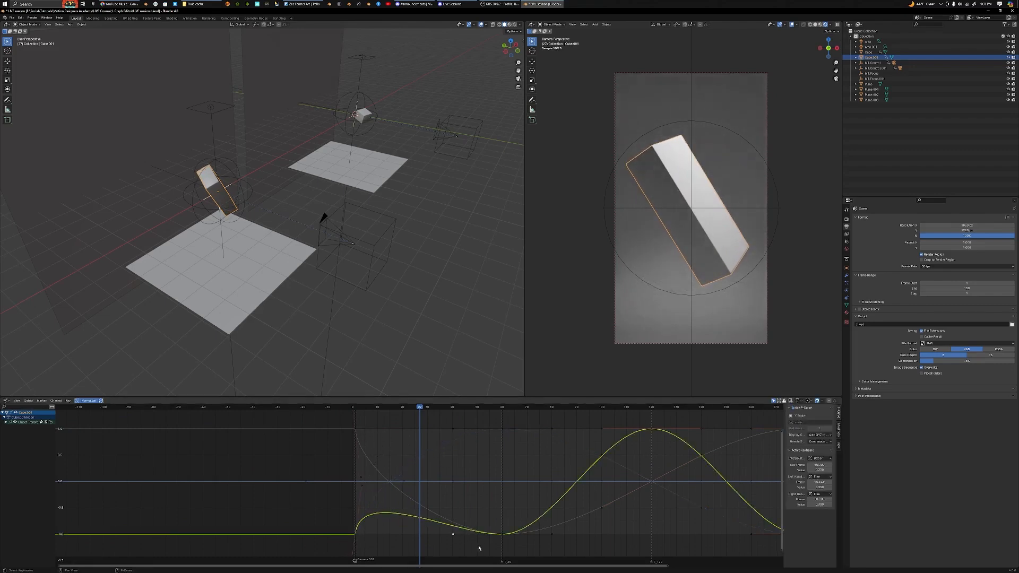
drag(497, 523, 510, 543)
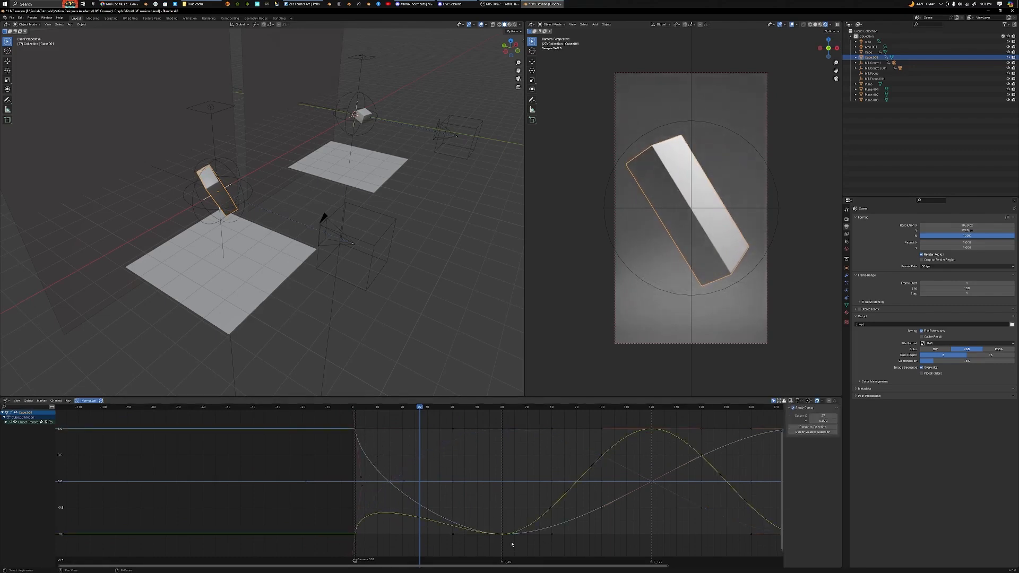
drag(442, 524, 463, 542)
key(g)
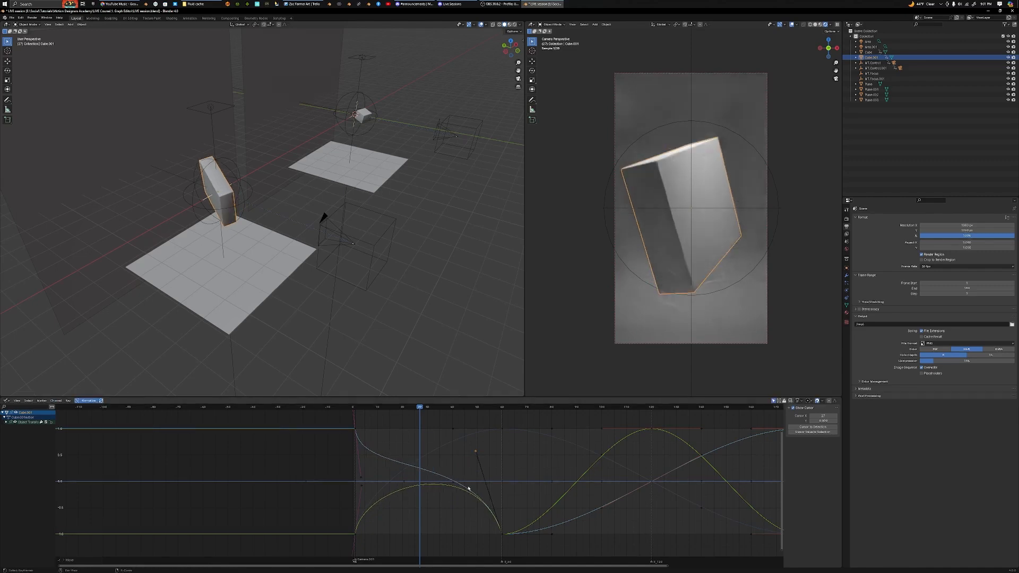
key(r)
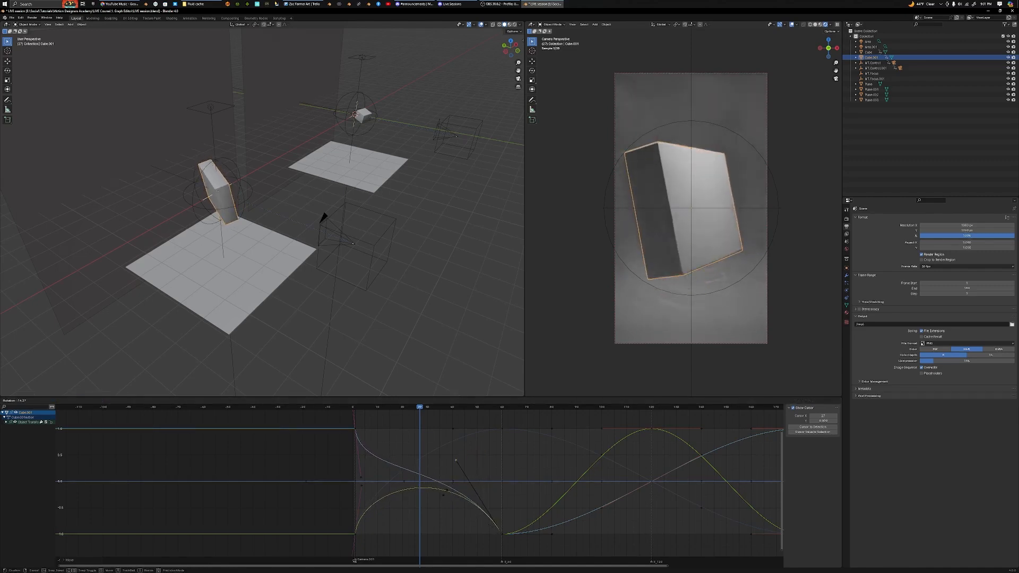
right_click(446, 494)
key(ctrl+z)
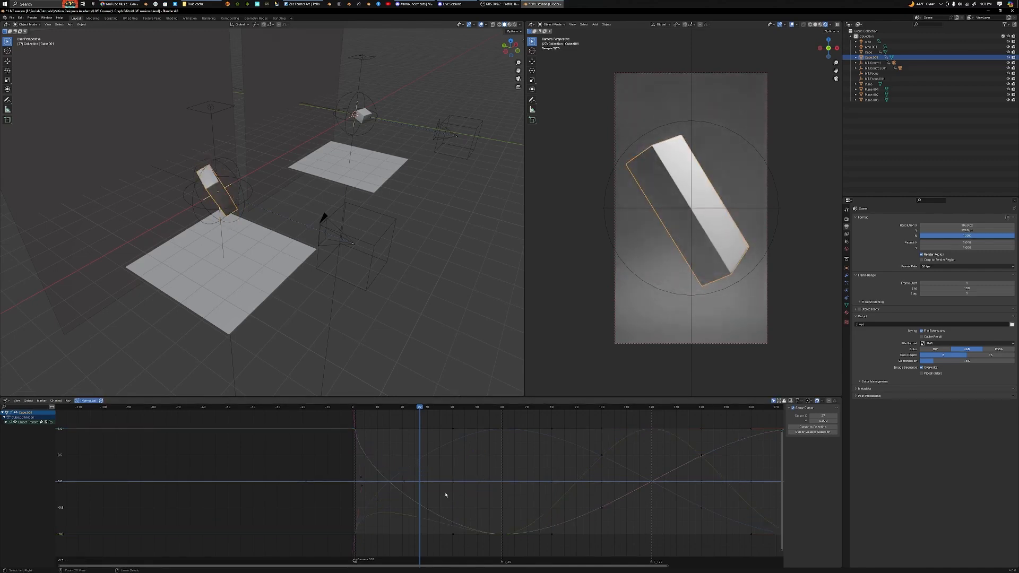
Rotate the incoming handles of the lower frame 60 keyframes upward and move the upper frame 60 keyframe's incoming handle down
click(443, 527)
key(r)
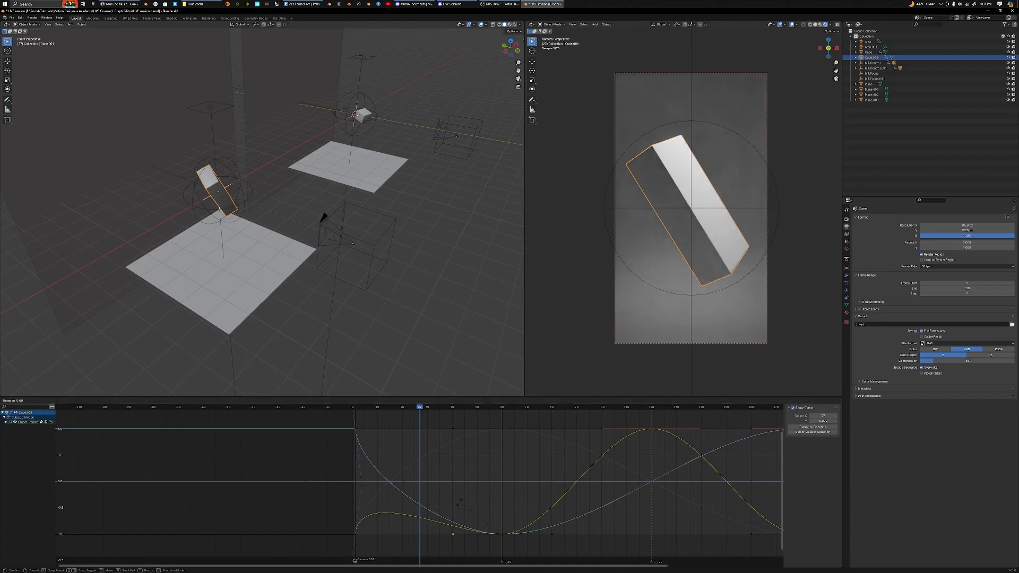
click(507, 469)
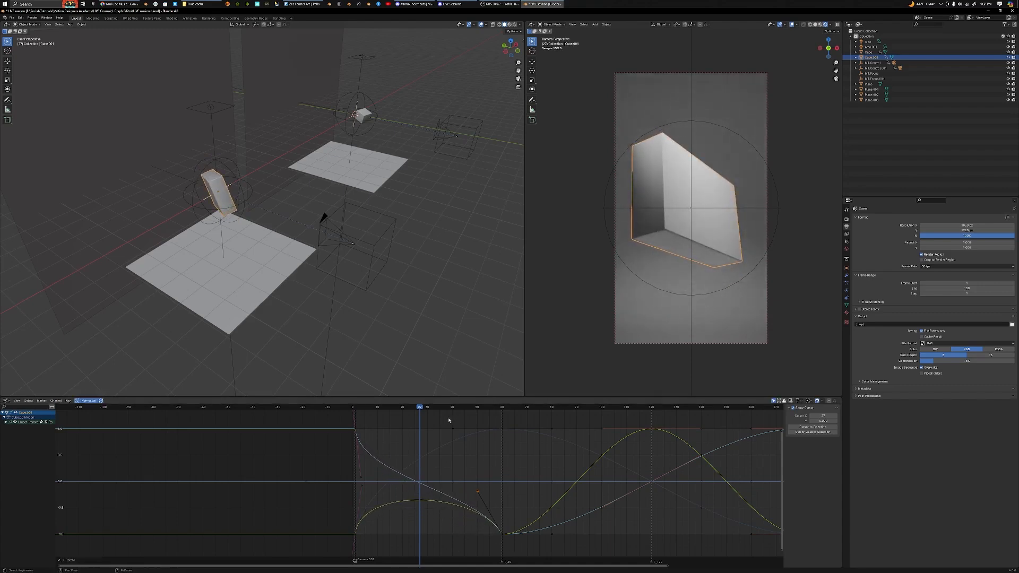
click(468, 439)
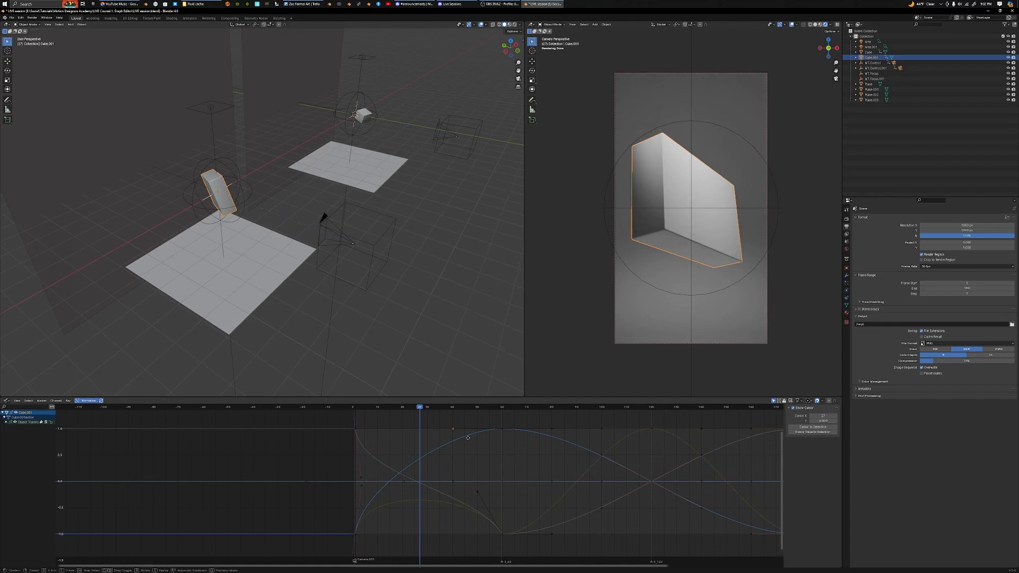
key(g)
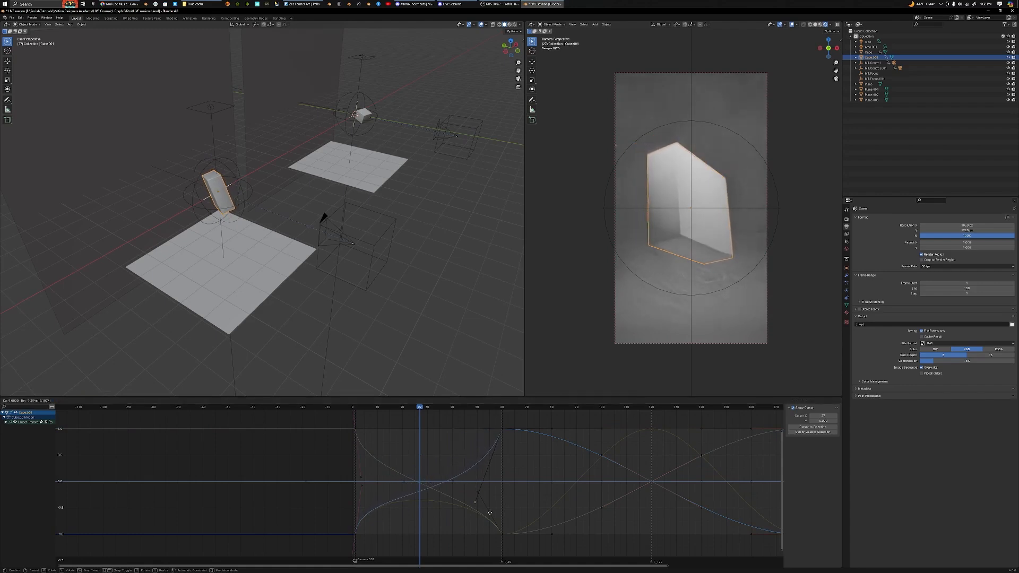
click(489, 518)
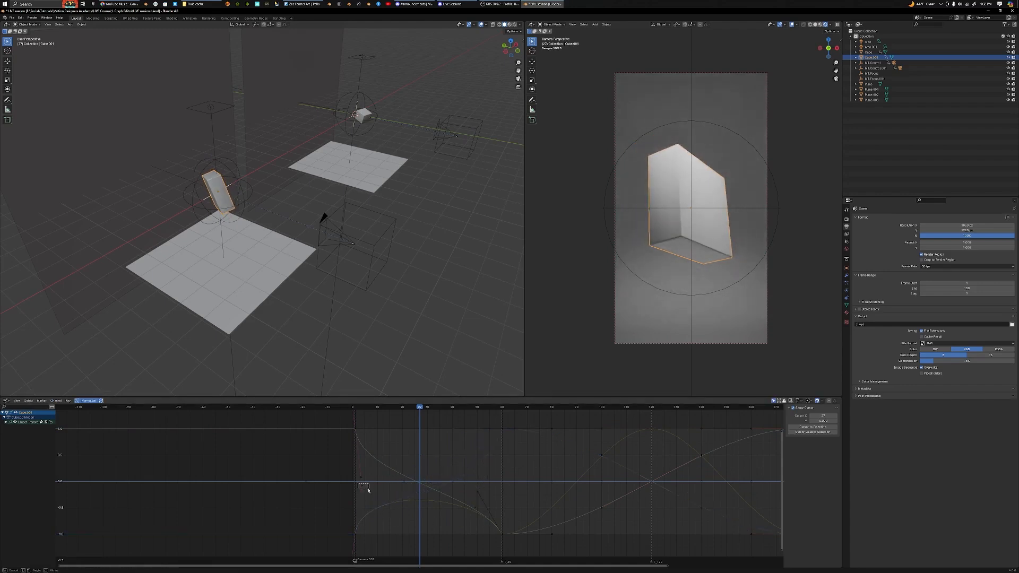
Move the outgoing handles of the lower frame 1 keyframes further up and outward to lengthen them
click(362, 486)
key(g)
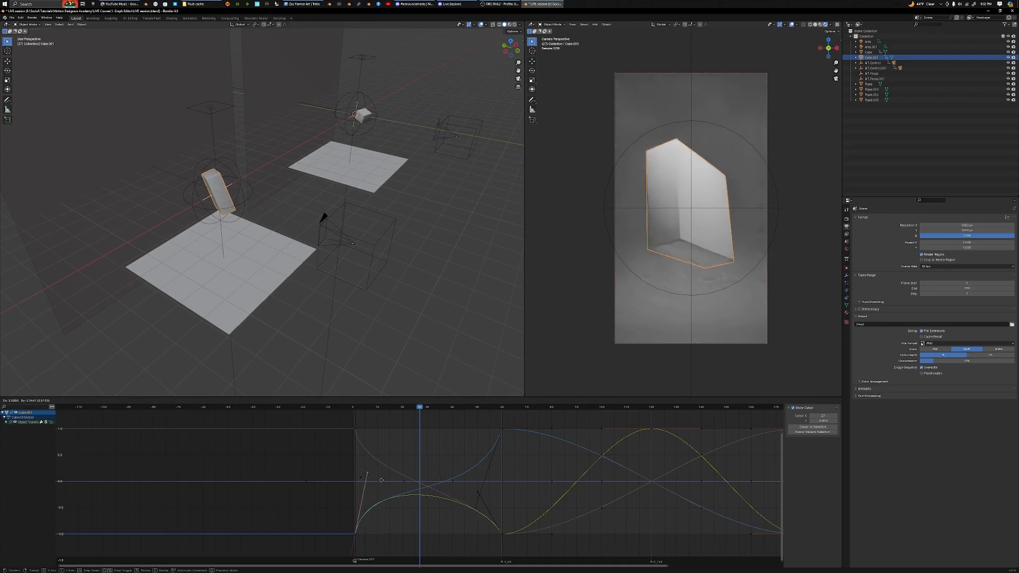
click(397, 448)
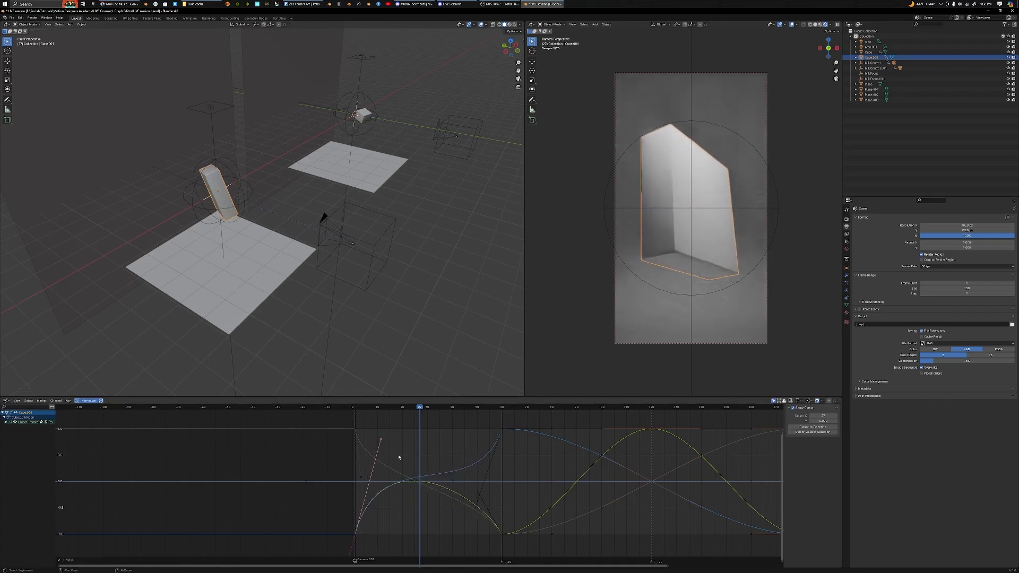
Try moving the outgoing handles of the upper frame 1 keyframes further down and outward
click(363, 475)
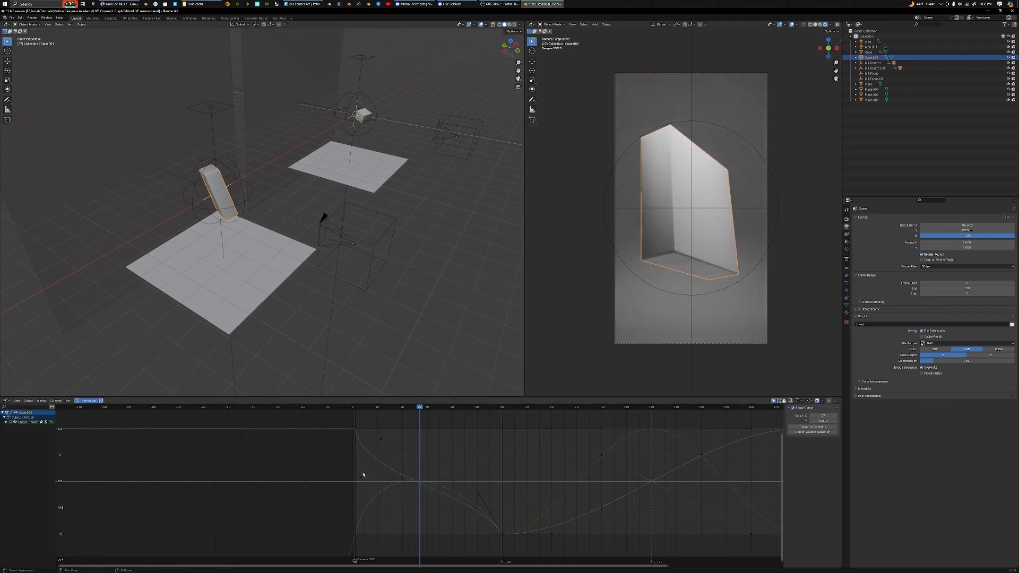
click(362, 476)
key(g)
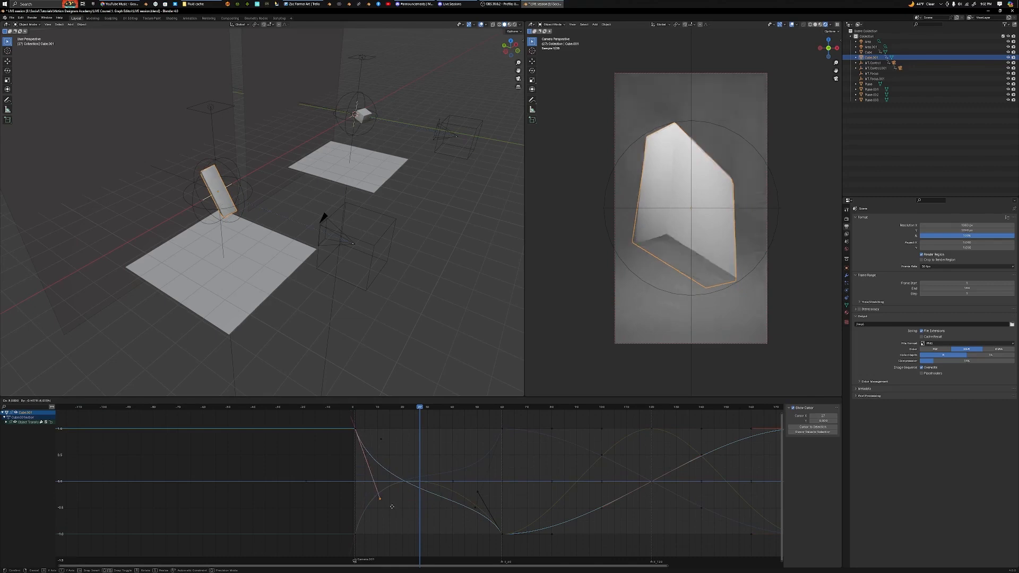
click(369, 483)
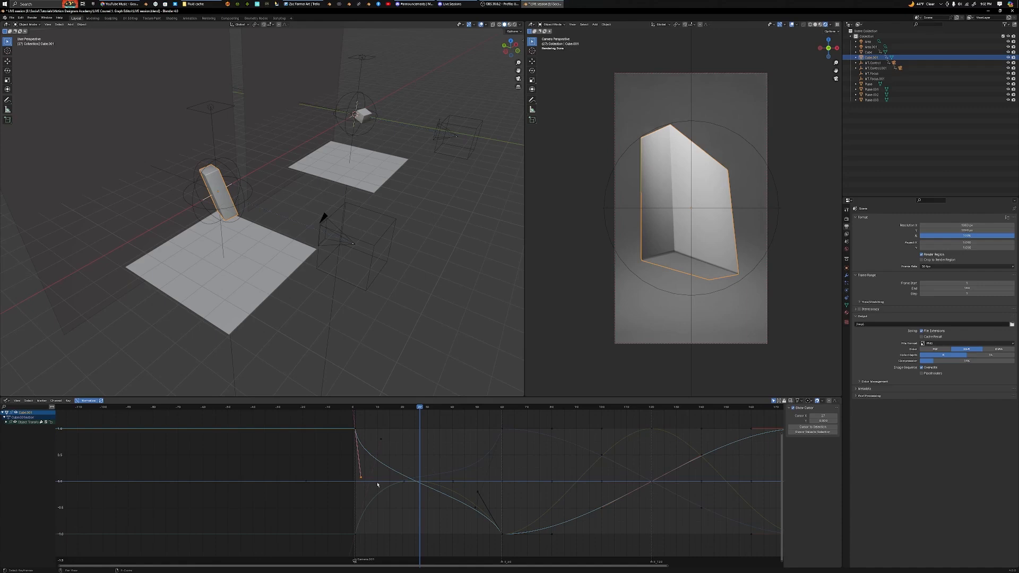
key(g)
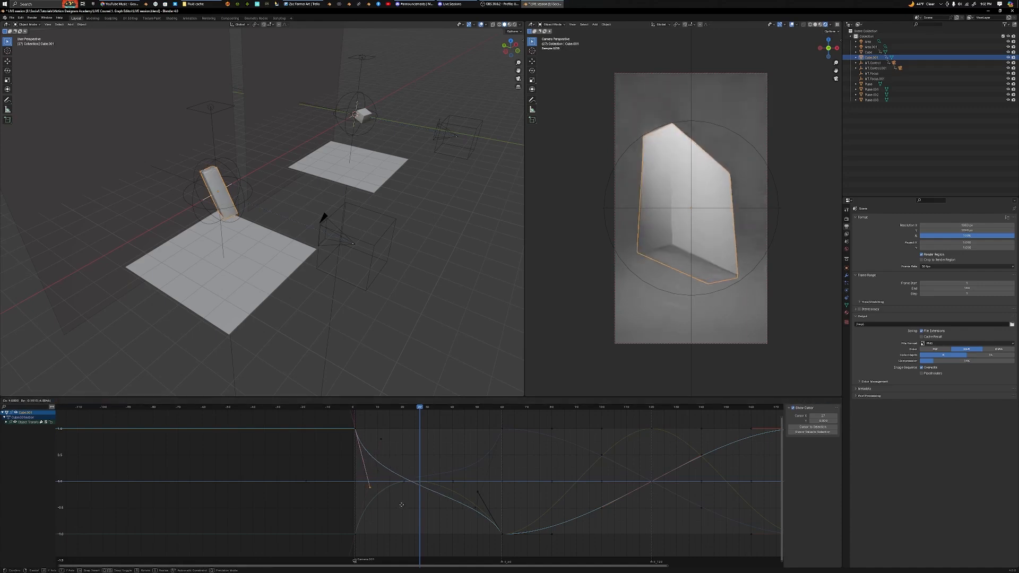
right_click(409, 517)
Undo all handle edits at frames 1 and 60, back to the original smooth curves
key(ctrl+z)
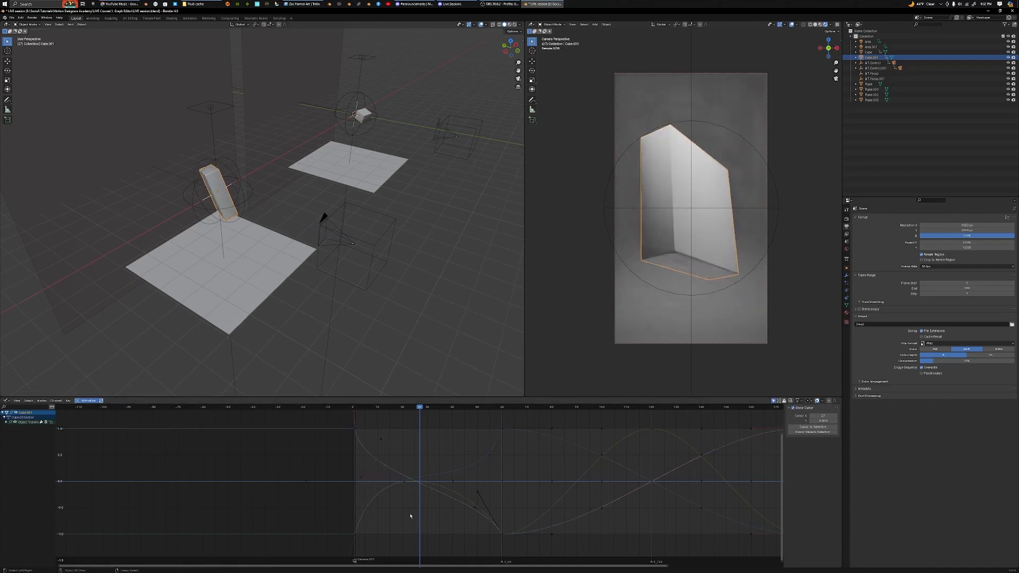
key(ctrl+z)
key(ctrl+z)
key(ctrl+z)
key(ctrl+z)
key(ctrl+z)
key(ctrl+z)
key(ctrl+z)
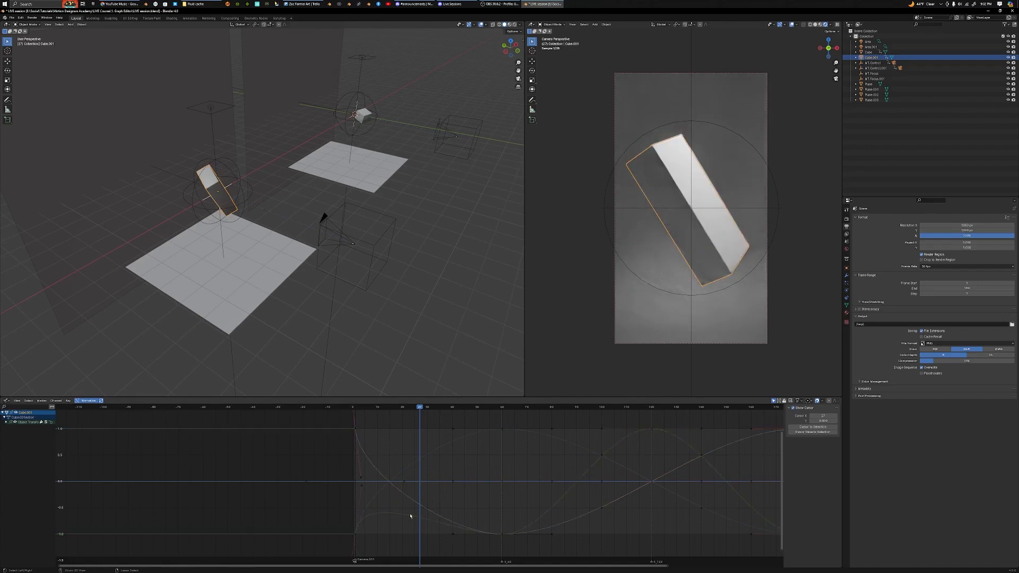
key(ctrl+z)
key(ctrl+z)
key(ctrl+z)
key(ctrl+z)
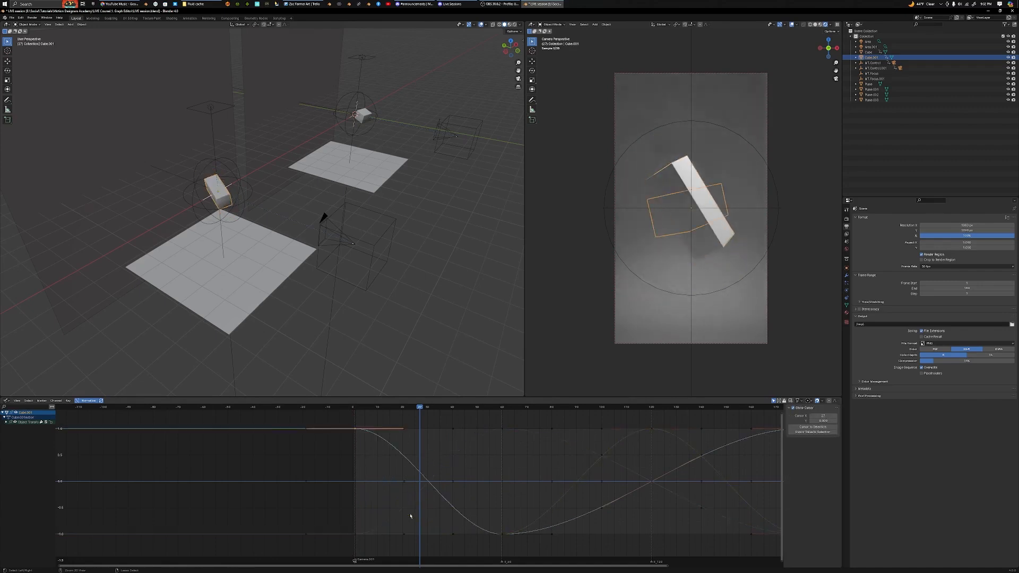
key(ctrl+z)
Go to frame 30 and insert a Location, Rotation & Scale keyframe on the duplicated cube
key(Right)
key(Right)
key(Right)
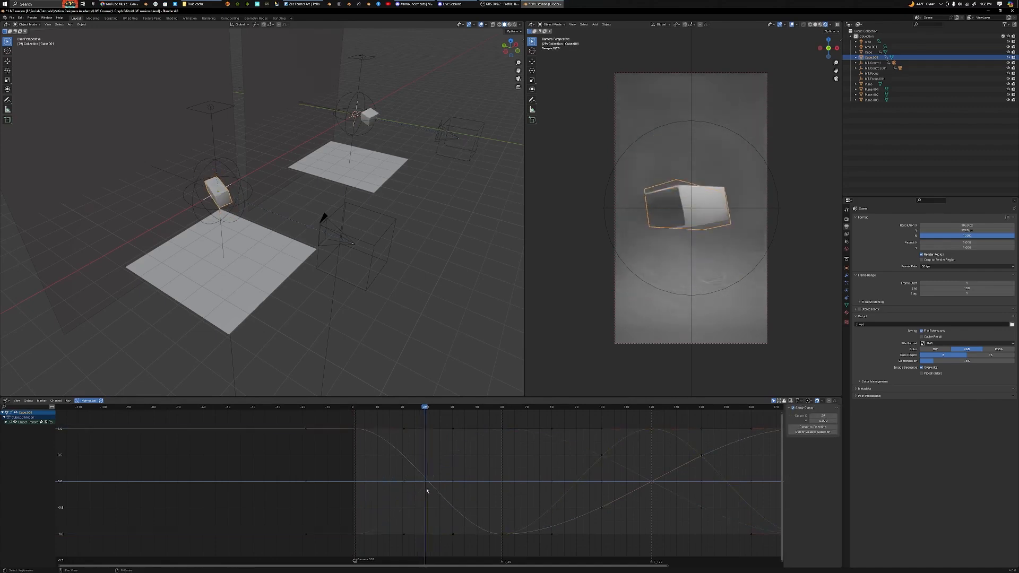
right_click(313, 278)
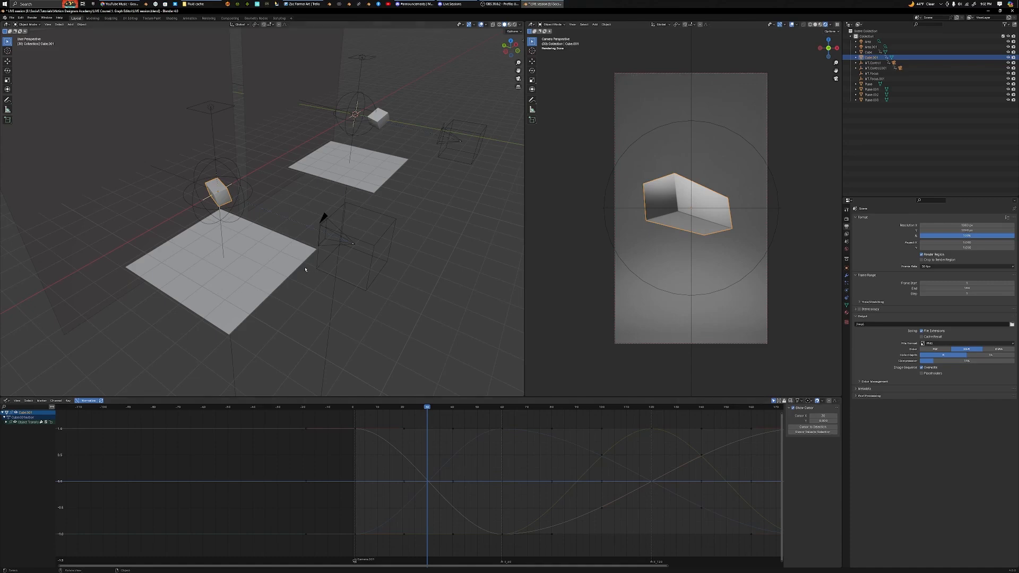
key(i)
key(i)
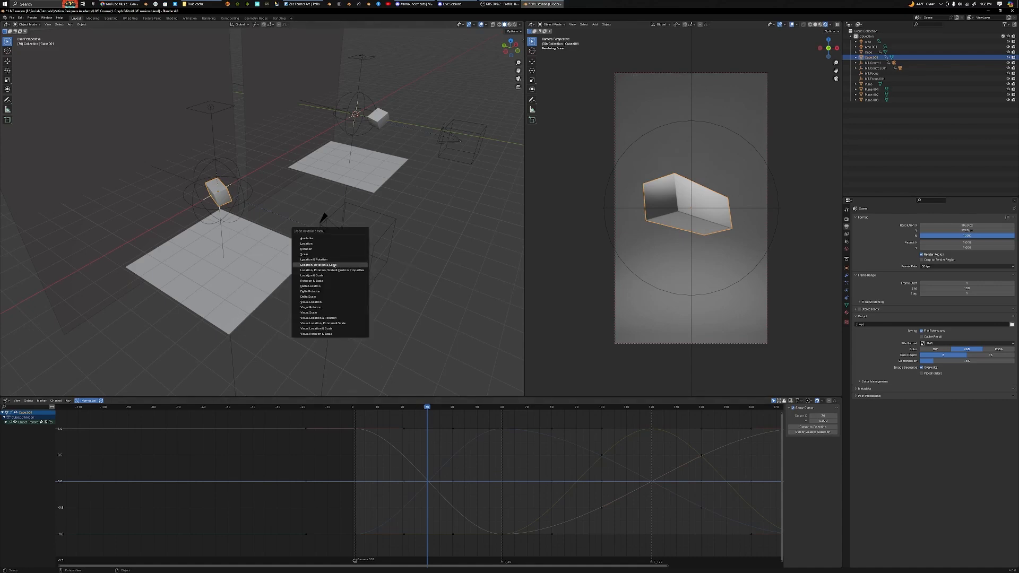
click(333, 261)
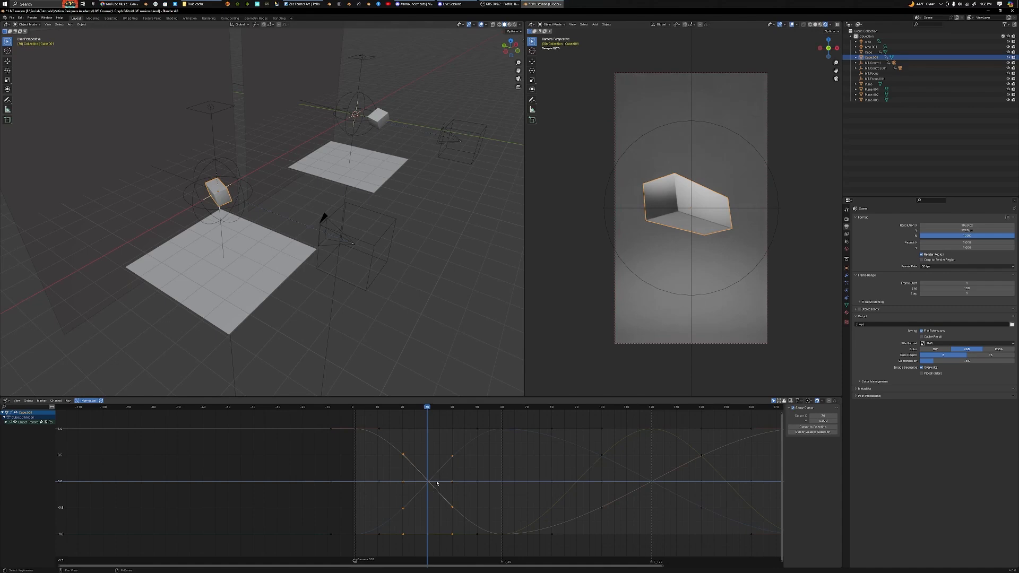
Select all keyframes at frame 30 and lengthen their handles by scaling them along the time axis
drag(420, 420, 449, 556)
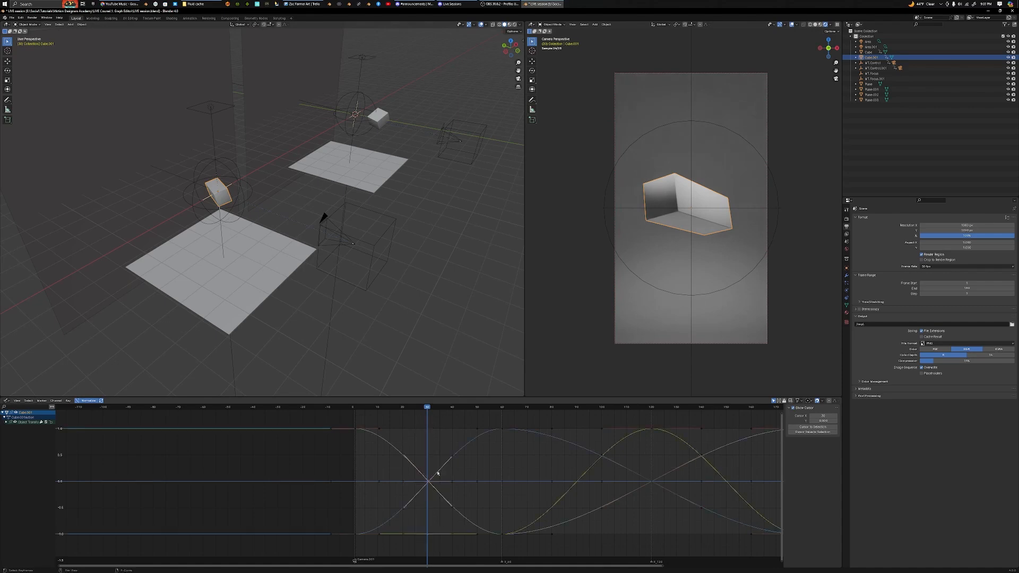
key(s)
key(x)
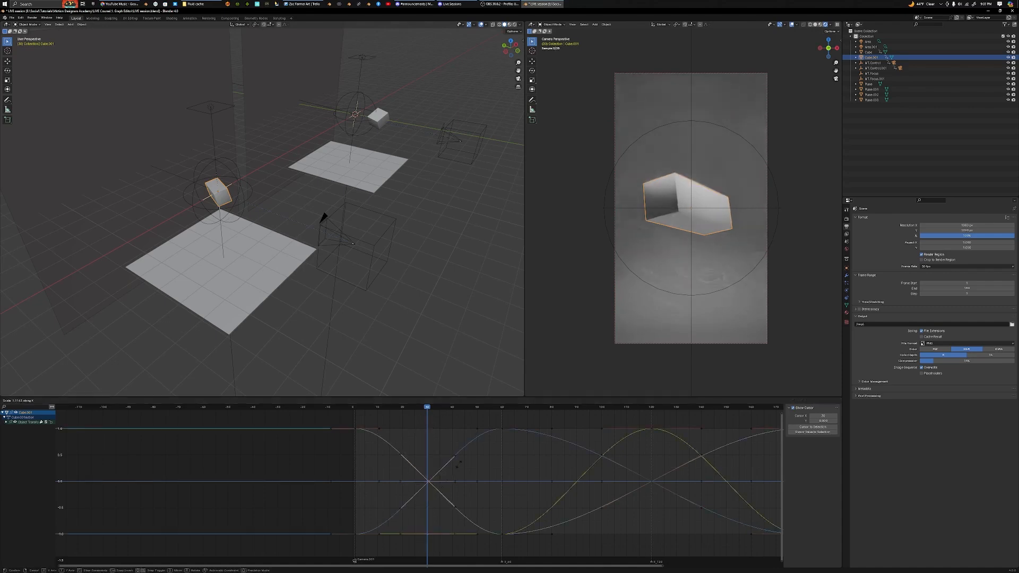
click(513, 475)
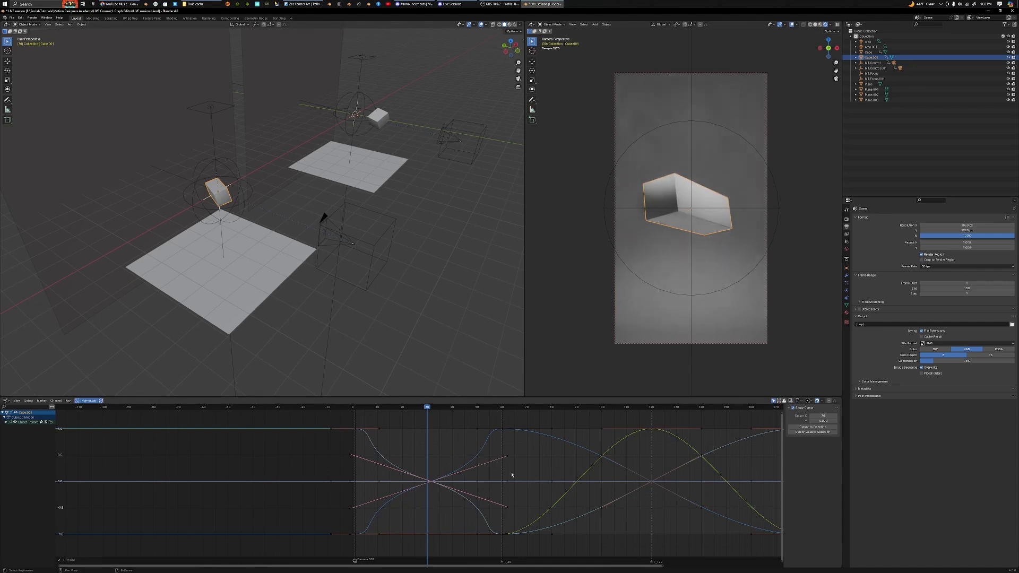
Shorten the handles of all keyframes at frames 1 and 60 by scaling them along the time axis
drag(349, 422, 368, 543)
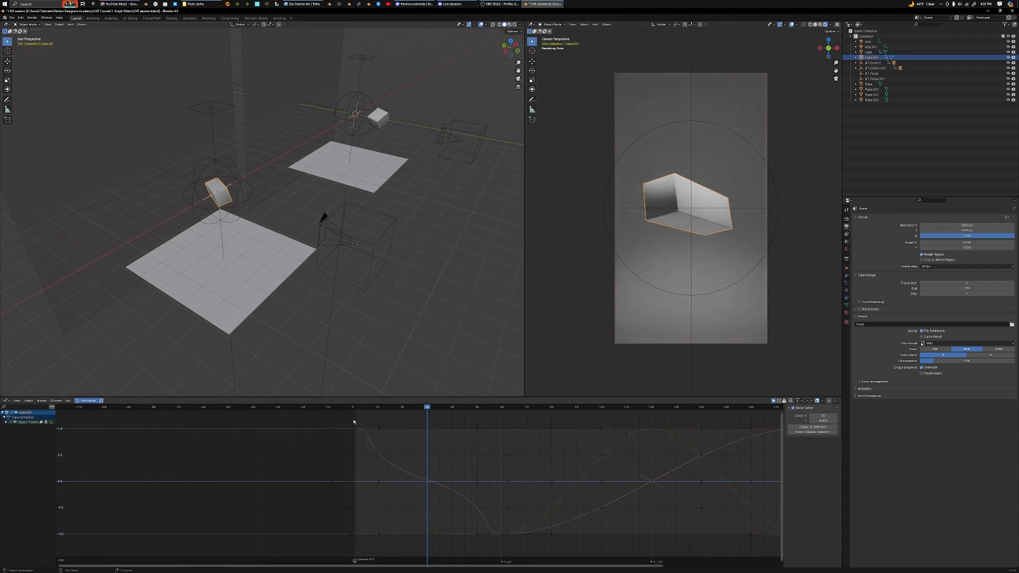
drag(353, 422, 370, 546)
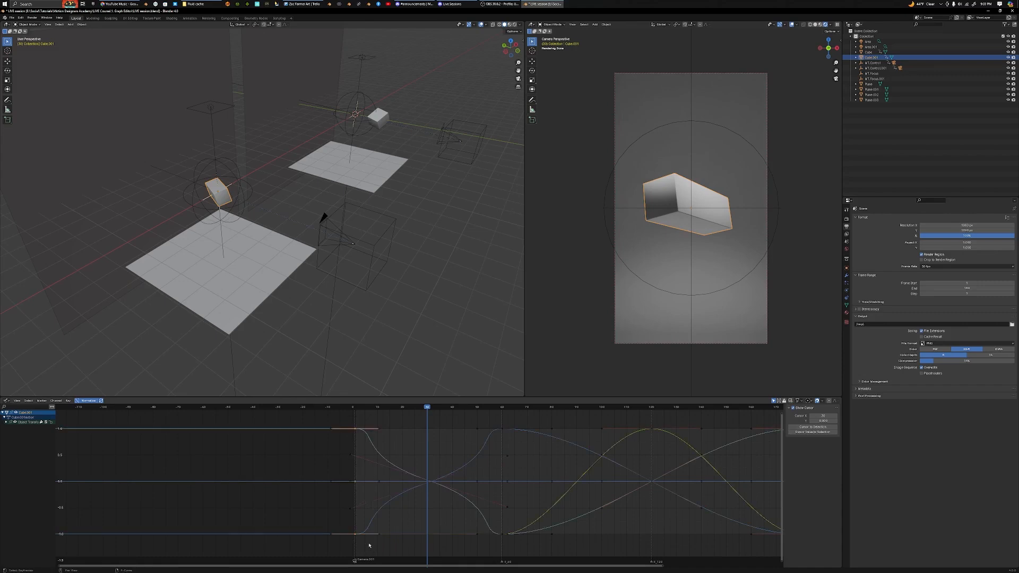
key(s)
key(x)
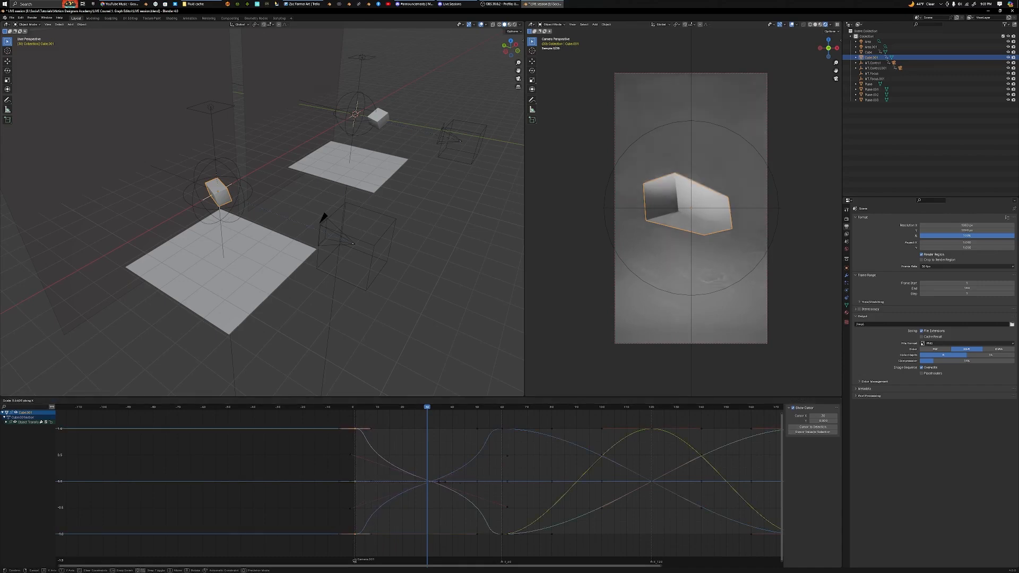
click(412, 477)
click(496, 422)
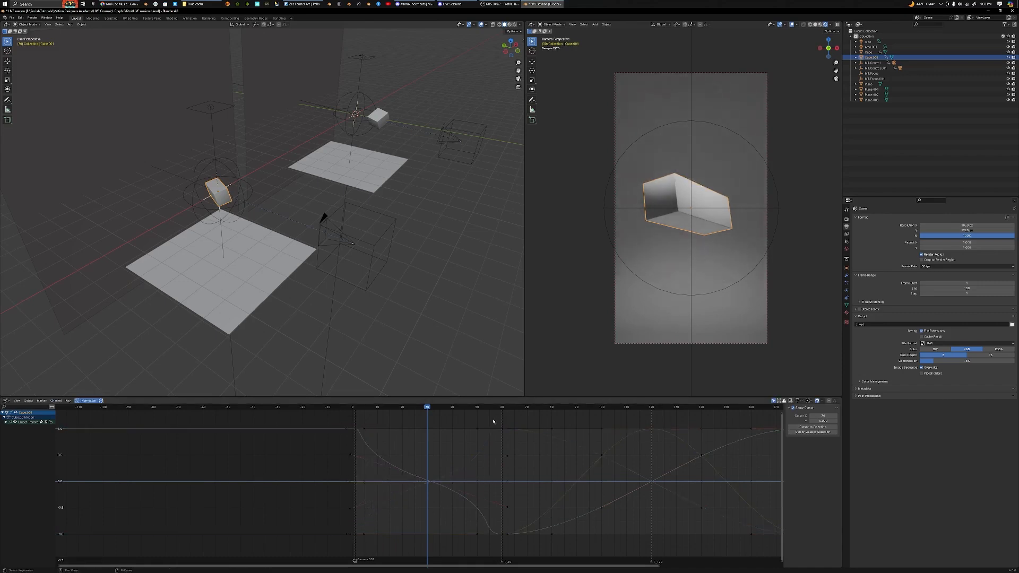
drag(498, 423, 507, 548)
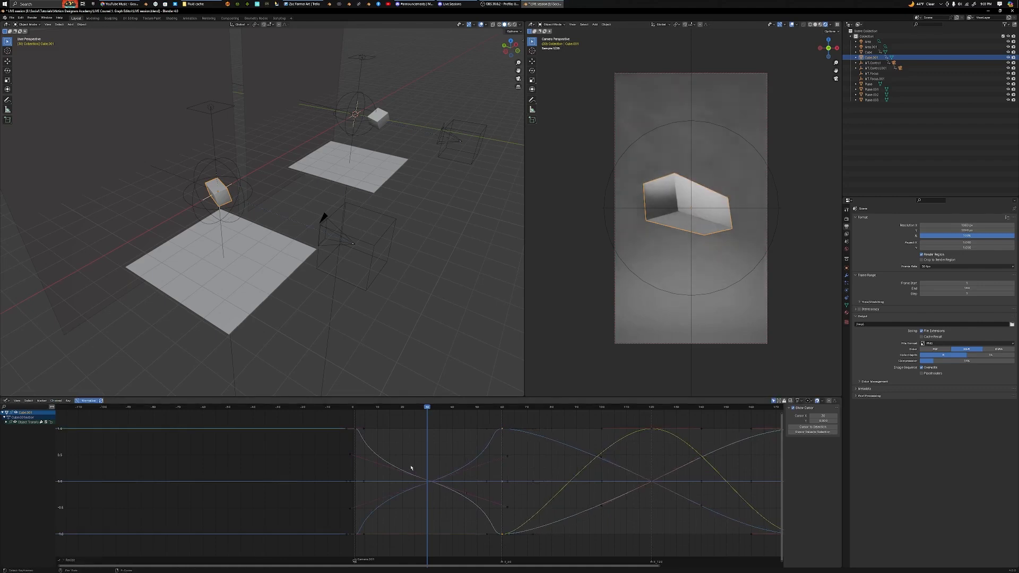
Select the crossing keyframes at frame 30 and stretch their handles even wider along the time axis
drag(410, 466, 449, 499)
key(s)
key(x)
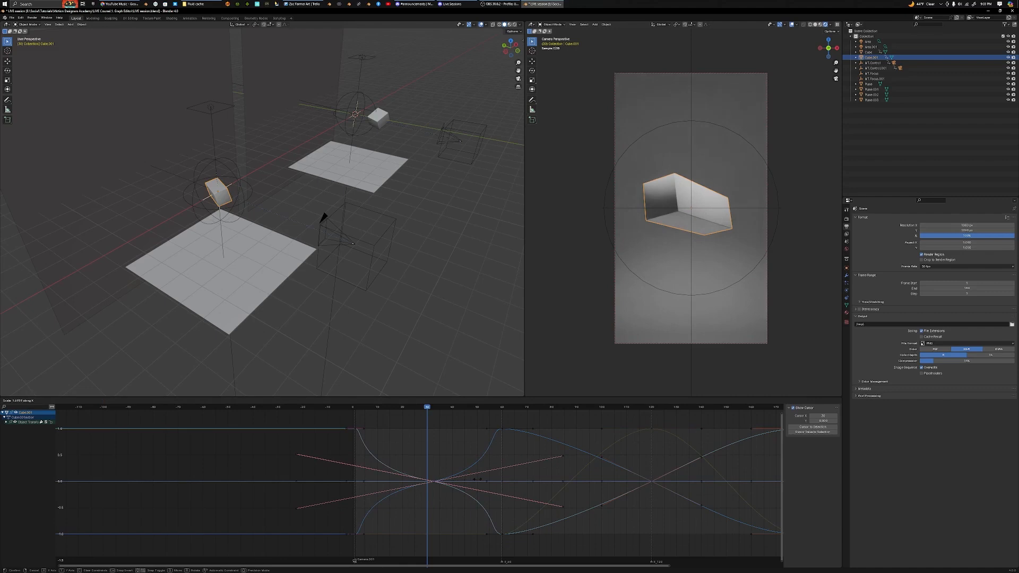
click(478, 480)
Rotate the handles of the descending curves' keyframes at frame 30 to a flatter slope
click(424, 475)
scroll(424, 475, up, 18)
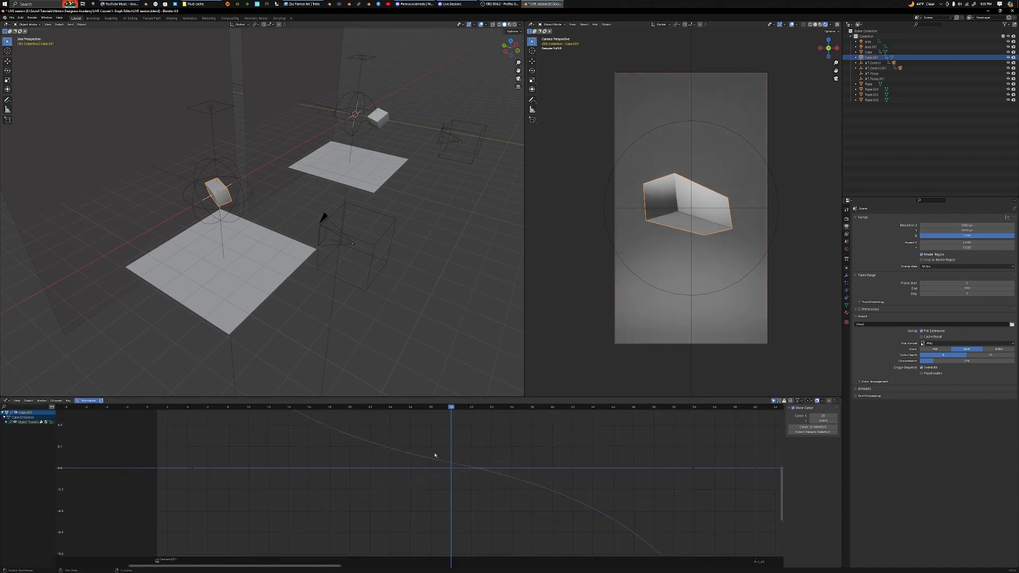
drag(435, 455, 460, 470)
key(r)
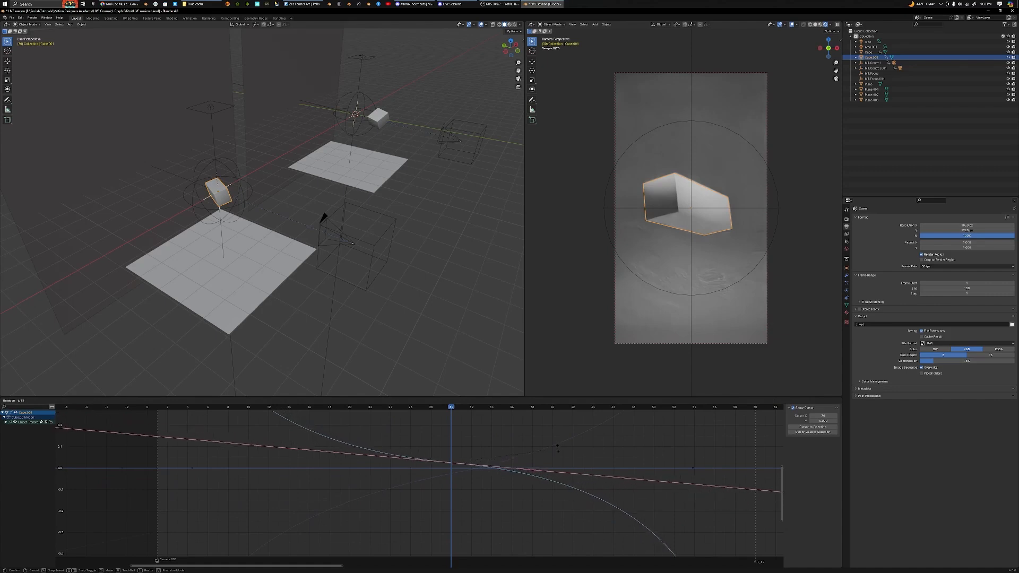
click(446, 482)
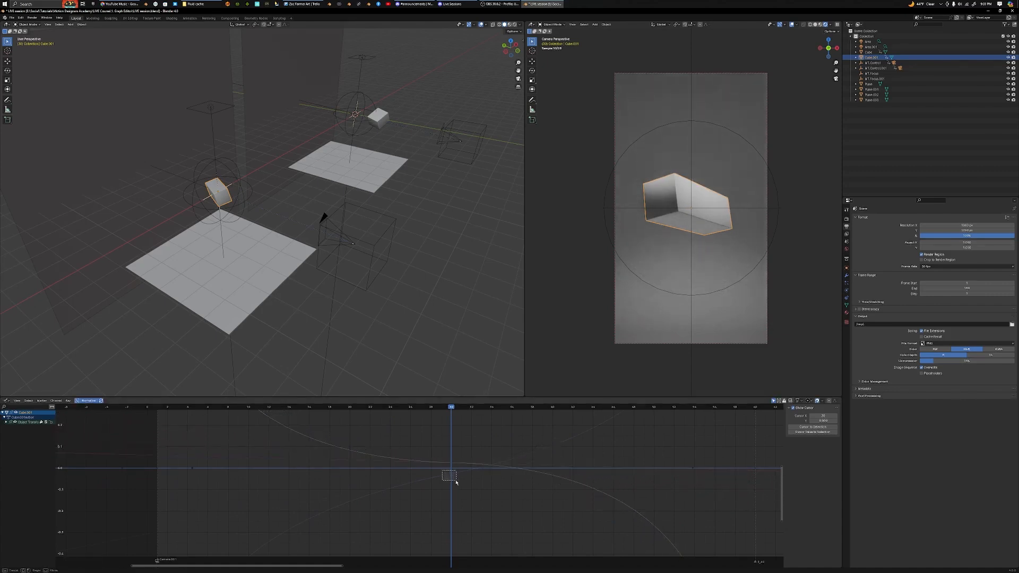
Rotate the handles of the ascending curves' keyframes at frame 30 to a nearly flat slope
key(r)
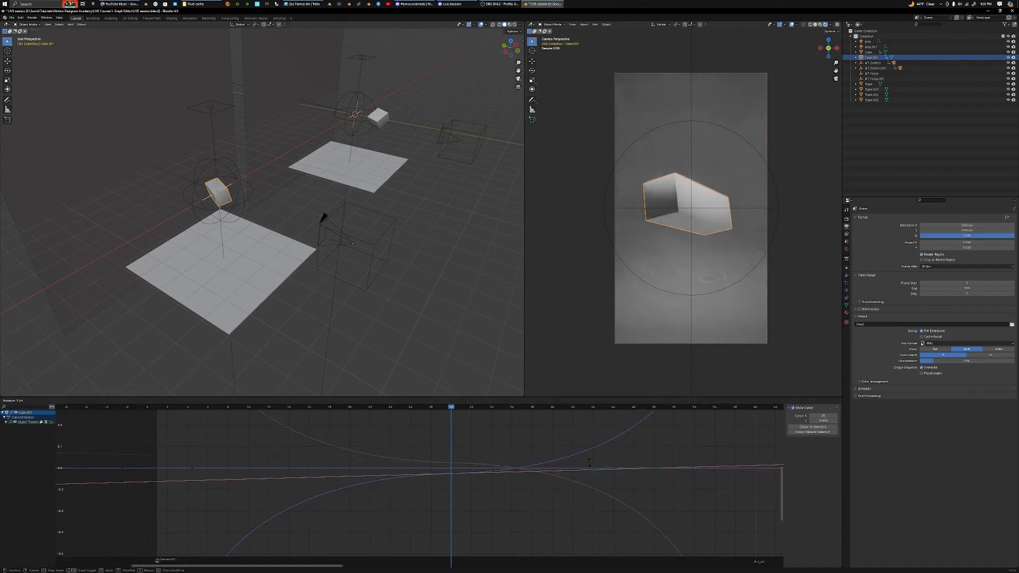
click(444, 487)
scroll(481, 479, down, 2)
scroll(480, 479, down, 3)
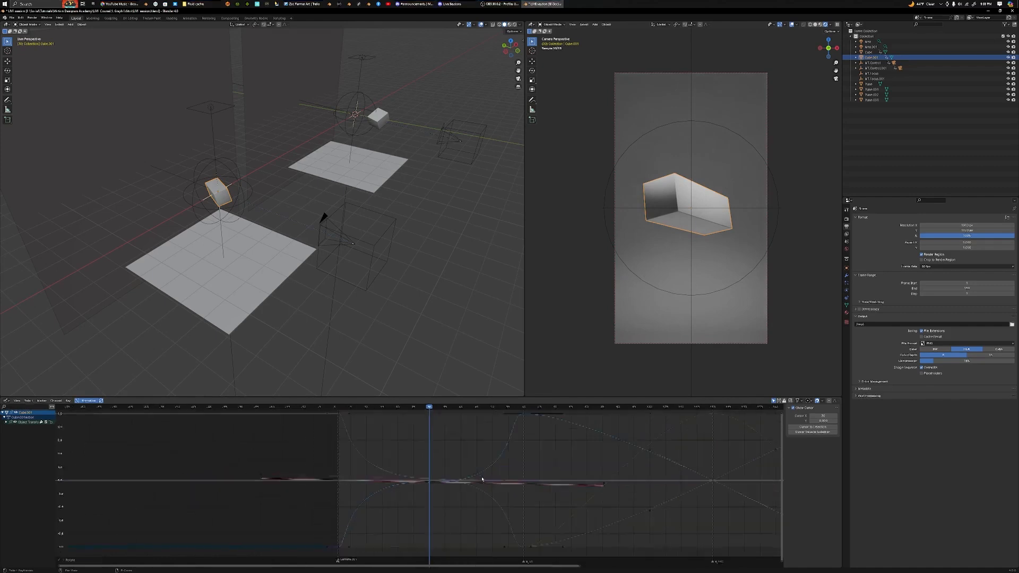
Play the animation from frame 1 in the rendered camera view to check the cube's timing
key(shift+Left)
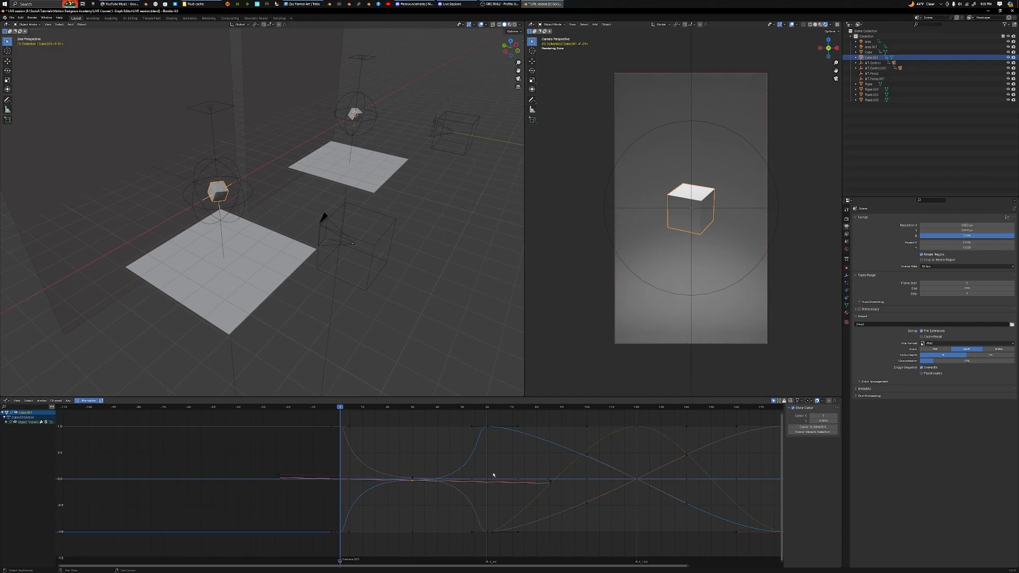
key(space)
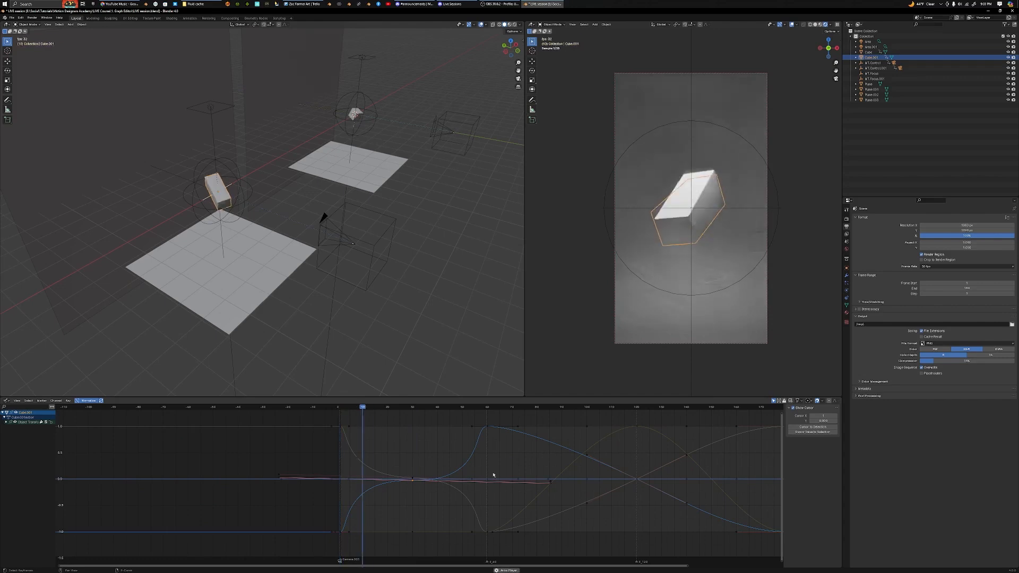
key(space)
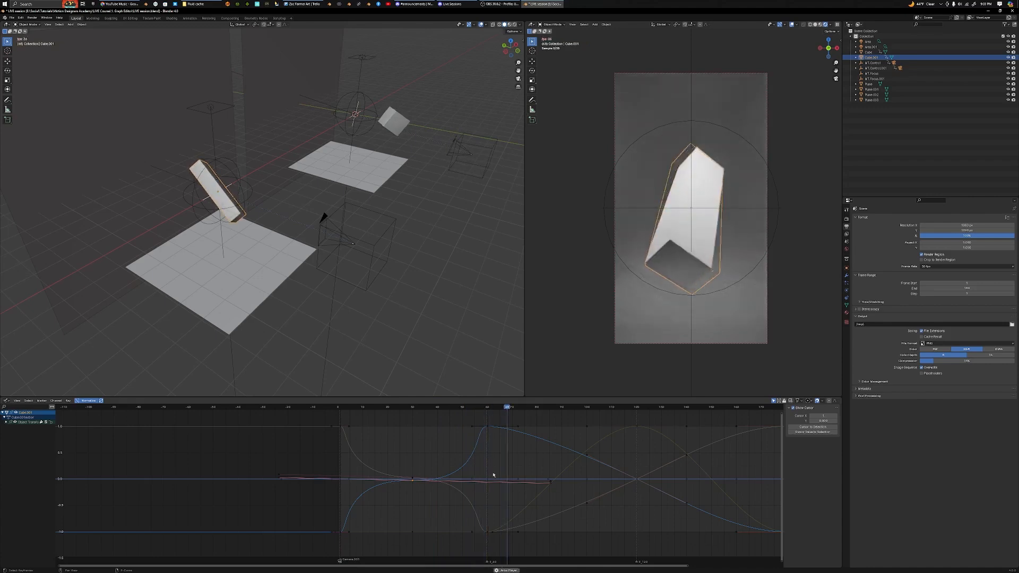
Switch the camera viewport to Solid shading and replay the animation from frame 1
key(z)
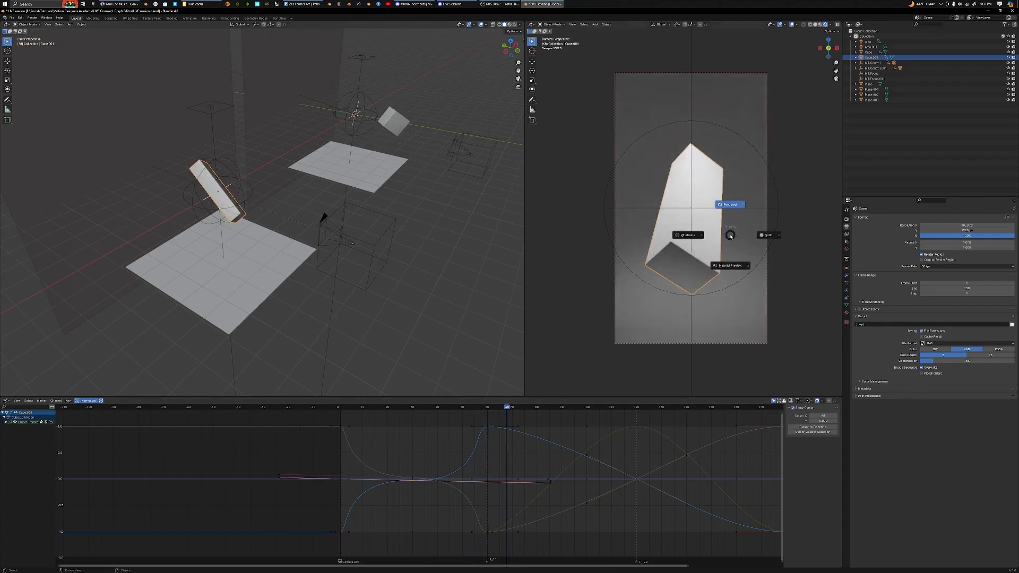
click(768, 233)
key(shift+Left)
key(space)
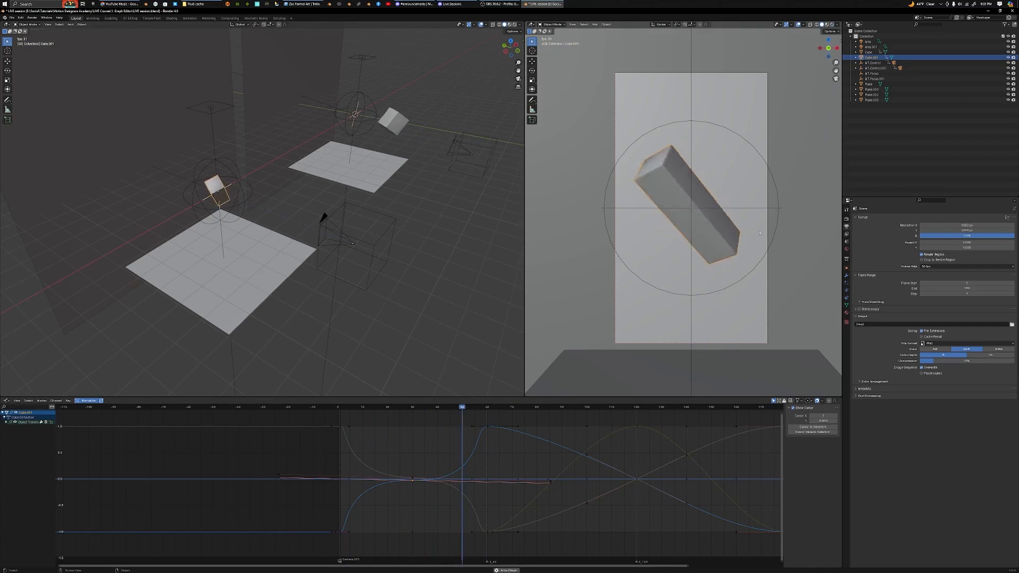
key(space)
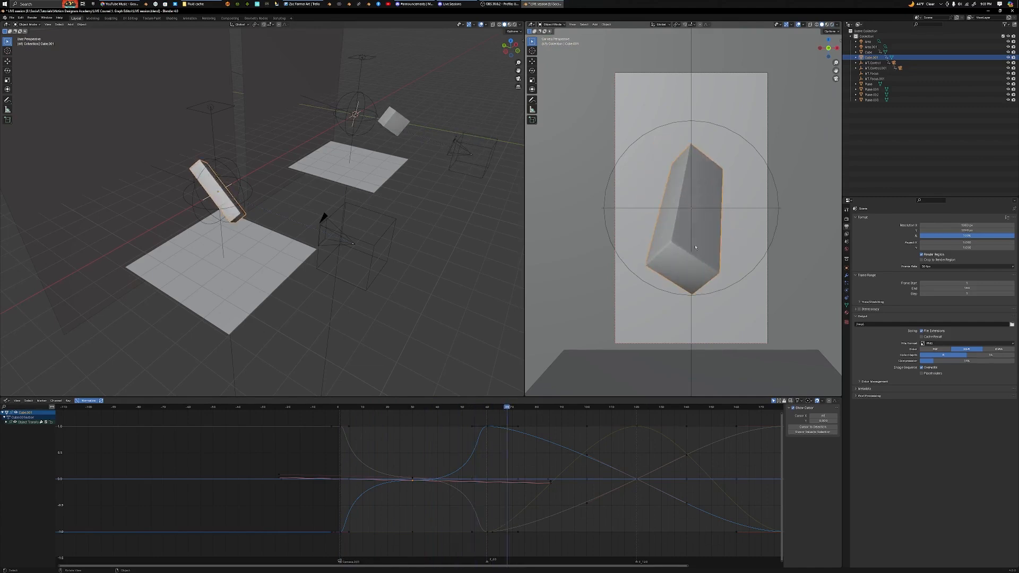
drag(373, 406, 341, 411)
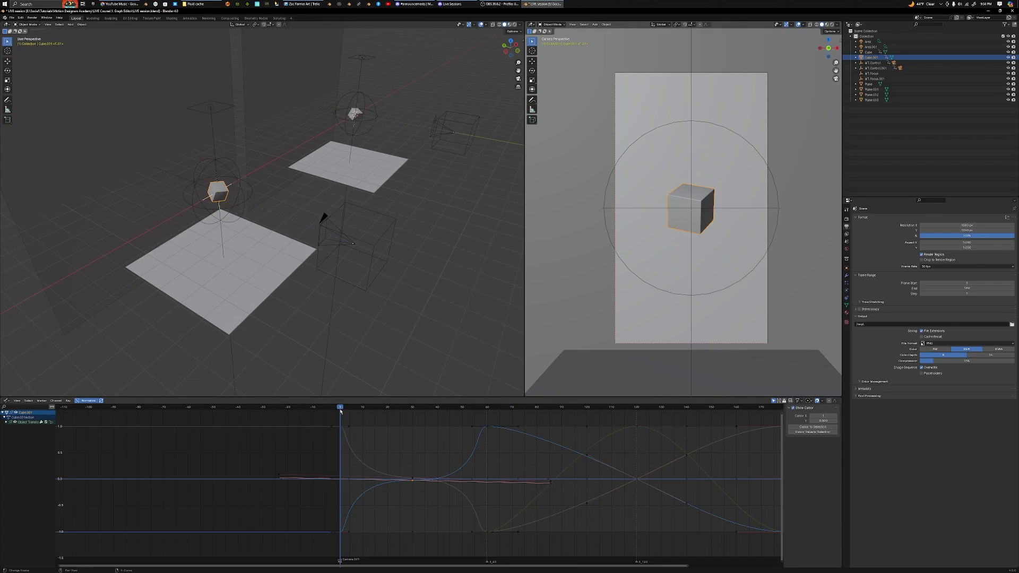
key(space)
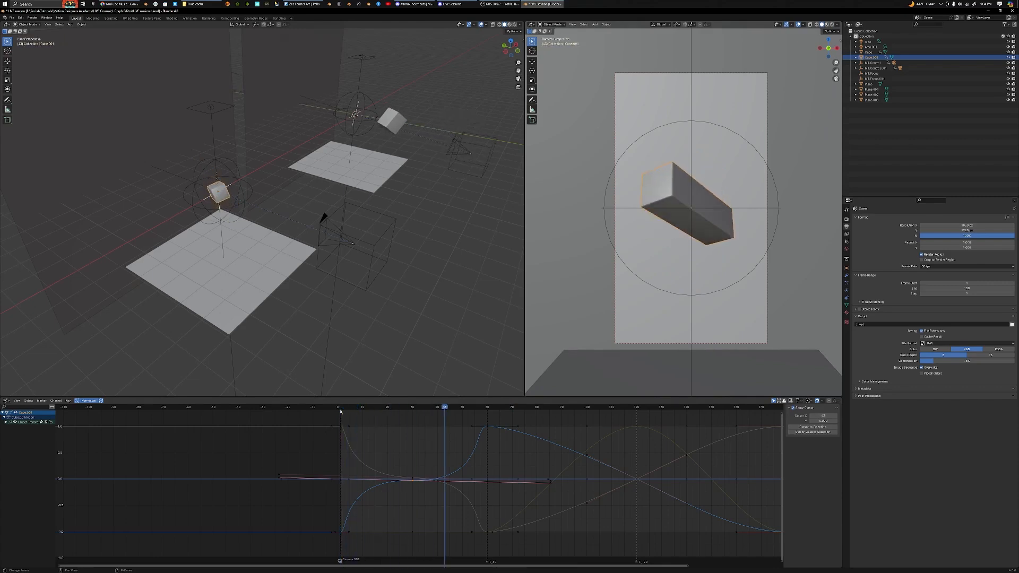
Shorten the handles of the ascending curves' keyframes at frame 30 by scaling them along the time axis
scroll(413, 457, up, 3)
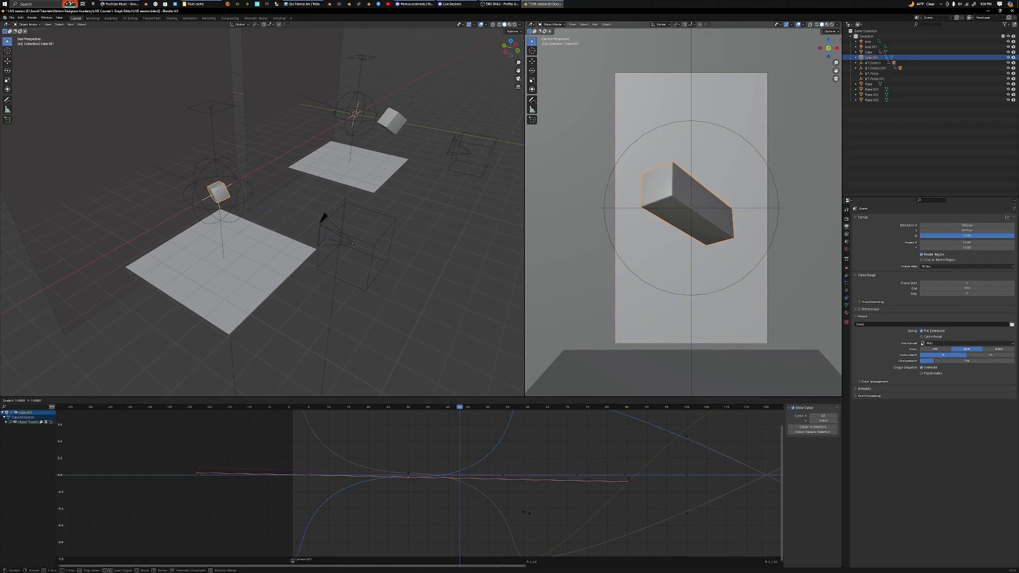
key(s)
key(x)
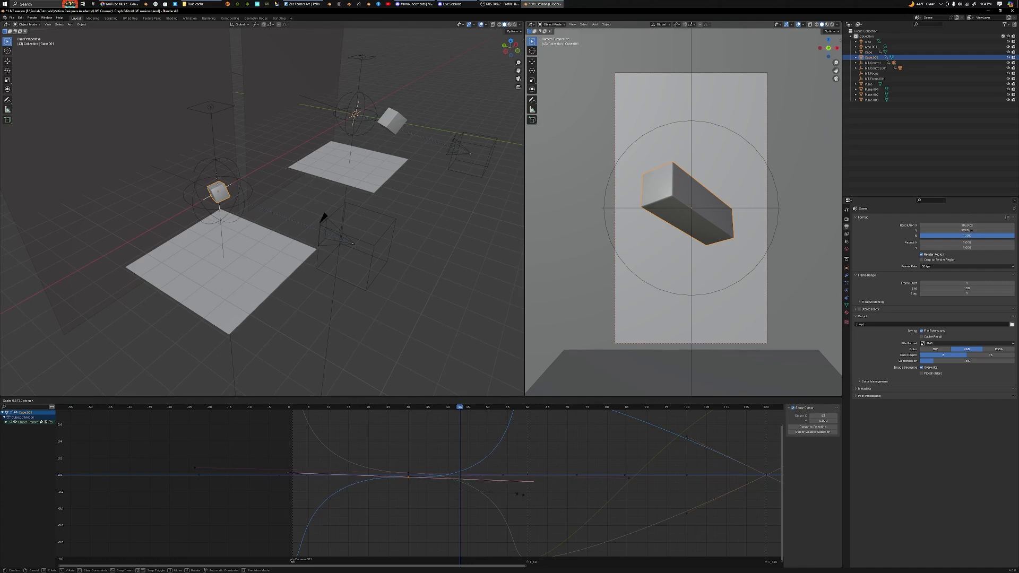
click(487, 489)
Select the descending curves' keyframes at frame 30 and shorten their handles by scaling them along the time axis
drag(401, 462, 414, 475)
key(g)
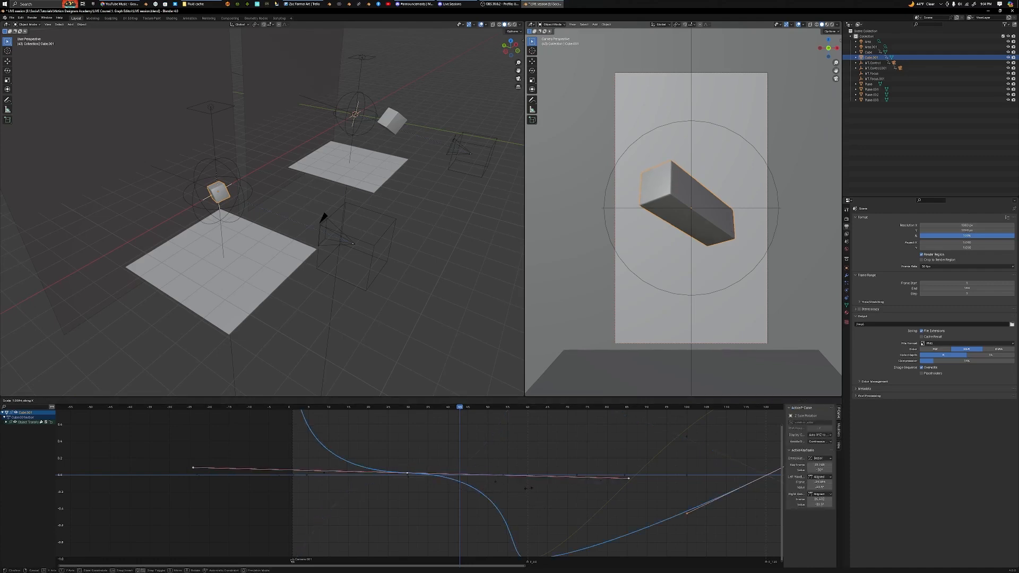
right_click(474, 485)
click(418, 463)
drag(402, 459, 413, 476)
key(s)
key(x)
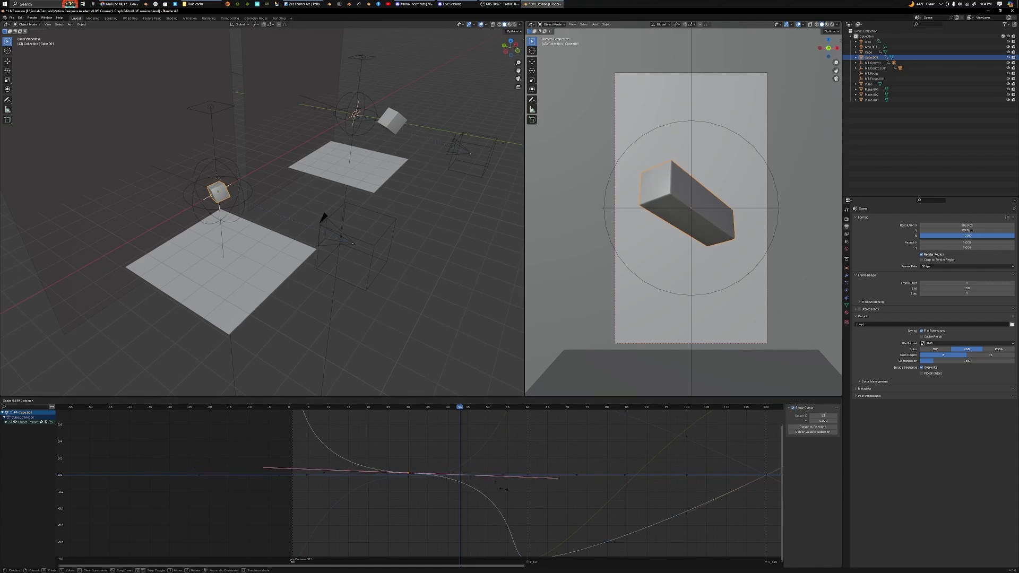
click(472, 479)
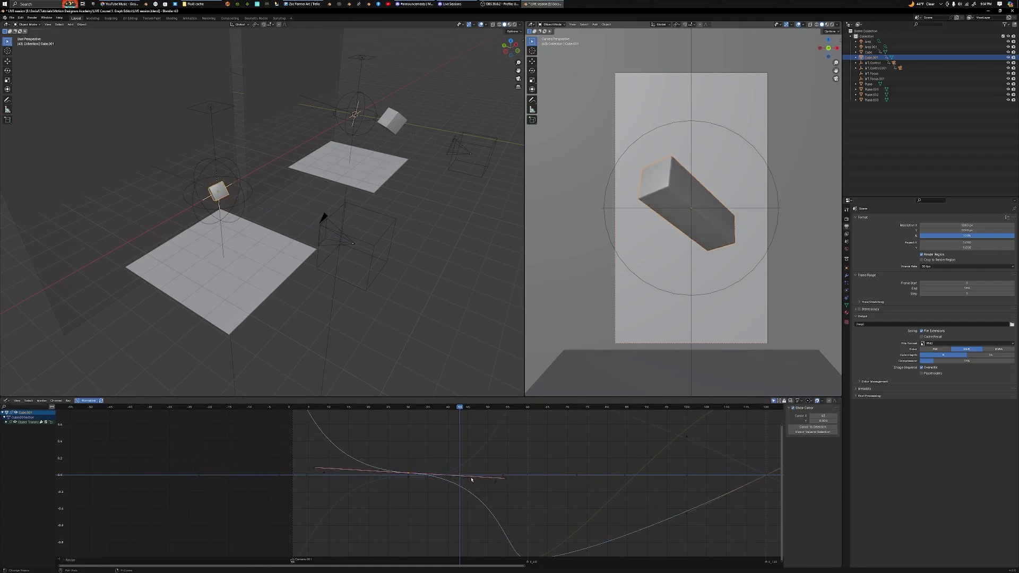
Play the animation from frame 1 to review the motion with the shortened frame 30 handles
key(shift+Left)
key(space)
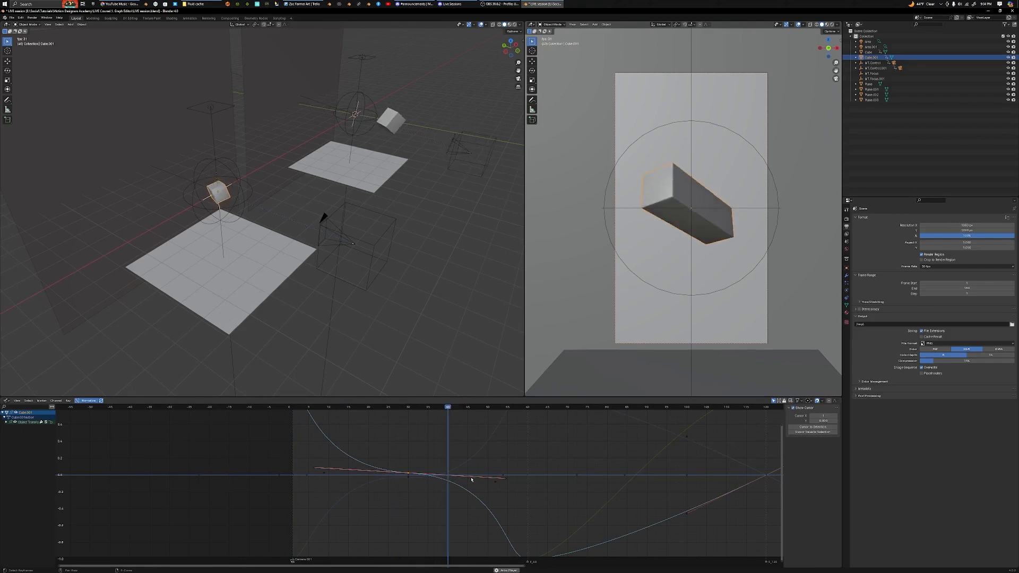
key(space)
Undo and restore the shortening of the descending curves' handles at frame 30 to compare the curve shapes
key(ctrl+z)
key(ctrl+z)
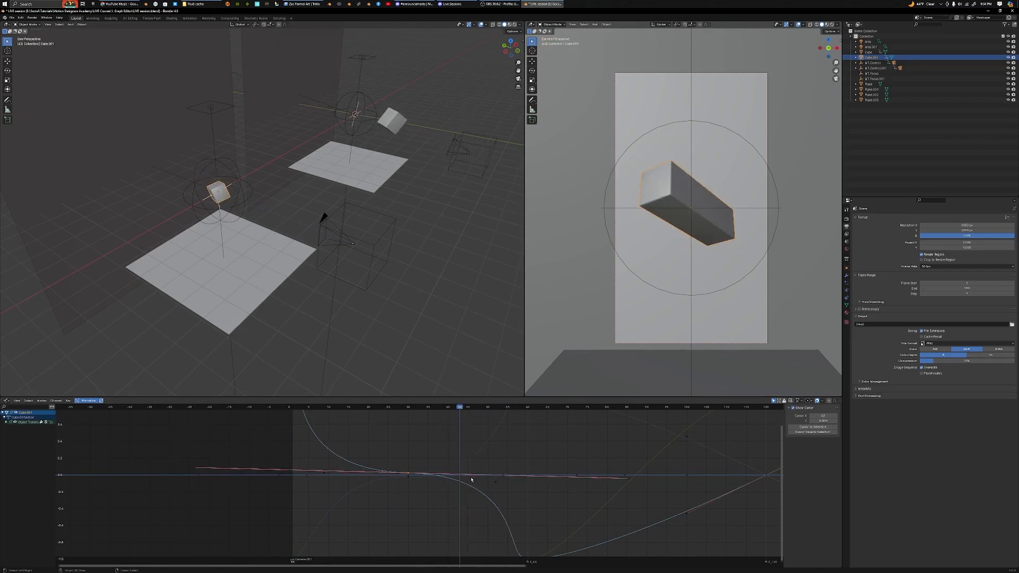
key(ctrl+z)
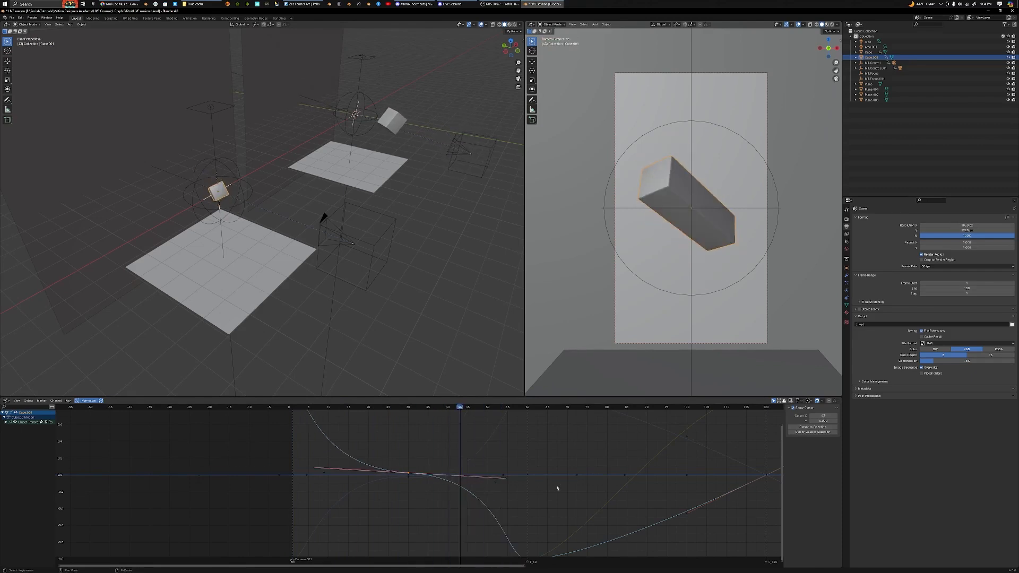
Shorten the frame 30 handles of the descending curves, and likewise those of the ascending curves, further along the time axis
key(s)
click(521, 483)
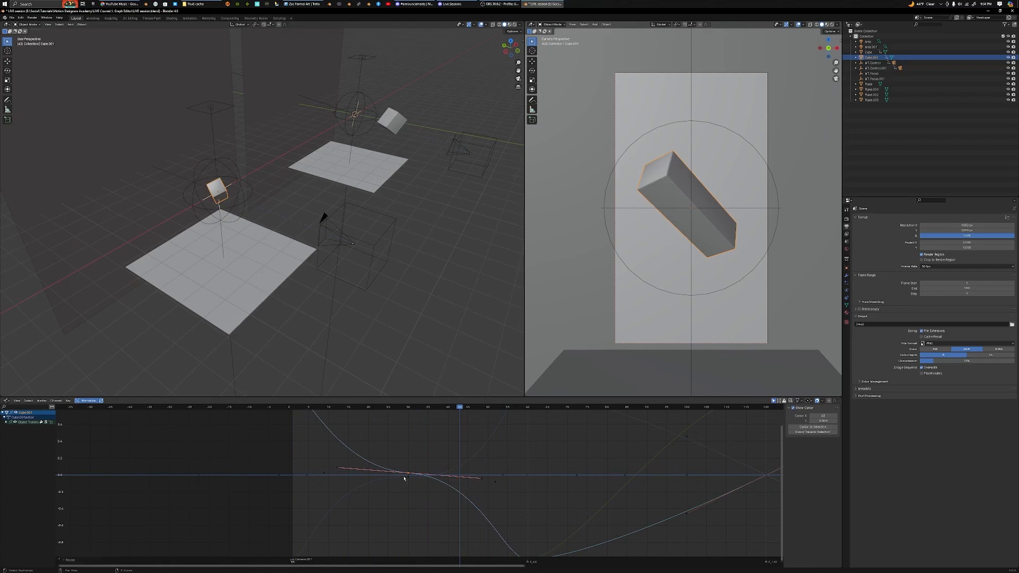
key(s)
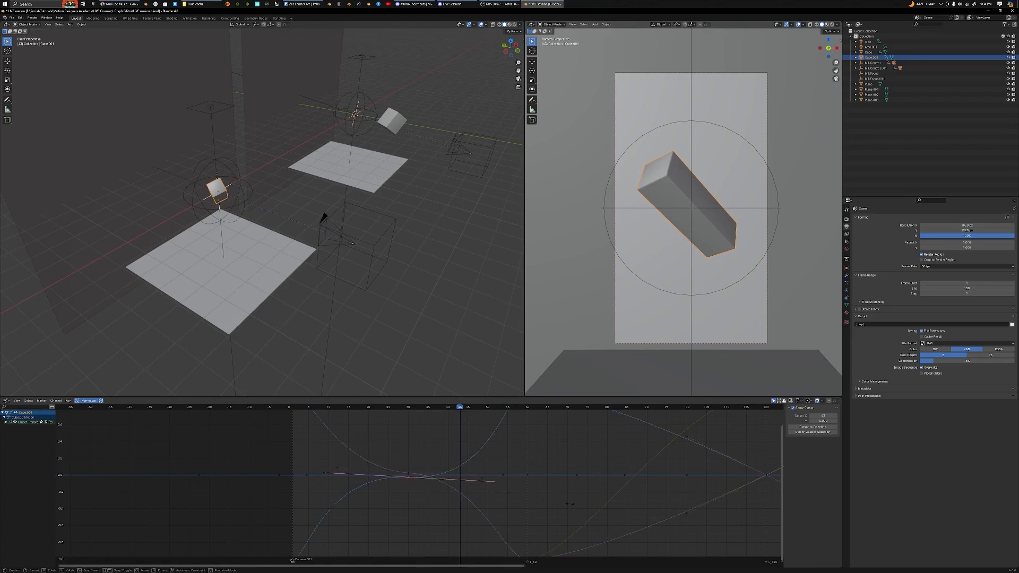
click(533, 497)
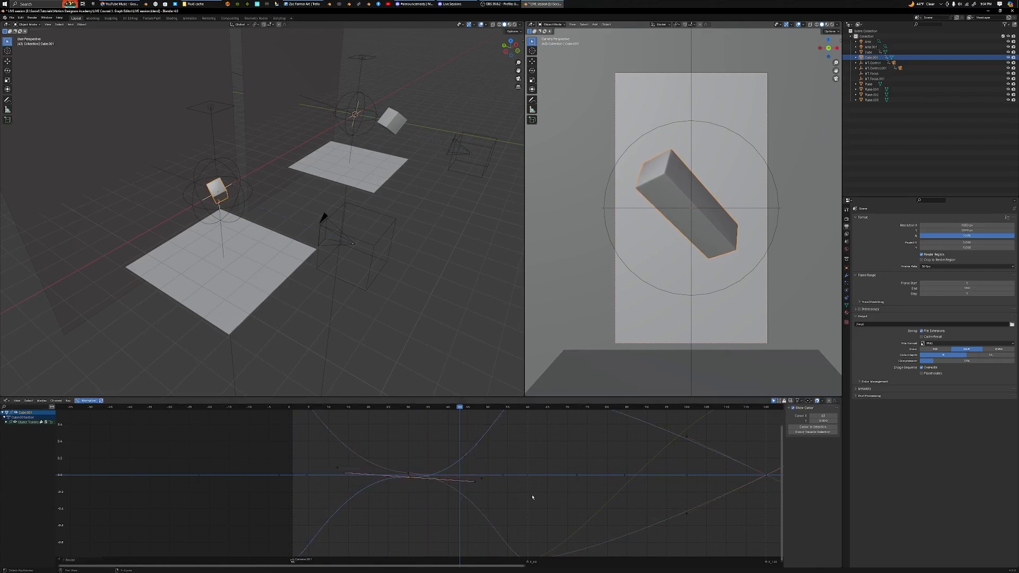
Return to frame 1 and rotate the ascending curves' handles at frame 30 to a slightly upward slope
key(shift+Left)
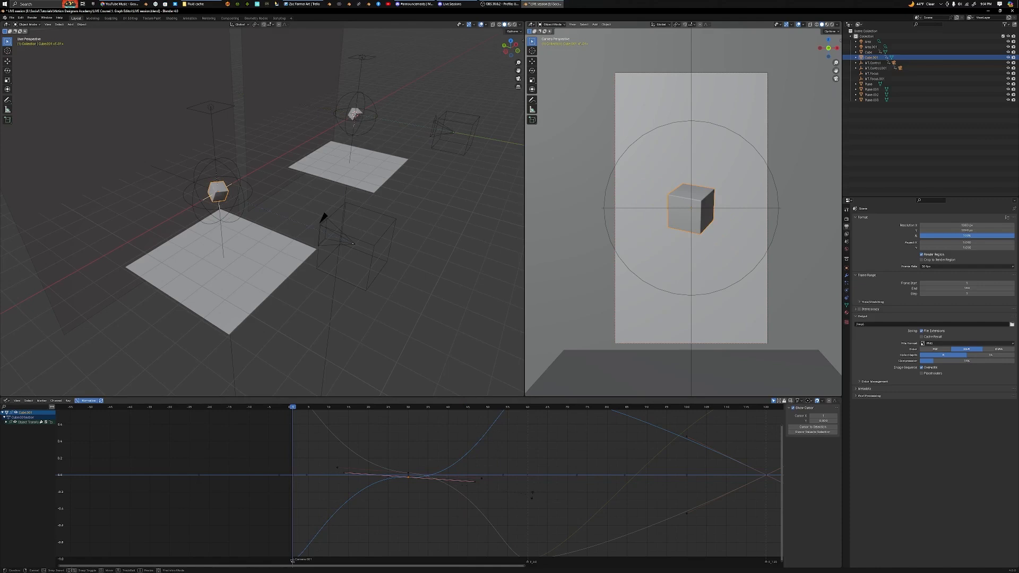
key(r)
click(479, 483)
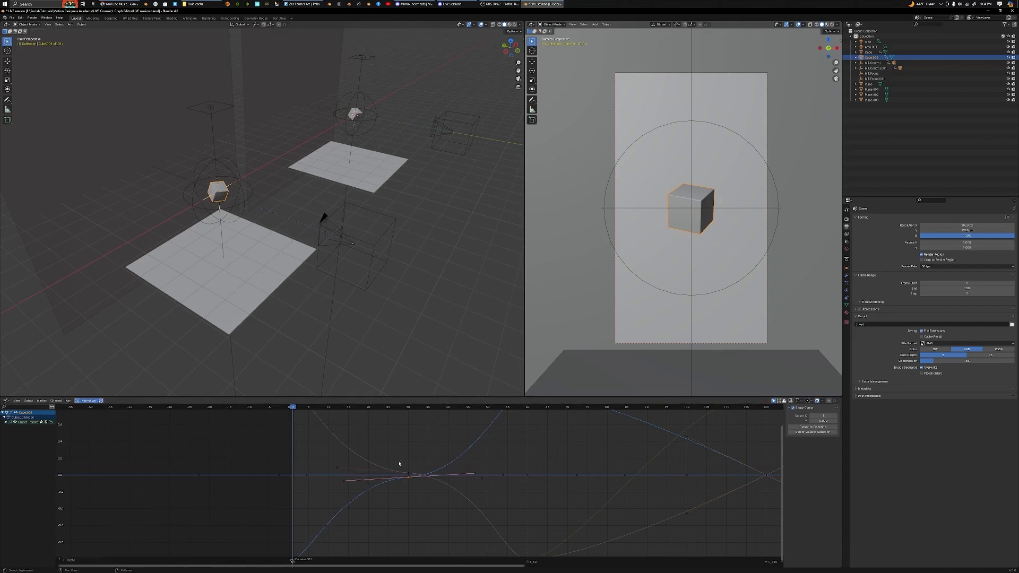
click(414, 475)
key(r)
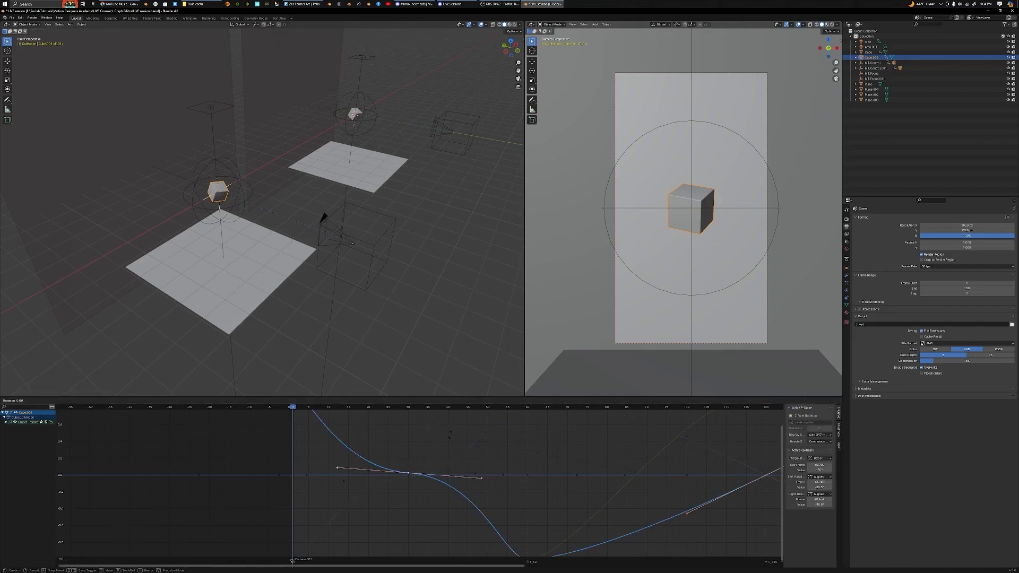
right_click(451, 437)
drag(400, 462, 418, 481)
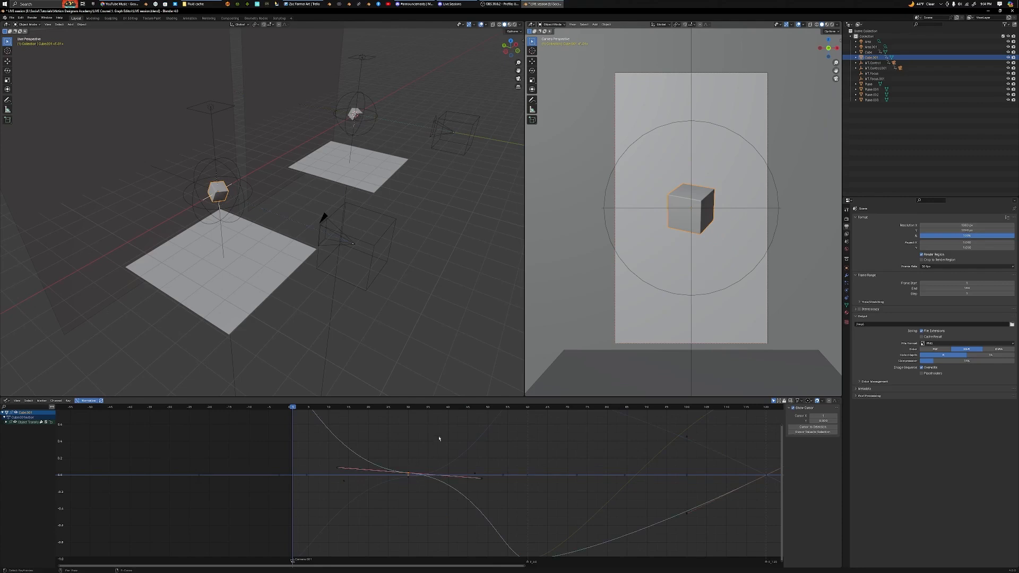
key(r)
right_click(451, 431)
click(426, 468)
Select the descending curves' keyframes at frame 30 and rotate their handles to a steeper downward slope
scroll(423, 469, up, 4)
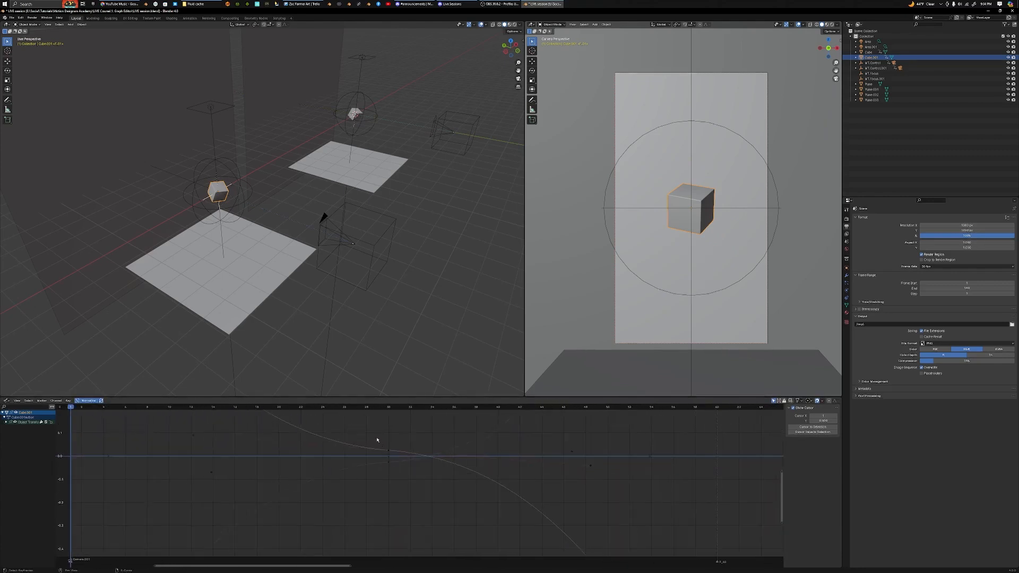
drag(375, 436, 395, 455)
key(r)
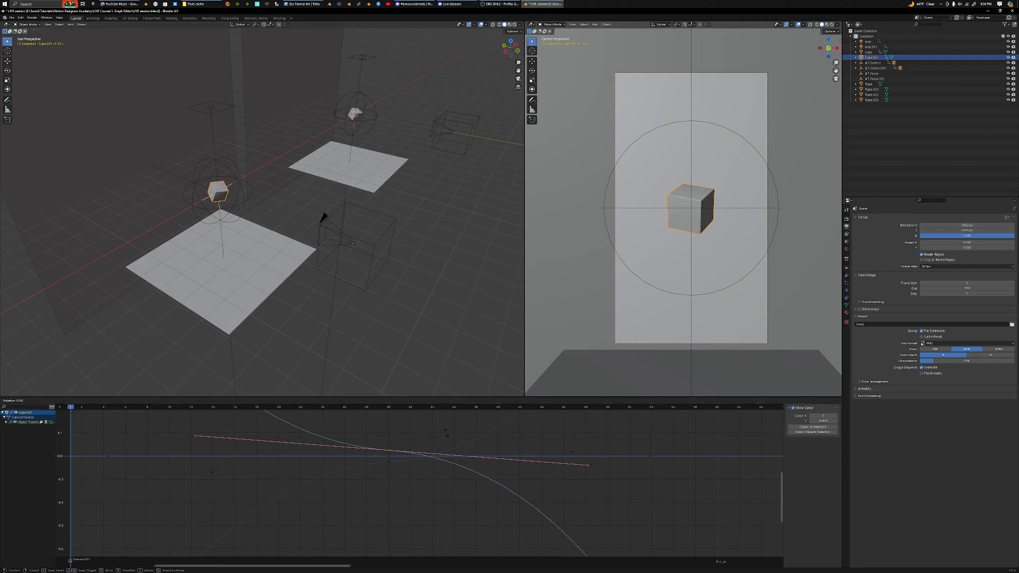
click(447, 439)
scroll(446, 440, down, 5)
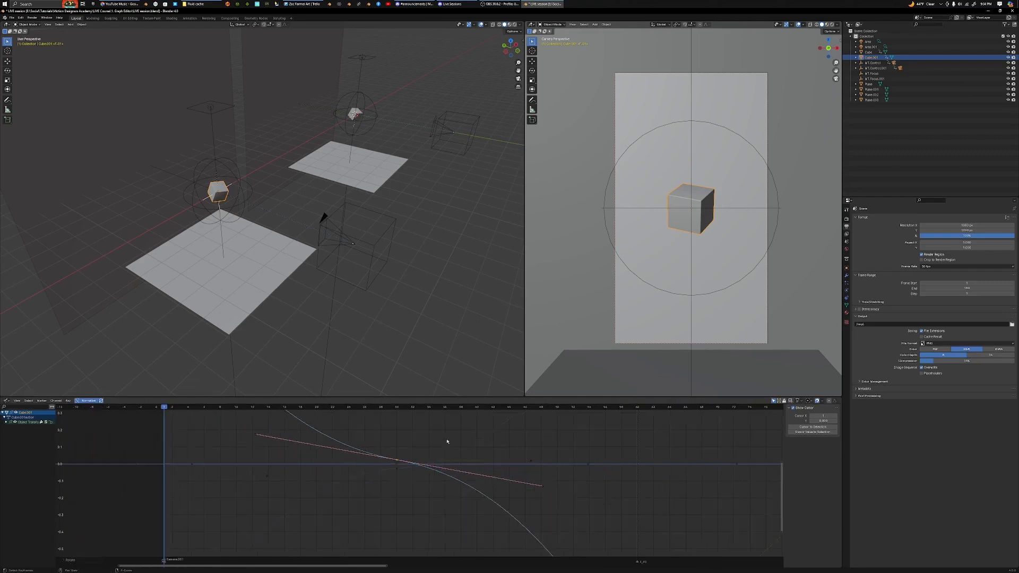
key(Home)
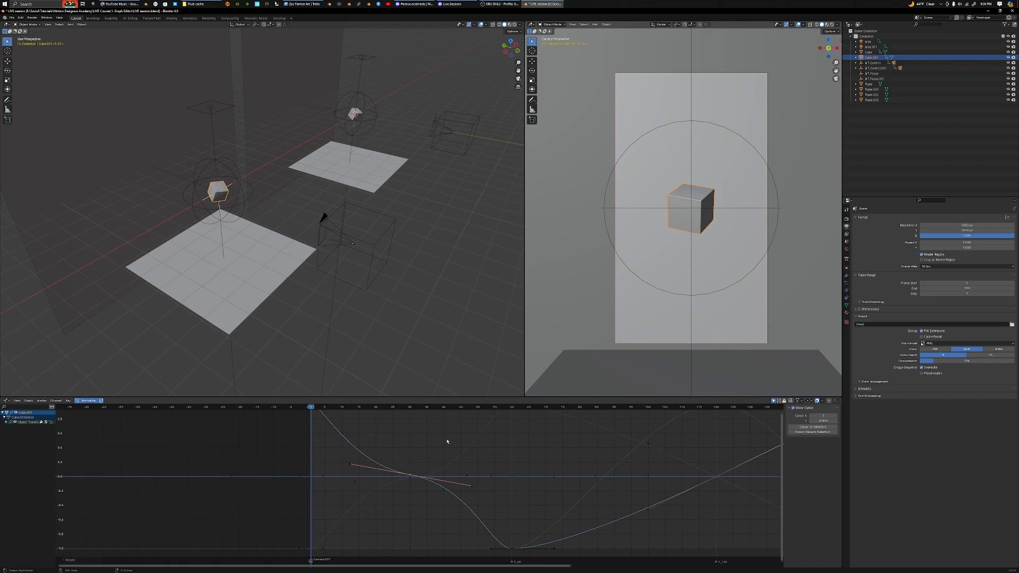
scroll(446, 442, down, 1)
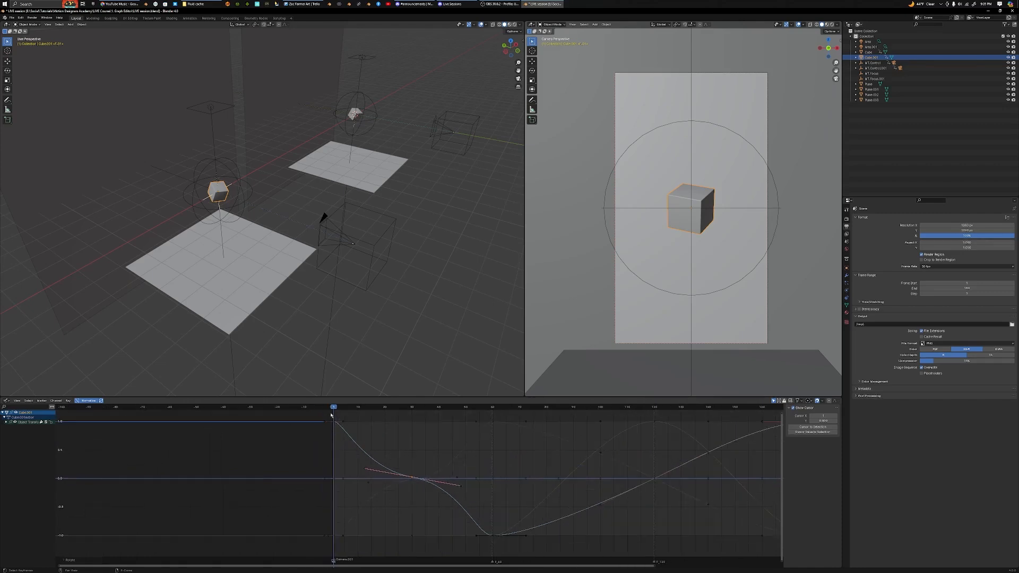
Play the animation from the start to check the motion with the rotated frame 30 handles
mouse_move(331, 415)
mouse_down()
mouse_move(334, 433)
mouse_move(321, 423)
mouse_up()
key(space)
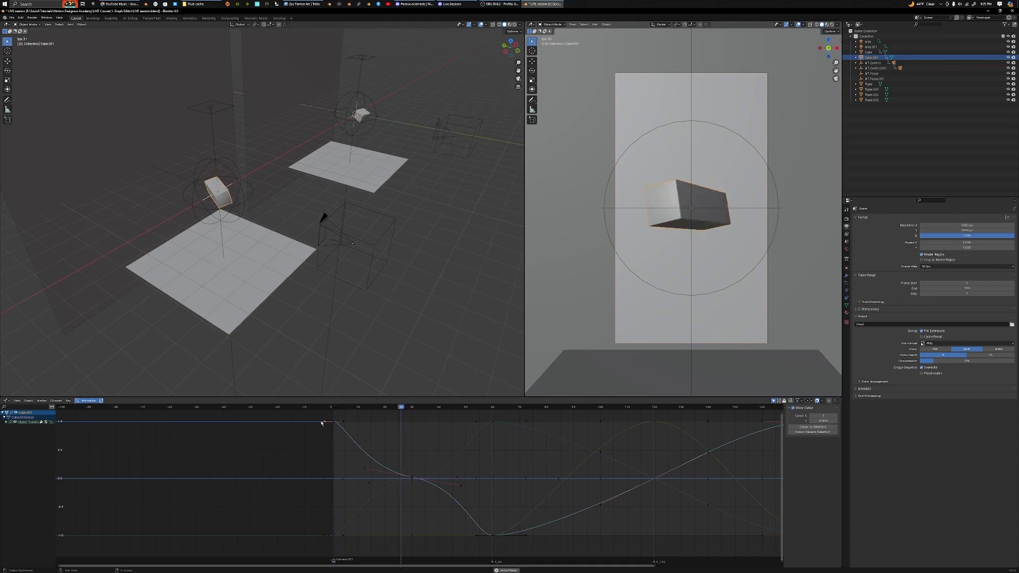
key(space)
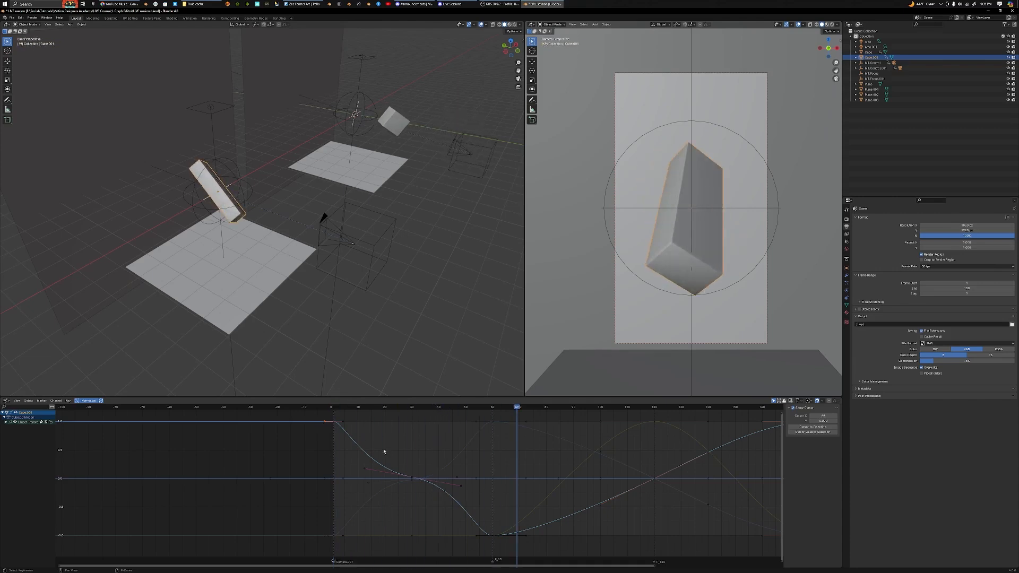
Select all keyframes at frame 30, stretch their handles wide along the time axis, and replay the animation
drag(409, 466, 431, 497)
key(s)
click(495, 470)
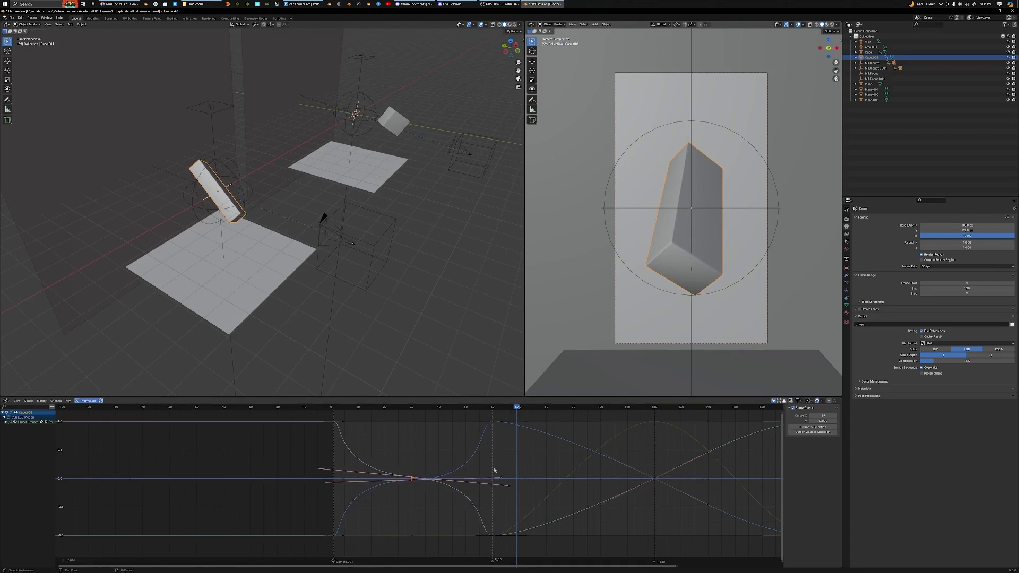
key(space)
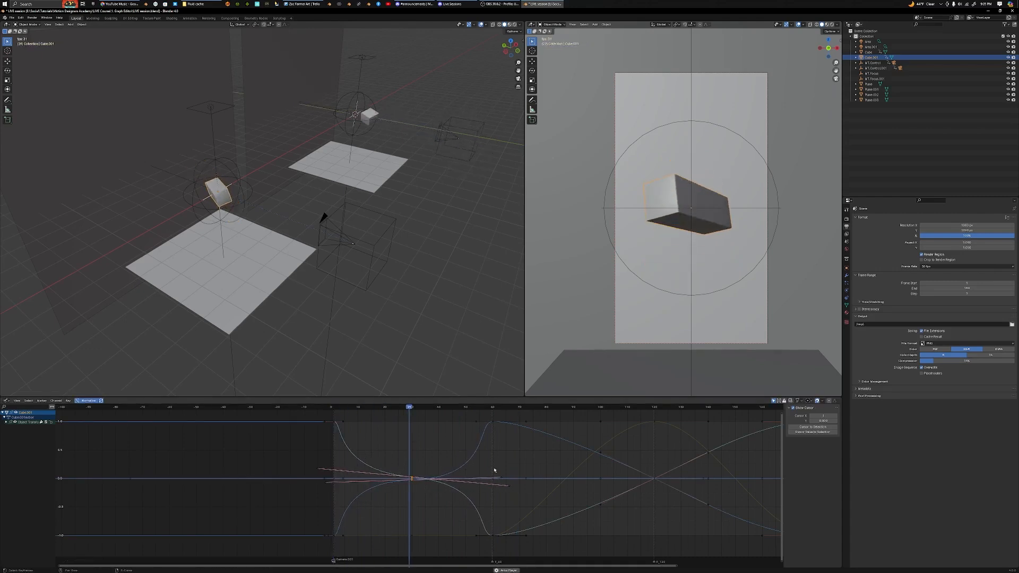
key(space)
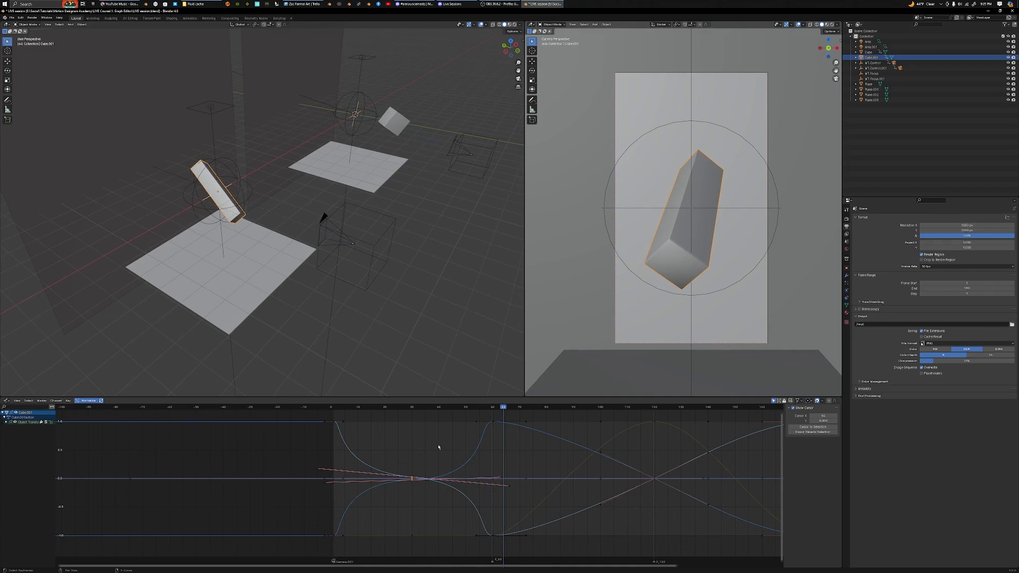
Move the playhead to frame 30 and bring up the Discord live session chat
click(411, 408)
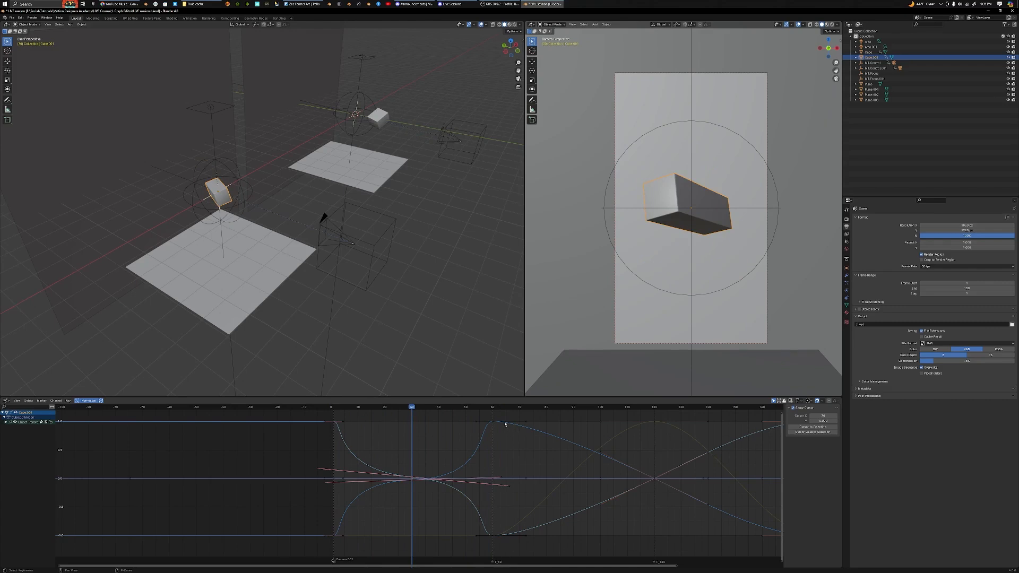
click(455, 4)
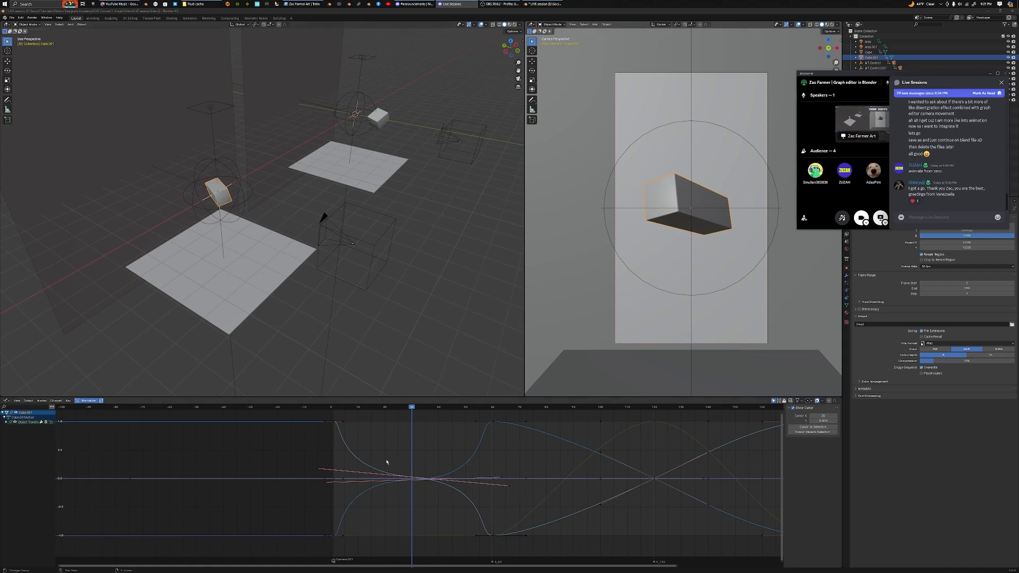
Try deleting all of the cube's keyframes at frame 30
drag(392, 461, 423, 508)
key(x)
click(441, 455)
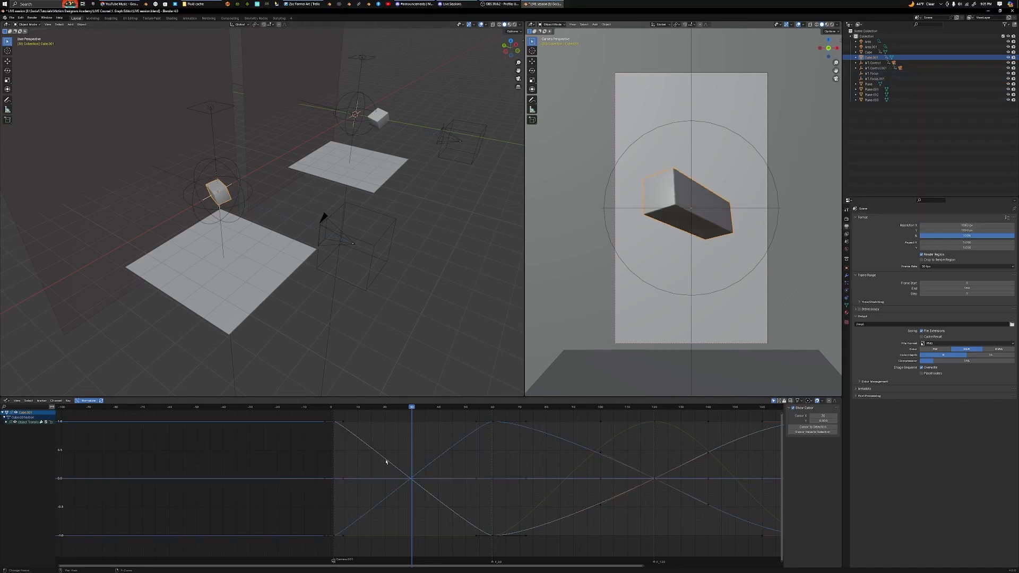
click(365, 433)
Undo the frame 30 keyframe deletion and the preceding handle edits, and jump to the keyframe at frame 60
key(ctrl+z)
key(ctrl+z)
key(ctrl+z)
key(ctrl+z)
key(ctrl+z)
key(ctrl+z)
key(ctrl+z)
key(ctrl+z)
key(ctrl+z)
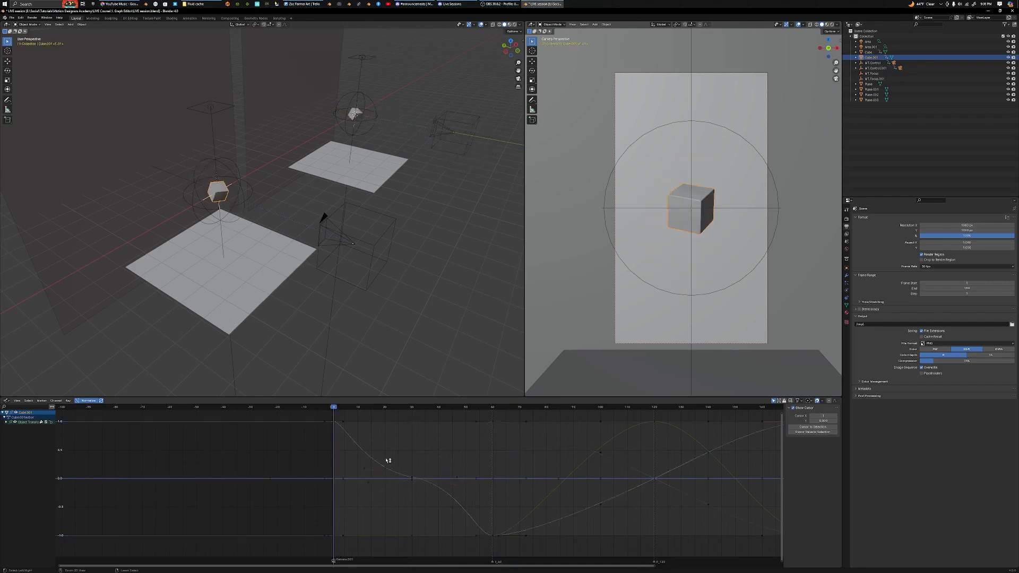
key(ctrl+z)
key(ctrl+z)
key(ctrl+z)
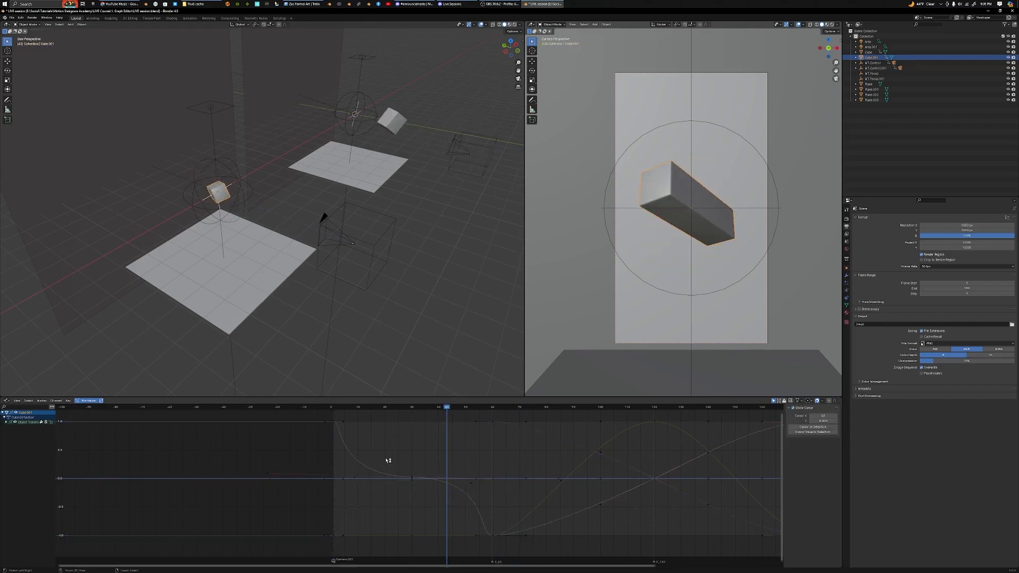
key(ctrl+z)
key(Up)
Try deleting the cube's keyframes from frame 1 through frame 60, and undo the deletion
drag(333, 417, 498, 547)
key(Delete)
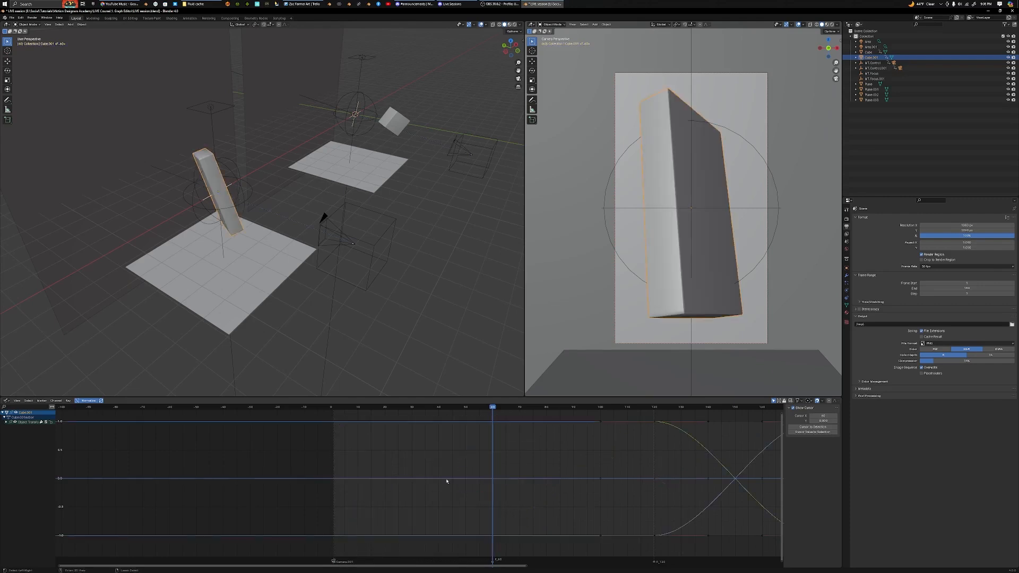
key(ctrl+z)
click(340, 426)
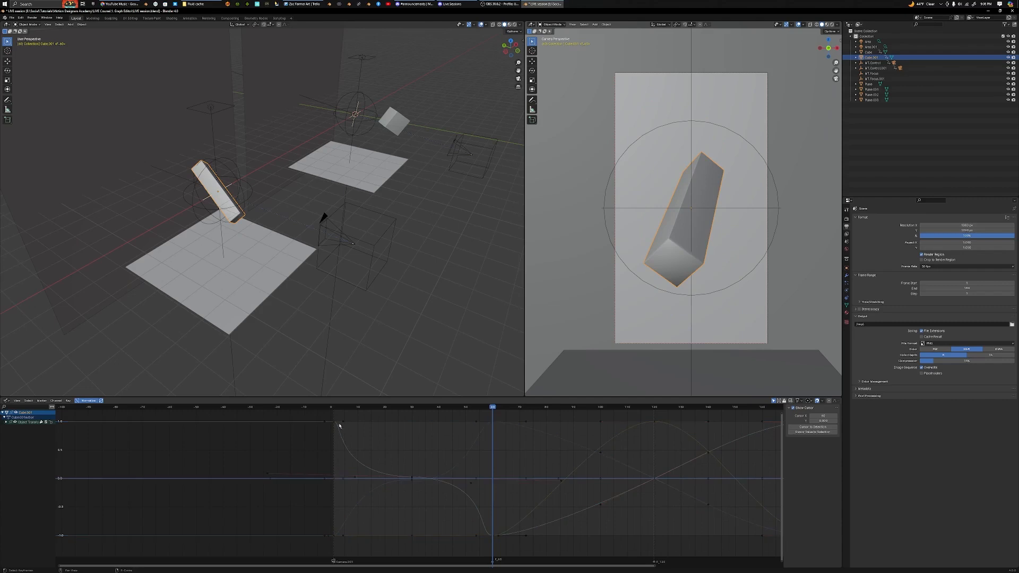
Select the cube's keyframes at frame 30 and delete them
drag(404, 457, 428, 498)
key(x)
click(428, 498)
Rotate the descending curves' handles at frame 1 steeply downward and stretch them along the value axis
drag(330, 419, 337, 542)
key(r)
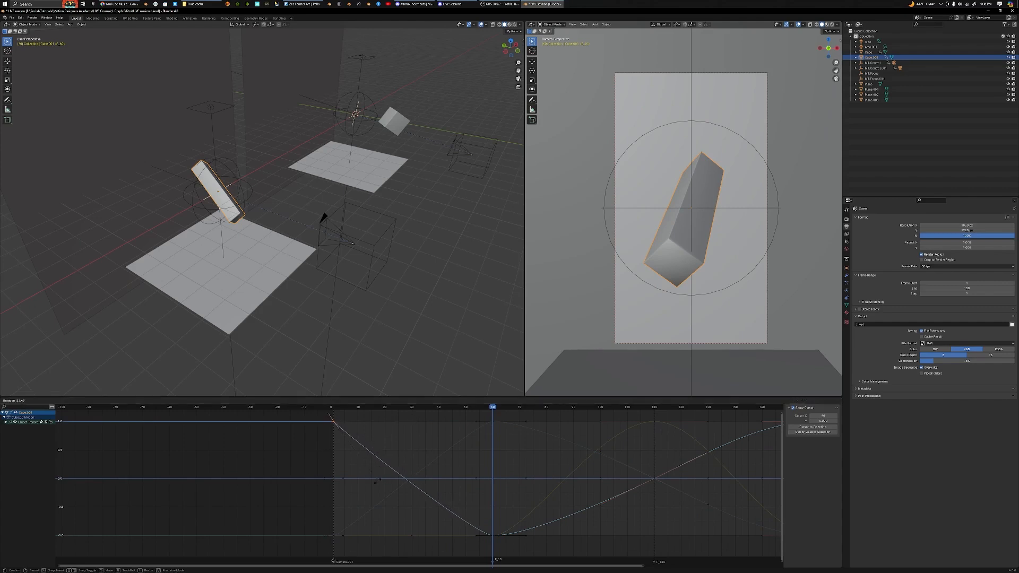
click(375, 482)
key(s)
key(y)
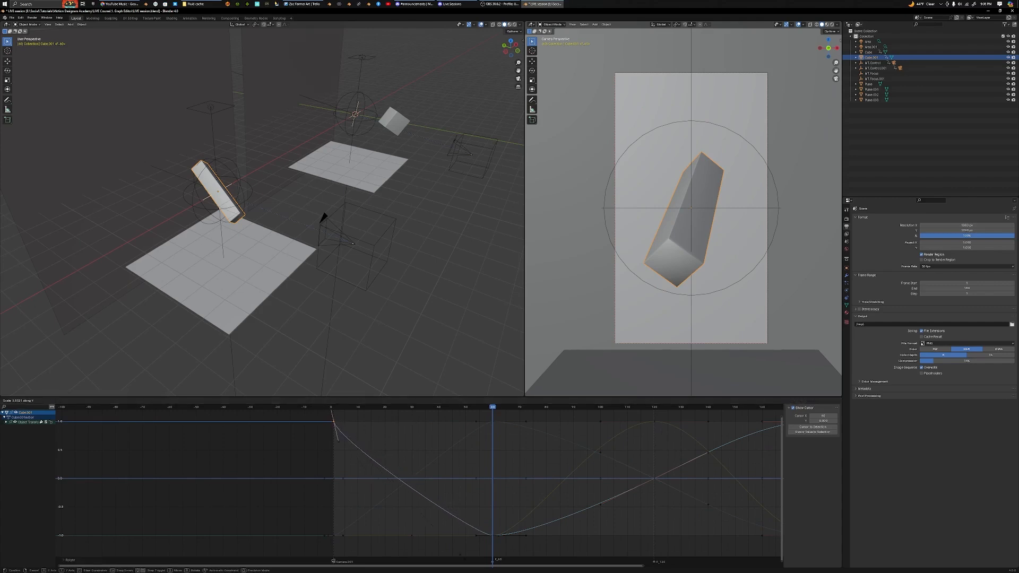
click(447, 532)
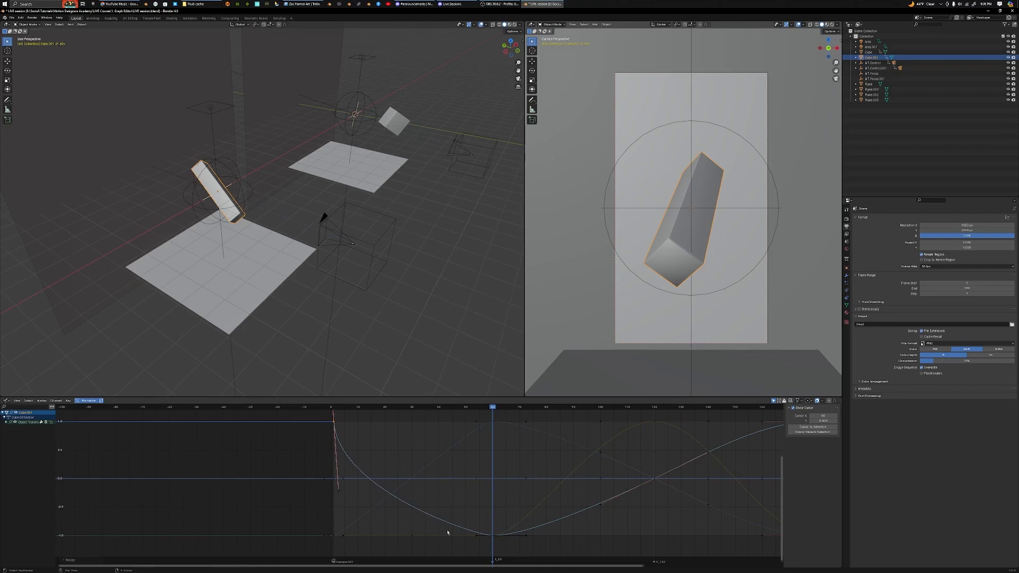
Try rotating the handles of the lower keyframes at frame 1 upward
click(334, 532)
key(r)
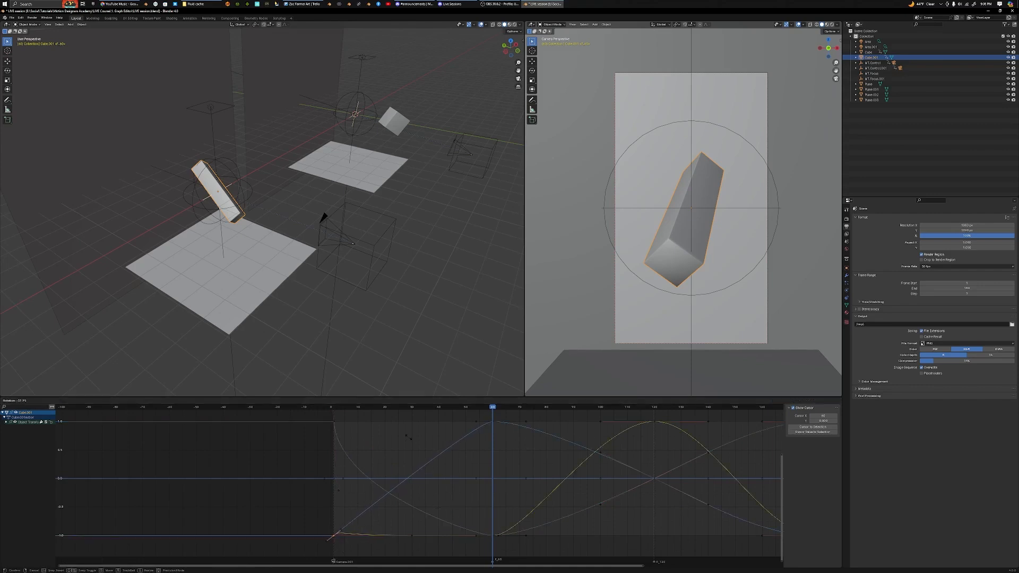
key(Escape)
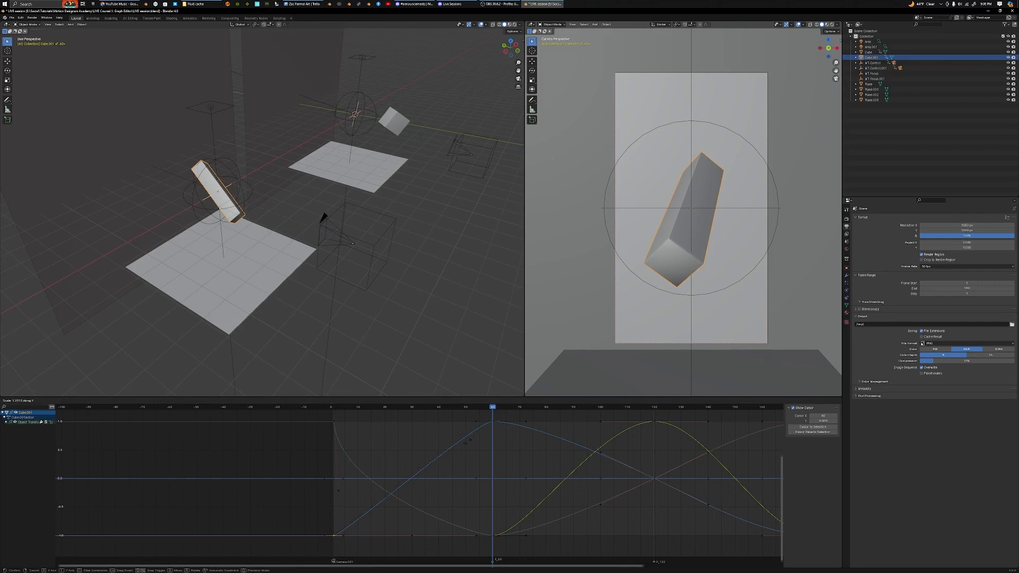
key(r)
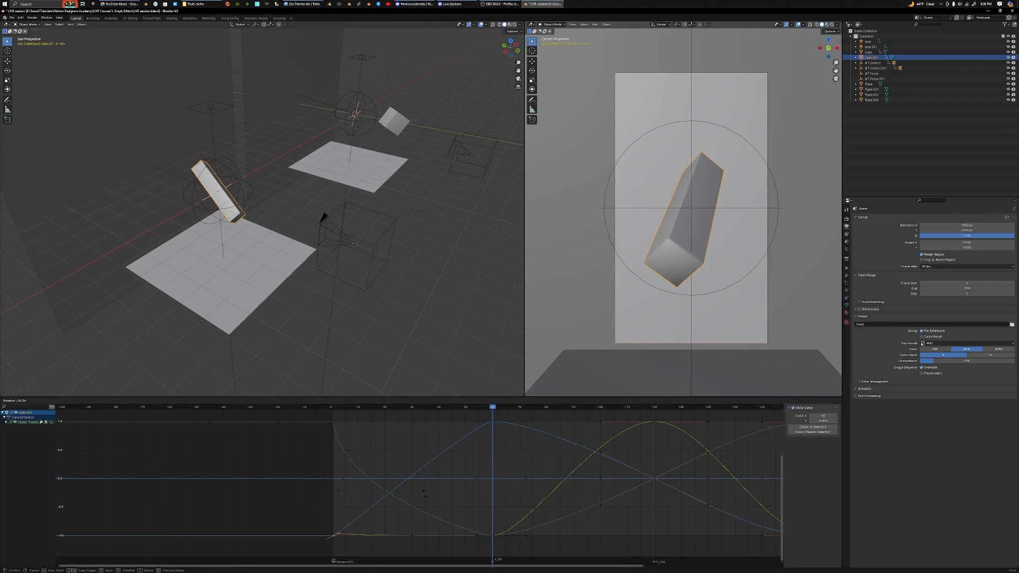
click(425, 472)
right_click(439, 472)
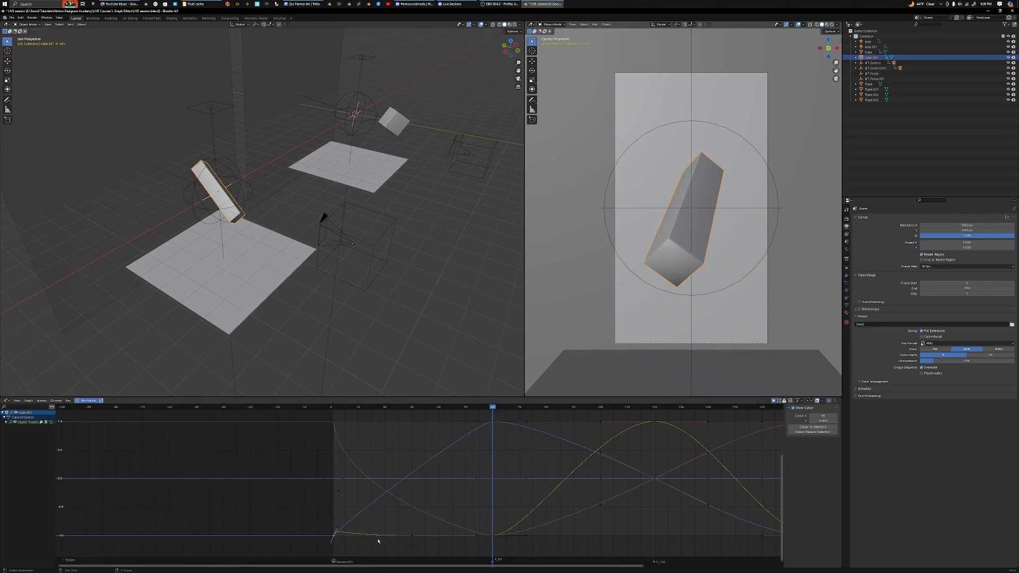
click(376, 540)
Select the lower keyframes at frame 1, stretch their handles wide along the time axis, and try rotating them upward
middle_drag(362, 527, 421, 488)
scroll(421, 489, up, 6)
middle_drag(478, 470, 462, 491)
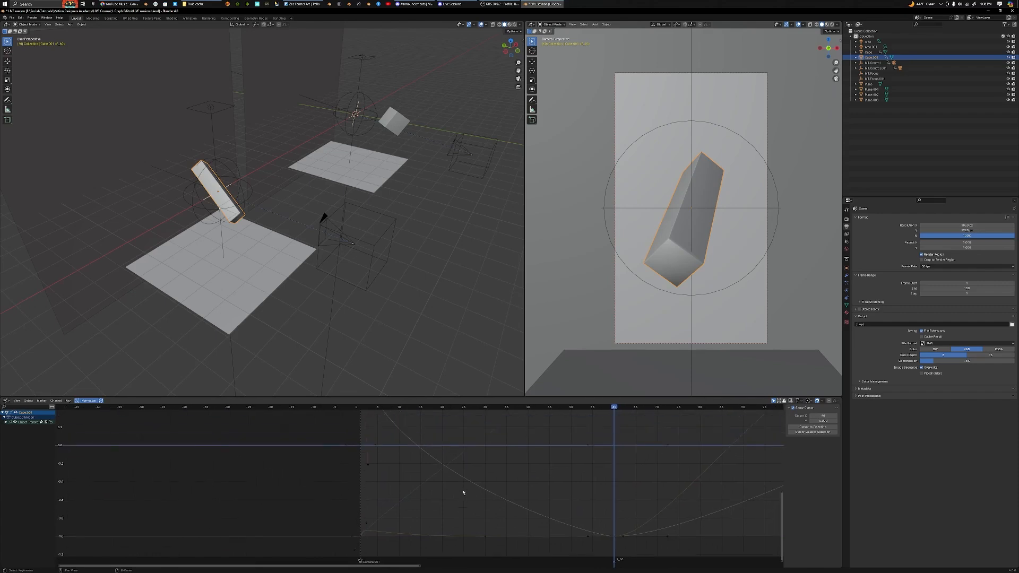
scroll(419, 491, down, 2)
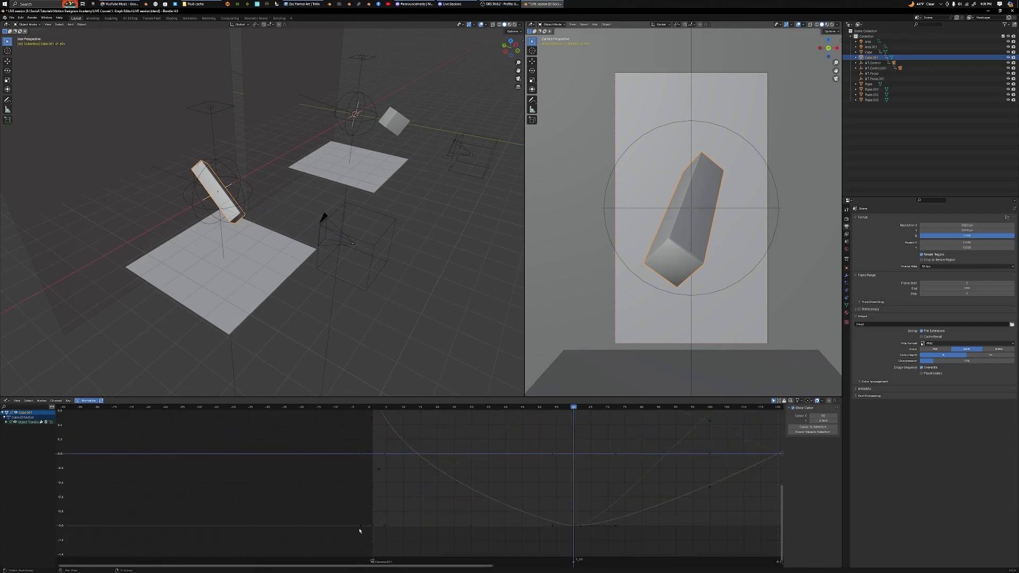
middle_drag(437, 508, 410, 510)
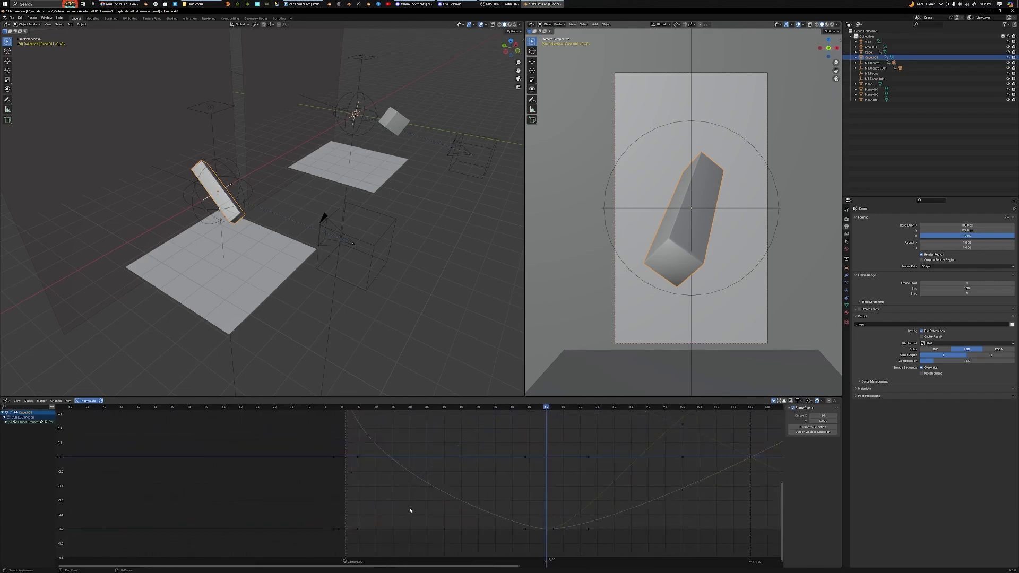
click(344, 528)
key(s)
key(r)
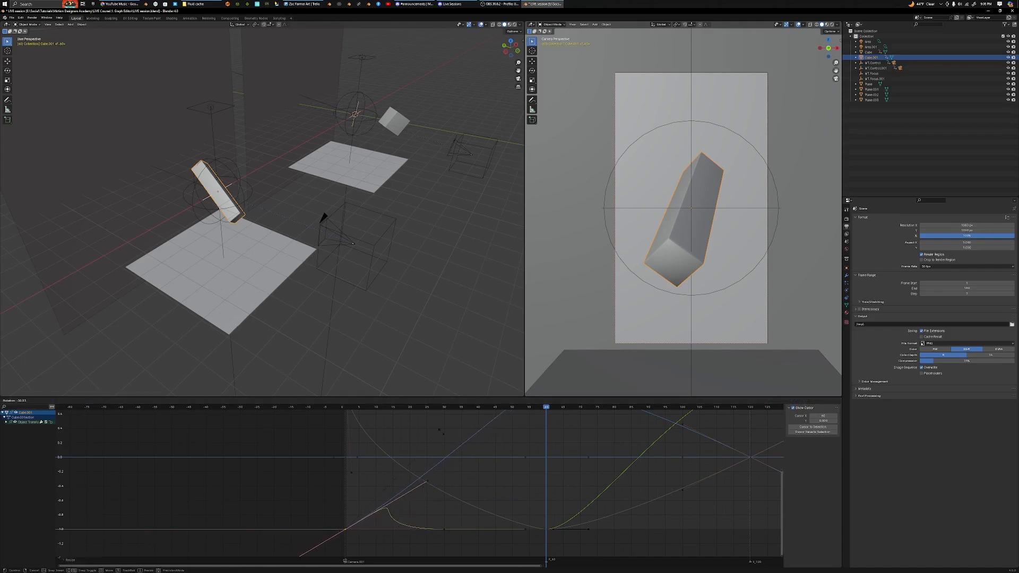
right_click(440, 431)
scroll(462, 504, down, 4)
middle_drag(460, 503, 446, 517)
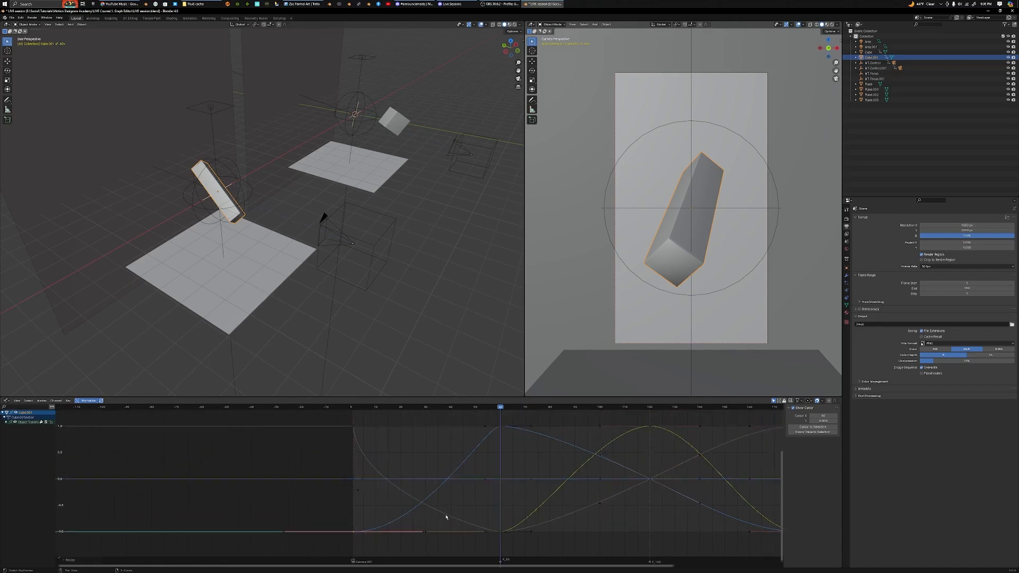
Try to single out the ascending curve's keyframe among those overlapping at frame 1
scroll(442, 511, up, 4)
middle_drag(345, 538, 377, 493)
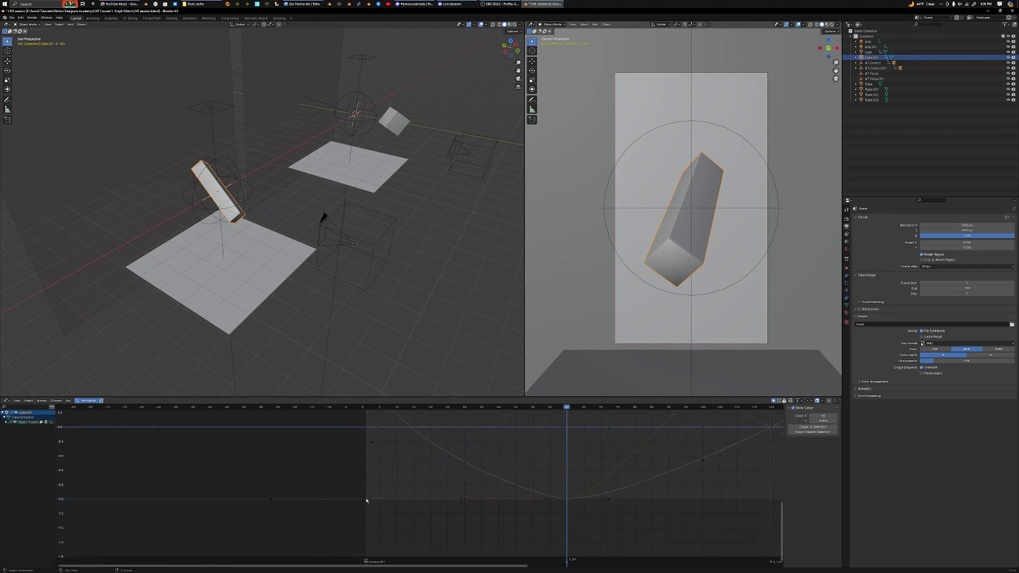
click(366, 499)
click(366, 500)
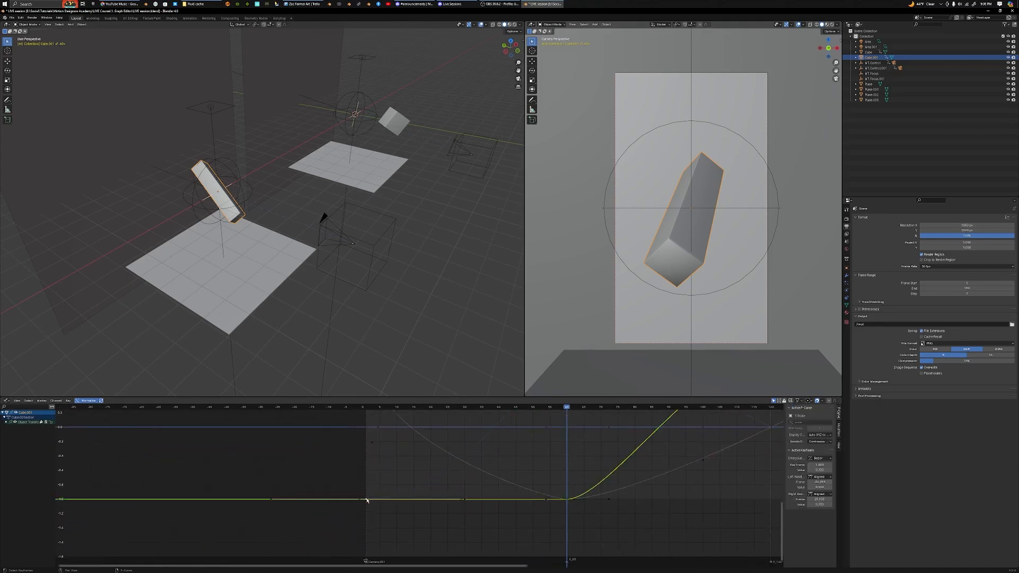
click(367, 500)
click(367, 500)
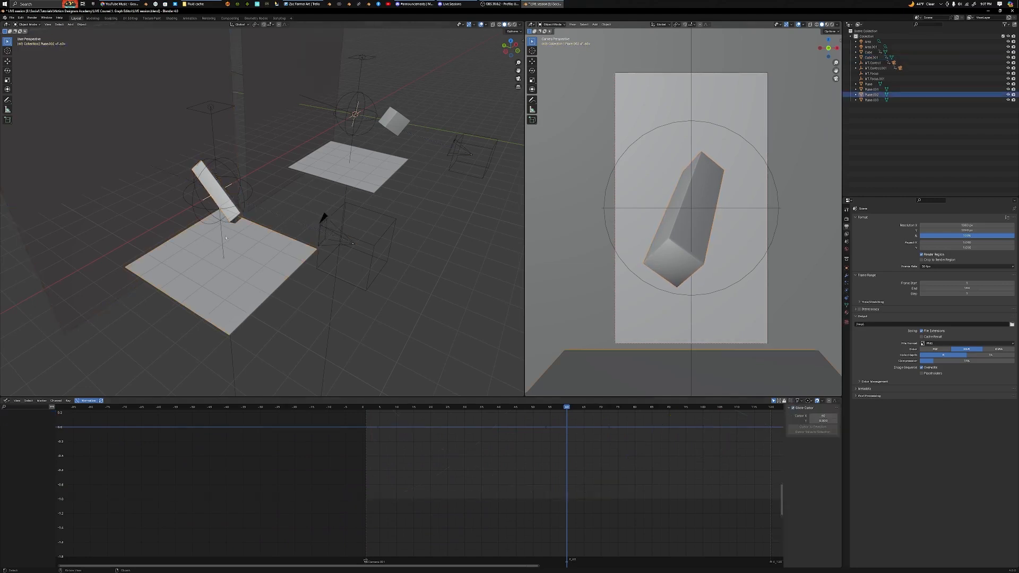
Reselect Cube.001 and pick only the blue ascending curve's keyframe at frame 1
click(213, 200)
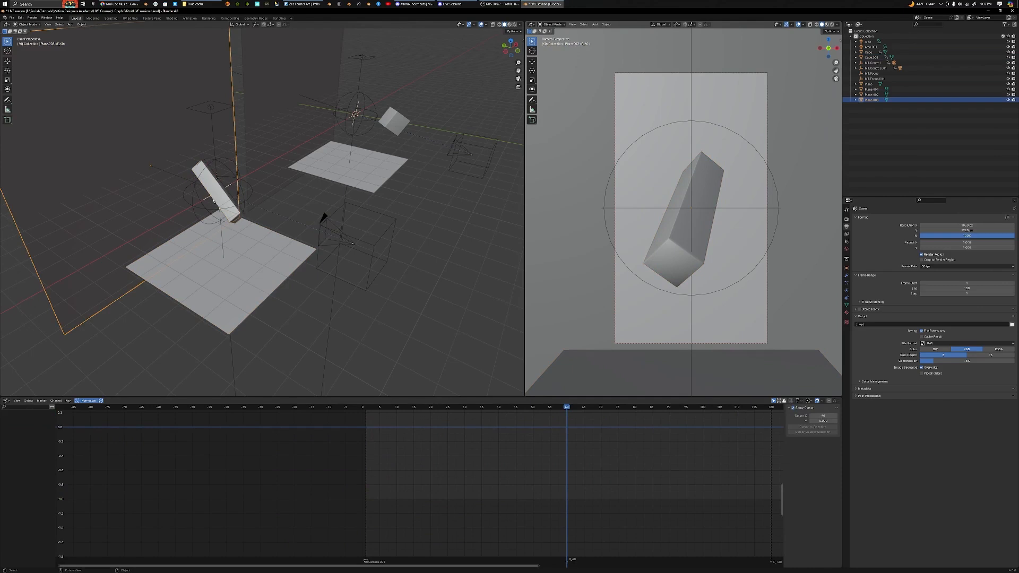
click(213, 200)
click(366, 499)
click(366, 500)
click(366, 500)
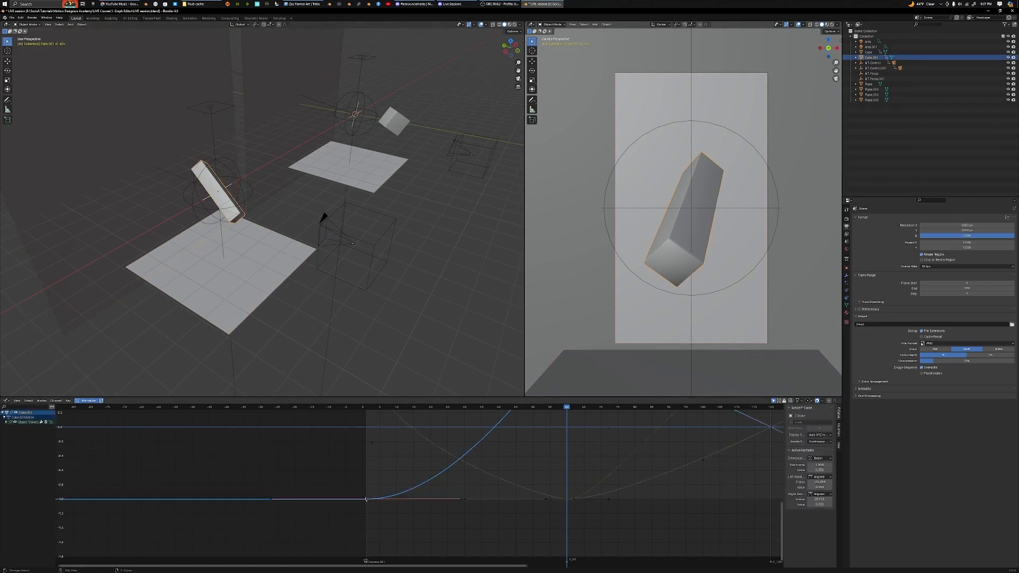
click(365, 500)
click(366, 499)
key(r)
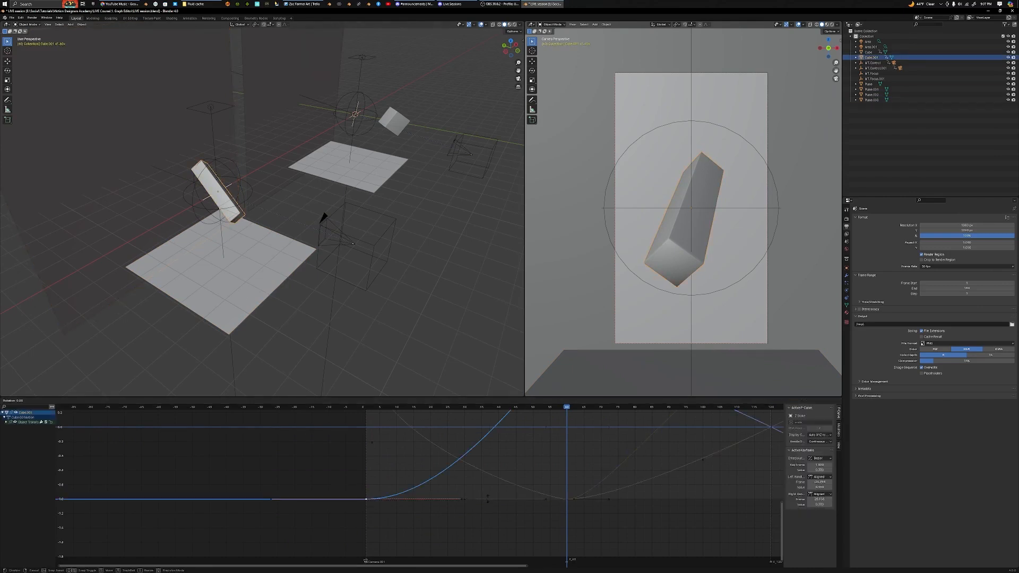
right_click(477, 492)
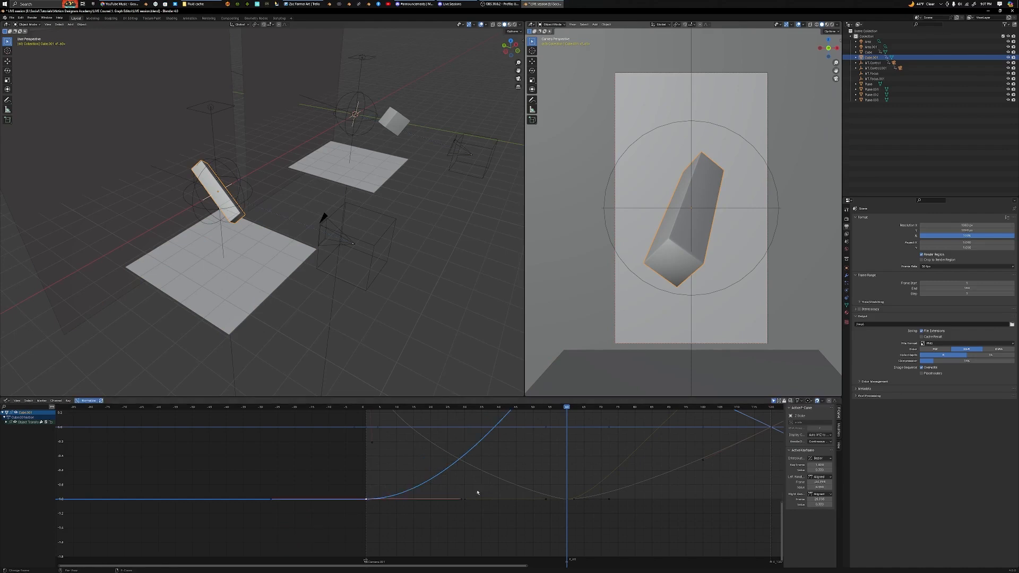
key(s)
key(x)
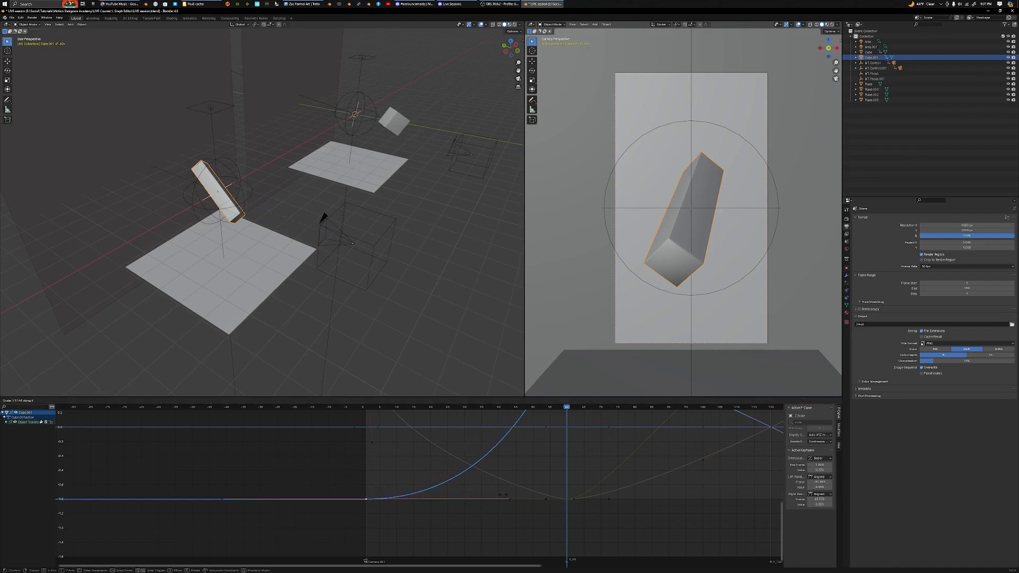
right_click(569, 483)
Rotate the blue ascending curve's handles at frame 1 to nearly vertical and stretch them along the value axis
scroll(495, 450, down, 1)
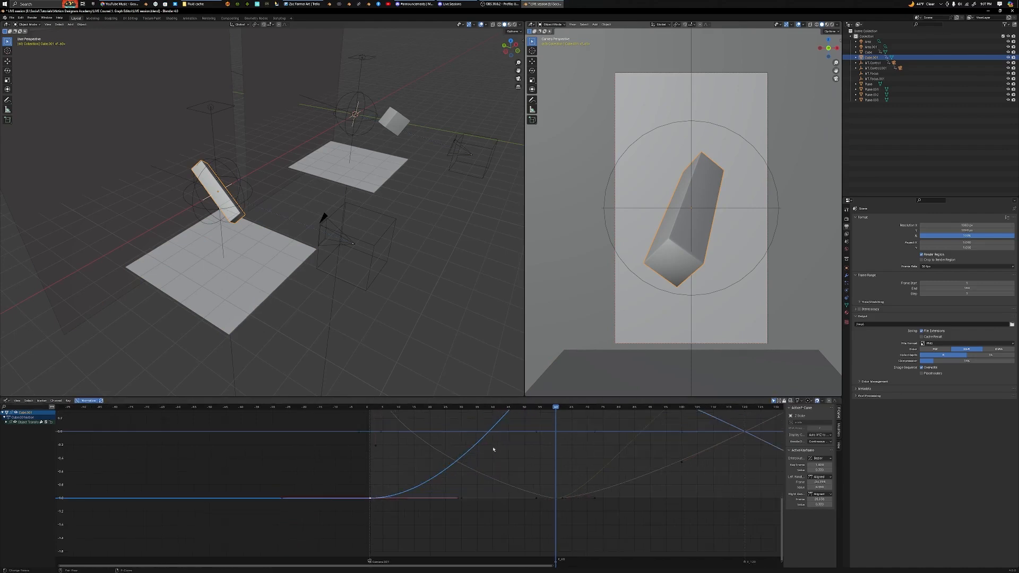
middle_drag(493, 480, 491, 503)
key(r)
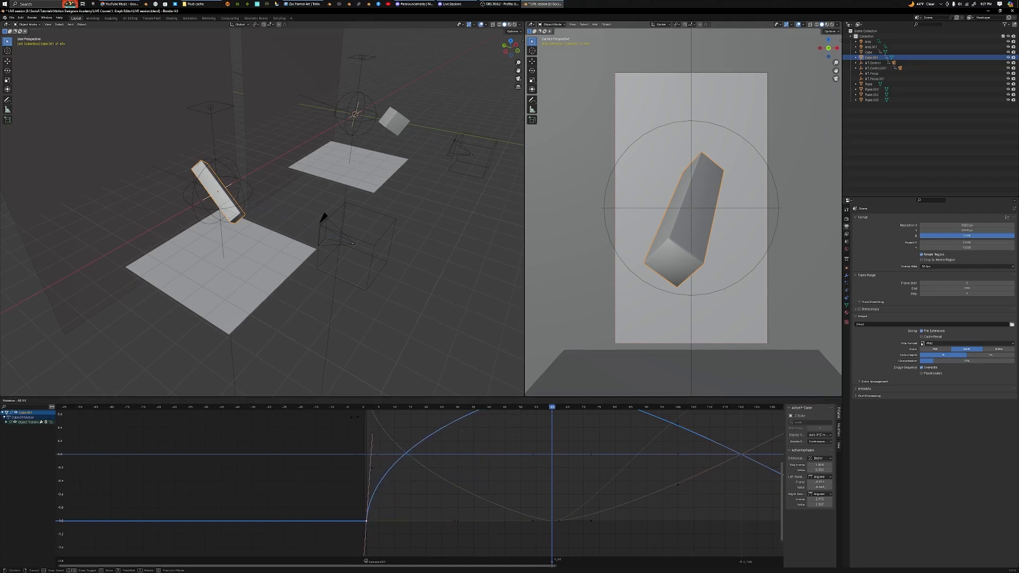
click(462, 488)
key(s)
key(x)
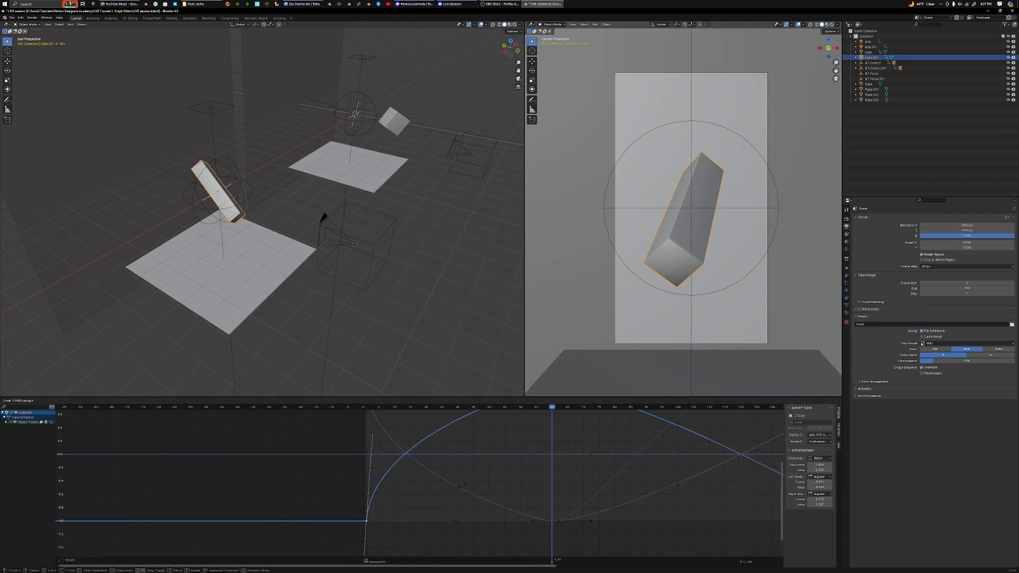
key(y)
click(501, 459)
Select the overlapping lower keyframes at frame 60 and try rotating their handles
middle_drag(523, 474, 473, 476)
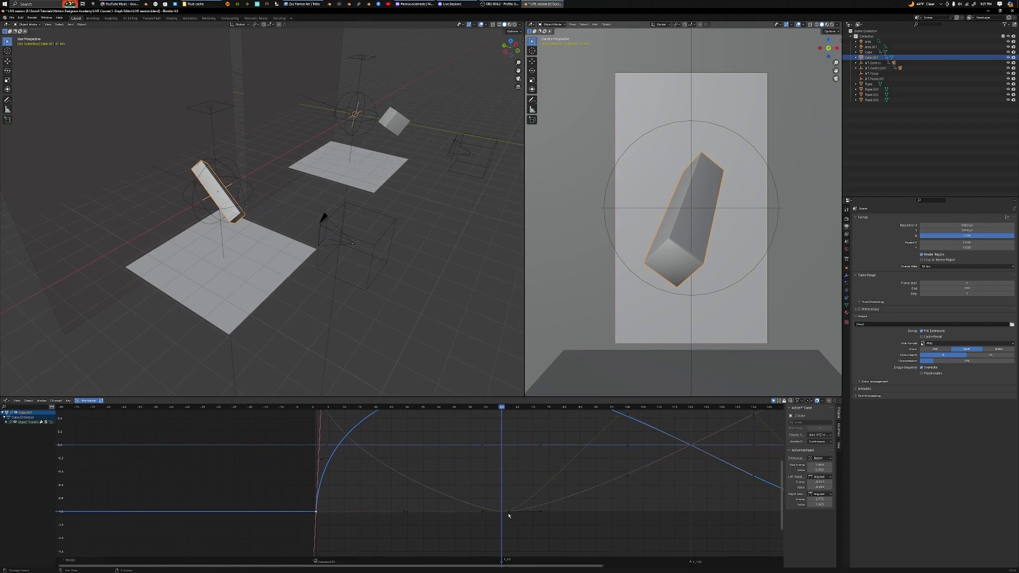
click(501, 512)
click(501, 512)
click(501, 512)
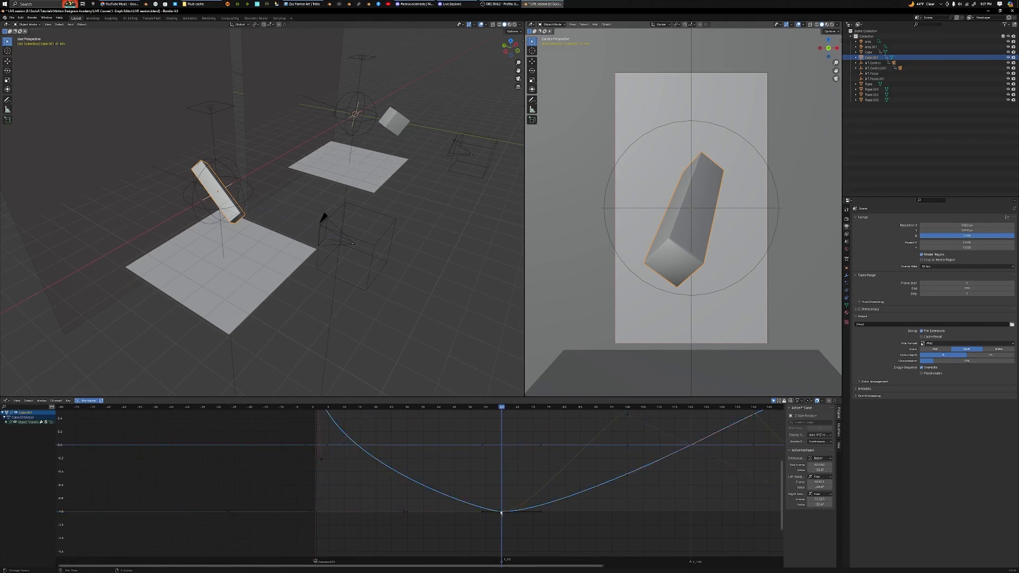
drag(497, 505, 503, 523)
key(r)
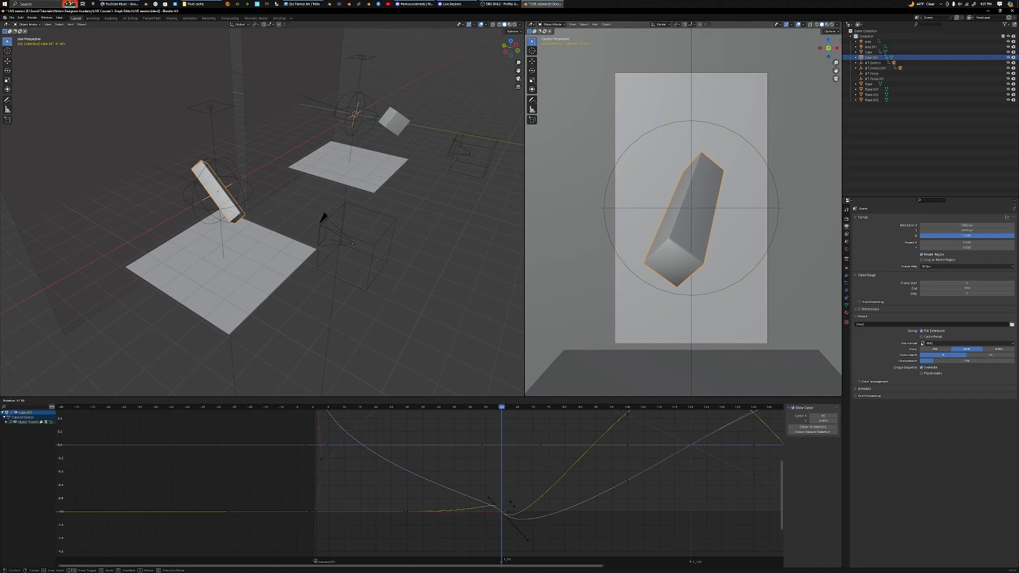
click(492, 493)
Try to single out one curve among the overlapping lower keyframes at frame 60
scroll(491, 494, up, 2)
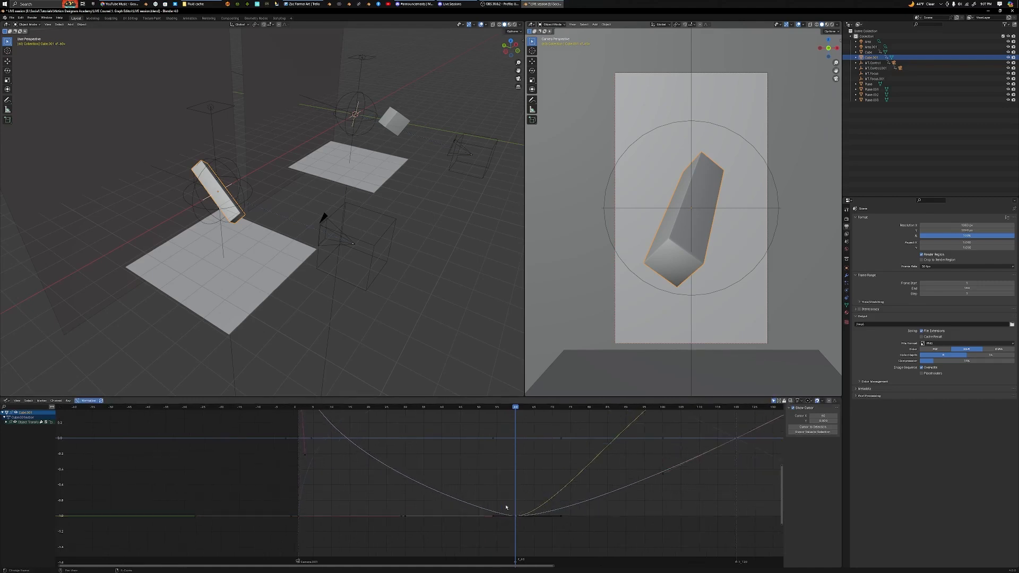
click(502, 504)
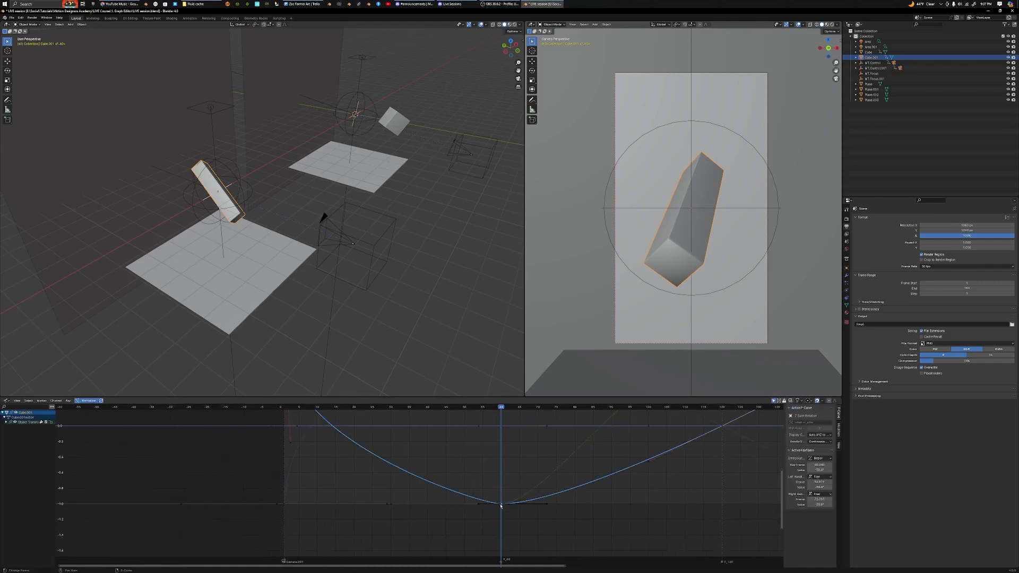
click(501, 504)
click(501, 504)
click(494, 500)
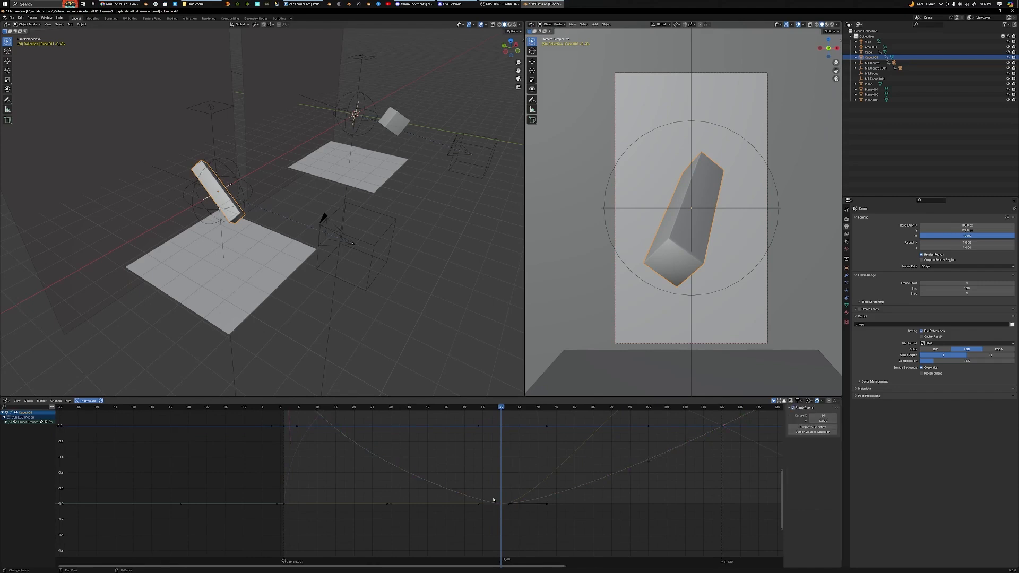
Expand Cube.001's transform channels, identify the curves overlapping at the lower frame 60 keyframe, and hide the Y Scale curve
click(6, 422)
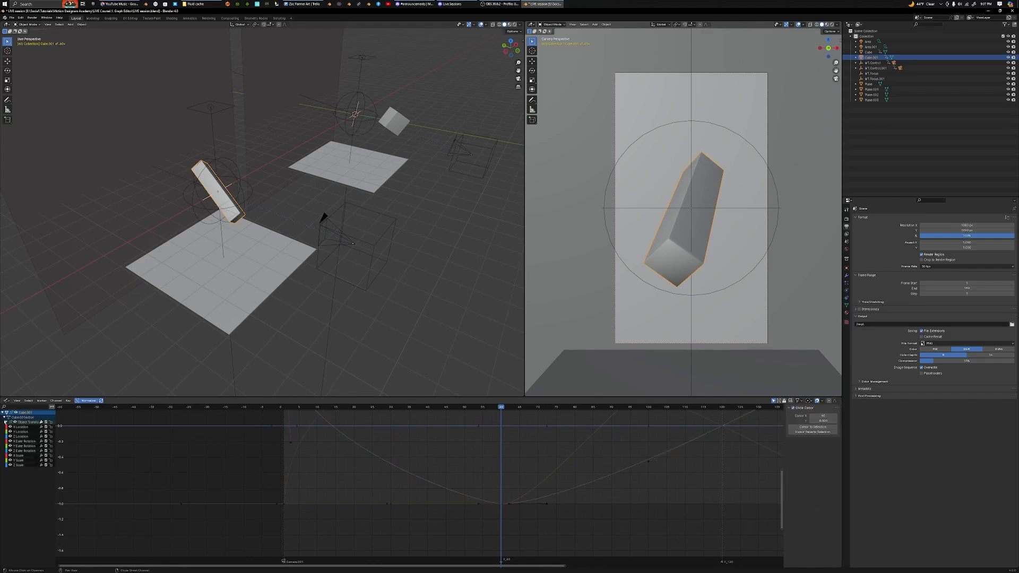
drag(487, 519, 507, 492)
click(502, 506)
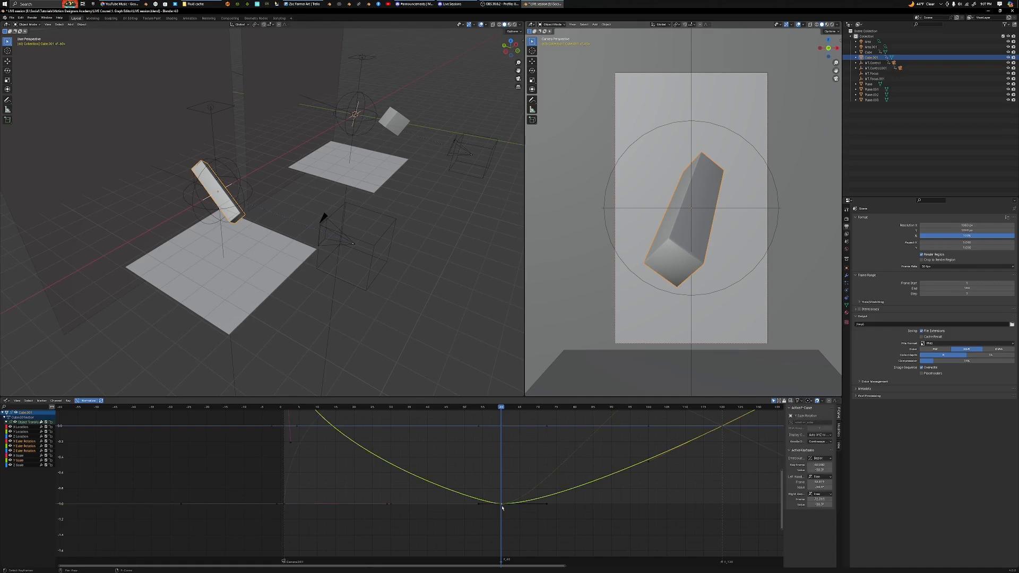
click(502, 505)
click(502, 506)
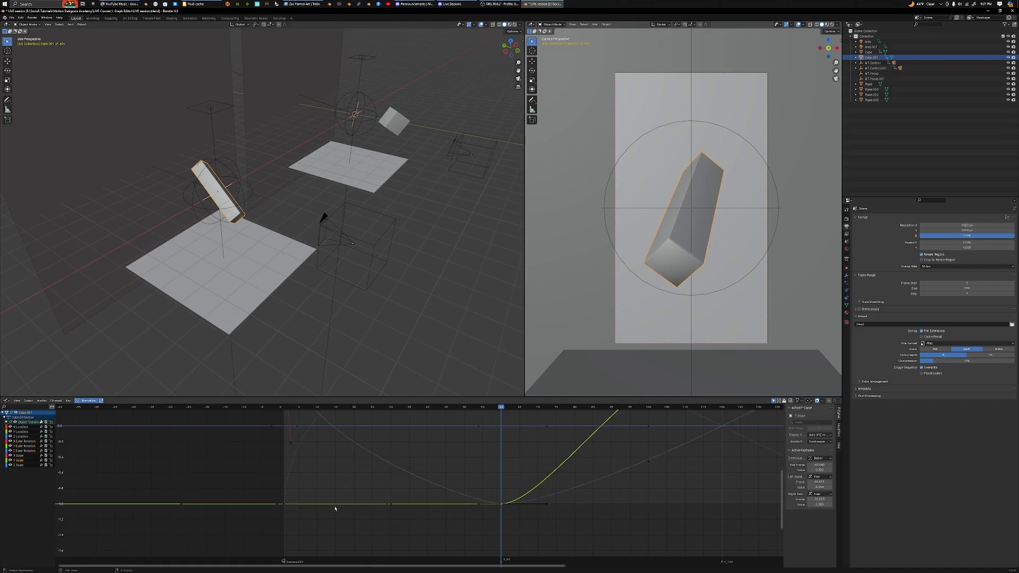
click(9, 460)
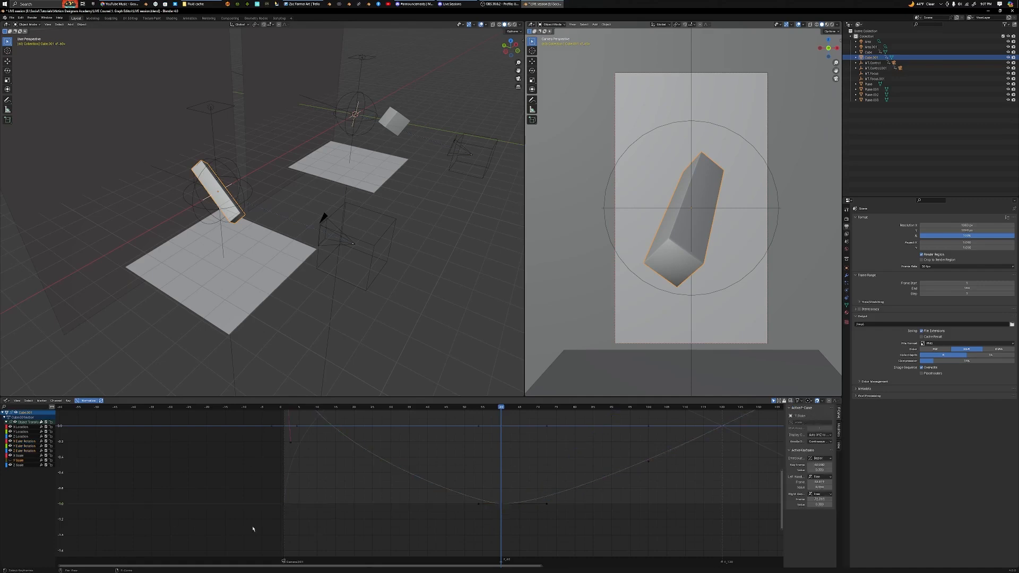
Select the overlapping Euler Rotation keyframes at frame 60 and set their handle type to Free
click(502, 505)
drag(493, 496, 508, 514)
key(r)
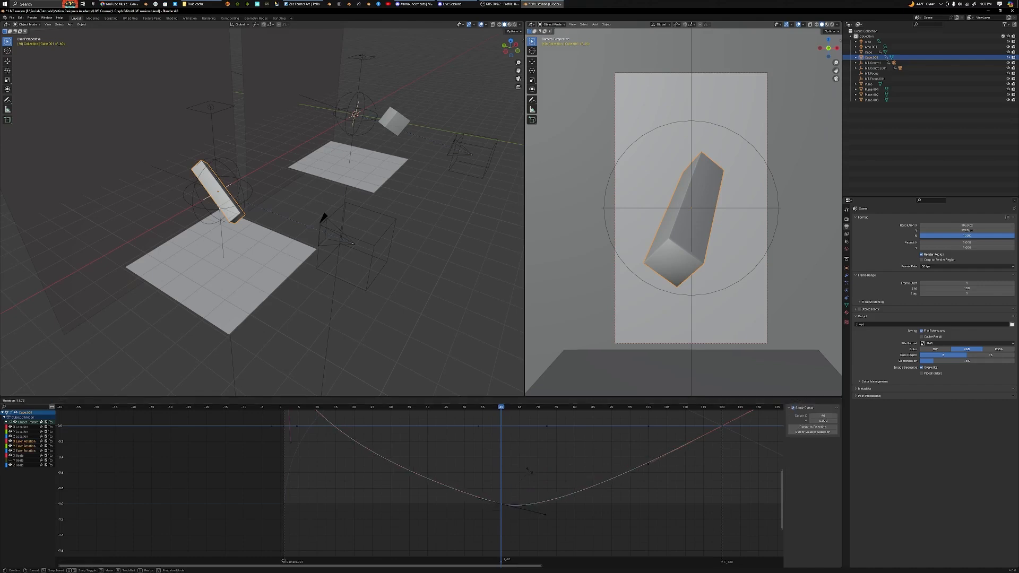
right_click(531, 483)
right_click(505, 500)
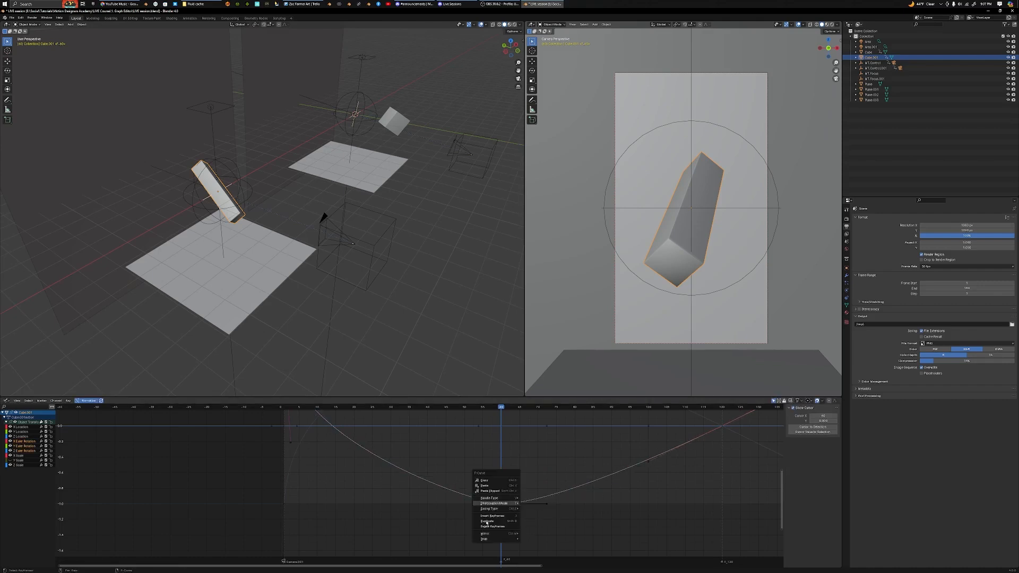
click(531, 498)
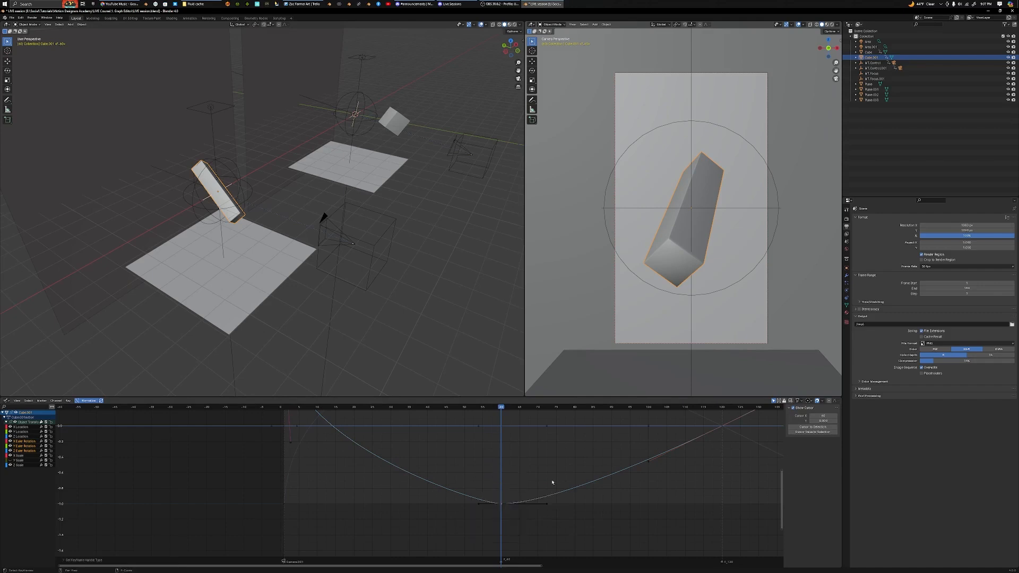
Raise only the left handles of the Euler Rotation keyframes at frame 60 until they are steep and long
click(487, 495)
drag(486, 495, 467, 520)
key(g)
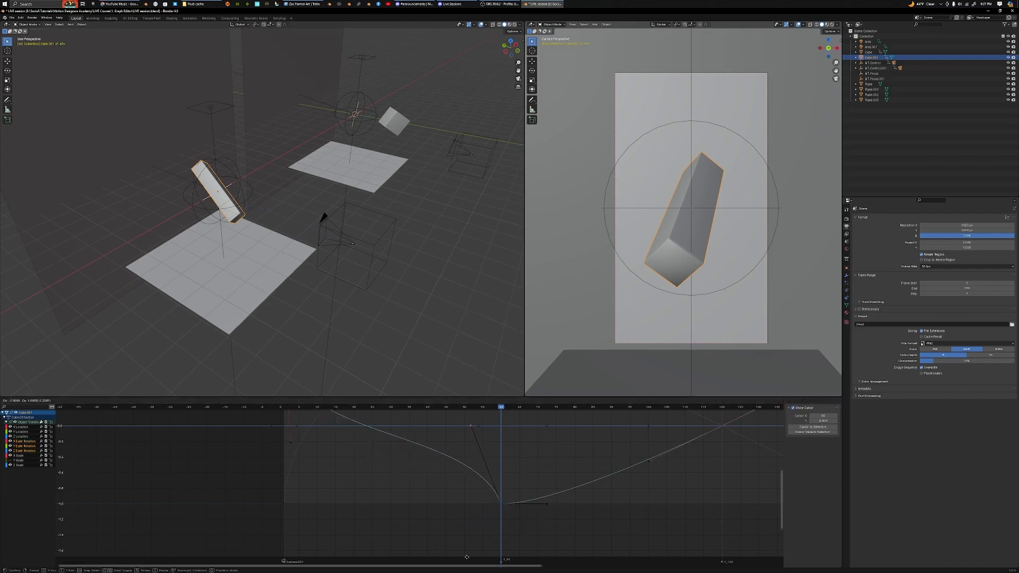
click(444, 448)
middle_drag(444, 448, 451, 507)
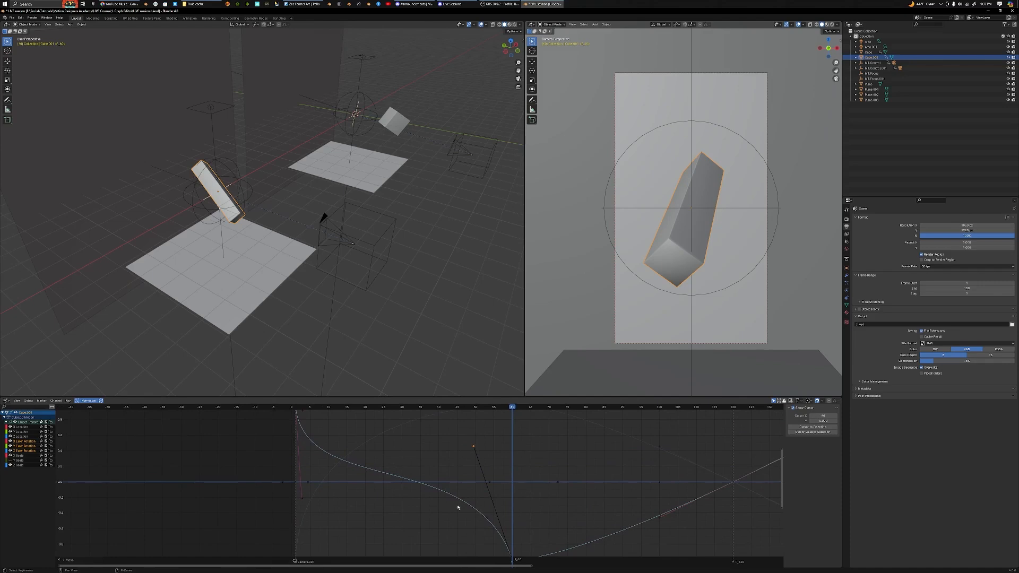
key(g)
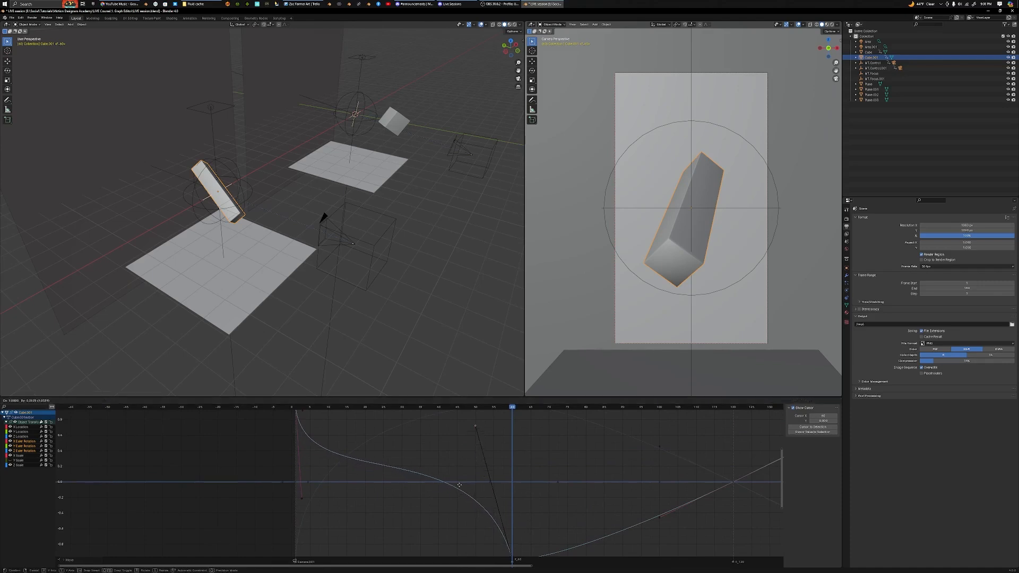
click(465, 494)
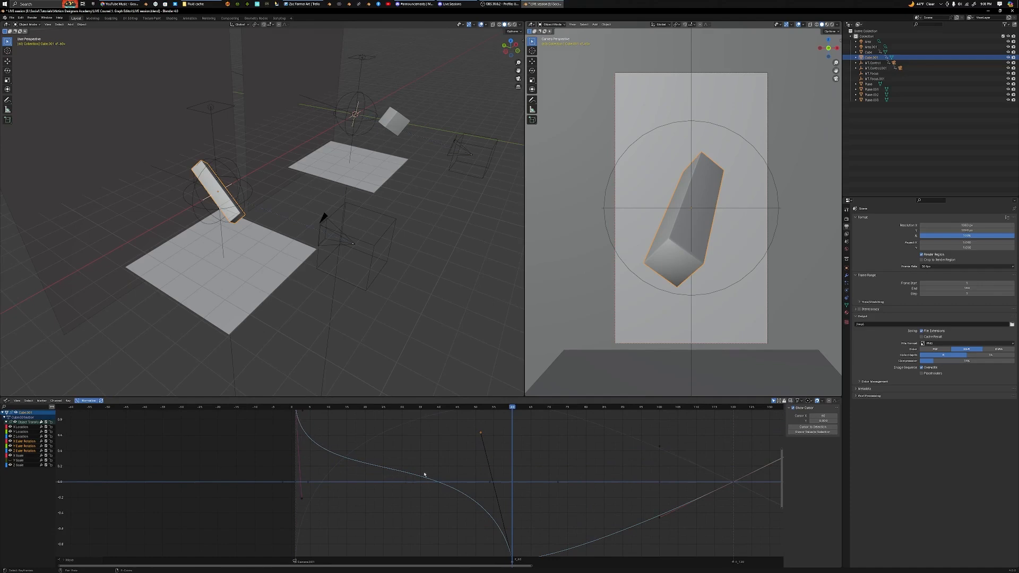
key(g)
click(470, 449)
Select the left handle of the blue Z Scale keyframe at frame 60 and pull it steeply down below the zero line
middle_drag(471, 450, 465, 495)
drag(494, 431, 517, 471)
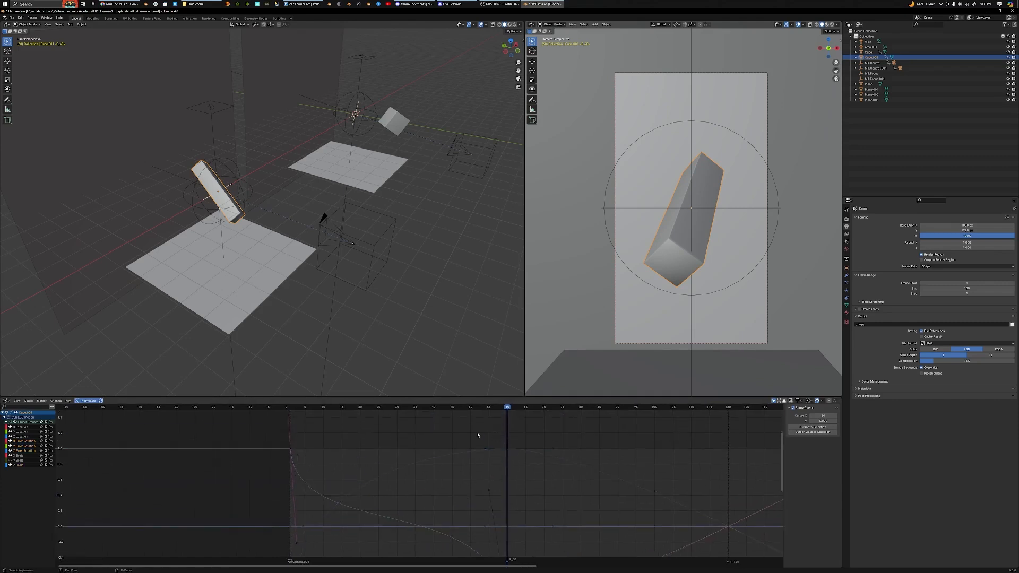
click(507, 450)
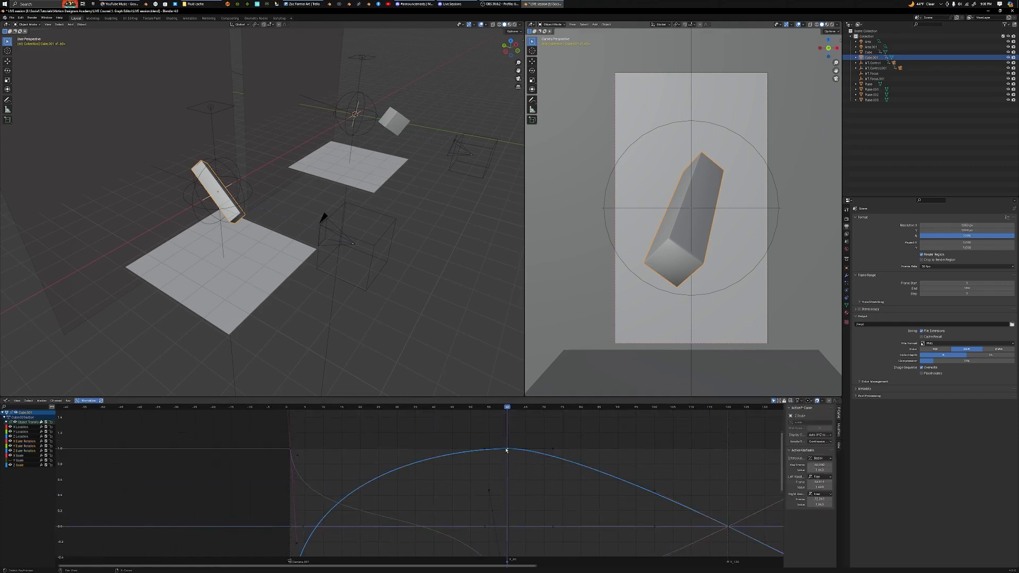
click(486, 452)
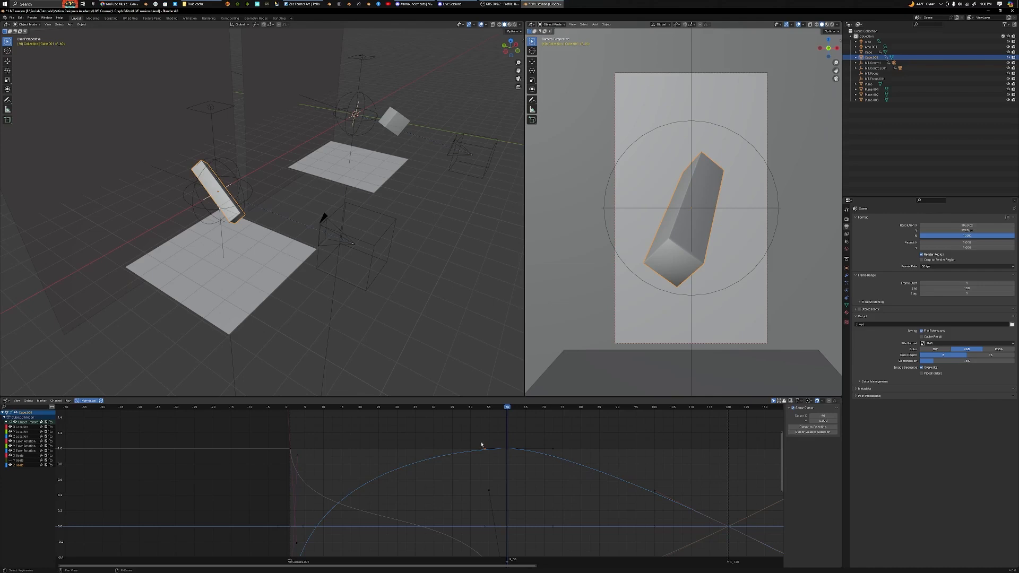
key(r)
click(469, 486)
key(g)
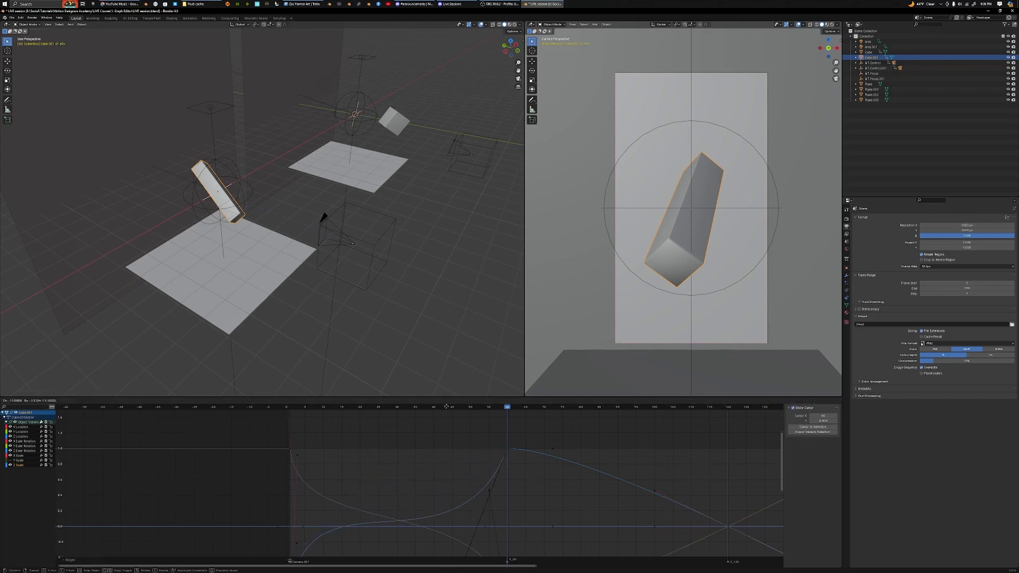
click(448, 468)
Select the right handles of the descending Euler Rotation curves at frame 1 and scale them longer
middle_drag(430, 524, 445, 465)
scroll(444, 465, down, 2)
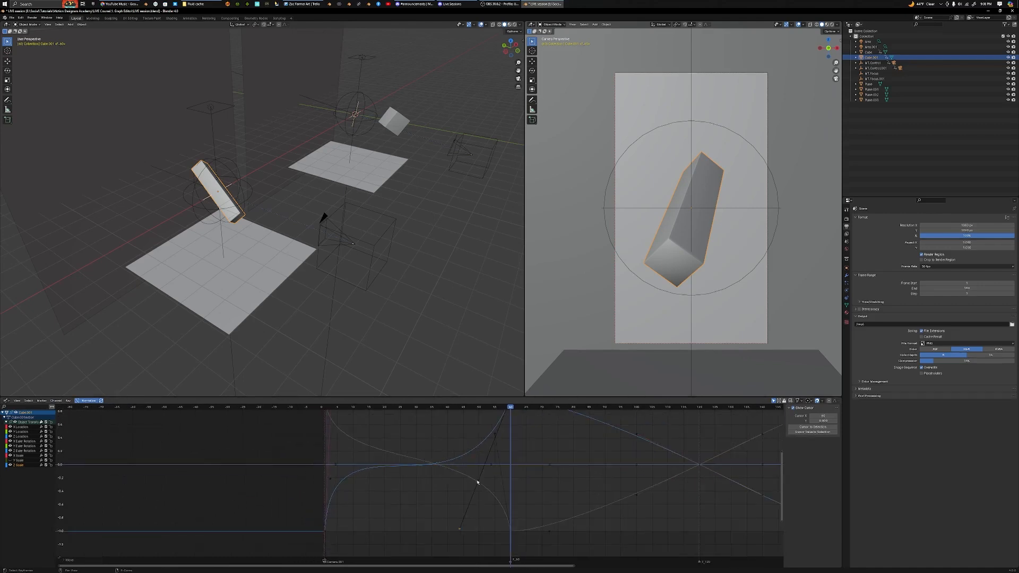
middle_drag(390, 473, 394, 482)
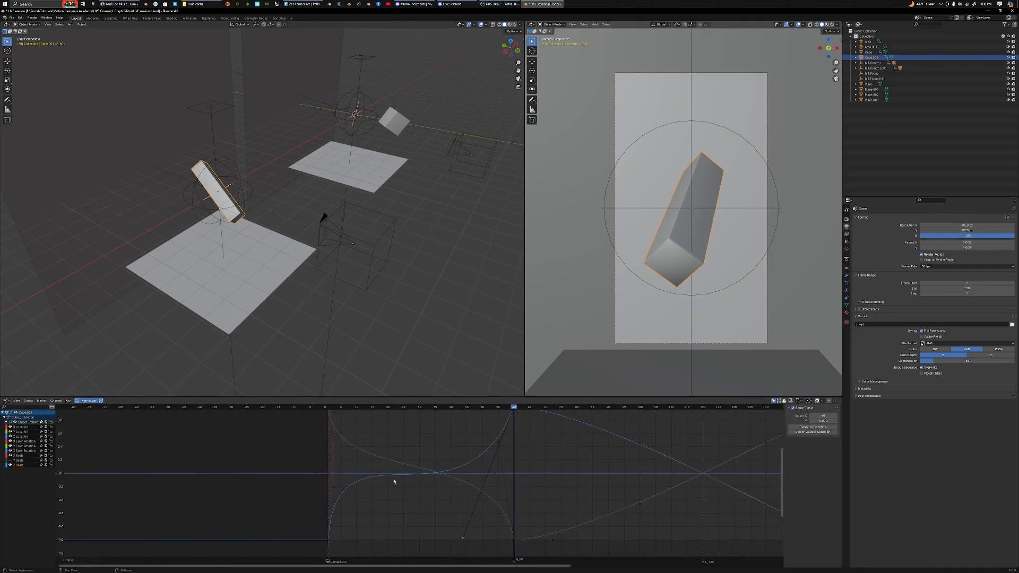
click(333, 489)
click(339, 491)
key(s)
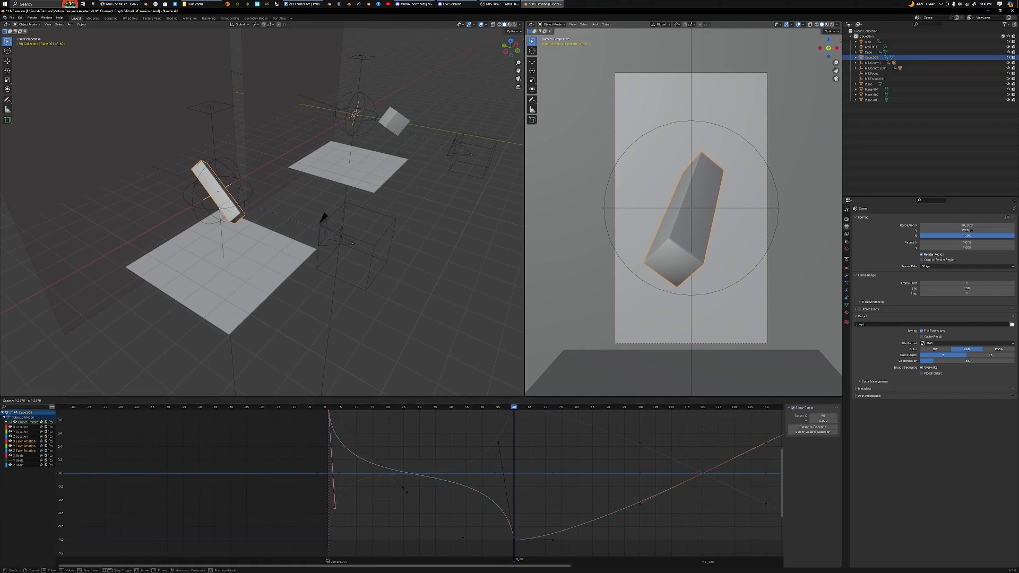
click(406, 492)
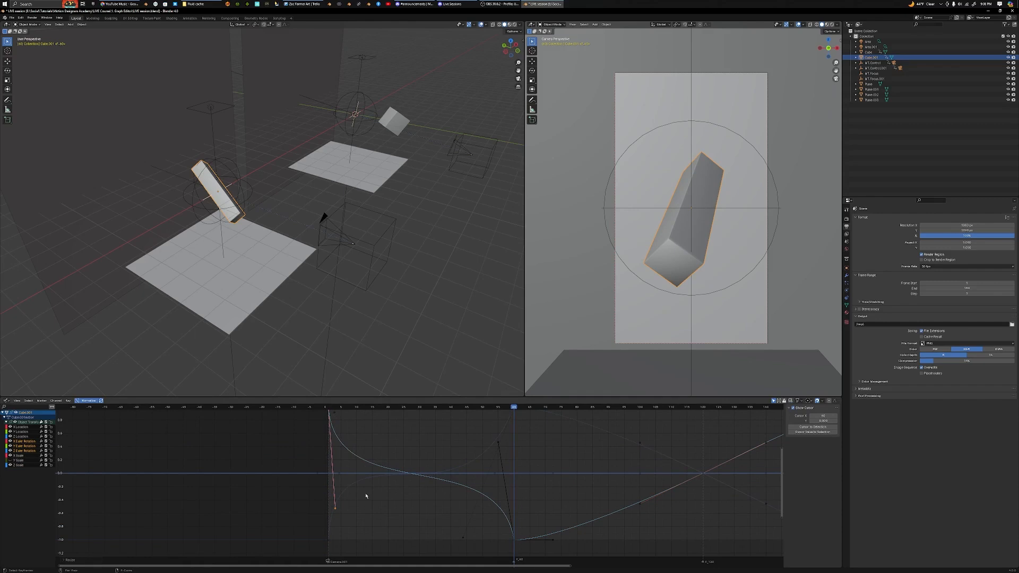
Shift the Euler Rotation curves' right handles at frame 1 toward higher frames, moving the flat middle section rightward
key(g)
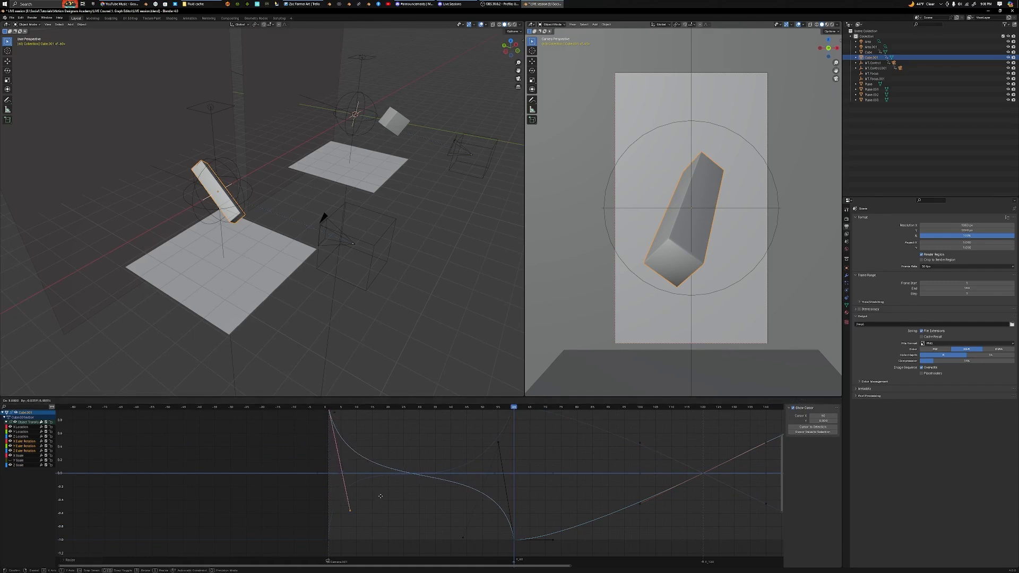
click(381, 496)
scroll(419, 472, up, 2)
scroll(424, 412, up, 4)
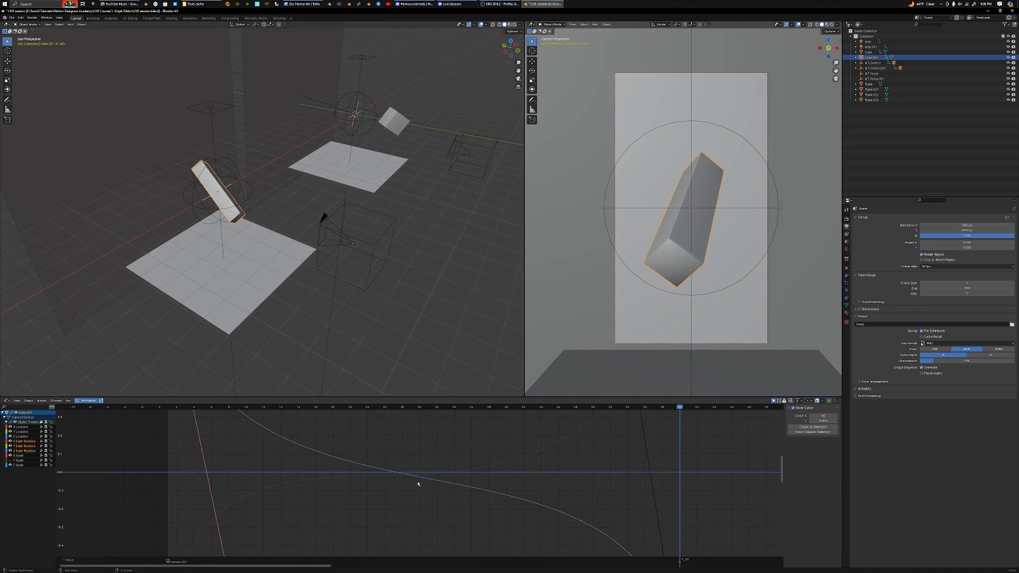
key(g)
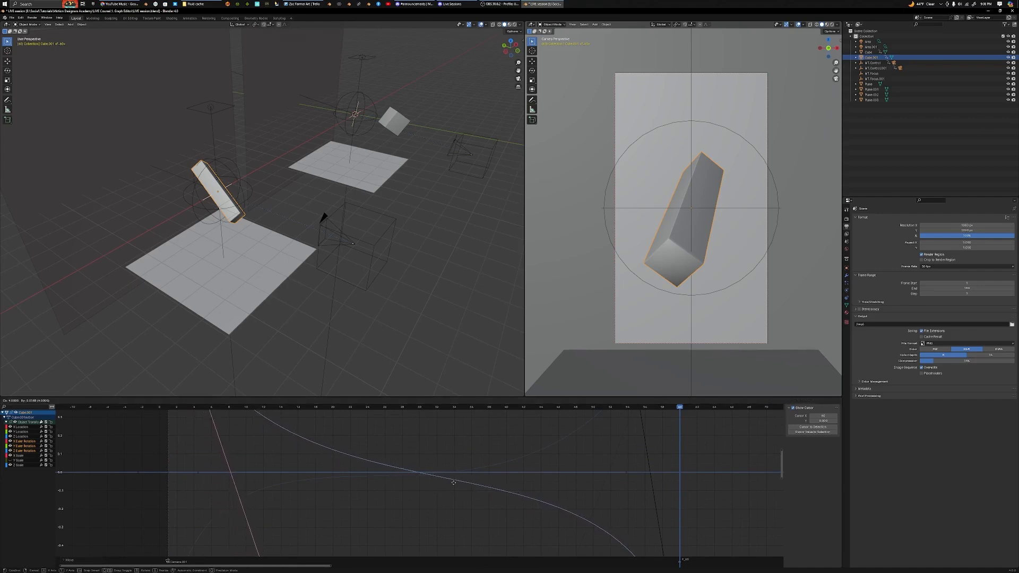
click(455, 482)
Stretch the Euler Rotation handles at frame 1 along the value axis and rotate them to a shallower slope
scroll(333, 491, down, 5)
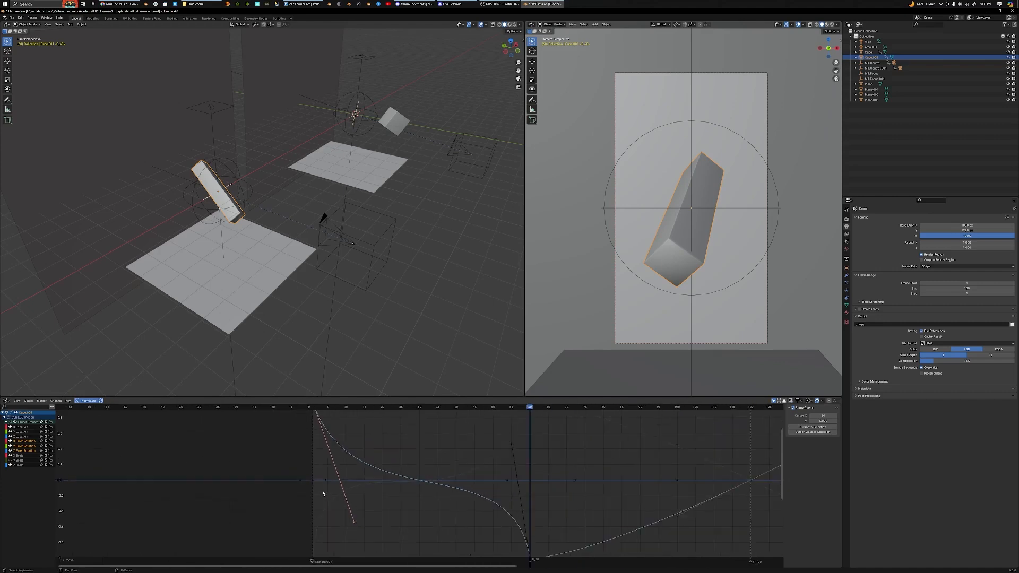
key(s)
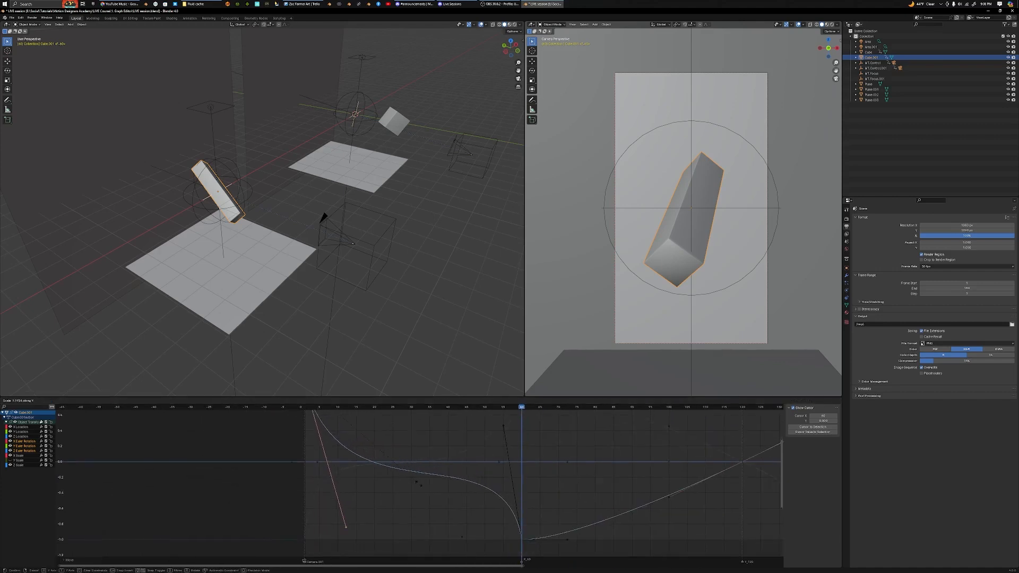
click(426, 491)
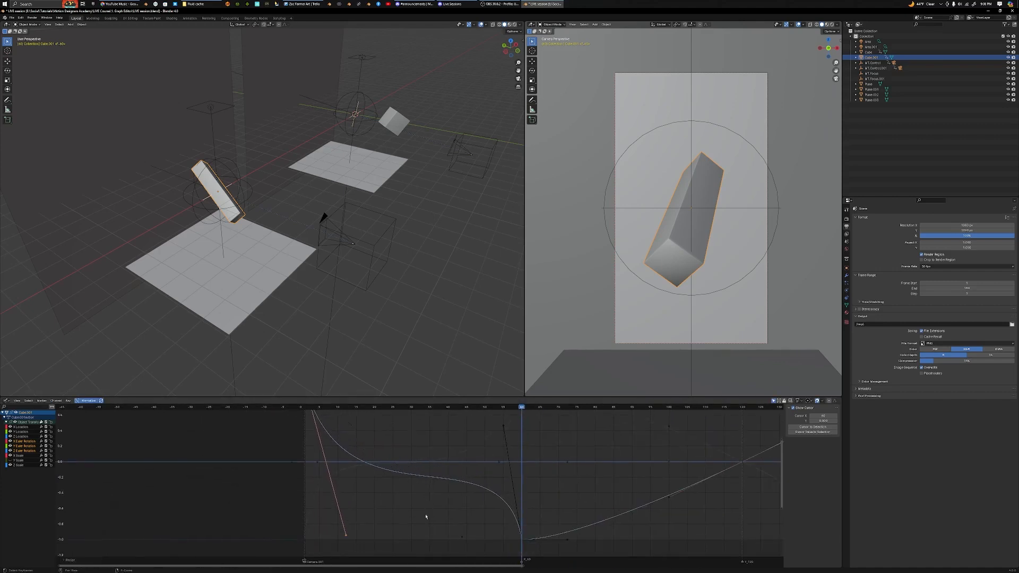
key(r)
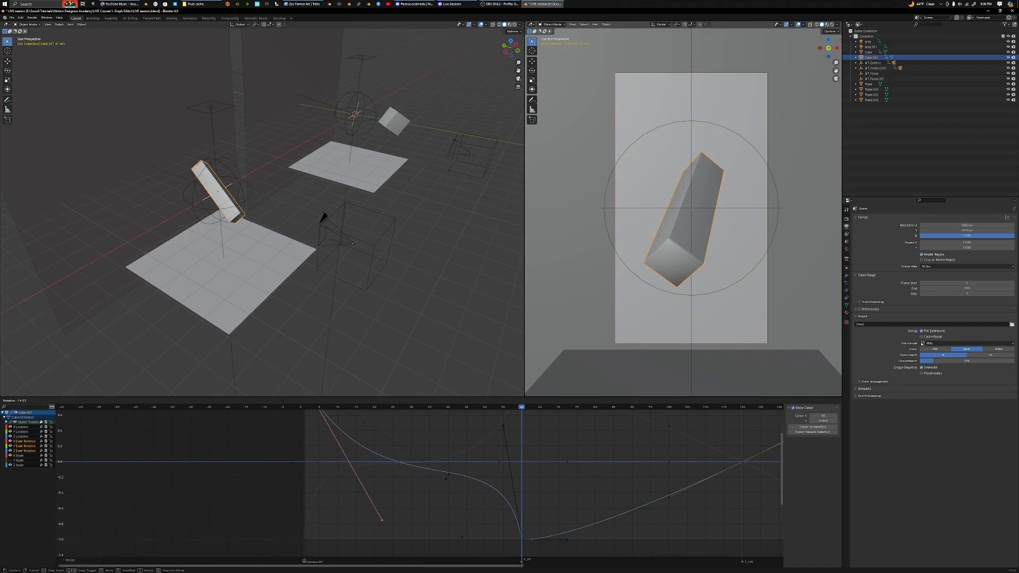
click(455, 467)
key(s)
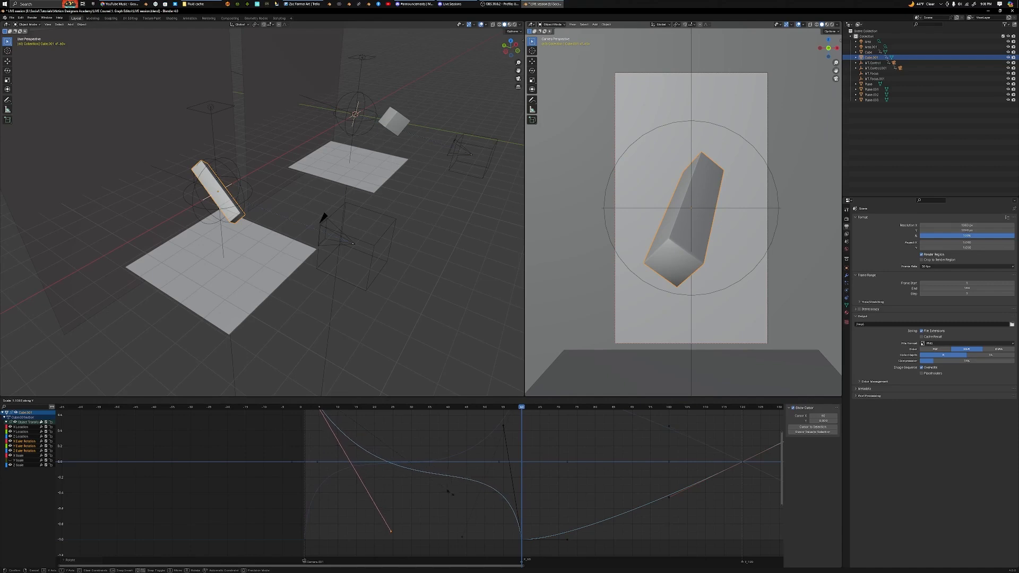
click(455, 496)
key(r)
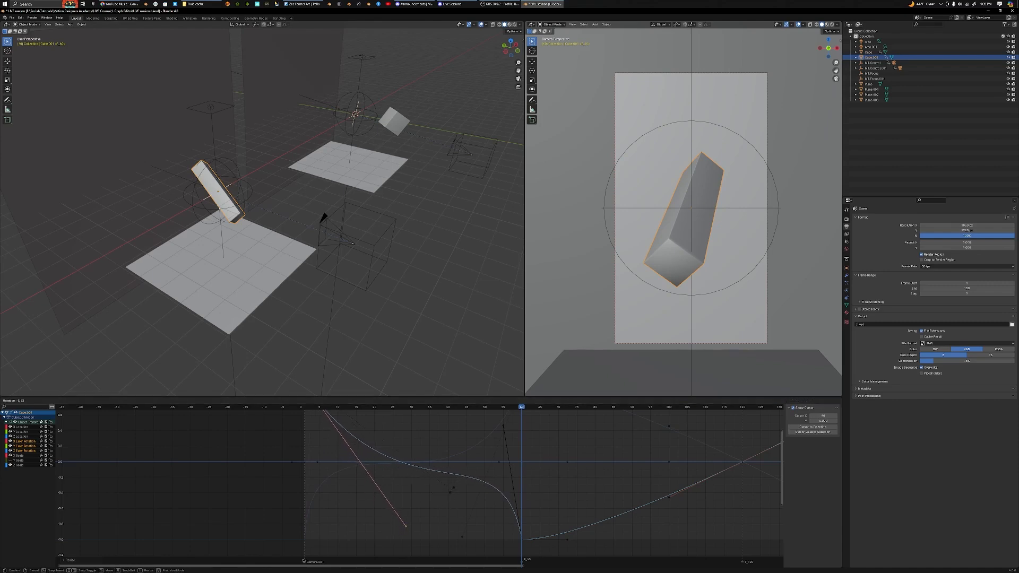
click(461, 483)
Play the animation from frame 1 to review the reshaped motion, and return to the keyframe at frame 60
scroll(460, 483, down, 2)
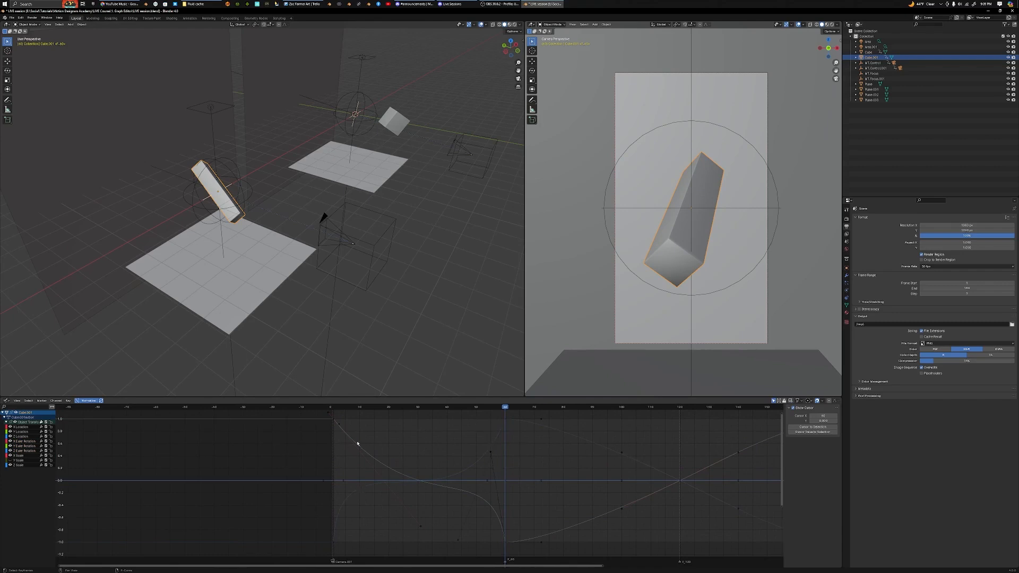
key(shift+Left)
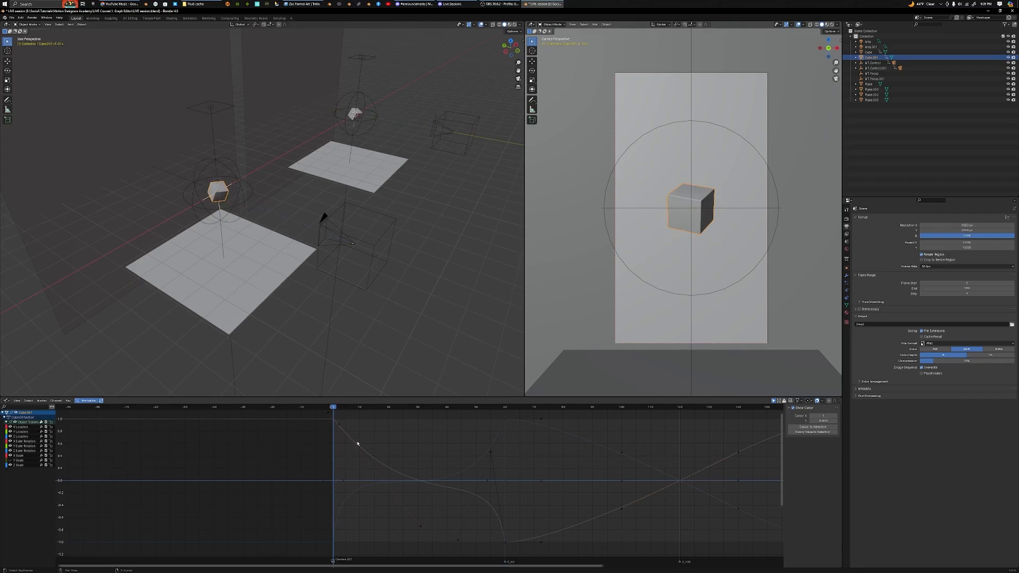
key(space)
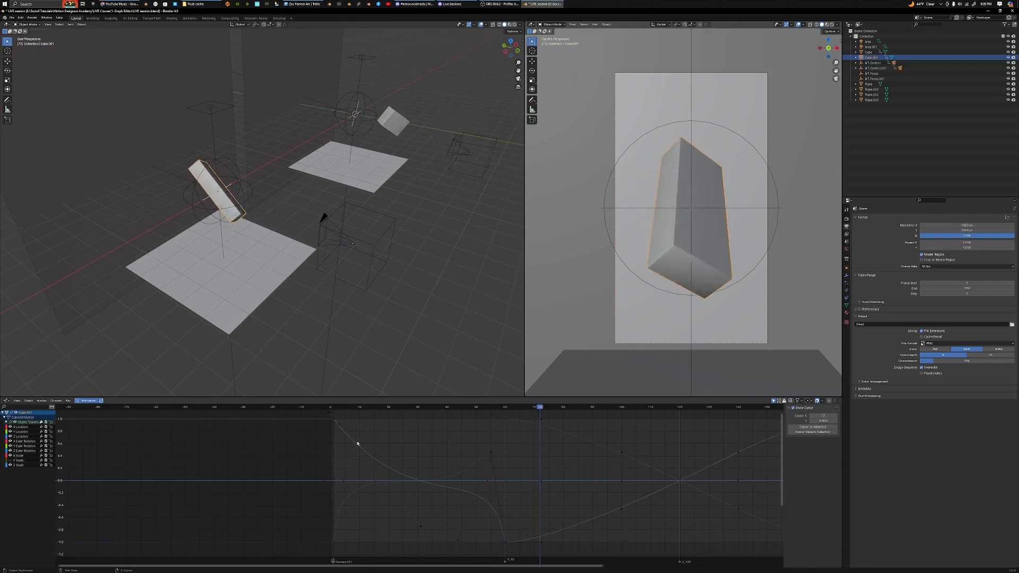
key(Down)
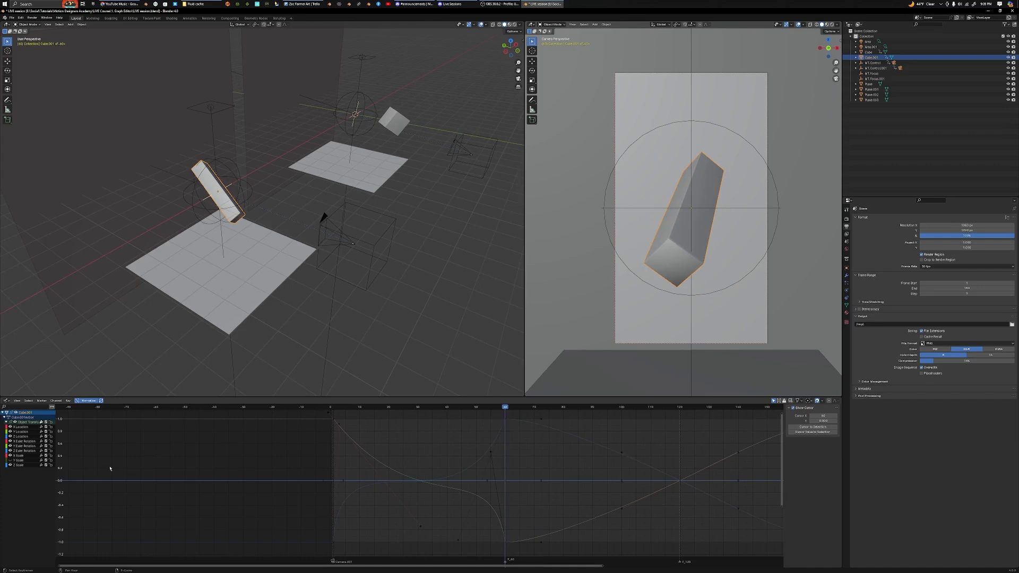
Show the Y Scale curve again and play the animation to review the cube's motion
click(10, 461)
middle_drag(453, 549, 464, 542)
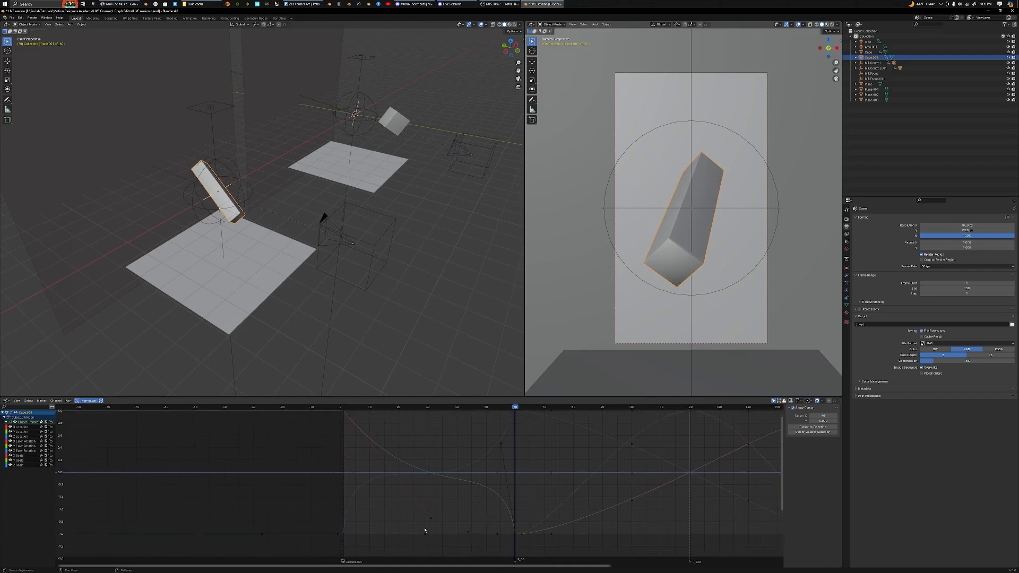
key(space)
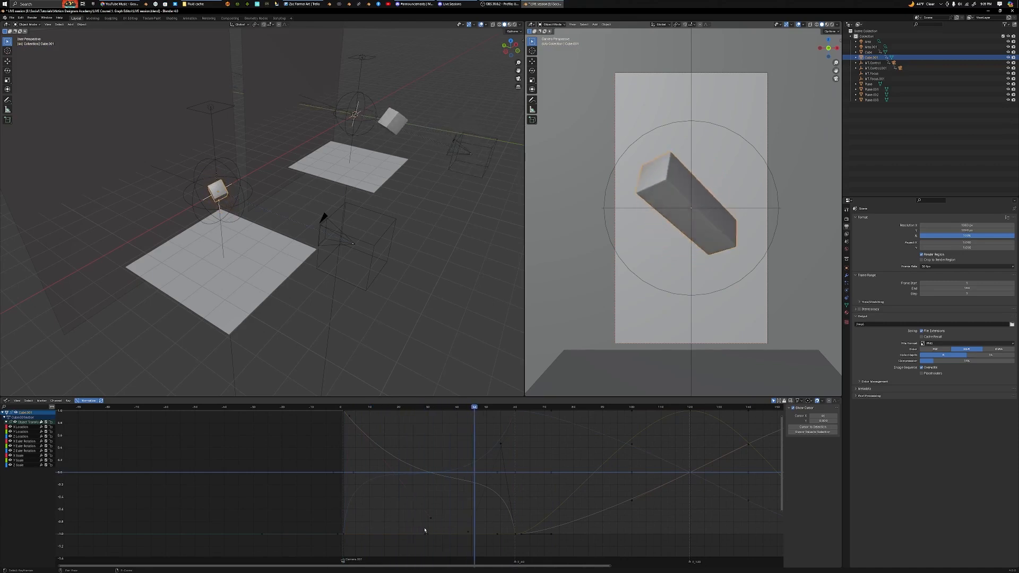
scroll(425, 530, down, 3)
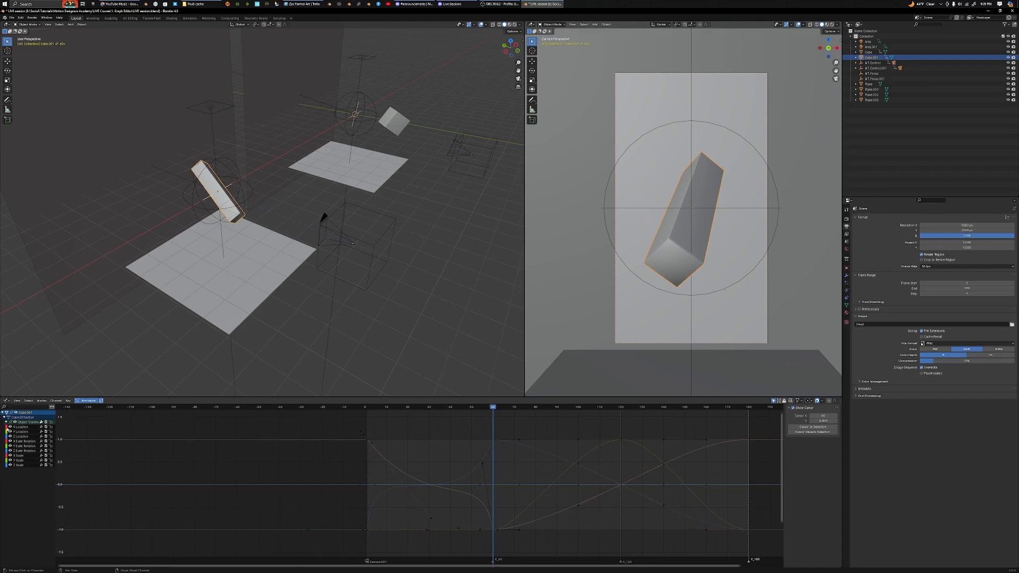
Hide all location, rotation, X Scale and Z Scale curves so that only the Y Scale curve remains shown
click(10, 427)
click(10, 432)
click(10, 451)
click(10, 442)
click(10, 437)
click(10, 447)
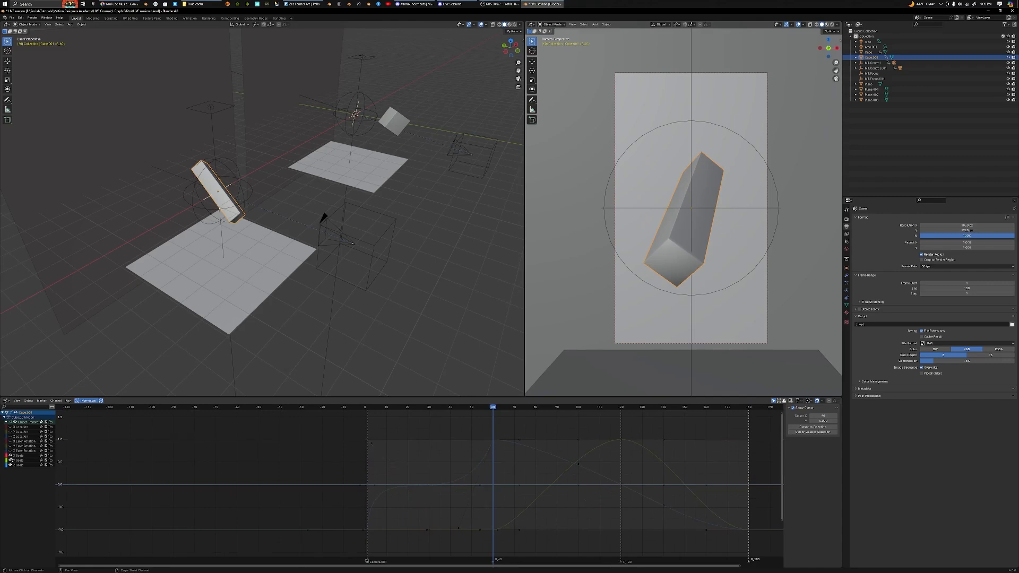
click(10, 456)
click(8, 466)
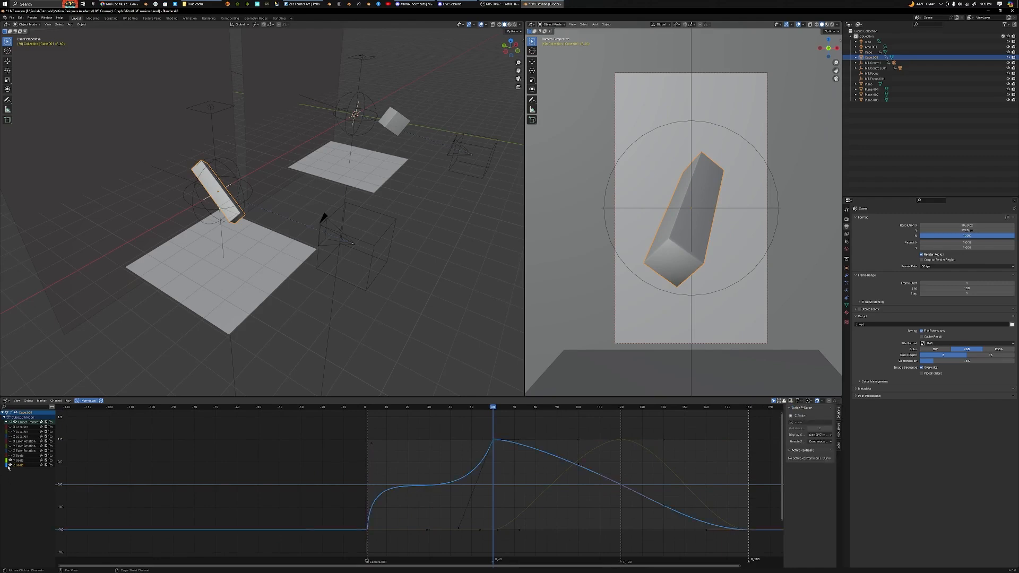
click(10, 466)
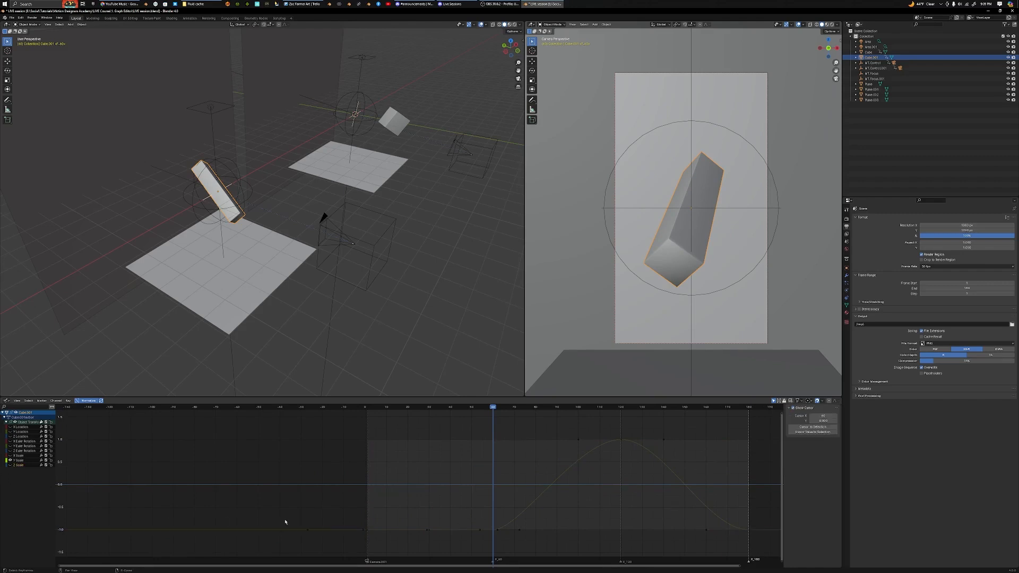
Play the animation from frame 1 and examine the Y Scale curve's flat section before frame 60
key(shift+Left)
key(space)
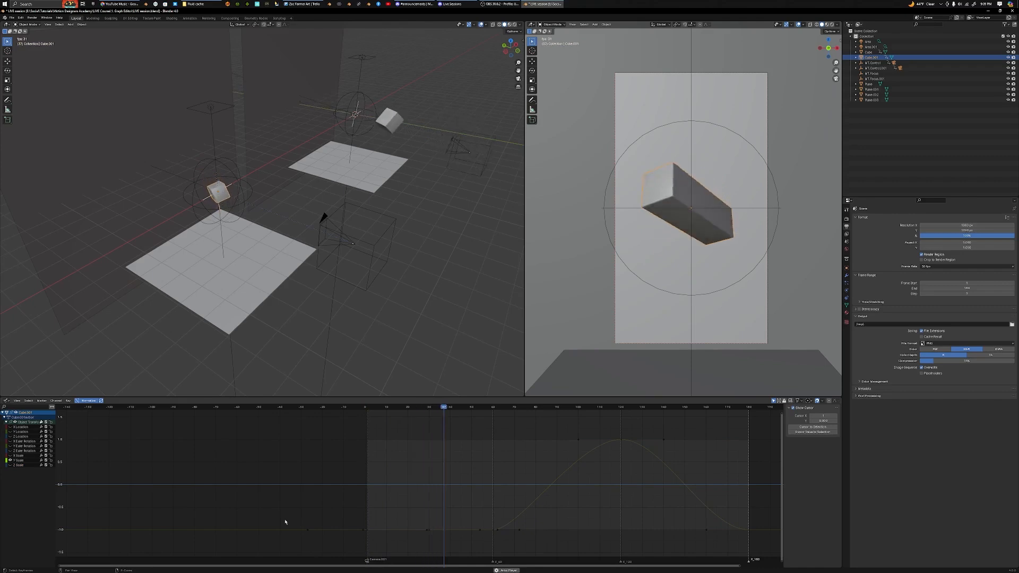
key(space)
middle_drag(329, 530, 305, 483)
click(91, 402)
click(90, 402)
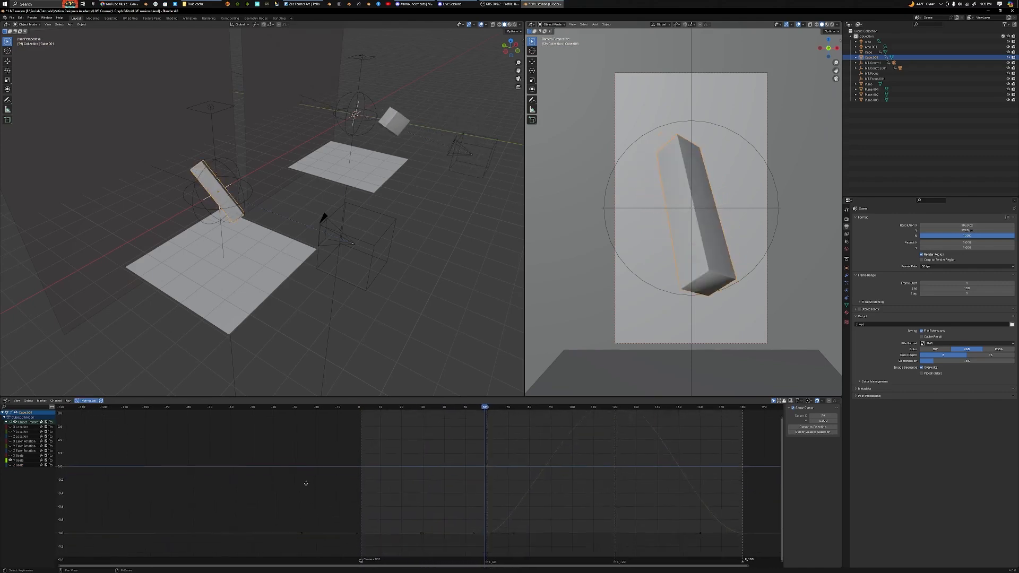
scroll(364, 496, up, 6)
middle_drag(364, 495, 317, 431)
scroll(337, 471, up, 2)
key(Right)
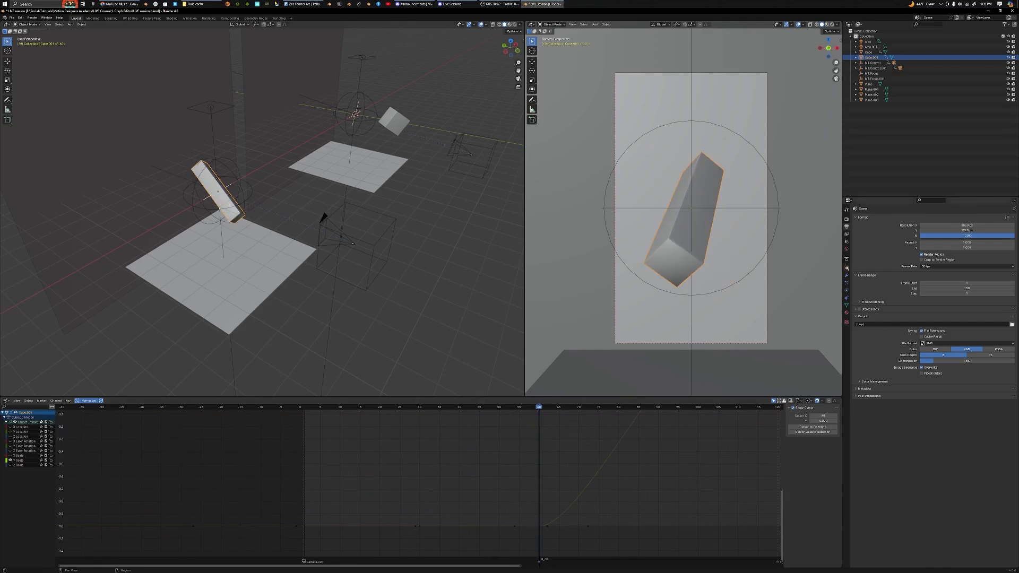
Show the cube's object transform properties and step through its keyframes to compare the Y Scale values
click(846, 268)
key(shift+Left)
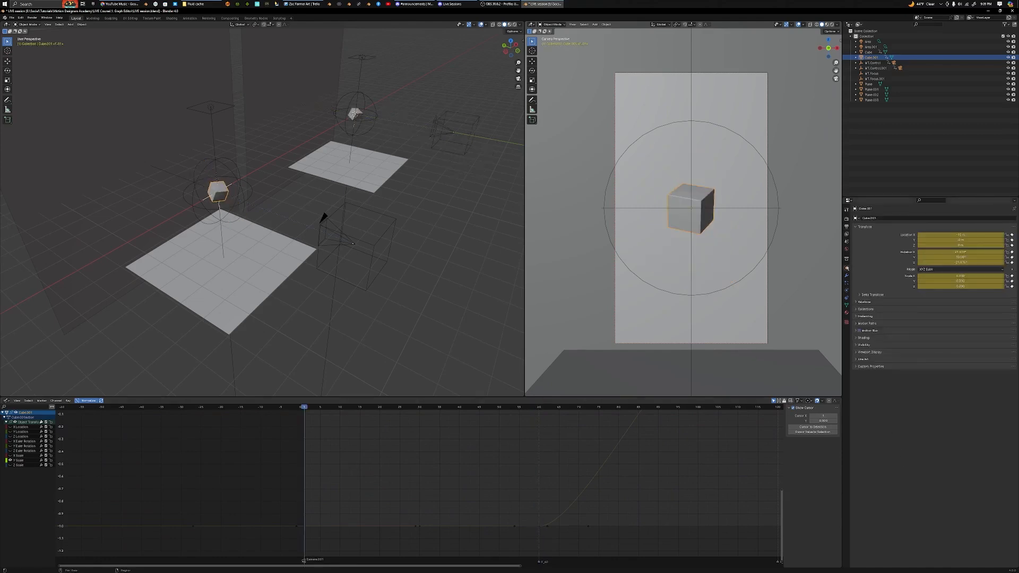
key(shift+Right)
key(Down)
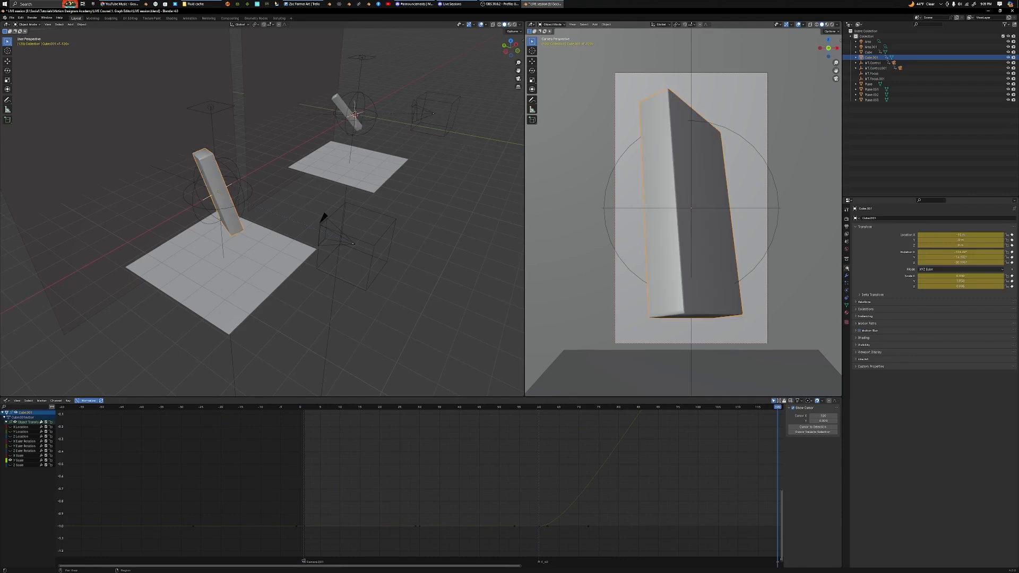
key(shift+Left)
key(Up)
key(shift+Left)
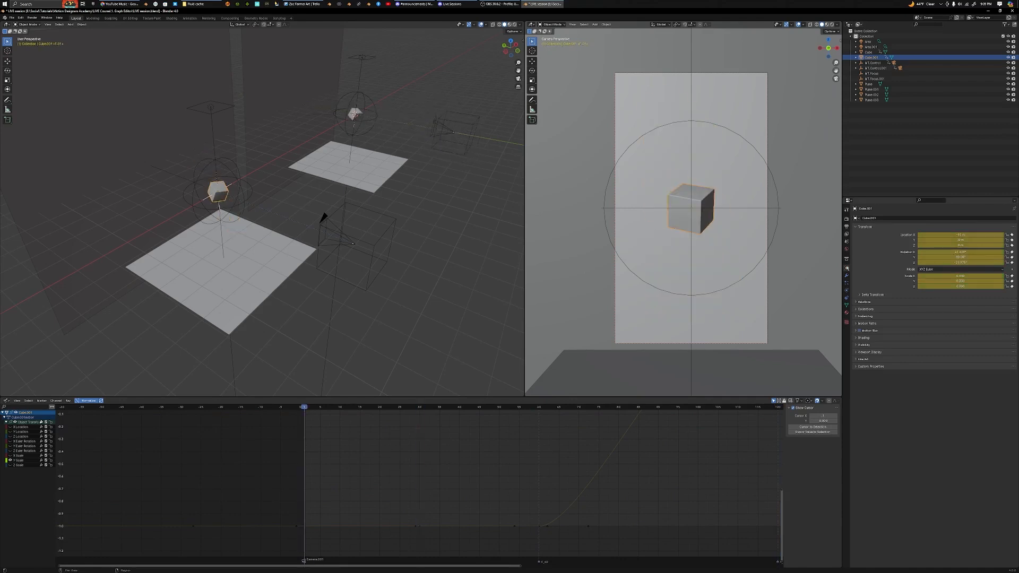
key(Up)
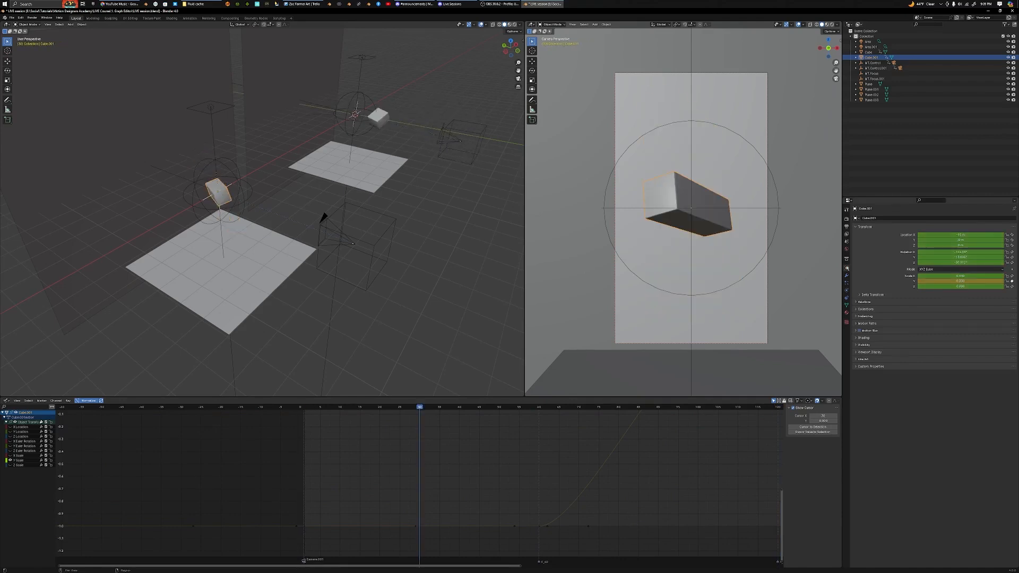
key(shift+Left)
key(Up)
key(shift+Left)
key(Up)
Delete the Y Scale keyframe at frame 30 and play the animation from frame 1 to check it
drag(403, 506, 440, 546)
key(x)
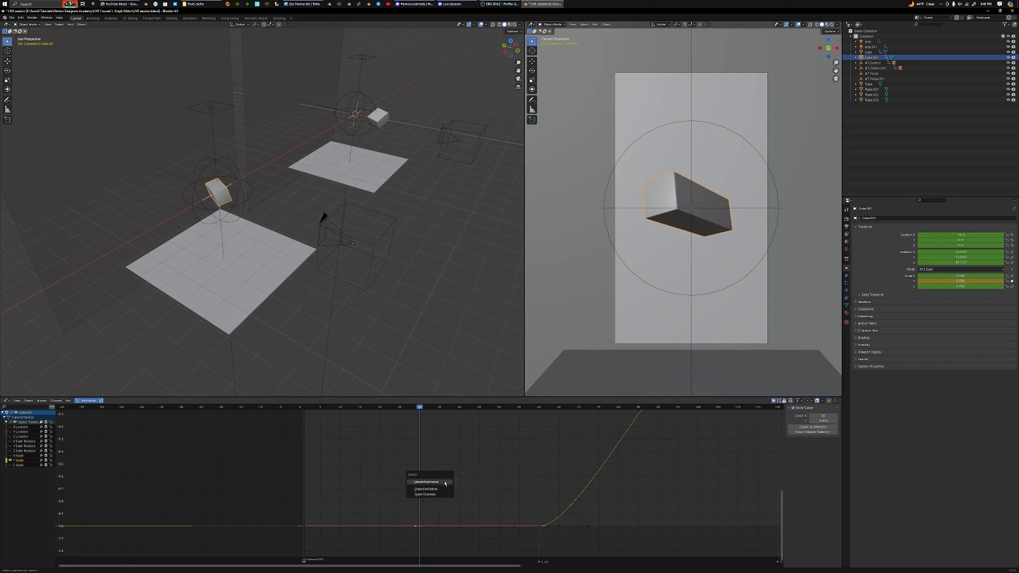
click(445, 483)
key(shift+Left)
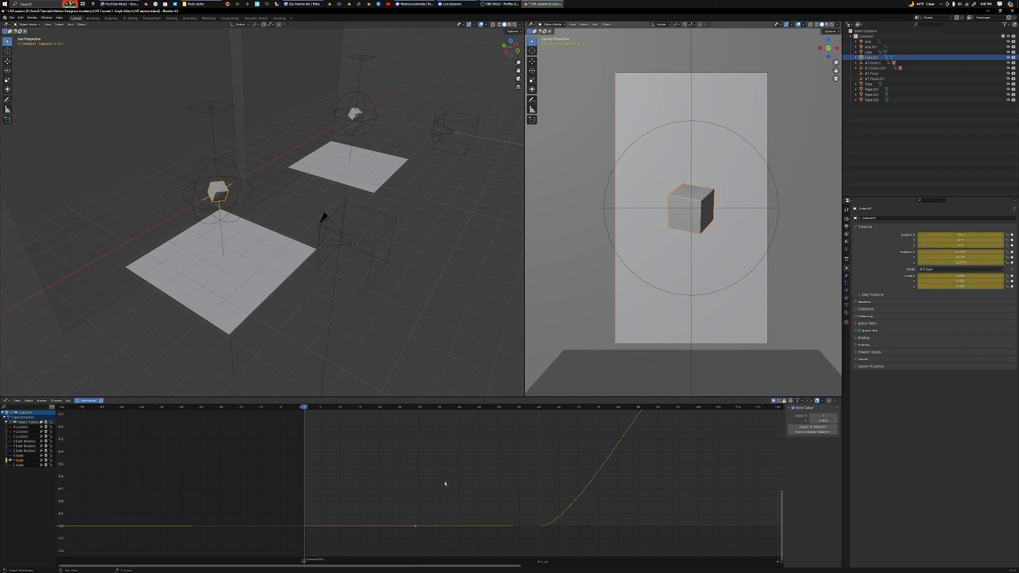
key(space)
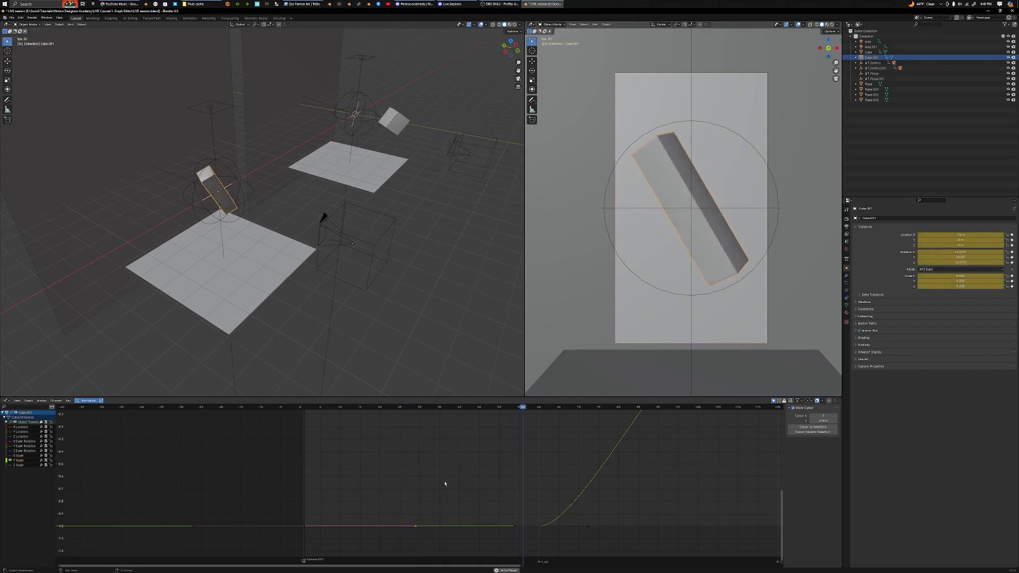
key(Escape)
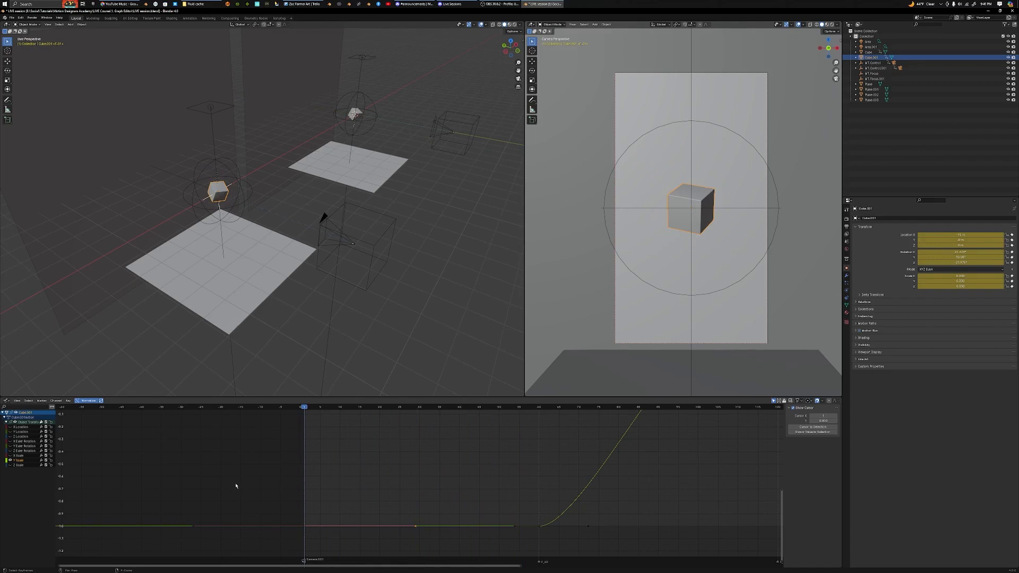
Briefly compare the Z Scale curve with the Y Scale curve and replay the animation from frame 1
click(11, 466)
key(space)
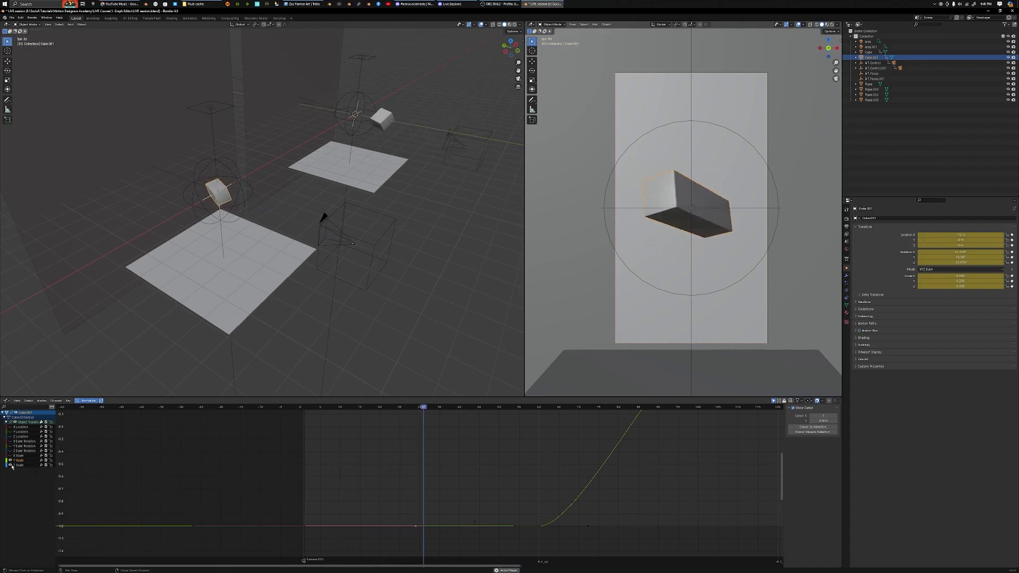
click(10, 465)
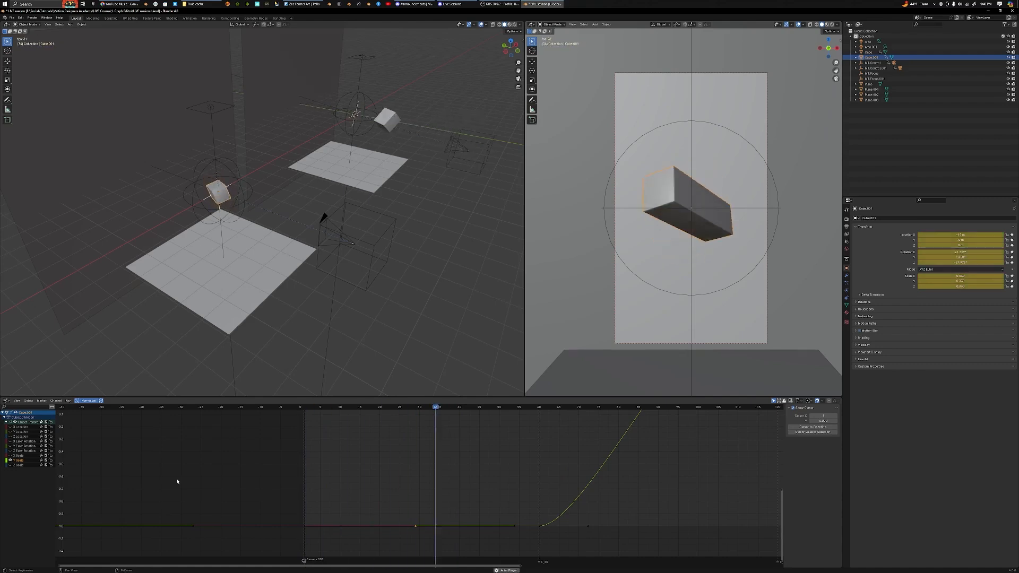
key(space)
key(Up)
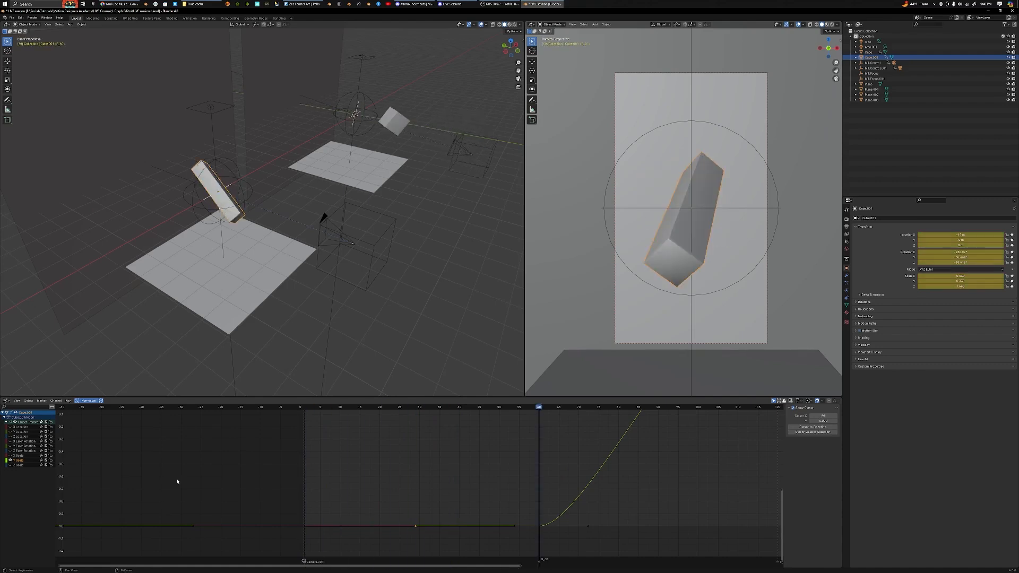
key(shift+Left)
key(space)
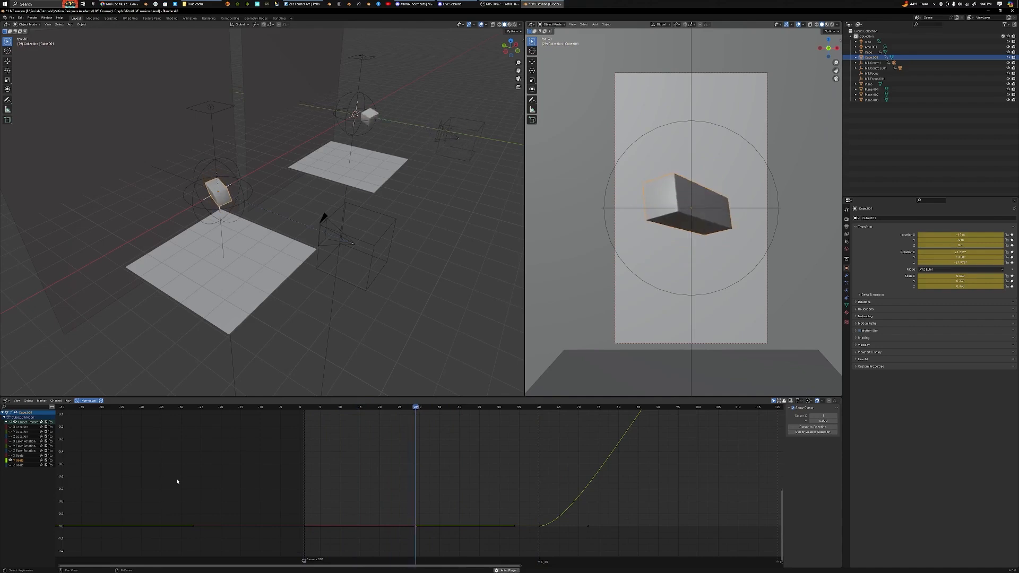
Delete the Y Scale keyframe at frame 1 and replay the animation to check the cube's motion
drag(302, 517, 327, 543)
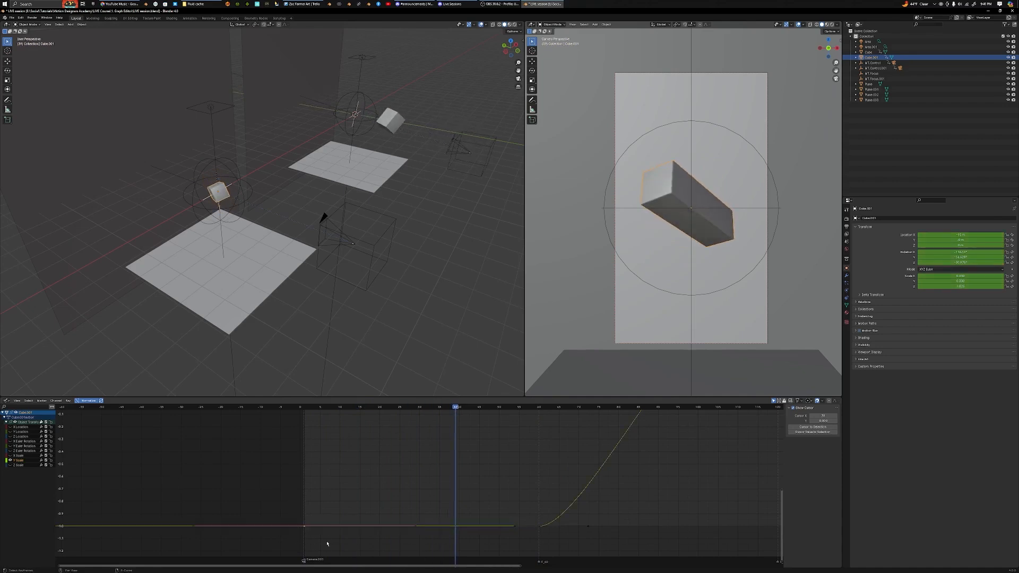
key(shift+Left)
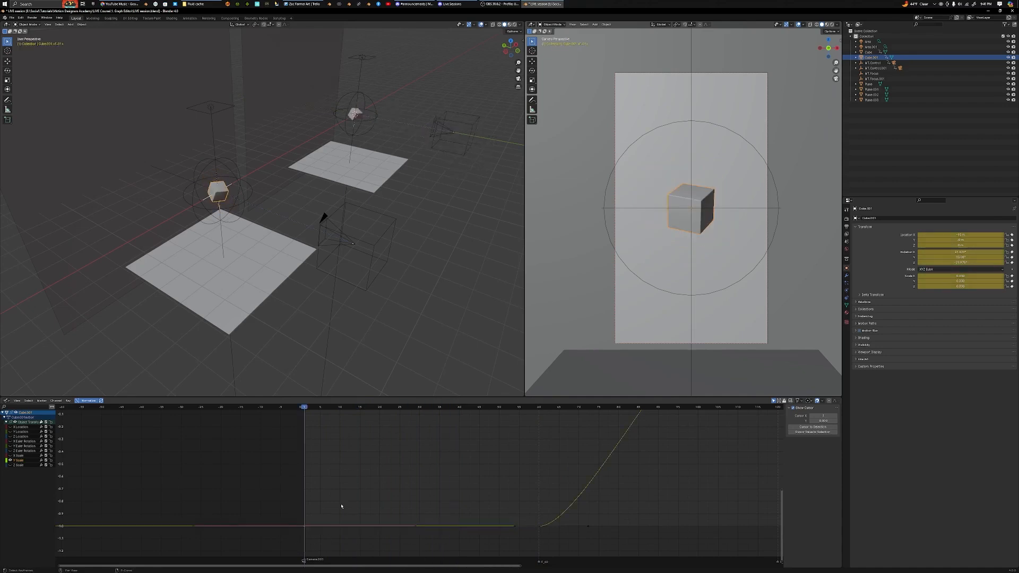
key(x)
click(342, 506)
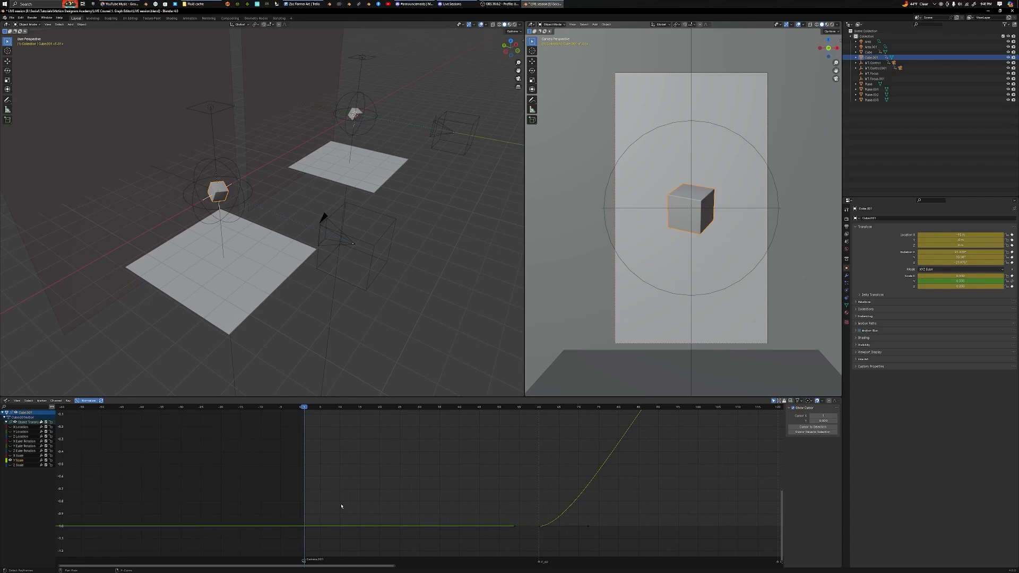
click(319, 526)
key(space)
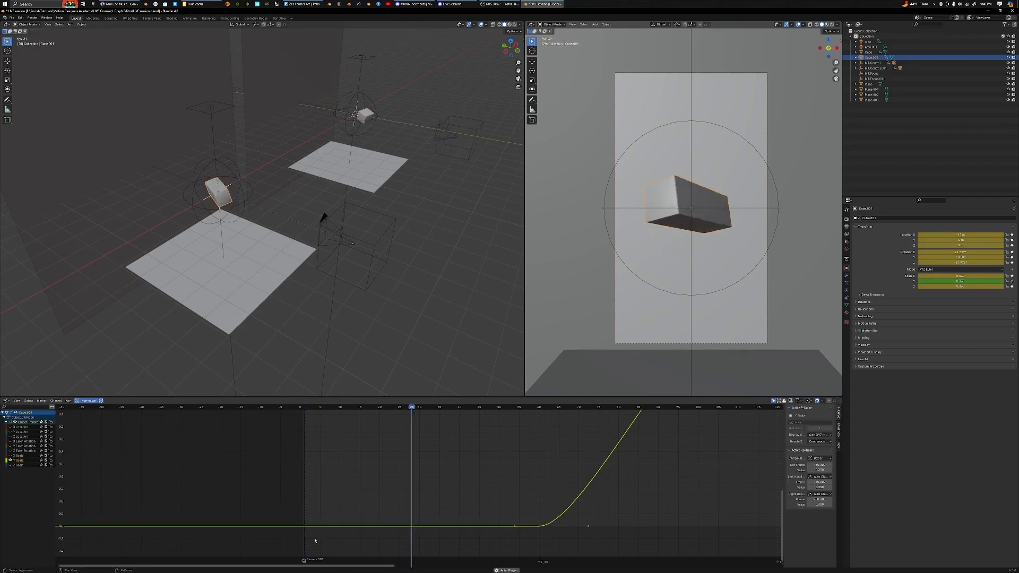
key(Escape)
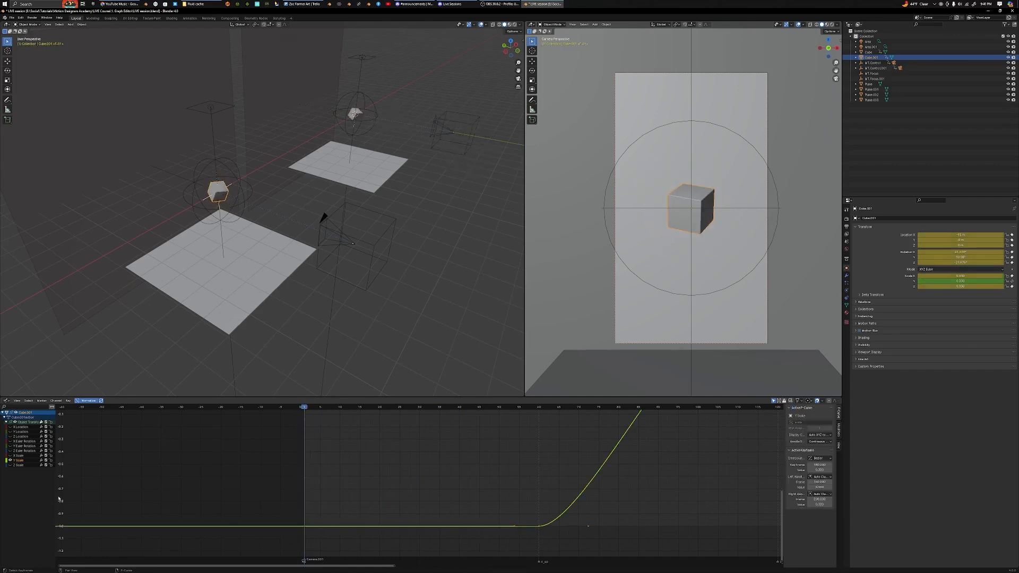
Show all of the cube's animation curves again and select the X Location keyframe at frame 1 while reviewing playback
click(10, 465)
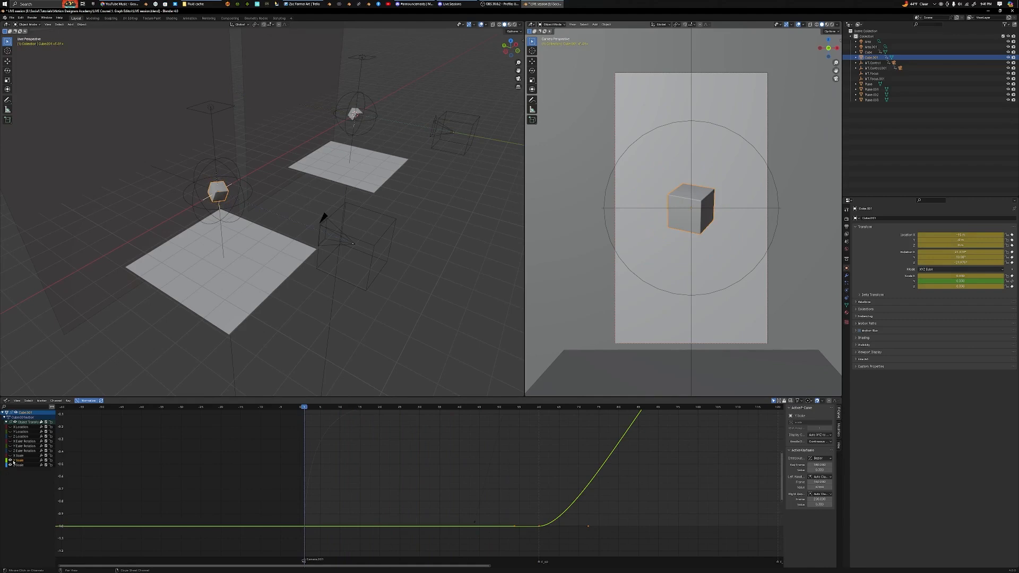
drag(13, 457, 13, 430)
scroll(430, 488, down, 3)
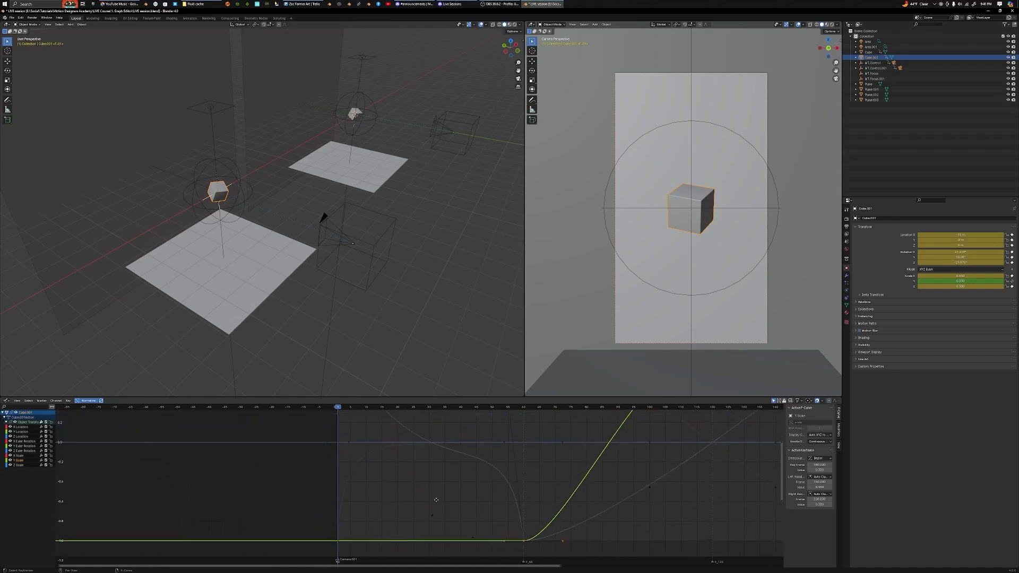
key(space)
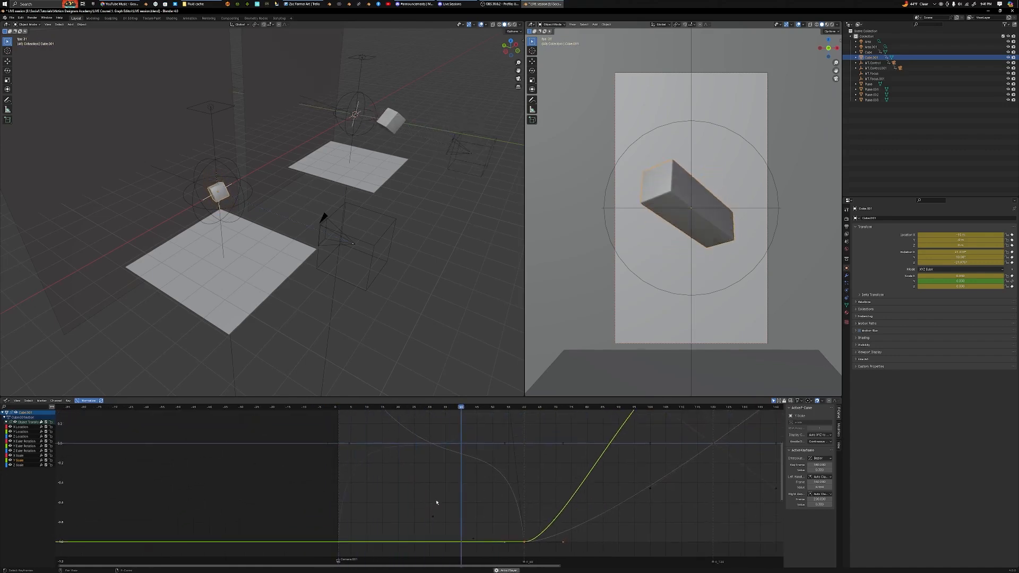
click(348, 466)
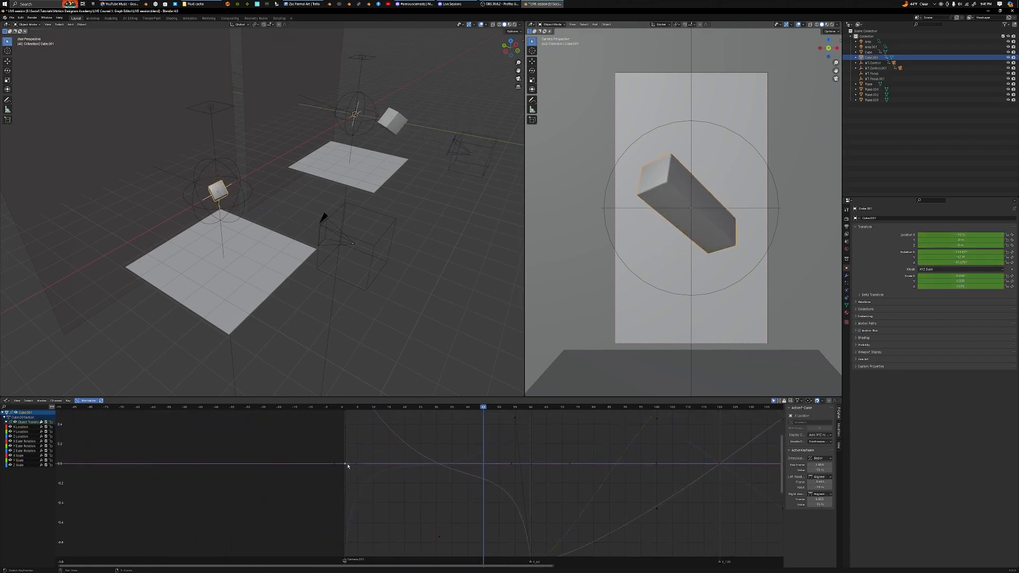
click(348, 466)
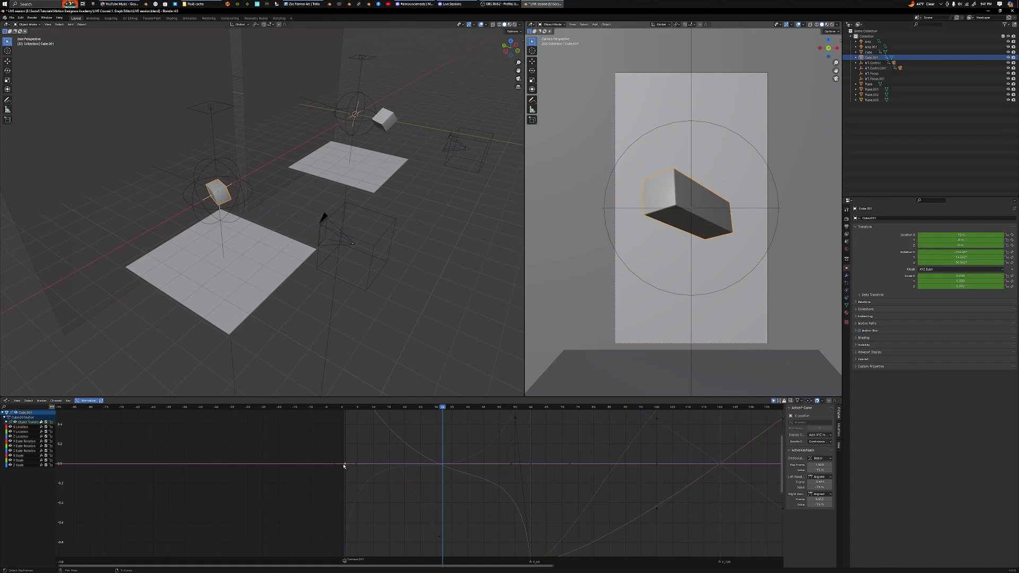
Play the animation from near frame 1 and scrub through the timeline past frame 60 to review the motion
scroll(462, 479, down, 3)
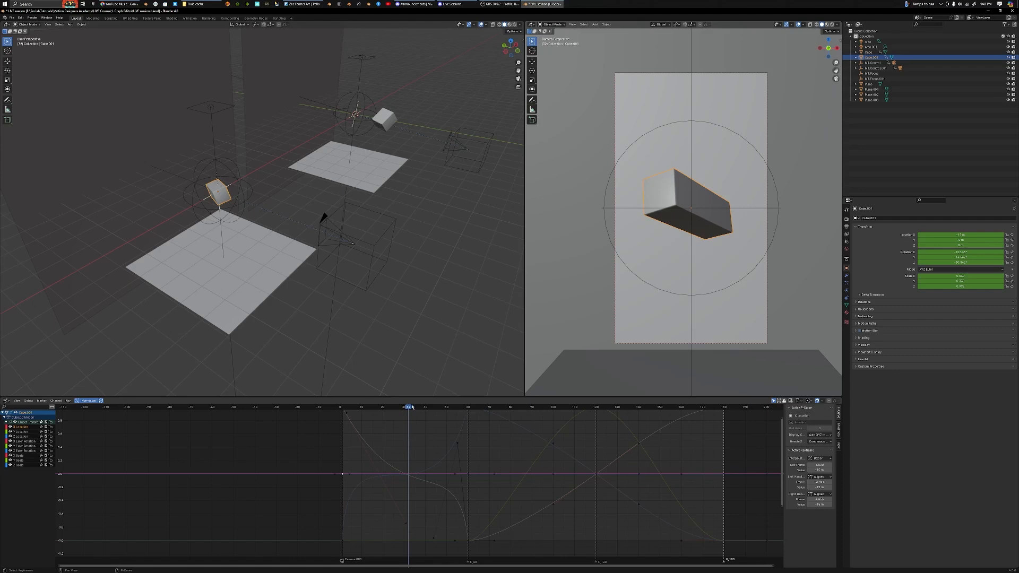
drag(412, 407, 348, 416)
key(space)
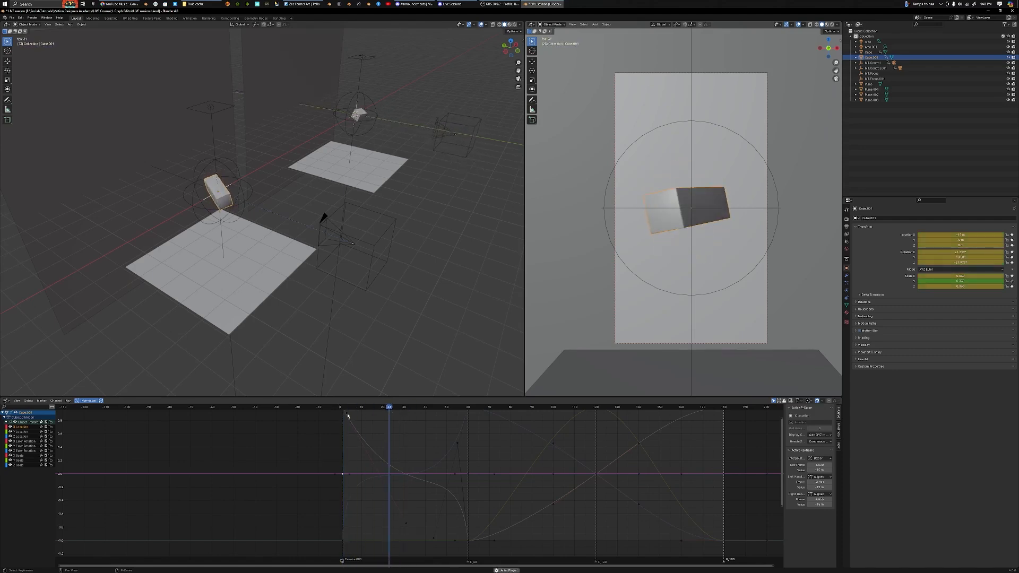
key(space)
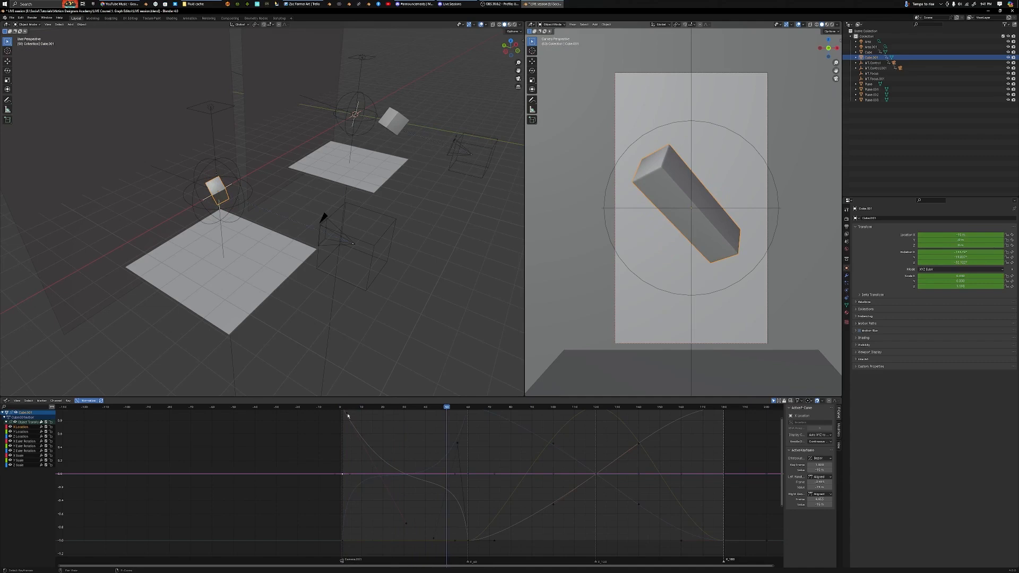
drag(405, 408, 350, 413)
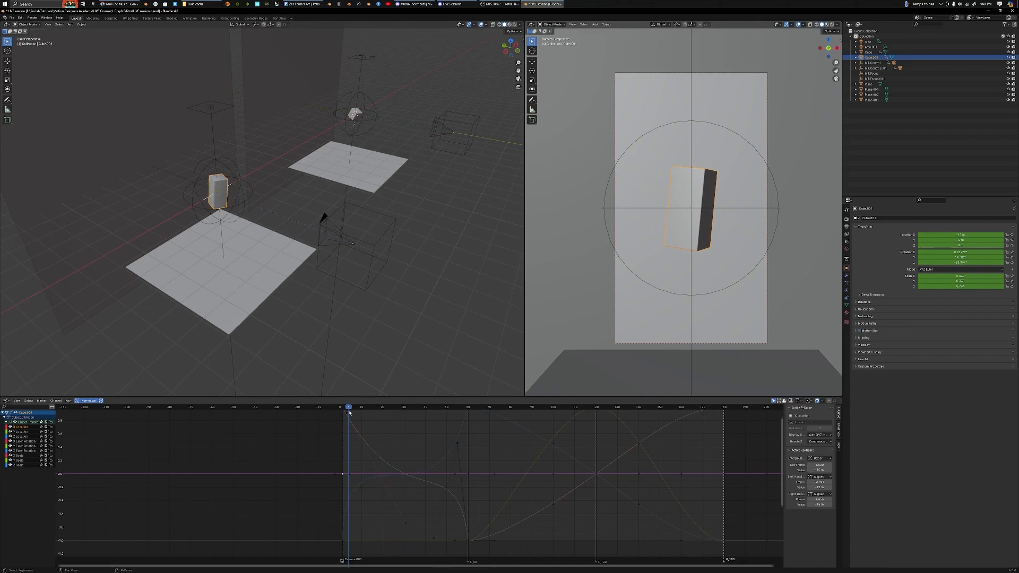
drag(350, 413, 504, 454)
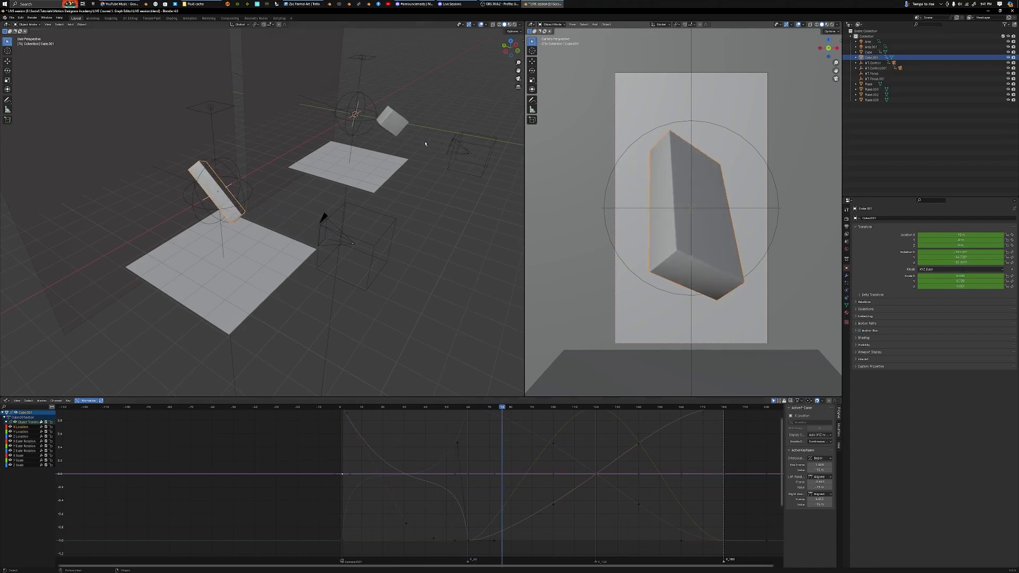
View both cubes from the opposite side in the perspective viewport and review the animation in playback
shift+middle_drag(425, 144, 329, 233)
shift+middle_drag(414, 313, 319, 196)
key(space)
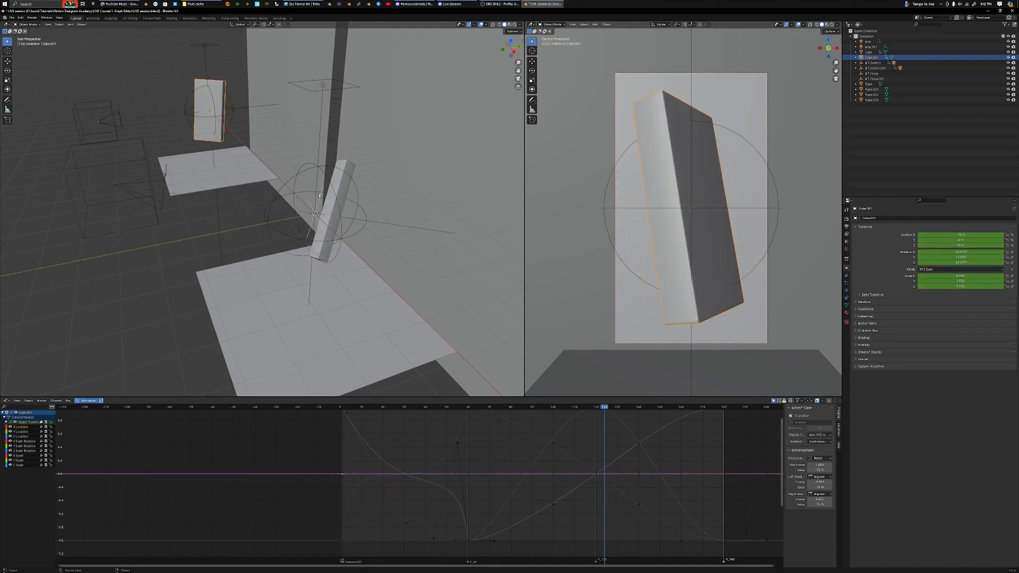
Switch to Discord's Live Sessions window and close its chat panel
click(450, 4)
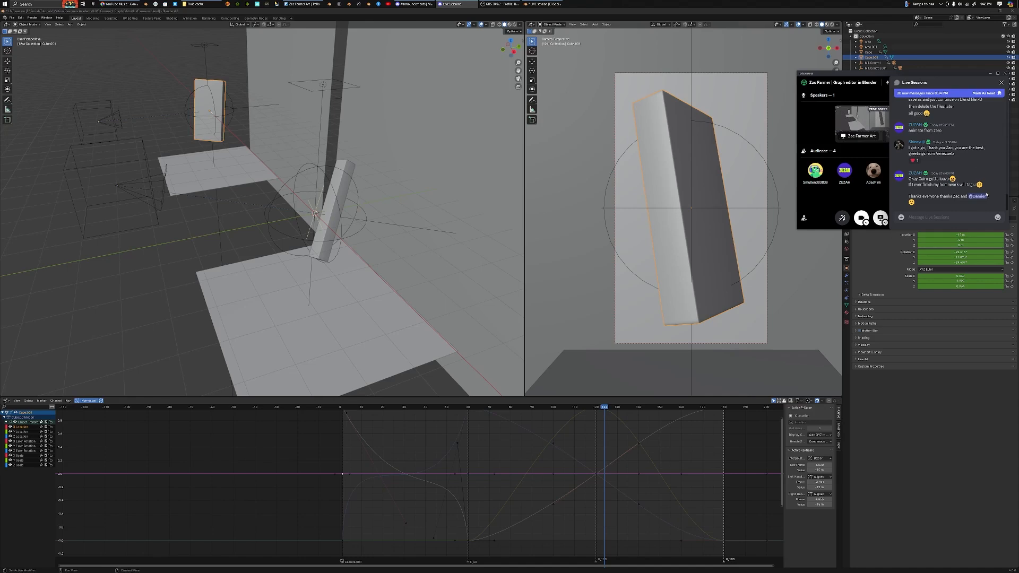
click(1002, 83)
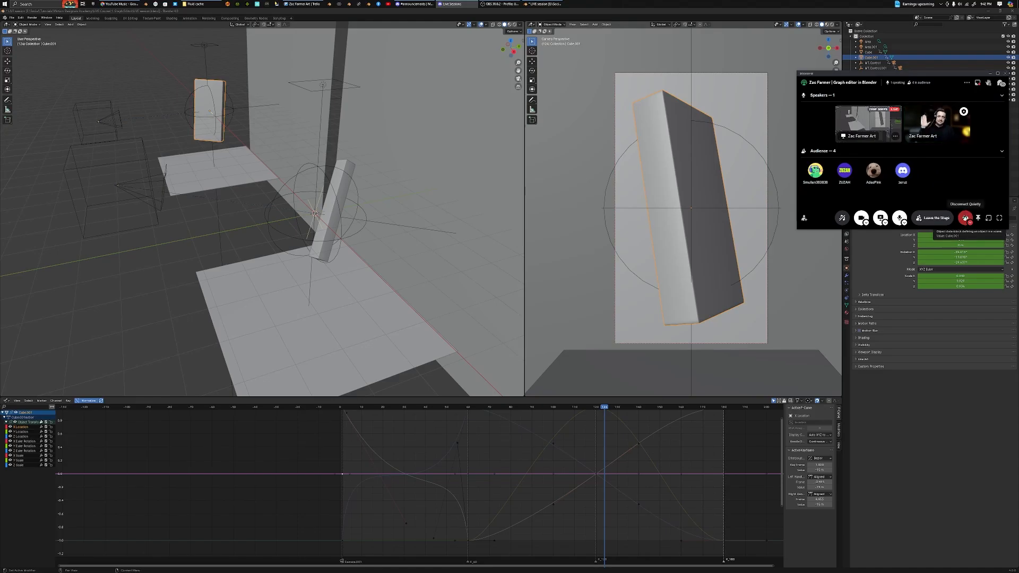